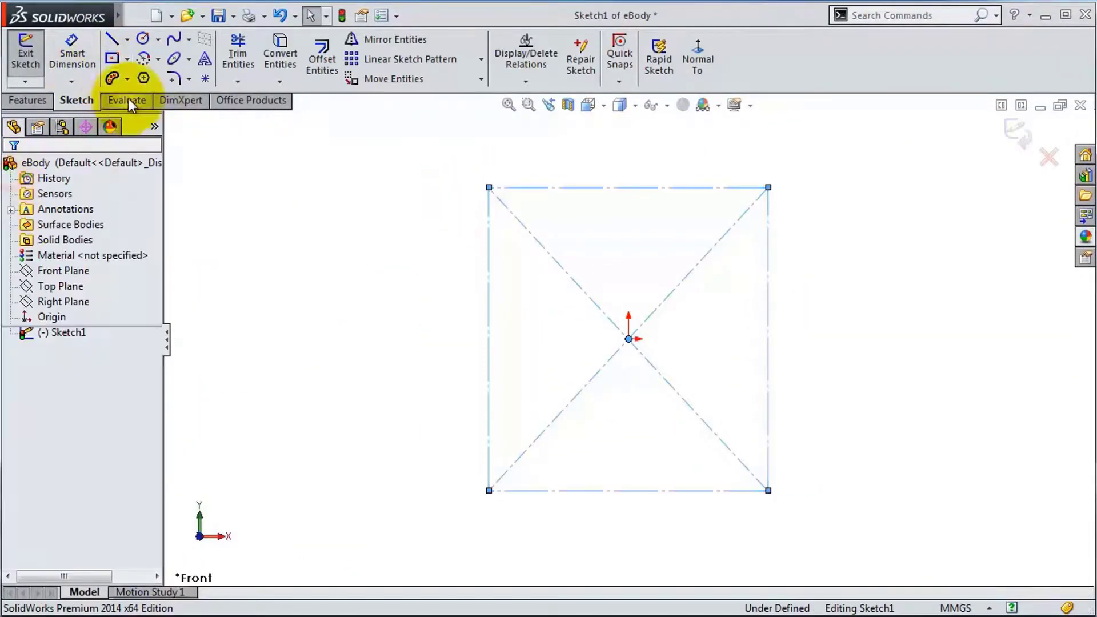
Draw a vertical centerline and two horizontal centerlines across the construction rectangle
{"action": "left_click", "coordinate": [127, 39]}
{"action": "left_click", "coordinate": [157, 73]}
{"action": "left_click", "coordinate": [628, 188]}
{"action": "left_click", "coordinate": [628, 490]}
{"action": "left_click", "coordinate": [127, 39]}
{"action": "left_click", "coordinate": [488, 256]}
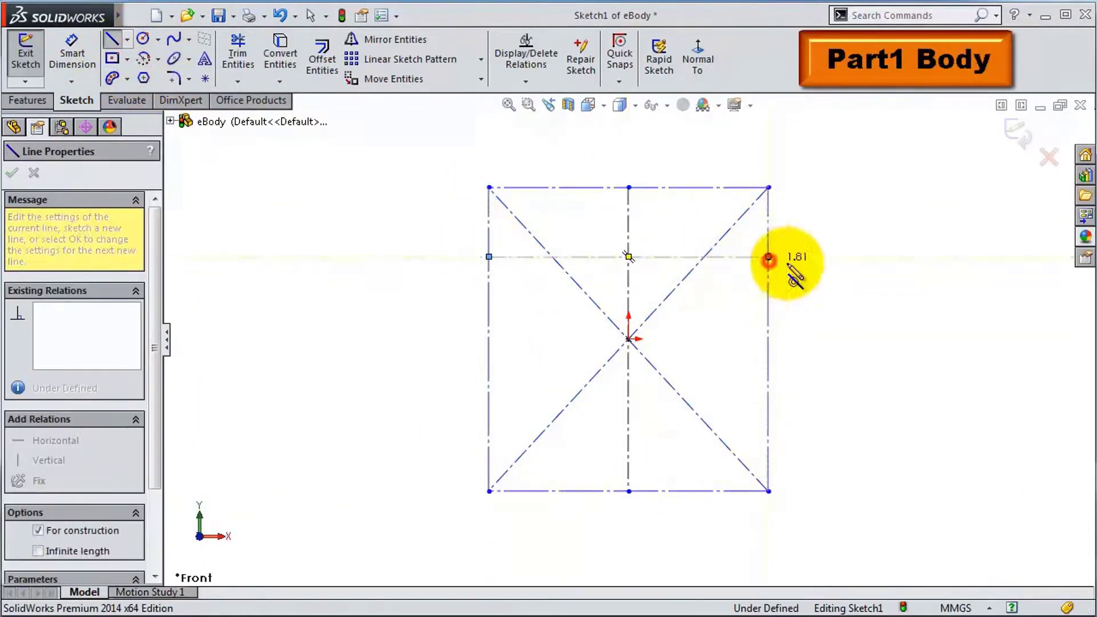
{"action": "left_click", "coordinate": [768, 257]}
{"action": "left_click", "coordinate": [127, 39]}
{"action": "left_click", "coordinate": [158, 74]}
{"action": "left_click", "coordinate": [489, 303]}
{"action": "left_click", "coordinate": [769, 303]}
Dimension the rectangle 325 wide and 440 tall
{"action": "left_click", "coordinate": [72, 57]}
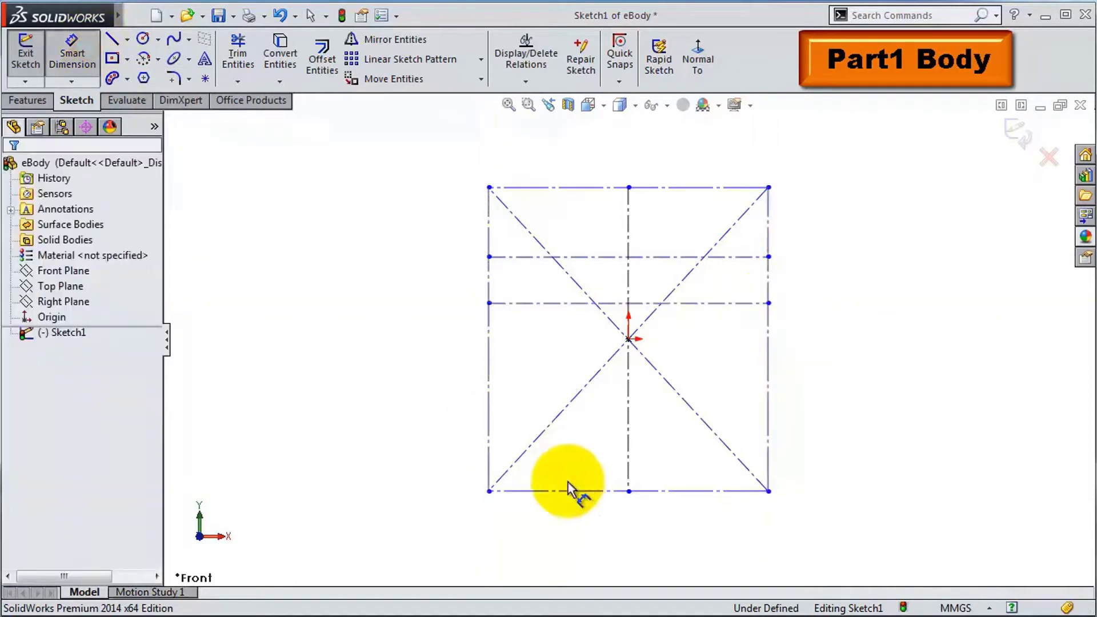
{"action": "left_click", "coordinate": [568, 490]}
{"action": "left_click", "coordinate": [563, 551]}
{"action": "type", "text": "325.00mm"}
{"action": "left_click", "coordinate": [489, 434]}
{"action": "left_click", "coordinate": [451, 417]}
{"action": "type", "text": "440.00mm"}
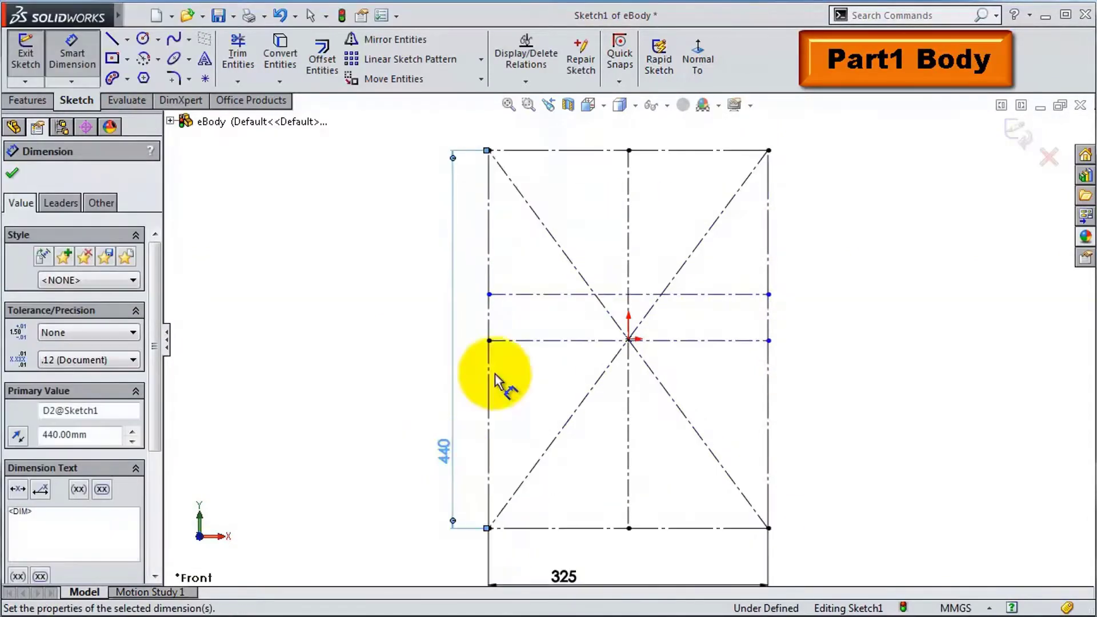
{"action": "key", "text": "Return"}
Dimension the lower horizontal centerline 155 below the top edge
{"action": "left_click", "coordinate": [788, 343]}
{"action": "left_click", "coordinate": [816, 156]}
{"action": "left_click", "coordinate": [923, 197]}
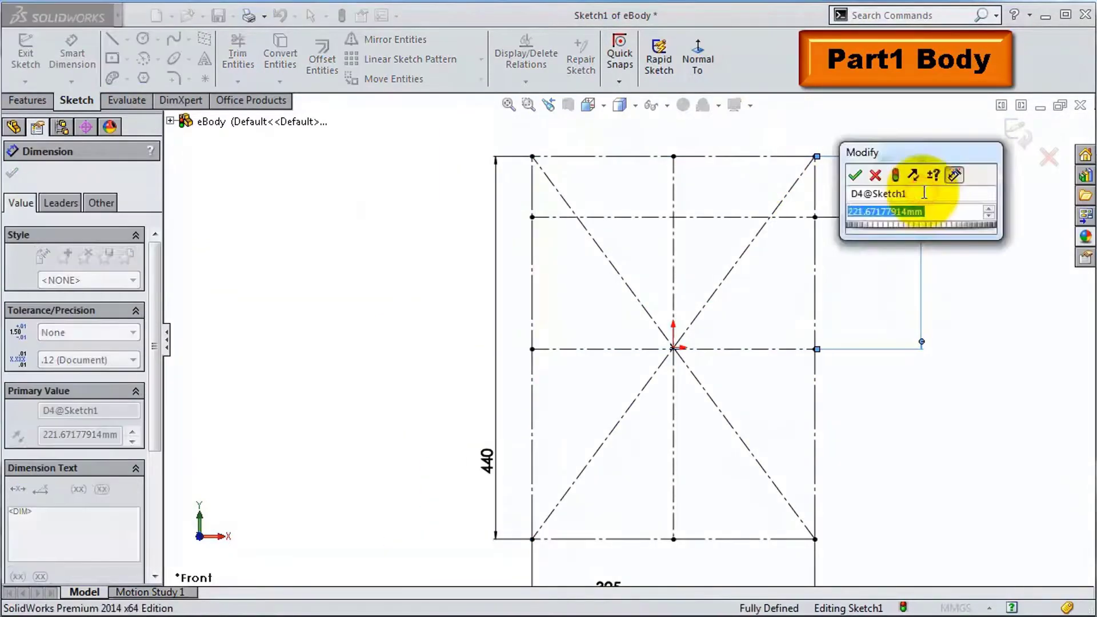
{"action": "type", "text": "155"}
{"action": "key", "text": "Return"}
{"action": "key", "text": "Escape"}
Draw a 57-long top line and a 40-long vertical line from the top midpoint
{"action": "key", "text": "f"}
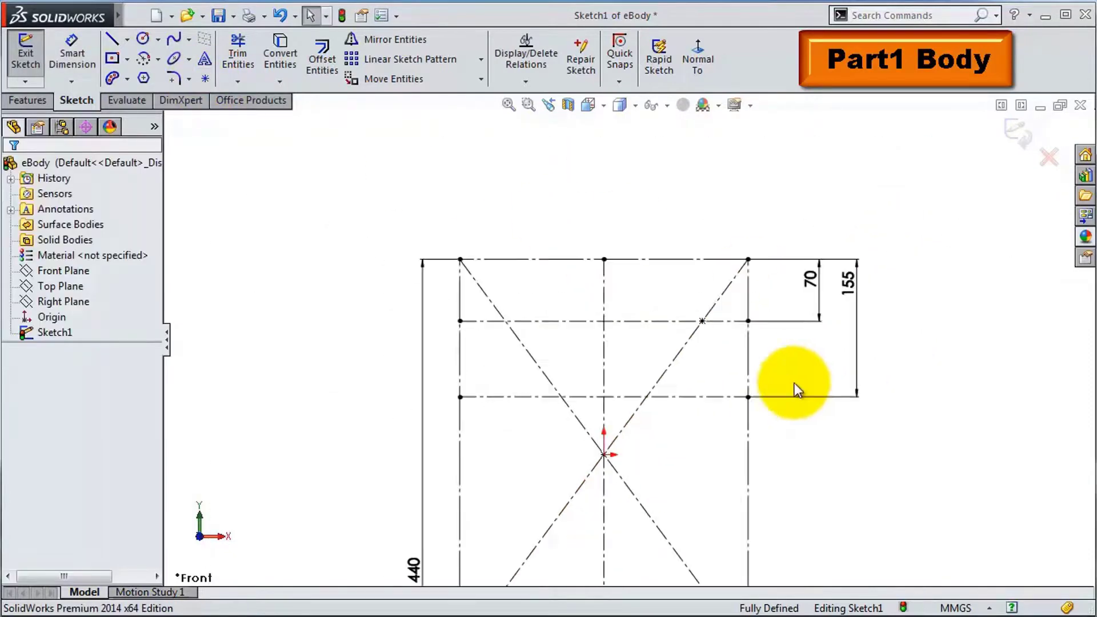
{"action": "left_click", "coordinate": [113, 40]}
{"action": "scroll", "coordinate": [596, 151], "scroll_direction": "up", "scroll_amount": 5}
{"action": "left_click", "coordinate": [531, 221]}
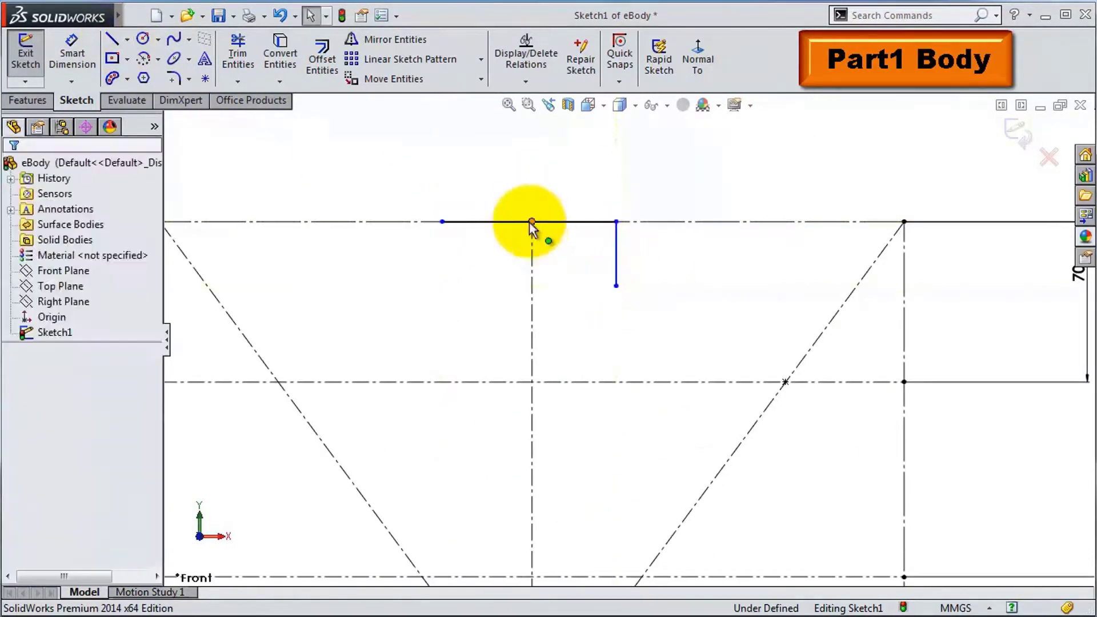
{"action": "left_click", "coordinate": [610, 152]}
{"action": "left_click", "coordinate": [472, 201]}
{"action": "left_click", "coordinate": [597, 269]}
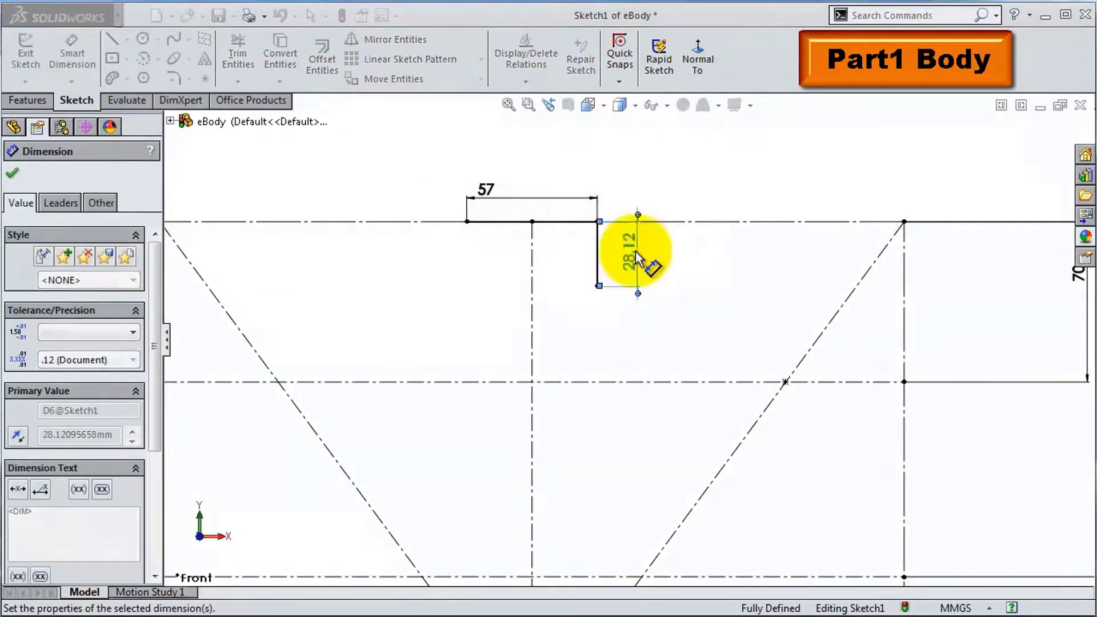
{"action": "left_click", "coordinate": [636, 245]}
Add the cutaway spline, tangent to the vertical line with a horizontal tangent point
{"action": "left_click", "coordinate": [175, 40]}
{"action": "left_click", "coordinate": [596, 313]}
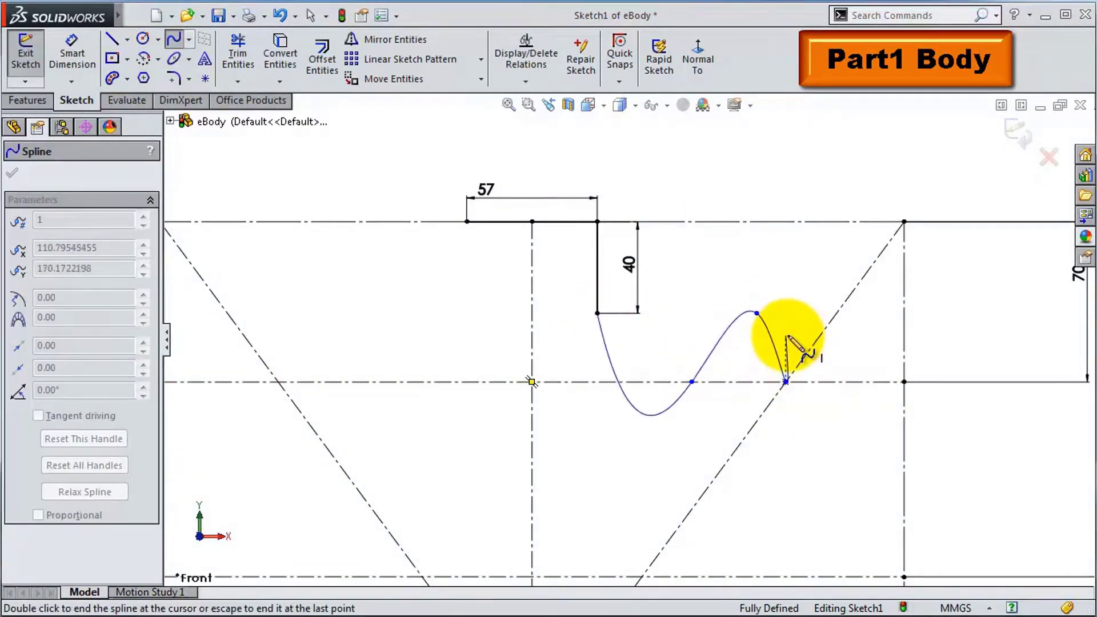
{"action": "key", "text": "Escape"}
{"action": "scroll", "coordinate": [787, 337], "scroll_direction": "up", "scroll_amount": 2}
{"action": "left_click", "coordinate": [682, 343]}
{"action": "left_click", "coordinate": [499, 268], "text": "ctrl"}
{"action": "left_click", "coordinate": [581, 279]}
{"action": "left_click", "coordinate": [636, 396]}
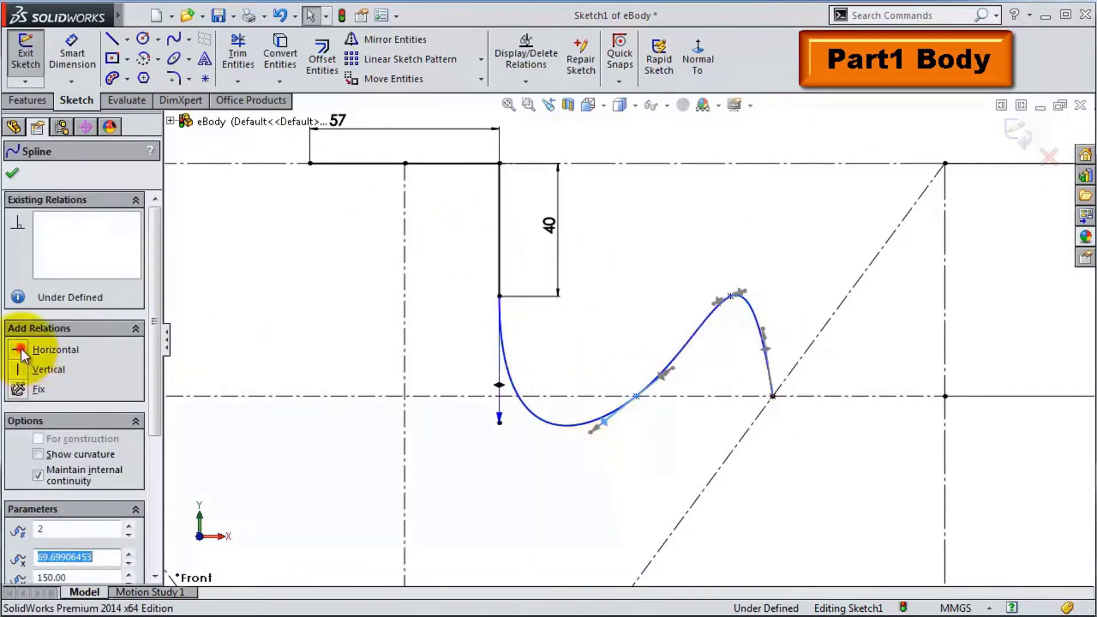
{"action": "left_click", "coordinate": [21, 353]}
{"action": "scroll", "coordinate": [772, 299], "scroll_direction": "up", "scroll_amount": 3}
Dimension the cutaway spline handles to 40, 120 and 50
{"action": "left_click", "coordinate": [508, 337]}
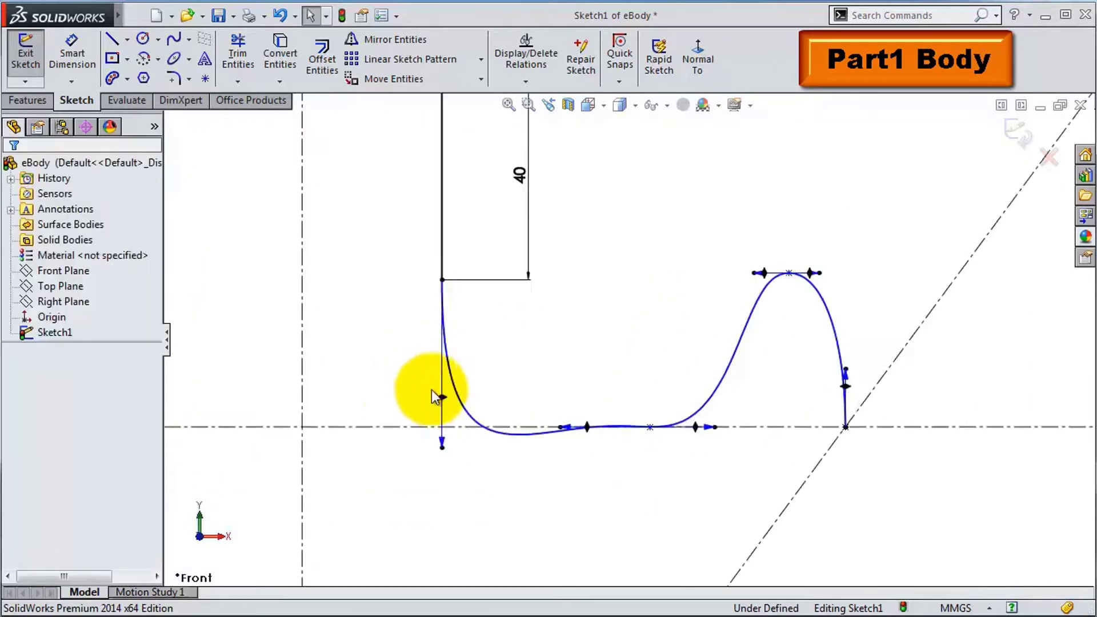
{"action": "left_click", "coordinate": [72, 54]}
{"action": "scroll", "coordinate": [451, 400], "scroll_direction": "up", "scroll_amount": 2}
{"action": "left_click", "coordinate": [465, 404]}
{"action": "type", "text": "40"}
{"action": "key", "text": "Return"}
{"action": "left_click", "coordinate": [682, 439]}
{"action": "left_click", "coordinate": [681, 485]}
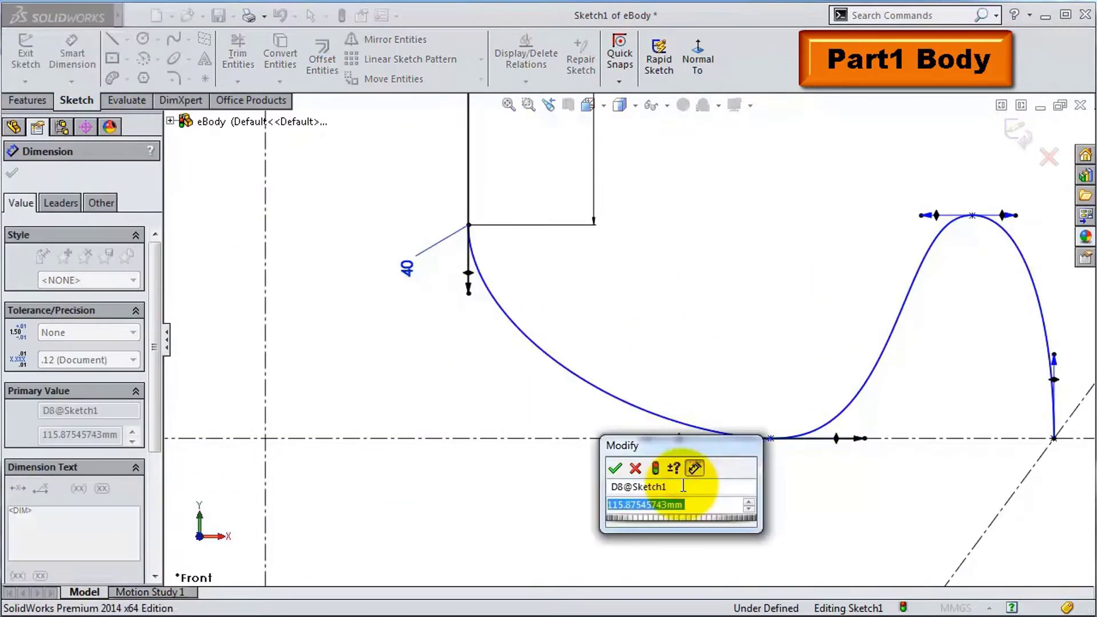
{"action": "type", "text": "120"}
{"action": "key", "text": "Return"}
{"action": "left_click", "coordinate": [1029, 400]}
{"action": "type", "text": "50"}
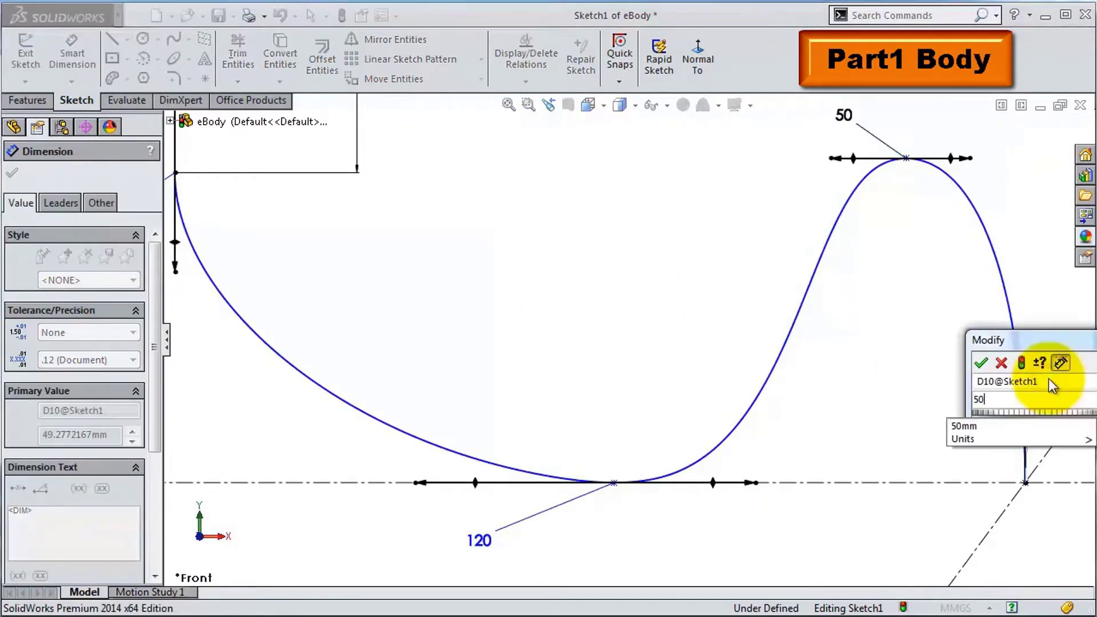
{"action": "key", "text": "Return"}
Locate the spline's start and bottom points at distances 100 and 60
{"action": "scroll", "coordinate": [700, 258], "scroll_direction": "down", "scroll_amount": 3}
{"action": "left_click", "coordinate": [700, 283]}
{"action": "left_click", "coordinate": [327, 284]}
{"action": "type", "text": "100"}
{"action": "key", "text": "Return"}
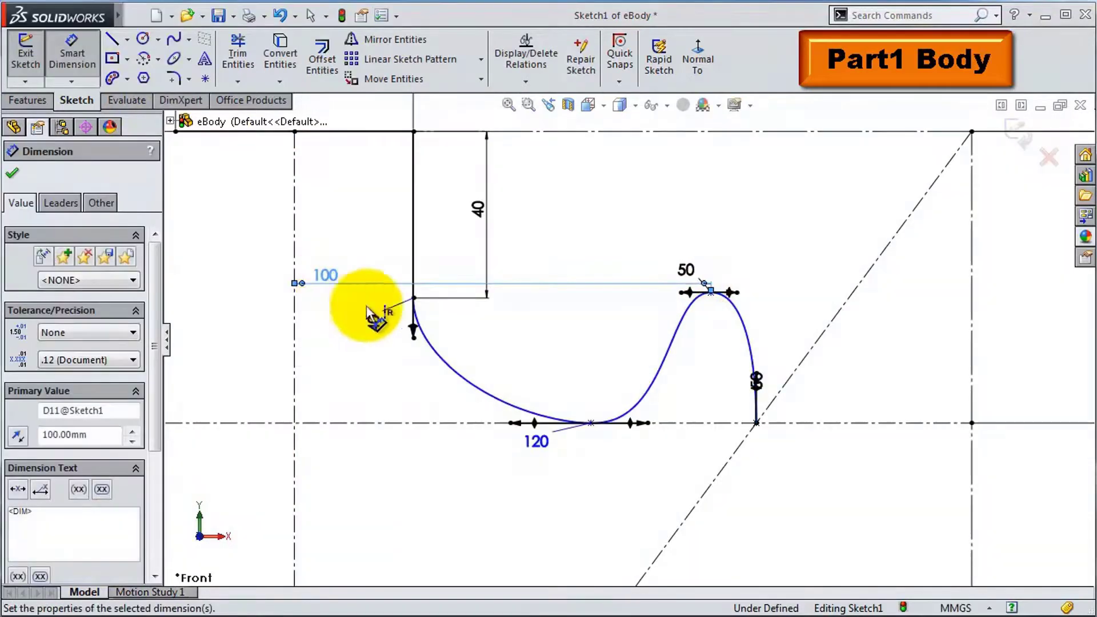
{"action": "left_click", "coordinate": [590, 422]}
{"action": "left_click", "coordinate": [314, 400]}
{"action": "type", "text": "60"}
{"action": "key", "text": "Return"}
{"action": "scroll", "coordinate": [663, 302], "scroll_direction": "up", "scroll_amount": 3}
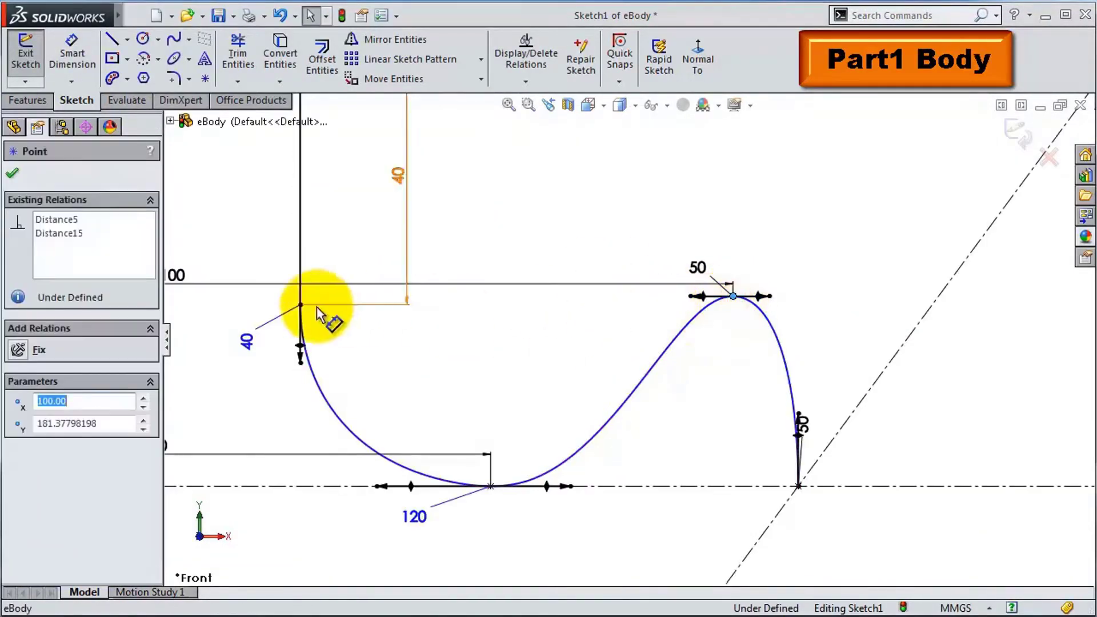
{"action": "scroll", "coordinate": [556, 246], "scroll_direction": "down", "scroll_amount": 5}
Draw the side spline down to the bottom midpoint and make its handle vertical
{"action": "scroll", "coordinate": [503, 254], "scroll_direction": "down", "scroll_amount": 3}
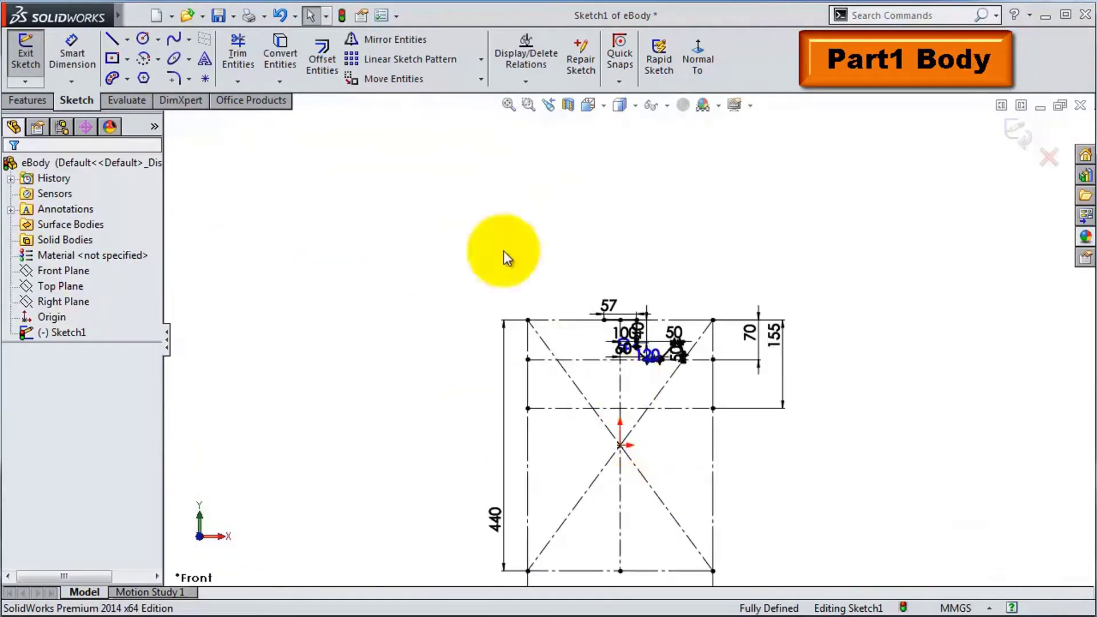
{"action": "scroll", "coordinate": [734, 440], "scroll_direction": "up", "scroll_amount": 5}
{"action": "left_click", "coordinate": [174, 39]}
{"action": "scroll", "coordinate": [506, 526], "scroll_direction": "up", "scroll_amount": 2}
{"action": "left_click", "coordinate": [539, 487]}
{"action": "scroll", "coordinate": [583, 491], "scroll_direction": "down", "scroll_amount": 3}
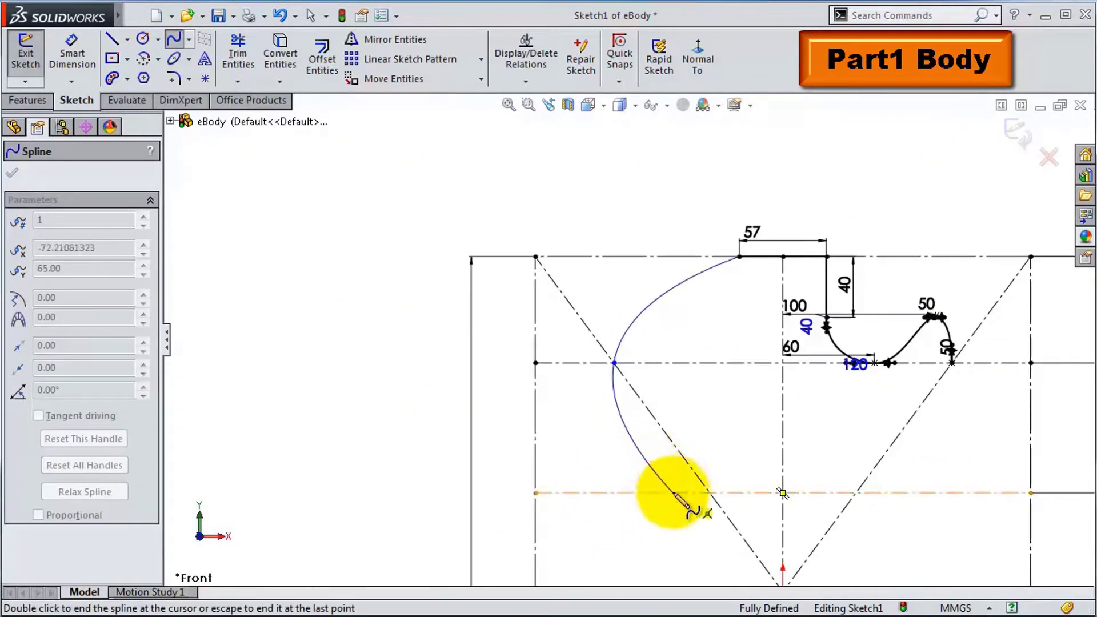
{"action": "scroll", "coordinate": [693, 506], "scroll_direction": "down", "scroll_amount": 2}
{"action": "scroll", "coordinate": [624, 503], "scroll_direction": "up", "scroll_amount": 3}
{"action": "double_click", "coordinate": [771, 494]}
{"action": "scroll", "coordinate": [771, 495], "scroll_direction": "up", "scroll_amount": 2}
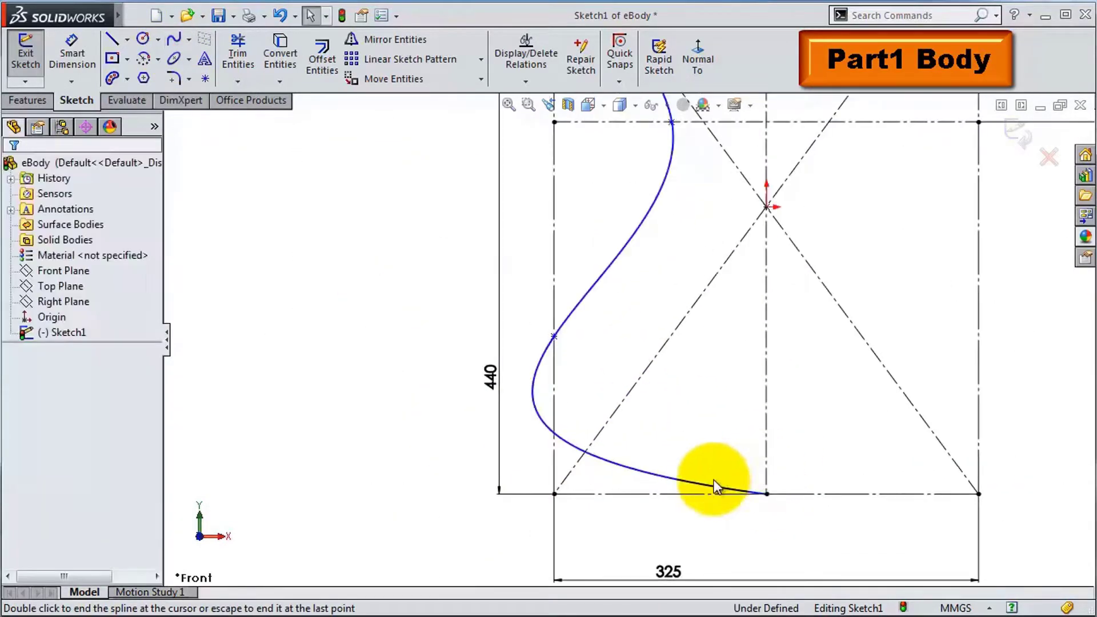
{"action": "left_click", "coordinate": [596, 477]}
{"action": "left_click", "coordinate": [17, 370]}
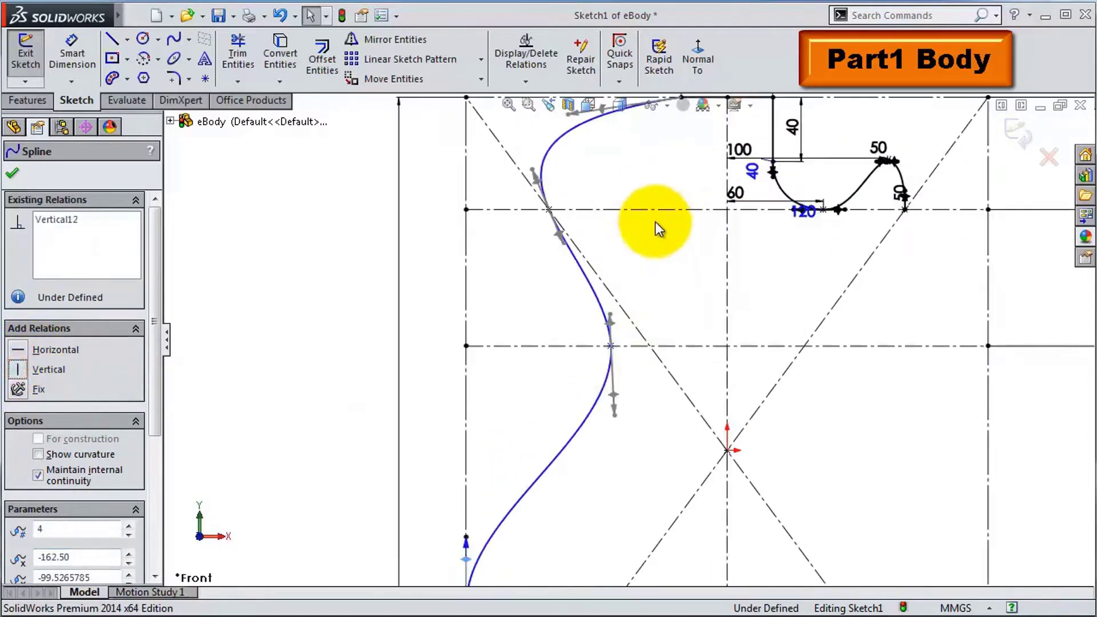
Dimension the side spline's top handle to 220 and a second handle
{"action": "scroll", "coordinate": [731, 228], "scroll_direction": "up", "scroll_amount": 3}
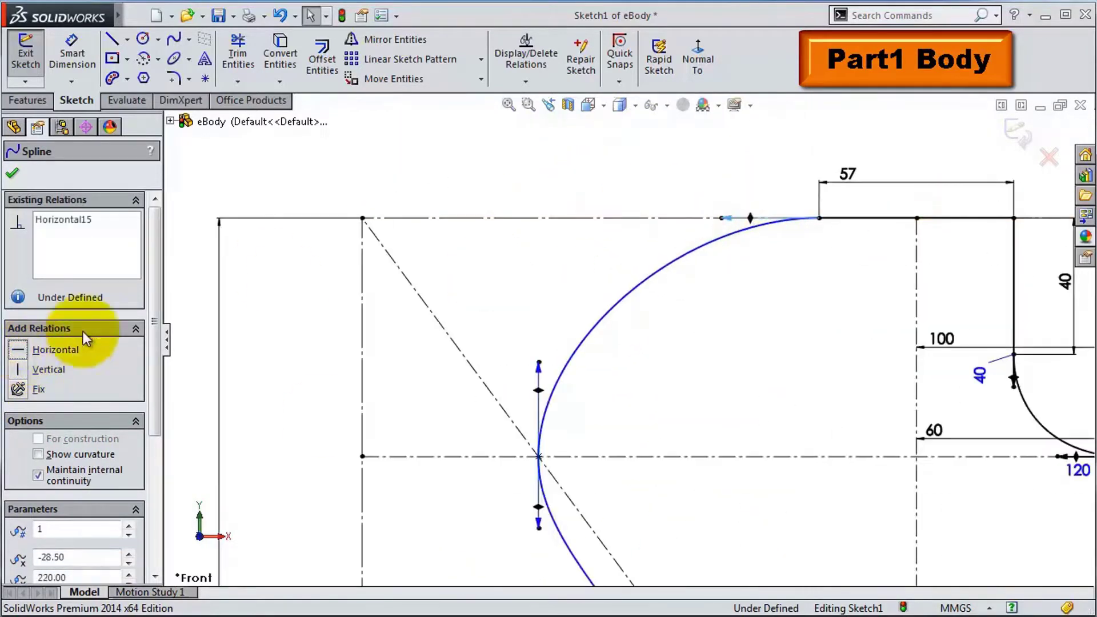
{"action": "left_click", "coordinate": [72, 57]}
{"action": "left_click", "coordinate": [751, 219]}
{"action": "left_click", "coordinate": [711, 189]}
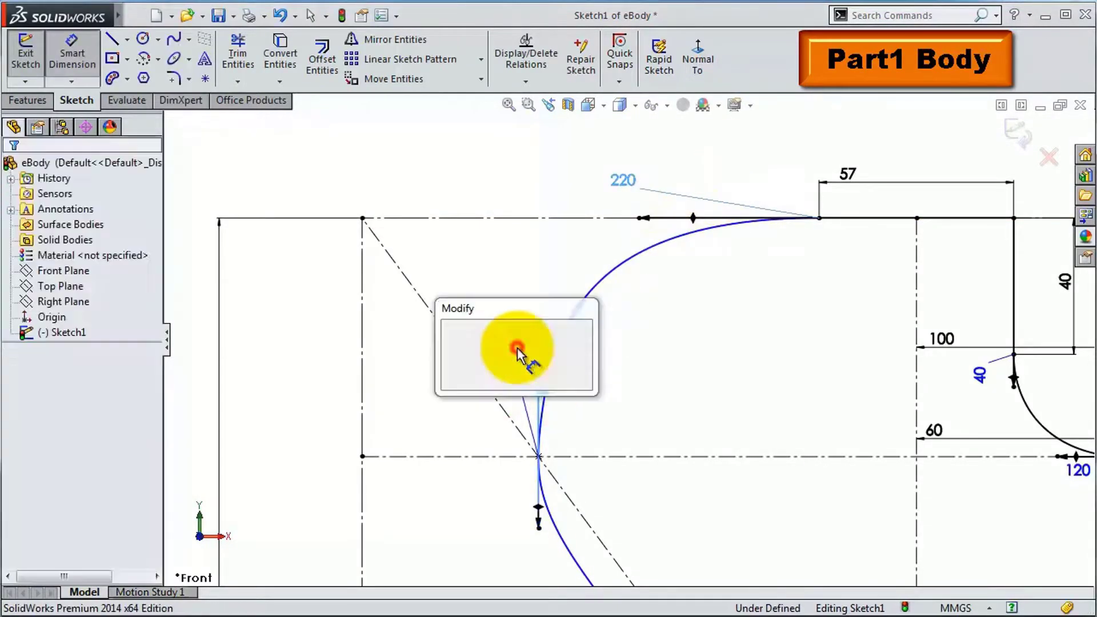
{"action": "key", "text": "Return"}
{"action": "scroll", "coordinate": [594, 362], "scroll_direction": "down", "scroll_amount": 2}
{"action": "left_click", "coordinate": [656, 526]}
{"action": "left_click", "coordinate": [578, 519]}
{"action": "key", "text": "Return"}
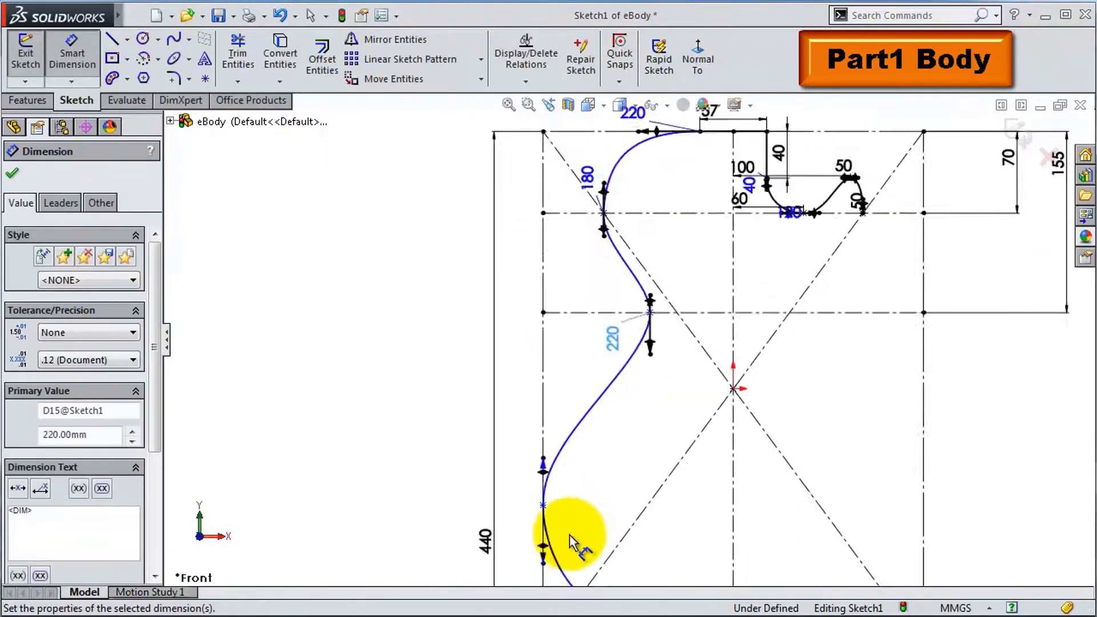
Set the lower side handle to 400 and the bottom handle to 325
{"action": "scroll", "coordinate": [572, 539], "scroll_direction": "up", "scroll_amount": 2}
{"action": "left_click", "coordinate": [575, 333]}
{"action": "key", "text": "Return"}
{"action": "left_click", "coordinate": [734, 501]}
{"action": "type", "text": "325"}
{"action": "key", "text": "Return"}
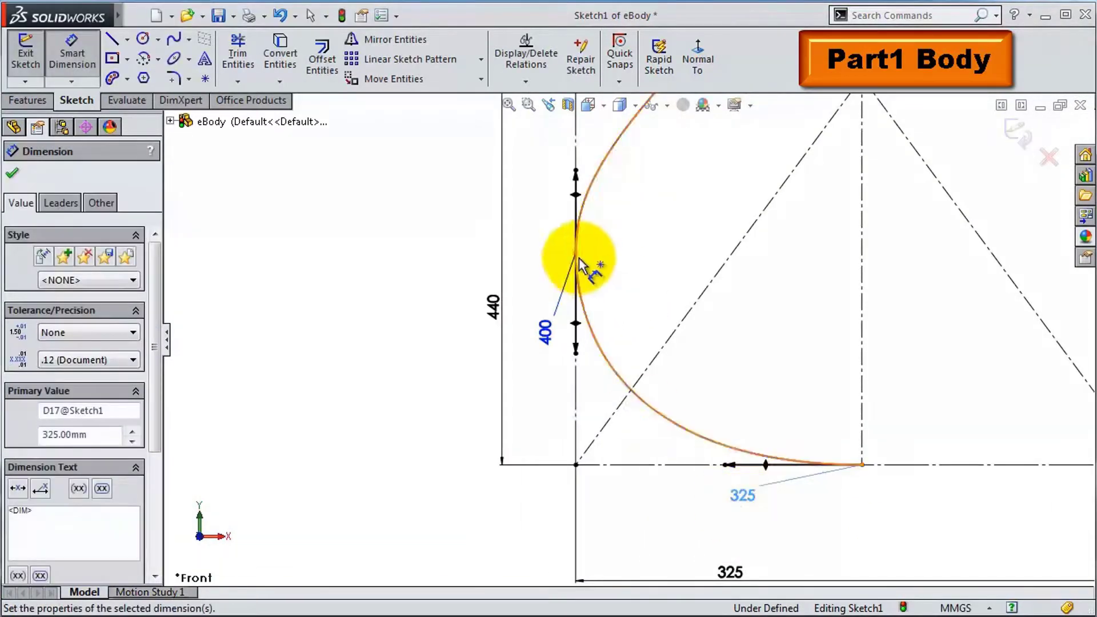
Place the spline's waist point 93 from the vertical centerline
{"action": "left_click", "coordinate": [392, 453]}
{"action": "key", "text": "Return"}
{"action": "scroll", "coordinate": [612, 208], "scroll_direction": "down", "scroll_amount": 2}
{"action": "left_click", "coordinate": [611, 208]}
{"action": "scroll", "coordinate": [908, 355], "scroll_direction": "up", "scroll_amount": 3}
{"action": "left_click", "coordinate": [835, 376]}
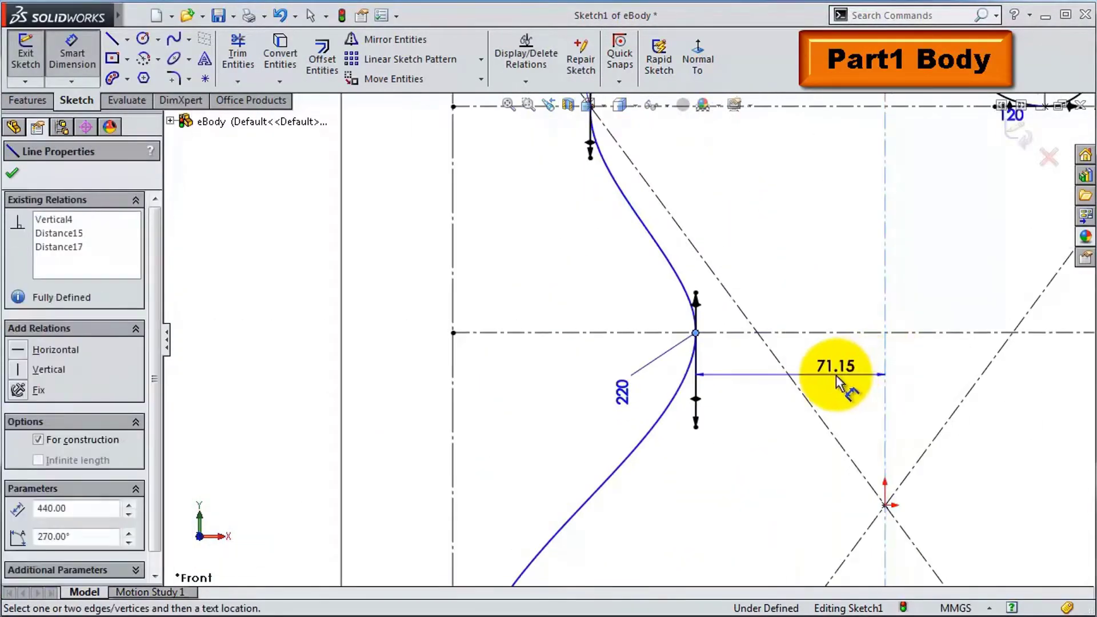
{"action": "type", "text": "93"}
{"action": "key", "text": "Return"}
{"action": "scroll", "coordinate": [800, 262], "scroll_direction": "down", "scroll_amount": 3}
{"action": "key", "text": "Escape"}
{"action": "scroll", "coordinate": [772, 540], "scroll_direction": "down", "scroll_amount": 1}
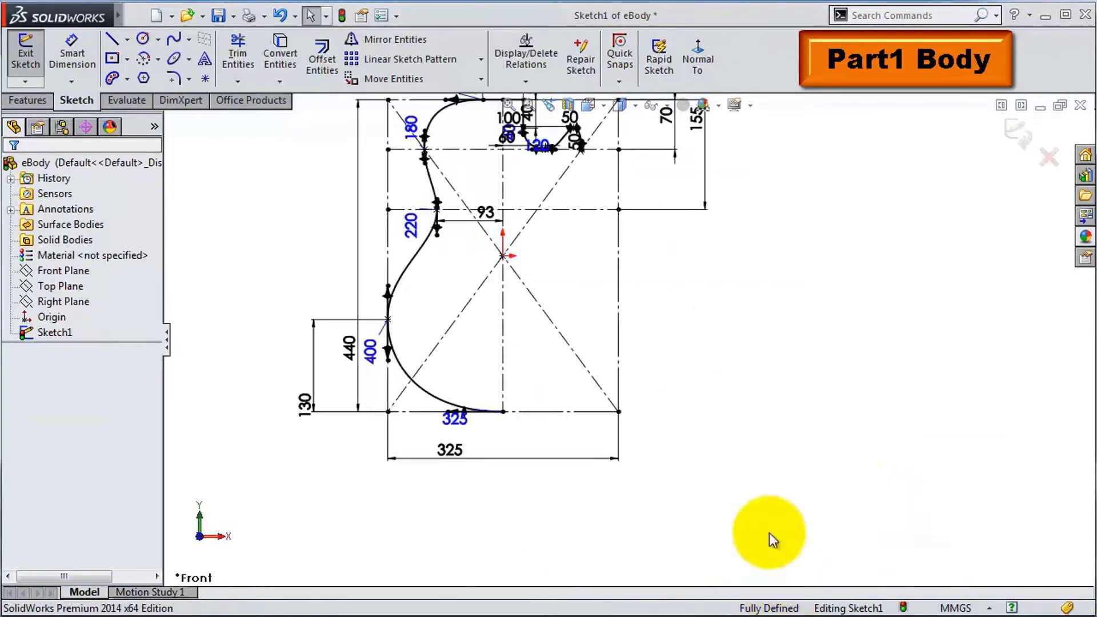
{"action": "scroll", "coordinate": [588, 191], "scroll_direction": "up", "scroll_amount": 3}
Mirror the cutaway spline and short vertical line about the vertical centerline
{"action": "left_click", "coordinate": [747, 245]}
{"action": "scroll", "coordinate": [778, 362], "scroll_direction": "down", "scroll_amount": 1}
{"action": "left_click", "coordinate": [657, 400]}
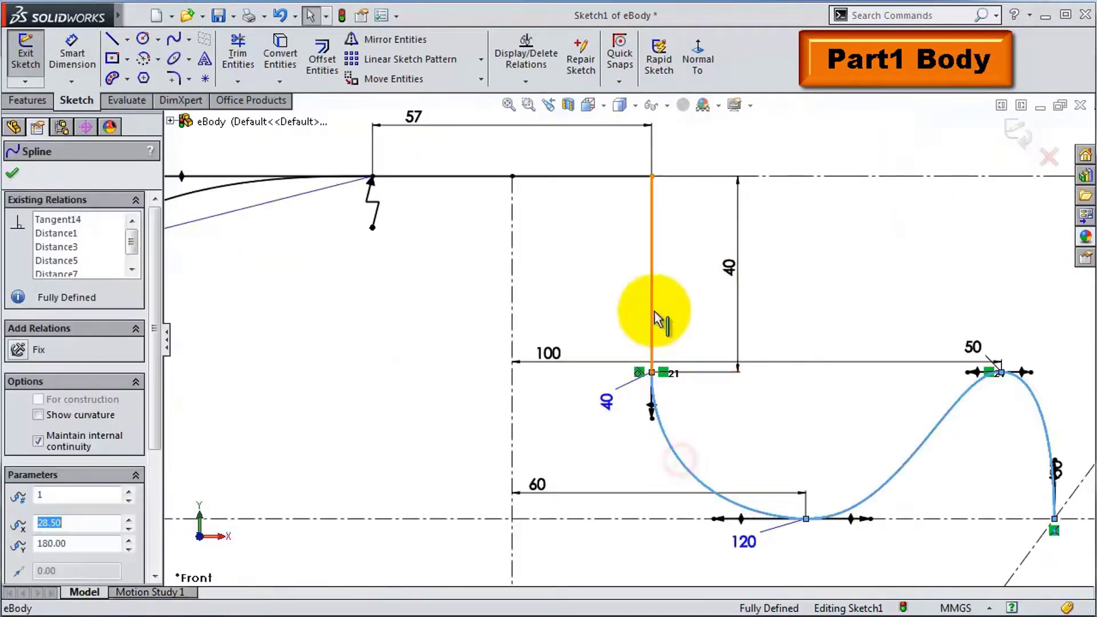
{"action": "left_click", "coordinate": [839, 252]}
{"action": "scroll", "coordinate": [624, 215], "scroll_direction": "down", "scroll_amount": 3}
{"action": "left_click", "coordinate": [351, 39]}
{"action": "left_click", "coordinate": [502, 326]}
{"action": "left_click", "coordinate": [12, 172]}
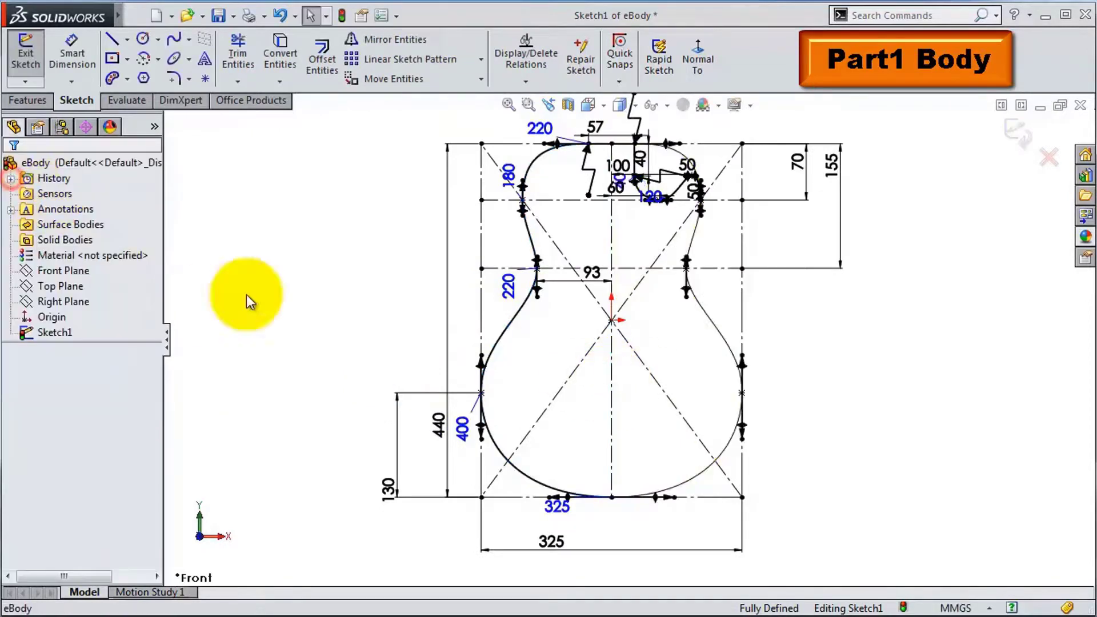
Extrude the body outline 50 mm into a solid as Boss-Extrude1
{"action": "scroll", "coordinate": [710, 196], "scroll_direction": "up", "scroll_amount": 2}
{"action": "left_click", "coordinate": [28, 100]}
{"action": "left_click", "coordinate": [34, 59]}
{"action": "type", "text": "50"}
{"action": "key", "text": "Return"}
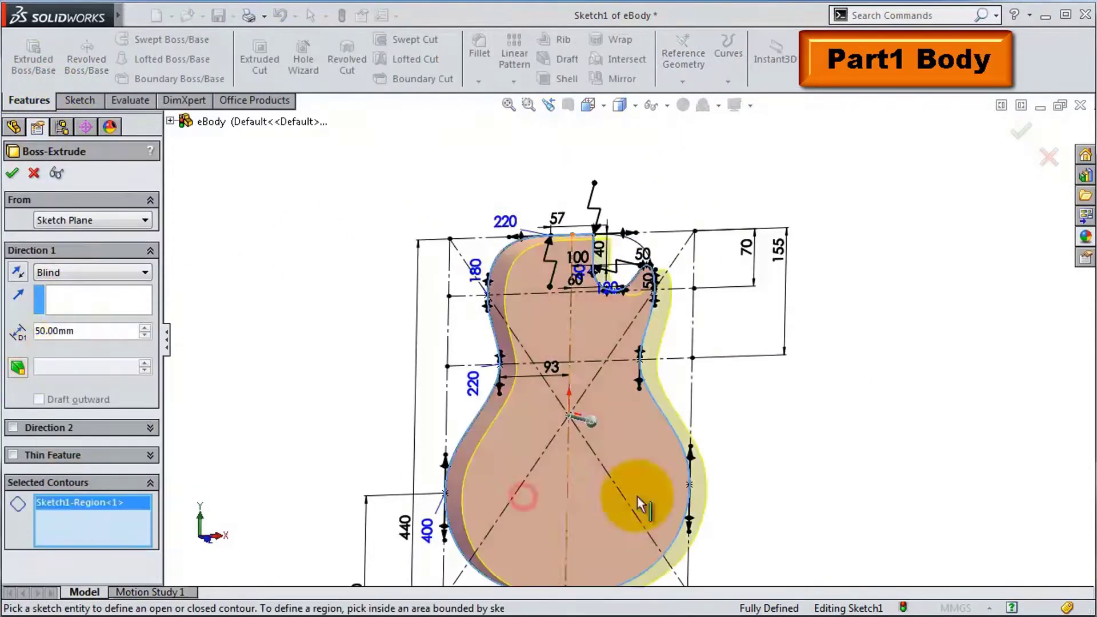
{"action": "left_click", "coordinate": [1021, 130]}
Start a new sketch on the guitar body's front face
{"action": "mouse_move", "coordinate": [790, 311]}
{"action": "middle_mouse_down"}
{"action": "mouse_move", "coordinate": [823, 350]}
{"action": "mouse_move", "coordinate": [578, 355]}
{"action": "mouse_move", "coordinate": [563, 518]}
{"action": "mouse_move", "coordinate": [739, 318]}
{"action": "middle_mouse_up"}
{"action": "left_click", "coordinate": [739, 318]}
{"action": "left_click", "coordinate": [736, 305]}
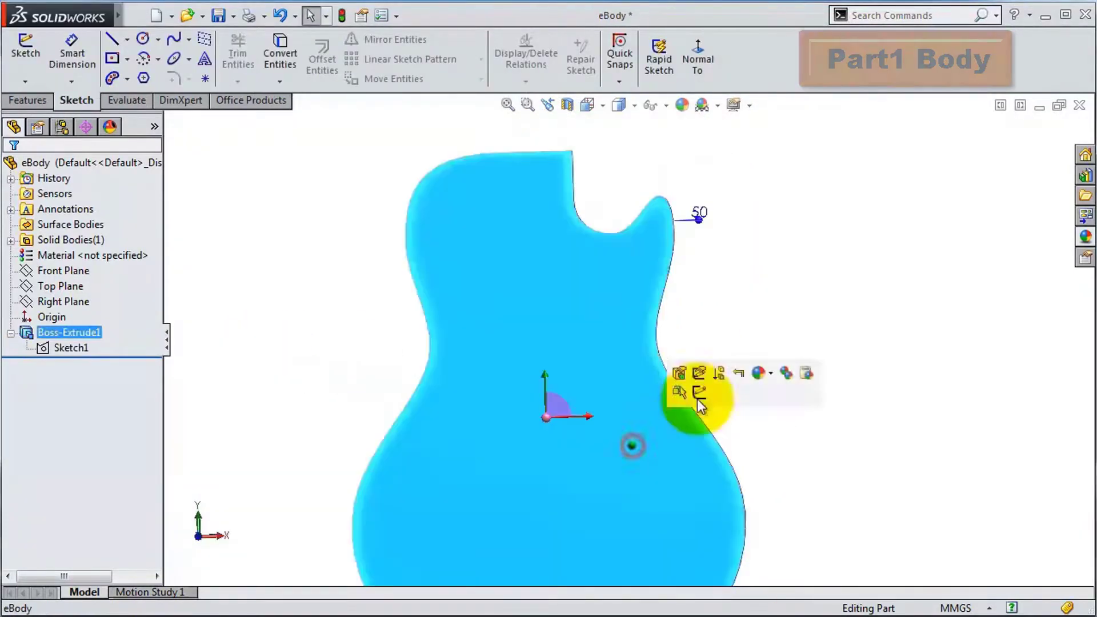
{"action": "left_click", "coordinate": [698, 394]}
Offset the whole body outline 35 mm inward, reversed to the inside
{"action": "left_click", "coordinate": [322, 57]}
{"action": "left_click", "coordinate": [604, 234]}
{"action": "key", "text": "f"}
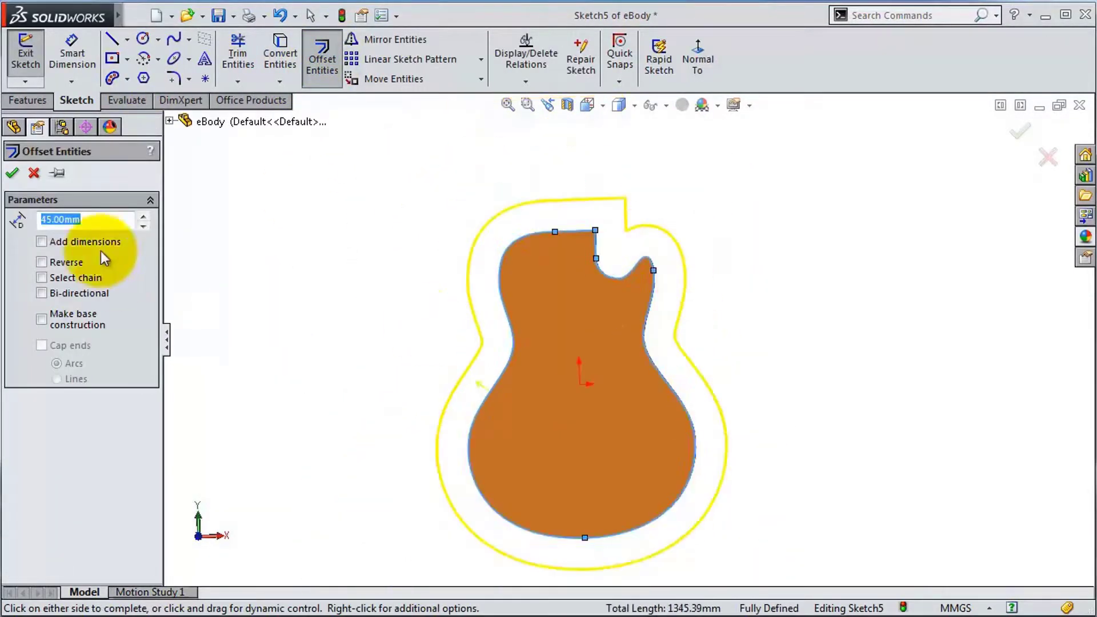
{"action": "left_click", "coordinate": [42, 262]}
{"action": "scroll", "coordinate": [341, 213], "scroll_direction": "down", "scroll_amount": 2}
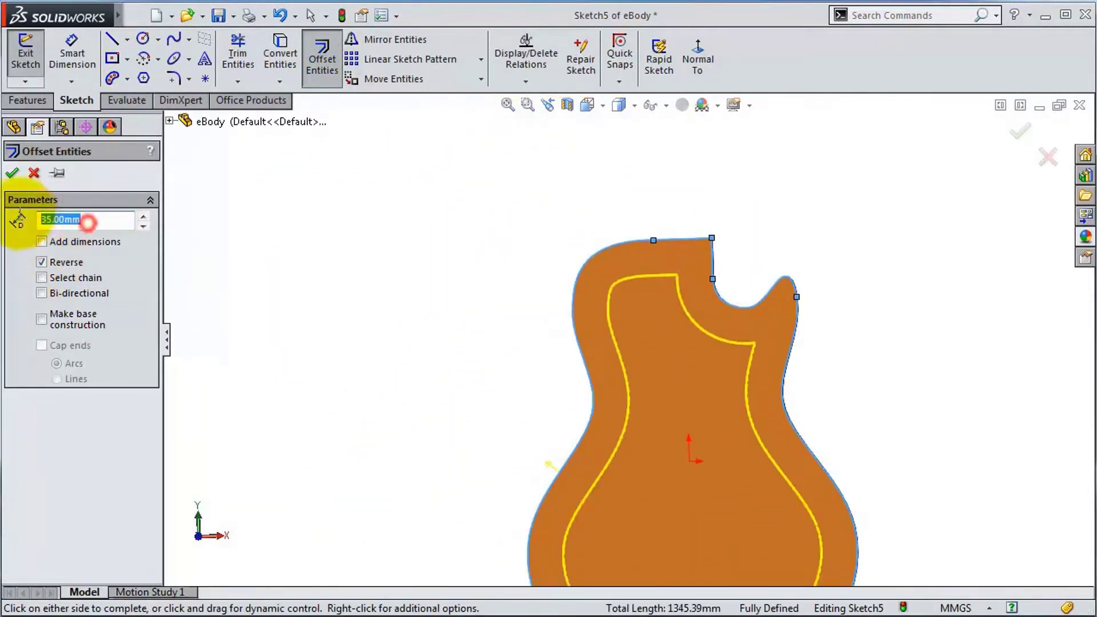
{"action": "left_click", "coordinate": [11, 172]}
Draw a line across the upper body and trim the offset arcs and leftover line above it
{"action": "left_click", "coordinate": [112, 39]}
{"action": "left_click_drag", "start_coordinate": [746, 365], "coordinate": [596, 369]}
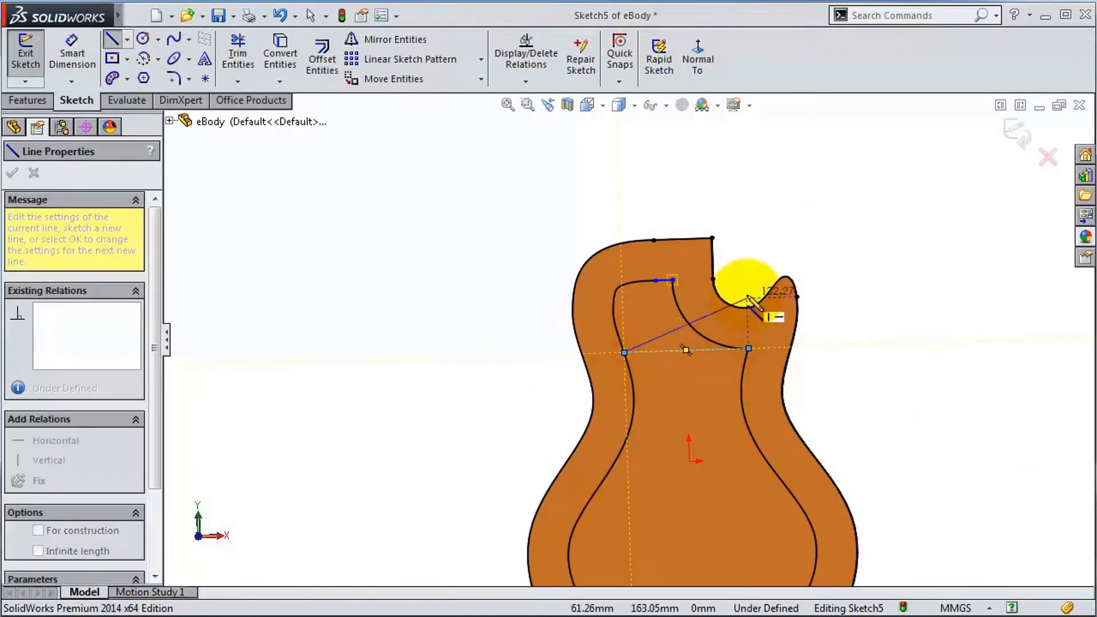
{"action": "left_click", "coordinate": [238, 55]}
{"action": "scroll", "coordinate": [608, 353], "scroll_direction": "up", "scroll_amount": 3}
{"action": "left_click_drag", "start_coordinate": [743, 297], "coordinate": [672, 220]}
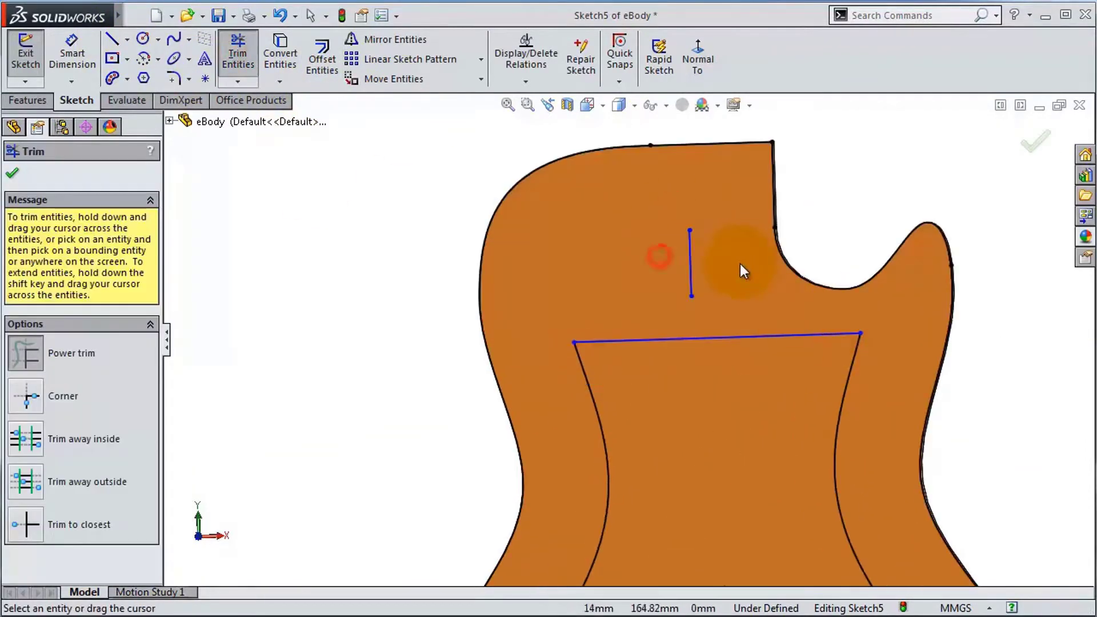
{"action": "left_click_drag", "start_coordinate": [739, 269], "coordinate": [668, 266]}
{"action": "scroll", "coordinate": [628, 337], "scroll_direction": "up", "scroll_amount": 2}
Fillet the corner between the cross line and the outline, then fully define the sketch
{"action": "left_click", "coordinate": [238, 54]}
{"action": "left_click", "coordinate": [174, 78]}
{"action": "left_click", "coordinate": [594, 341]}
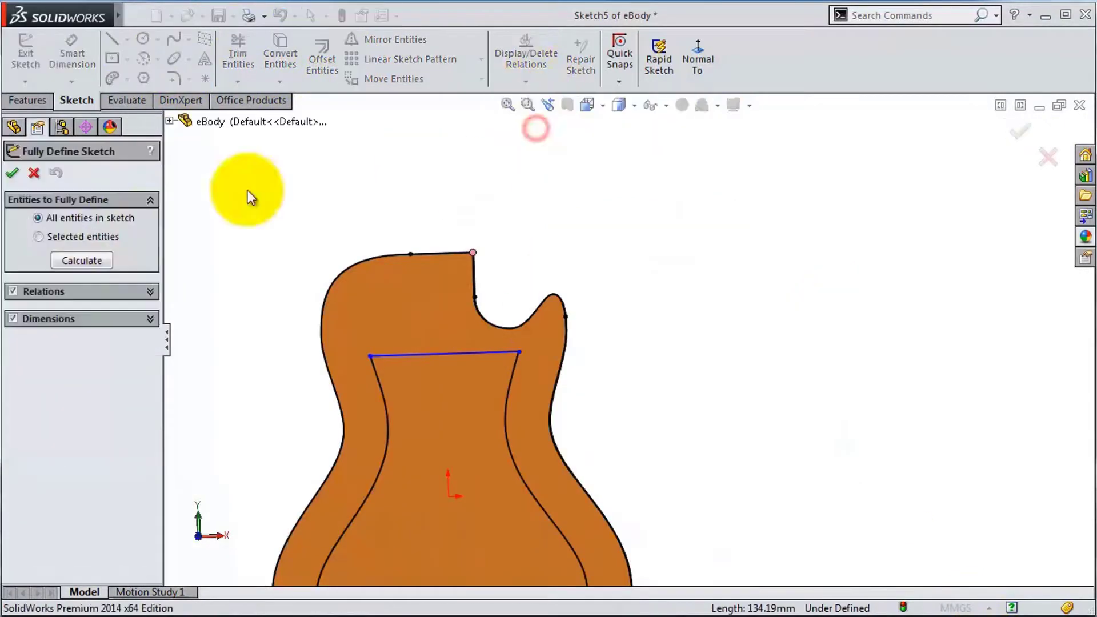
{"action": "left_click", "coordinate": [42, 235]}
{"action": "left_click", "coordinate": [91, 325]}
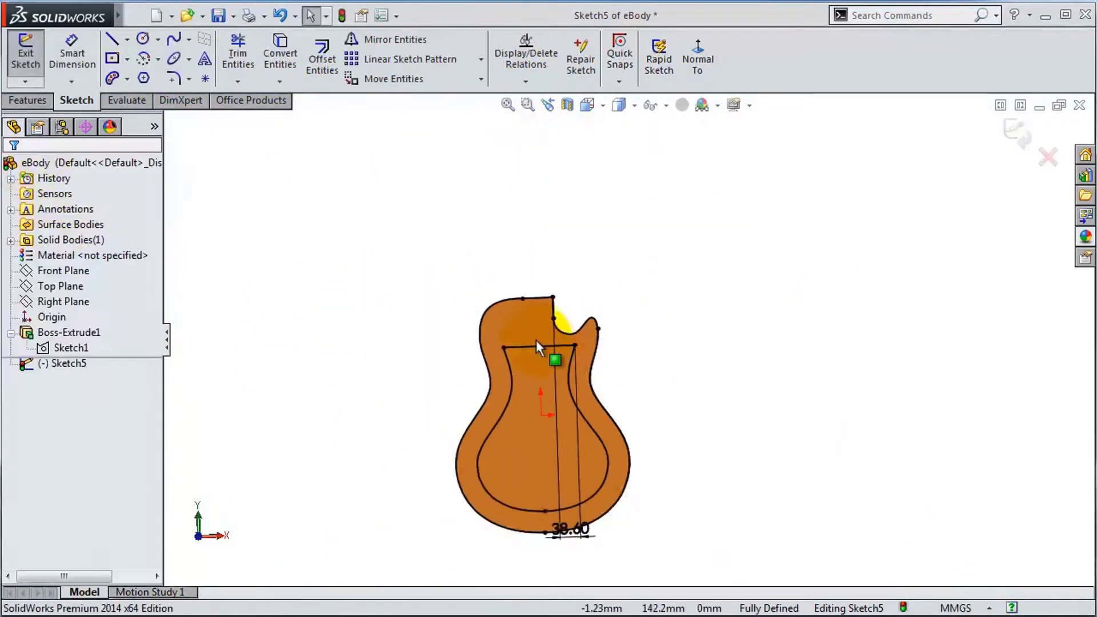
Extrude the offset sketch region 6 mm as a boss
{"action": "type", "text": "6"}
{"action": "key", "text": "Return"}
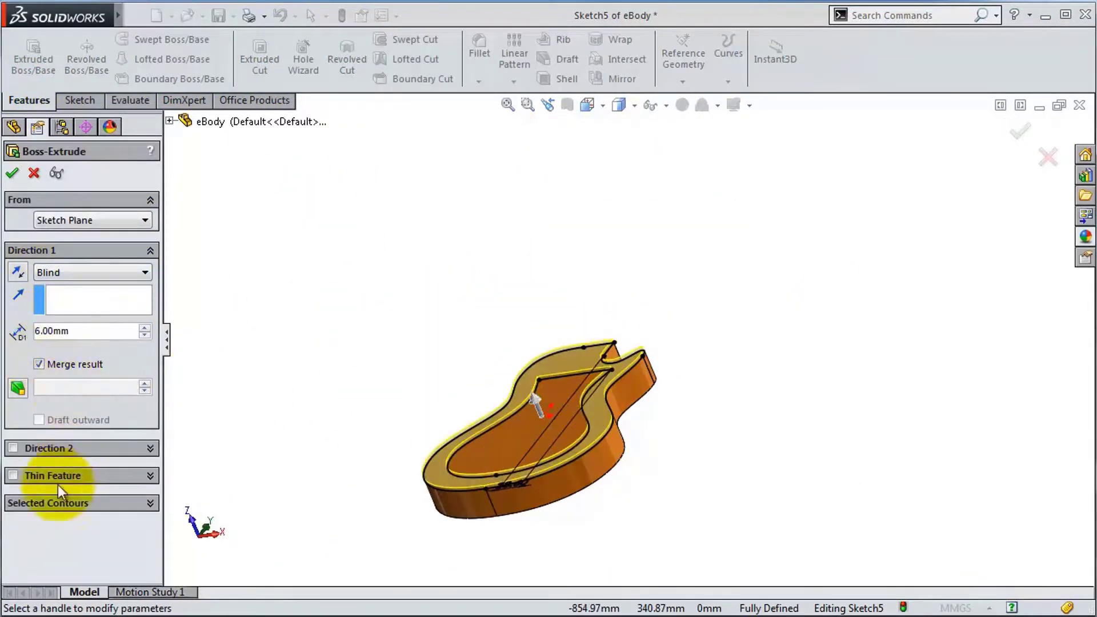
{"action": "left_click", "coordinate": [57, 503]}
{"action": "left_click", "coordinate": [13, 171]}
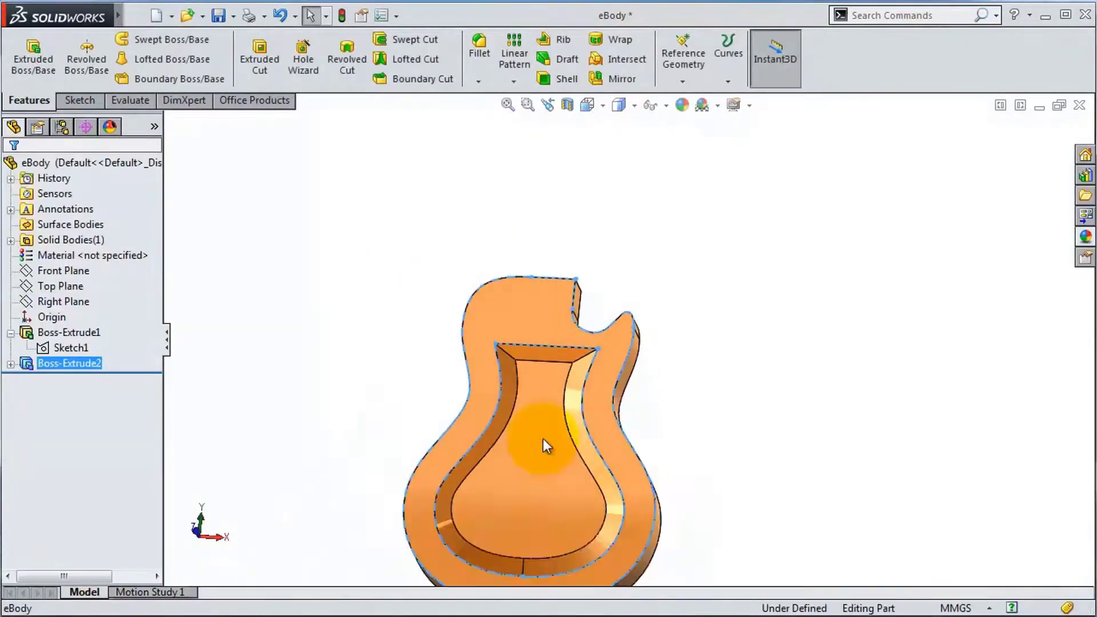
Fillet the pocket edge and the pocket floor face
{"action": "left_click", "coordinate": [479, 53]}
{"action": "scroll", "coordinate": [582, 427], "scroll_direction": "down", "scroll_amount": 3}
{"action": "left_click", "coordinate": [582, 427]}
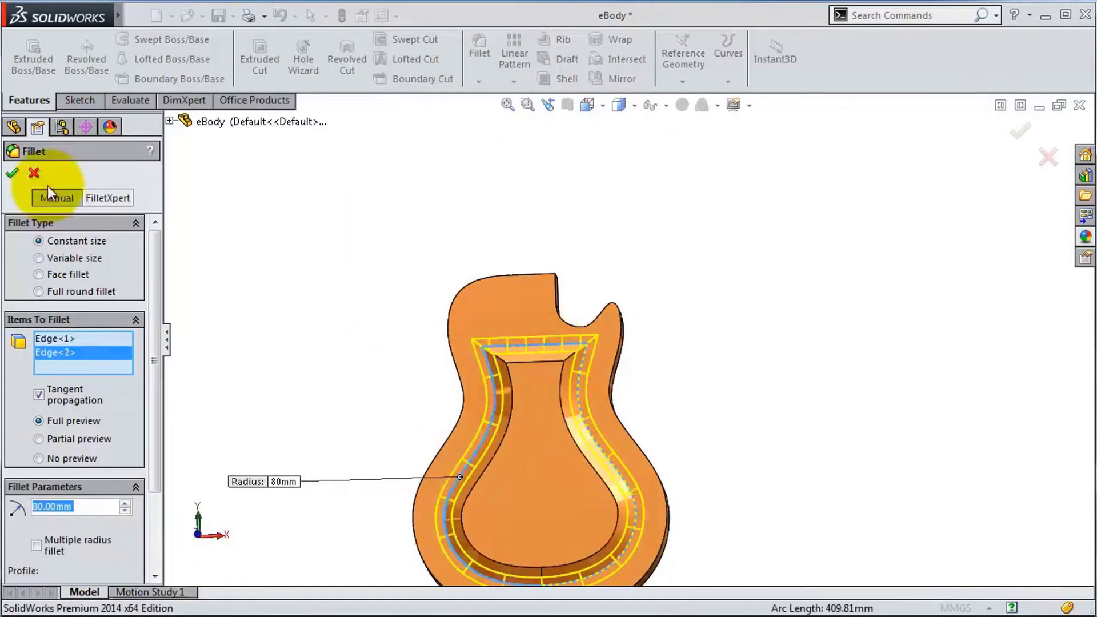
{"action": "left_click", "coordinate": [13, 171]}
{"action": "left_click", "coordinate": [479, 53]}
{"action": "left_click", "coordinate": [541, 414]}
{"action": "left_click", "coordinate": [13, 173]}
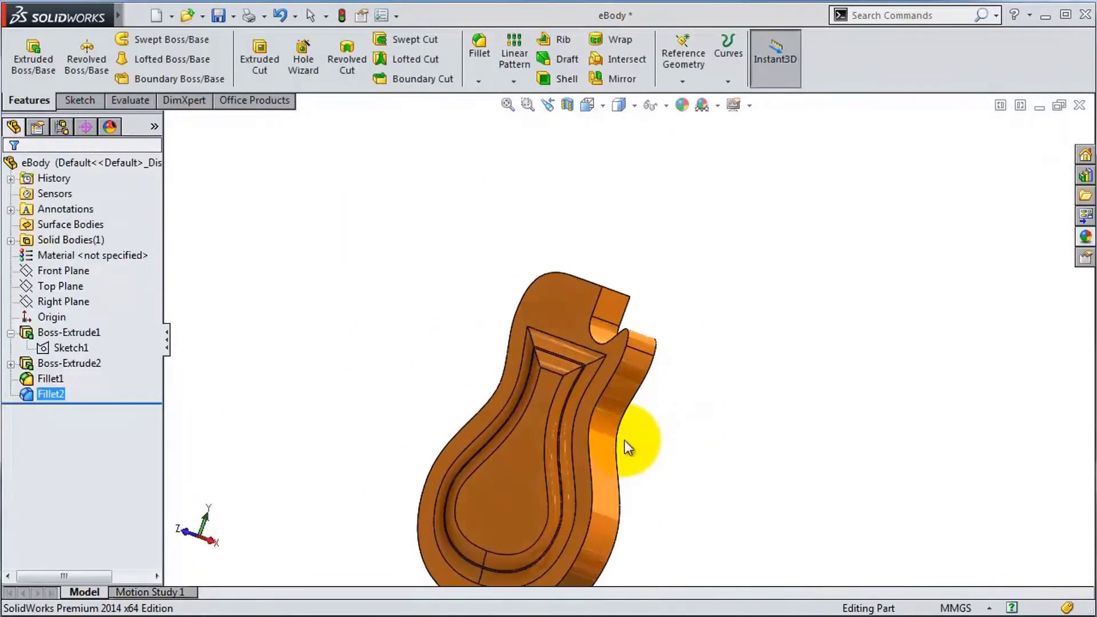
Add a 4 mm fillet to the top rim face
{"action": "middle_click_drag", "start_coordinate": [624, 440], "coordinate": [533, 347]}
{"action": "scroll", "coordinate": [533, 348], "scroll_direction": "down", "scroll_amount": 3}
{"action": "left_click", "coordinate": [479, 53]}
{"action": "left_click", "coordinate": [665, 290]}
{"action": "scroll", "coordinate": [756, 292], "scroll_direction": "up", "scroll_amount": 3}
{"action": "left_click", "coordinate": [12, 172]}
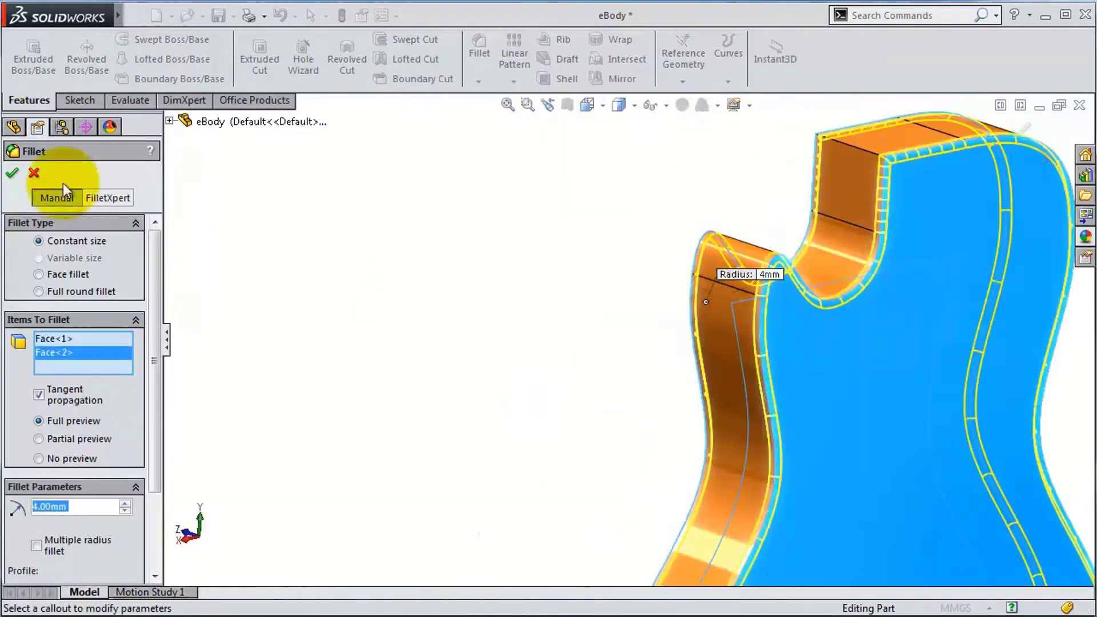
Set the pocket rectangle width to 57 mm and cut it 25 mm deep
{"action": "mouse_move", "coordinate": [671, 342]}
{"action": "middle_mouse_down"}
{"action": "mouse_move", "coordinate": [636, 373]}
{"action": "mouse_move", "coordinate": [605, 276]}
{"action": "mouse_move", "coordinate": [631, 392]}
{"action": "mouse_move", "coordinate": [563, 490]}
{"action": "mouse_move", "coordinate": [174, 416]}
{"action": "mouse_move", "coordinate": [414, 272]}
{"action": "middle_mouse_up"}
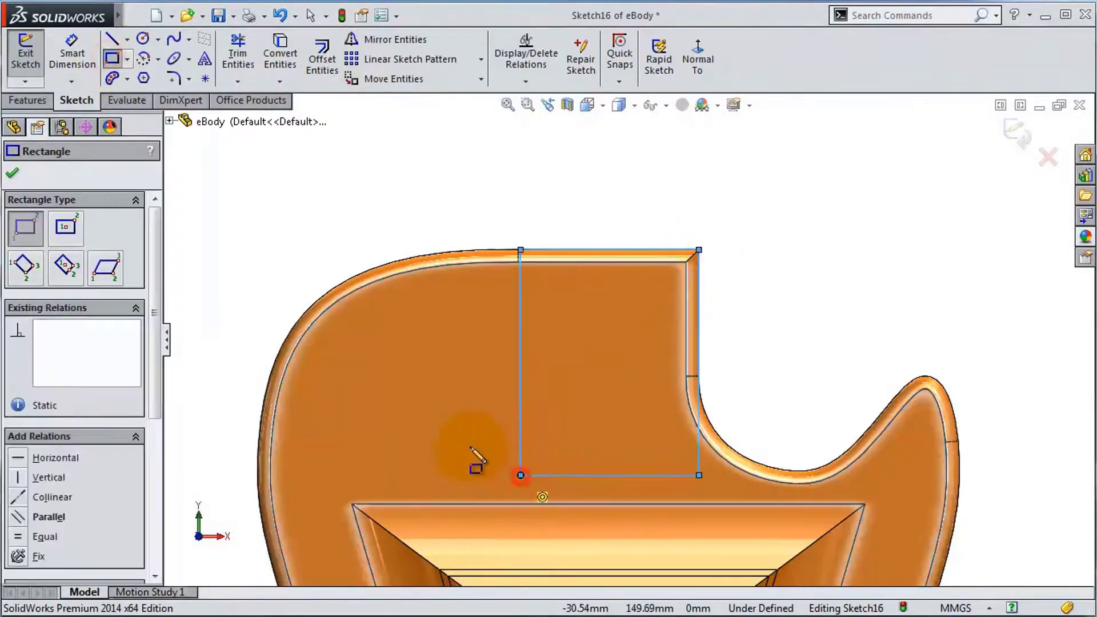
{"action": "type", "text": "57"}
{"action": "key", "text": "Return"}
{"action": "left_click", "coordinate": [28, 100]}
{"action": "left_click", "coordinate": [259, 57]}
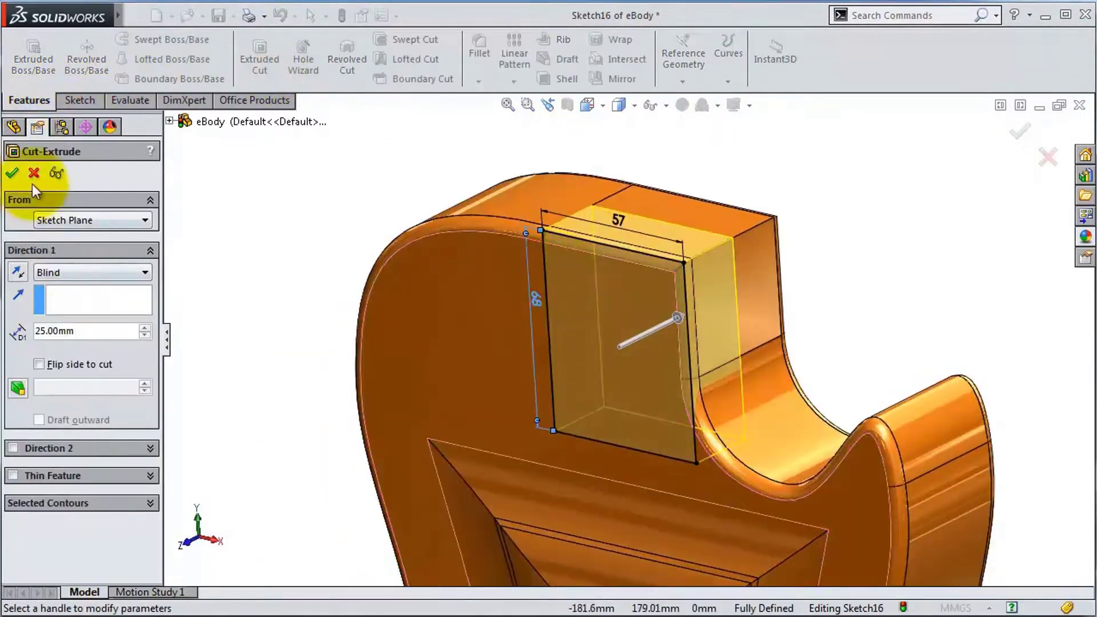
{"action": "left_click", "coordinate": [13, 171]}
Sketch a small rectangle on the pocket's face below the first cut
{"action": "middle_click_drag", "start_coordinate": [685, 257], "coordinate": [804, 228]}
{"action": "left_click", "coordinate": [695, 73]}
{"action": "left_click", "coordinate": [113, 58]}
{"action": "scroll", "coordinate": [508, 257], "scroll_direction": "up", "scroll_amount": 5}
{"action": "left_click_drag", "start_coordinate": [432, 238], "coordinate": [585, 311]}
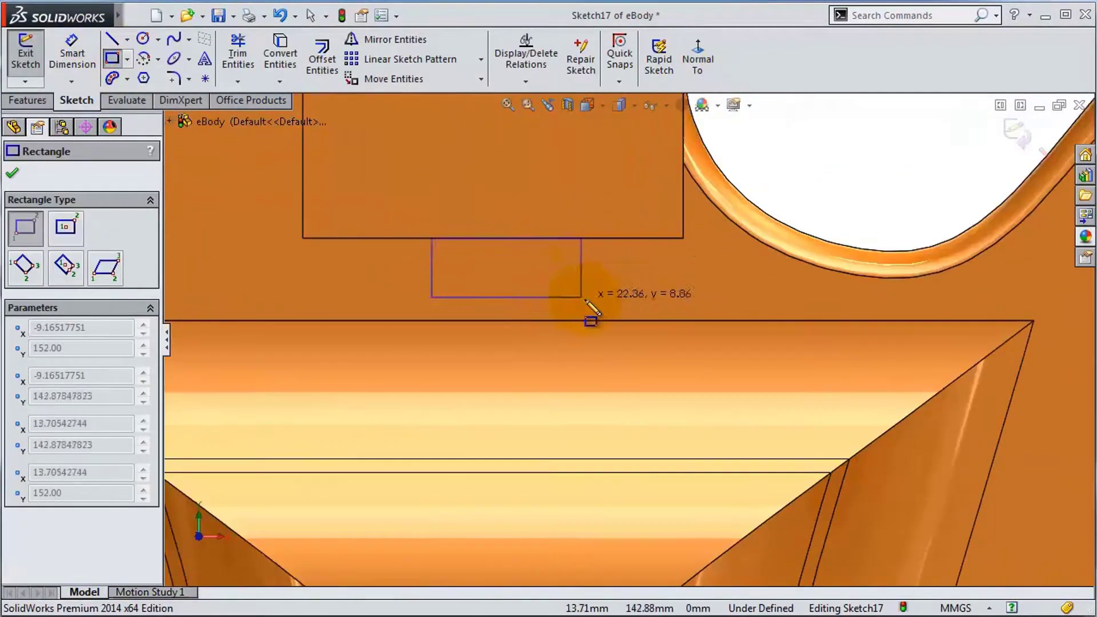
Dimension the notch 20 mm wide and 10 mm, then cut it into the body
{"action": "left_click", "coordinate": [72, 57]}
{"action": "left_click", "coordinate": [489, 238]}
{"action": "type", "text": "20"}
{"action": "key", "text": "Return"}
{"action": "left_click", "coordinate": [302, 198]}
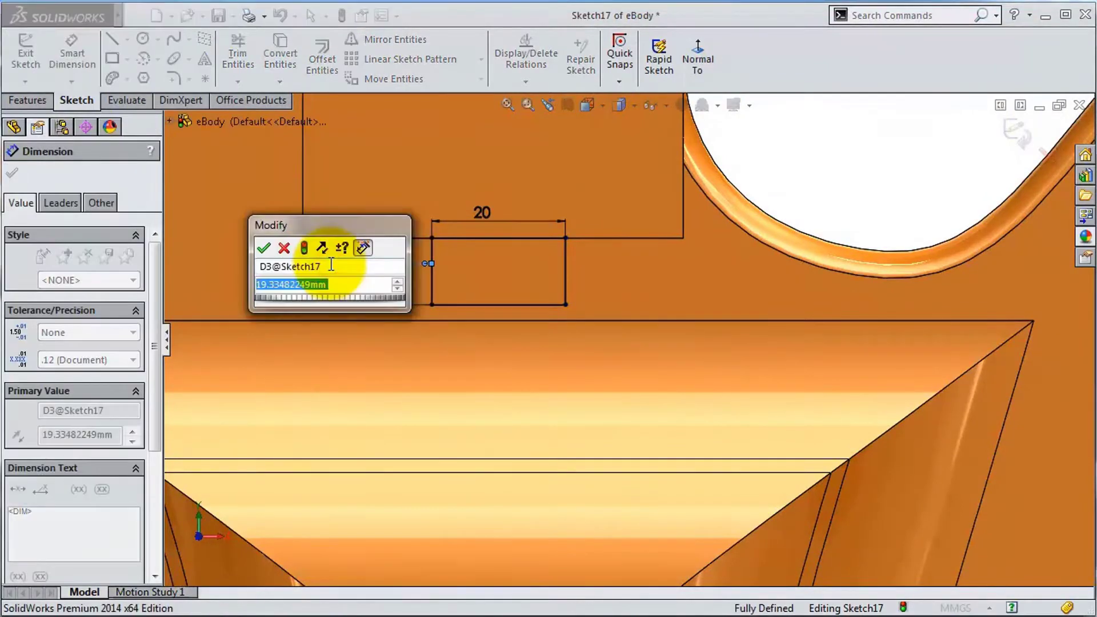
{"action": "key", "text": "Return"}
{"action": "left_click", "coordinate": [27, 100]}
{"action": "left_click", "coordinate": [259, 57]}
{"action": "left_click", "coordinate": [13, 171]}
Fillet the notch corner edges with a 4 mm round
{"action": "left_click", "coordinate": [479, 57]}
{"action": "left_click", "coordinate": [526, 311]}
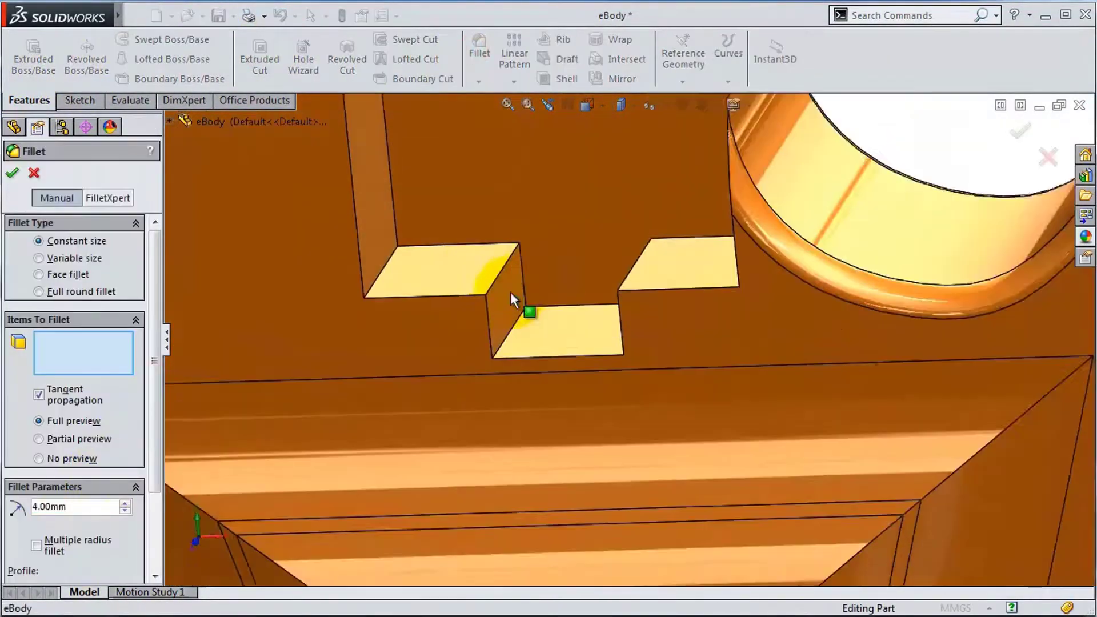
{"action": "mouse_move", "coordinate": [526, 310]}
{"action": "middle_mouse_down"}
{"action": "mouse_move", "coordinate": [664, 263]}
{"action": "mouse_move", "coordinate": [572, 286]}
{"action": "middle_mouse_up"}
{"action": "left_click", "coordinate": [12, 171]}
Round two more notch corner edges with an 8 mm fillet
{"action": "left_click", "coordinate": [479, 57]}
{"action": "left_click", "coordinate": [68, 506]}
{"action": "type", "text": "8"}
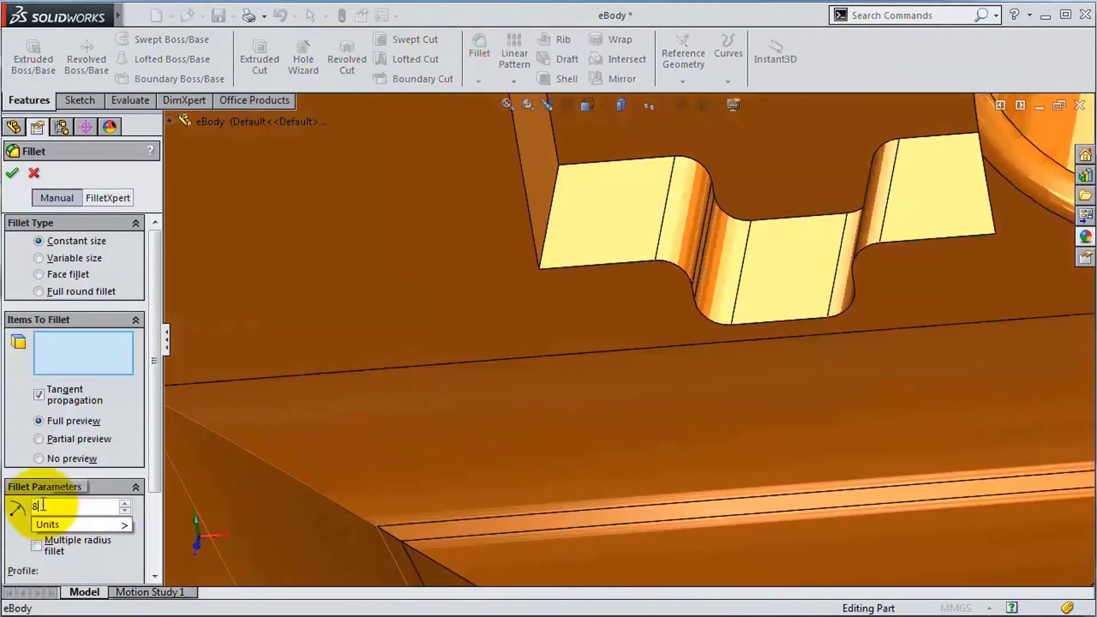
{"action": "left_click", "coordinate": [568, 268]}
{"action": "left_click", "coordinate": [847, 206]}
{"action": "scroll", "coordinate": [863, 257], "scroll_direction": "up", "scroll_amount": 5}
{"action": "key", "text": "Return"}
{"action": "key", "text": "Return"}
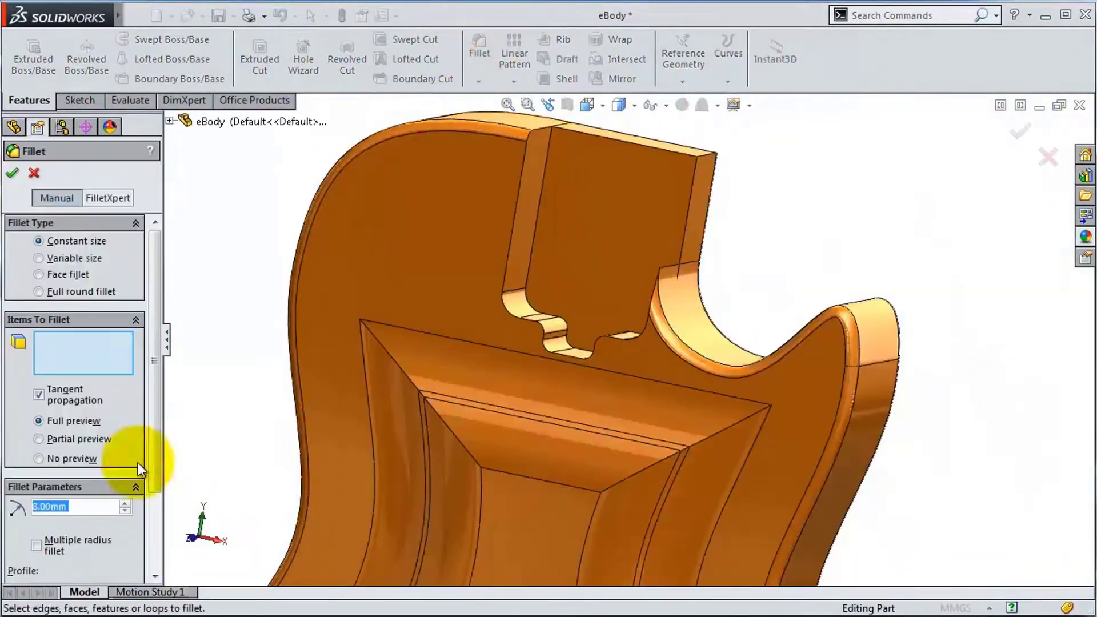
{"action": "key", "text": "Escape"}
Start a sketch on the body's top face and begin a centreline at its top edge
{"action": "middle_click_drag", "start_coordinate": [741, 188], "coordinate": [784, 262]}
{"action": "left_click", "coordinate": [554, 368]}
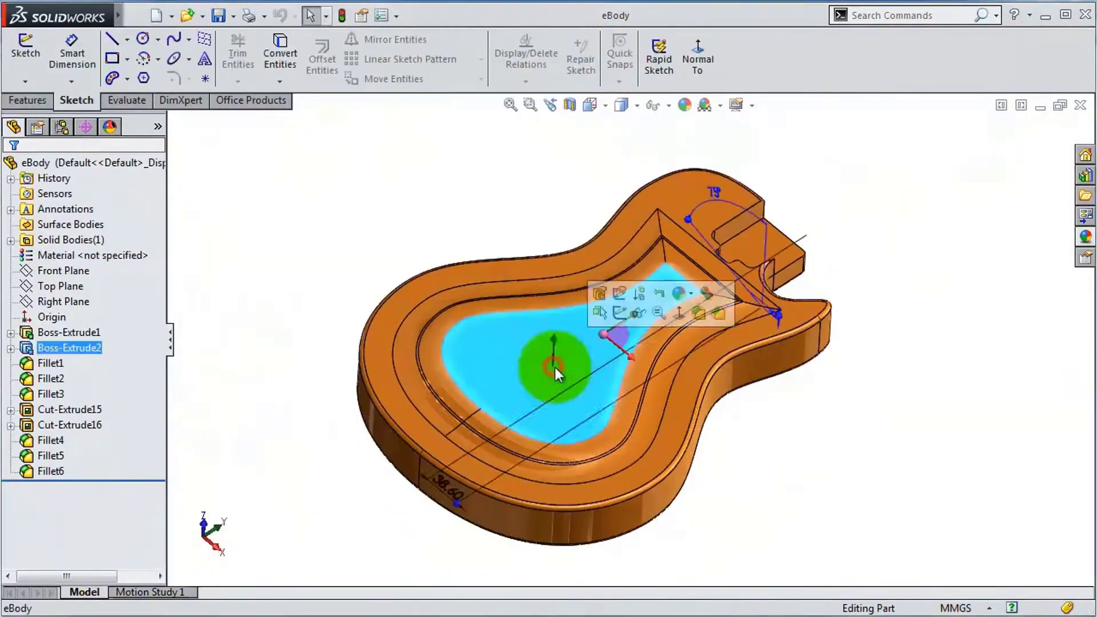
{"action": "key", "text": "l"}
{"action": "scroll", "coordinate": [654, 281], "scroll_direction": "up", "scroll_amount": 3}
{"action": "left_click", "coordinate": [654, 282]}
{"action": "scroll", "coordinate": [643, 514], "scroll_direction": "down", "scroll_amount": 3}
Draw a vertical construction centreline from the body's top edge to its bottom edge
{"action": "scroll", "coordinate": [624, 461], "scroll_direction": "up", "scroll_amount": 3}
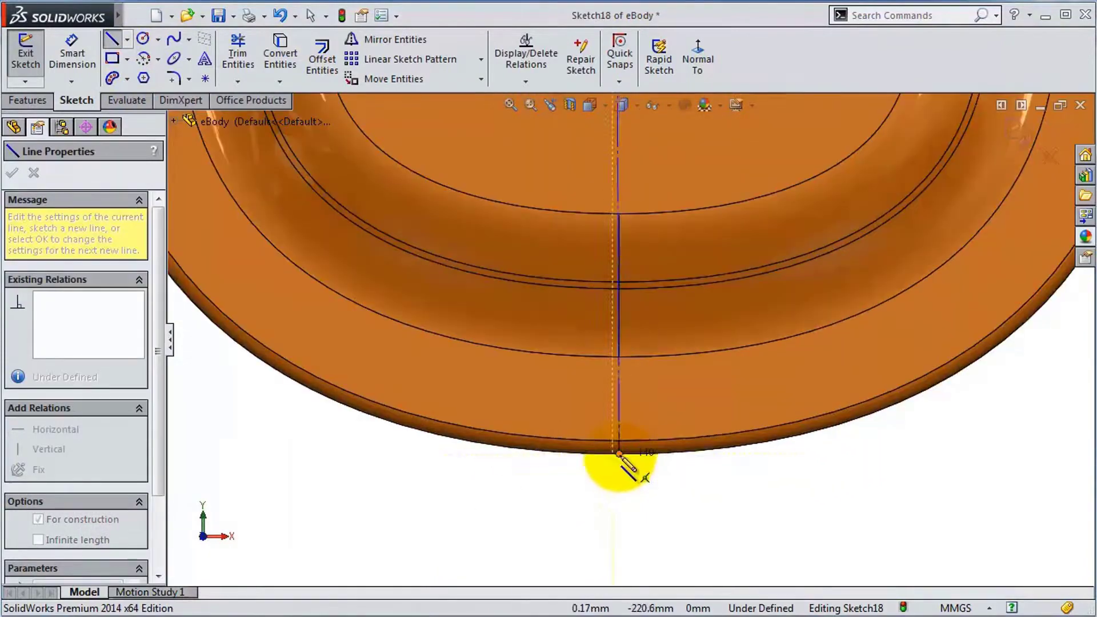
{"action": "left_click", "coordinate": [624, 461]}
{"action": "scroll", "coordinate": [677, 188], "scroll_direction": "down", "scroll_amount": 3}
{"action": "scroll", "coordinate": [543, 428], "scroll_direction": "up", "scroll_amount": 3}
{"action": "scroll", "coordinate": [641, 507], "scroll_direction": "down", "scroll_amount": 4}
{"action": "key", "text": "l"}
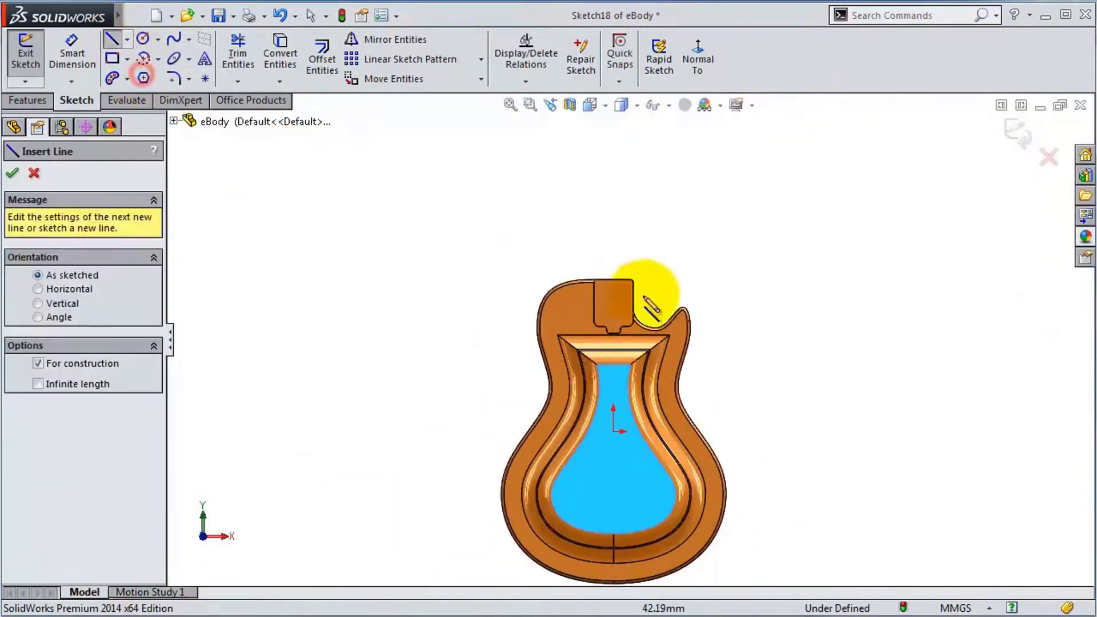
{"action": "scroll", "coordinate": [641, 293], "scroll_direction": "up", "scroll_amount": 5}
{"action": "left_click", "coordinate": [584, 350]}
{"action": "scroll", "coordinate": [632, 551], "scroll_direction": "down", "scroll_amount": 3}
{"action": "scroll", "coordinate": [644, 507], "scroll_direction": "up", "scroll_amount": 3}
{"action": "left_click", "coordinate": [645, 507]}
{"action": "key", "text": "Escape"}
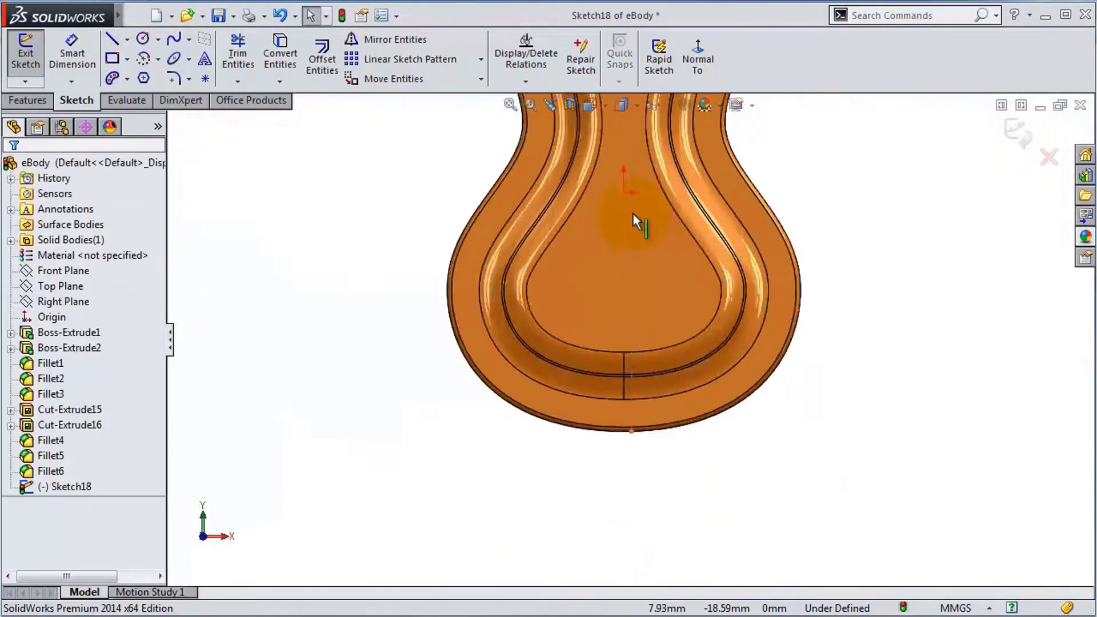
Centre the centreline on the origin with a Midpoint relation
{"action": "scroll", "coordinate": [531, 359], "scroll_direction": "up", "scroll_amount": 5}
{"action": "left_click", "coordinate": [537, 360], "text": "ctrl"}
{"action": "left_click", "coordinate": [592, 298]}
{"action": "scroll", "coordinate": [630, 344], "scroll_direction": "down", "scroll_amount": 3}
{"action": "scroll", "coordinate": [639, 530], "scroll_direction": "down", "scroll_amount": 2}
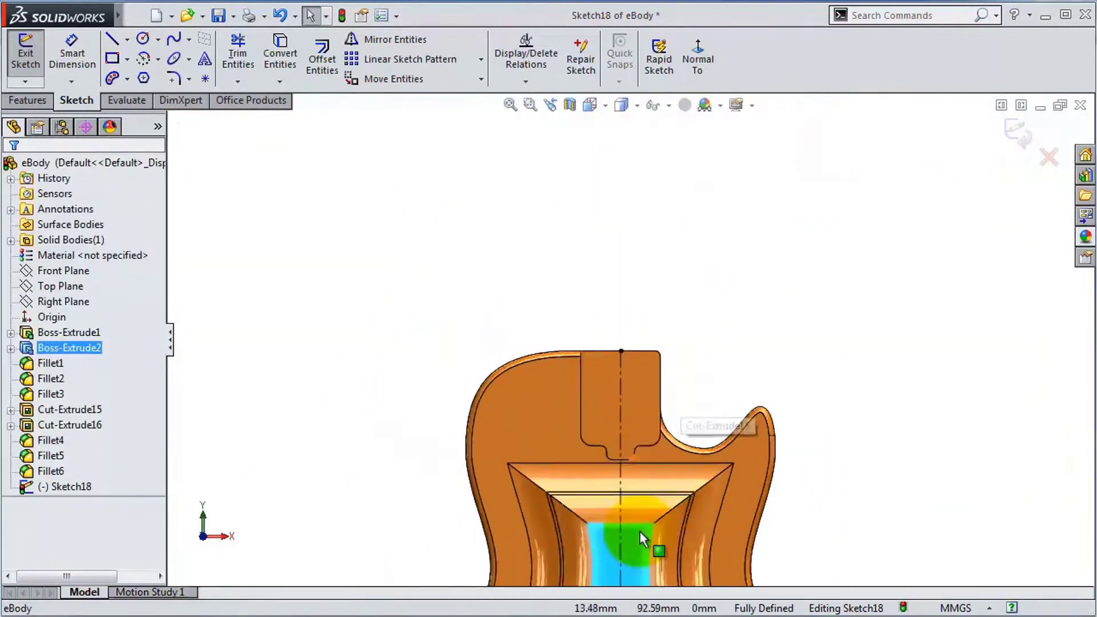
{"action": "scroll", "coordinate": [639, 530], "scroll_direction": "up", "scroll_amount": 4}
{"action": "scroll", "coordinate": [634, 180], "scroll_direction": "down", "scroll_amount": 3}
Draw four small circles scattered across the body's face
{"action": "left_click", "coordinate": [143, 38]}
{"action": "left_click_drag", "start_coordinate": [563, 243], "coordinate": [577, 245]}
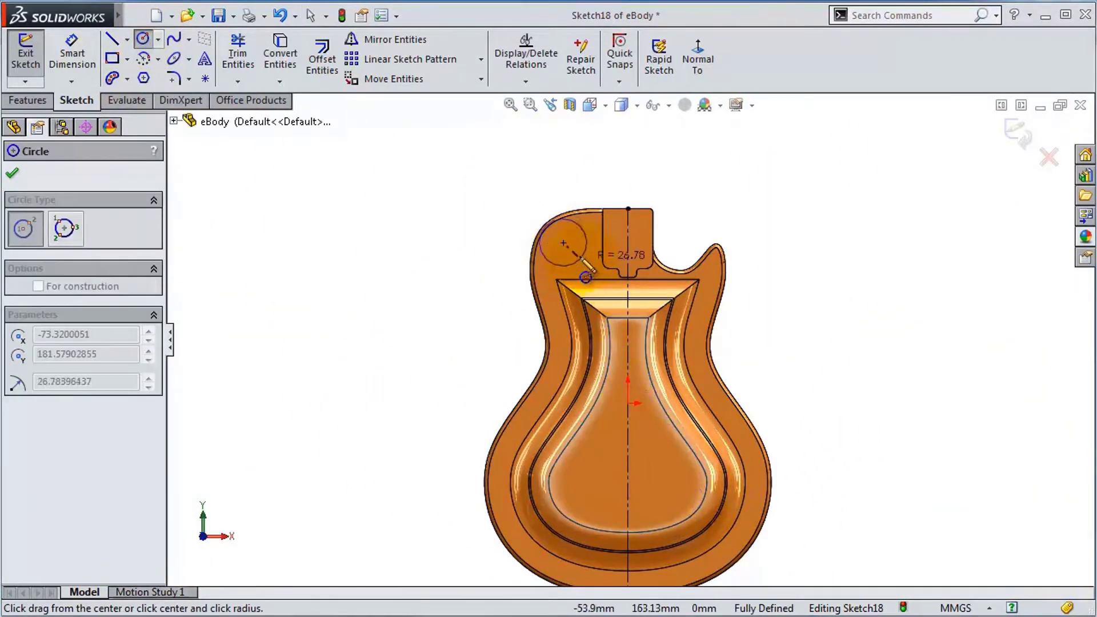
{"action": "left_click", "coordinate": [661, 460]}
{"action": "scroll", "coordinate": [747, 486], "scroll_direction": "down", "scroll_amount": 2}
{"action": "left_click_drag", "start_coordinate": [596, 515], "coordinate": [616, 515]}
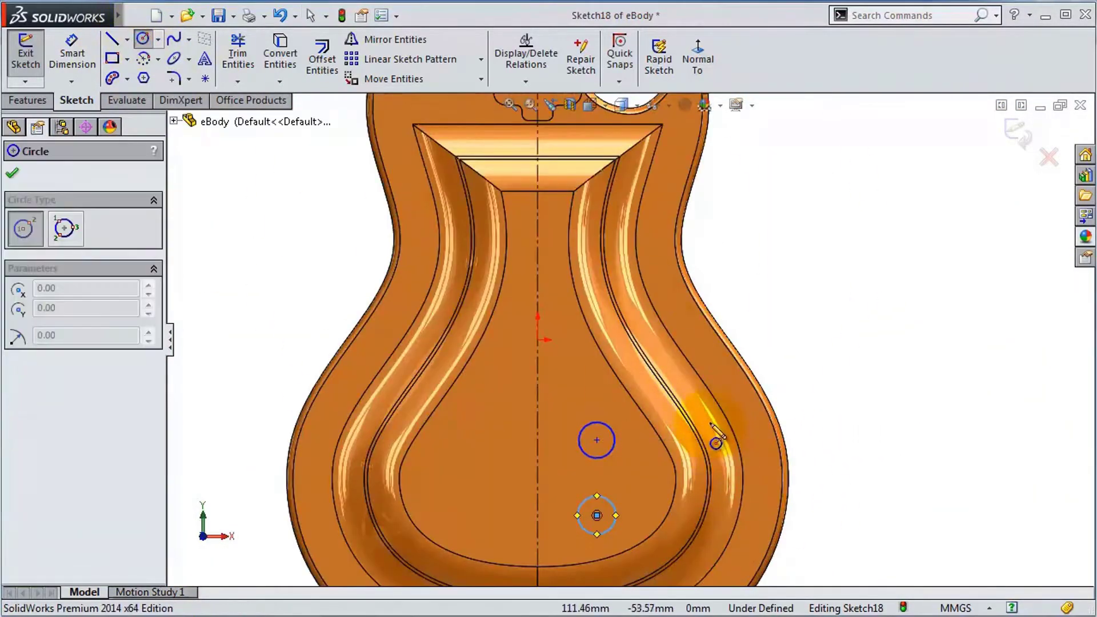
{"action": "left_click", "coordinate": [706, 412]}
{"action": "left_click_drag", "start_coordinate": [722, 473], "coordinate": [736, 479]}
{"action": "key", "text": "Escape"}
{"action": "scroll", "coordinate": [617, 454], "scroll_direction": "down", "scroll_amount": 3}
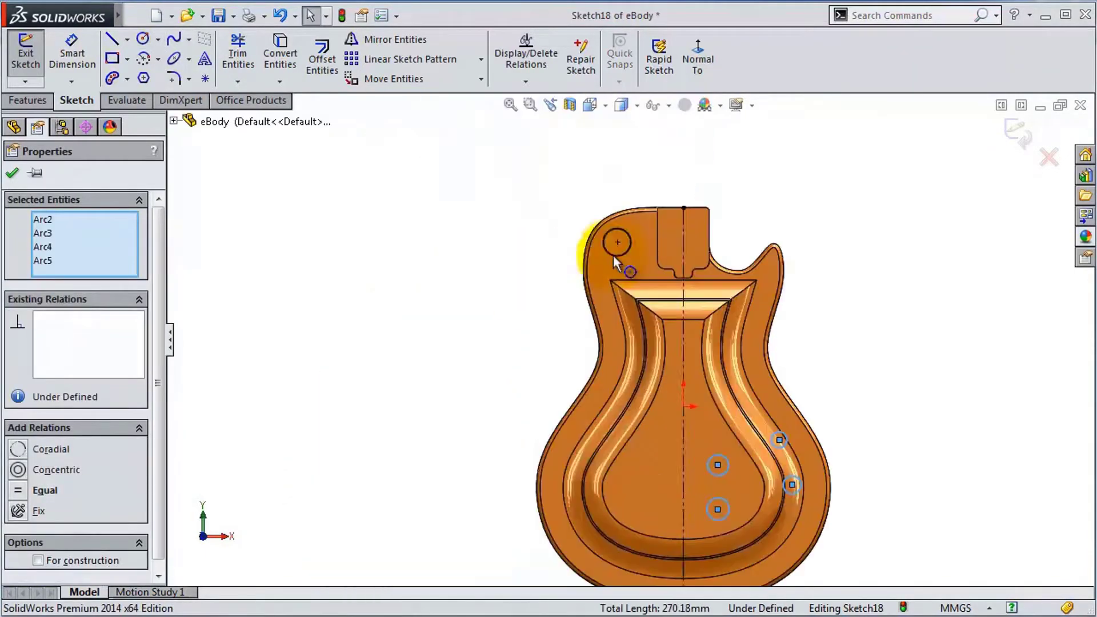
Dimension the spacing between the two circle centres as 58
{"action": "left_click", "coordinate": [72, 51]}
{"action": "scroll", "coordinate": [698, 457], "scroll_direction": "down", "scroll_amount": 3}
{"action": "scroll", "coordinate": [853, 290], "scroll_direction": "down", "scroll_amount": 2}
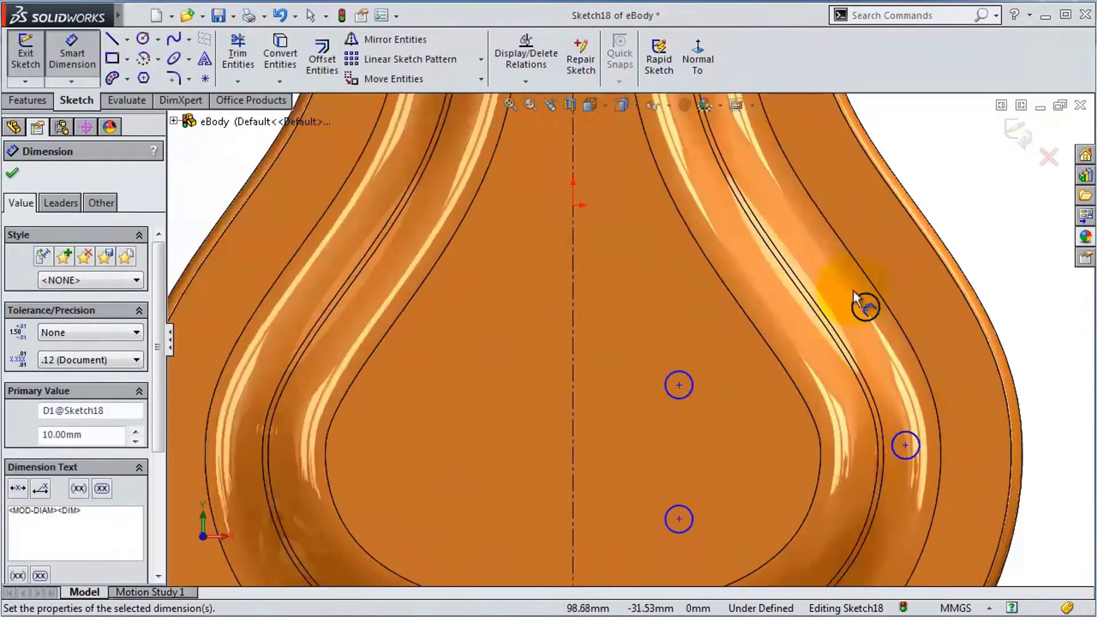
{"action": "key", "text": "Escape"}
{"action": "left_click", "coordinate": [865, 307]}
{"action": "left_click", "coordinate": [905, 445], "text": "ctrl"}
{"action": "left_click", "coordinate": [973, 375]}
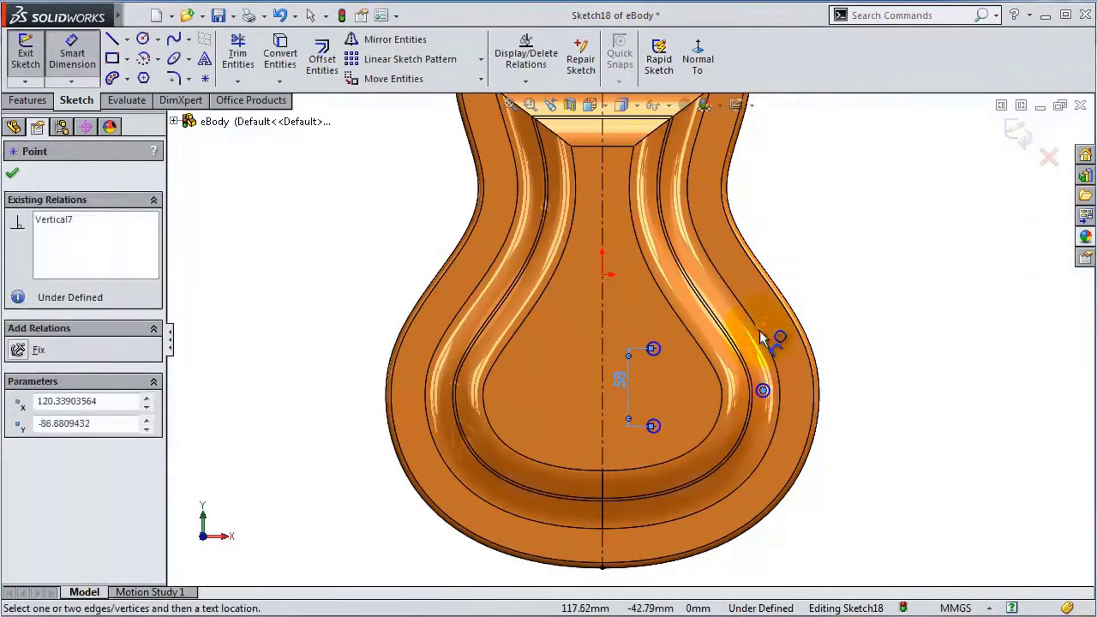
{"action": "type", "text": "8"}
{"action": "key", "text": "Return"}
Dimension a circle centre 85 up from the centreline bottom and 60 horizontally from it
{"action": "left_click", "coordinate": [653, 454]}
{"action": "left_click", "coordinate": [604, 567]}
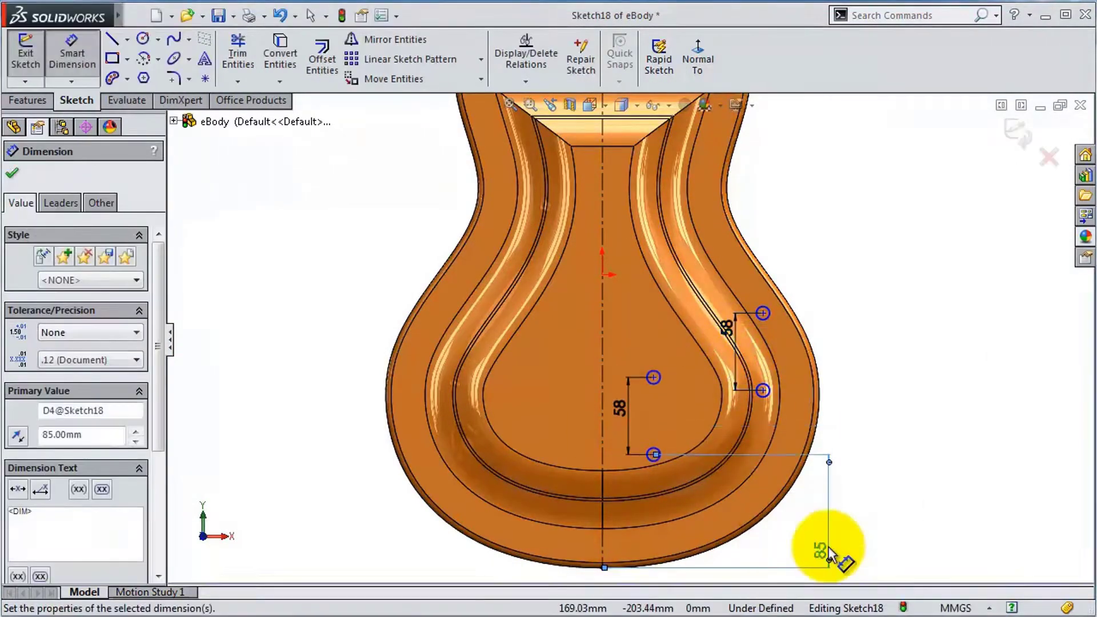
{"action": "left_click", "coordinate": [834, 514]}
{"action": "key", "text": "Return"}
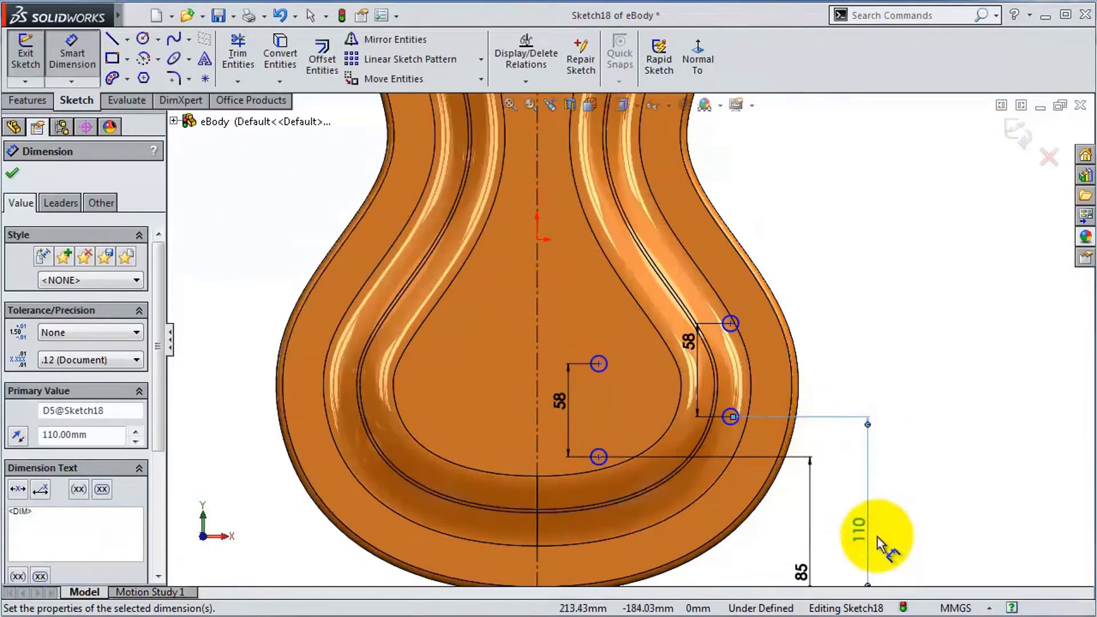
{"action": "left_click", "coordinate": [598, 457]}
{"action": "left_click", "coordinate": [565, 364]}
{"action": "left_click", "coordinate": [574, 317]}
{"action": "type", "text": "60"}
{"action": "key", "text": "Return"}
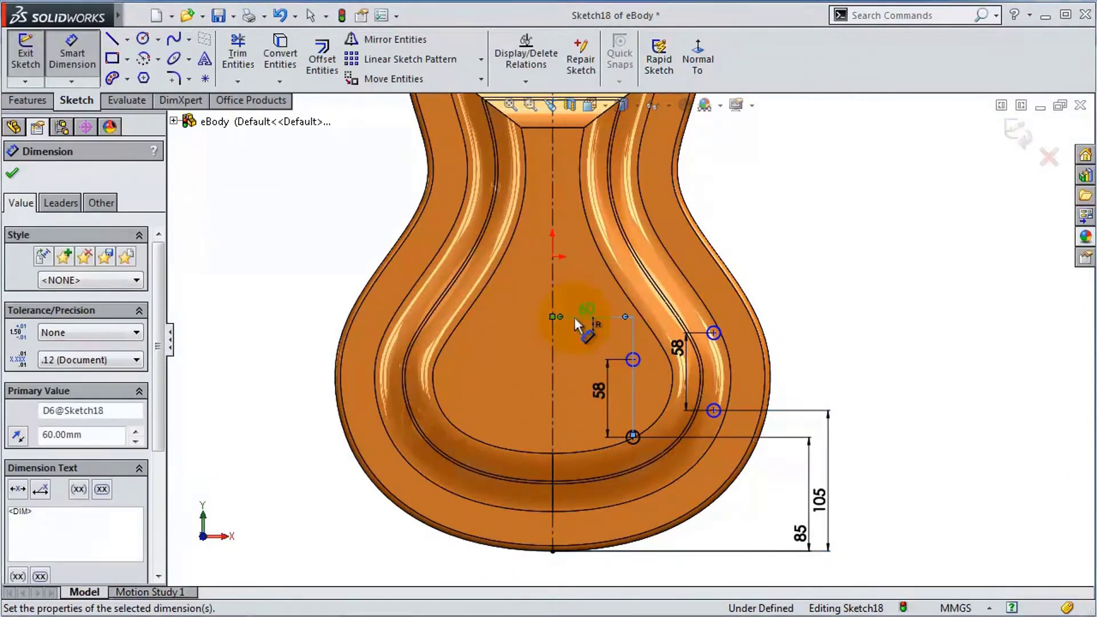
Set the right circle 115 from the centreline and the small hole 60 away
{"action": "left_click", "coordinate": [674, 372]}
{"action": "left_click", "coordinate": [574, 513]}
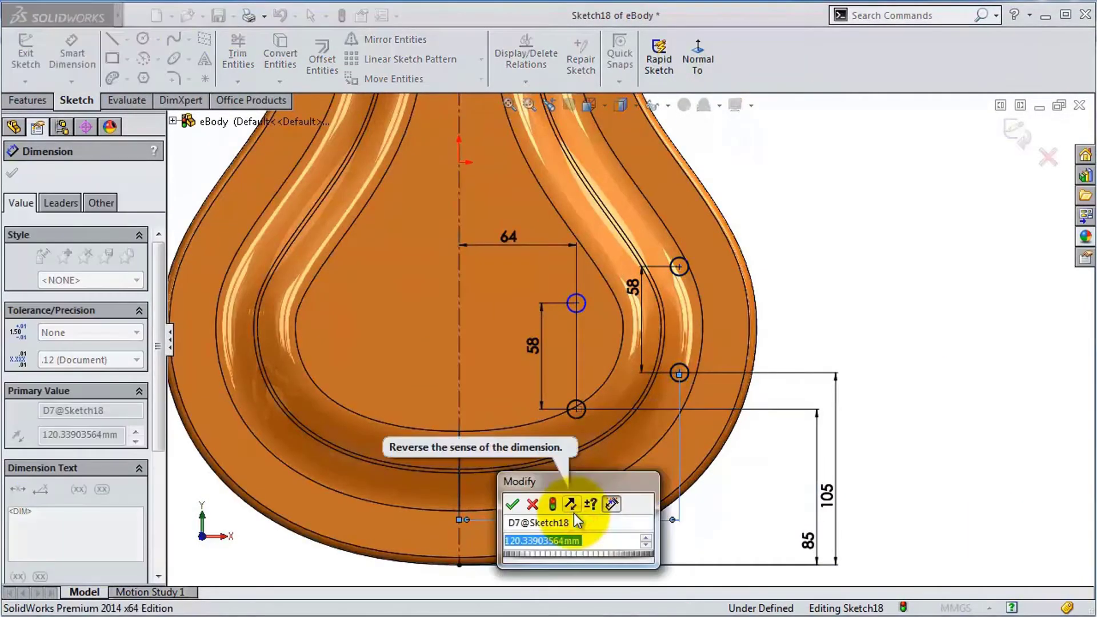
{"action": "type", "text": "115"}
{"action": "key", "text": "Return"}
{"action": "left_click_drag", "start_coordinate": [820, 512], "coordinate": [754, 540]}
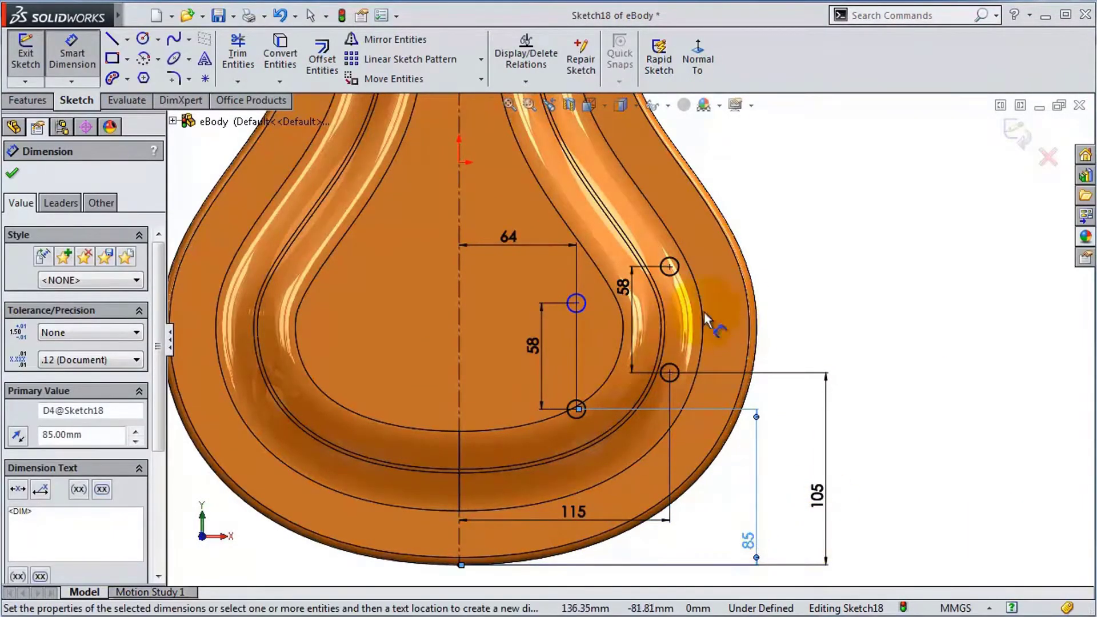
{"action": "left_click", "coordinate": [577, 303]}
{"action": "left_click", "coordinate": [502, 309], "text": "ctrl"}
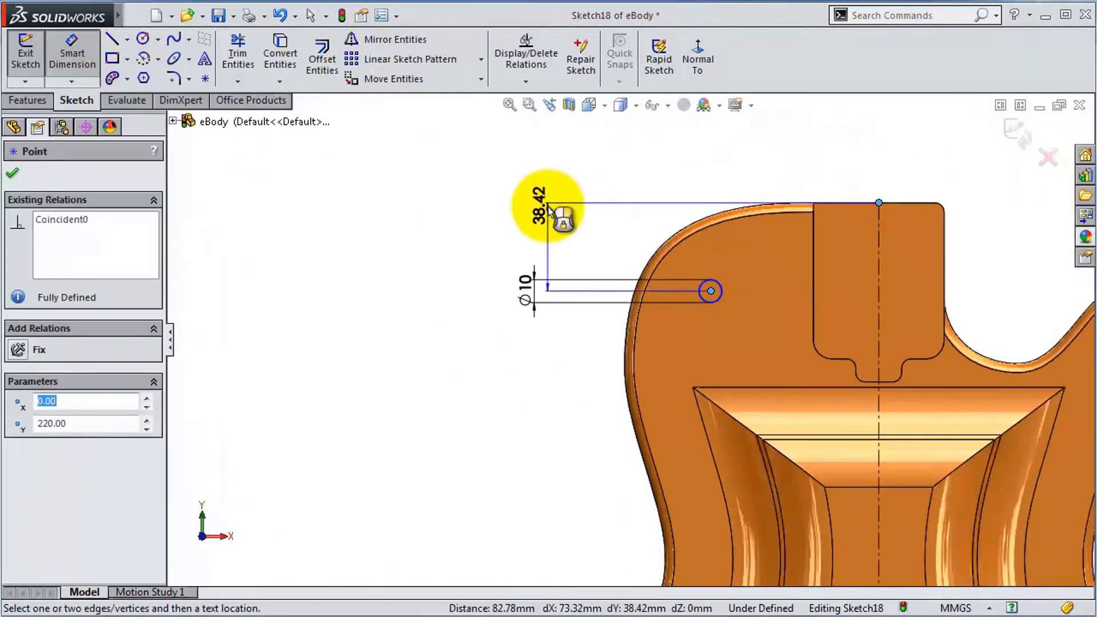
{"action": "left_click", "coordinate": [414, 211]}
{"action": "type", "text": "60"}
{"action": "key", "text": "Return"}
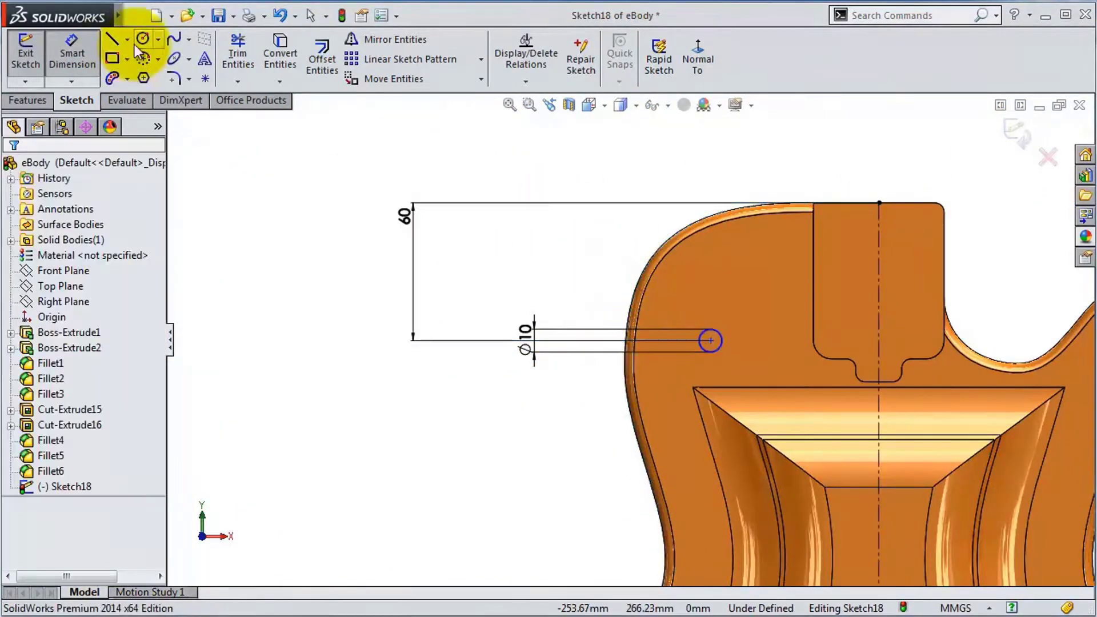
Add a vertical centreline and dimension the hole 115 from its top
{"action": "left_click", "coordinate": [137, 51]}
{"action": "left_click", "coordinate": [612, 223]}
{"action": "left_click", "coordinate": [624, 405]}
{"action": "scroll", "coordinate": [612, 362], "scroll_direction": "up", "scroll_amount": 3}
{"action": "left_click", "coordinate": [793, 399]}
{"action": "left_click", "coordinate": [655, 190]}
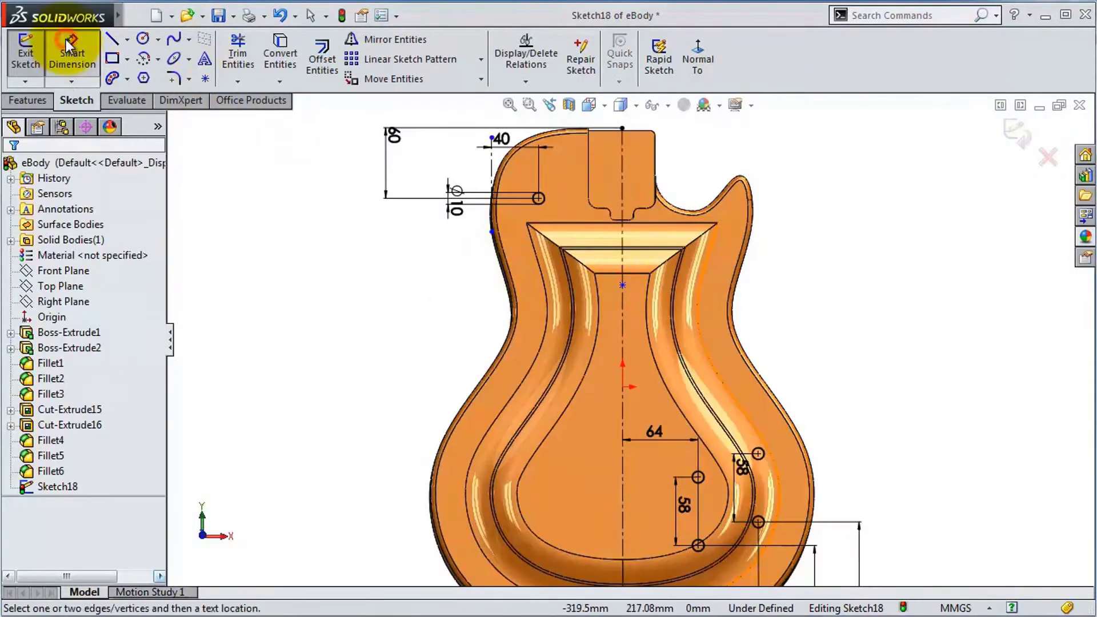
{"action": "left_click", "coordinate": [622, 285]}
{"action": "left_click", "coordinate": [622, 128]}
{"action": "left_click", "coordinate": [857, 194]}
{"action": "key", "text": "Return"}
Choose the Center Rectangle tool for the upper pickup area
{"action": "scroll", "coordinate": [819, 208], "scroll_direction": "up", "scroll_amount": 1}
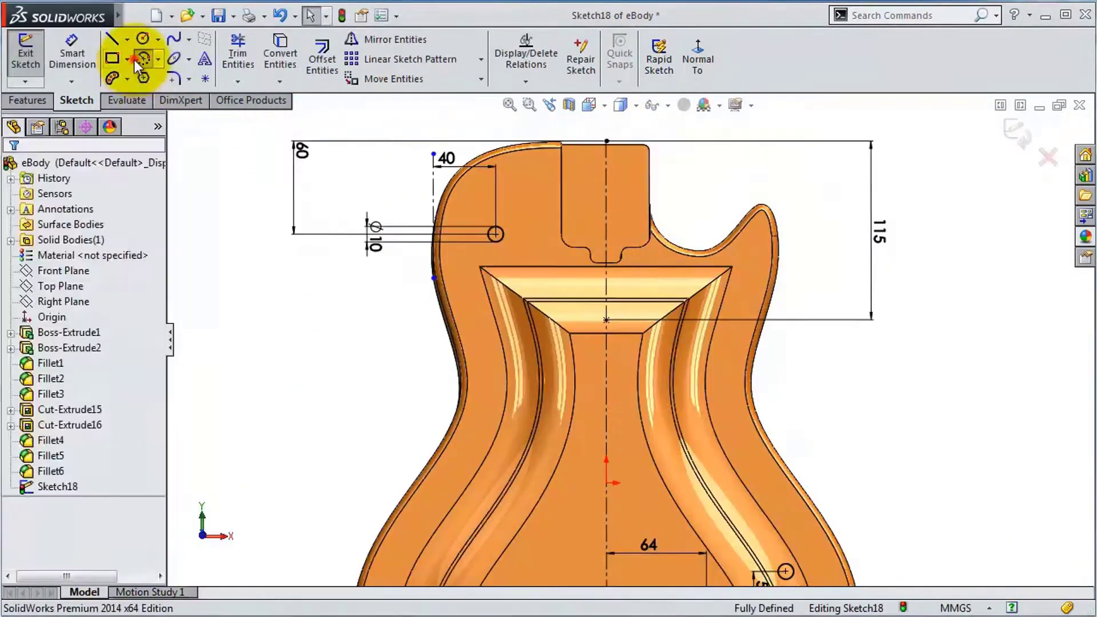
{"action": "left_click", "coordinate": [136, 60]}
{"action": "left_click", "coordinate": [606, 320]}
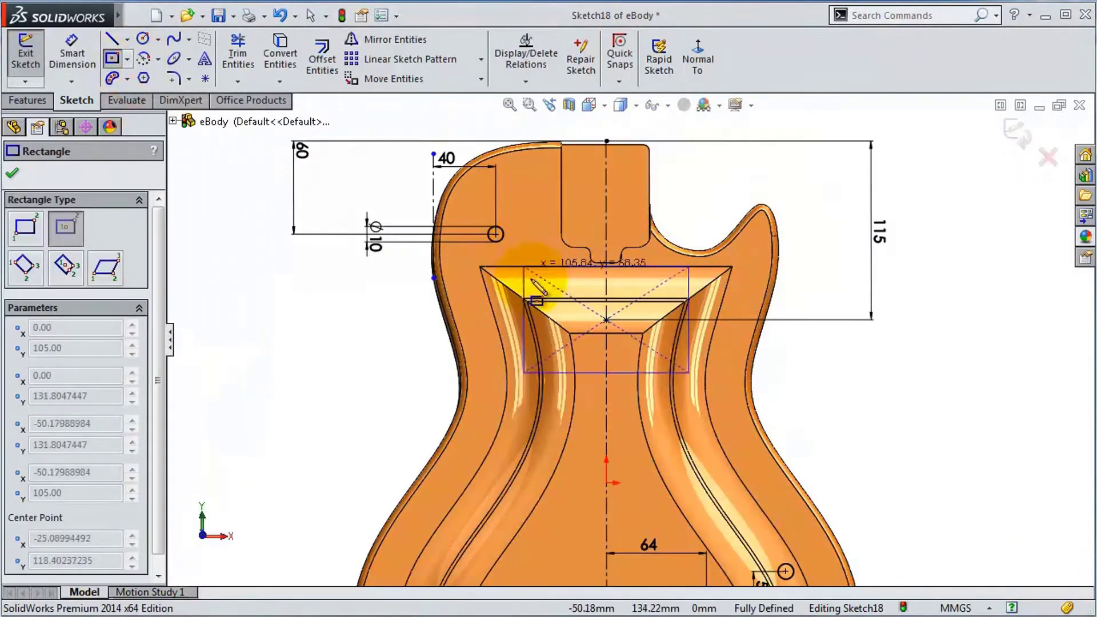
Place a centre rectangle on the centreline, dimensioned 70 wide and 43 high
{"action": "left_click", "coordinate": [487, 308]}
{"action": "left_click", "coordinate": [72, 54]}
{"action": "left_click", "coordinate": [605, 279]}
{"action": "left_click", "coordinate": [611, 171]}
{"action": "type", "text": "70.00mm"}
{"action": "left_click", "coordinate": [547, 326]}
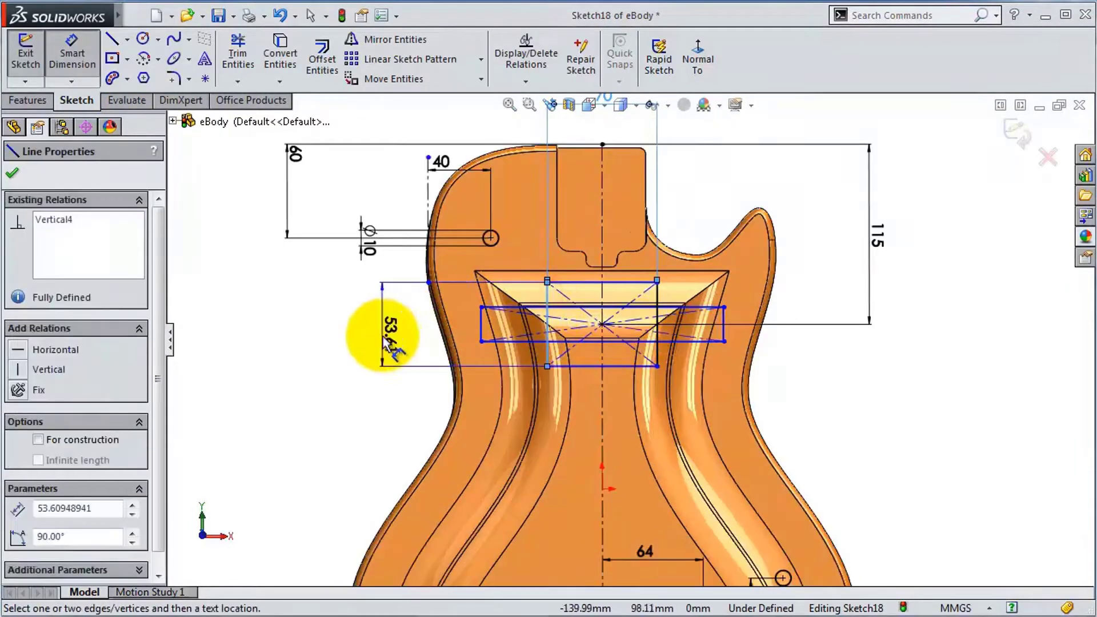
{"action": "left_click", "coordinate": [388, 343]}
{"action": "type", "text": "43"}
Dimension the second rectangle 20 high and 94 wide
{"action": "left_click", "coordinate": [481, 323]}
{"action": "left_click", "coordinate": [423, 325]}
{"action": "type", "text": "20.00mm"}
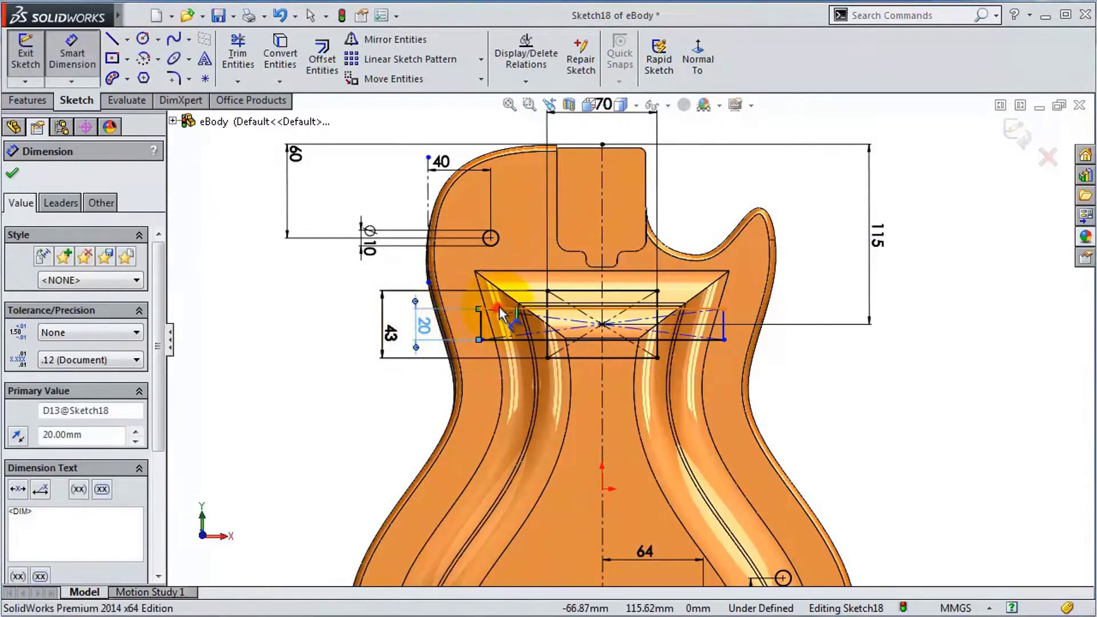
{"action": "left_click", "coordinate": [499, 311]}
{"action": "left_click", "coordinate": [589, 268]}
{"action": "key", "text": "Return"}
Draw a matching lower rectangle pair 53 from the upper pair and start an Extruded Cut
{"action": "left_click", "coordinate": [113, 57]}
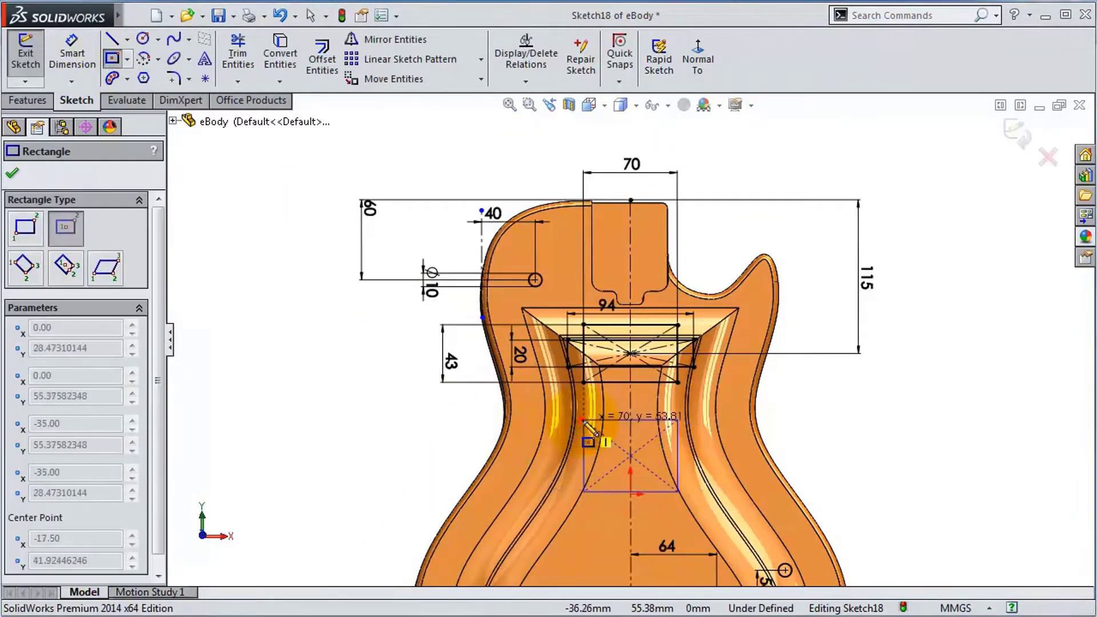
{"action": "left_click", "coordinate": [570, 440]}
{"action": "scroll", "coordinate": [628, 452], "scroll_direction": "up", "scroll_amount": 3}
{"action": "left_click", "coordinate": [735, 461]}
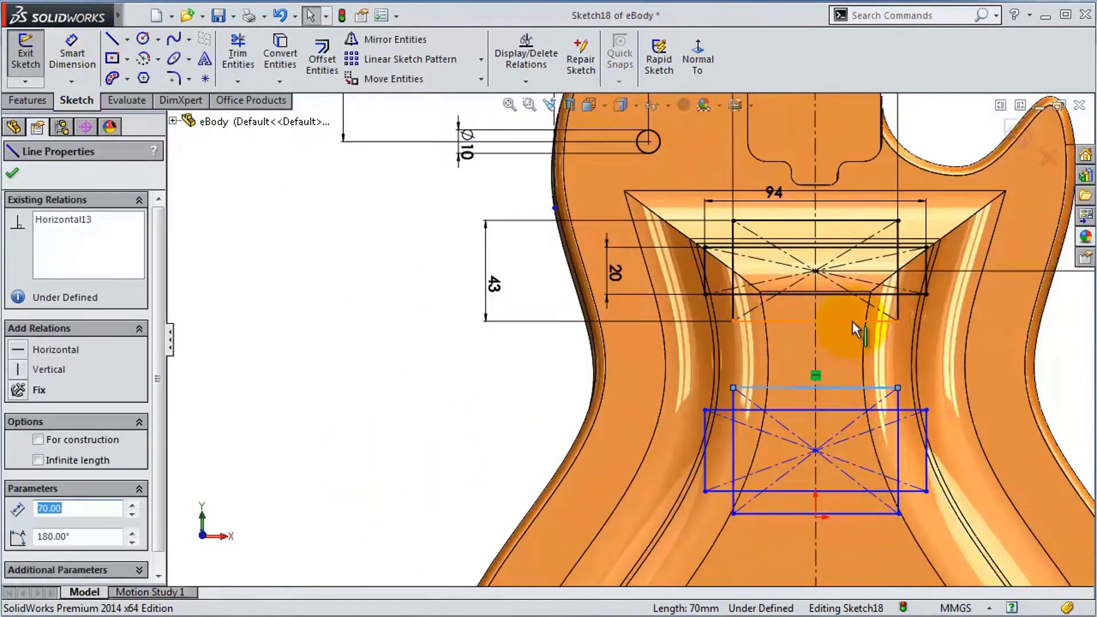
{"action": "left_click", "coordinate": [733, 308], "text": "ctrl"}
{"action": "left_click", "coordinate": [845, 320]}
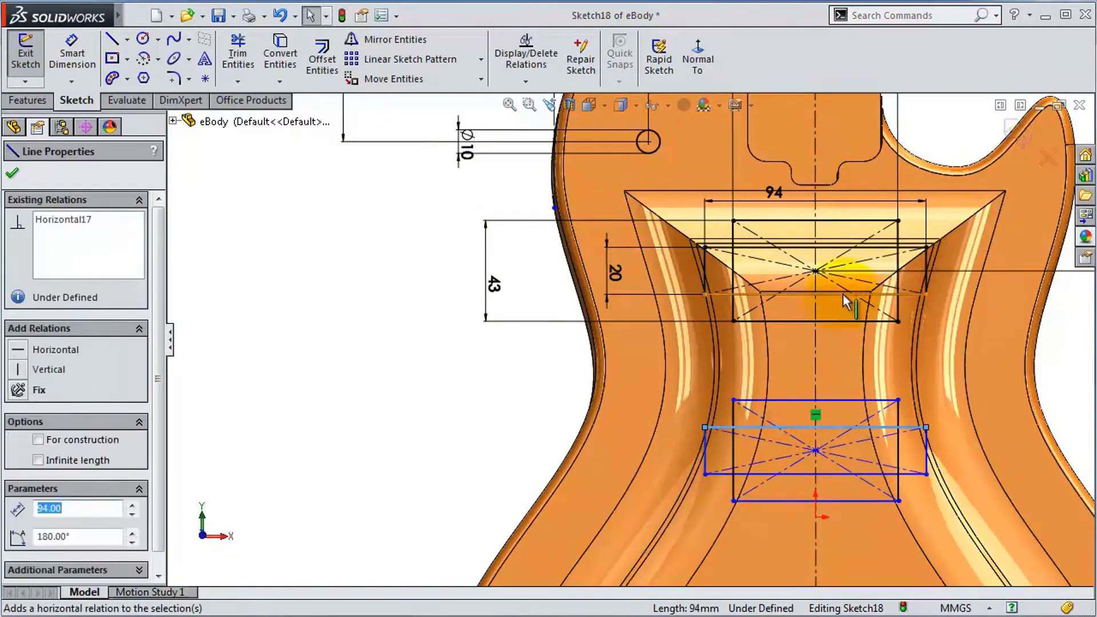
{"action": "left_click", "coordinate": [72, 57]}
{"action": "left_click", "coordinate": [845, 345]}
{"action": "key", "text": "Return"}
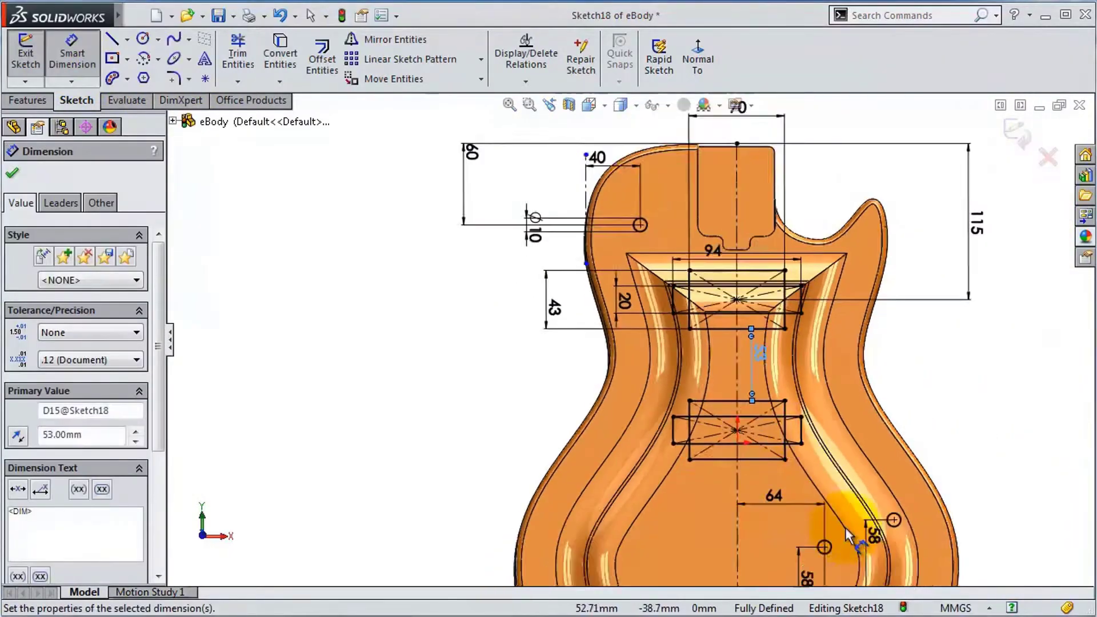
{"action": "left_click", "coordinate": [28, 100]}
{"action": "left_click", "coordinate": [259, 57]}
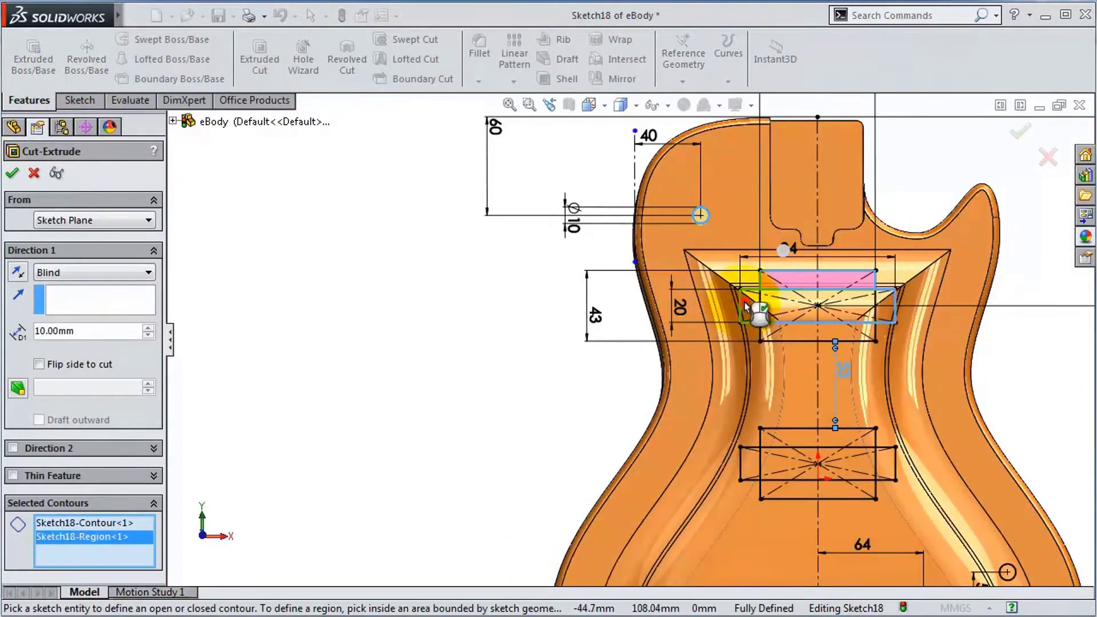
Cut the pickup contours 20 mm deep into the body
{"action": "scroll", "coordinate": [913, 341], "scroll_direction": "up", "scroll_amount": 3}
{"action": "scroll", "coordinate": [861, 551], "scroll_direction": "down", "scroll_amount": 3}
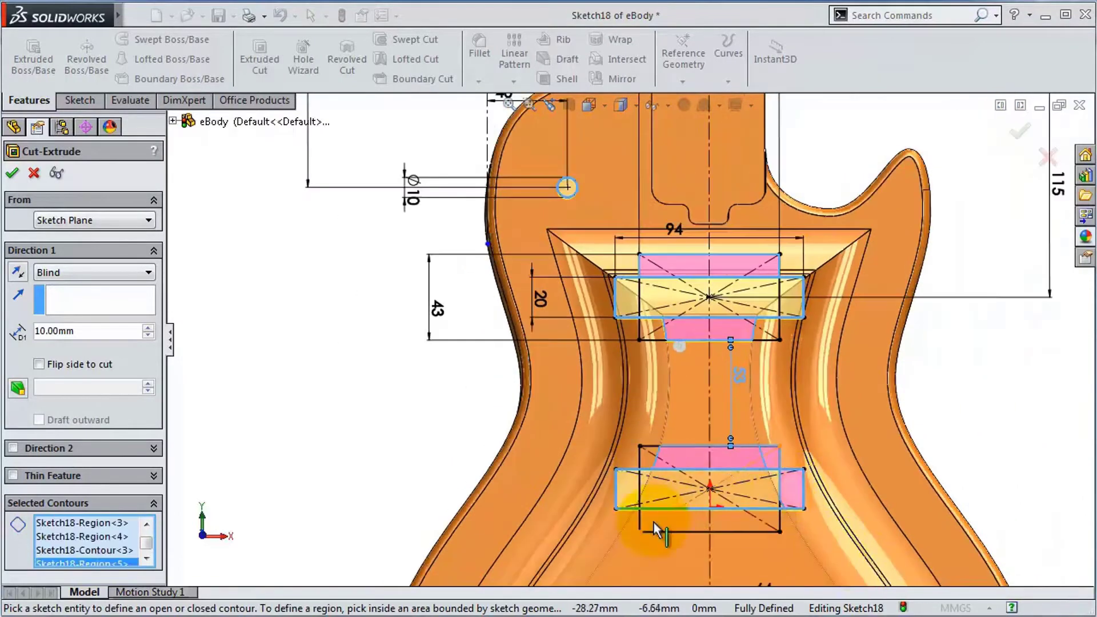
{"action": "scroll", "coordinate": [783, 514], "scroll_direction": "down", "scroll_amount": 3}
{"action": "scroll", "coordinate": [642, 317], "scroll_direction": "up", "scroll_amount": 4}
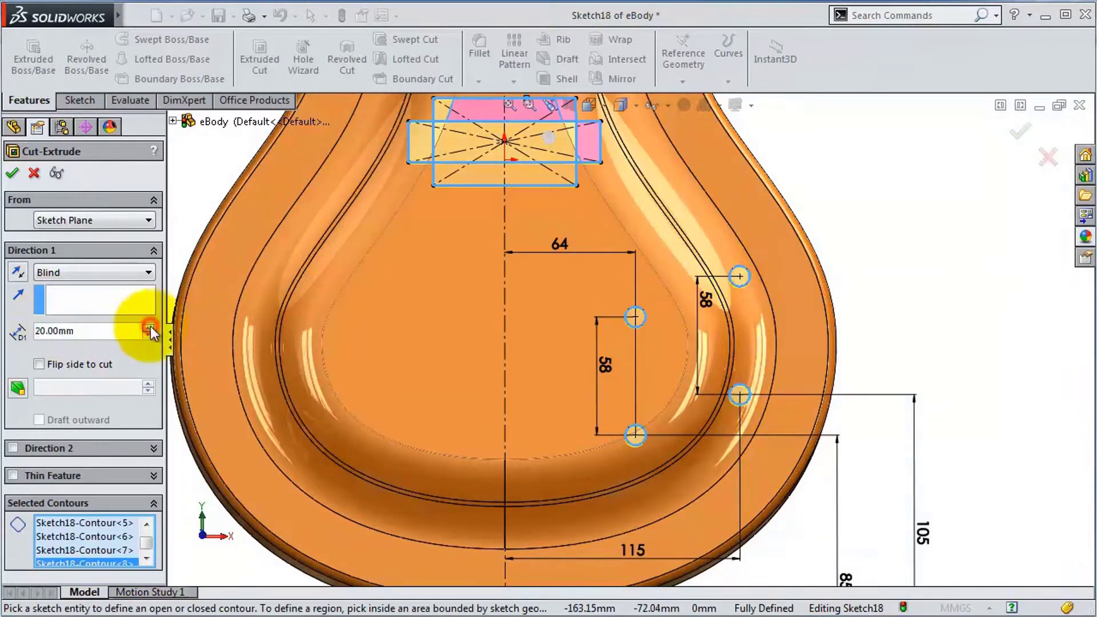
{"action": "left_click", "coordinate": [12, 173]}
{"action": "left_click", "coordinate": [73, 501]}
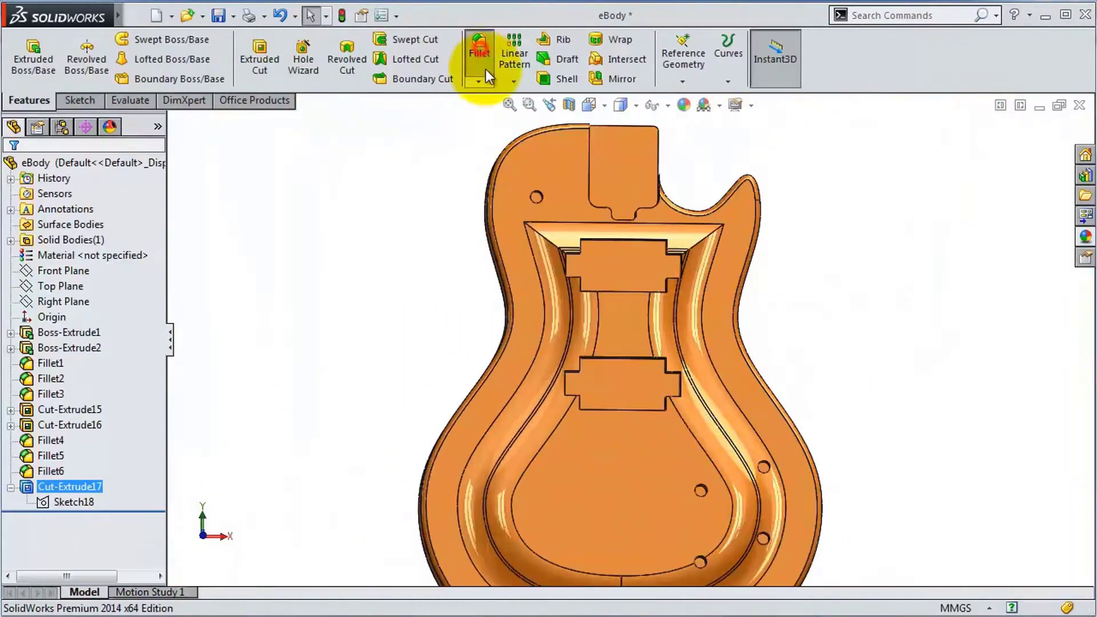
Fillet the cavity edges at 2 mm and start a new sketch on the body face
{"action": "left_click", "coordinate": [488, 76]}
{"action": "scroll", "coordinate": [605, 324], "scroll_direction": "up", "scroll_amount": 5}
{"action": "left_click", "coordinate": [734, 189]}
{"action": "mouse_move", "coordinate": [734, 189]}
{"action": "middle_mouse_down"}
{"action": "mouse_move", "coordinate": [663, 434]}
{"action": "mouse_move", "coordinate": [969, 186]}
{"action": "middle_mouse_up"}
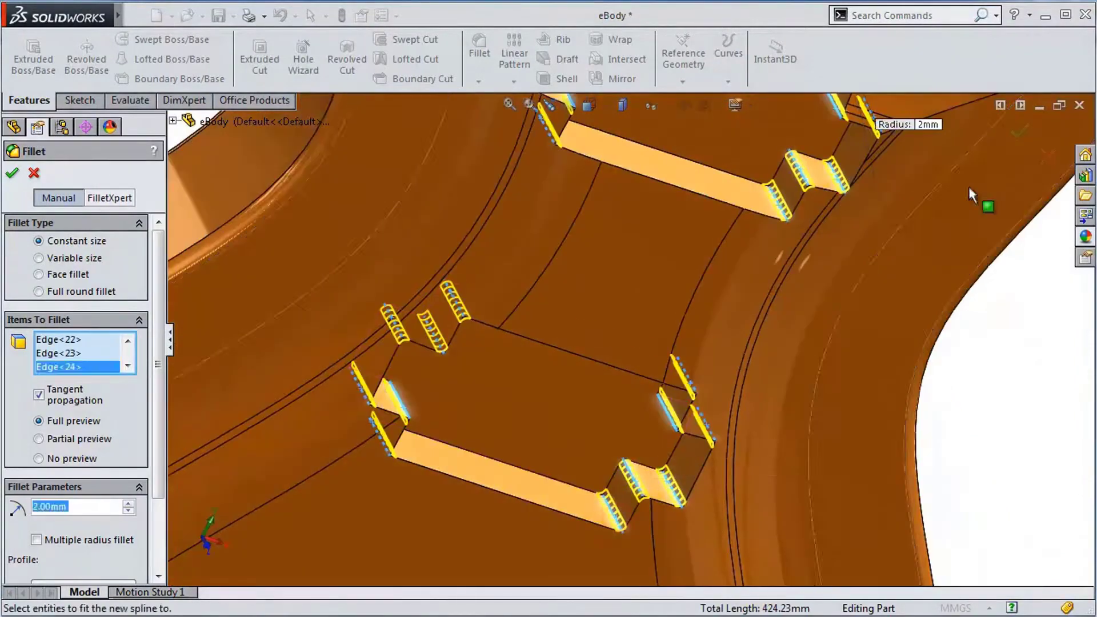
{"action": "key", "text": "Return"}
{"action": "left_click", "coordinate": [79, 100]}
{"action": "left_click", "coordinate": [722, 298]}
Sketch a centre rectangle on the lower body, dimensioned vertically from the body bottom
{"action": "left_click", "coordinate": [112, 57]}
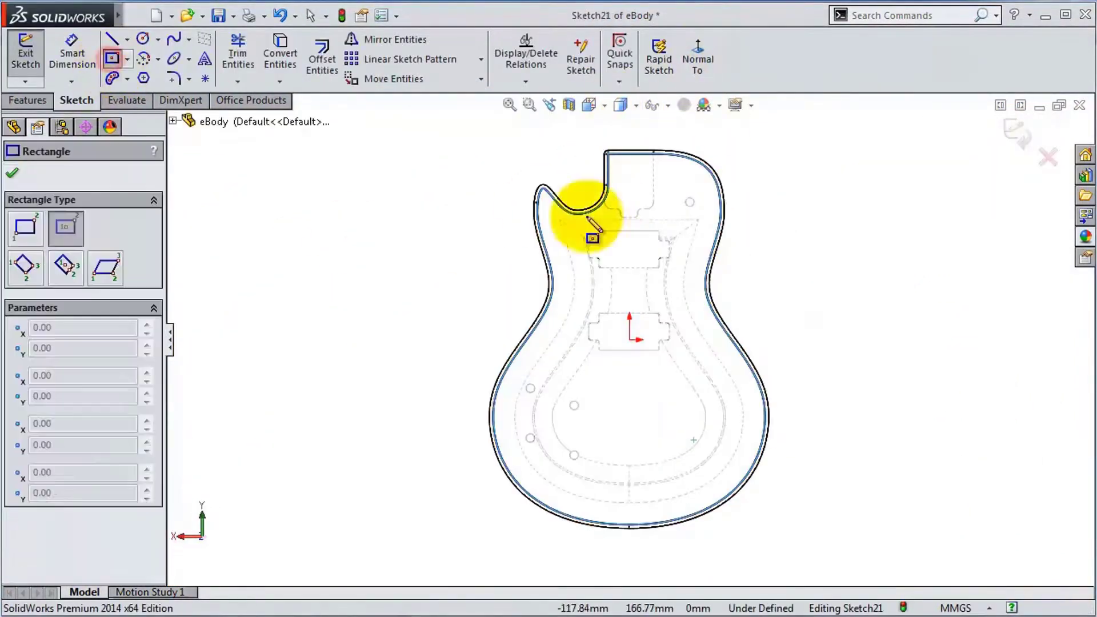
{"action": "left_click", "coordinate": [657, 178]}
{"action": "scroll", "coordinate": [486, 497], "scroll_direction": "down", "scroll_amount": 2}
{"action": "left_click", "coordinate": [435, 404]}
{"action": "key", "text": "f"}
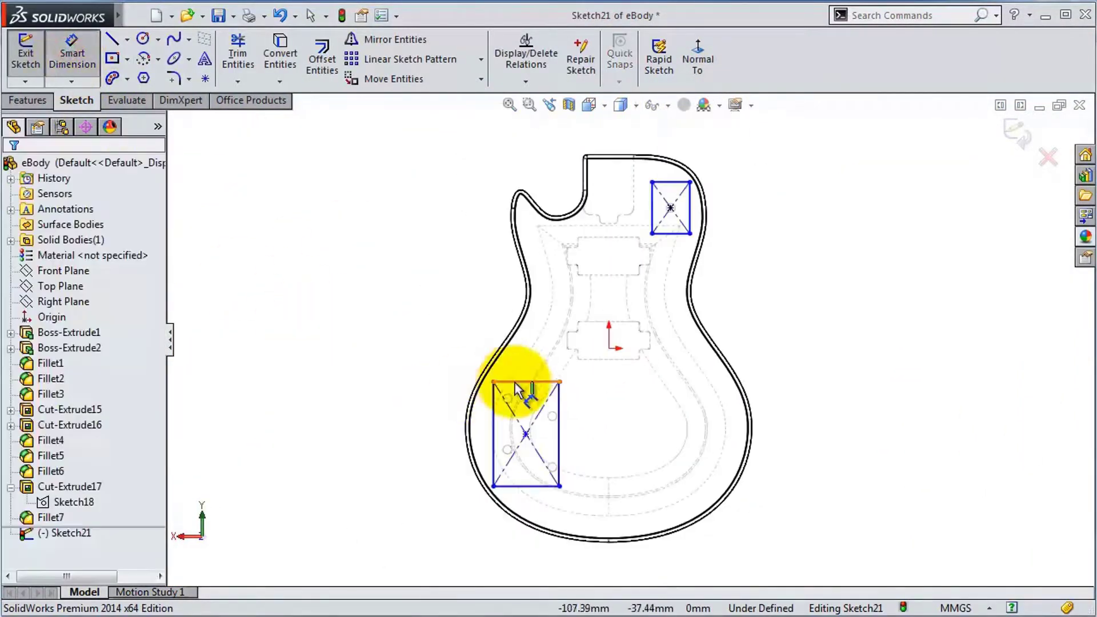
{"action": "left_click", "coordinate": [416, 532]}
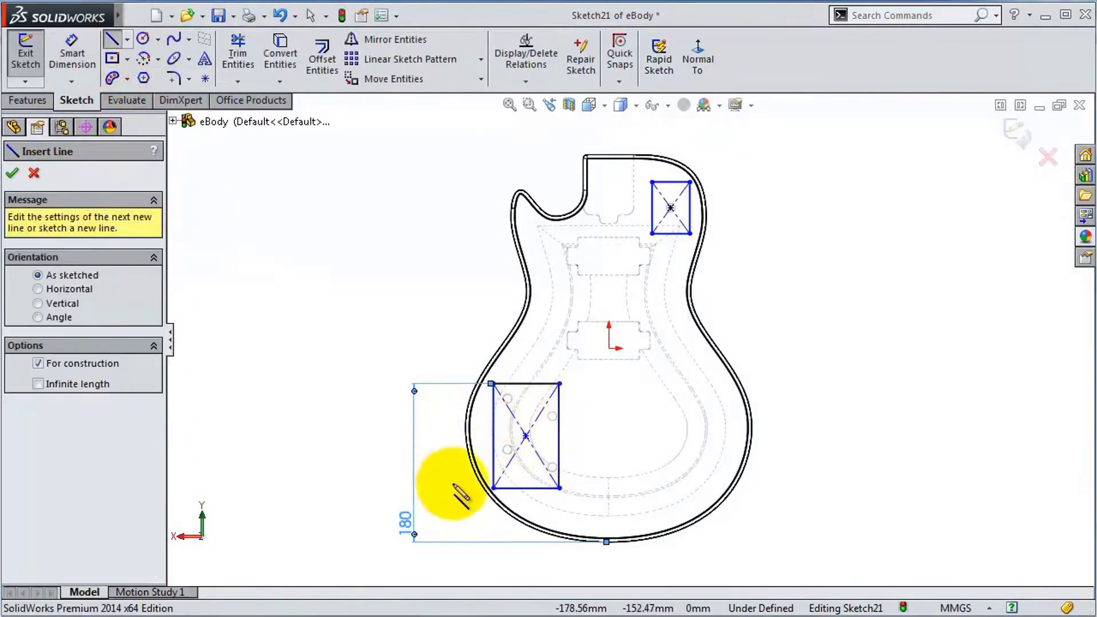
{"action": "scroll", "coordinate": [457, 469], "scroll_direction": "up", "scroll_amount": 3}
Add a construction line and dimension the rectangle 75 wide and 110 offset
{"action": "left_click", "coordinate": [629, 359], "text": "ctrl"}
{"action": "left_click", "coordinate": [657, 320]}
{"action": "left_click", "coordinate": [731, 194]}
{"action": "left_click", "coordinate": [710, 172]}
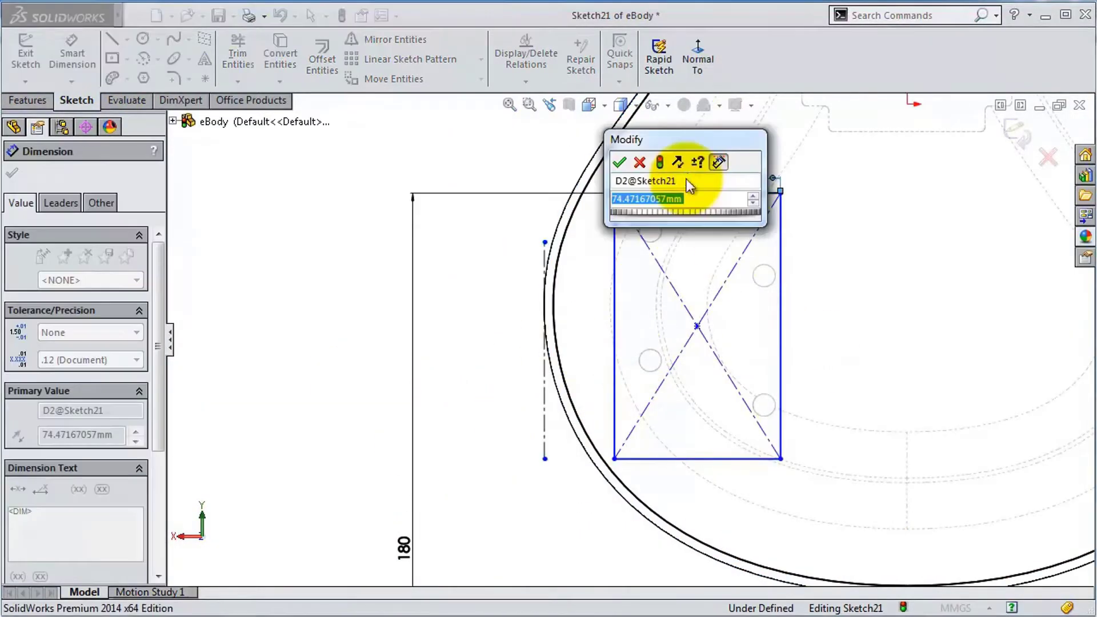
{"action": "type", "text": "75"}
{"action": "left_click", "coordinate": [538, 362]}
{"action": "left_click", "coordinate": [780, 461]}
{"action": "left_click", "coordinate": [571, 518]}
{"action": "type", "text": "110"}
{"action": "key", "text": "Return"}
Dimension the upper rectangle 60 high and 45 wide
{"action": "scroll", "coordinate": [747, 440], "scroll_direction": "down", "scroll_amount": 2}
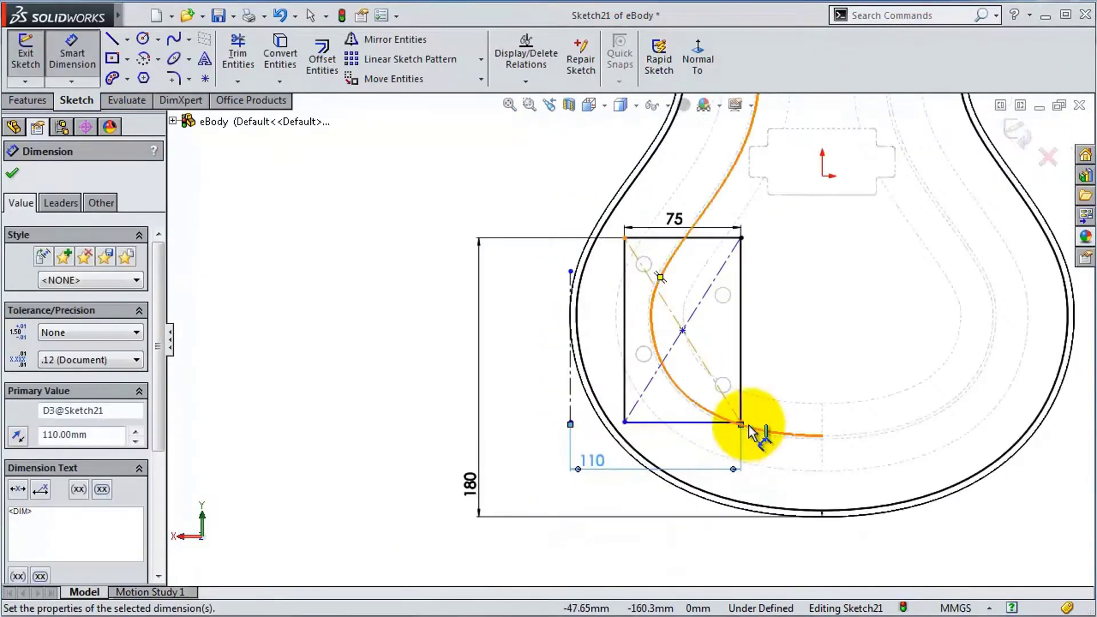
{"action": "scroll", "coordinate": [509, 337], "scroll_direction": "down", "scroll_amount": 2}
{"action": "left_click", "coordinate": [482, 275]}
{"action": "type", "text": "60"}
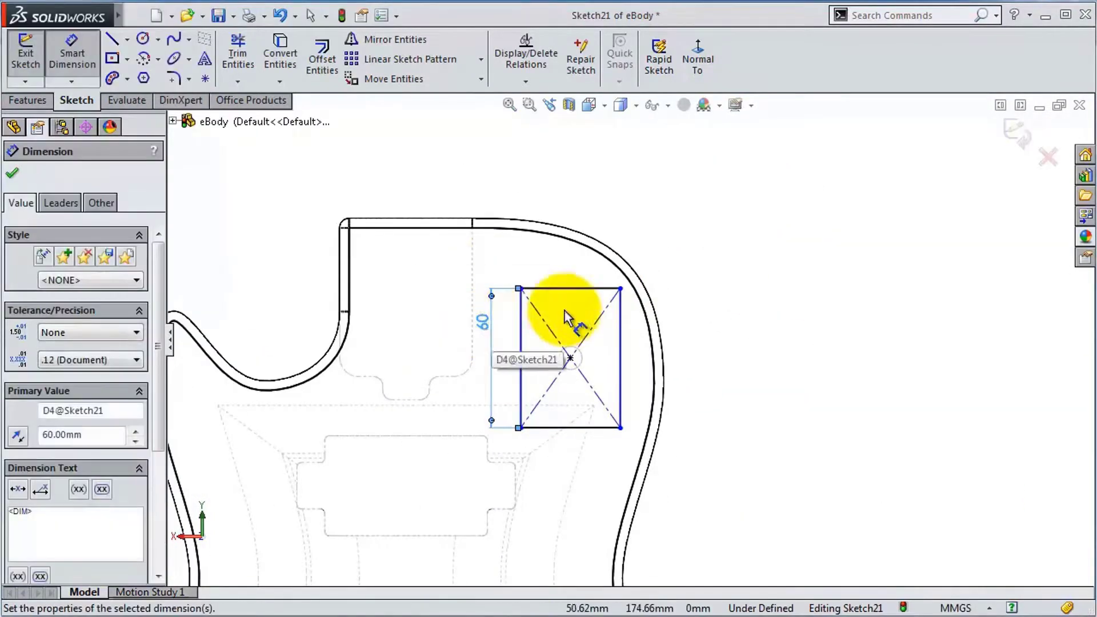
{"action": "left_click", "coordinate": [591, 190]}
{"action": "type", "text": "45"}
{"action": "key", "text": "Return"}
Round the rectangle corners, set the lower rectangle height to 90, and start an Extruded Cut
{"action": "left_click", "coordinate": [173, 78]}
{"action": "left_click", "coordinate": [518, 288]}
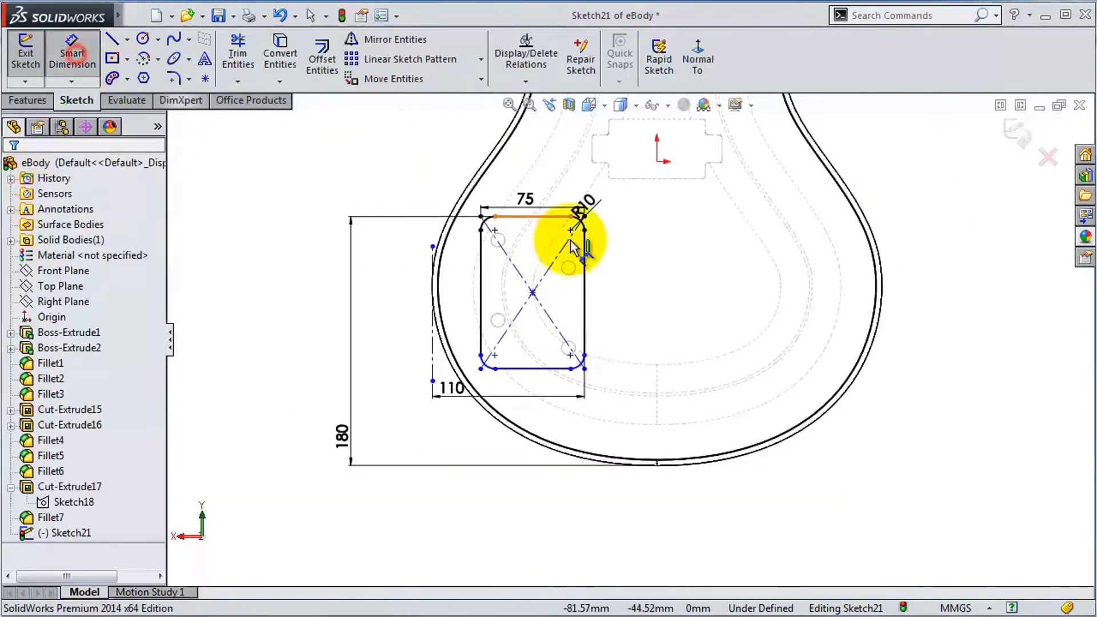
{"action": "left_click", "coordinate": [571, 355]}
{"action": "left_click", "coordinate": [614, 286]}
{"action": "left_click", "coordinate": [29, 100]}
{"action": "left_click", "coordinate": [260, 59]}
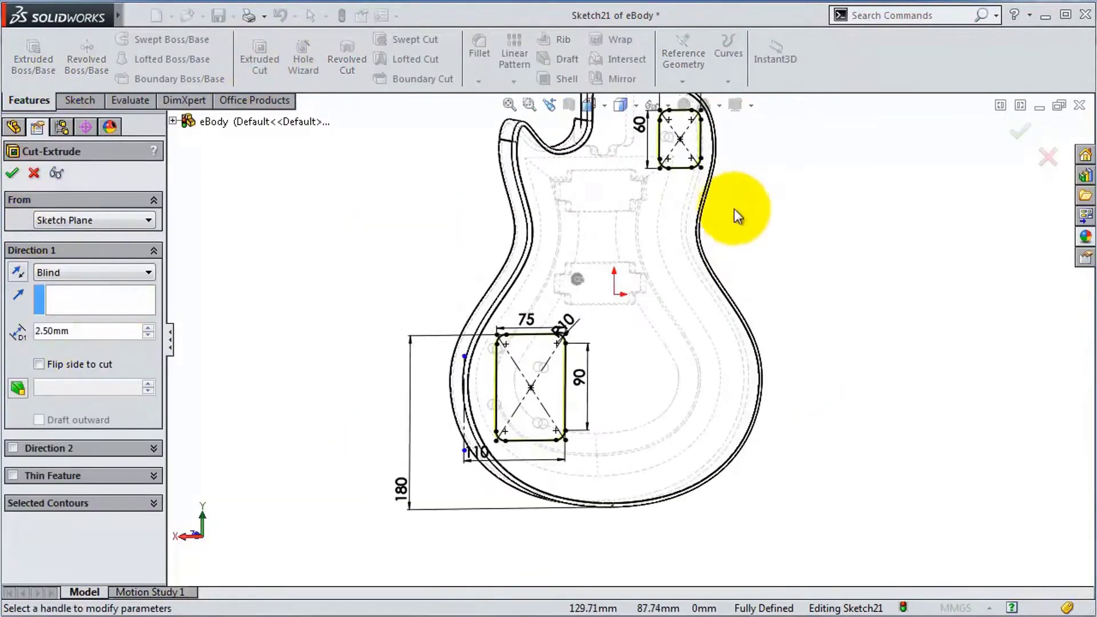
Cut the 2.5 mm recesses, then cut deeper cavities offset 5 mm inside them
{"action": "key", "text": "Return"}
{"action": "left_click", "coordinate": [623, 129]}
{"action": "left_click", "coordinate": [697, 390]}
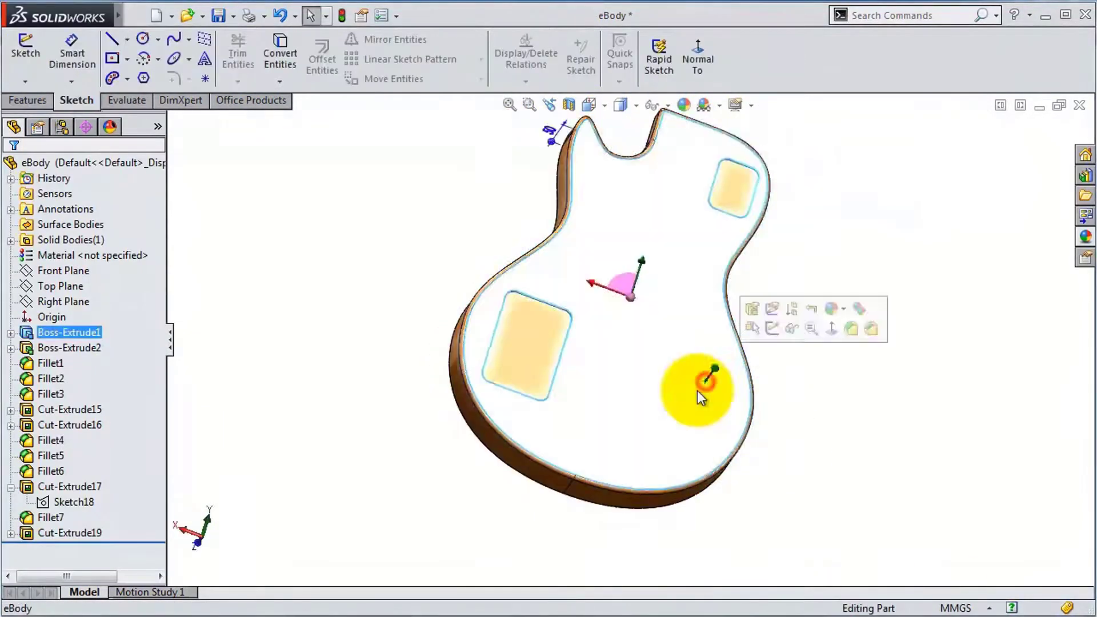
{"action": "left_click", "coordinate": [13, 174]}
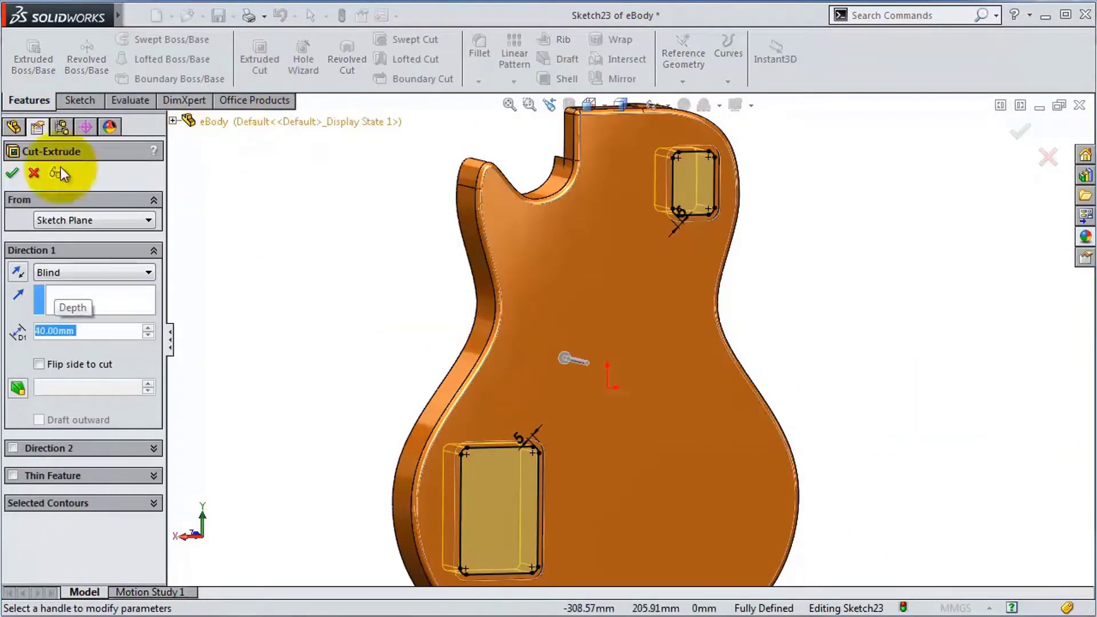
{"action": "left_click", "coordinate": [12, 171]}
{"action": "middle_click_drag", "start_coordinate": [607, 444], "coordinate": [693, 421]}
Start a sketch on the lower cavity wall and orbit closer around it
{"action": "scroll", "coordinate": [693, 421], "scroll_direction": "up", "scroll_amount": 5}
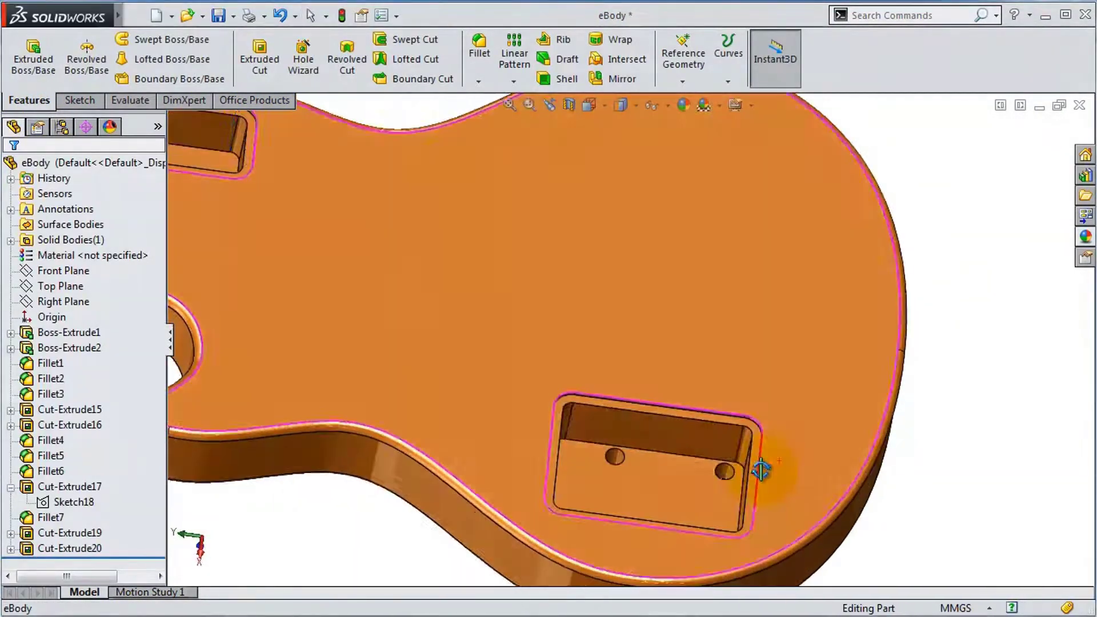
{"action": "left_click", "coordinate": [678, 416]}
{"action": "scroll", "coordinate": [742, 434], "scroll_direction": "down", "scroll_amount": 5}
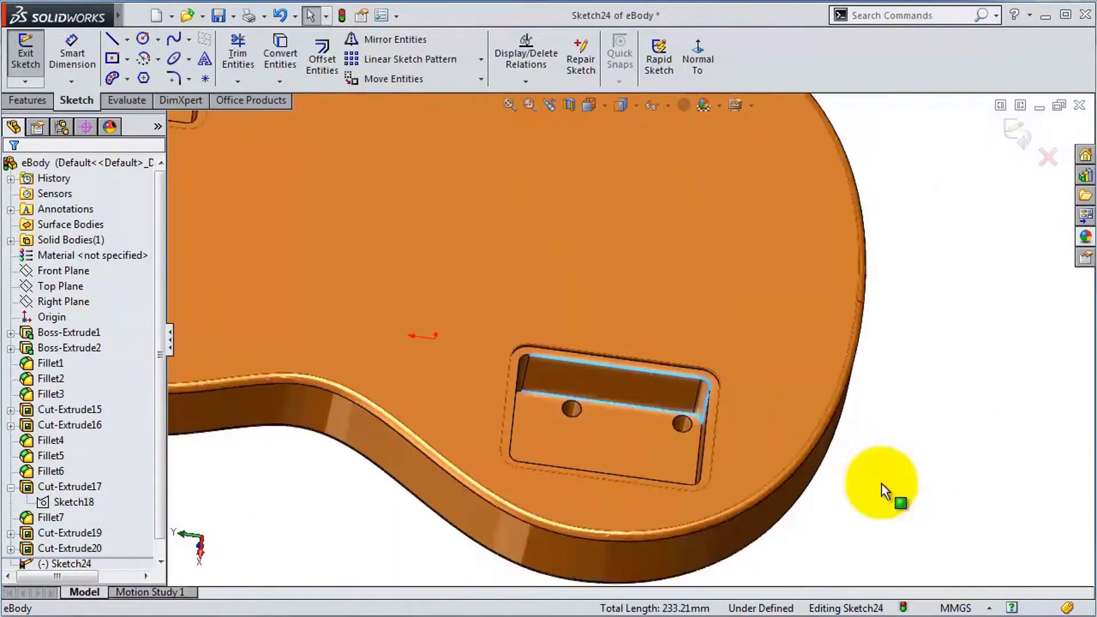
{"action": "middle_click_drag", "start_coordinate": [877, 489], "coordinate": [422, 286]}
{"action": "scroll", "coordinate": [422, 285], "scroll_direction": "up", "scroll_amount": 5}
{"action": "scroll", "coordinate": [400, 177], "scroll_direction": "down", "scroll_amount": 2}
Extrude-cut the rectangle sketch as a narrow channel at the pocket's end (Cut-Extrude21)
{"action": "left_click", "coordinate": [27, 100]}
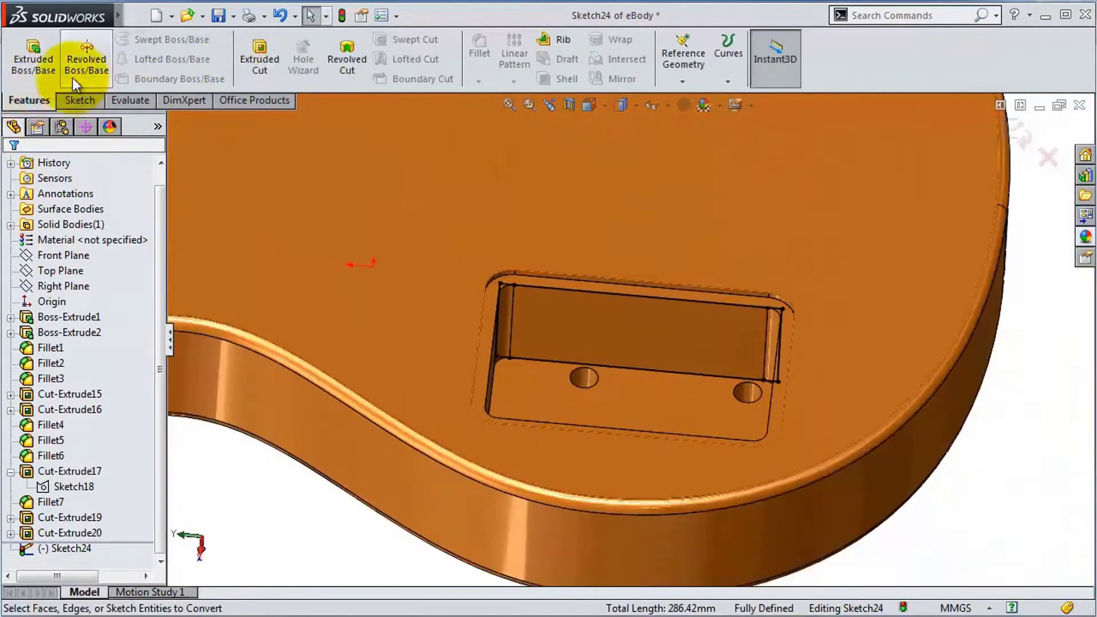
{"action": "left_click", "coordinate": [259, 57]}
{"action": "left_click", "coordinate": [95, 330]}
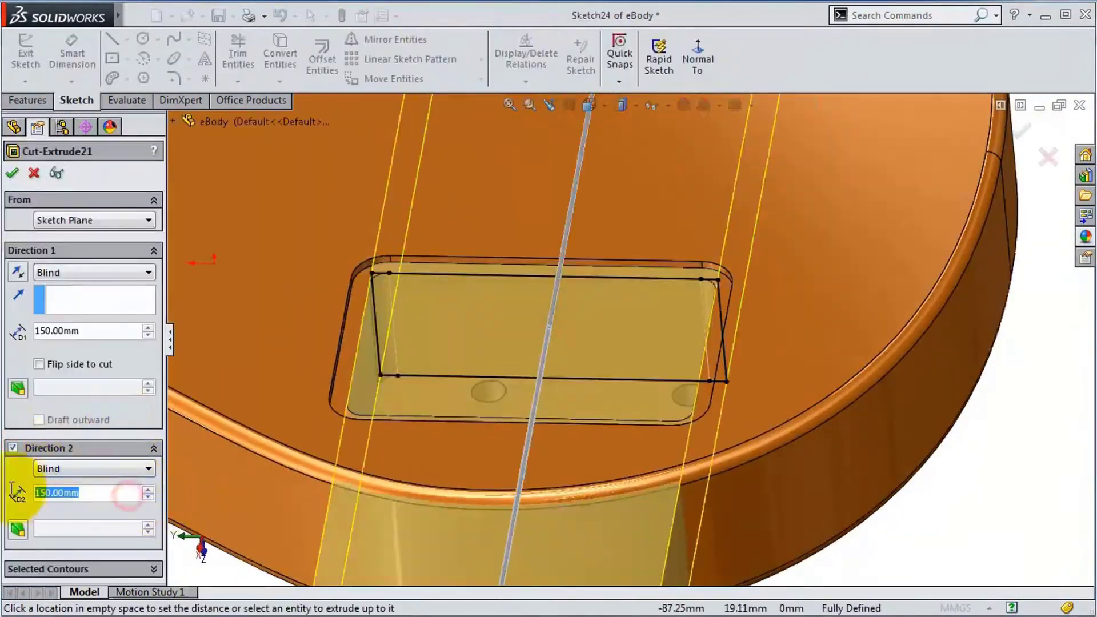
{"action": "key", "text": "Return"}
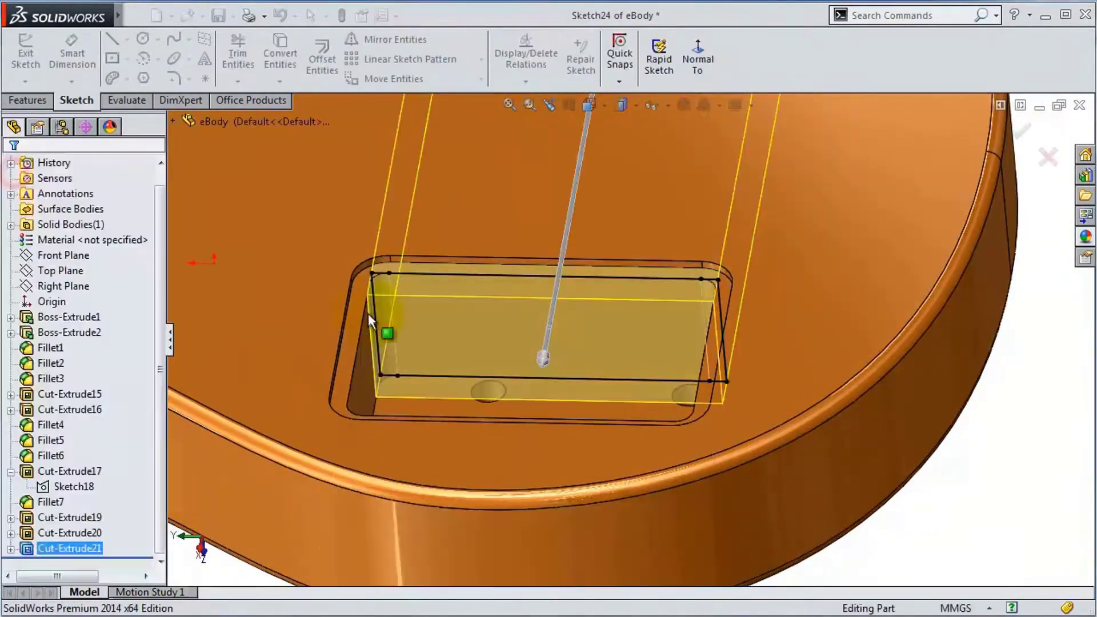
{"action": "mouse_move", "coordinate": [368, 313]}
{"action": "middle_mouse_down"}
{"action": "mouse_move", "coordinate": [587, 387]}
{"action": "mouse_move", "coordinate": [555, 196]}
{"action": "mouse_move", "coordinate": [566, 247]}
{"action": "middle_mouse_up"}
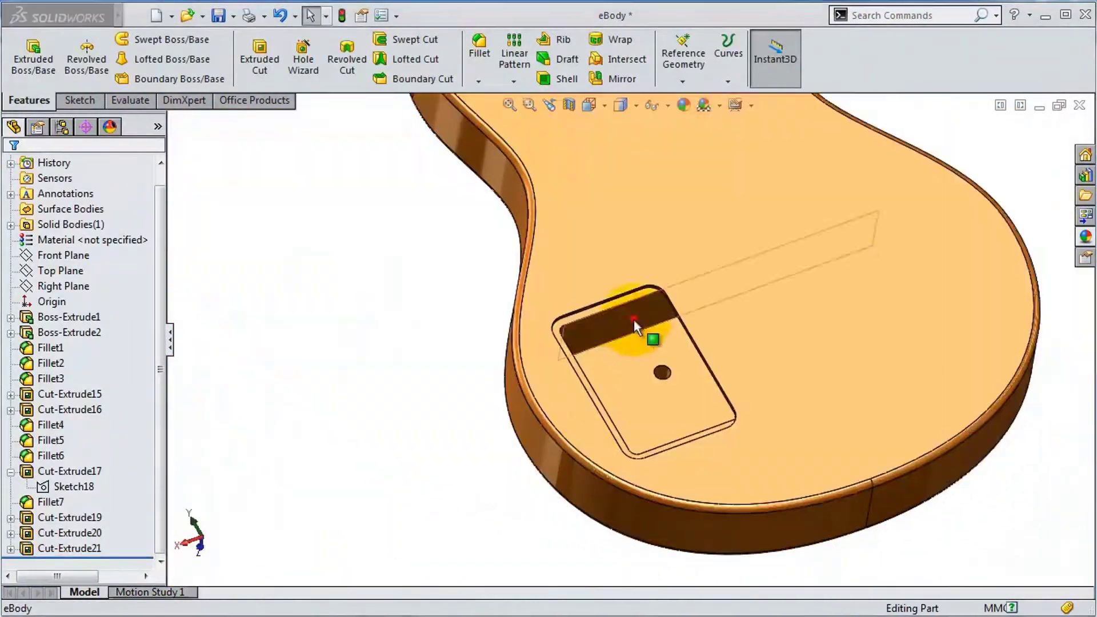
Sketch a rectangle on the body's edge face and dimension it 58 by 30
{"action": "left_click", "coordinate": [697, 74]}
{"action": "left_click", "coordinate": [620, 104]}
{"action": "left_click", "coordinate": [626, 194]}
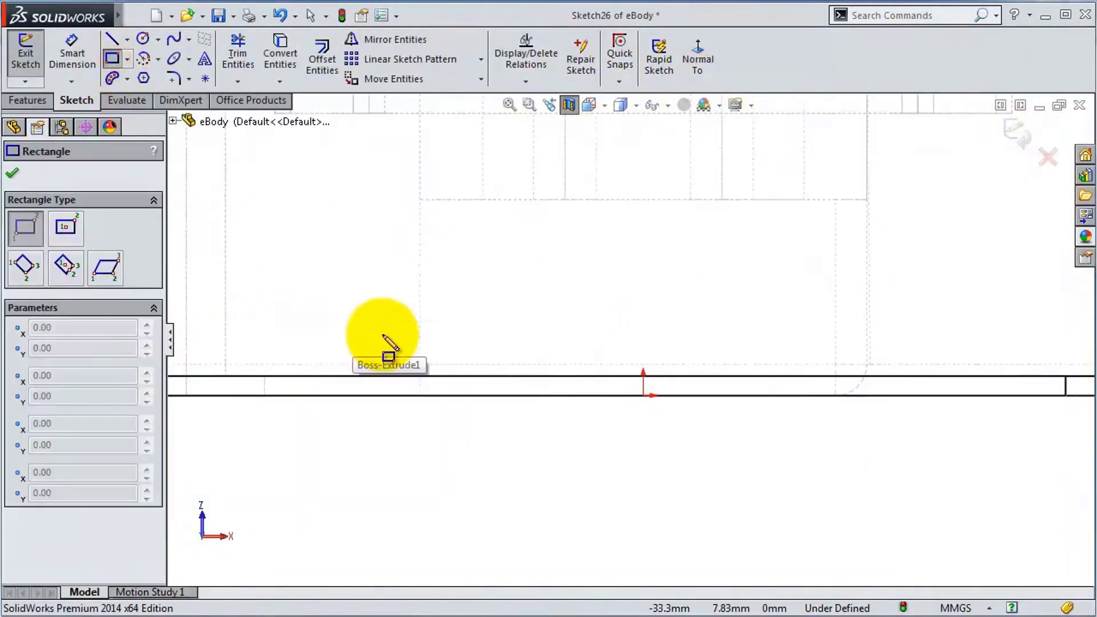
{"action": "left_click", "coordinate": [903, 247]}
{"action": "left_click", "coordinate": [666, 372]}
{"action": "left_click", "coordinate": [737, 411]}
{"action": "type", "text": "58"}
{"action": "key", "text": "Return"}
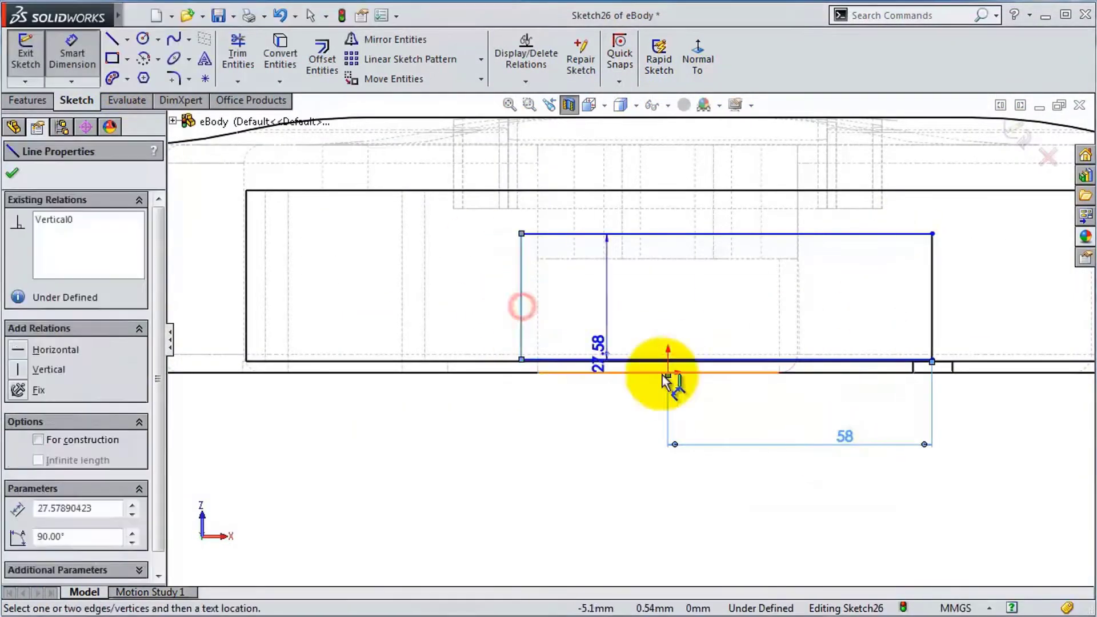
{"action": "scroll", "coordinate": [628, 279], "scroll_direction": "up", "scroll_amount": 3}
{"action": "left_click", "coordinate": [628, 278]}
{"action": "left_click", "coordinate": [642, 275]}
{"action": "type", "text": "30"}
{"action": "key", "text": "Return"}
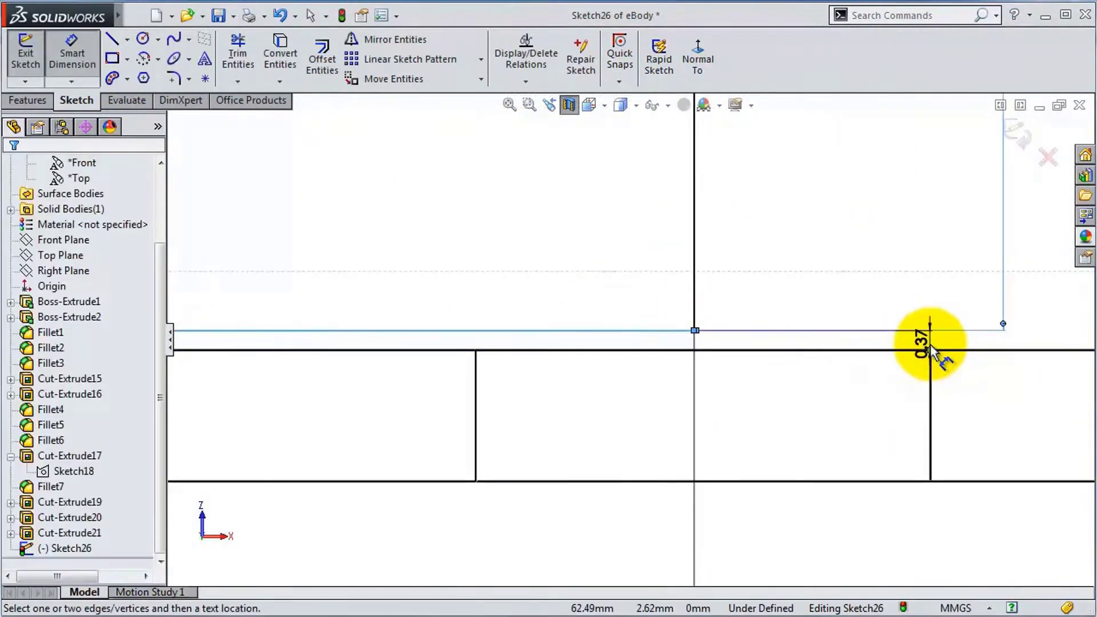
Extrude-cut the rectangle Up To Surface, stopping at the inner cavity face
{"action": "left_click", "coordinate": [28, 100]}
{"action": "left_click", "coordinate": [260, 58]}
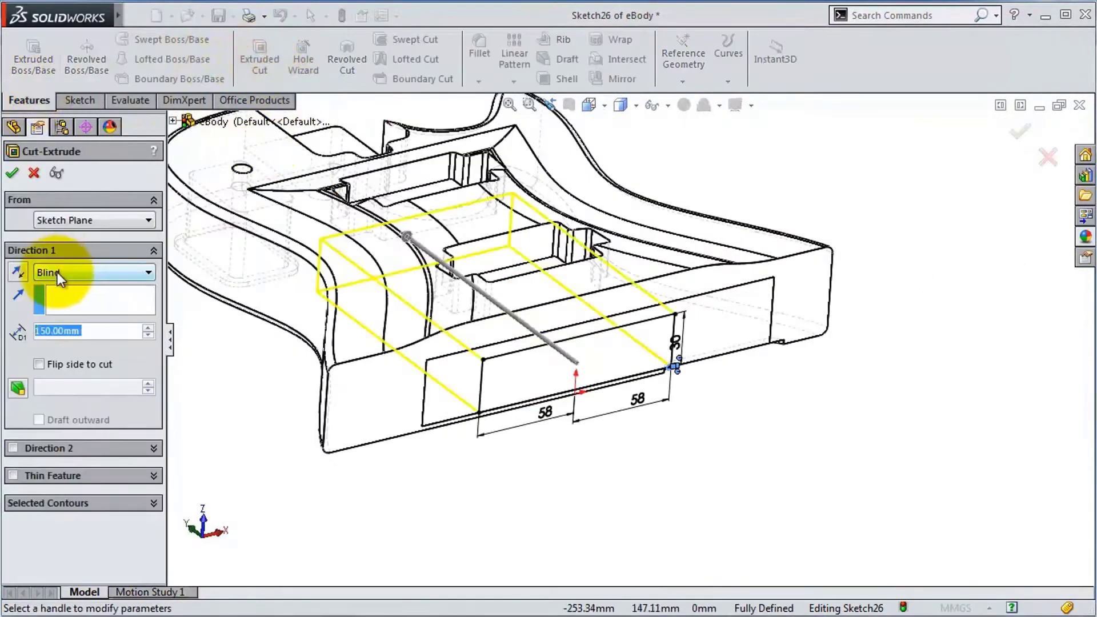
{"action": "left_click", "coordinate": [414, 180]}
{"action": "key", "text": "Return"}
{"action": "mouse_move", "coordinate": [735, 380]}
{"action": "middle_mouse_down"}
{"action": "mouse_move", "coordinate": [571, 181]}
{"action": "mouse_move", "coordinate": [631, 225]}
{"action": "mouse_move", "coordinate": [606, 309]}
{"action": "middle_mouse_up"}
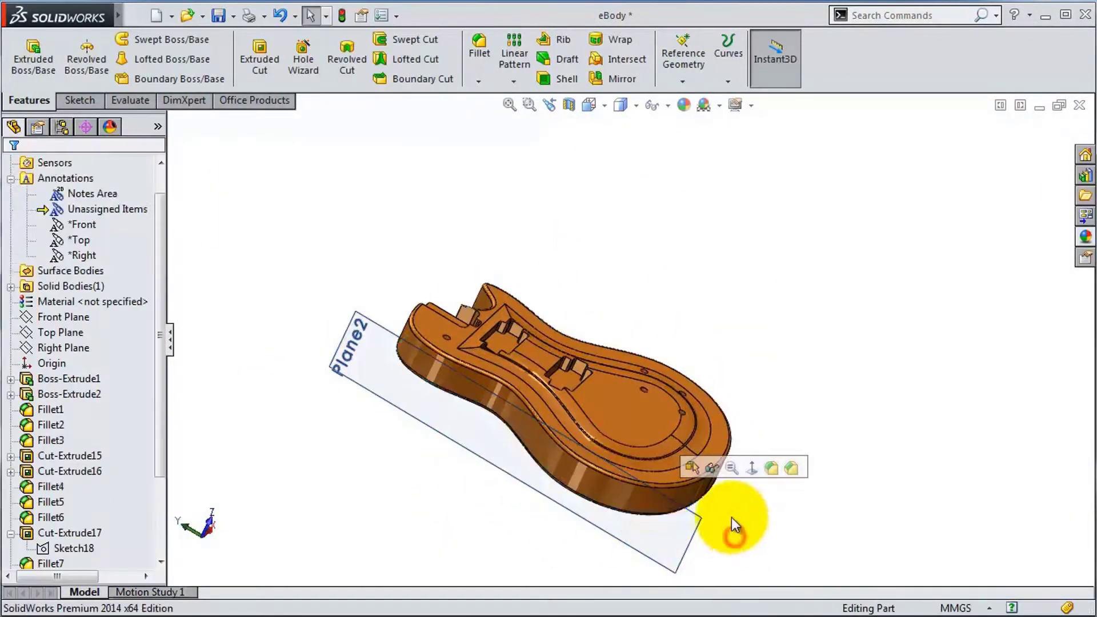
Draw a tall rectangle on Plane2 and begin dimensioning it
{"action": "left_click", "coordinate": [697, 63]}
{"action": "left_click", "coordinate": [112, 58]}
{"action": "left_click", "coordinate": [628, 183]}
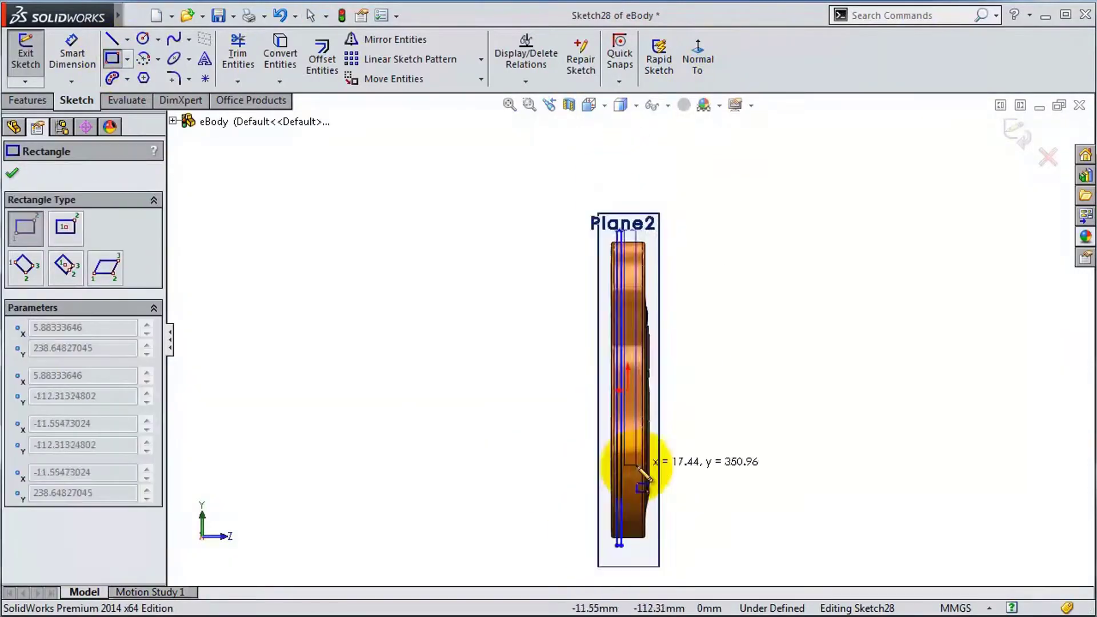
{"action": "left_click", "coordinate": [649, 465]}
{"action": "left_click", "coordinate": [72, 54]}
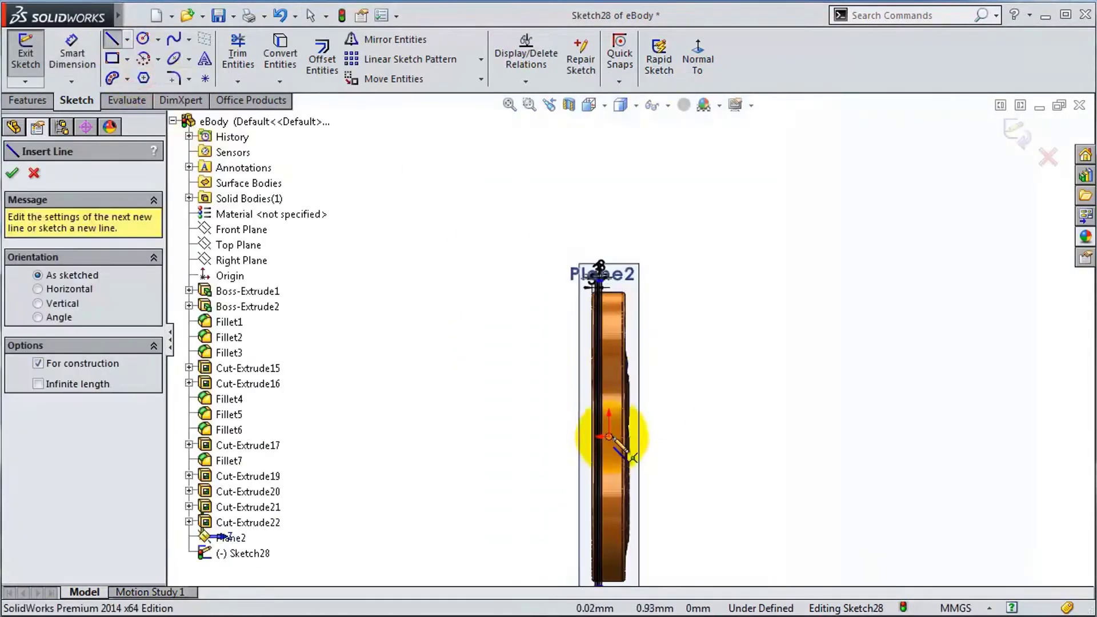
Mirror the rectangle's four lines and bring up the appearances library
{"action": "left_click", "coordinate": [396, 39]}
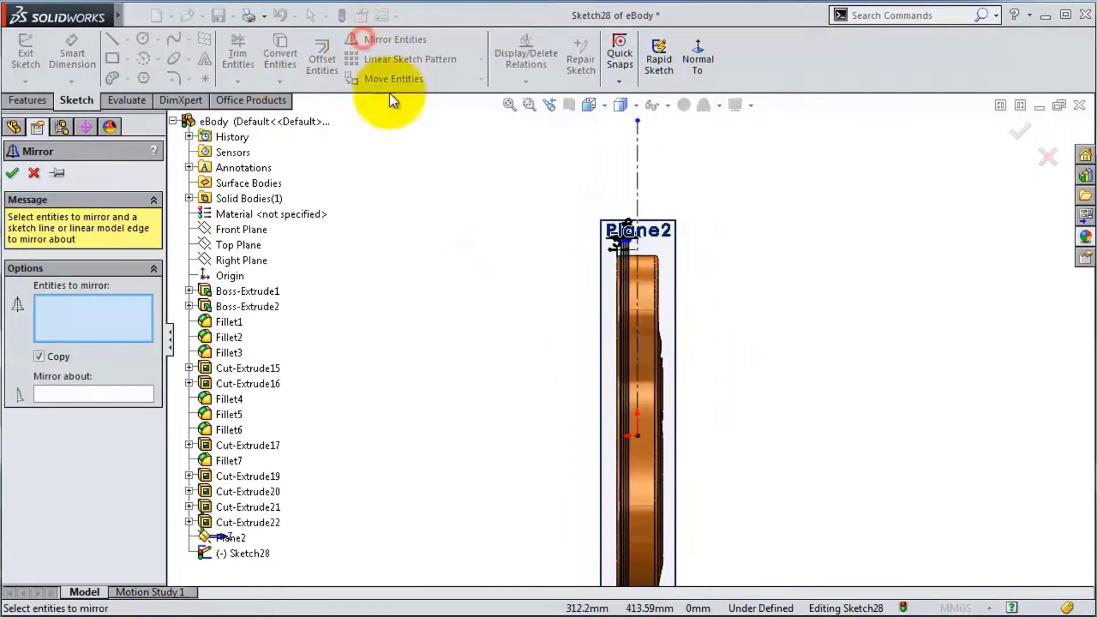
{"action": "left_click_drag", "start_coordinate": [442, 220], "coordinate": [563, 270]}
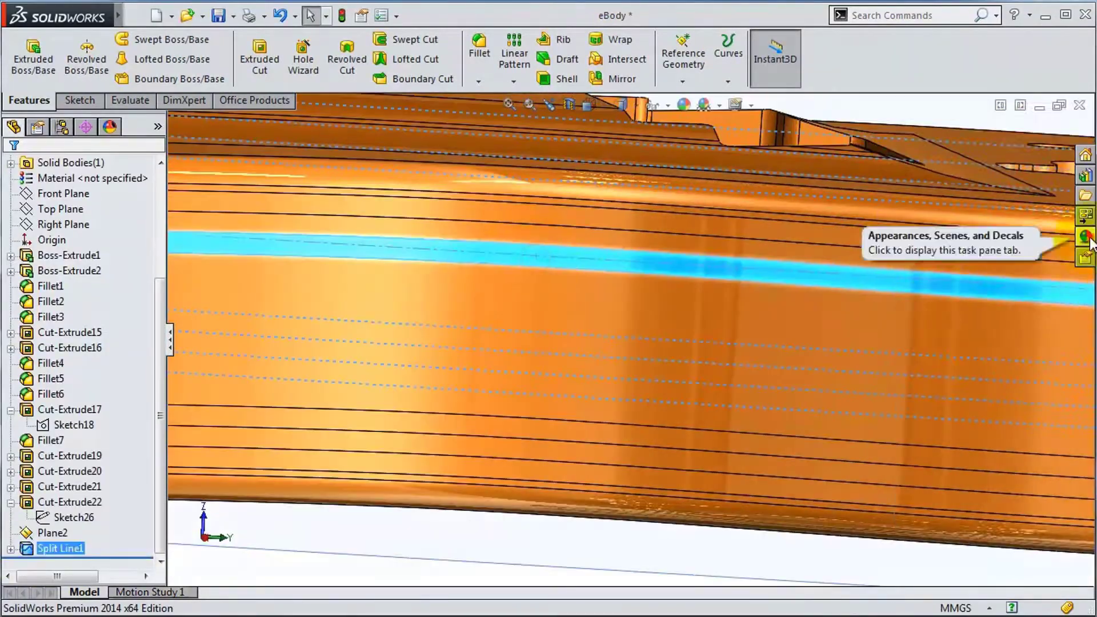
{"action": "left_click", "coordinate": [1085, 236]}
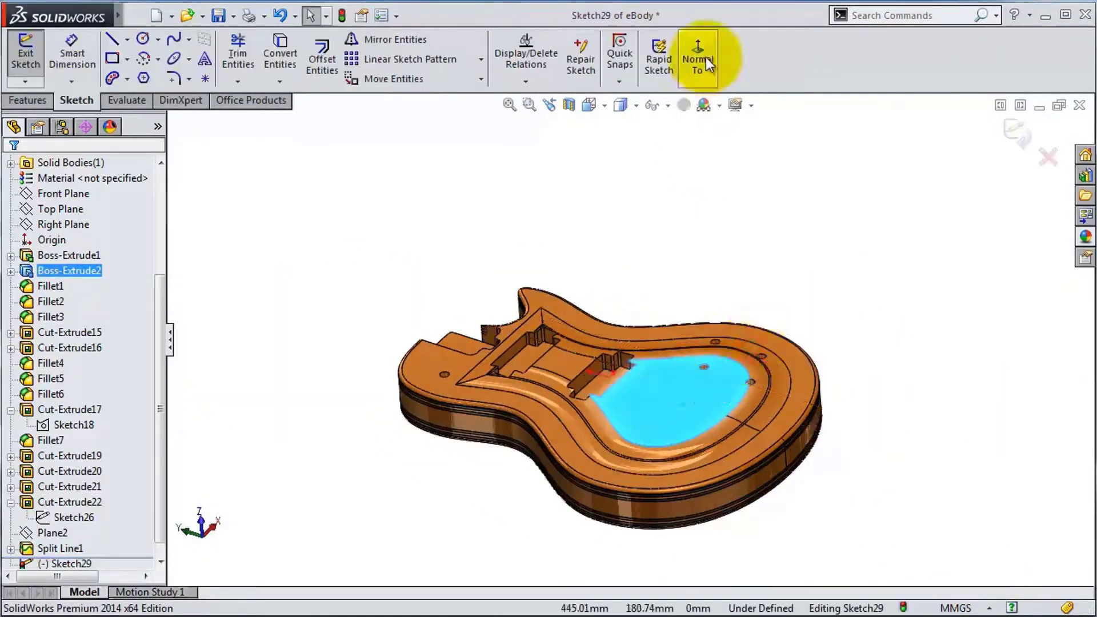
Draw a centre rectangle on the cavity floor and dimension its width 100 mm
{"action": "left_click", "coordinate": [705, 57]}
{"action": "left_click", "coordinate": [127, 57]}
{"action": "left_click", "coordinate": [148, 76]}
{"action": "left_click_drag", "start_coordinate": [571, 302], "coordinate": [572, 561]}
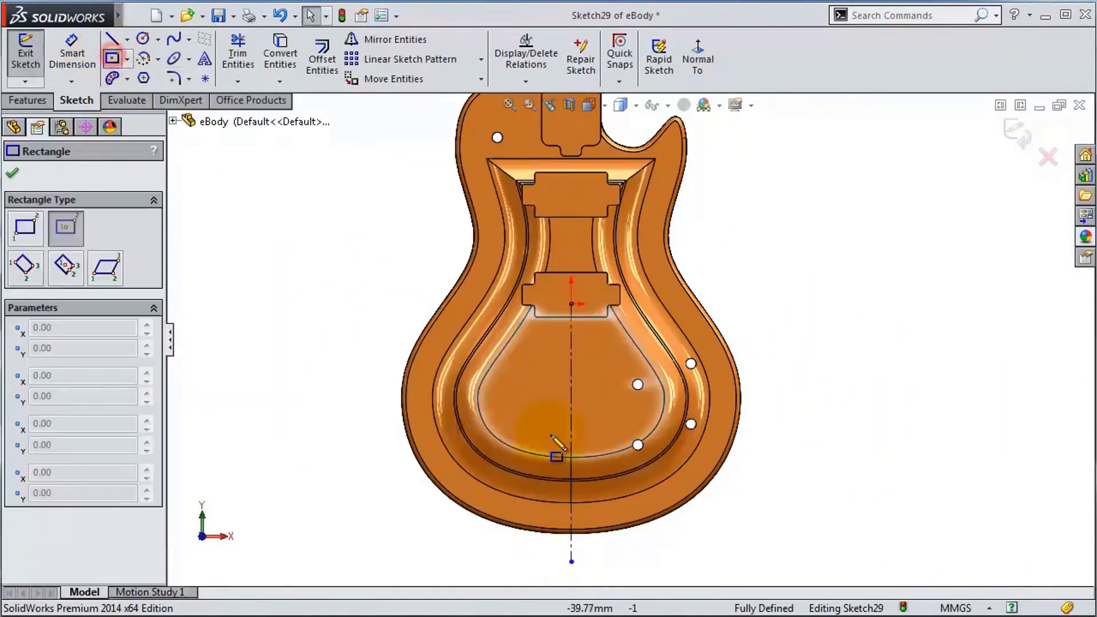
{"action": "left_click", "coordinate": [89, 55]}
{"action": "left_click", "coordinate": [601, 469]}
{"action": "type", "text": "100"}
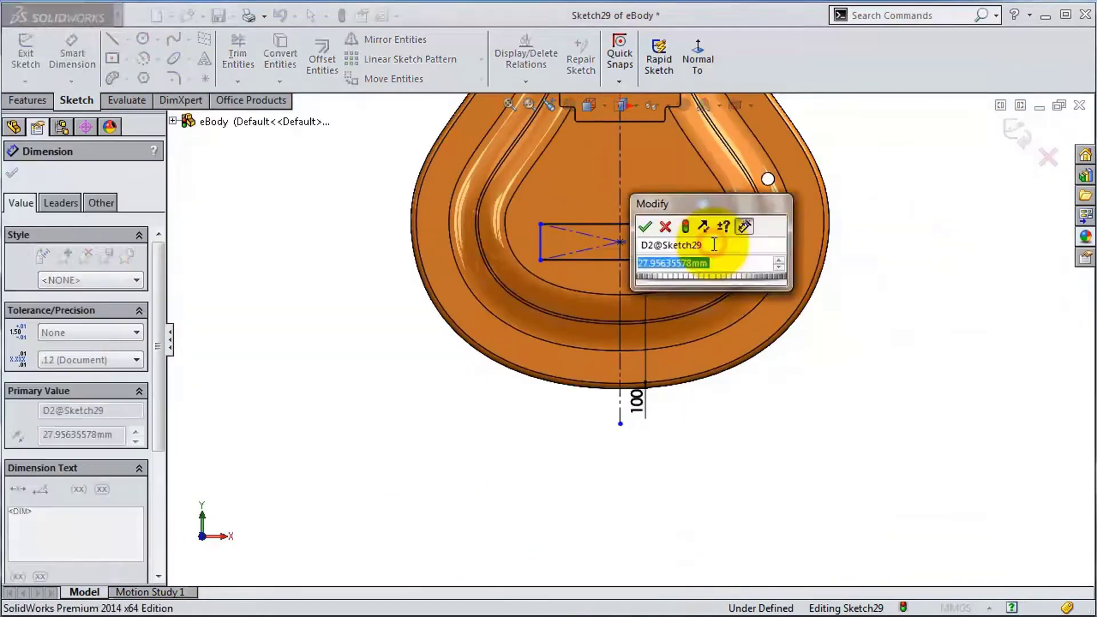
{"action": "key", "text": "Return"}
{"action": "key", "text": "Escape"}
Begin three-point arcs for the slot's R15 ends and view the body from the front
{"action": "left_click", "coordinate": [182, 113]}
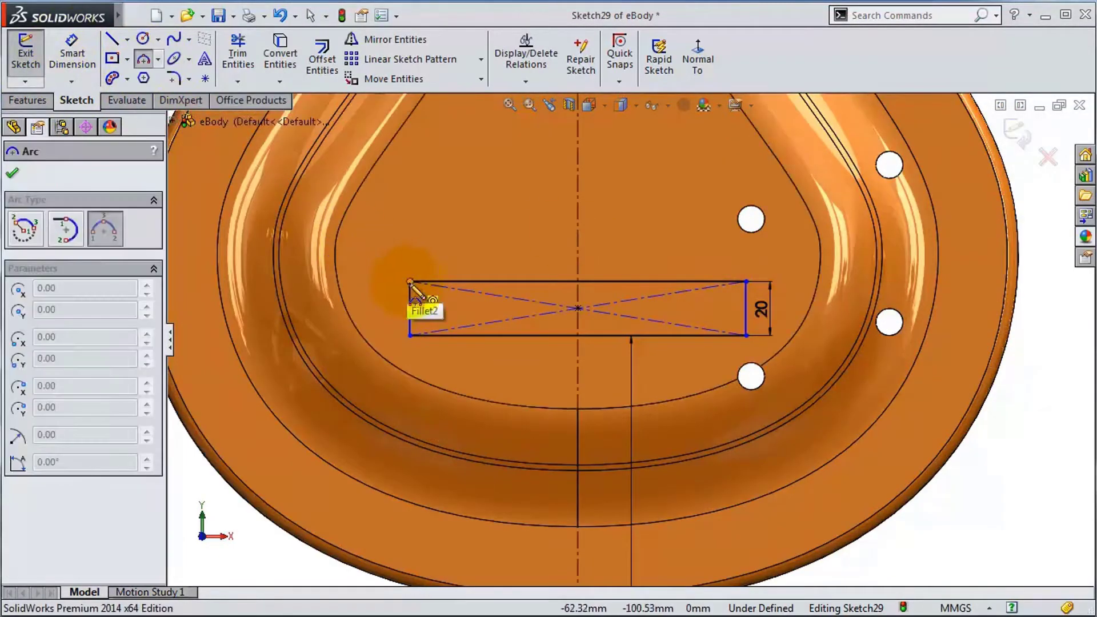
{"action": "scroll", "coordinate": [750, 338], "scroll_direction": "up", "scroll_amount": 3}
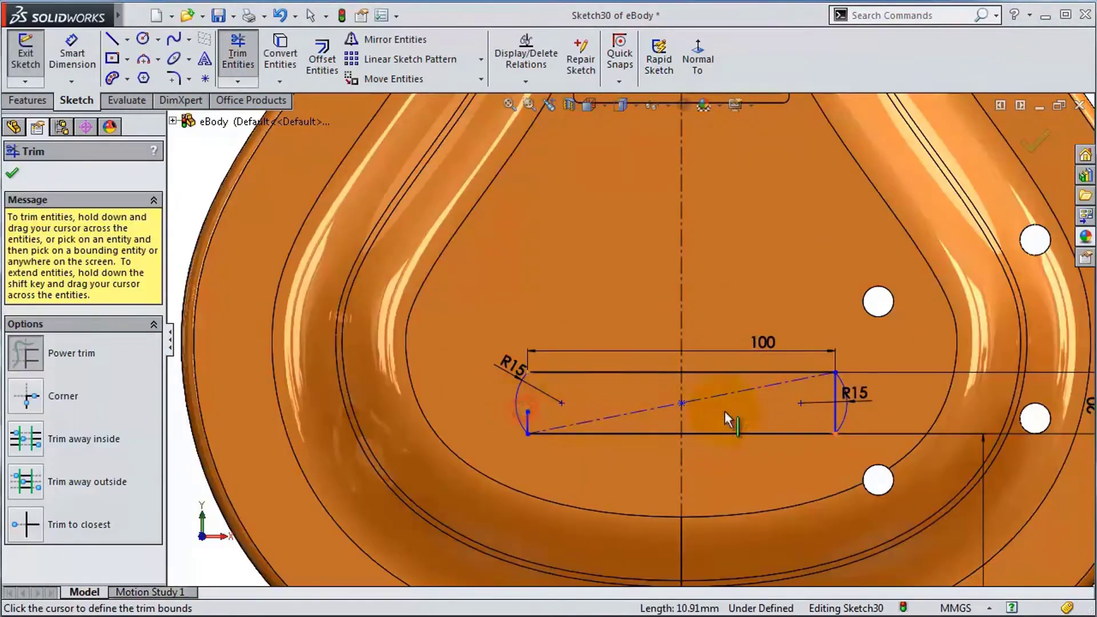
{"action": "scroll", "coordinate": [725, 419], "scroll_direction": "up", "scroll_amount": 4}
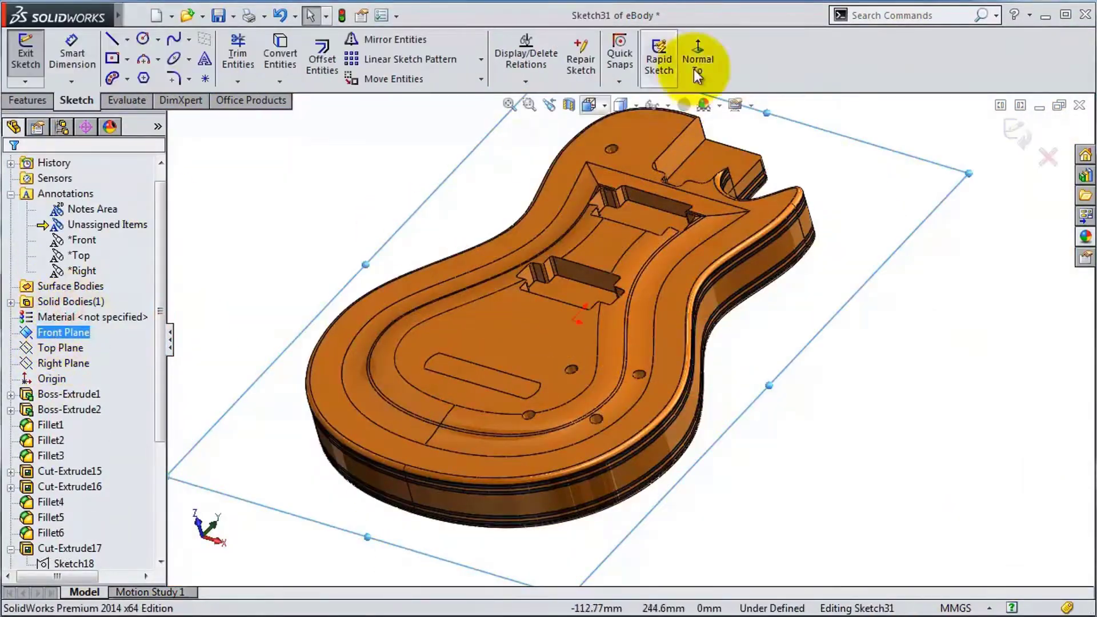
{"action": "left_click", "coordinate": [696, 73]}
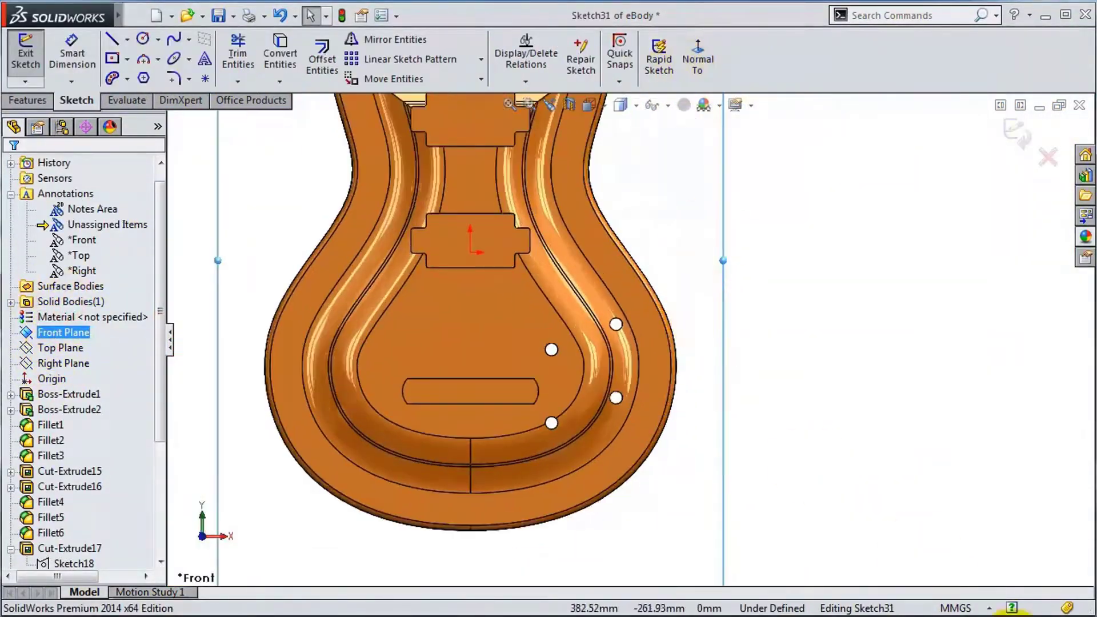
Draw a construction centreline from the hole out past the body's rim
{"action": "left_click", "coordinate": [139, 74]}
{"action": "left_click", "coordinate": [1069, 363]}
{"action": "key", "text": "Escape"}
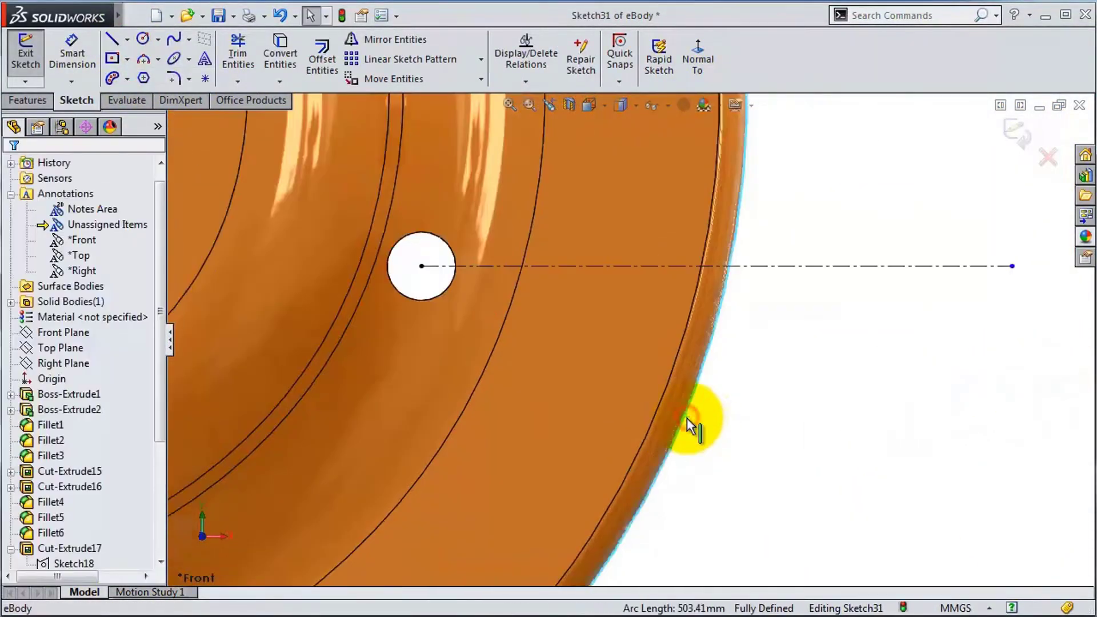
{"action": "key", "text": "Escape"}
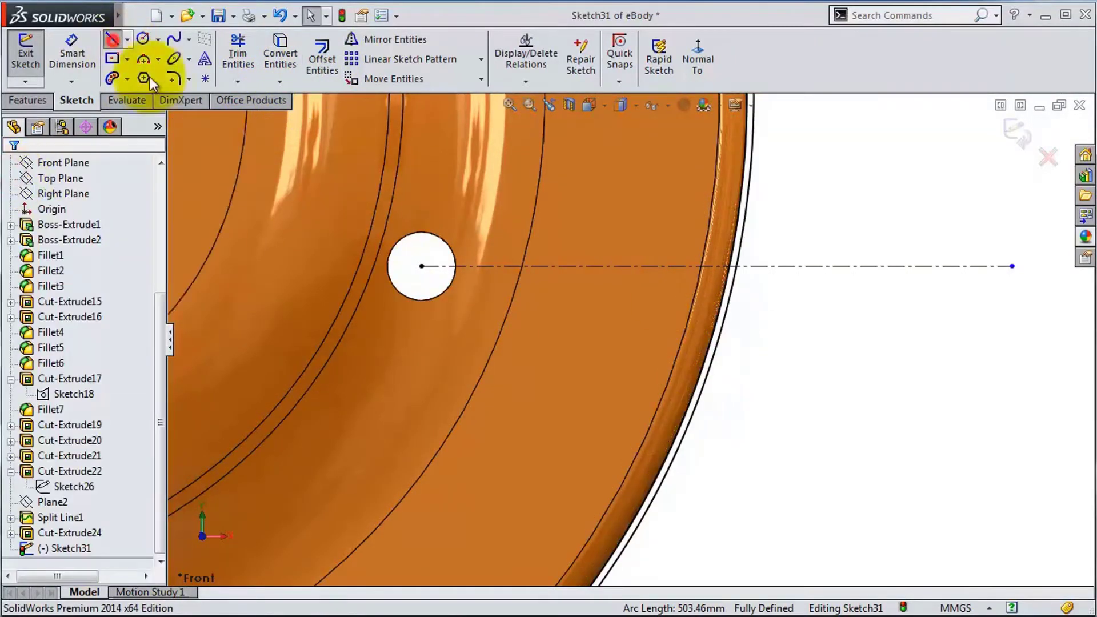
Draw the block's line to the offset rim edge and dimension it 65 mm
{"action": "left_click", "coordinate": [112, 38]}
{"action": "scroll", "coordinate": [686, 394], "scroll_direction": "down", "scroll_amount": 3}
{"action": "left_click", "coordinate": [688, 400]}
{"action": "scroll", "coordinate": [688, 400], "scroll_direction": "up", "scroll_amount": 3}
{"action": "scroll", "coordinate": [551, 502], "scroll_direction": "down", "scroll_amount": 3}
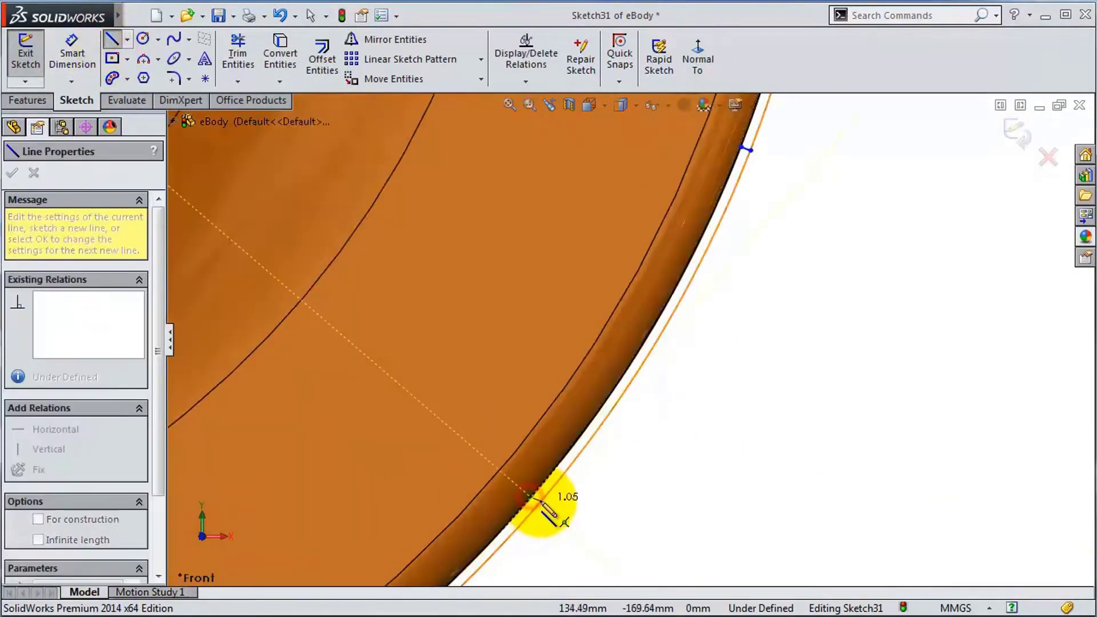
{"action": "scroll", "coordinate": [563, 228], "scroll_direction": "up", "scroll_amount": 3}
{"action": "scroll", "coordinate": [645, 337], "scroll_direction": "down", "scroll_amount": 3}
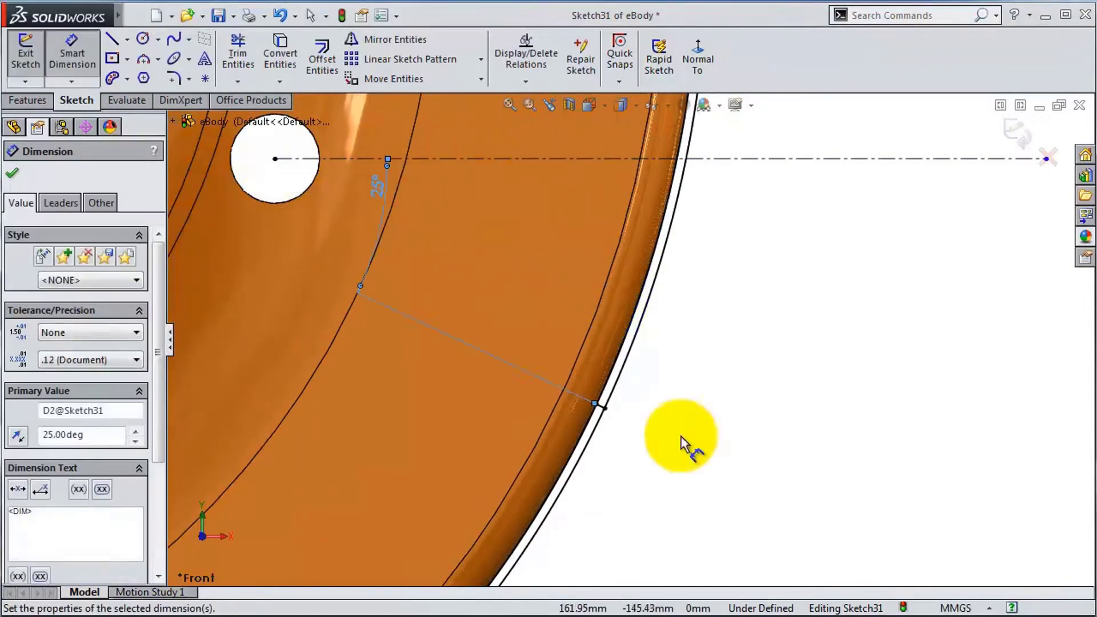
{"action": "left_click", "coordinate": [874, 171]}
{"action": "type", "text": "65"}
{"action": "key", "text": "Return"}
Boss-extrude the enclosed region as a solid 25 mm block and round its edges
{"action": "left_click_drag", "start_coordinate": [154, 360], "coordinate": [154, 517]}
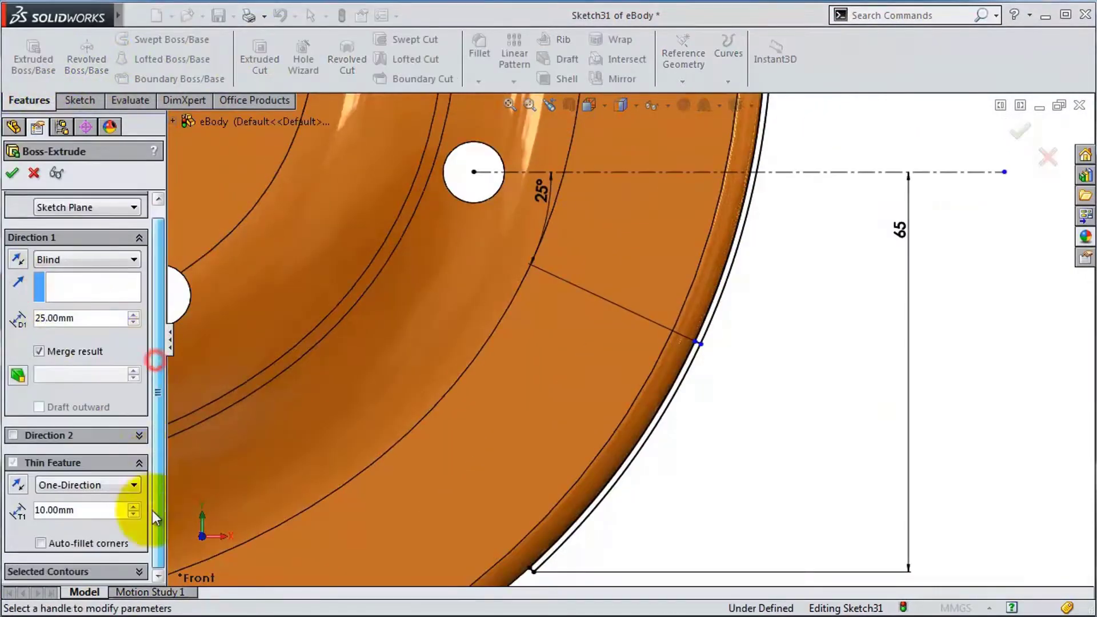
{"action": "left_click", "coordinate": [135, 573]}
{"action": "left_click", "coordinate": [633, 406]}
{"action": "mouse_move", "coordinate": [633, 406]}
{"action": "middle_mouse_down"}
{"action": "mouse_move", "coordinate": [590, 398]}
{"action": "mouse_move", "coordinate": [434, 288]}
{"action": "middle_mouse_up"}
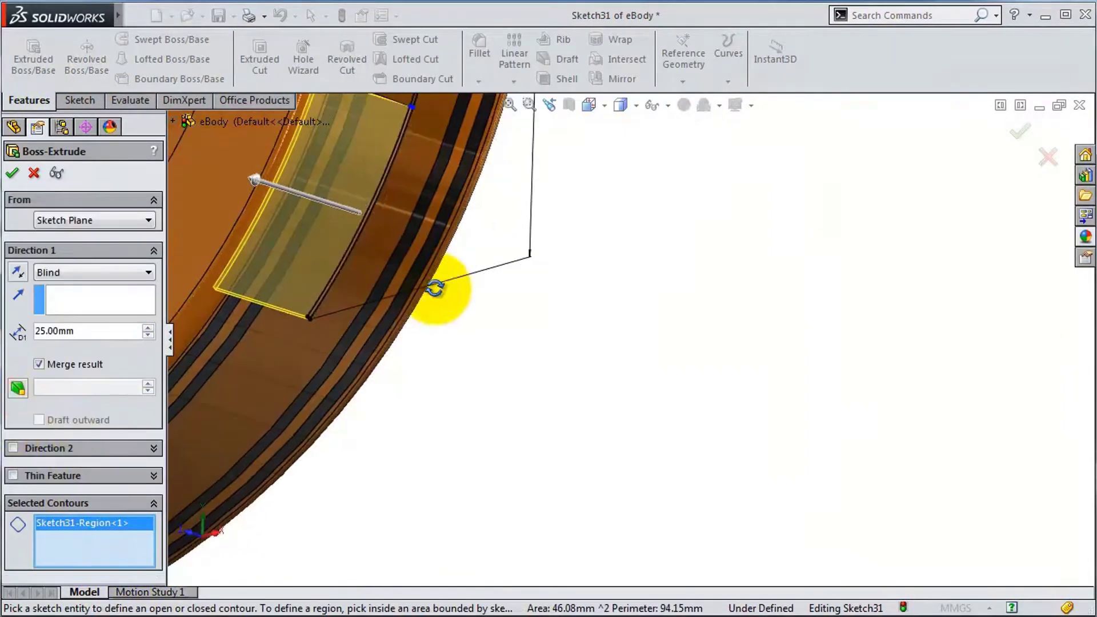
{"action": "left_click", "coordinate": [19, 174]}
{"action": "left_click", "coordinate": [480, 45]}
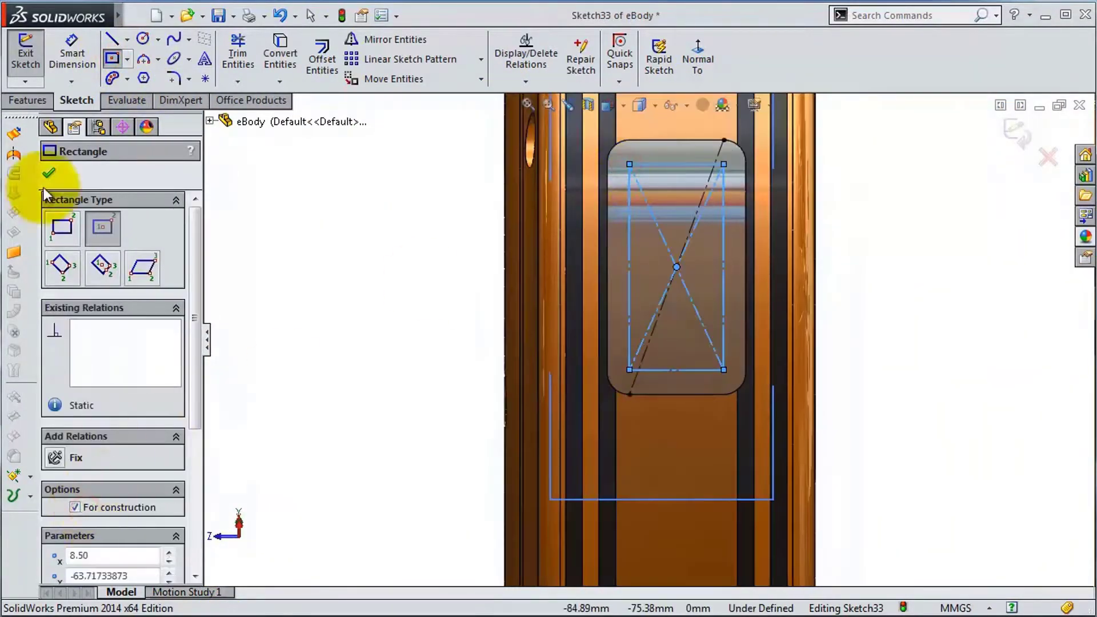
Sketch ⌀3 corner circles and a ⌀6.5 centre circle, cutting them 10 mm and 5 mm
{"action": "left_click", "coordinate": [142, 45]}
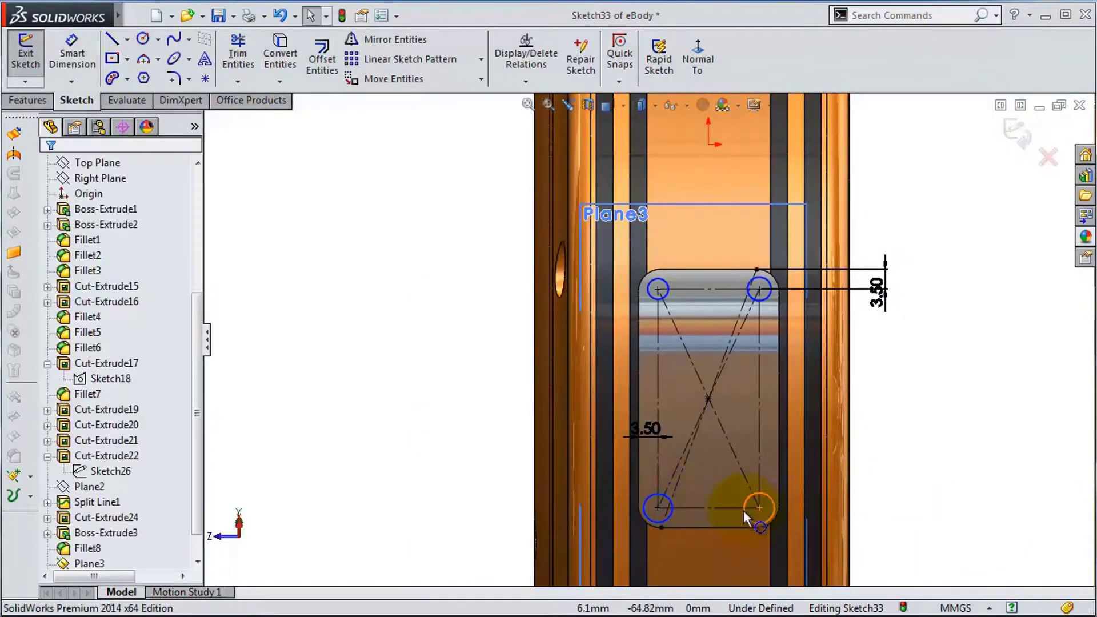
{"action": "left_click_drag", "start_coordinate": [658, 507], "coordinate": [670, 519]}
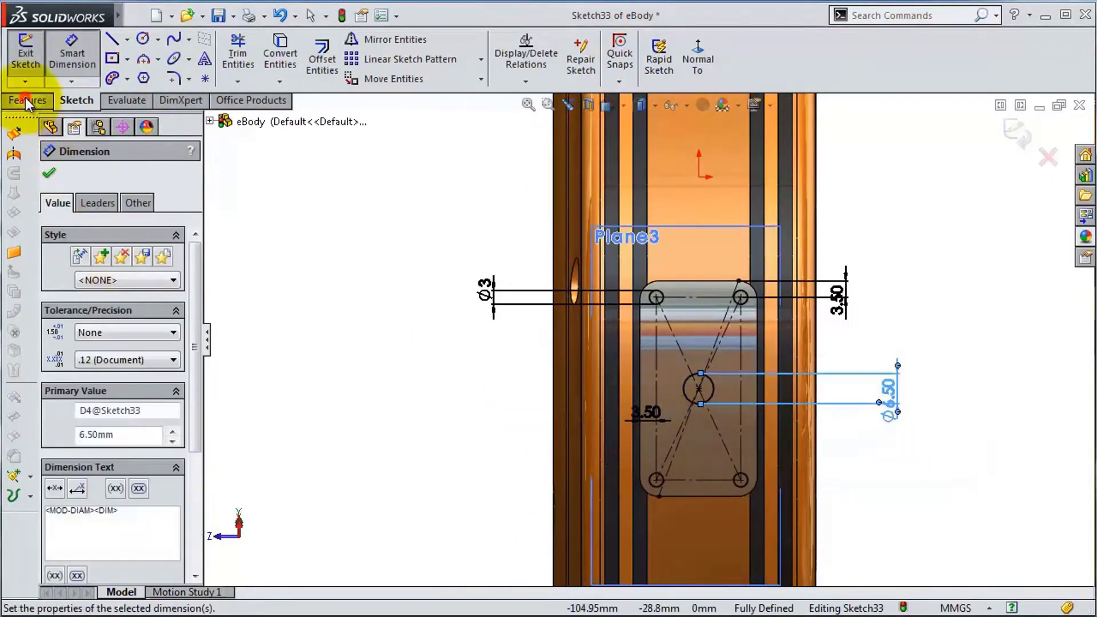
{"action": "left_click", "coordinate": [30, 100]}
{"action": "key", "text": "Return"}
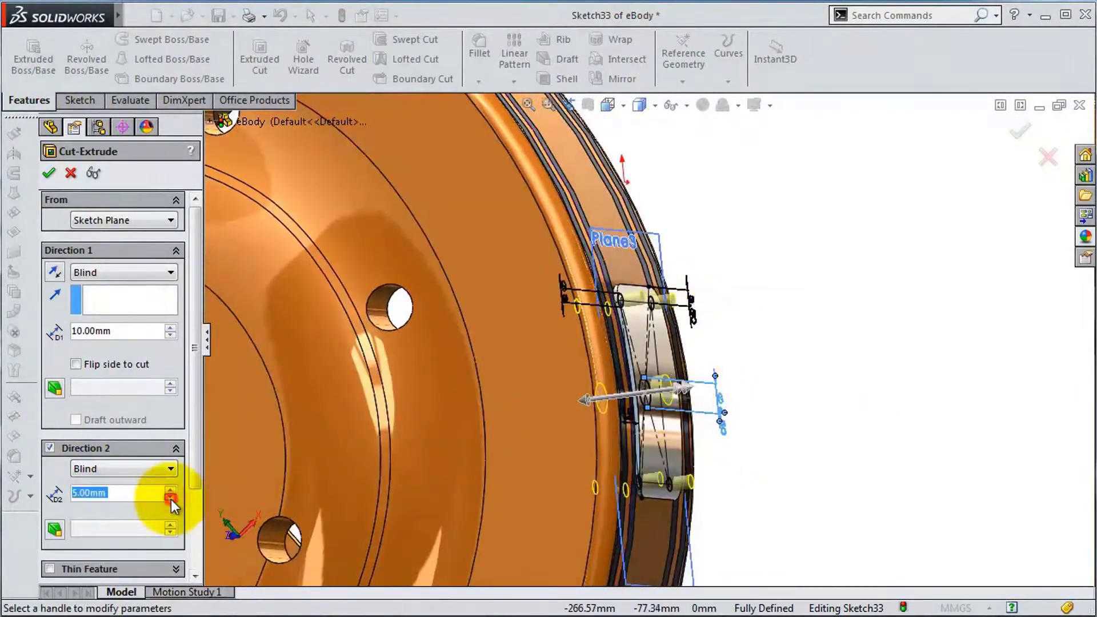
{"action": "key", "text": "Return"}
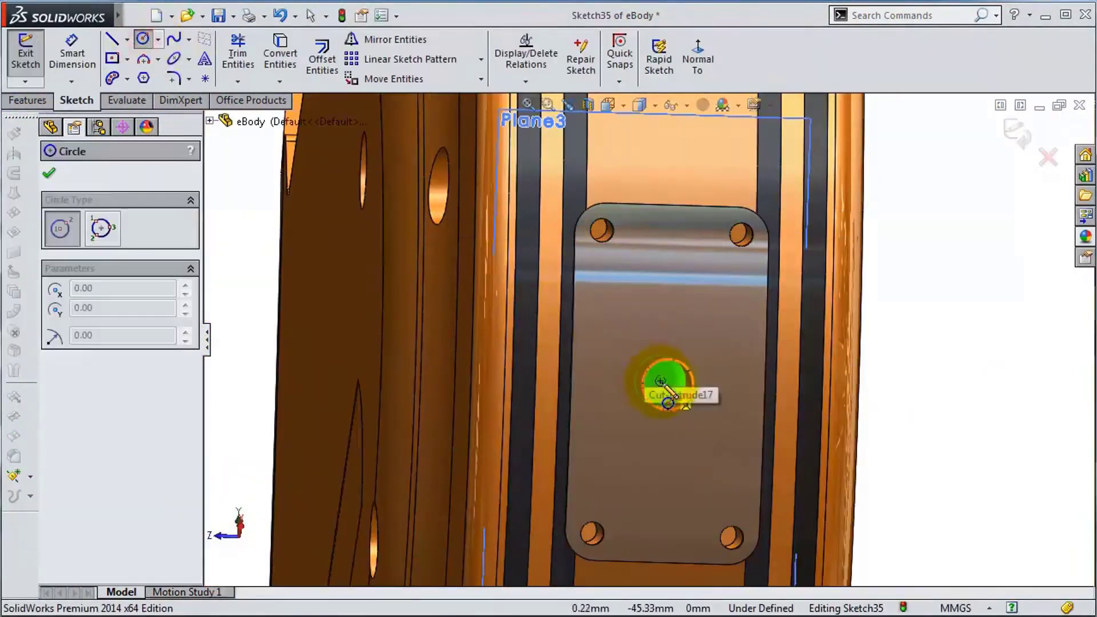
Sketch a circle on the existing hole and cut it through the plate
{"action": "left_click_drag", "start_coordinate": [660, 381], "coordinate": [734, 384]}
{"action": "left_click", "coordinate": [29, 100]}
{"action": "left_click", "coordinate": [259, 57]}
{"action": "key", "text": "Return"}
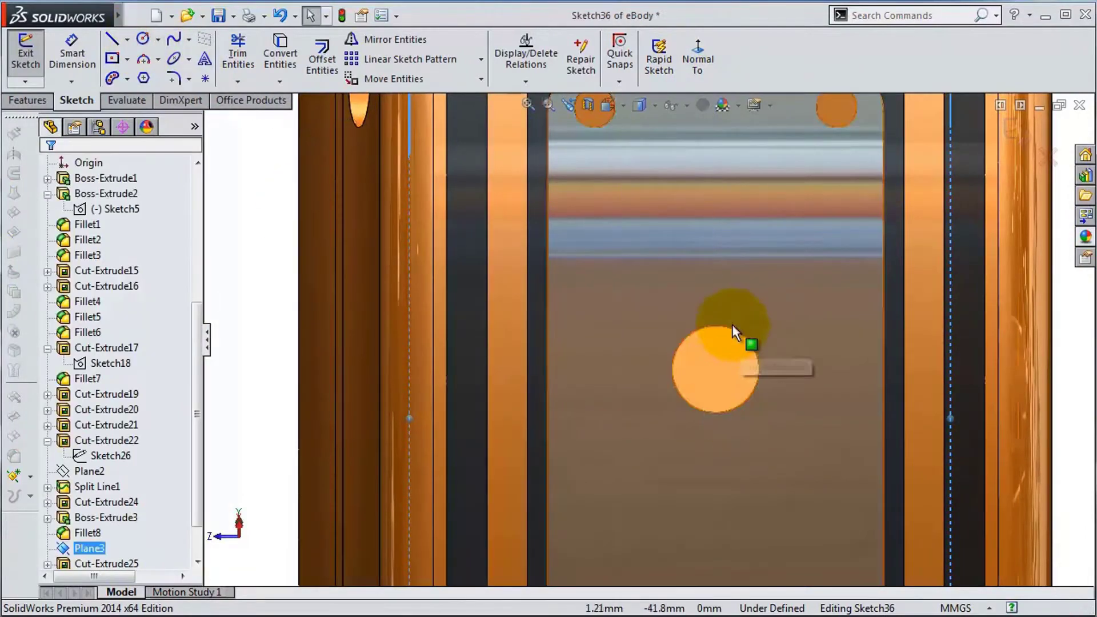
Offset the hole edge 0.20 mm and boss-extrude the ring contours 5 mm
{"action": "left_click", "coordinate": [646, 345]}
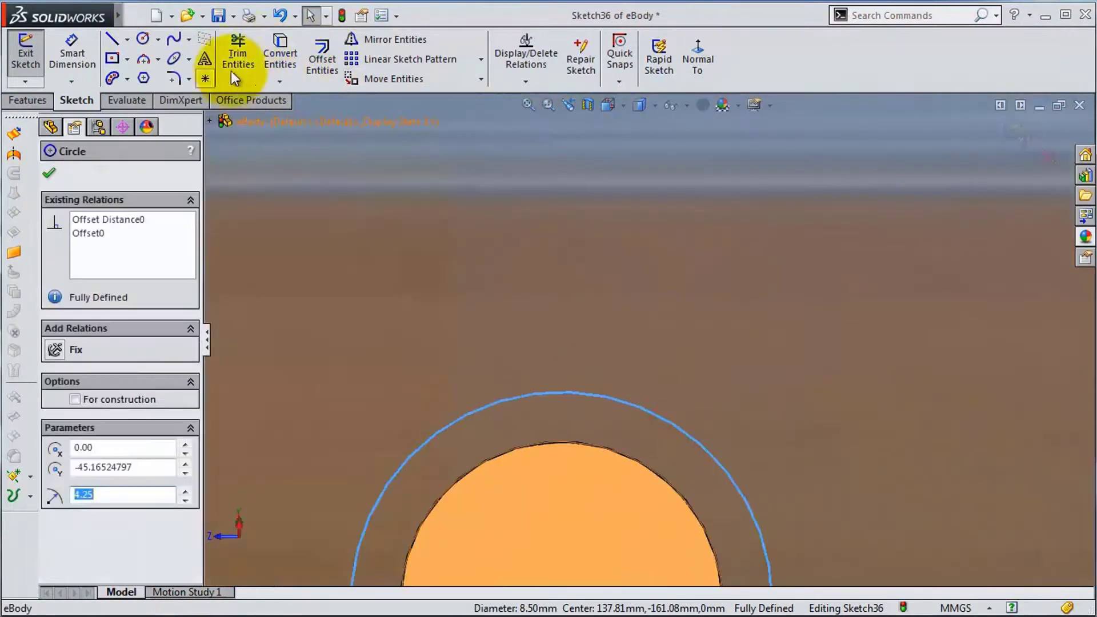
{"action": "left_click", "coordinate": [48, 172]}
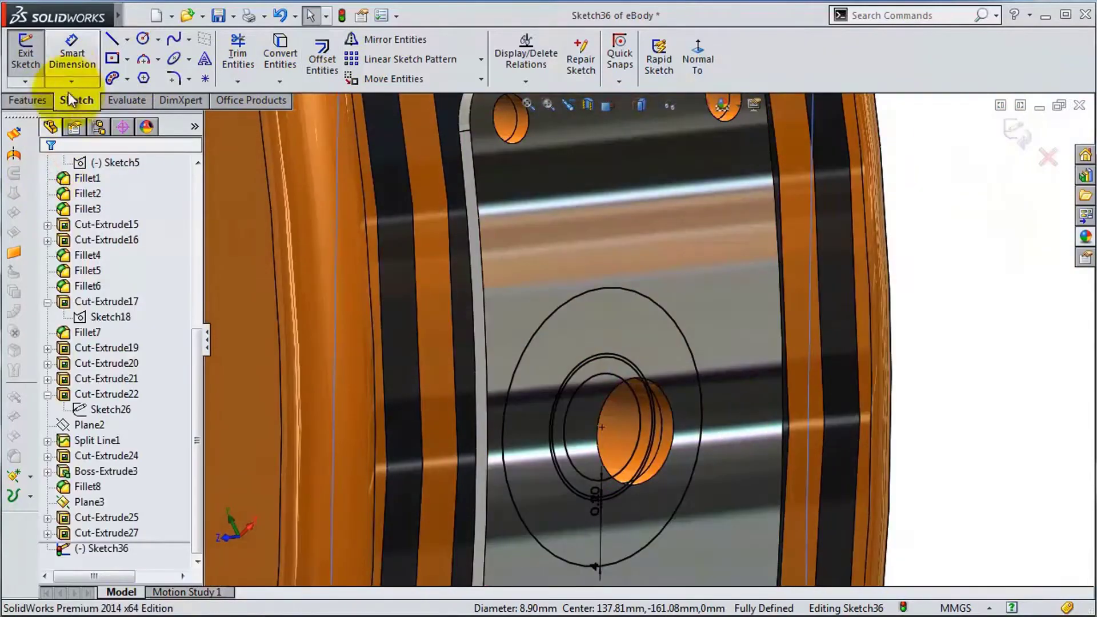
{"action": "left_click", "coordinate": [28, 100]}
{"action": "left_click", "coordinate": [33, 59]}
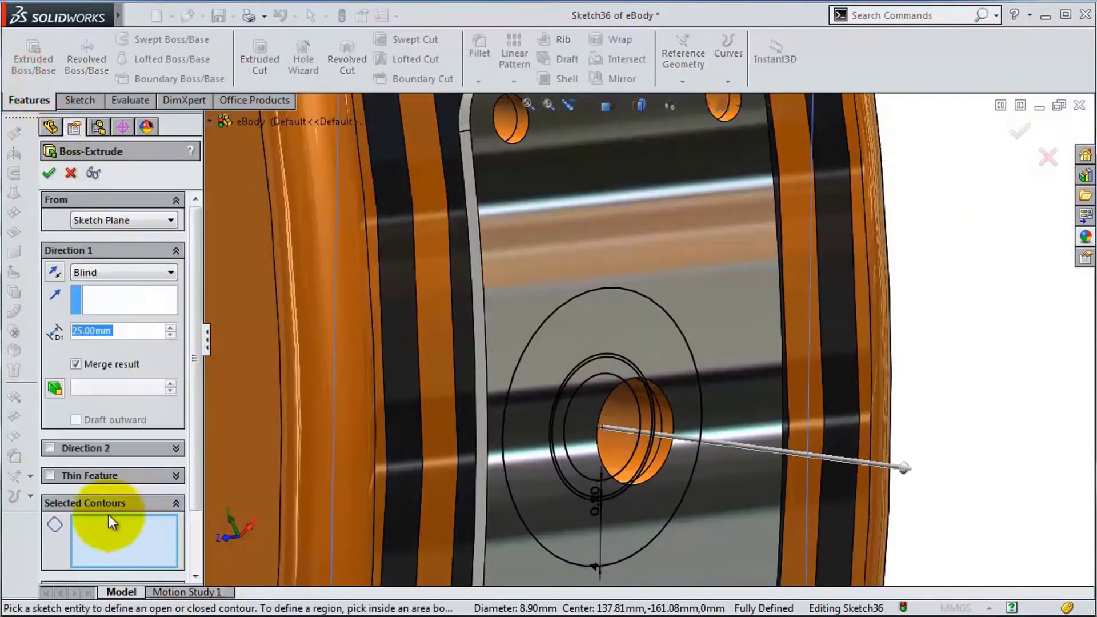
{"action": "left_click", "coordinate": [537, 516]}
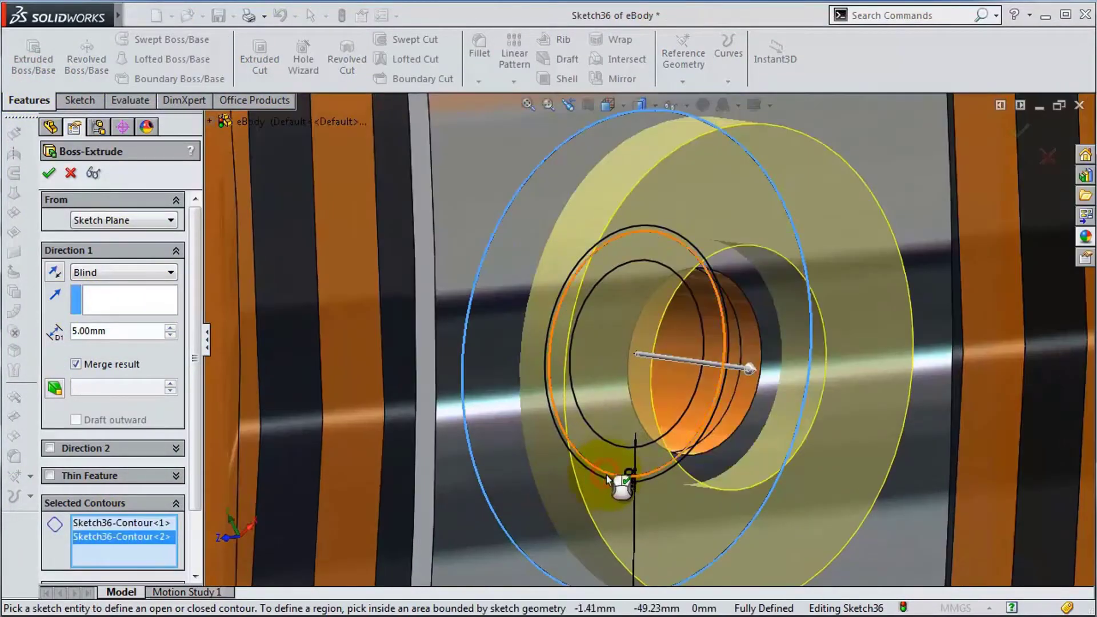
{"action": "middle_click_drag", "start_coordinate": [617, 482], "coordinate": [362, 360]}
{"action": "left_click", "coordinate": [431, 334]}
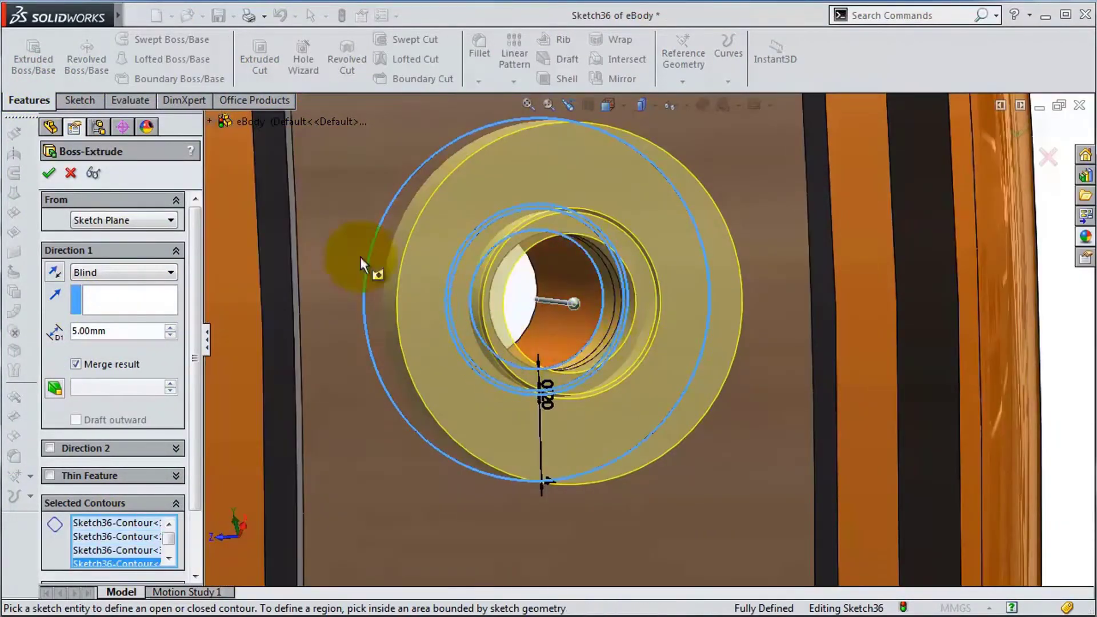
{"action": "right_click", "coordinate": [363, 254]}
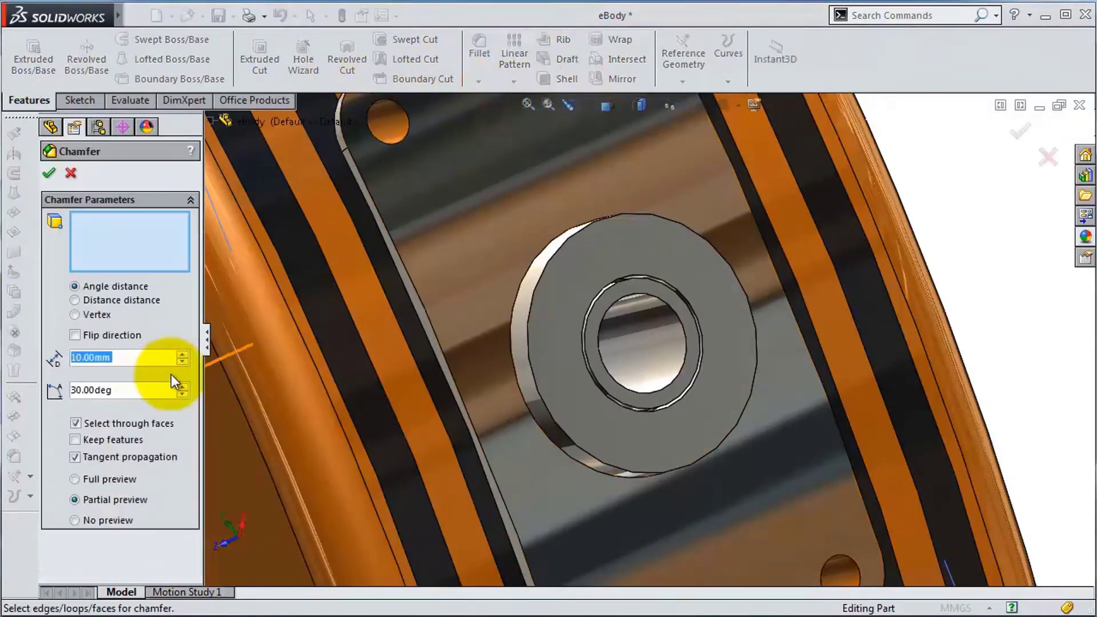
Chamfer the bushing ring's inner and outer edges, entering 0.2545
{"action": "type", "text": "0.2545"}
{"action": "scroll", "coordinate": [815, 299], "scroll_direction": "down", "scroll_amount": 5}
{"action": "left_click", "coordinate": [816, 299]}
{"action": "left_click", "coordinate": [1011, 148]}
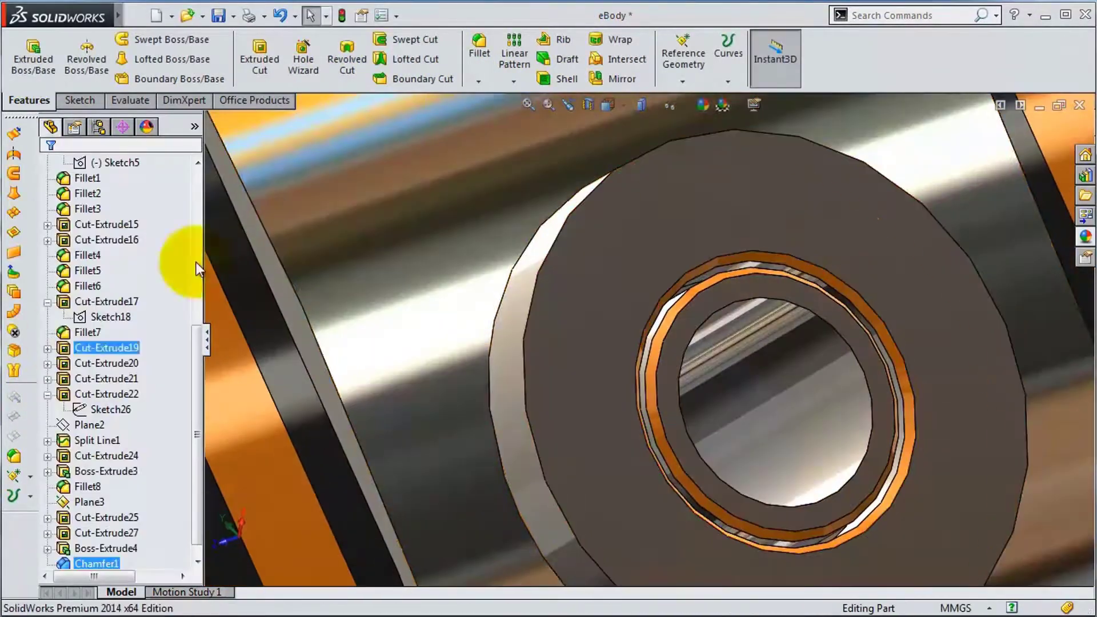
{"action": "left_click", "coordinate": [537, 306]}
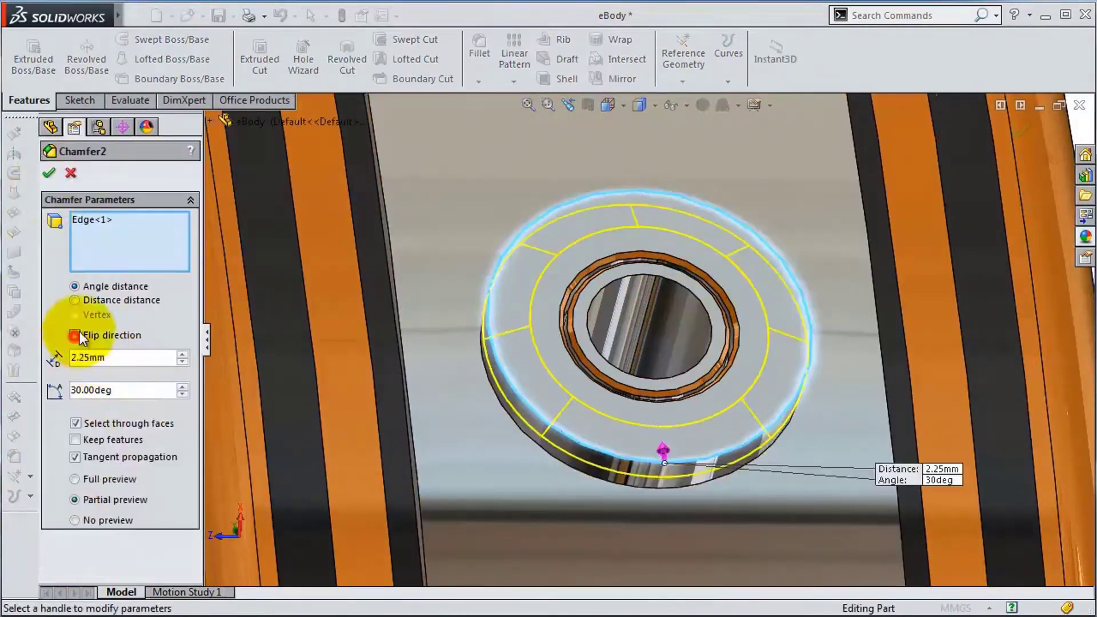
{"action": "key", "text": "Return"}
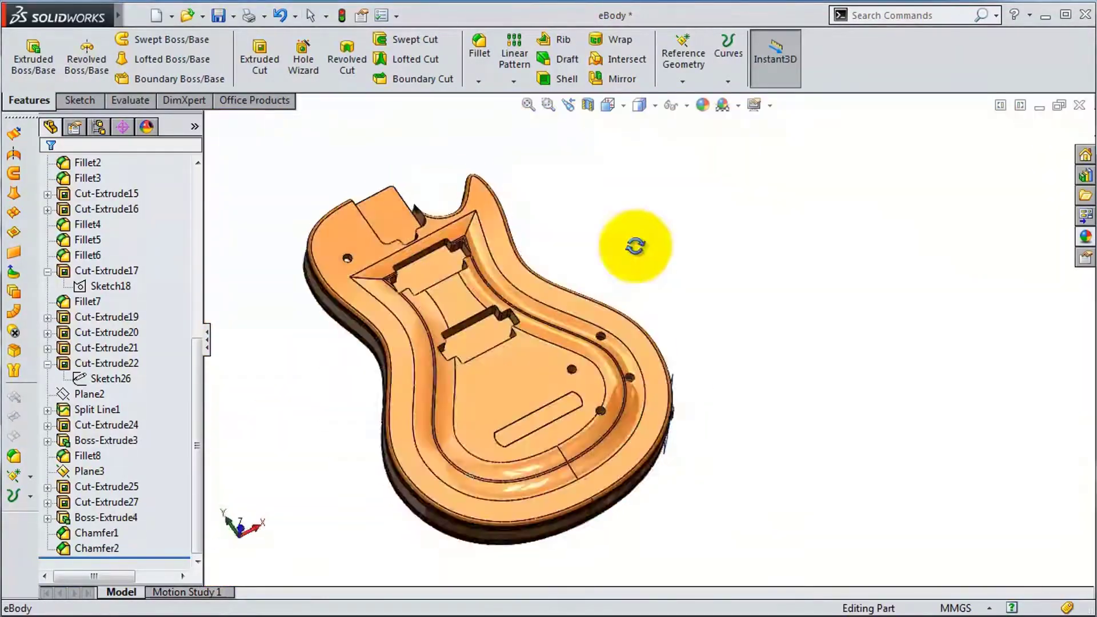
{"action": "middle_click_drag", "start_coordinate": [632, 245], "coordinate": [412, 454]}
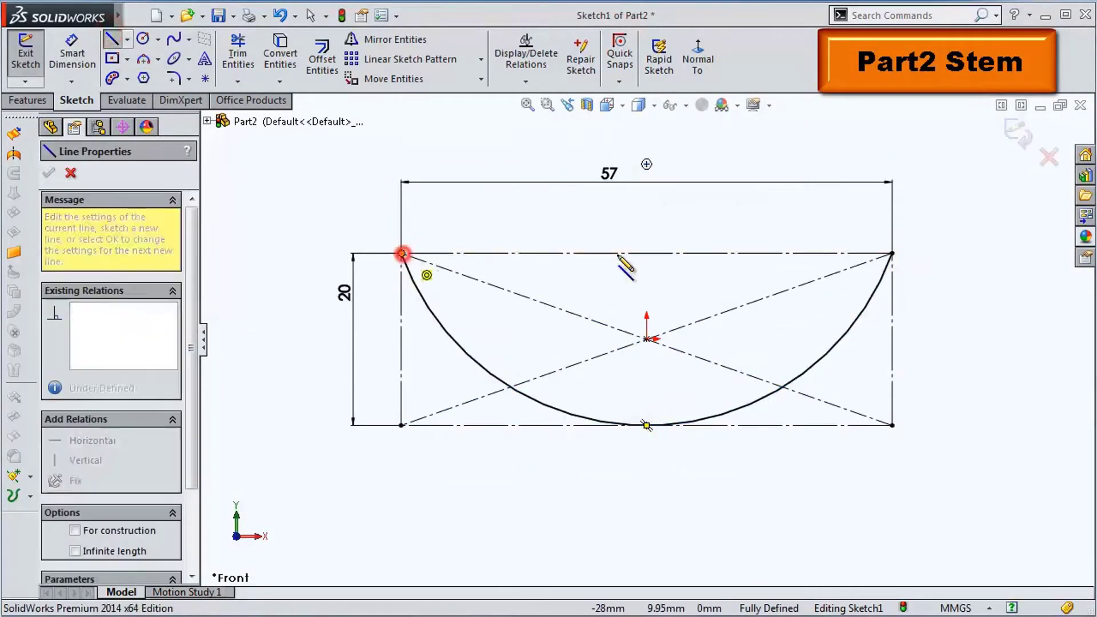
Finish the 57×20 profile and draw the 43×17 rectangle-and-arc second profile
{"action": "key", "text": "ctrl+b"}
{"action": "left_click", "coordinate": [125, 59]}
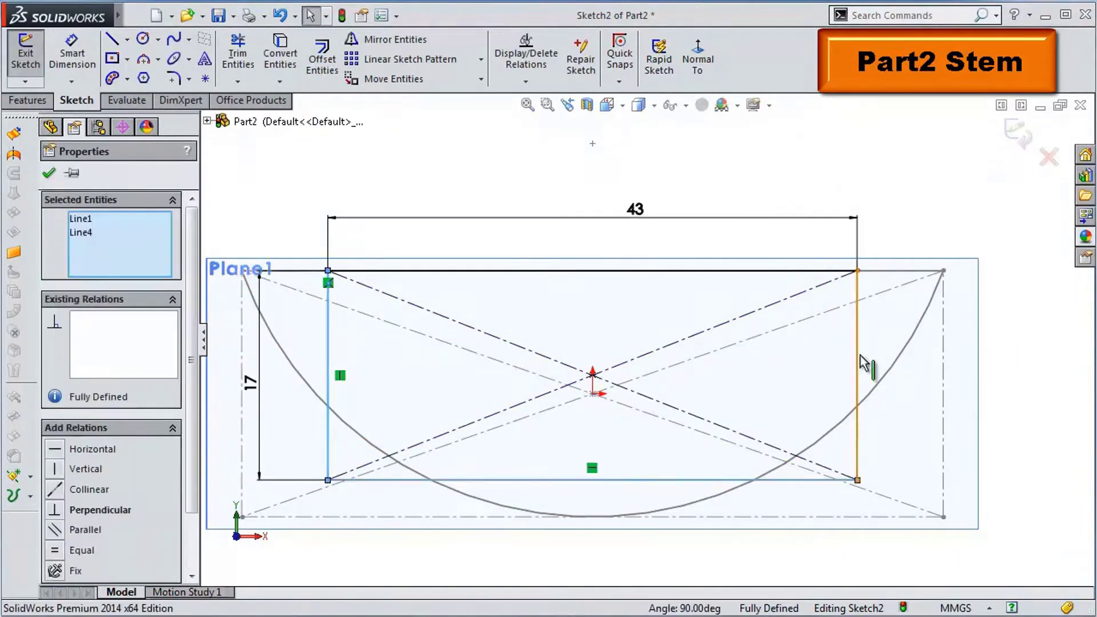
{"action": "left_click", "coordinate": [143, 59]}
{"action": "left_click", "coordinate": [594, 480]}
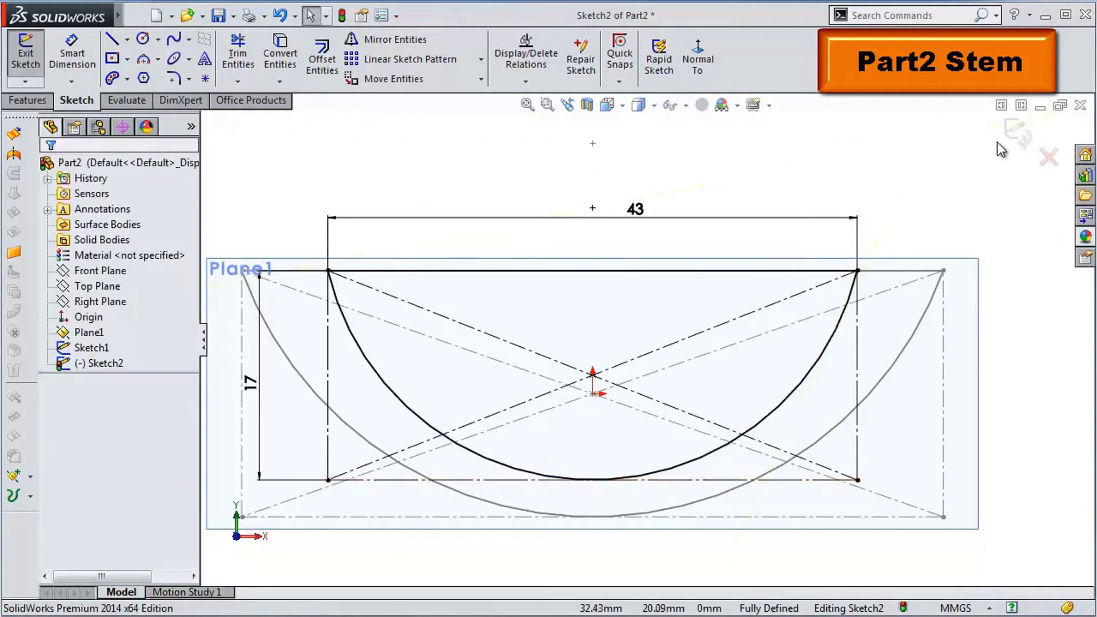
{"action": "left_click", "coordinate": [1016, 132]}
Loft the neck between the two profiles and start a sketch on Front Plane
{"action": "left_click", "coordinate": [143, 59]}
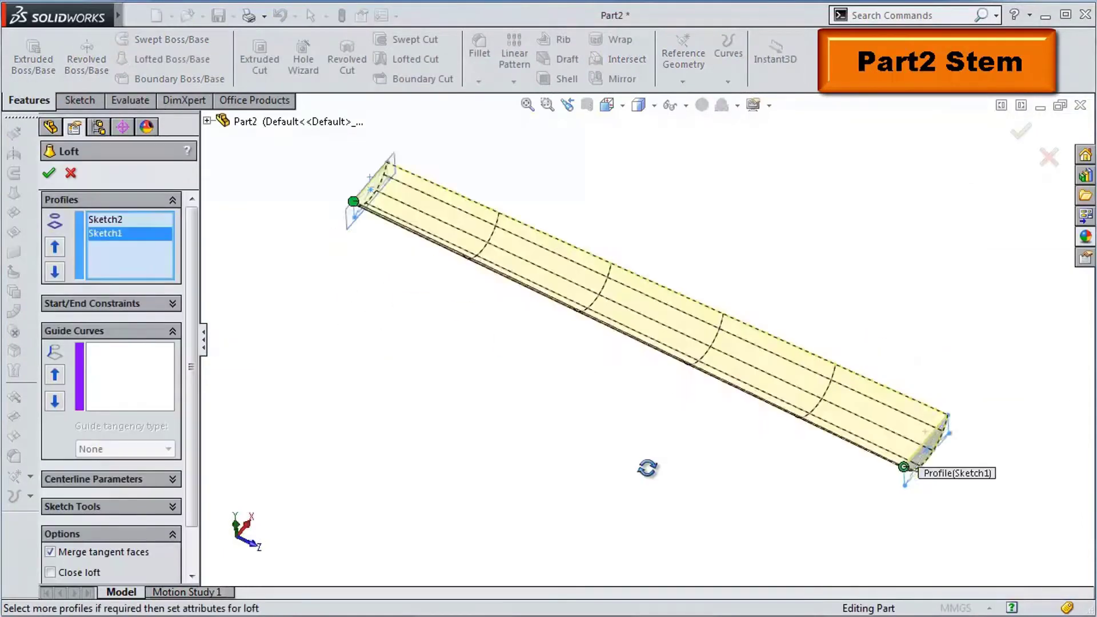
{"action": "left_click", "coordinate": [1020, 132]}
{"action": "left_click", "coordinate": [100, 270]}
{"action": "left_click", "coordinate": [123, 245]}
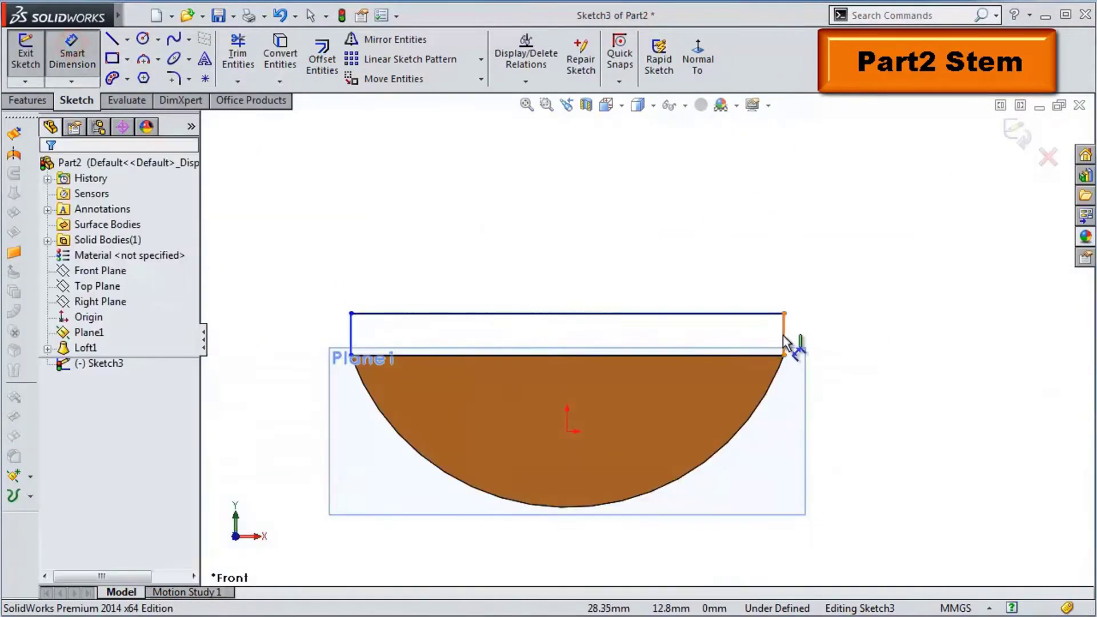
Add a three-point arc over the rectangle and give it radius R385
{"action": "scroll", "coordinate": [329, 391], "scroll_direction": "up", "scroll_amount": 5}
{"action": "left_click", "coordinate": [513, 388]}
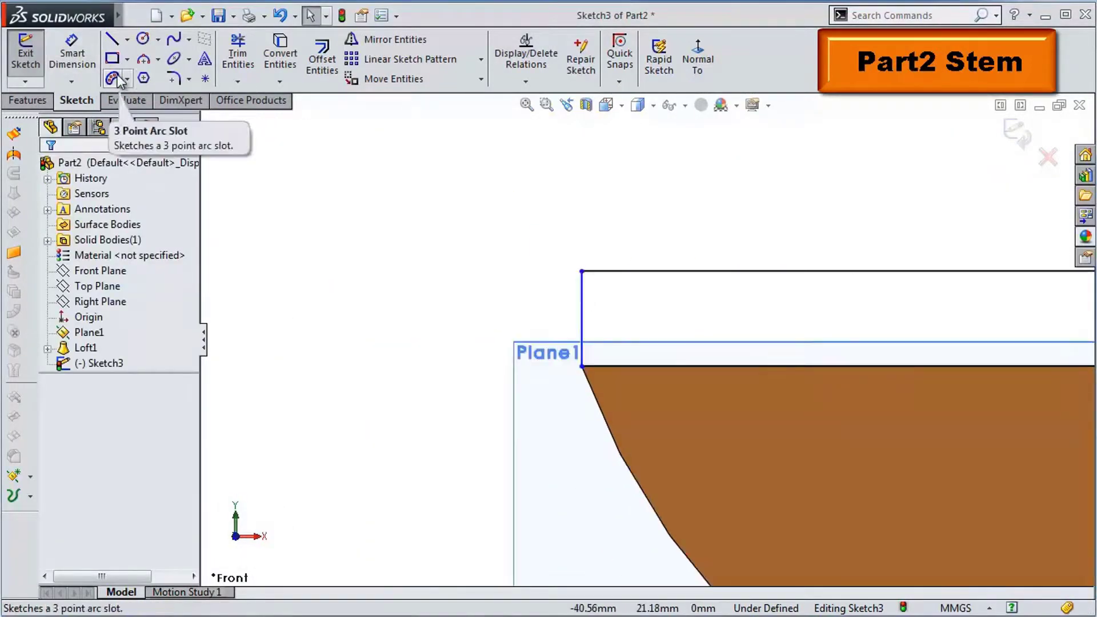
{"action": "left_click", "coordinate": [144, 59]}
{"action": "left_click", "coordinate": [651, 312]}
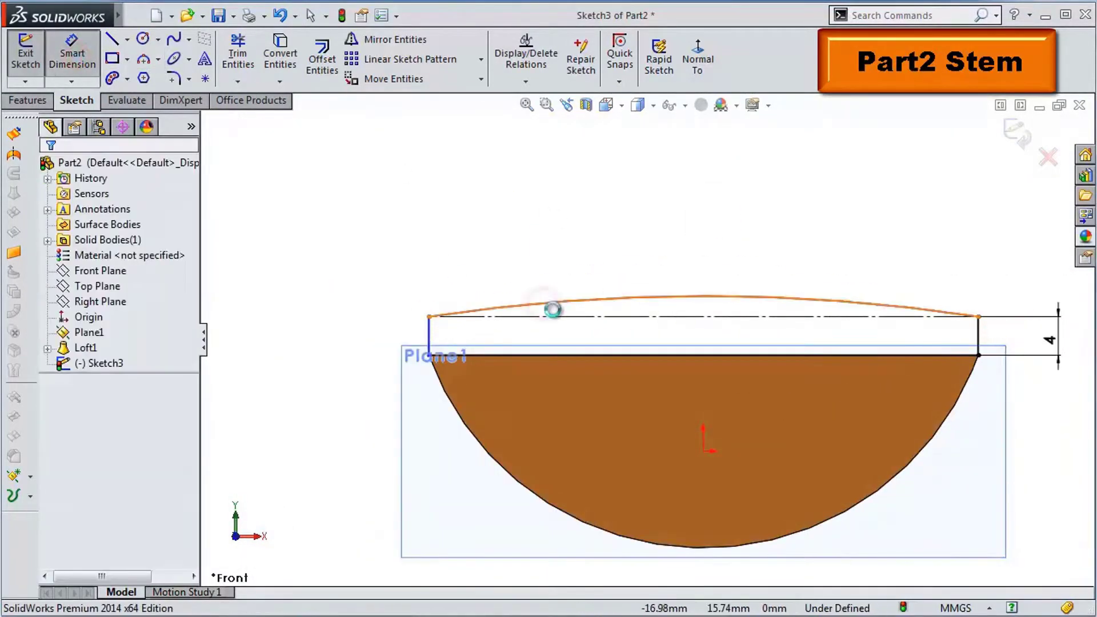
{"action": "left_click", "coordinate": [564, 301]}
{"action": "left_click", "coordinate": [563, 246]}
{"action": "key", "text": "Escape"}
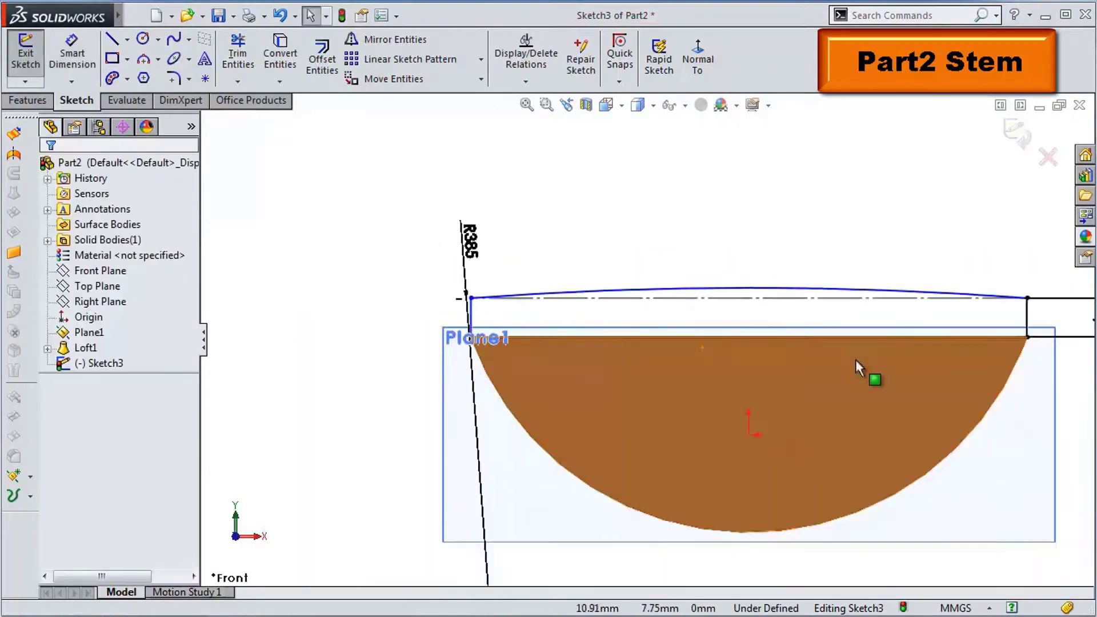
Dimension the fretboard profile 57 wide, exit the sketch, and start a rectangle on Plane1
{"action": "scroll", "coordinate": [863, 367], "scroll_direction": "up", "scroll_amount": 2}
{"action": "left_click", "coordinate": [253, 275]}
{"action": "left_click", "coordinate": [1059, 274]}
{"action": "left_click", "coordinate": [509, 213]}
{"action": "scroll", "coordinate": [509, 213], "scroll_direction": "down", "scroll_amount": 1}
{"action": "left_click", "coordinate": [1021, 142]}
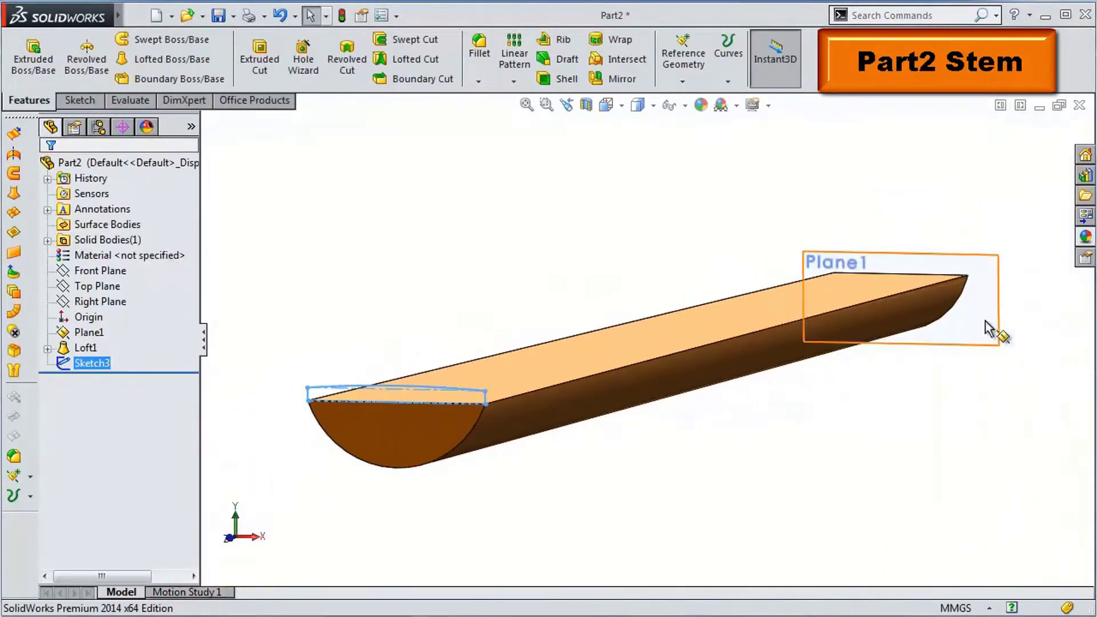
{"action": "left_click", "coordinate": [985, 330]}
{"action": "left_click", "coordinate": [697, 61]}
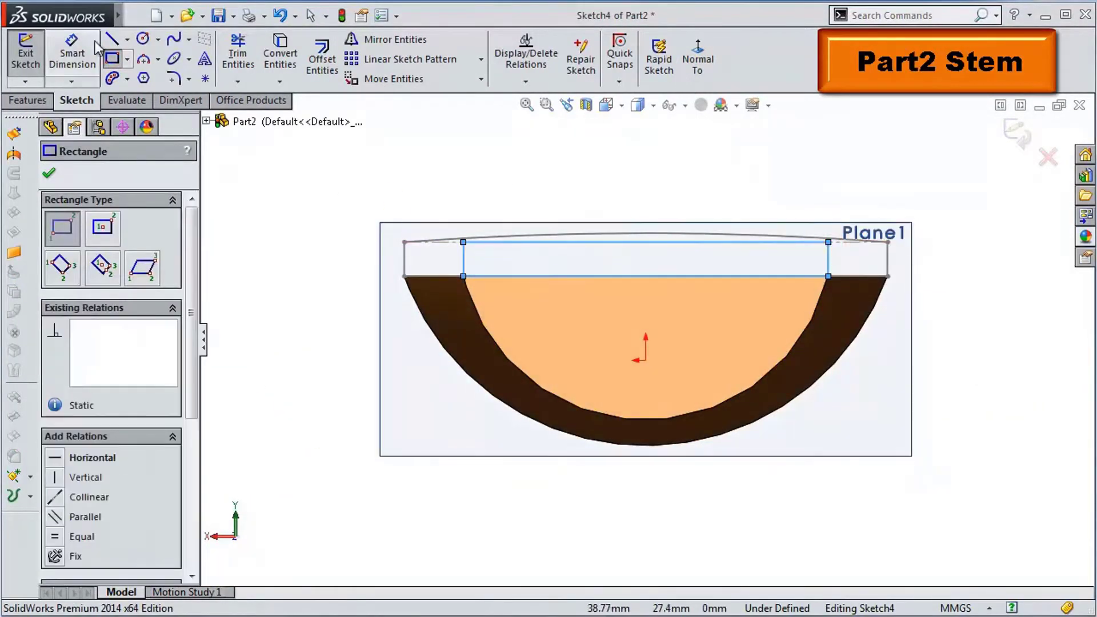
Loft the fretboard, add Plane2 offset 45 mm, and dimension the headstock rectangle 18 high
{"action": "left_click", "coordinate": [143, 58]}
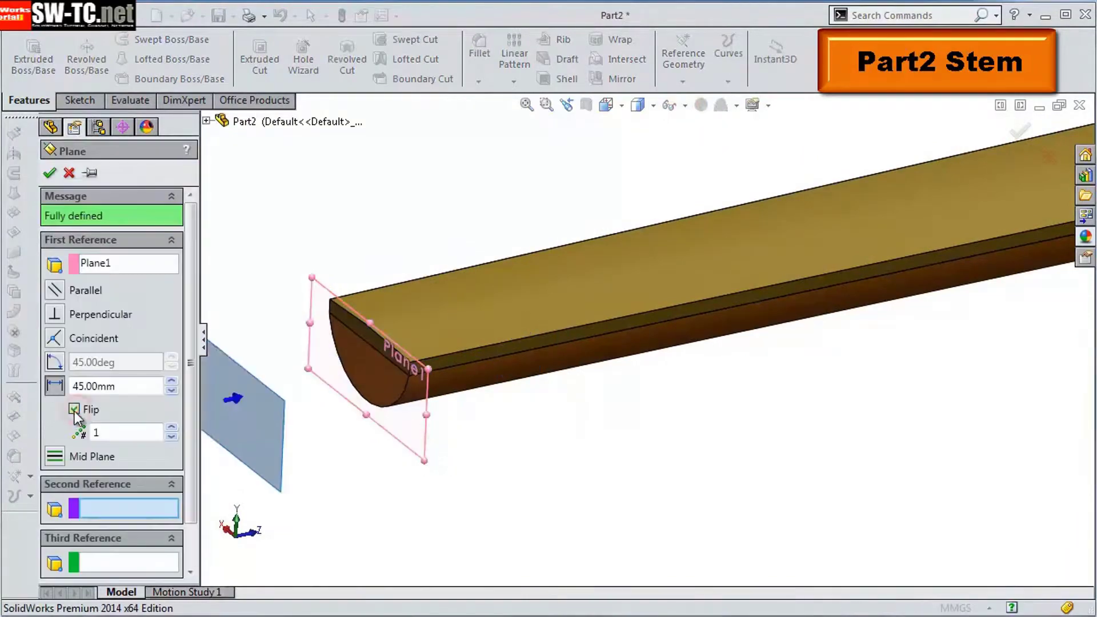
{"action": "left_click", "coordinate": [50, 173]}
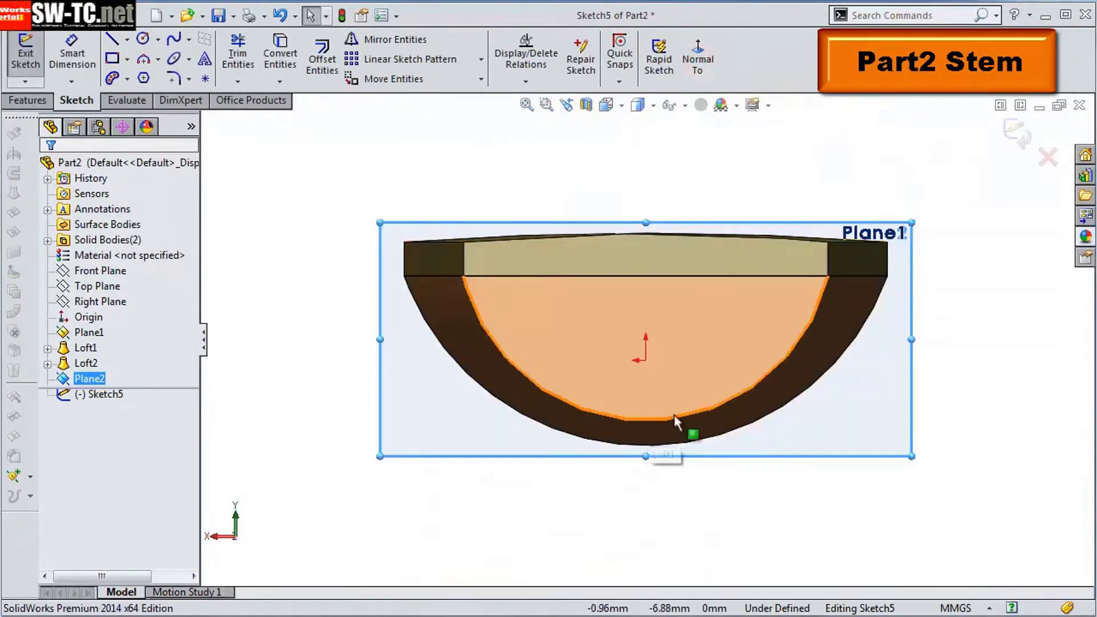
{"action": "left_click", "coordinate": [77, 51]}
{"action": "left_click", "coordinate": [242, 366]}
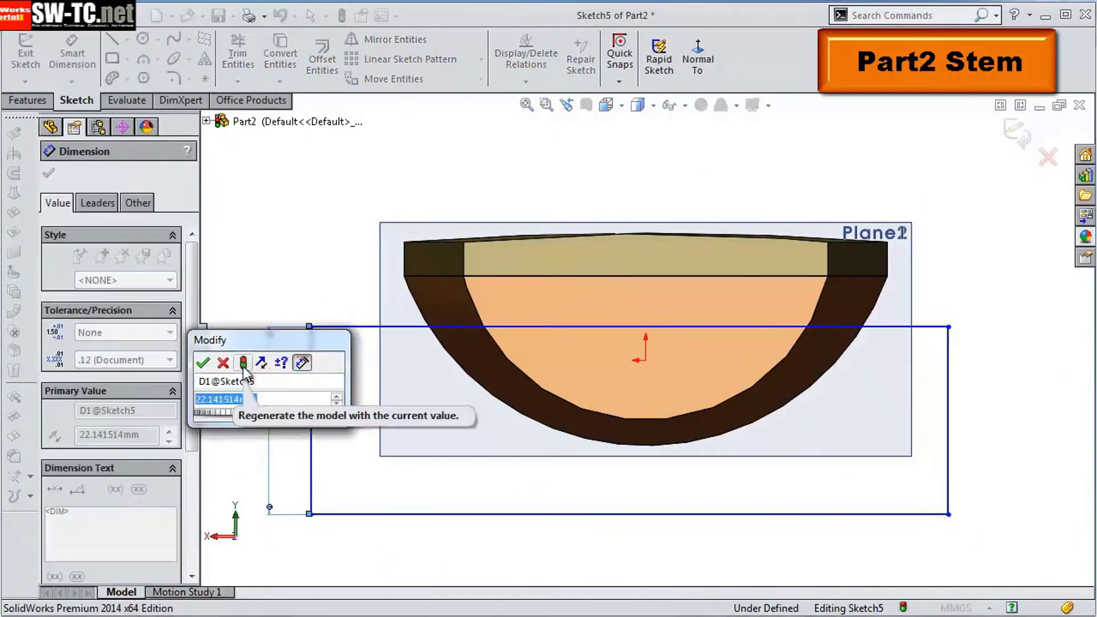
{"action": "type", "text": "18.00mm"}
Give the headstock outline a 4 mm offset, R6 corner fillets and 80 mm width
{"action": "left_click", "coordinate": [971, 291]}
{"action": "type", "text": "4"}
{"action": "left_click", "coordinate": [173, 78]}
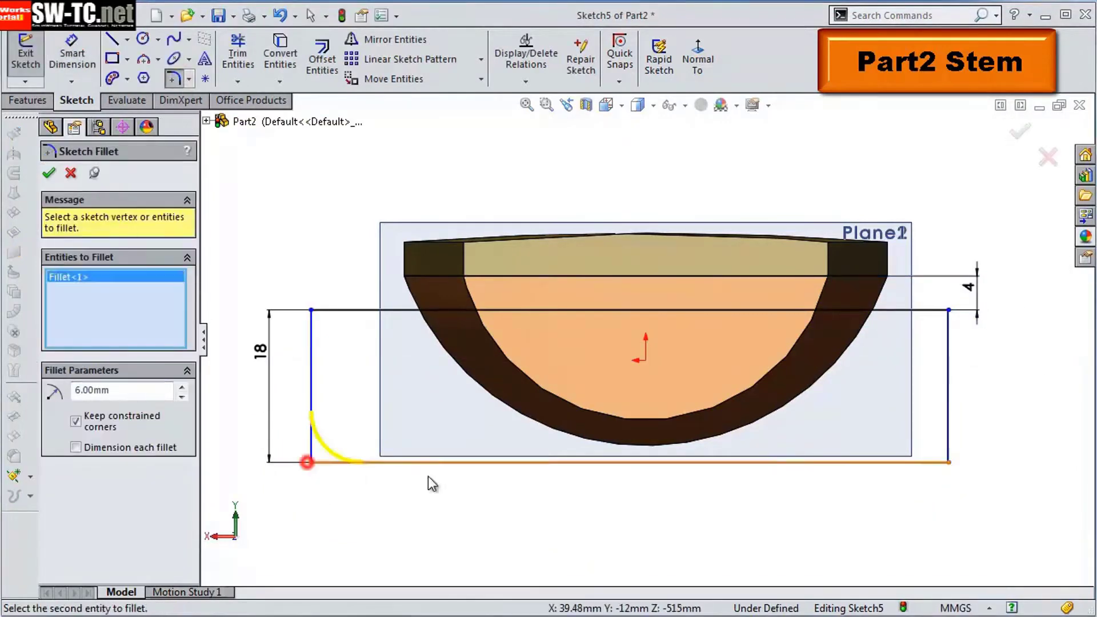
{"action": "left_click", "coordinate": [72, 54]}
{"action": "left_click", "coordinate": [628, 311]}
{"action": "left_click", "coordinate": [554, 168]}
{"action": "type", "text": "80"}
{"action": "key", "text": "Return"}
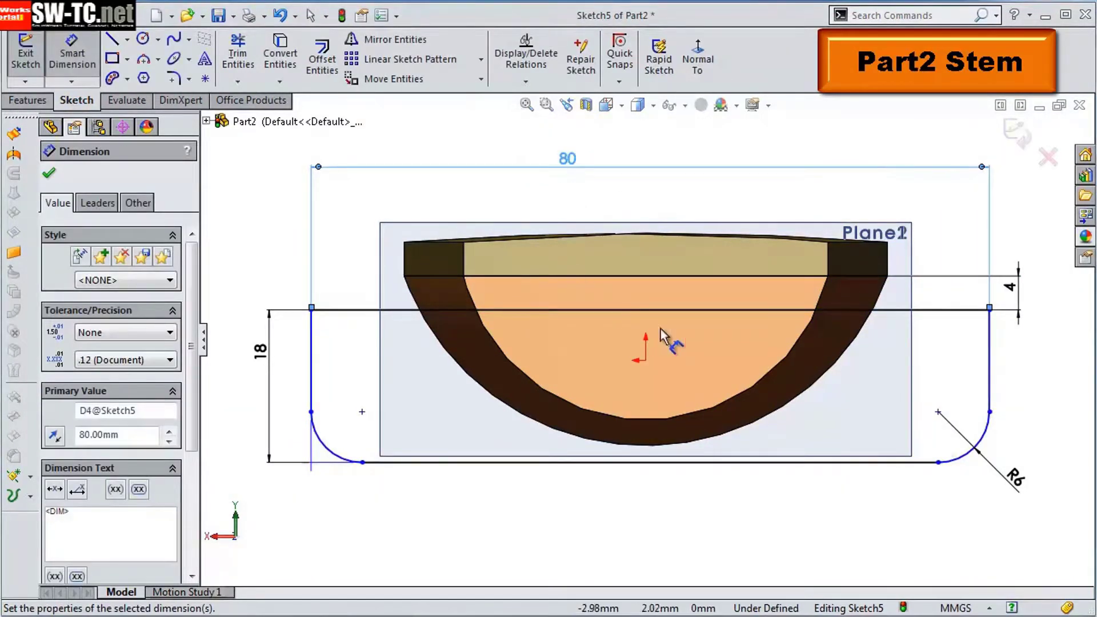
Add a vertical centreline from the origin, close the headstock sketch, and begin filleting an edge
{"action": "left_click", "coordinate": [157, 75]}
{"action": "left_click", "coordinate": [645, 360]}
{"action": "left_click", "coordinate": [646, 213]}
{"action": "left_click", "coordinate": [25, 57]}
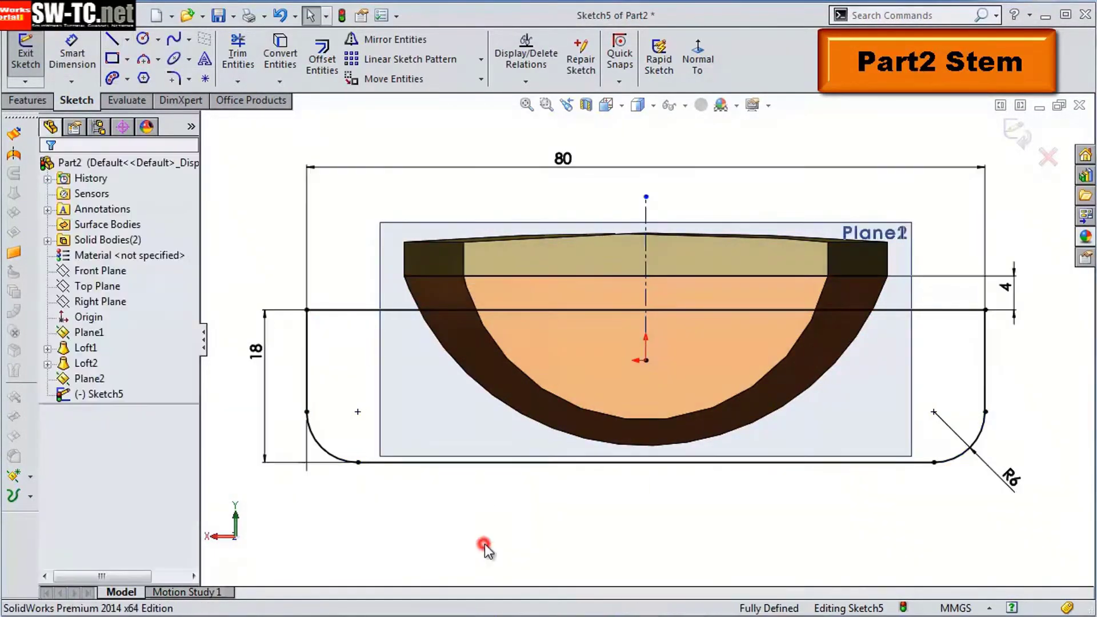
{"action": "left_click", "coordinate": [31, 102]}
{"action": "left_click", "coordinate": [479, 53]}
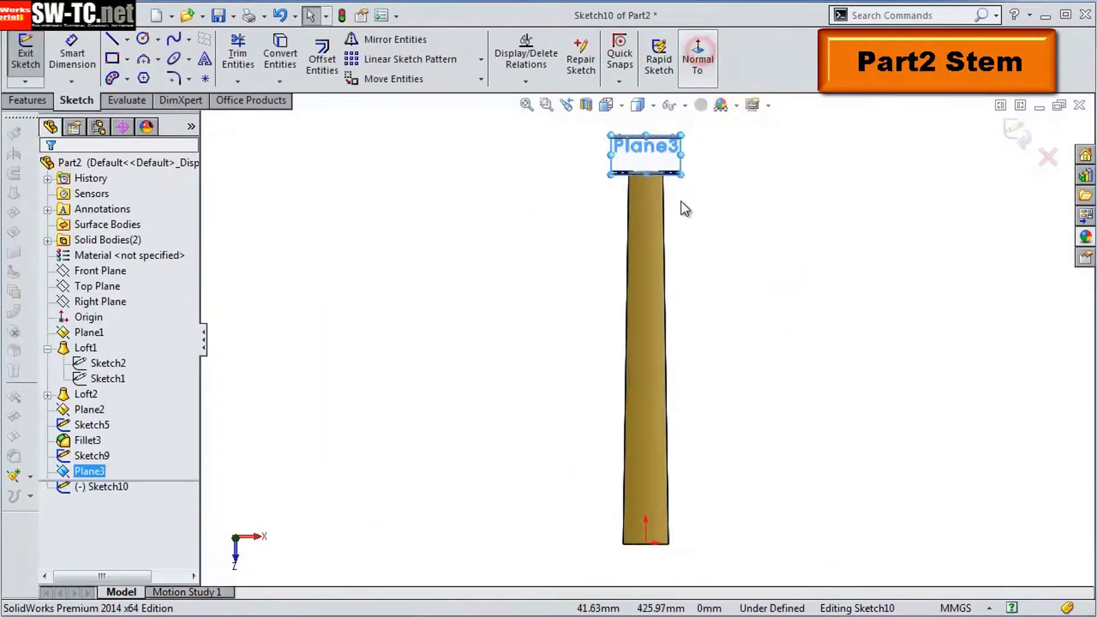
Draw a guide spline on Plane3 starting from the top edge
{"action": "left_click", "coordinate": [173, 38]}
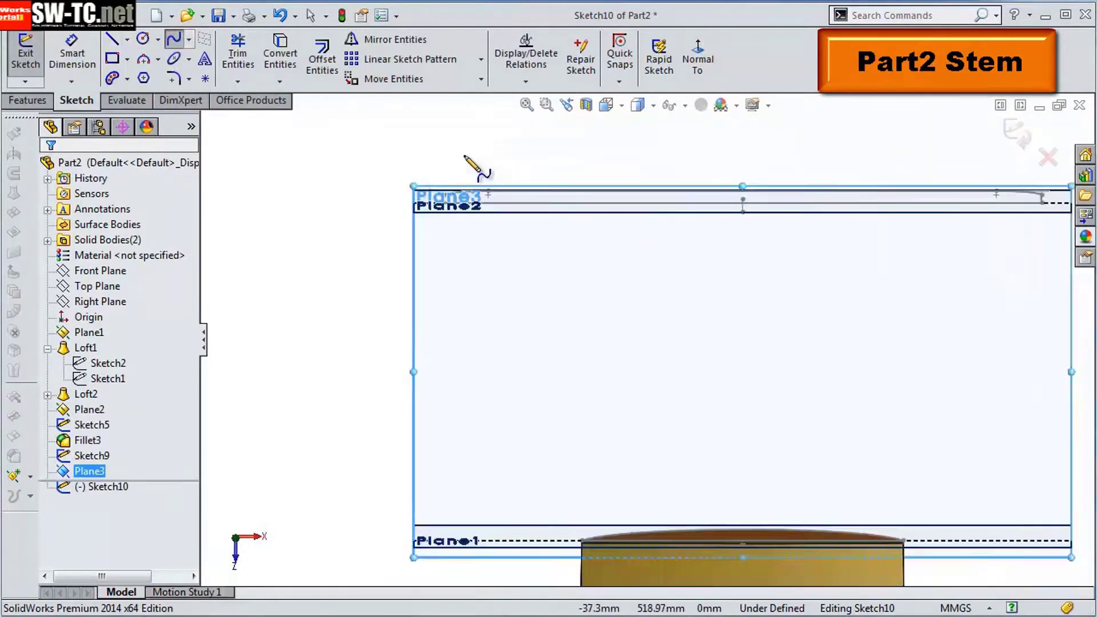
{"action": "scroll", "coordinate": [572, 355], "scroll_direction": "down", "scroll_amount": 2}
{"action": "scroll", "coordinate": [639, 359], "scroll_direction": "up", "scroll_amount": 3}
{"action": "left_click", "coordinate": [638, 359]}
{"action": "scroll", "coordinate": [571, 258], "scroll_direction": "down", "scroll_amount": 3}
{"action": "left_click", "coordinate": [571, 277]}
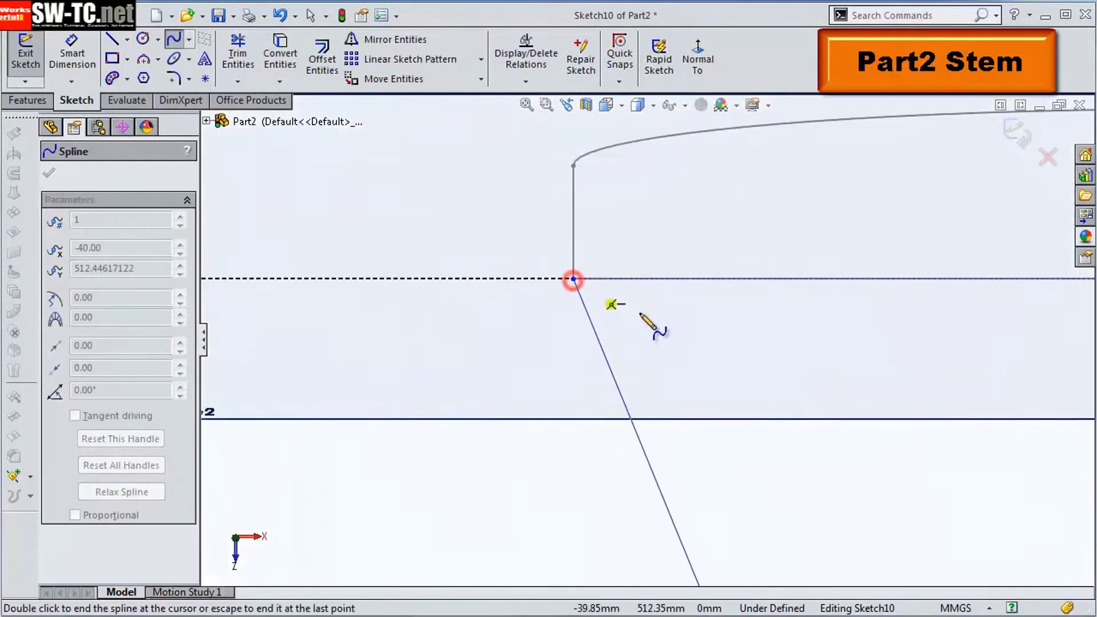
{"action": "scroll", "coordinate": [649, 323], "scroll_direction": "up", "scroll_amount": 4}
{"action": "key", "text": "Escape"}
Draw the second curved guide spline down to the stem's base edge and exit the sketch
{"action": "scroll", "coordinate": [783, 221], "scroll_direction": "up", "scroll_amount": 3}
{"action": "left_click", "coordinate": [762, 237]}
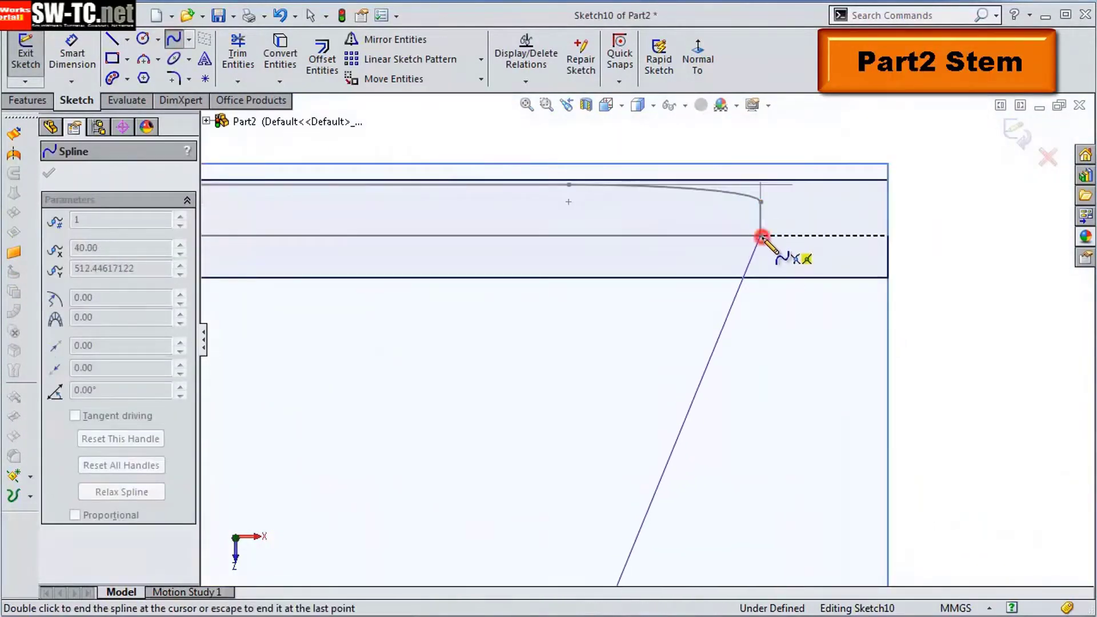
{"action": "scroll", "coordinate": [761, 237], "scroll_direction": "down", "scroll_amount": 3}
{"action": "double_click", "coordinate": [562, 521]}
{"action": "scroll", "coordinate": [563, 521], "scroll_direction": "up", "scroll_amount": 1}
{"action": "left_click", "coordinate": [652, 419]}
{"action": "left_click", "coordinate": [48, 173]}
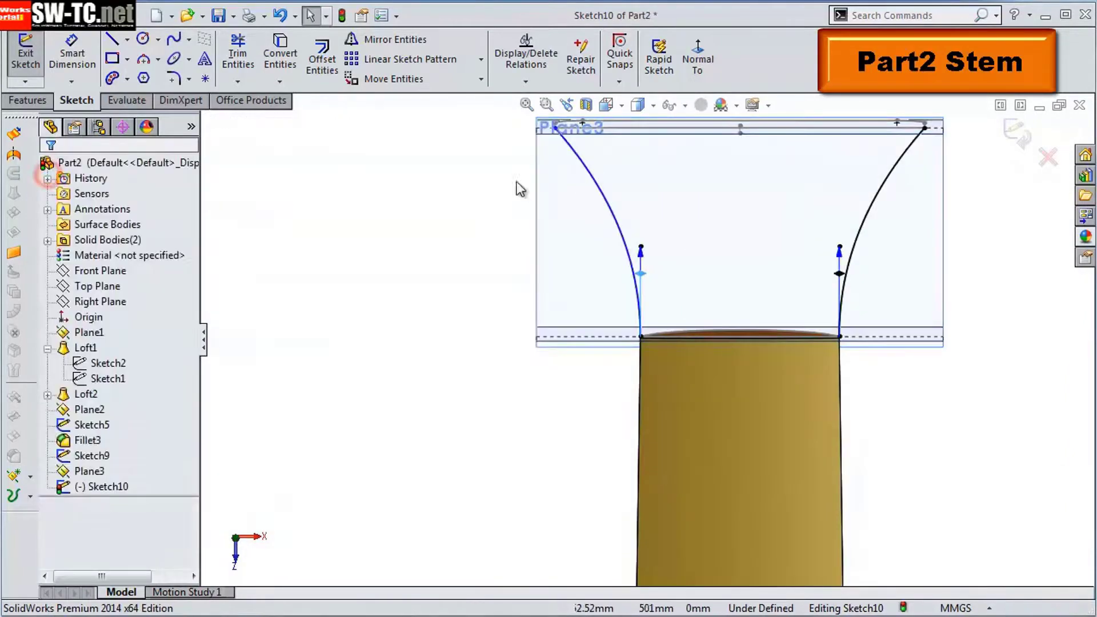
{"action": "left_click", "coordinate": [1015, 132]}
Loft between Sketch9 and Sketch5 using both guide curves to flare the stem end
{"action": "mouse_move", "coordinate": [711, 355]}
{"action": "middle_mouse_down"}
{"action": "mouse_move", "coordinate": [722, 342]}
{"action": "mouse_move", "coordinate": [832, 361]}
{"action": "middle_mouse_up"}
{"action": "scroll", "coordinate": [722, 342], "scroll_direction": "up", "scroll_amount": 5}
{"action": "scroll", "coordinate": [903, 383], "scroll_direction": "up", "scroll_amount": 3}
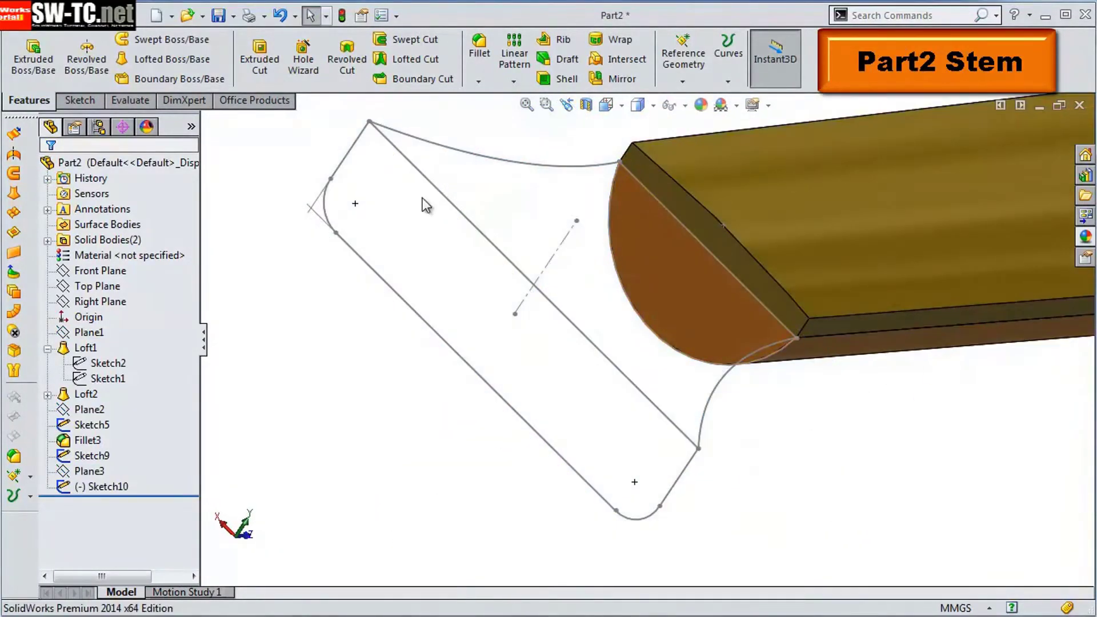
{"action": "left_click", "coordinate": [171, 59]}
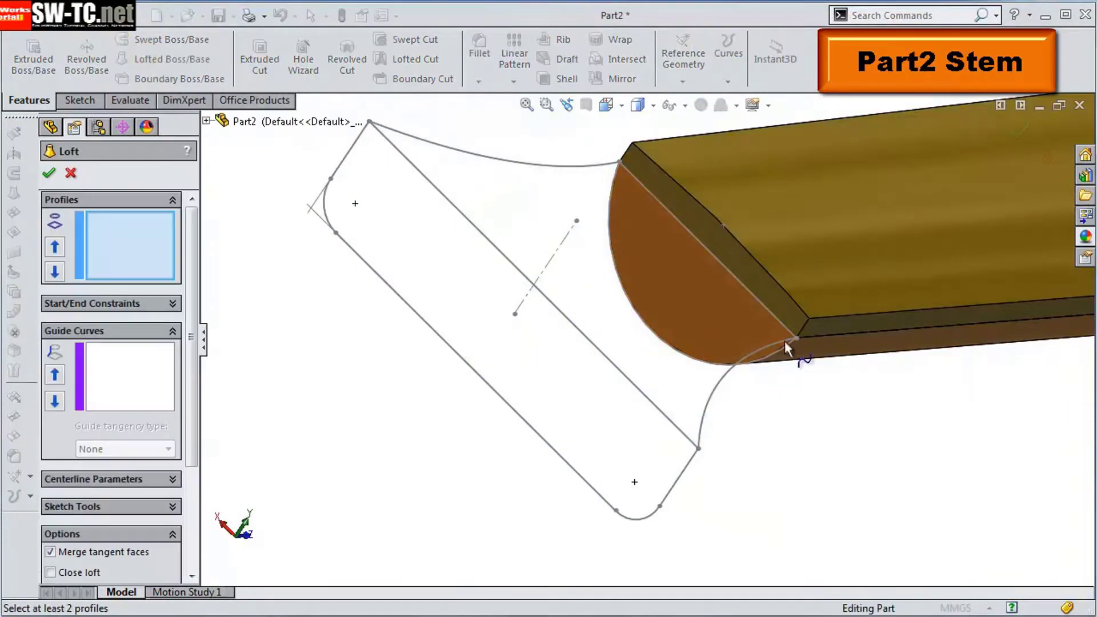
{"action": "left_click", "coordinate": [533, 165]}
{"action": "key", "text": "Return"}
Begin a new reference plane based on the stem's end face
{"action": "mouse_move", "coordinate": [532, 169]}
{"action": "middle_mouse_down"}
{"action": "mouse_move", "coordinate": [619, 225]}
{"action": "mouse_move", "coordinate": [642, 208]}
{"action": "middle_mouse_up"}
{"action": "left_click", "coordinate": [642, 208]}
{"action": "left_click", "coordinate": [130, 387]}
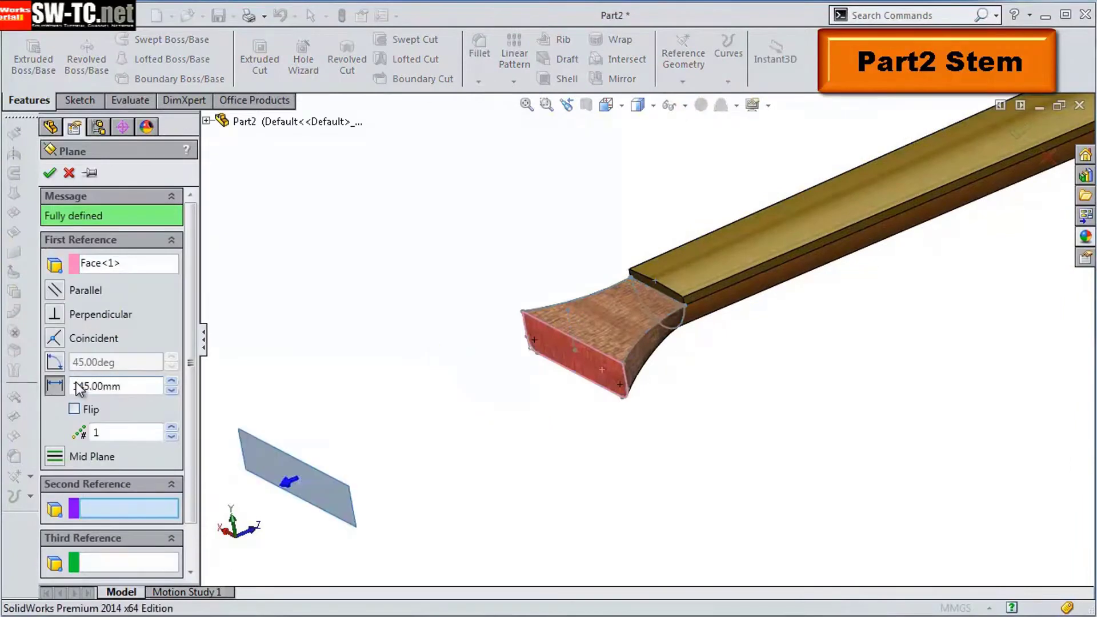
Draw a rectangle with a vertical centerline and make it symmetric about it
{"action": "left_click", "coordinate": [1027, 548]}
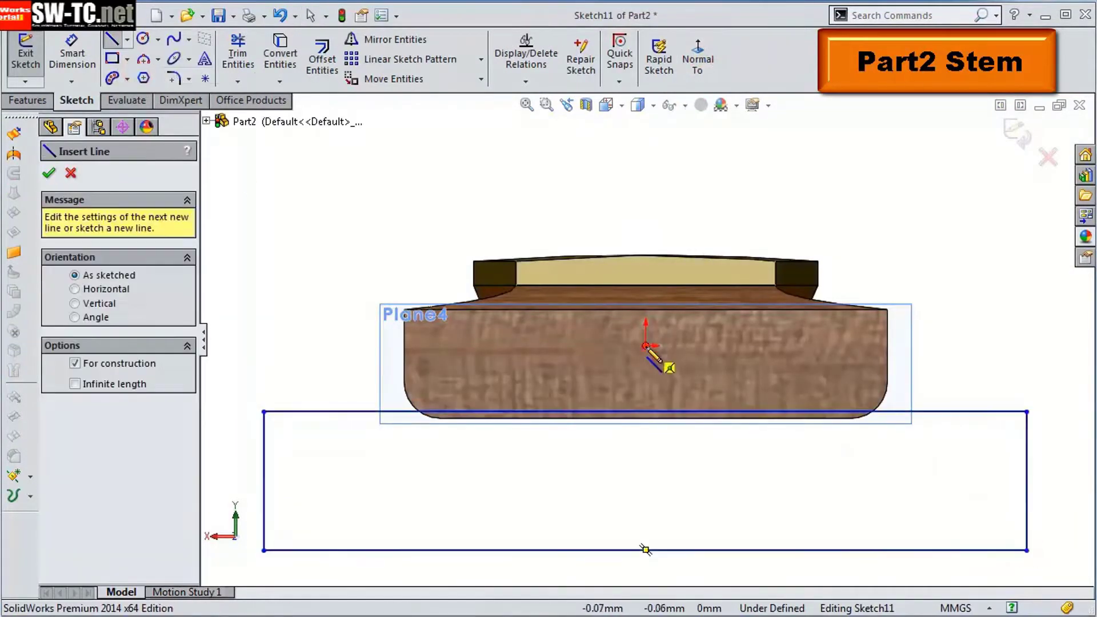
{"action": "left_click", "coordinate": [646, 547]}
{"action": "left_click", "coordinate": [644, 186]}
{"action": "key", "text": "Escape"}
{"action": "scroll", "coordinate": [800, 389], "scroll_direction": "down", "scroll_amount": 3}
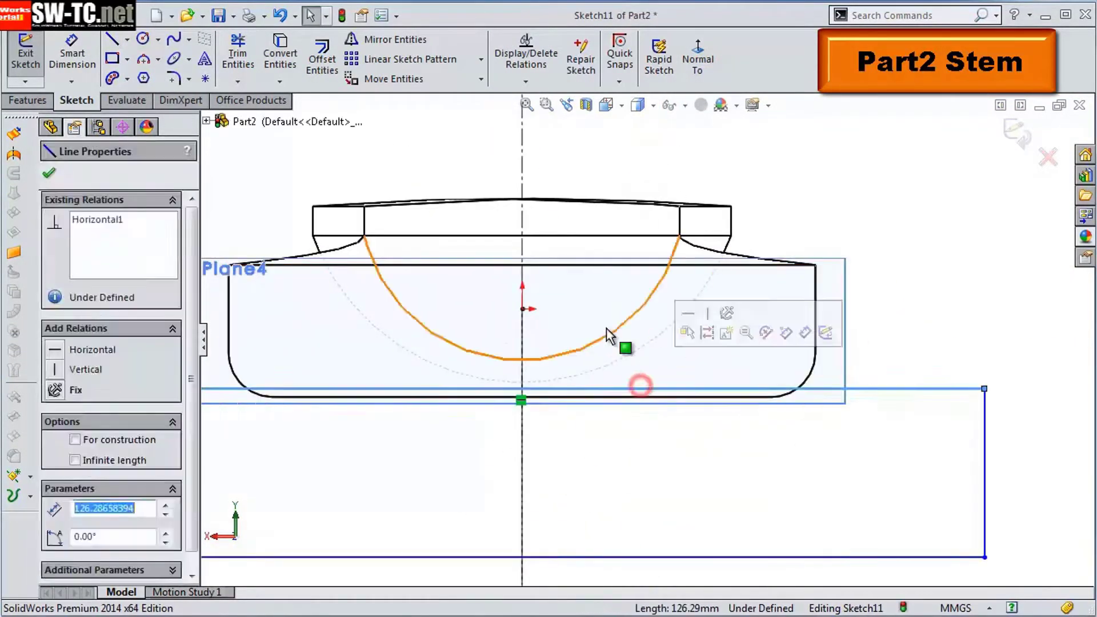
{"action": "scroll", "coordinate": [648, 280], "scroll_direction": "up", "scroll_amount": 2}
{"action": "left_click", "coordinate": [881, 394]}
{"action": "left_click", "coordinate": [559, 331], "text": "ctrl"}
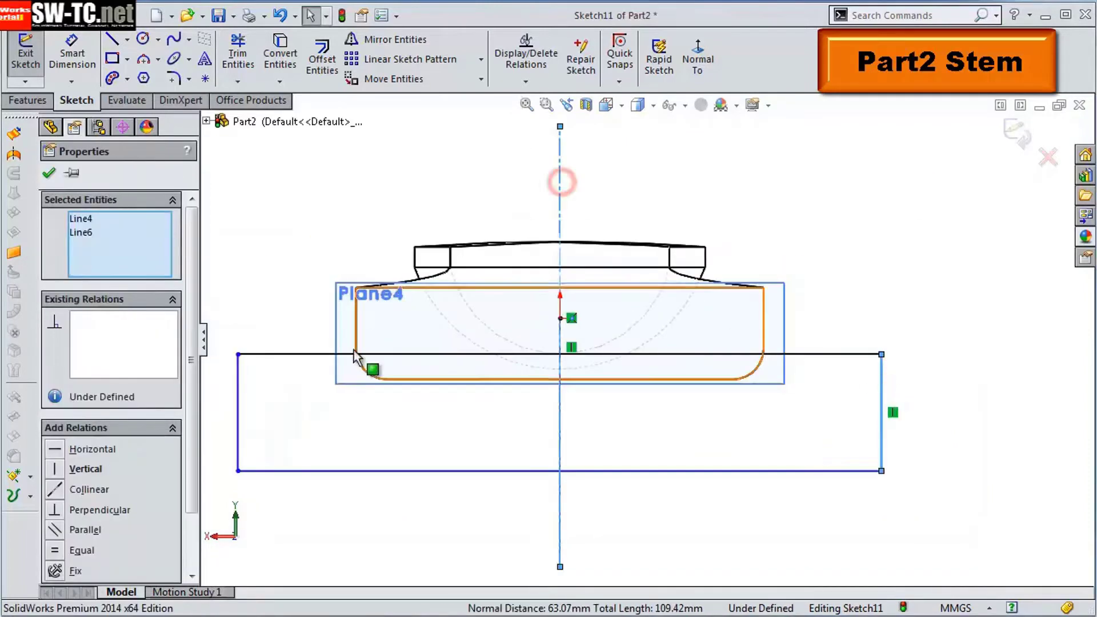
{"action": "left_click", "coordinate": [48, 175]}
Dimension the rectangle 87 wide by 18 high, round its corners, and exit the sketch
{"action": "left_click", "coordinate": [72, 53]}
{"action": "left_click", "coordinate": [559, 471]}
{"action": "type", "text": "87"}
{"action": "left_click", "coordinate": [865, 400]}
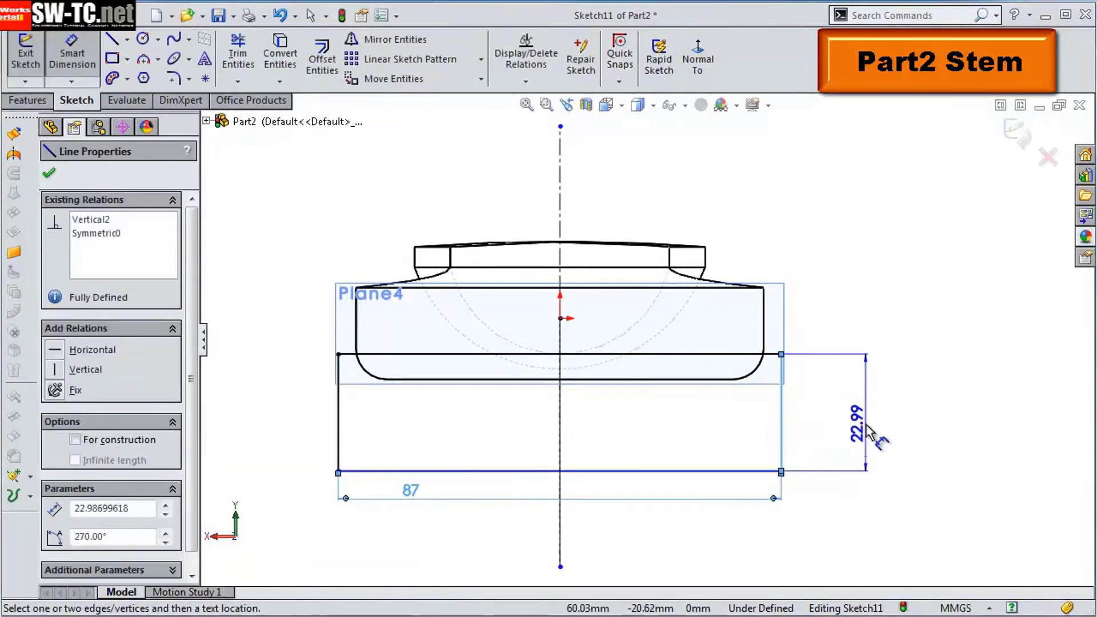
{"action": "type", "text": "18"}
{"action": "left_click", "coordinate": [172, 79]}
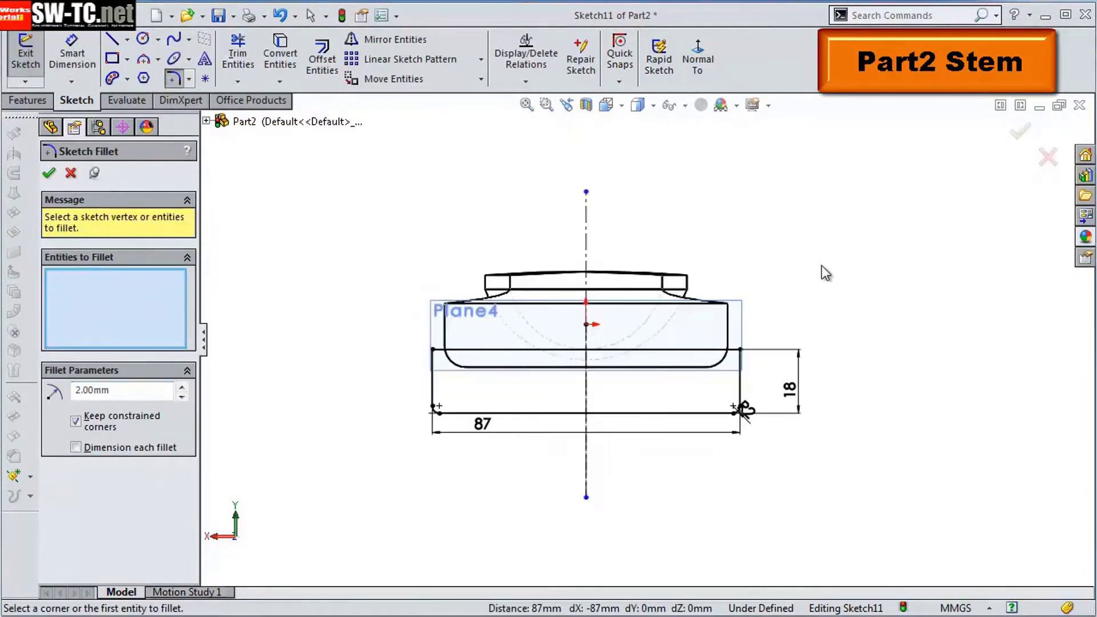
{"action": "key", "text": "Escape"}
{"action": "middle_click_drag", "start_coordinate": [825, 273], "coordinate": [595, 372]}
{"action": "left_click", "coordinate": [20, 101]}
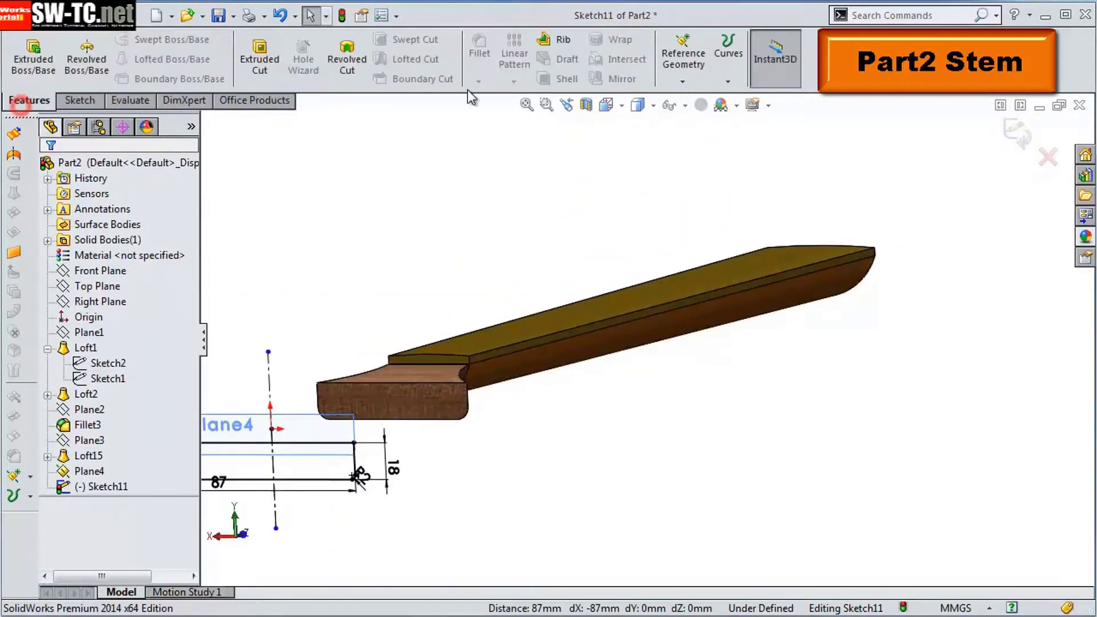
Create the reference plane Plane5
{"action": "left_click", "coordinate": [678, 84]}
{"action": "left_click", "coordinate": [335, 446]}
{"action": "left_click", "coordinate": [49, 171]}
{"action": "scroll", "coordinate": [497, 285], "scroll_direction": "down", "scroll_amount": 3}
{"action": "left_click", "coordinate": [497, 286]}
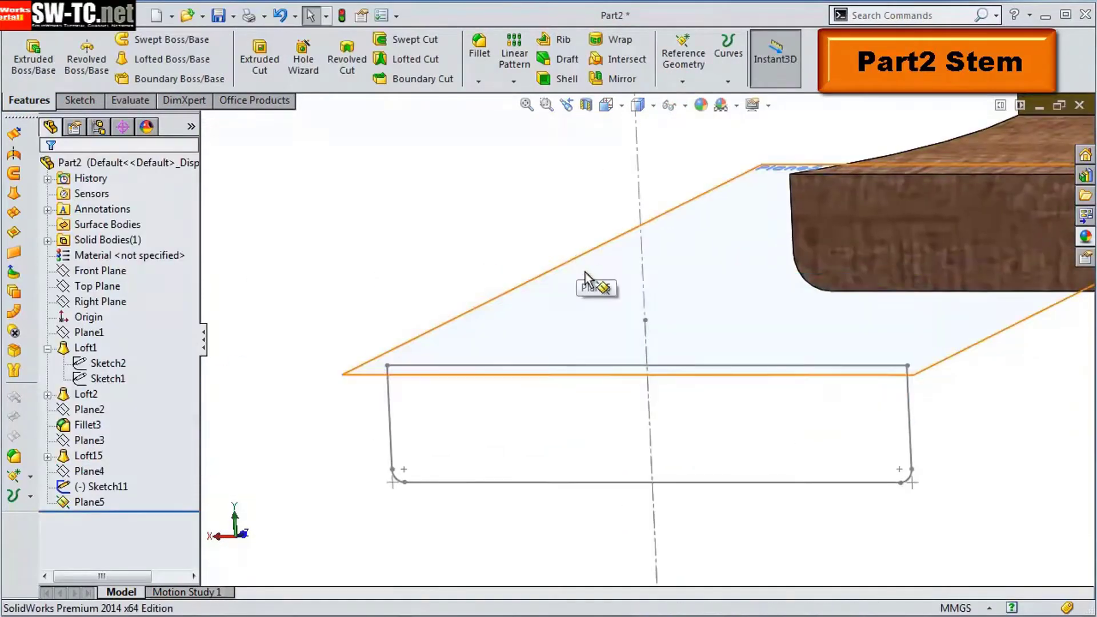
Start a sketch on Plane5 with a horizontal construction centerline
{"action": "left_click", "coordinate": [585, 273]}
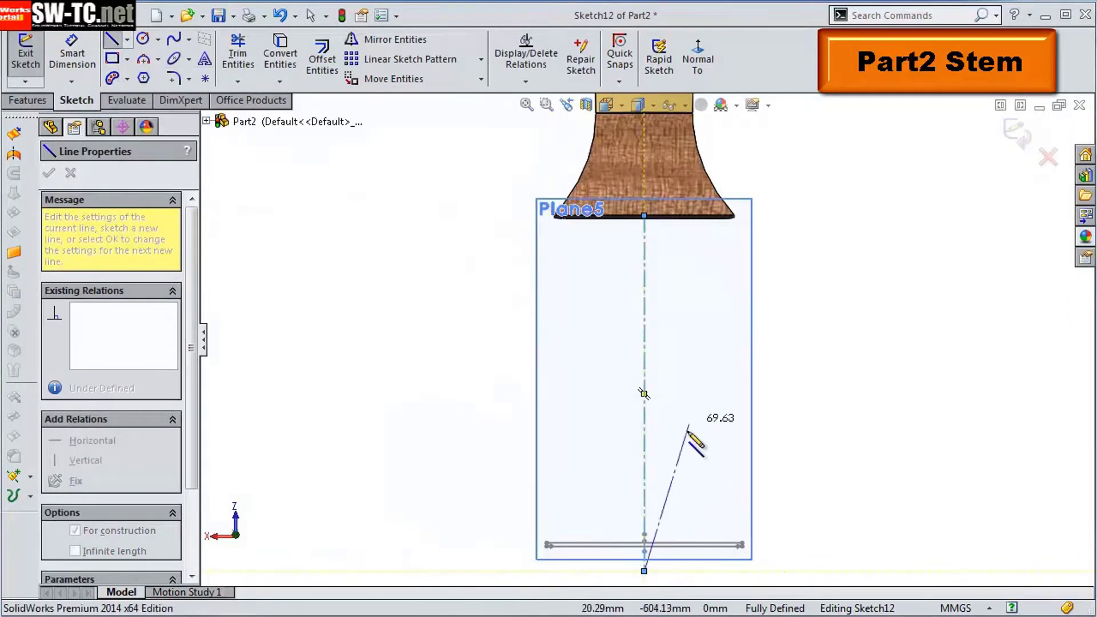
{"action": "key", "text": "Escape"}
{"action": "scroll", "coordinate": [657, 468], "scroll_direction": "down", "scroll_amount": 4}
{"action": "left_click", "coordinate": [629, 486]}
{"action": "key", "text": "Escape"}
{"action": "scroll", "coordinate": [597, 548], "scroll_direction": "up", "scroll_amount": 5}
{"action": "left_click", "coordinate": [129, 39]}
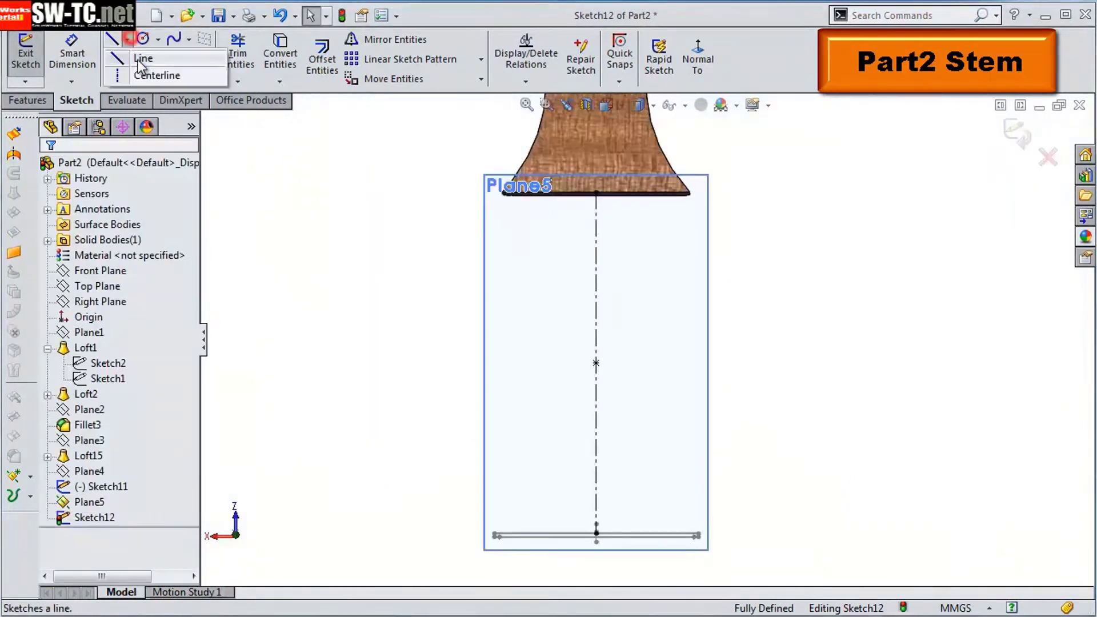
{"action": "key", "text": "Escape"}
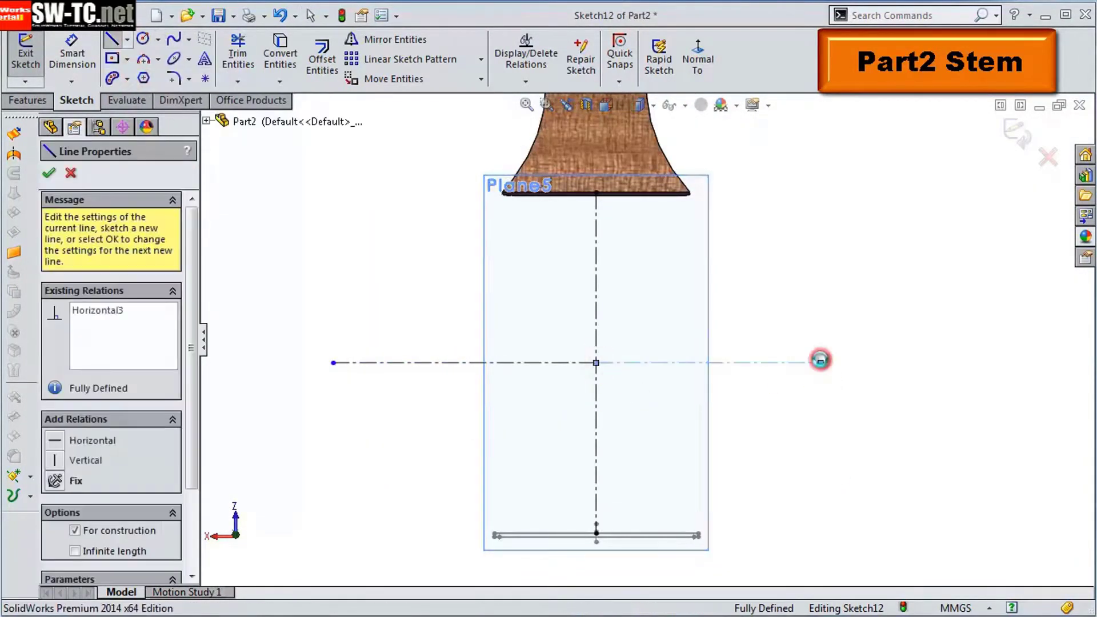
{"action": "key", "text": "Escape"}
Draw left and right guide splines between Plane5's corners and the base line
{"action": "left_click", "coordinate": [189, 39]}
{"action": "scroll", "coordinate": [628, 343], "scroll_direction": "down", "scroll_amount": 3}
{"action": "scroll", "coordinate": [628, 342], "scroll_direction": "up", "scroll_amount": 3}
{"action": "left_click", "coordinate": [615, 316]}
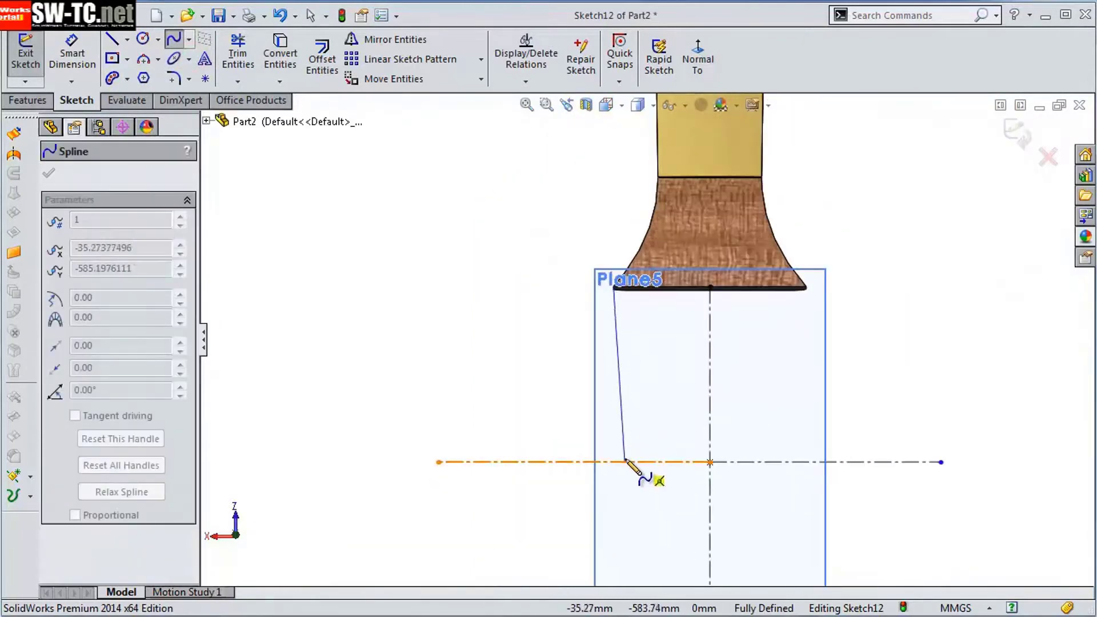
{"action": "double_click", "coordinate": [559, 538]}
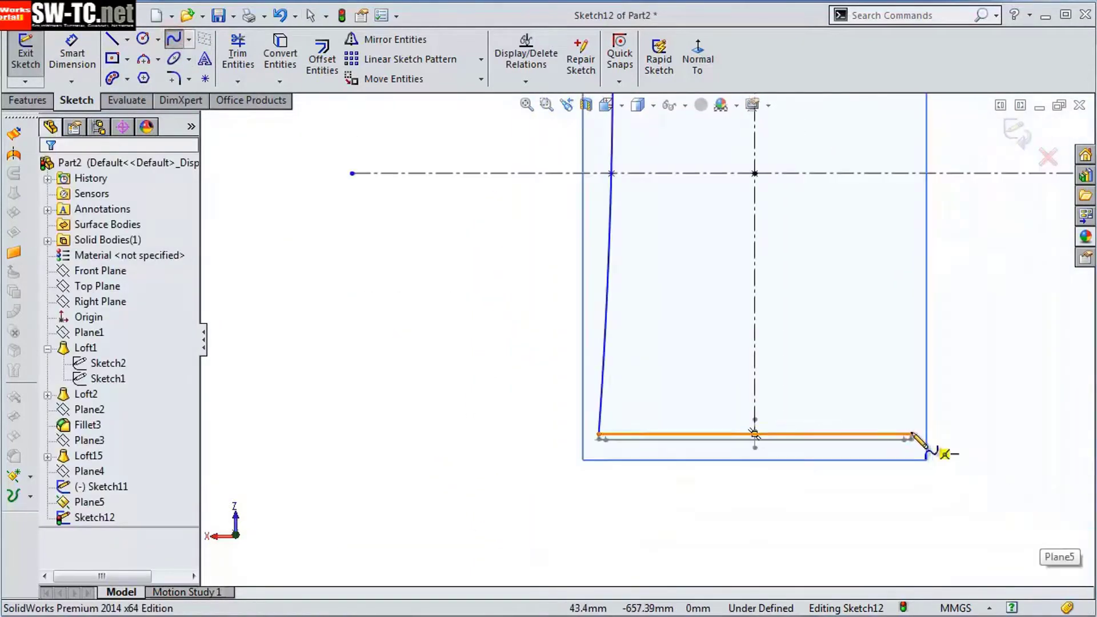
{"action": "left_click", "coordinate": [912, 435]}
{"action": "scroll", "coordinate": [737, 213], "scroll_direction": "down", "scroll_amount": 3}
{"action": "double_click", "coordinate": [704, 300]}
{"action": "scroll", "coordinate": [704, 299], "scroll_direction": "up", "scroll_amount": 3}
{"action": "left_click", "coordinate": [524, 362]}
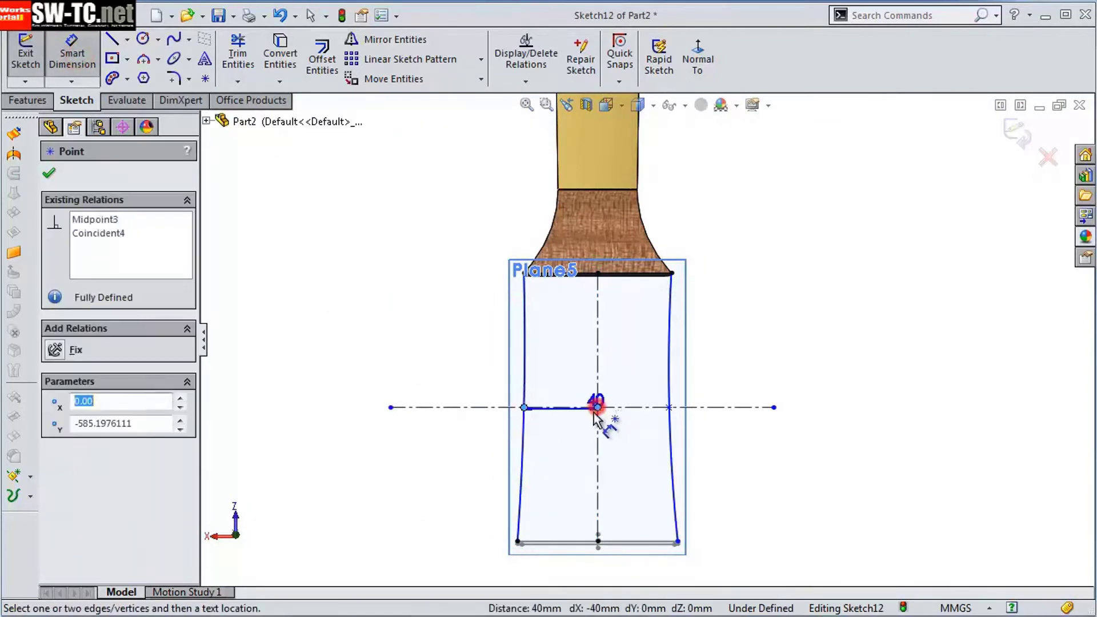
Dimension both splines 35 from the centerline
{"action": "left_click", "coordinate": [536, 445]}
{"action": "type", "text": "35"}
{"action": "key", "text": "Return"}
{"action": "left_click", "coordinate": [667, 416]}
{"action": "key", "text": "Return"}
{"action": "scroll", "coordinate": [671, 330], "scroll_direction": "down", "scroll_amount": 2}
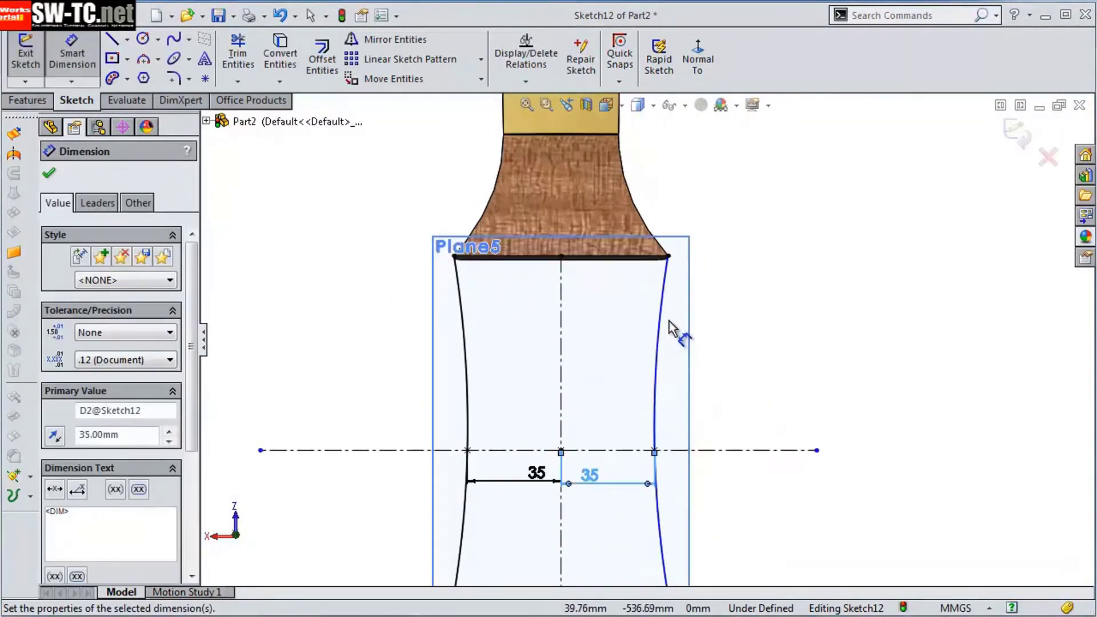
Replace the right spline with a new one from top corner to base, dimensioned 35
{"action": "left_click", "coordinate": [661, 453]}
{"action": "key", "text": "Delete"}
{"action": "left_click", "coordinate": [174, 38]}
{"action": "left_click", "coordinate": [667, 253]}
{"action": "scroll", "coordinate": [666, 494], "scroll_direction": "up", "scroll_amount": 2}
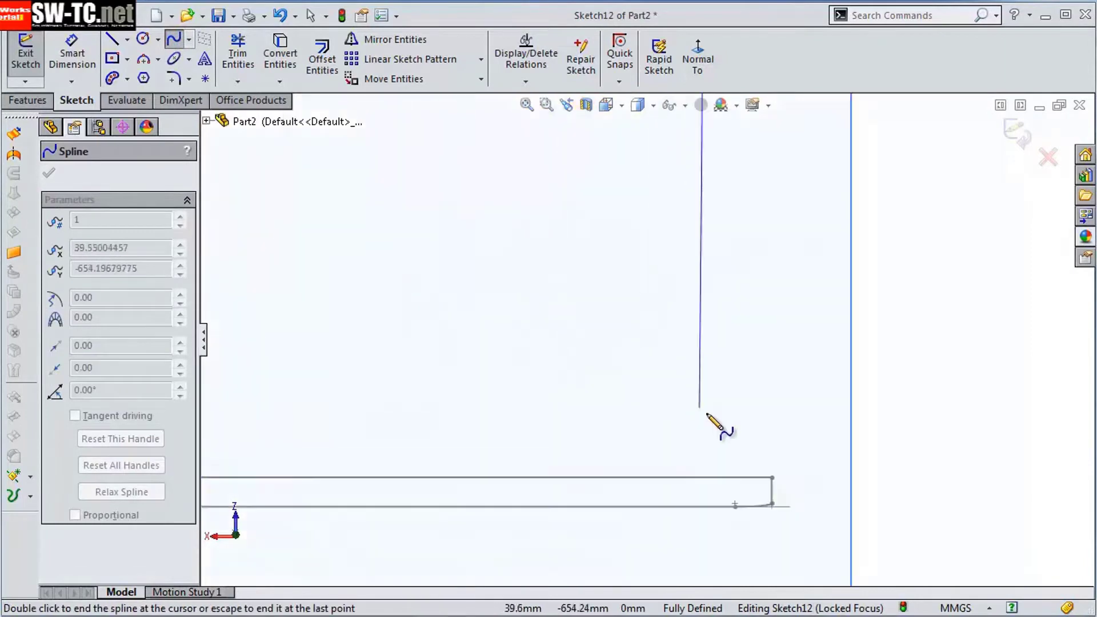
{"action": "double_click", "coordinate": [773, 478]}
{"action": "left_click", "coordinate": [654, 320]}
{"action": "left_click", "coordinate": [571, 361]}
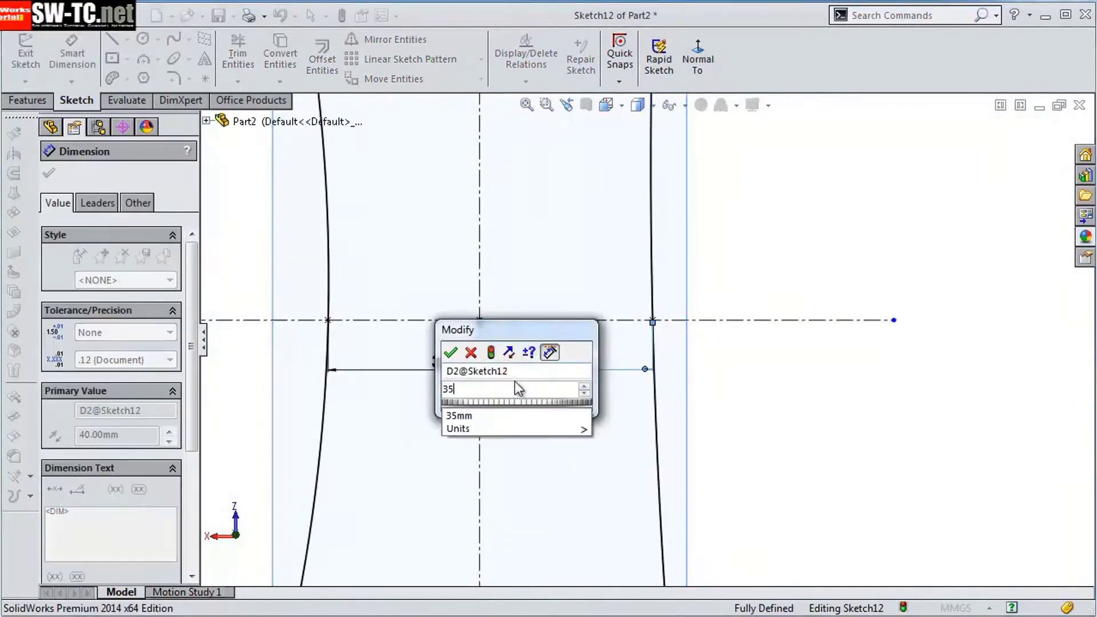
{"action": "type", "text": "35"}
{"action": "key", "text": "Return"}
Loft from the stem end face to the rectangle along both guide splines, without merging
{"action": "left_click", "coordinate": [25, 54]}
{"action": "mouse_move", "coordinate": [571, 342]}
{"action": "middle_mouse_down"}
{"action": "mouse_move", "coordinate": [480, 327]}
{"action": "mouse_move", "coordinate": [319, 166]}
{"action": "middle_mouse_up"}
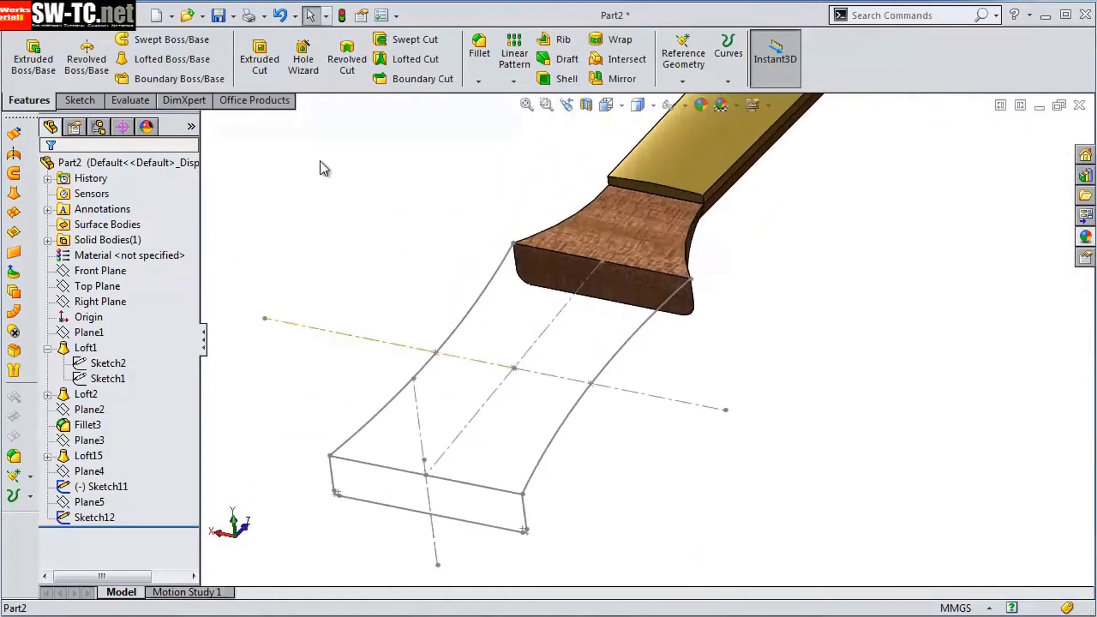
{"action": "left_click", "coordinate": [171, 59]}
{"action": "left_click", "coordinate": [603, 280]}
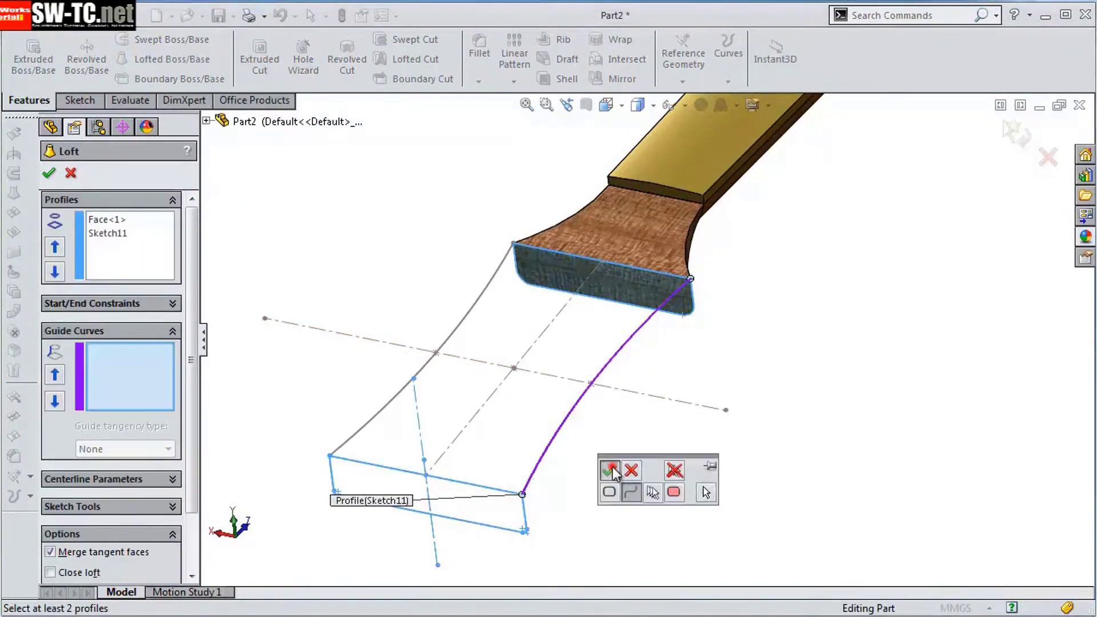
{"action": "left_click", "coordinate": [48, 172]}
{"action": "left_click", "coordinate": [89, 502]}
{"action": "left_click", "coordinate": [80, 458]}
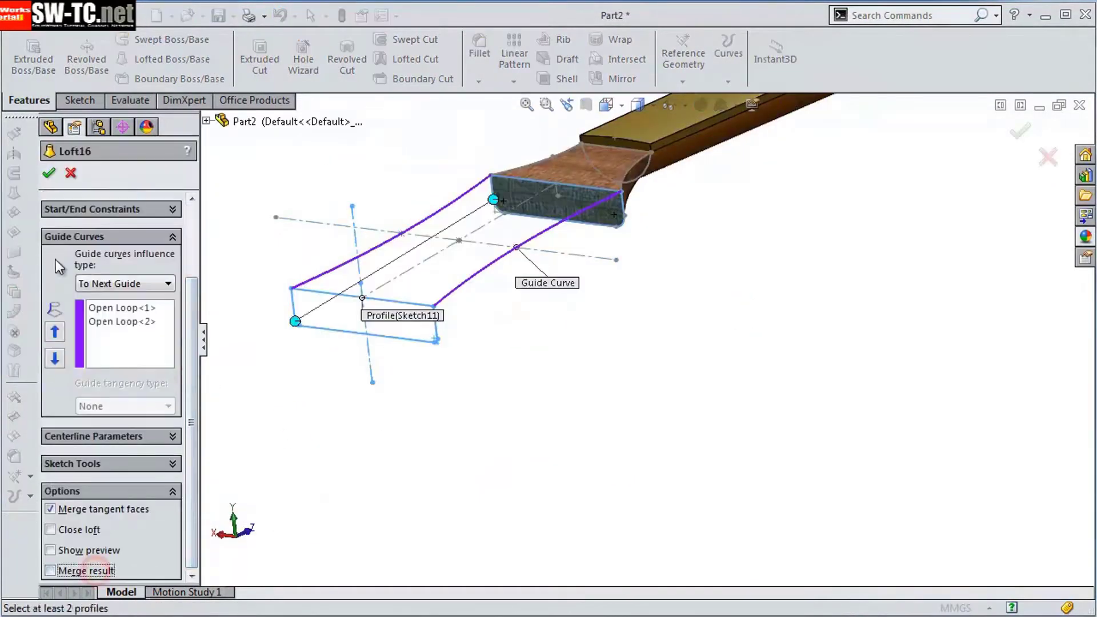
{"action": "left_click", "coordinate": [48, 173]}
Open a new sketch on the headstock's face
{"action": "mouse_move", "coordinate": [814, 484]}
{"action": "middle_mouse_down"}
{"action": "mouse_move", "coordinate": [827, 458]}
{"action": "mouse_move", "coordinate": [715, 228]}
{"action": "mouse_move", "coordinate": [644, 164]}
{"action": "mouse_move", "coordinate": [713, 466]}
{"action": "middle_mouse_up"}
{"action": "left_click", "coordinate": [756, 371]}
{"action": "left_click", "coordinate": [755, 350]}
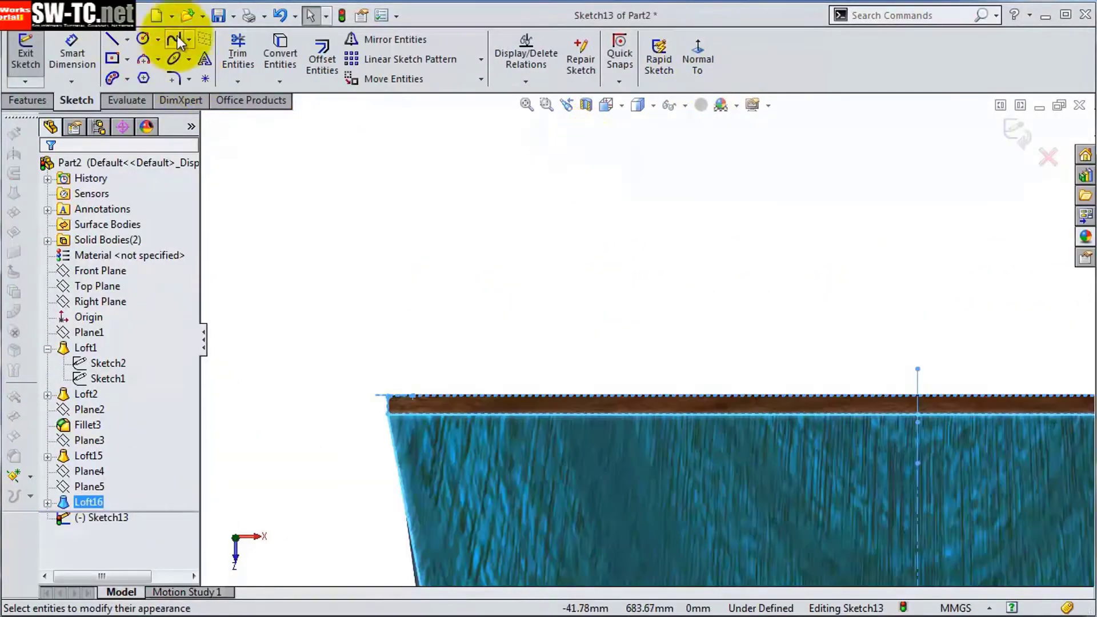
Sketch a rectangle across the headstock with a 15 height
{"action": "left_click", "coordinate": [112, 58]}
{"action": "left_click", "coordinate": [517, 342]}
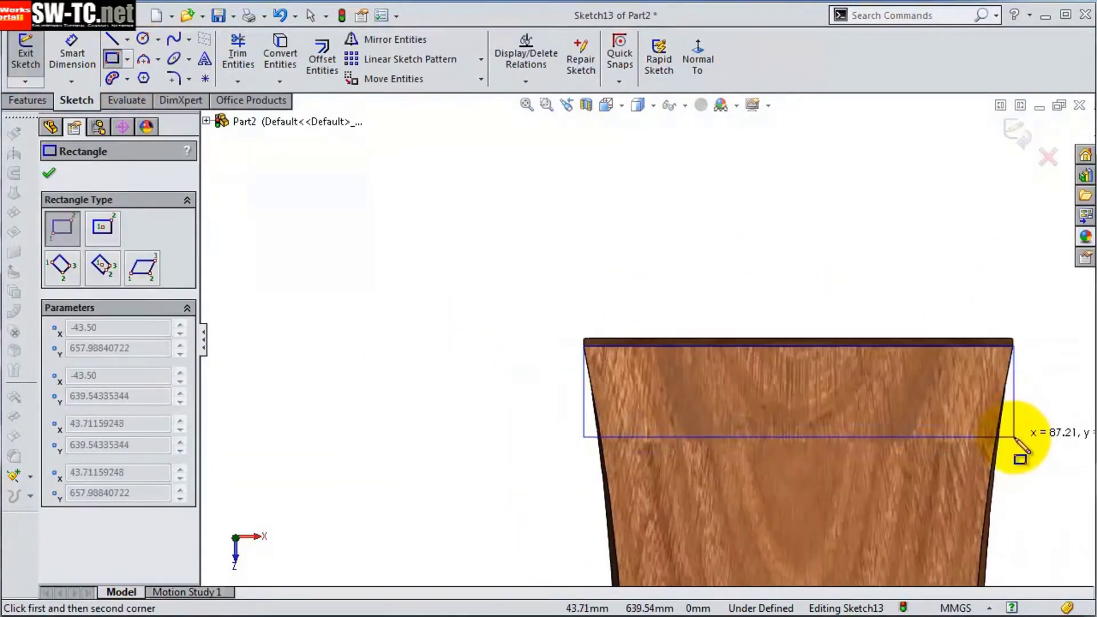
{"action": "left_click", "coordinate": [72, 54]}
{"action": "left_click", "coordinate": [588, 404]}
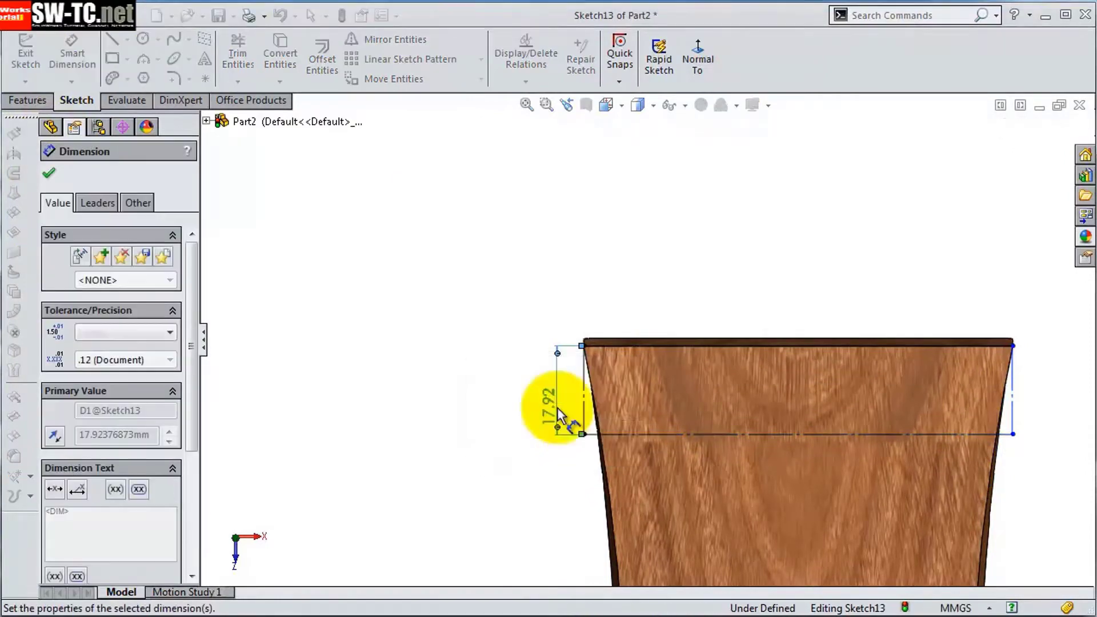
{"action": "scroll", "coordinate": [773, 314], "scroll_direction": "up", "scroll_amount": 5}
{"action": "left_click", "coordinate": [811, 287]}
{"action": "type", "text": "15"}
{"action": "key", "text": "Return"}
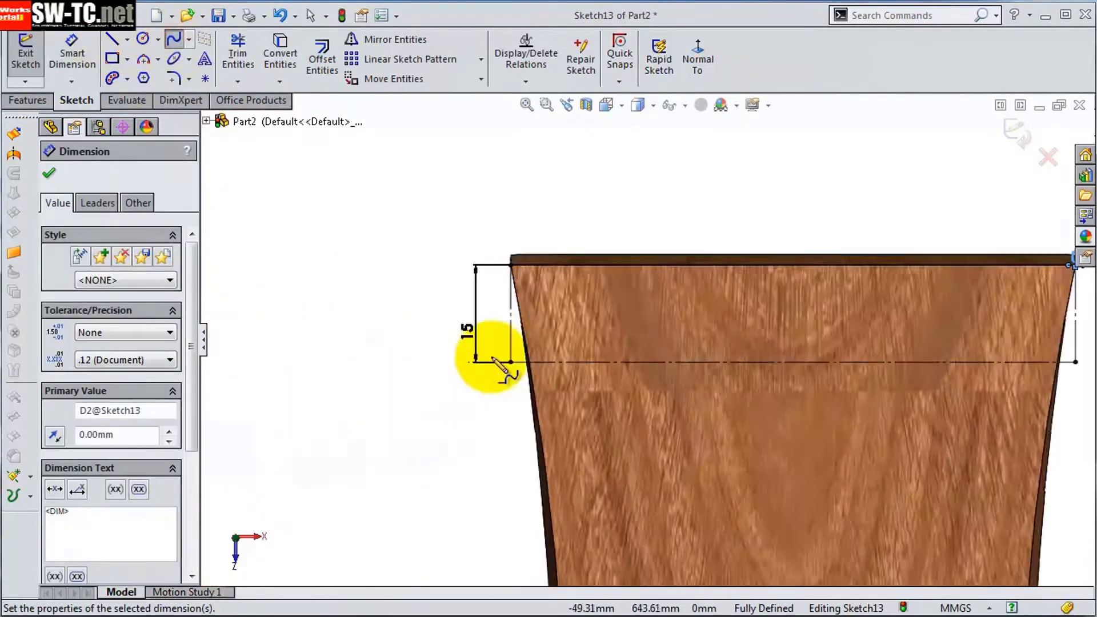
Add a spline curve from the left corner to the top and right edges
{"action": "left_click", "coordinate": [174, 39]}
{"action": "left_click", "coordinate": [521, 362]}
{"action": "double_click", "coordinate": [861, 246]}
{"action": "scroll", "coordinate": [979, 367], "scroll_direction": "down", "scroll_amount": 3}
{"action": "scroll", "coordinate": [902, 334], "scroll_direction": "up", "scroll_amount": 2}
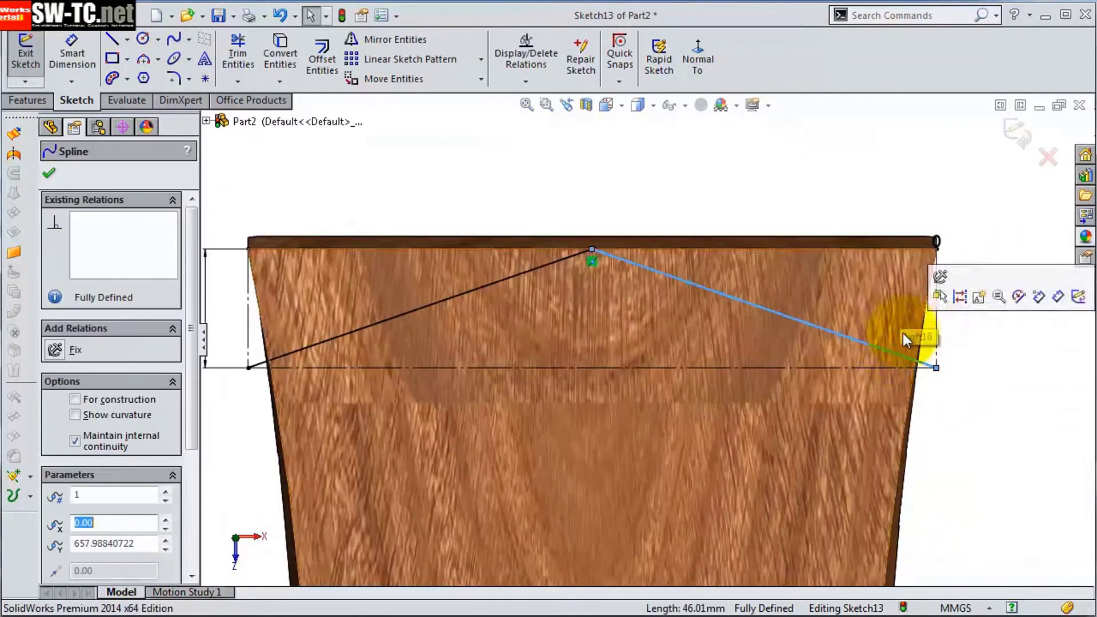
{"action": "double_click", "coordinate": [903, 334]}
{"action": "scroll", "coordinate": [600, 292], "scroll_direction": "up", "scroll_amount": 3}
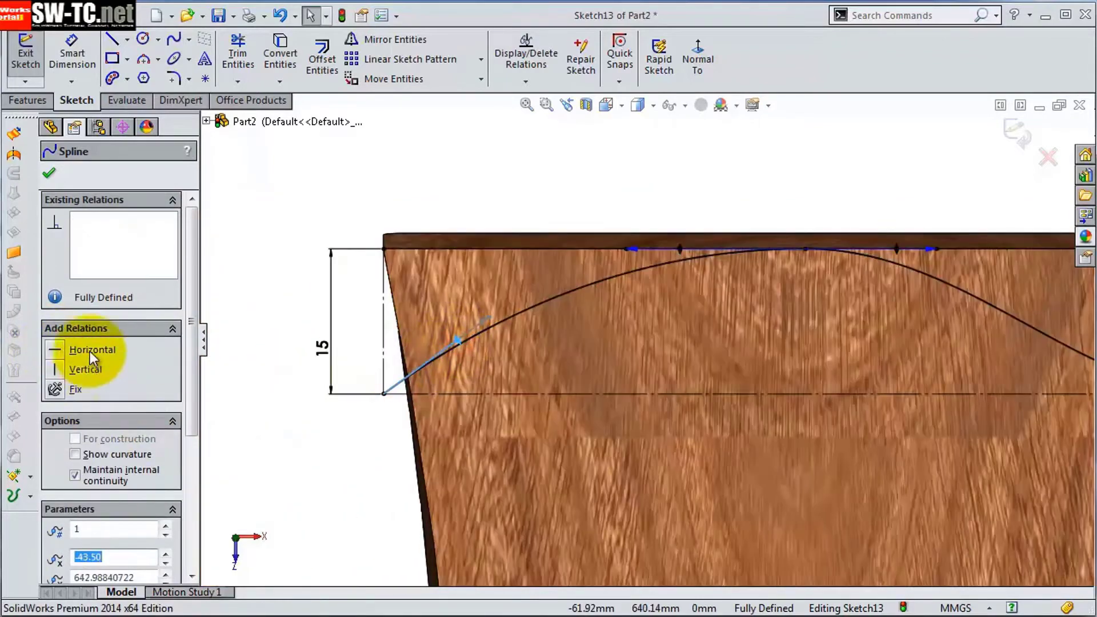
Cut the sketch through the headstock and update Loft2
{"action": "left_click", "coordinate": [28, 100]}
{"action": "left_click", "coordinate": [260, 54]}
{"action": "key", "text": "Return"}
{"action": "middle_click_drag", "start_coordinate": [544, 263], "coordinate": [625, 382]}
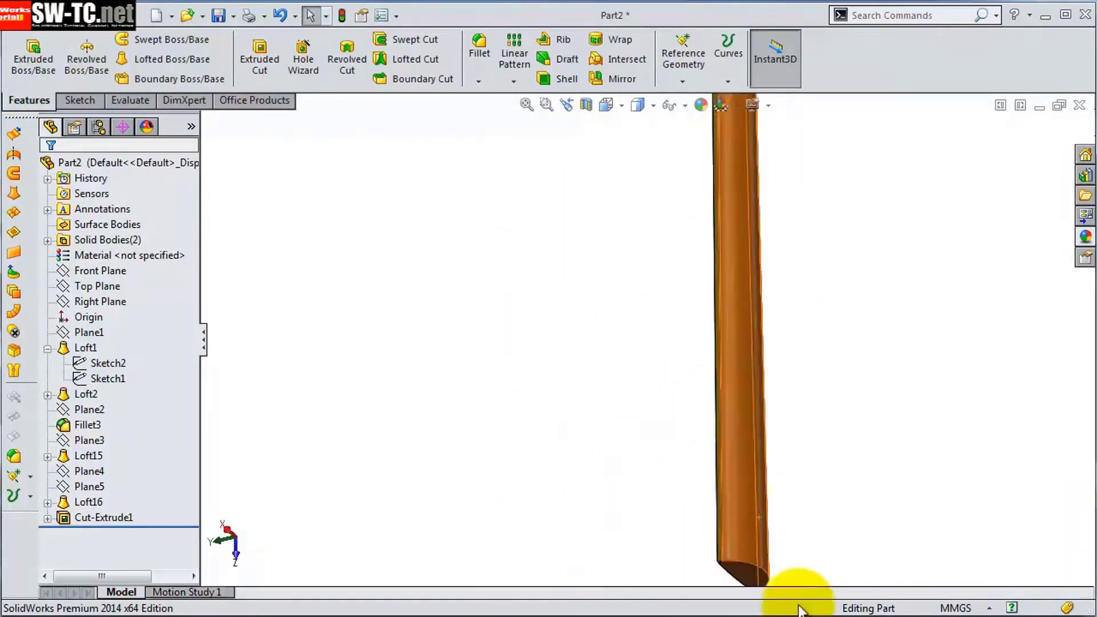
{"action": "left_click", "coordinate": [96, 353]}
{"action": "left_click", "coordinate": [53, 173]}
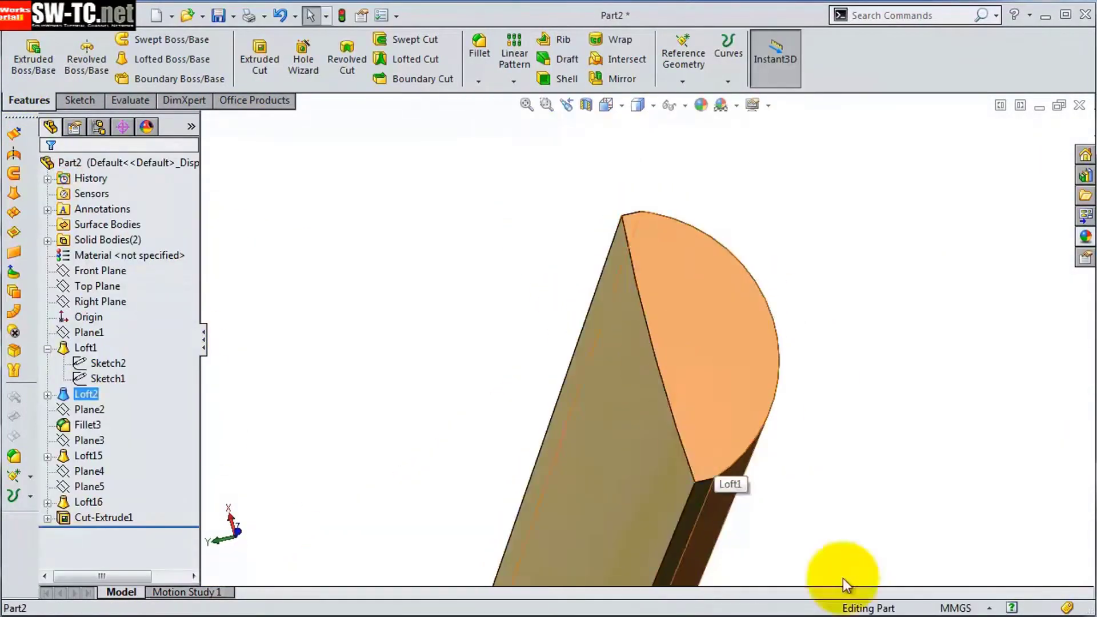
Draw a rectangle in a new sketch on the Top Plane
{"action": "left_click", "coordinate": [97, 285]}
{"action": "left_click", "coordinate": [25, 54]}
{"action": "left_click", "coordinate": [698, 60]}
{"action": "key", "text": "r"}
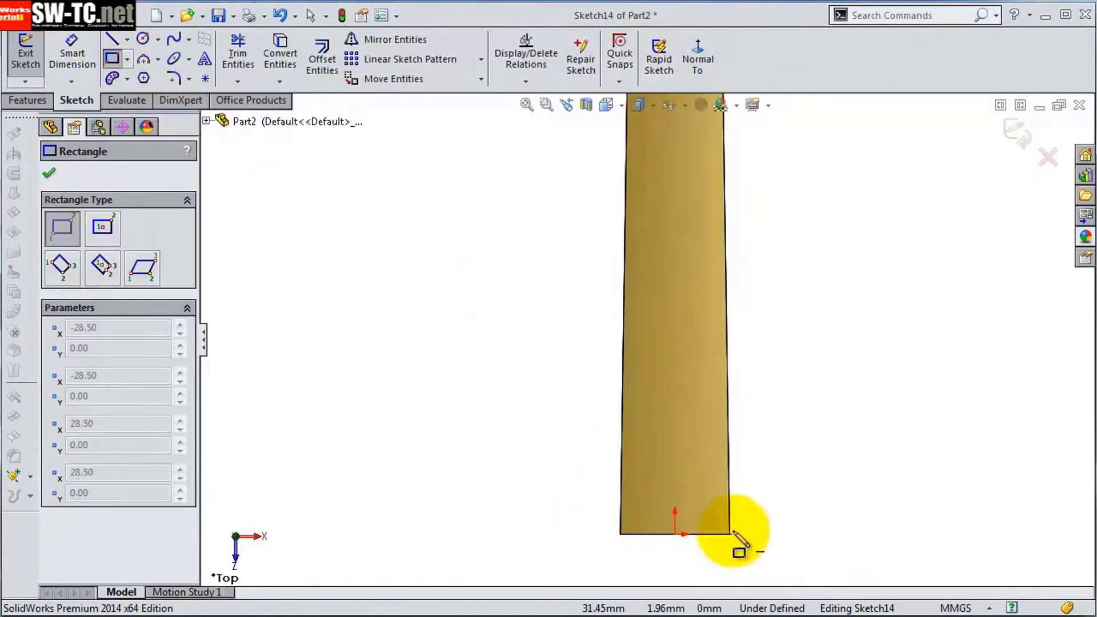
{"action": "left_click", "coordinate": [732, 534]}
{"action": "left_click", "coordinate": [628, 350]}
Dimension the rectangle 80 long by 57 wide
{"action": "left_click", "coordinate": [71, 54]}
{"action": "left_click", "coordinate": [629, 457]}
{"action": "left_click", "coordinate": [568, 434]}
{"action": "type", "text": "80.00mm"}
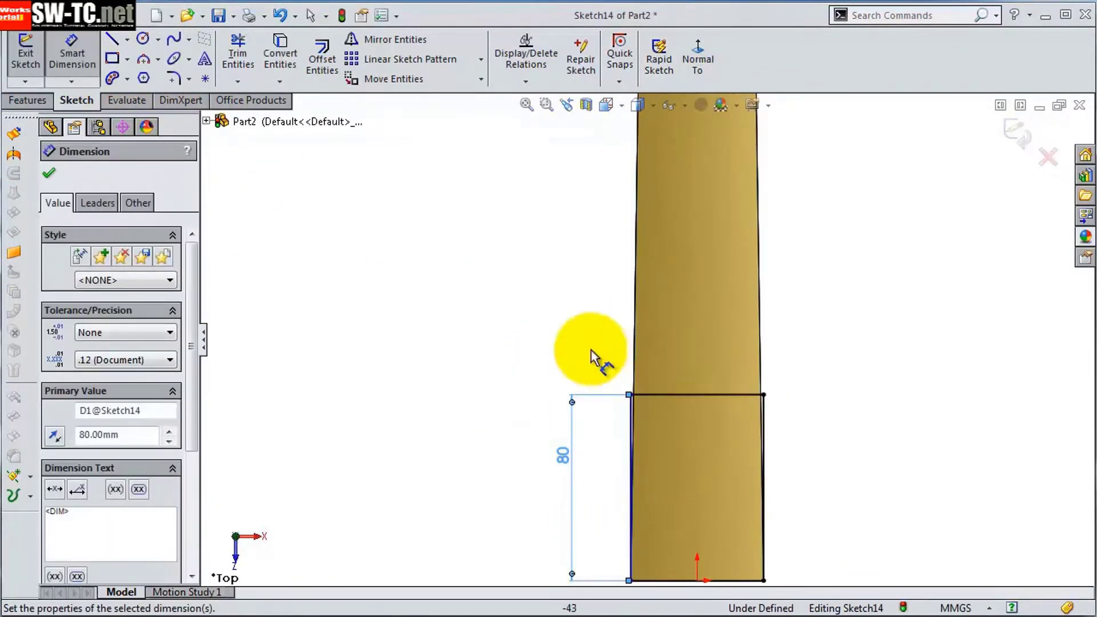
{"action": "left_click", "coordinate": [666, 414]}
{"action": "key", "text": "Escape"}
Add a three-point arc across the rectangle's end
{"action": "key", "text": "a"}
{"action": "left_click", "coordinate": [555, 207]}
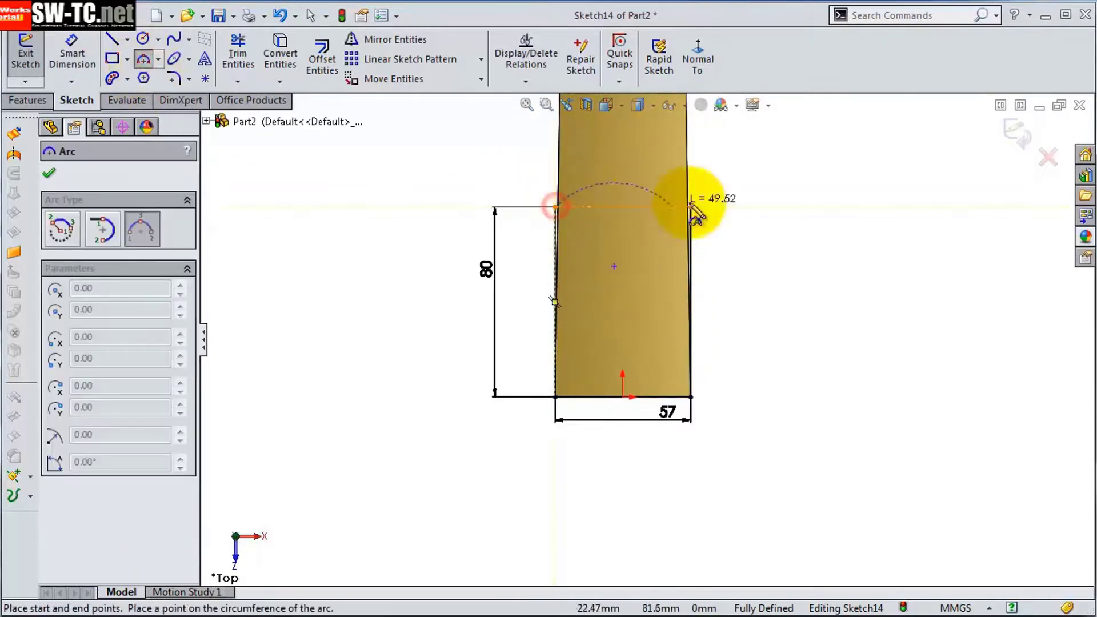
{"action": "left_click", "coordinate": [623, 188]}
{"action": "key", "text": "Return"}
Extrude the sketch into a round-ended block on the neck's end
{"action": "left_click", "coordinate": [28, 100]}
{"action": "left_click", "coordinate": [33, 58]}
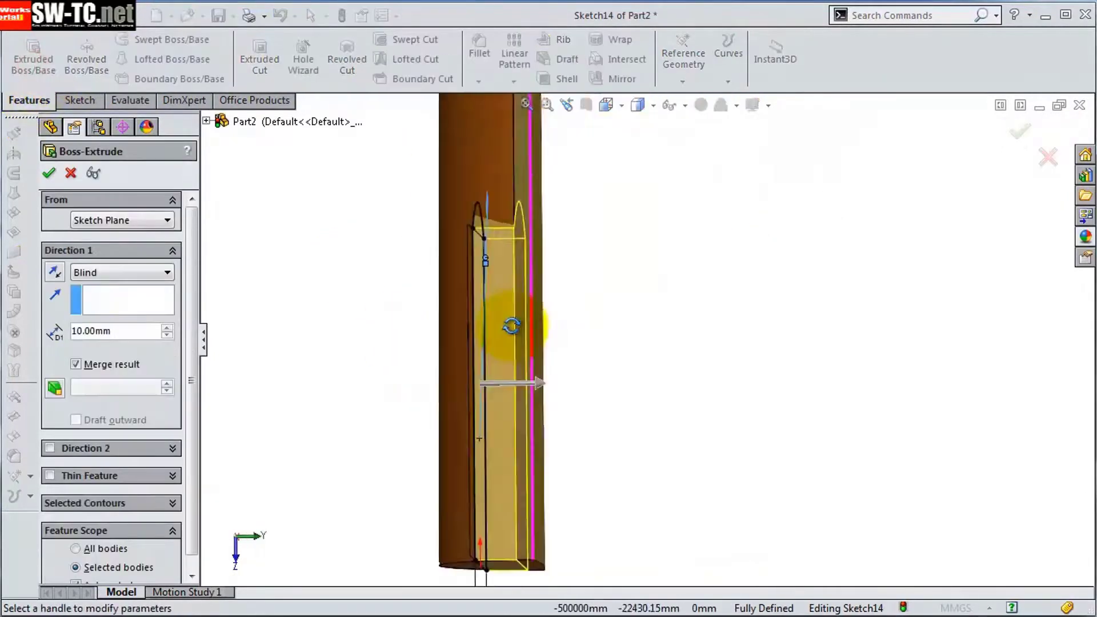
{"action": "left_click", "coordinate": [121, 513]}
{"action": "key", "text": "Return"}
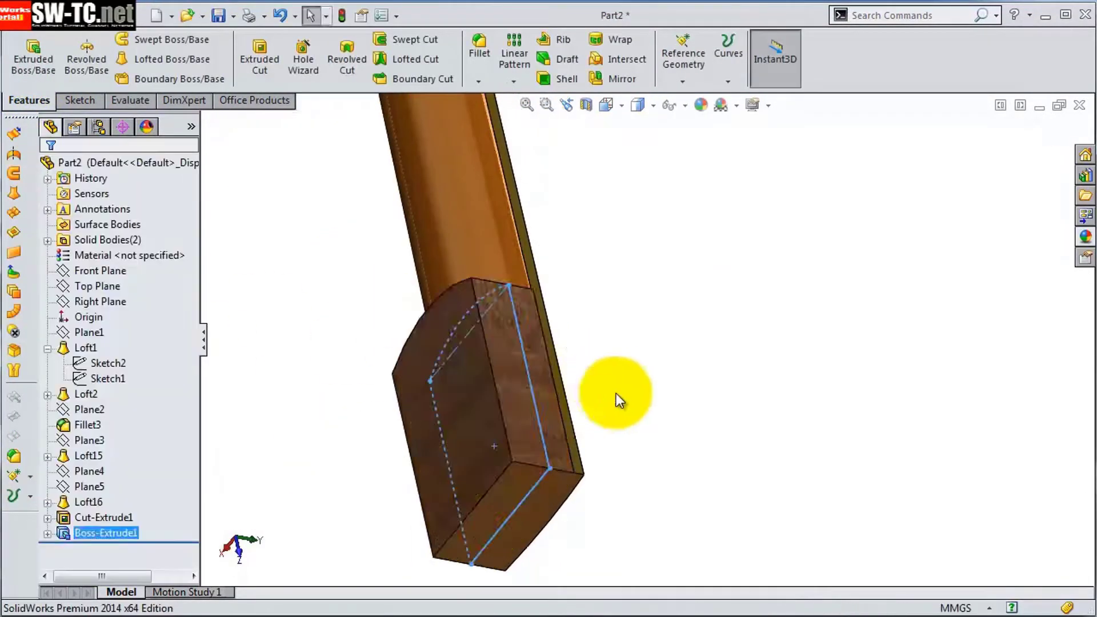
{"action": "mouse_move", "coordinate": [620, 398]}
{"action": "middle_mouse_down"}
{"action": "mouse_move", "coordinate": [567, 385]}
{"action": "mouse_move", "coordinate": [502, 208]}
{"action": "middle_mouse_up"}
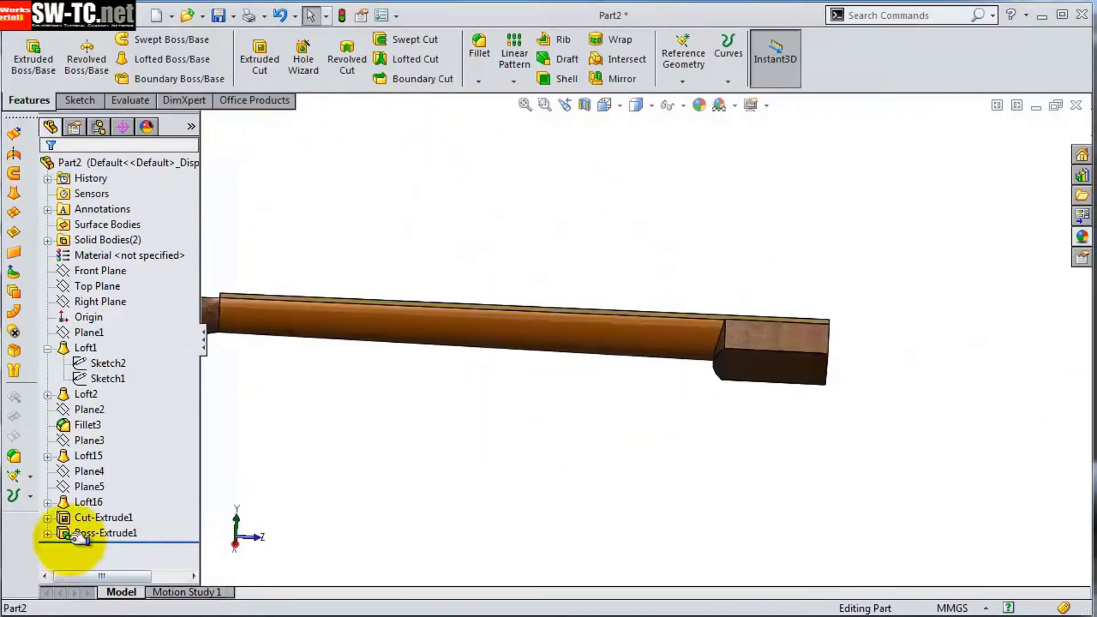
Add two drafts to the end block, then sketch a rectangle on the Top Plane
{"action": "left_click", "coordinate": [105, 532]}
{"action": "scroll", "coordinate": [187, 374], "scroll_direction": "up", "scroll_amount": 3}
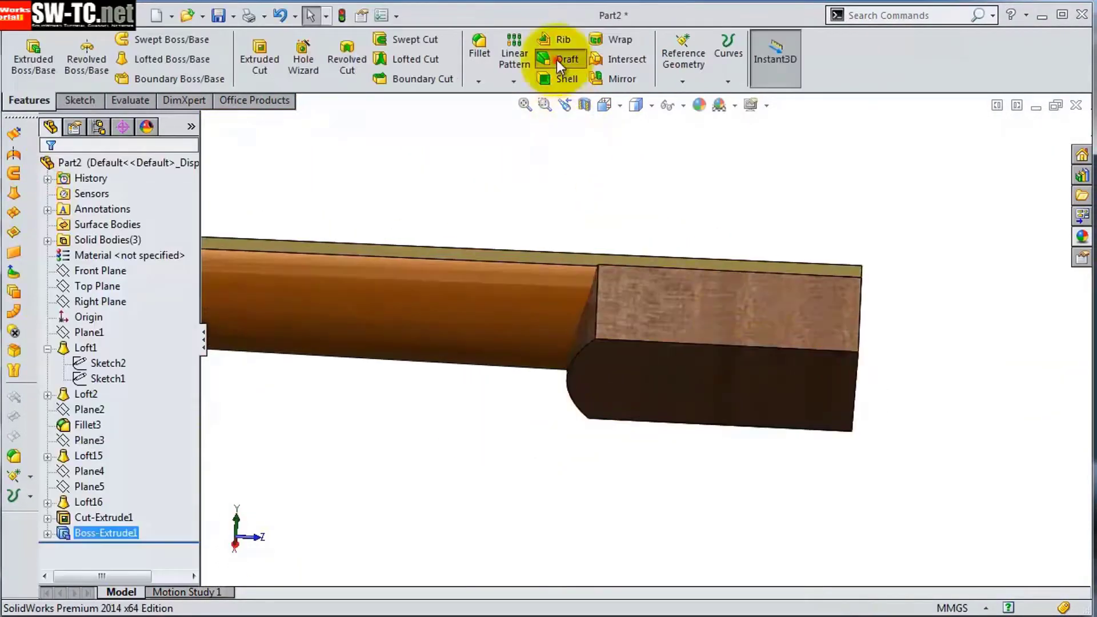
{"action": "left_click", "coordinate": [563, 57]}
{"action": "scroll", "coordinate": [661, 411], "scroll_direction": "down", "scroll_amount": 3}
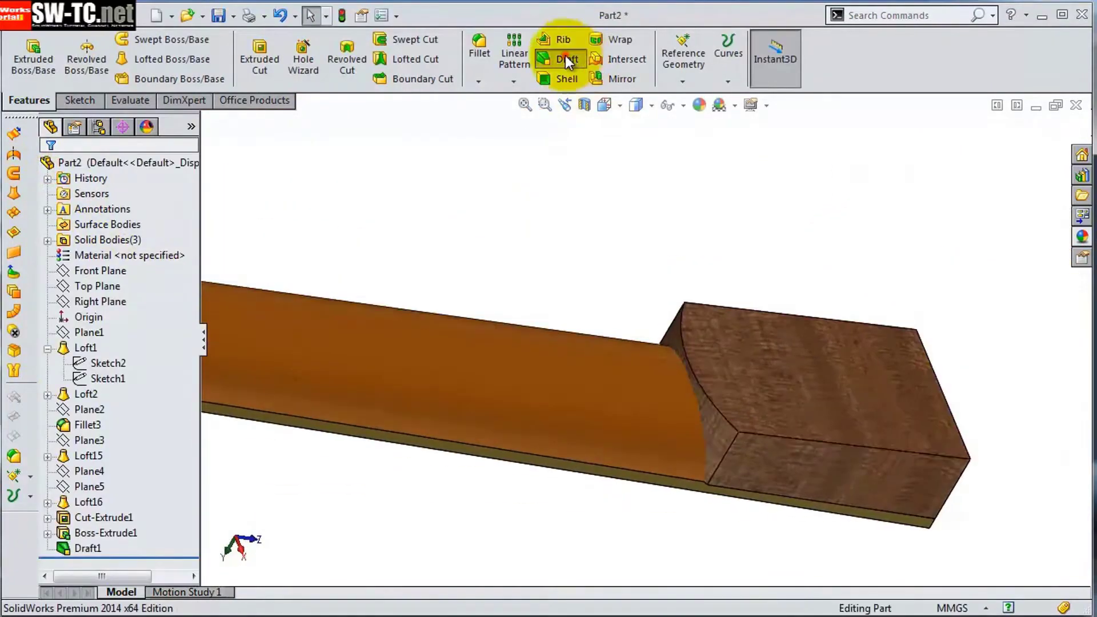
{"action": "left_click", "coordinate": [567, 60]}
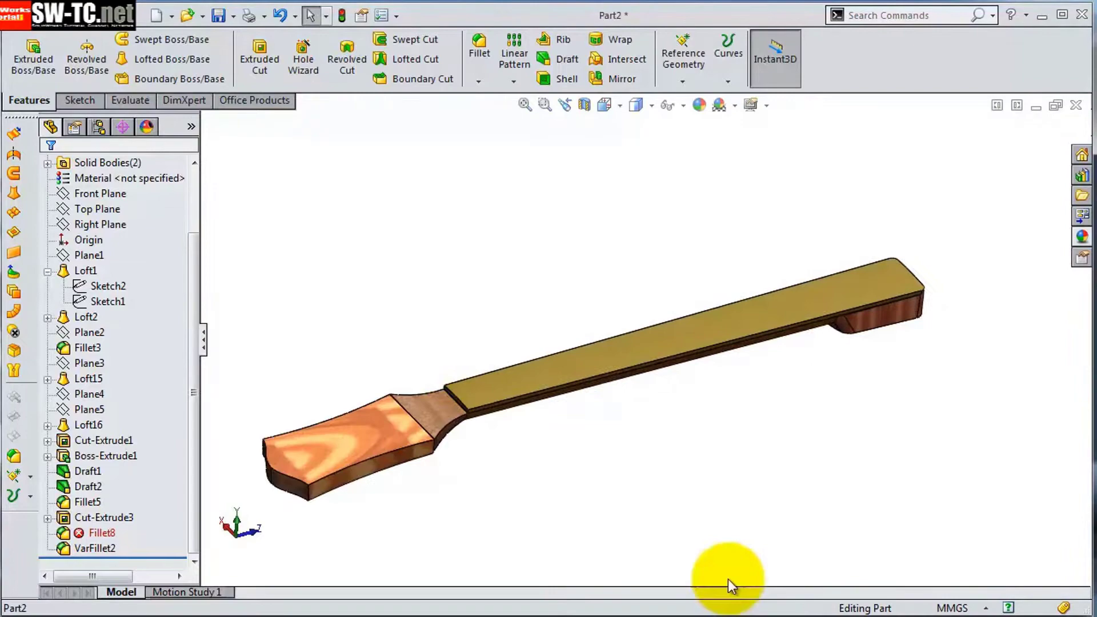
{"action": "left_click", "coordinate": [98, 286]}
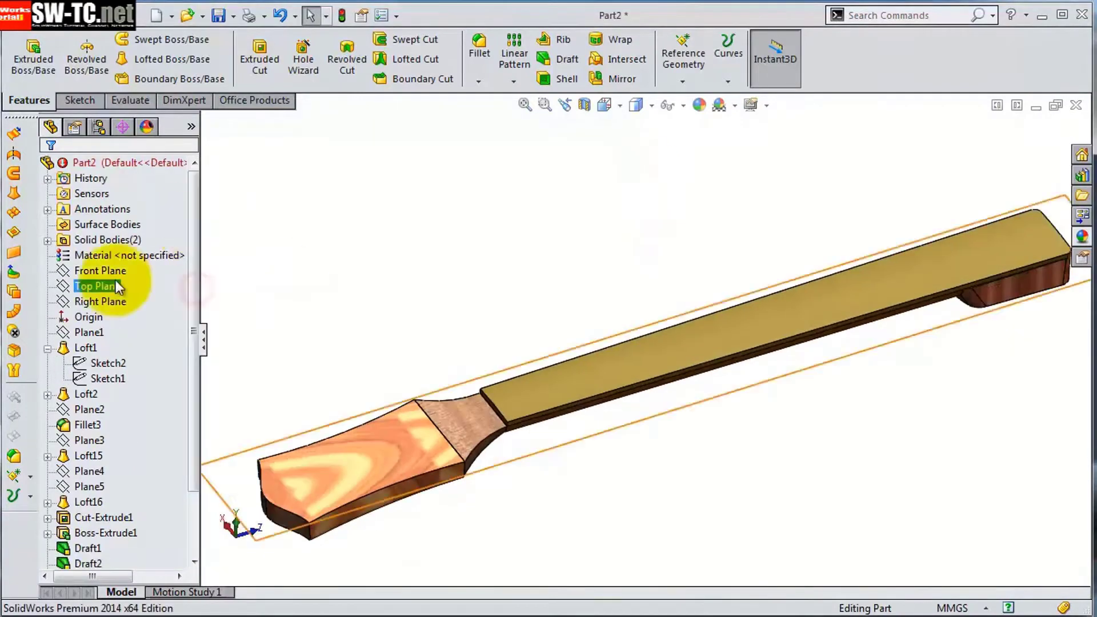
{"action": "left_click", "coordinate": [700, 69]}
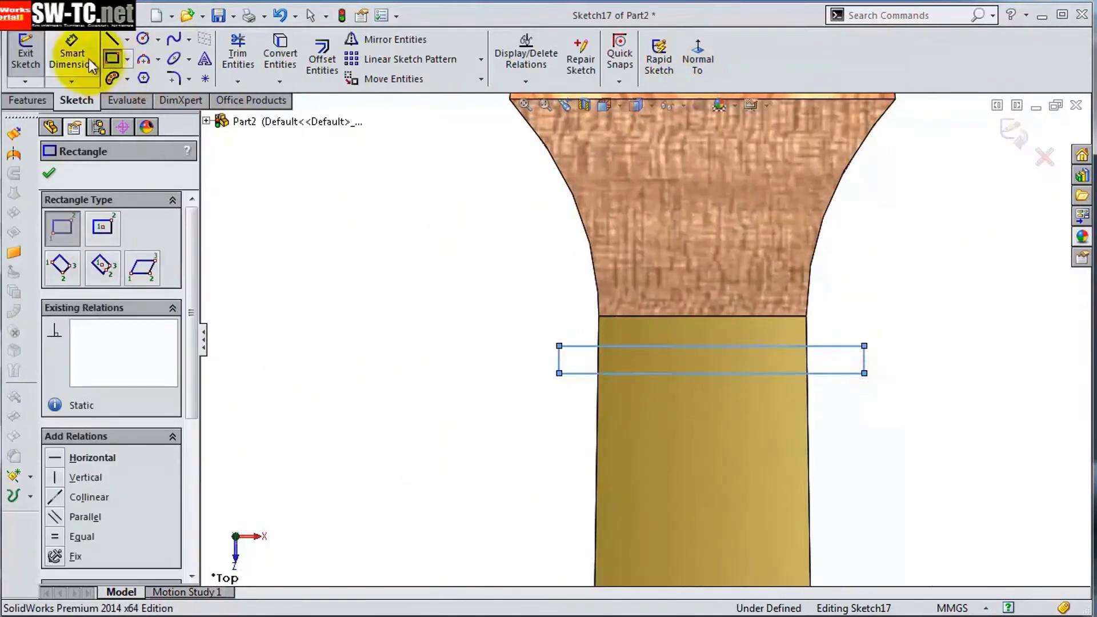
Finish the 12.5 mm extruded cut for the nut slot
{"action": "middle_click_drag", "start_coordinate": [517, 374], "coordinate": [753, 329]}
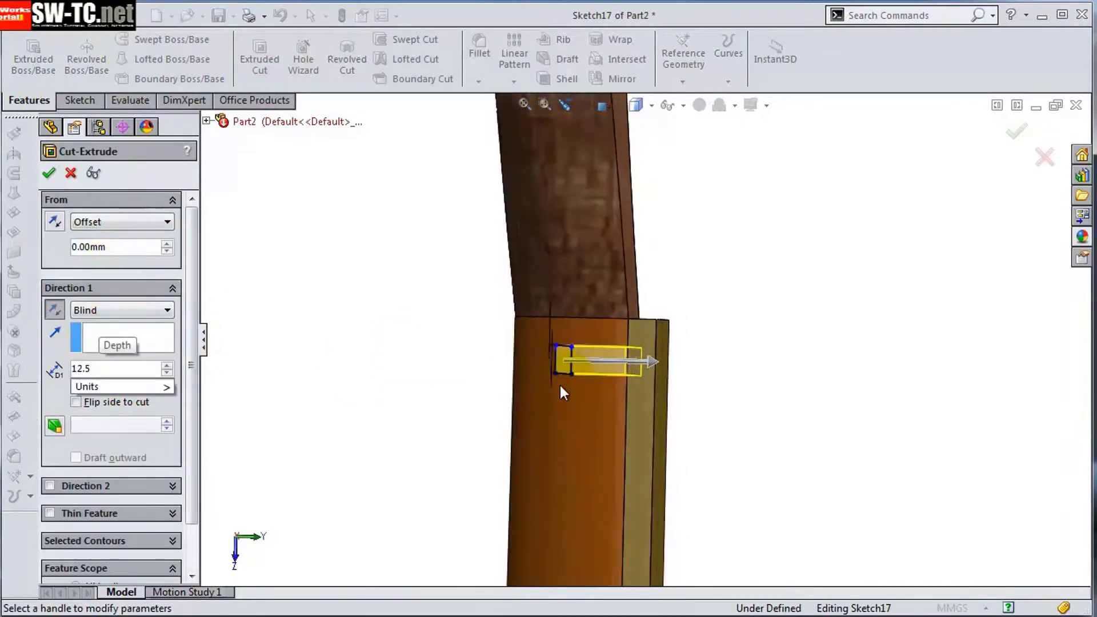
{"action": "middle_click_drag", "start_coordinate": [710, 505], "coordinate": [955, 221]}
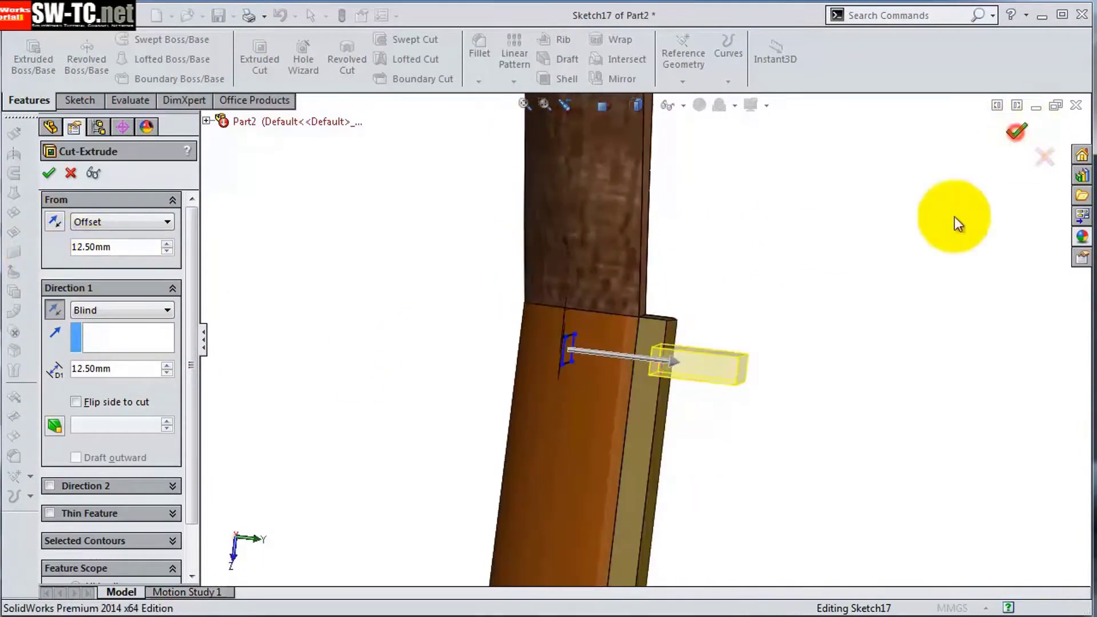
{"action": "left_click", "coordinate": [1016, 132]}
Extrude the 2.5 mm nut plate up from the slot face
{"action": "left_click", "coordinate": [655, 351]}
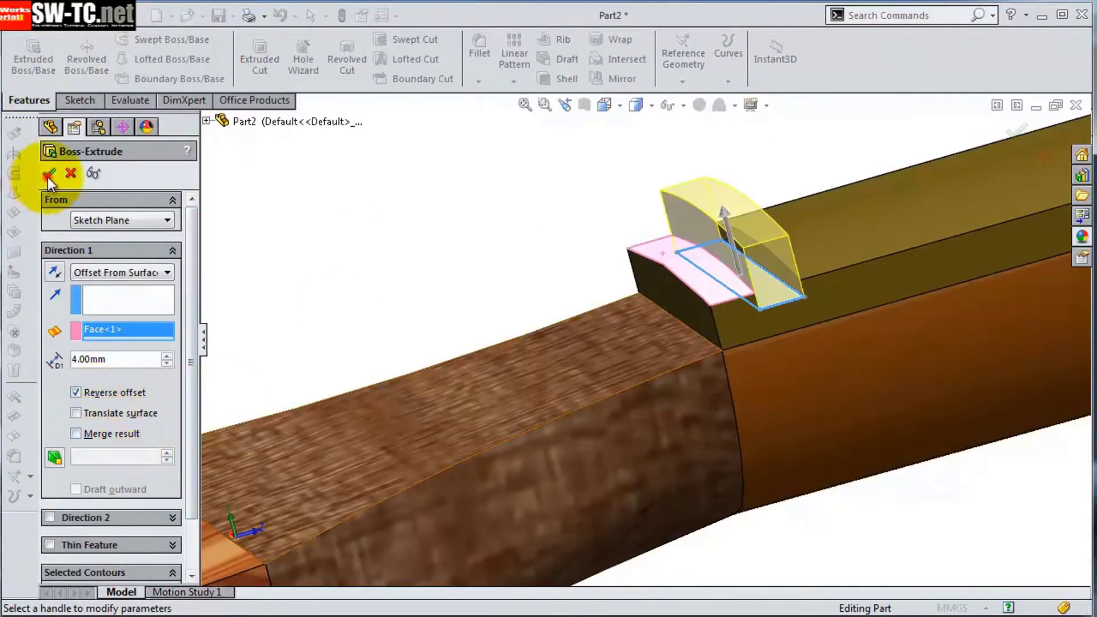
{"action": "left_click", "coordinate": [48, 174]}
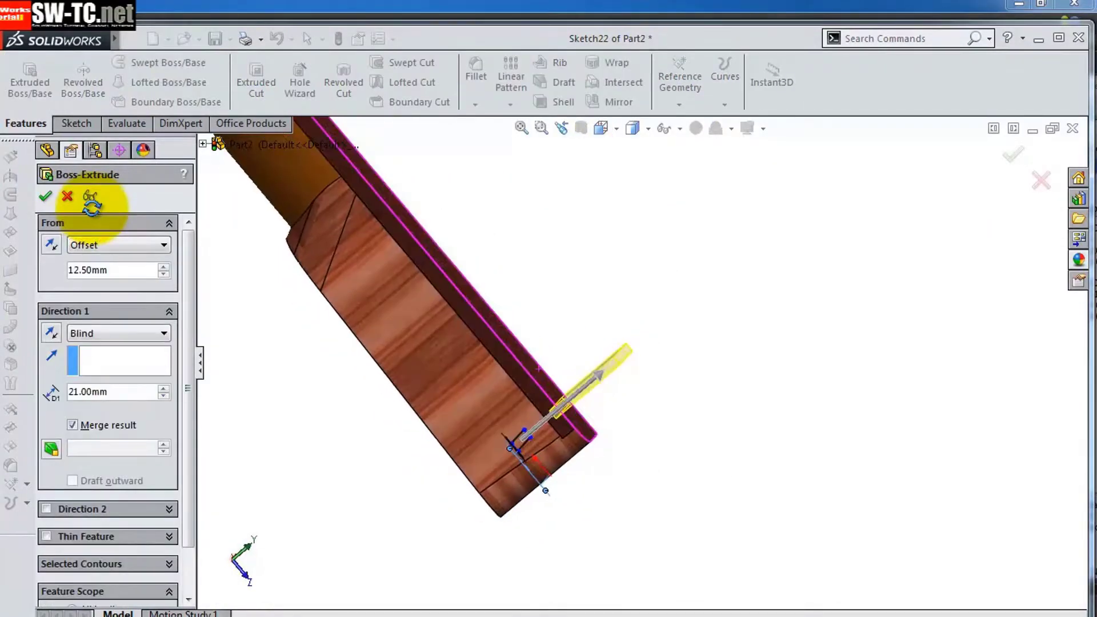
{"action": "key", "text": "Return"}
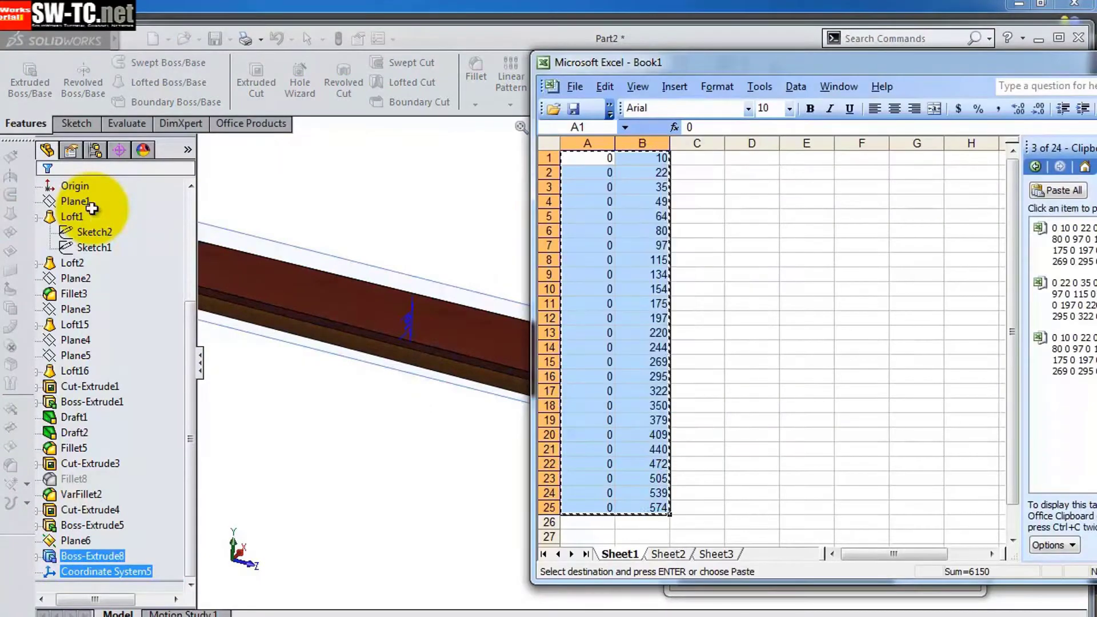
Pattern the frets from the pasted coordinates (TPattern11) and add a thin extruded cut
{"action": "key", "text": "ctrl+a"}
{"action": "key", "text": "ctrl+v"}
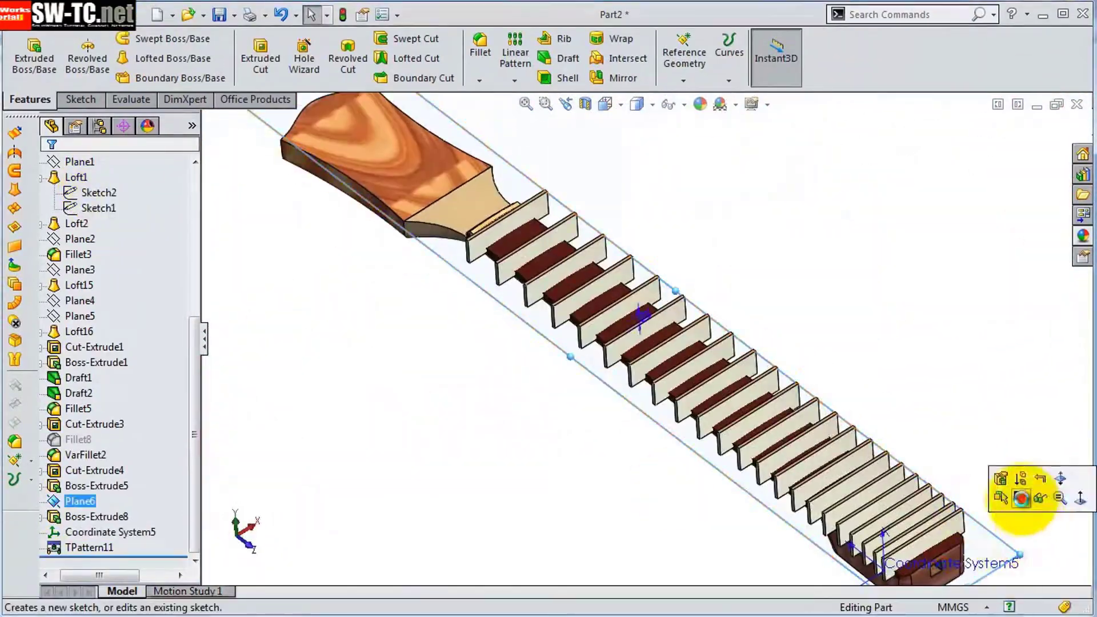
{"action": "left_click", "coordinate": [1028, 502]}
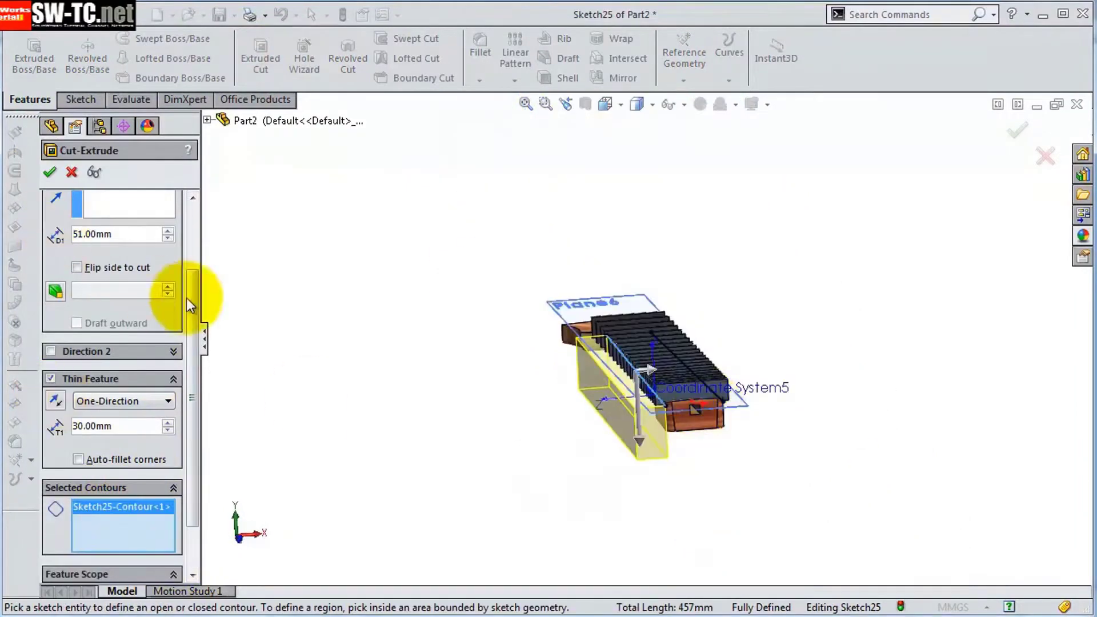
{"action": "scroll", "coordinate": [191, 305], "scroll_direction": "up", "scroll_amount": 3}
{"action": "scroll", "coordinate": [624, 379], "scroll_direction": "up", "scroll_amount": 5}
{"action": "key", "text": "Return"}
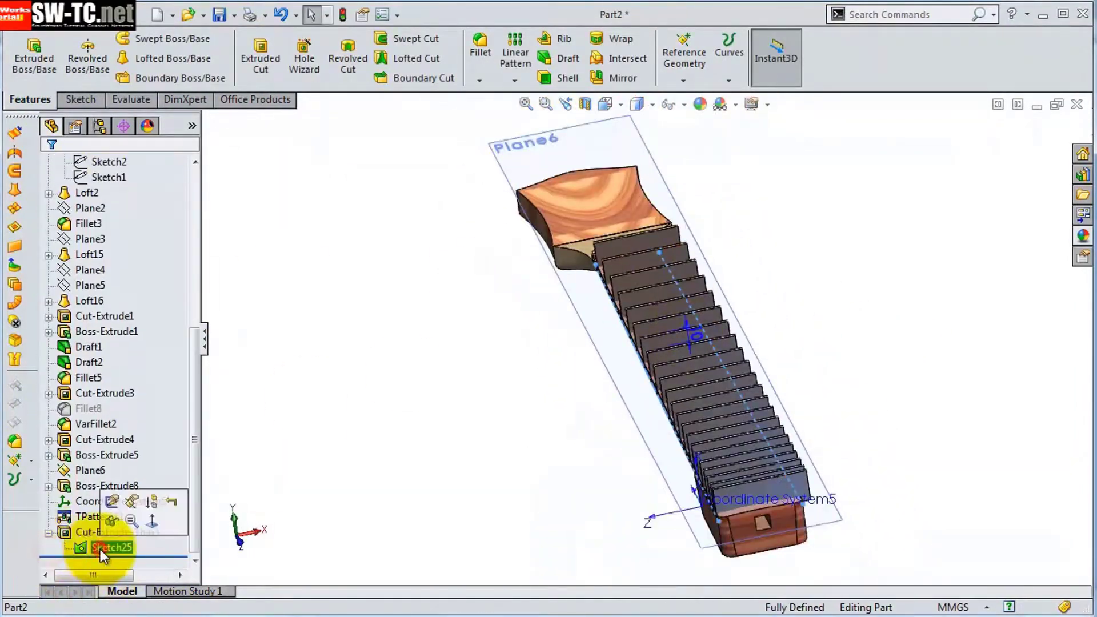
Edit the thin cut, then start a sketch on the neck's end face
{"action": "left_click", "coordinate": [132, 501]}
{"action": "middle_click_drag", "start_coordinate": [711, 363], "coordinate": [735, 428]}
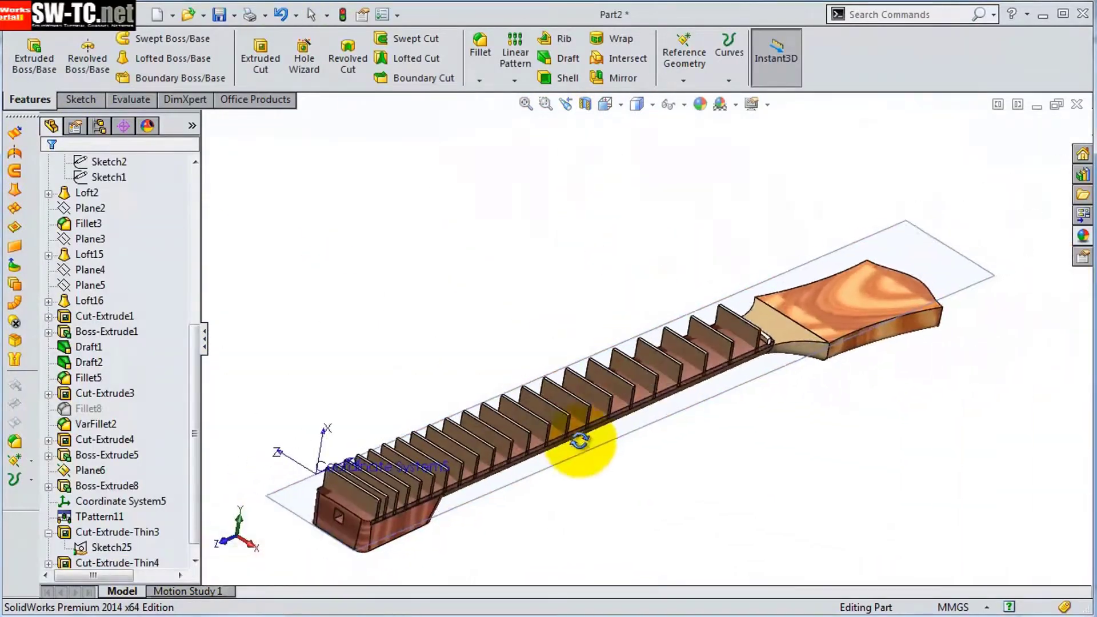
{"action": "left_click", "coordinate": [451, 365]}
{"action": "left_click", "coordinate": [455, 336]}
Offset the end face's top edge into a curve in Sketch26
{"action": "left_click", "coordinate": [698, 57]}
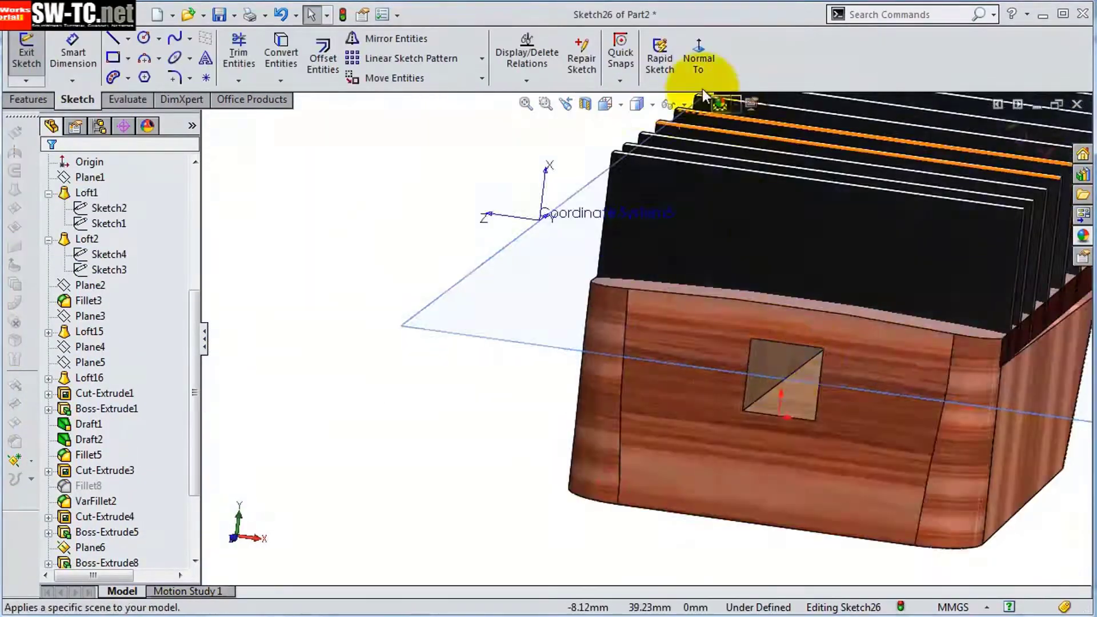
{"action": "left_click", "coordinate": [909, 283]}
{"action": "left_click", "coordinate": [322, 58]}
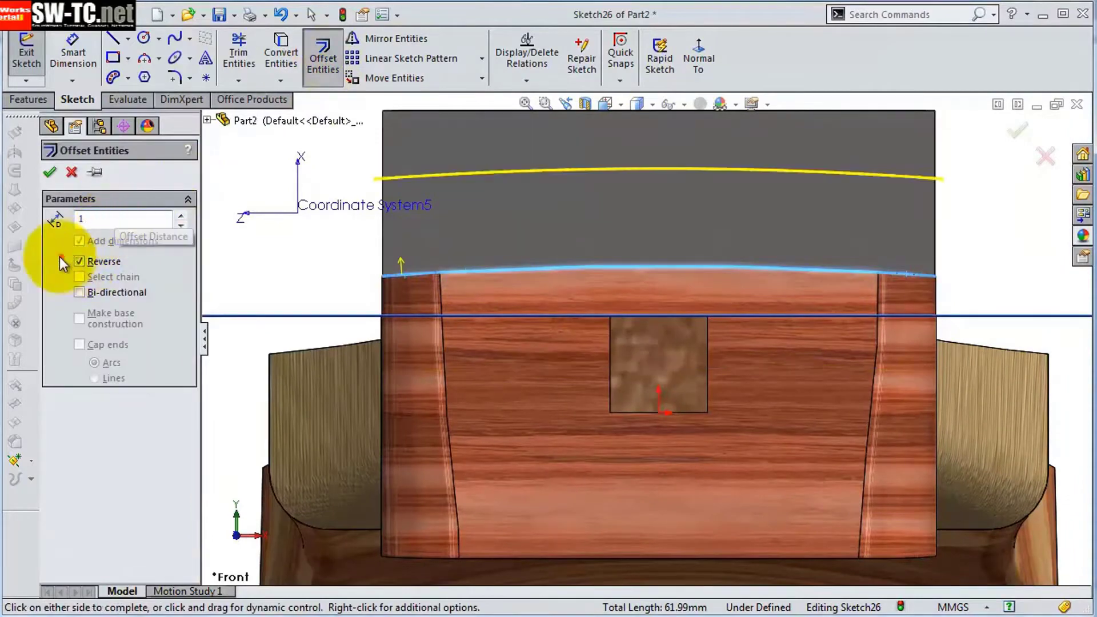
{"action": "left_click", "coordinate": [759, 249]}
{"action": "mouse_move", "coordinate": [759, 249]}
{"action": "middle_mouse_down"}
{"action": "mouse_move", "coordinate": [552, 517]}
{"action": "mouse_move", "coordinate": [622, 462]}
{"action": "middle_mouse_up"}
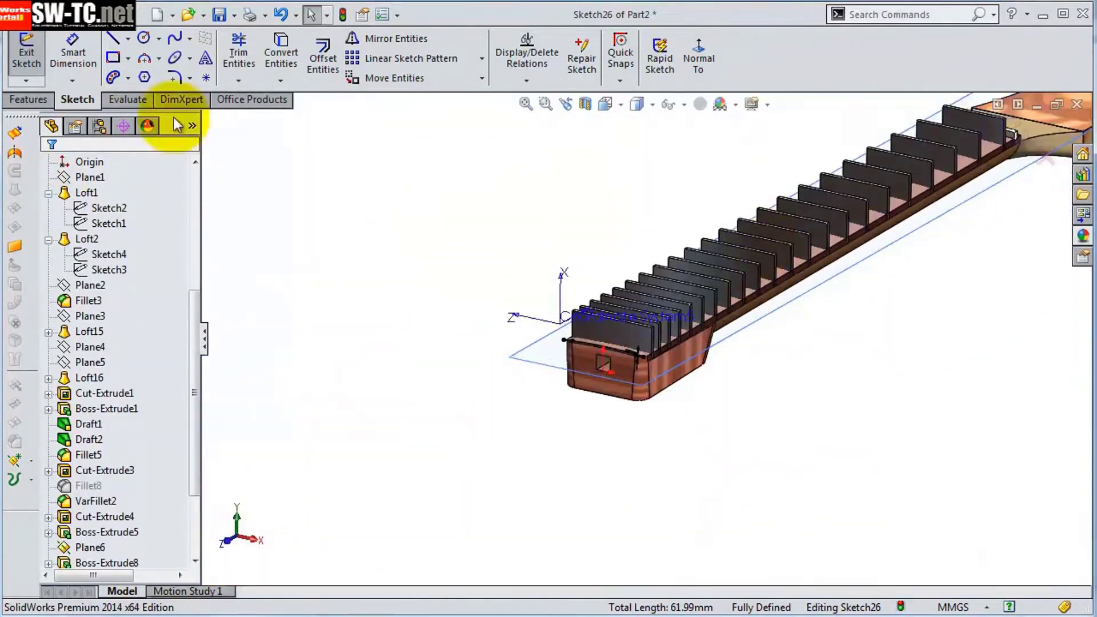
Loft a surface between Sketch26 and Sketch4 to create Surface-Loft1
{"action": "left_click", "coordinate": [15, 189]}
{"action": "scroll", "coordinate": [722, 298], "scroll_direction": "down", "scroll_amount": 5}
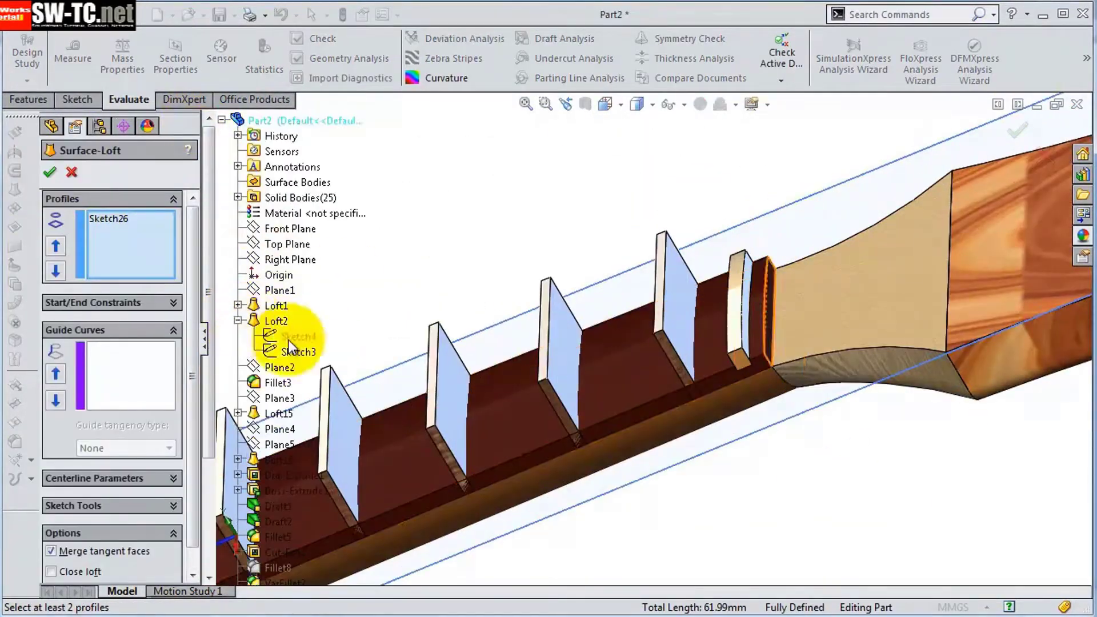
{"action": "left_click", "coordinate": [289, 340]}
{"action": "left_click", "coordinate": [49, 172]}
{"action": "scroll", "coordinate": [348, 379], "scroll_direction": "down", "scroll_amount": 5}
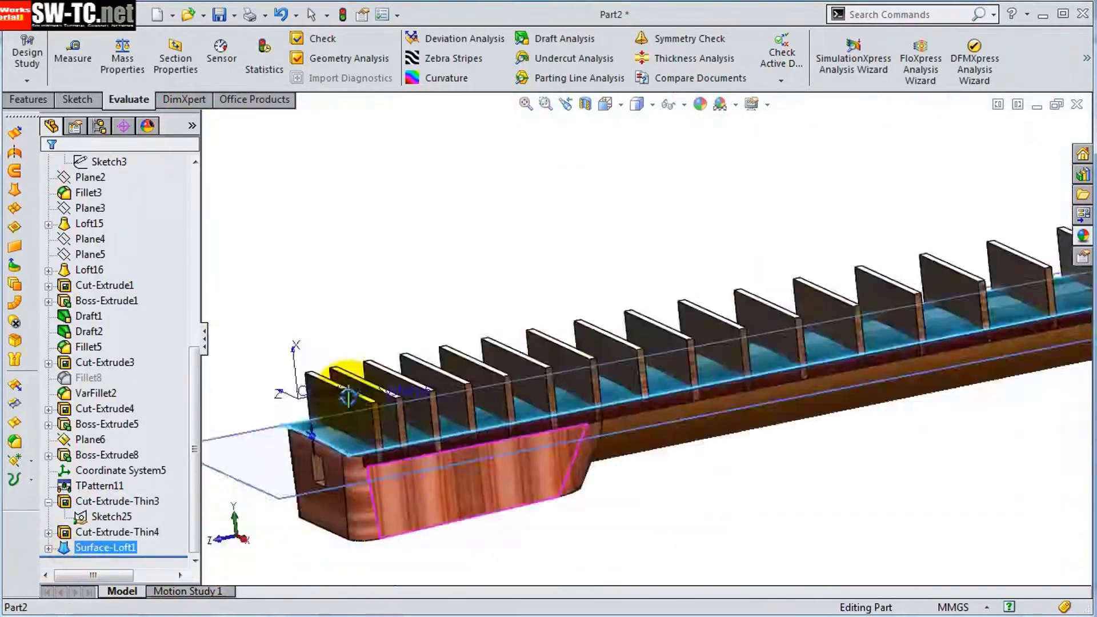
{"action": "mouse_move", "coordinate": [347, 395]}
{"action": "middle_mouse_down"}
{"action": "mouse_move", "coordinate": [1009, 363]}
{"action": "mouse_move", "coordinate": [125, 574]}
{"action": "middle_mouse_up"}
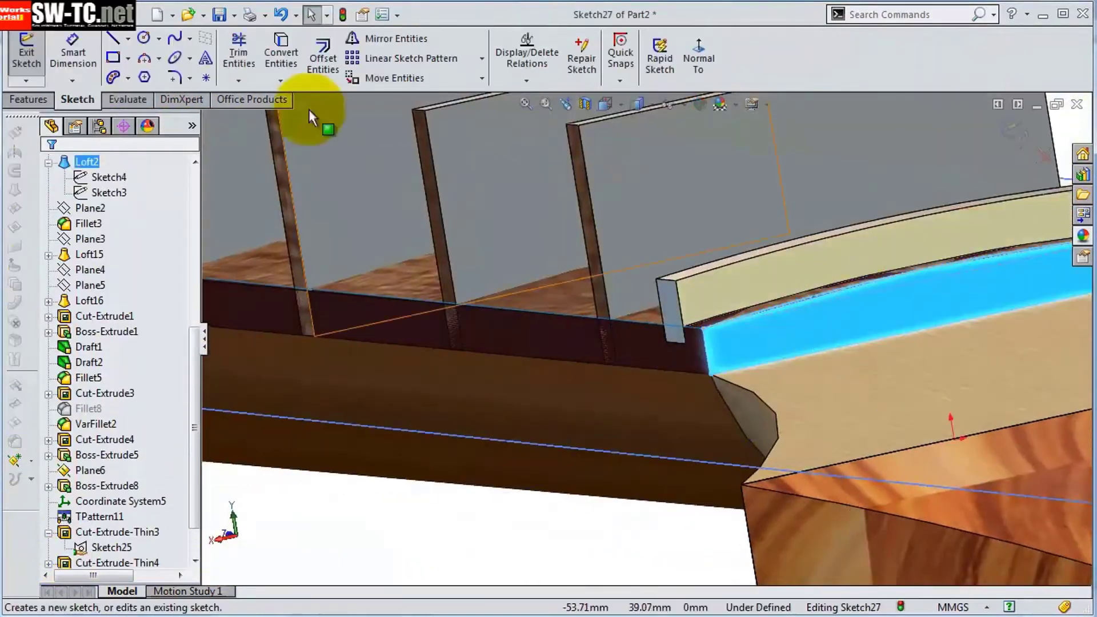
{"action": "left_click", "coordinate": [323, 60]}
{"action": "left_click", "coordinate": [100, 533]}
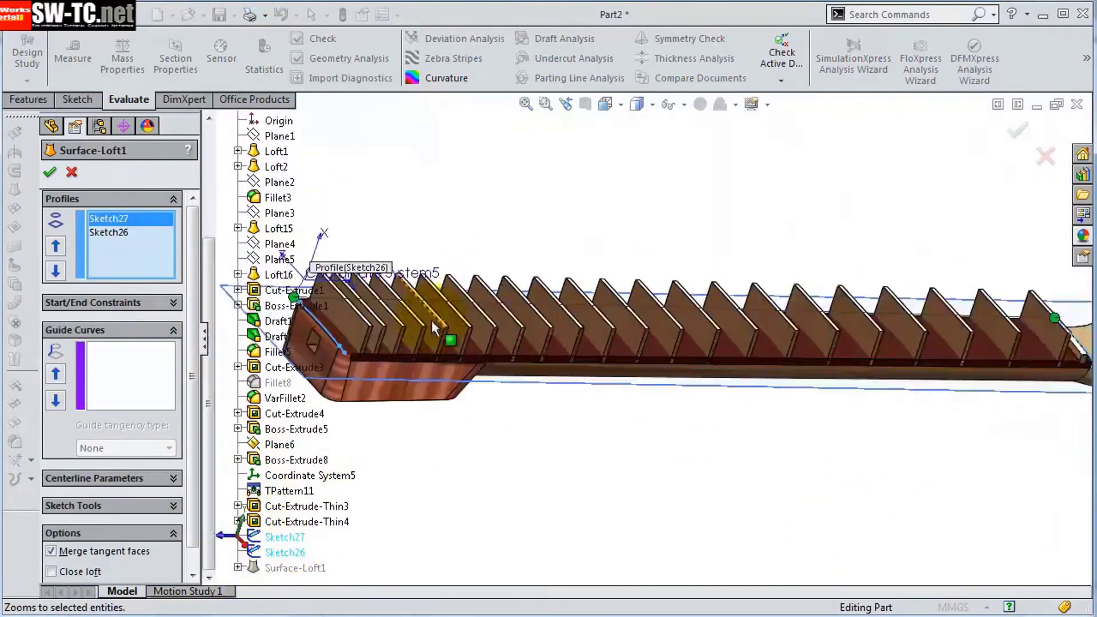
{"action": "left_click", "coordinate": [104, 549]}
Trim the fret bodies with the lofted surface, creating SurfaceCut2
{"action": "middle_click_drag", "start_coordinate": [950, 355], "coordinate": [487, 447]}
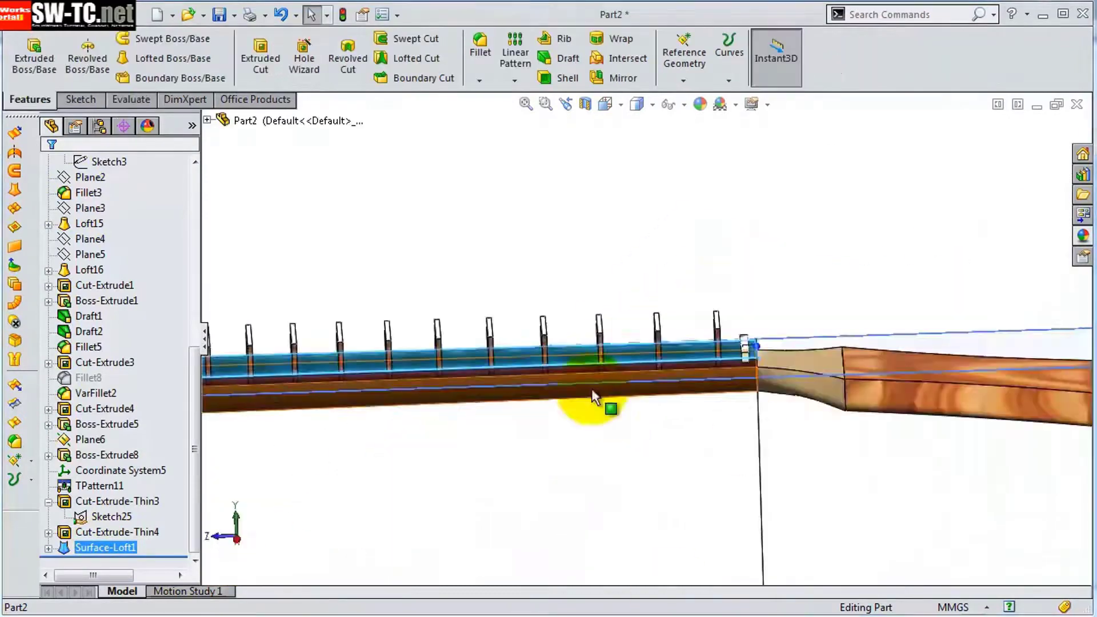
{"action": "left_click", "coordinate": [215, 13]}
{"action": "right_click", "coordinate": [673, 382]}
{"action": "scroll", "coordinate": [673, 382], "scroll_direction": "up", "scroll_amount": 5}
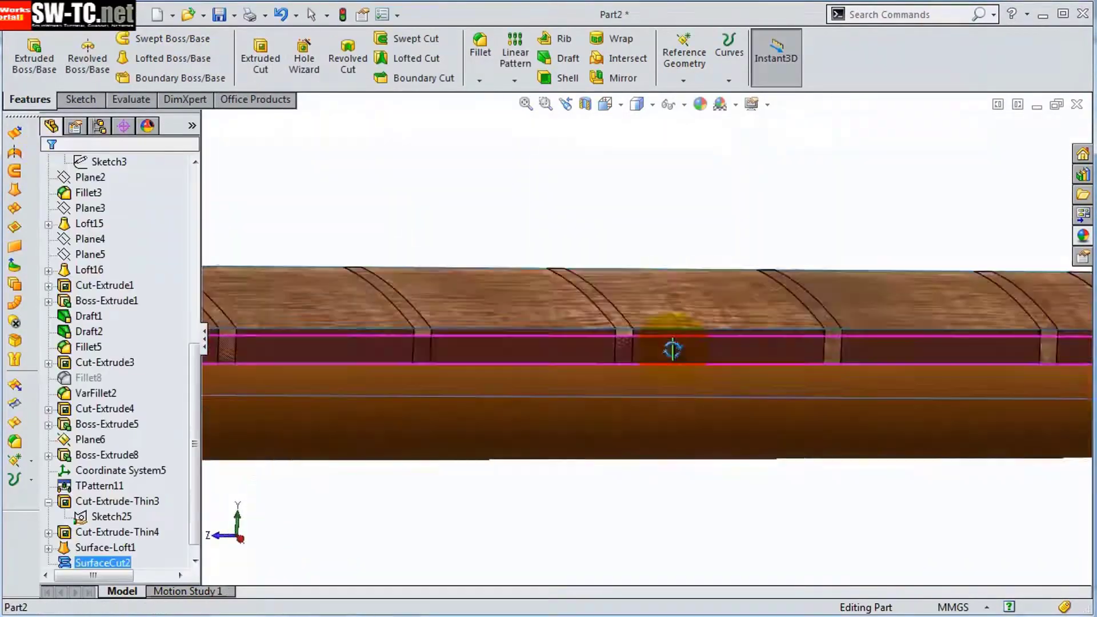
{"action": "left_click", "coordinate": [135, 344]}
{"action": "key", "text": "Return"}
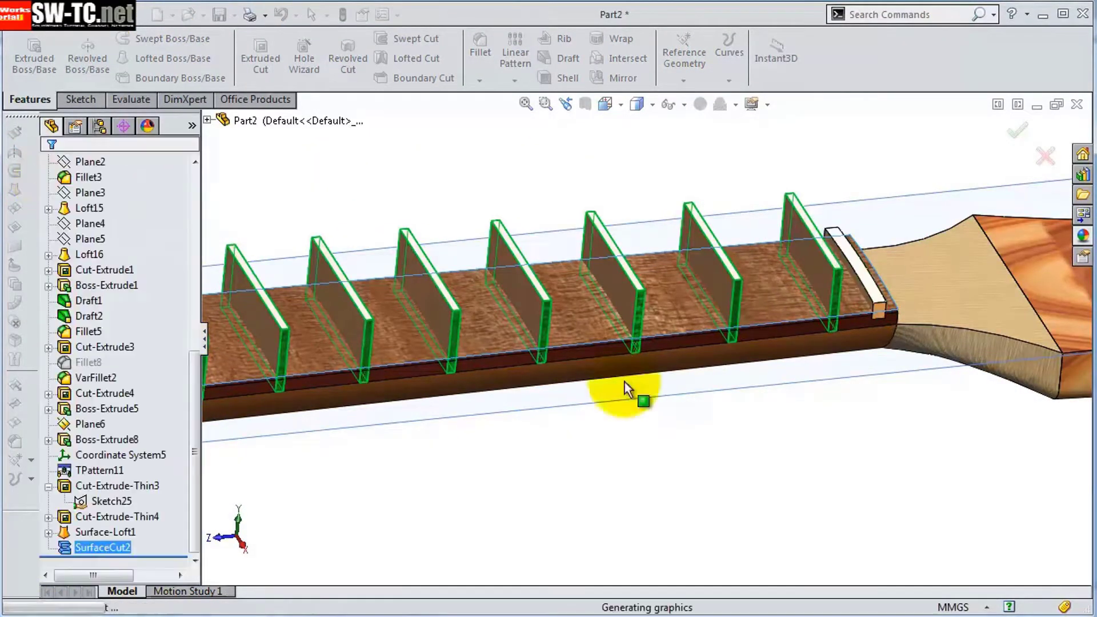
{"action": "middle_click_drag", "start_coordinate": [625, 381], "coordinate": [495, 359]}
Delete the leftover body as Body-Delete1 and inspect the trimmed neck
{"action": "left_click", "coordinate": [274, 13]}
{"action": "left_click", "coordinate": [457, 142]}
{"action": "left_click", "coordinate": [379, 363]}
{"action": "key", "text": "Return"}
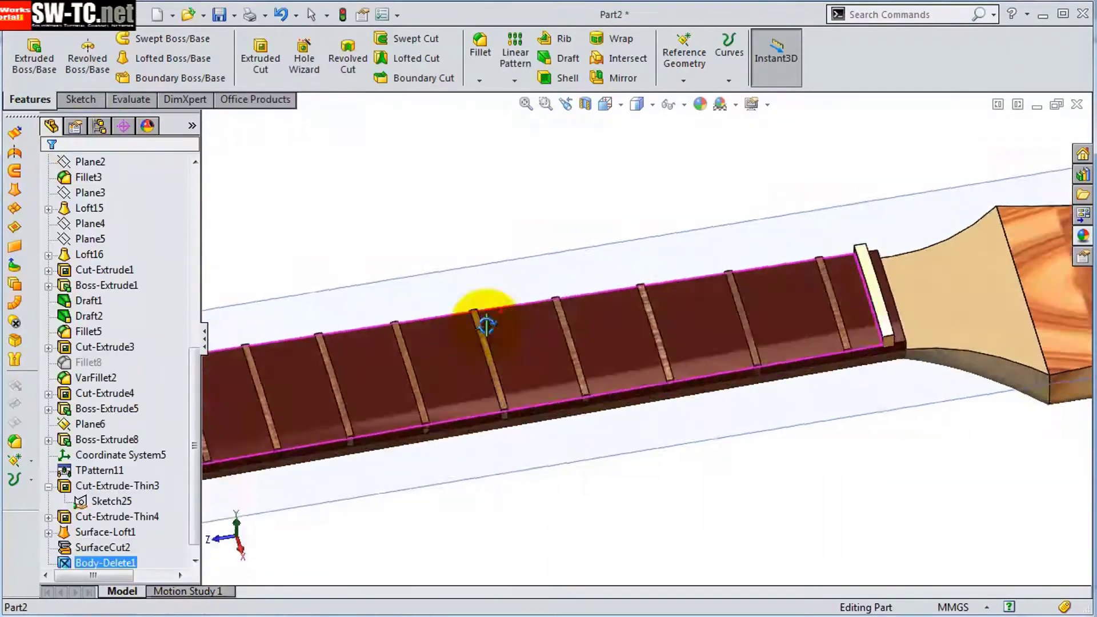
{"action": "mouse_move", "coordinate": [482, 318]}
{"action": "middle_mouse_down"}
{"action": "mouse_move", "coordinate": [676, 354]}
{"action": "mouse_move", "coordinate": [470, 362]}
{"action": "mouse_move", "coordinate": [845, 350]}
{"action": "mouse_move", "coordinate": [876, 166]}
{"action": "middle_mouse_up"}
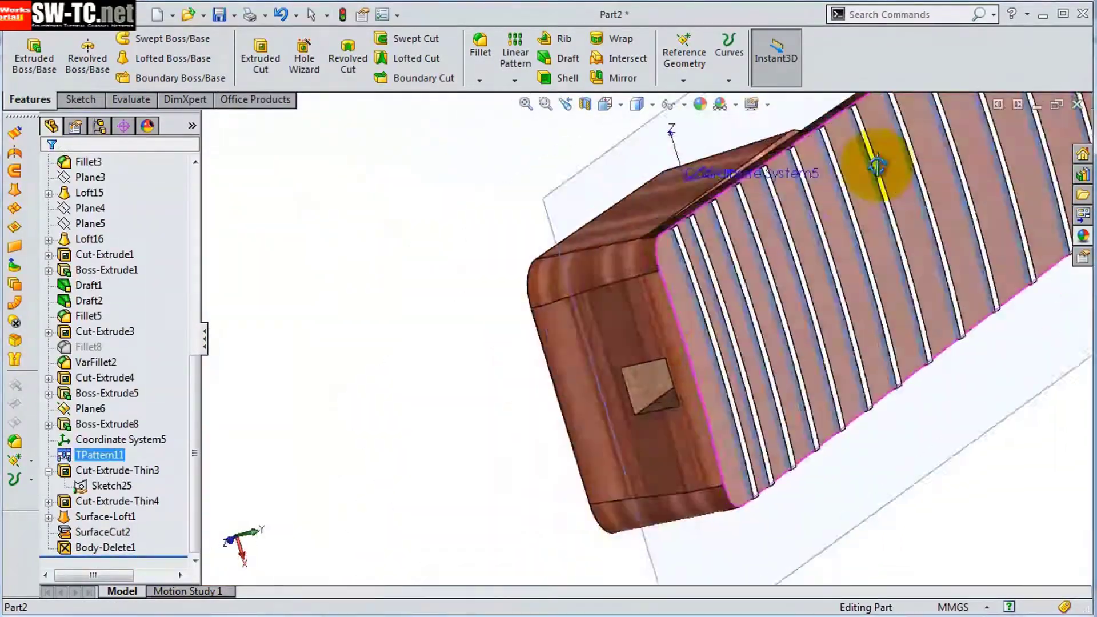
{"action": "scroll", "coordinate": [845, 276], "scroll_direction": "up", "scroll_amount": 5}
{"action": "scroll", "coordinate": [832, 406], "scroll_direction": "down", "scroll_amount": 5}
{"action": "scroll", "coordinate": [1005, 416], "scroll_direction": "up", "scroll_amount": 5}
{"action": "scroll", "coordinate": [1006, 415], "scroll_direction": "down", "scroll_amount": 5}
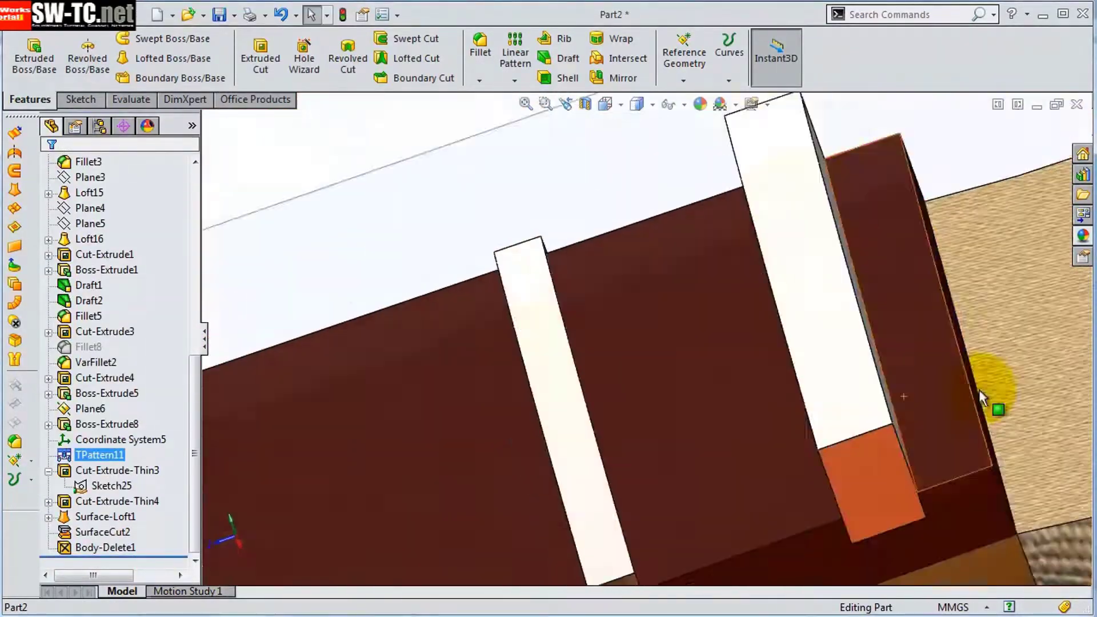
{"action": "scroll", "coordinate": [979, 389], "scroll_direction": "down", "scroll_amount": 5}
{"action": "left_click", "coordinate": [479, 51]}
{"action": "scroll", "coordinate": [673, 327], "scroll_direction": "up", "scroll_amount": 5}
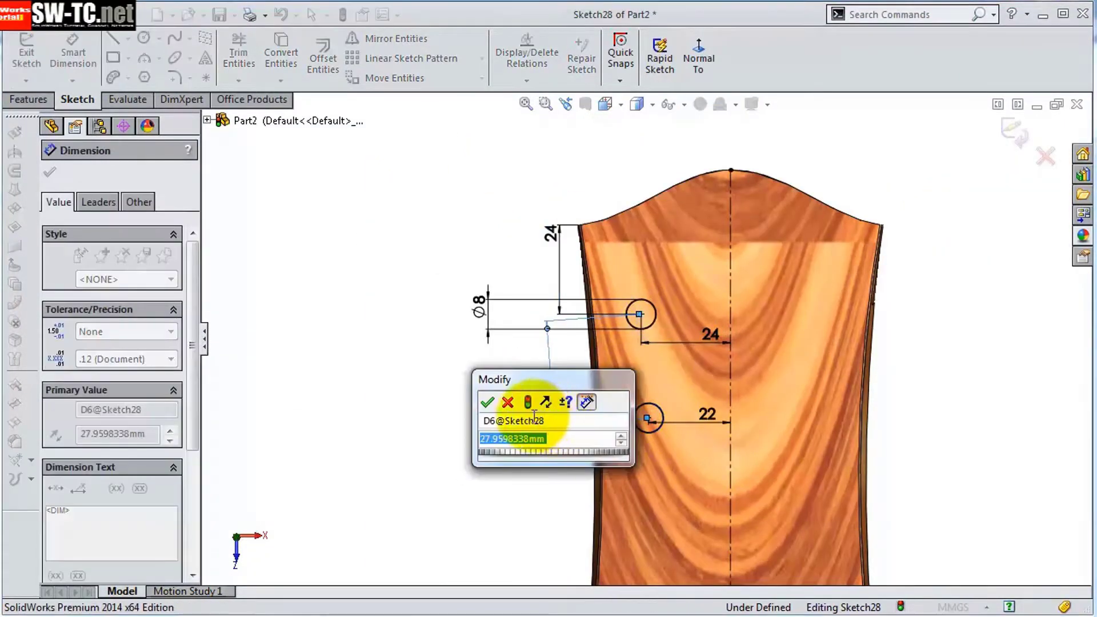
Dimension the ⌀8 tuner-hole circles and chamfer the ⌀16 headstock bushing
{"action": "key", "text": "Return"}
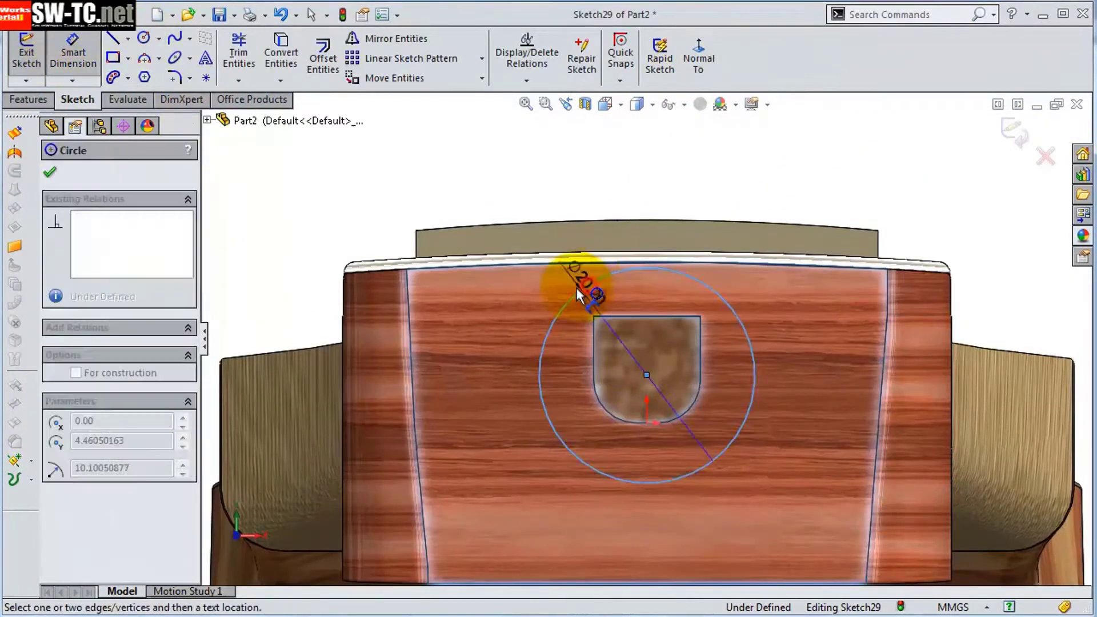
{"action": "left_click", "coordinate": [545, 295]}
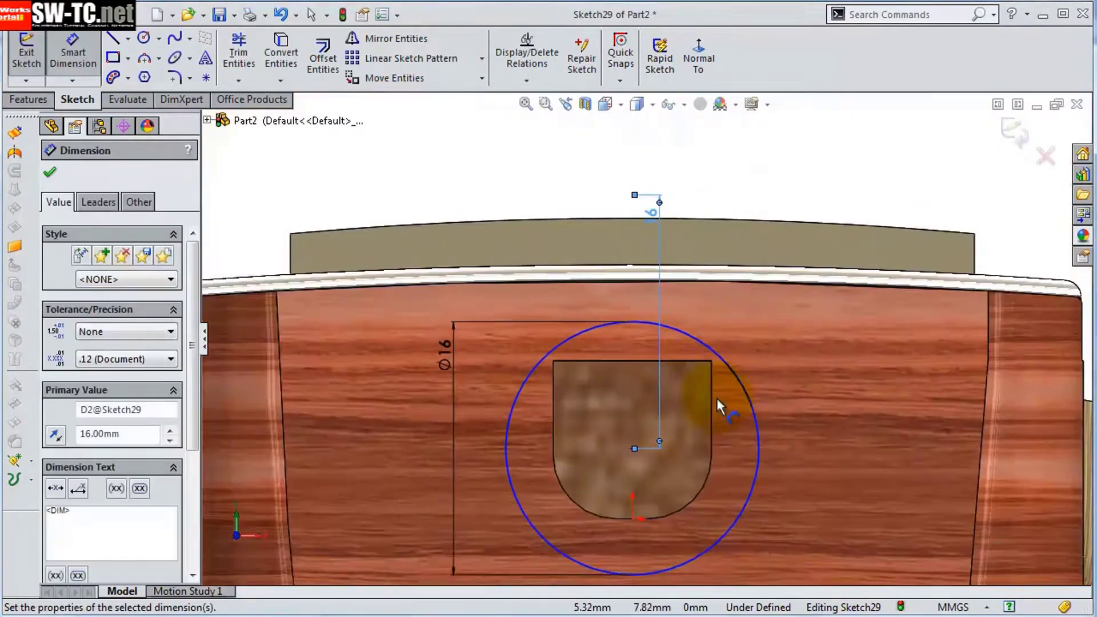
{"action": "left_click", "coordinate": [594, 406]}
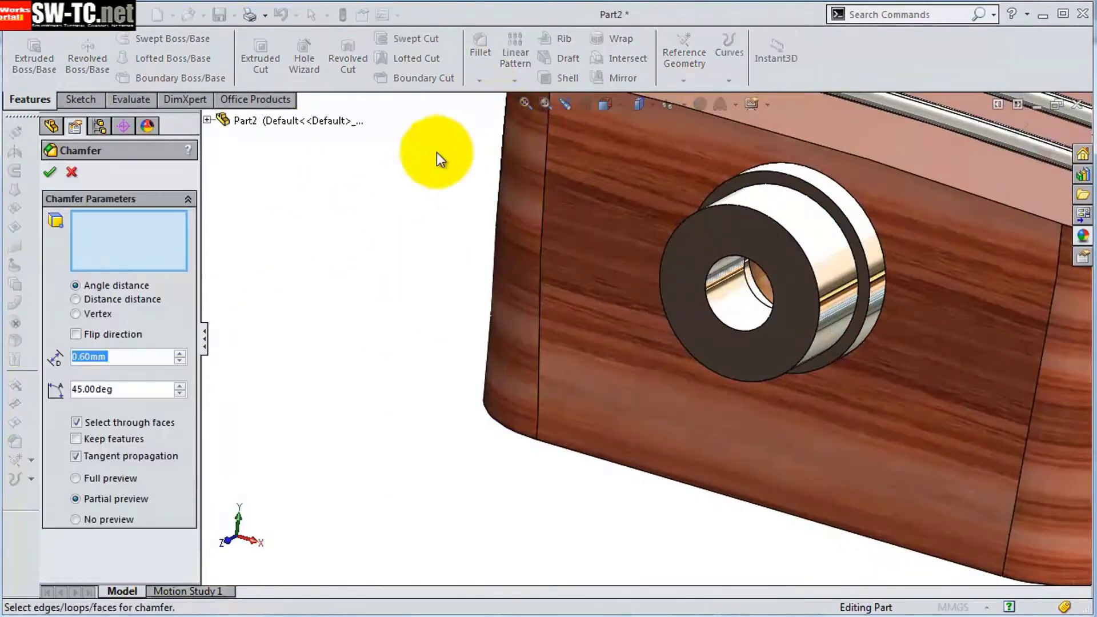
{"action": "left_click", "coordinate": [51, 173]}
Offset the nut's top edge inward and sketch three string slots on it
{"action": "left_click", "coordinate": [480, 51]}
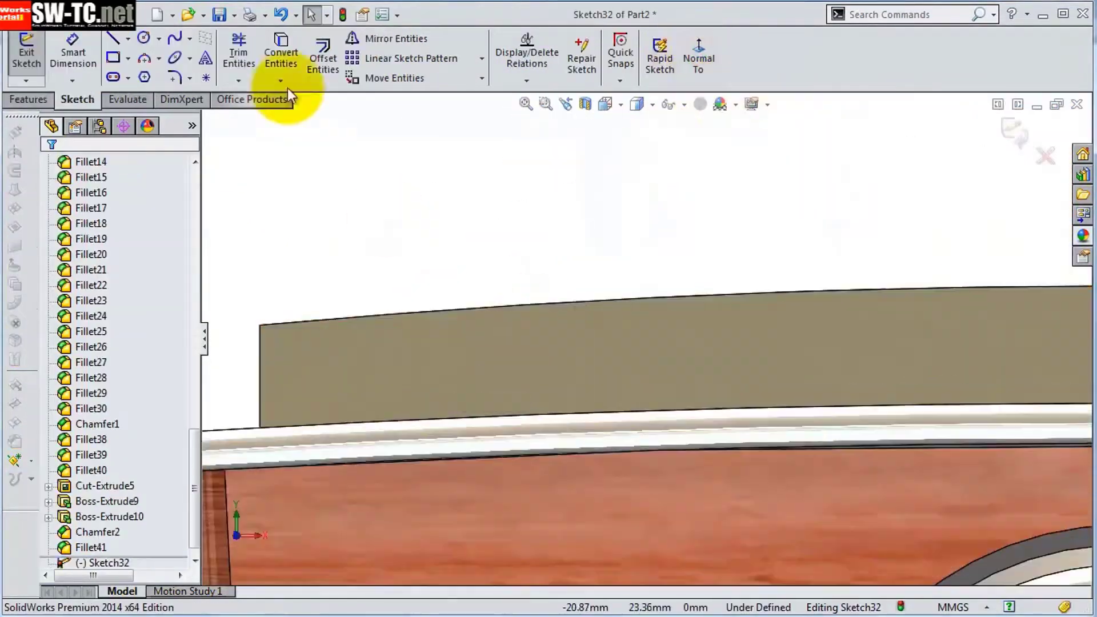
{"action": "left_click", "coordinate": [287, 89]}
{"action": "key", "text": "Return"}
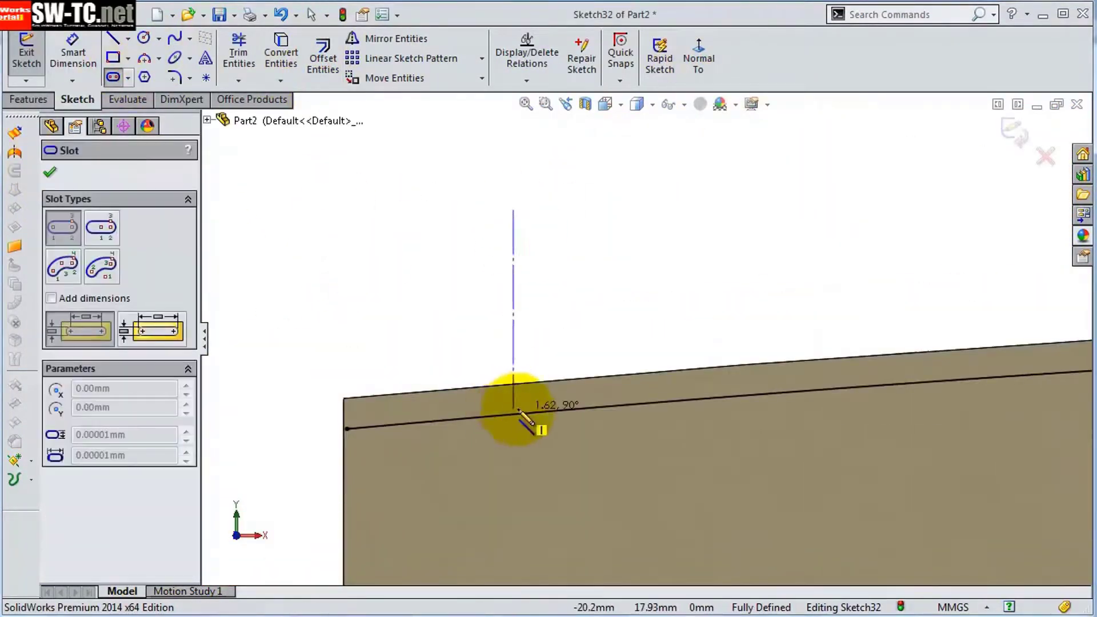
{"action": "left_click", "coordinate": [774, 407]}
{"action": "left_click", "coordinate": [787, 317]}
{"action": "scroll", "coordinate": [828, 297], "scroll_direction": "up", "scroll_amount": 2}
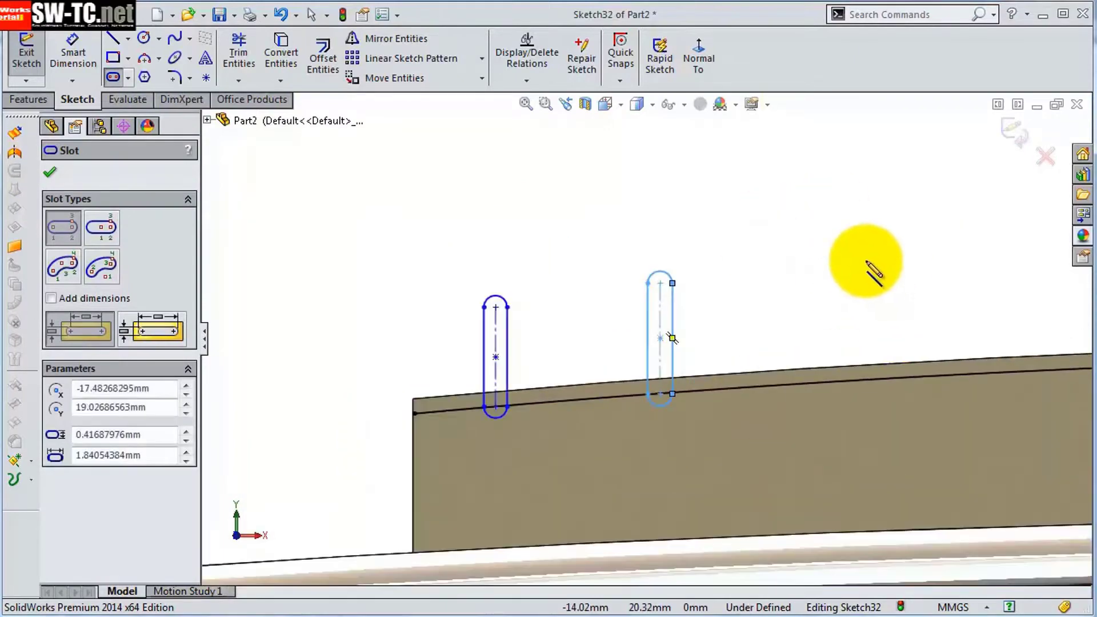
{"action": "left_click", "coordinate": [831, 392]}
{"action": "scroll", "coordinate": [783, 436], "scroll_direction": "up", "scroll_amount": 2}
{"action": "scroll", "coordinate": [930, 289], "scroll_direction": "down", "scroll_amount": 5}
{"action": "scroll", "coordinate": [440, 367], "scroll_direction": "up", "scroll_amount": 3}
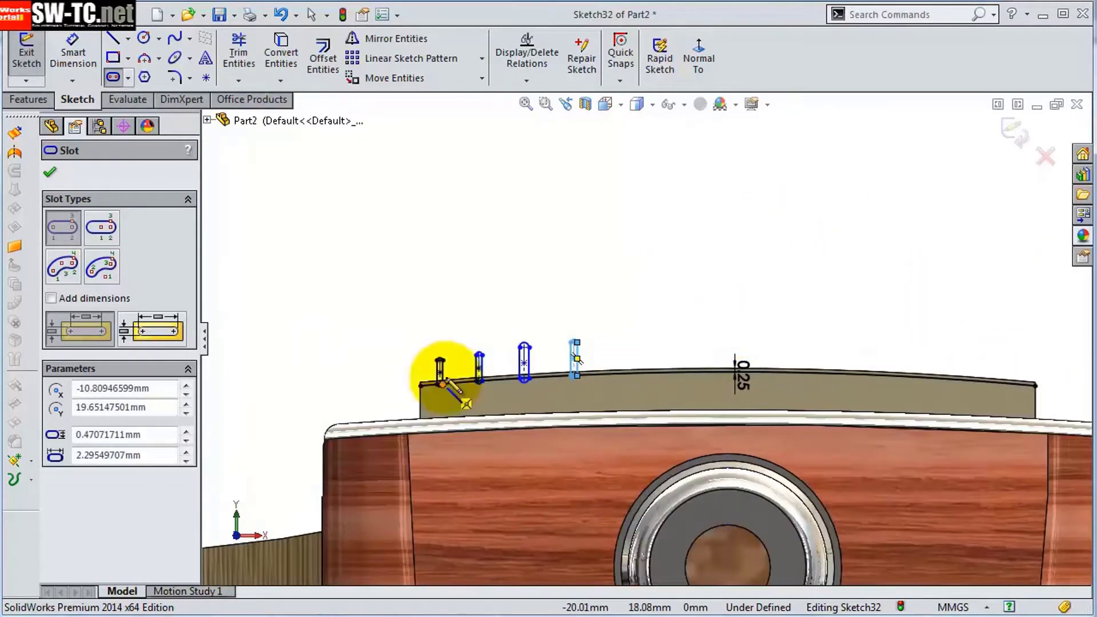
{"action": "scroll", "coordinate": [716, 371], "scroll_direction": "up", "scroll_amount": 3}
{"action": "scroll", "coordinate": [955, 245], "scroll_direction": "down", "scroll_amount": 2}
{"action": "scroll", "coordinate": [866, 347], "scroll_direction": "up", "scroll_amount": 4}
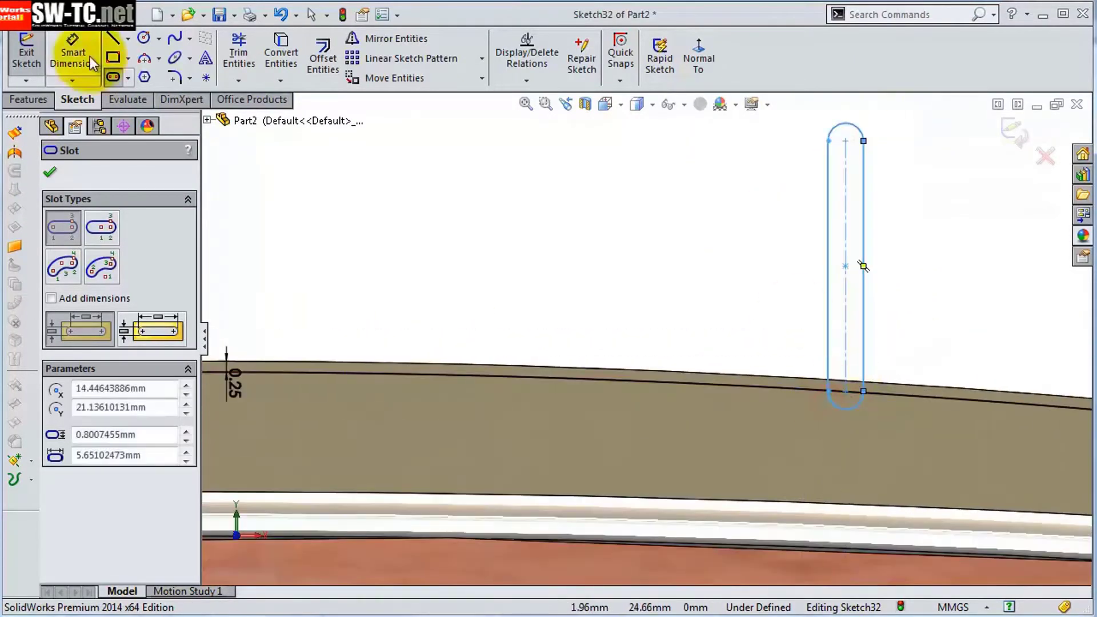
Dimension the first slots, setting their spacing to 6.70
{"action": "left_click", "coordinate": [90, 62]}
{"action": "scroll", "coordinate": [857, 285], "scroll_direction": "down", "scroll_amount": 3}
{"action": "left_click", "coordinate": [905, 318]}
{"action": "left_click", "coordinate": [917, 166]}
{"action": "scroll", "coordinate": [847, 405], "scroll_direction": "up", "scroll_amount": 5}
{"action": "left_click", "coordinate": [847, 404]}
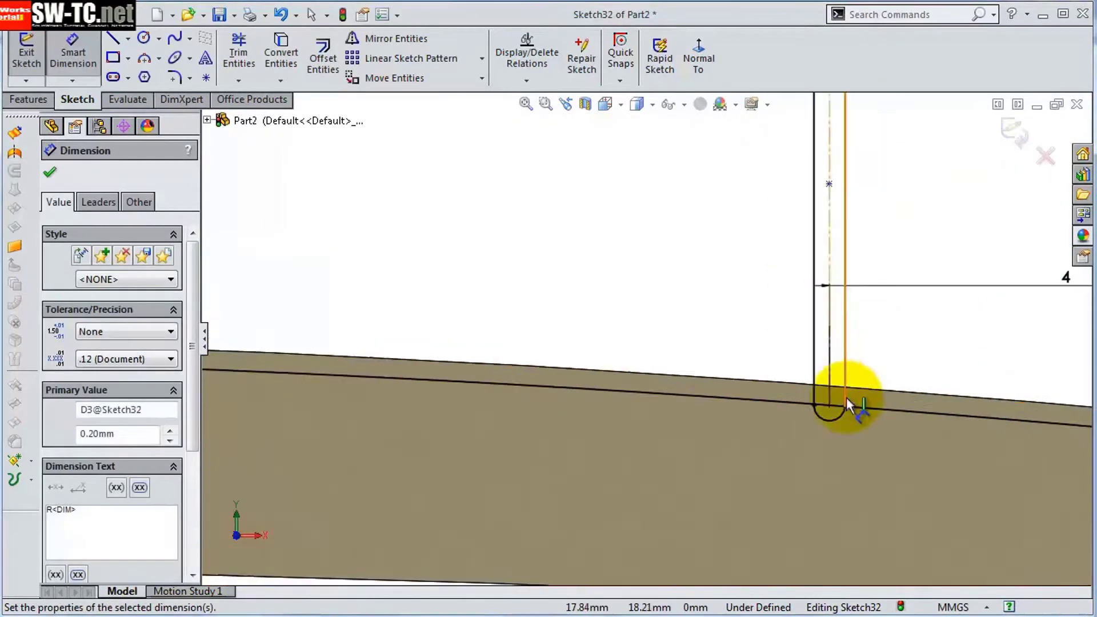
{"action": "scroll", "coordinate": [847, 405], "scroll_direction": "down", "scroll_amount": 5}
{"action": "left_click", "coordinate": [958, 303]}
{"action": "left_click", "coordinate": [468, 303]}
{"action": "left_click", "coordinate": [597, 304]}
{"action": "type", "text": "6."}
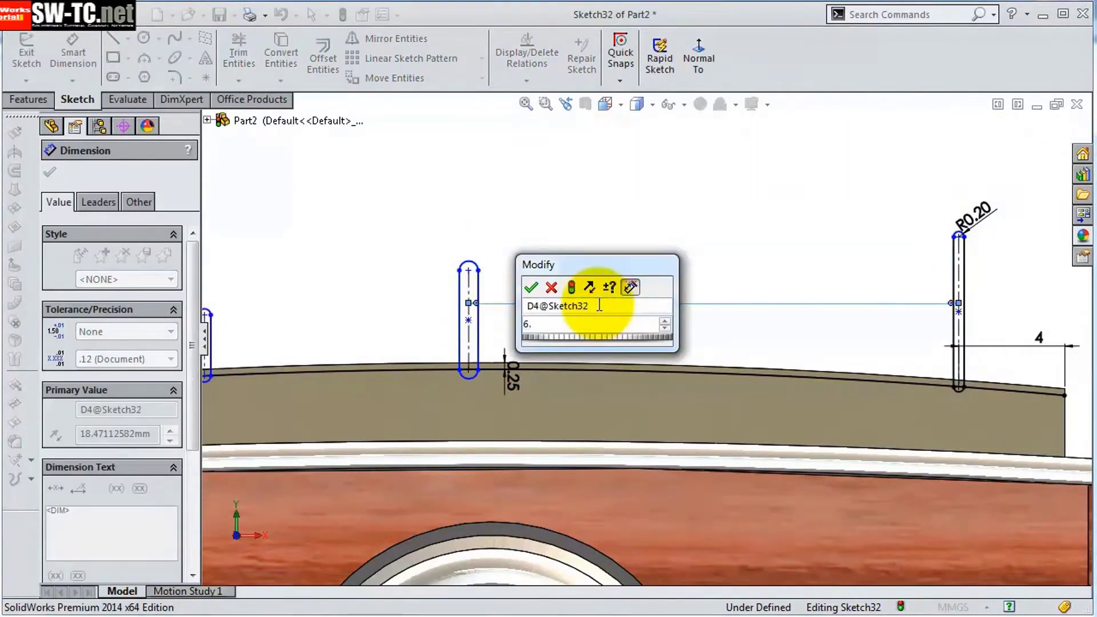
{"action": "type", "text": "70"}
{"action": "key", "text": "Return"}
{"action": "left_click", "coordinate": [779, 264]}
Set slot radii R0.35 and R0.20, spacing 7.25, and distance 4 from the nut's end
{"action": "left_click", "coordinate": [783, 240]}
{"action": "scroll", "coordinate": [783, 240], "scroll_direction": "down", "scroll_amount": 3}
{"action": "scroll", "coordinate": [429, 337], "scroll_direction": "up", "scroll_amount": 3}
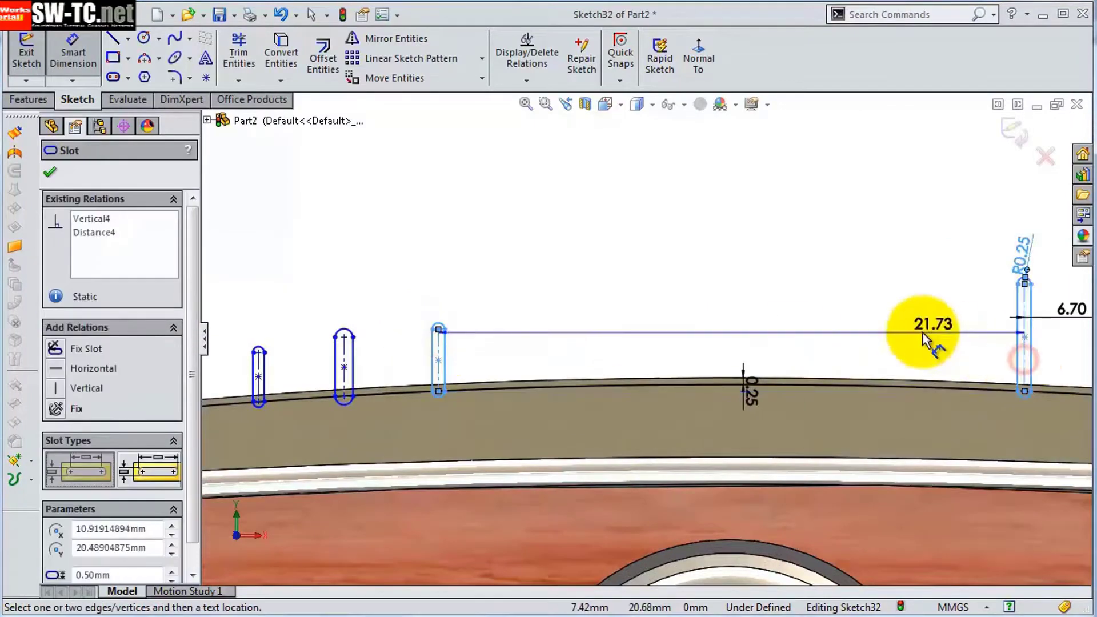
{"action": "left_click", "coordinate": [923, 334]}
{"action": "left_click", "coordinate": [851, 320]}
{"action": "type", "text": "0.35"}
{"action": "key", "text": "Return"}
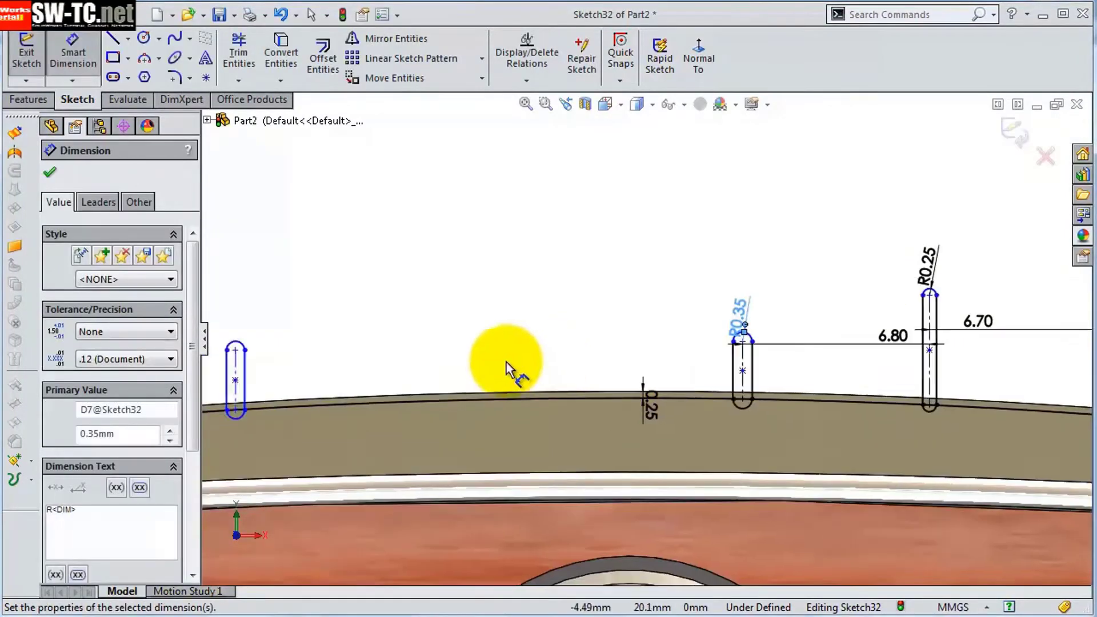
{"action": "scroll", "coordinate": [447, 369], "scroll_direction": "up", "scroll_amount": 2}
{"action": "left_click", "coordinate": [717, 302]}
{"action": "key", "text": "Return"}
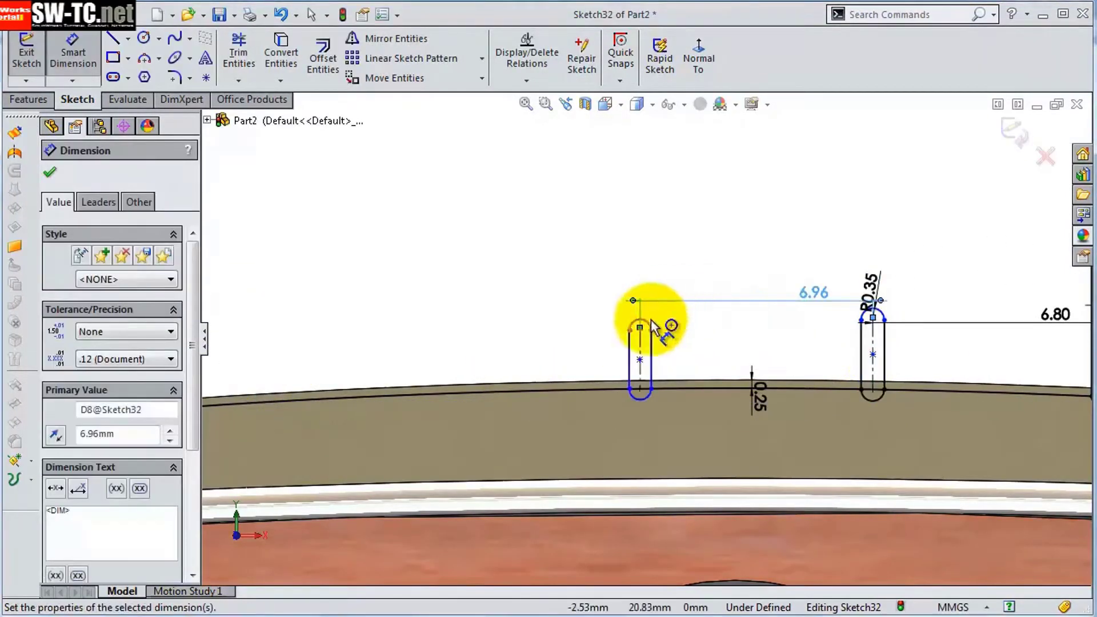
{"action": "left_click", "coordinate": [673, 274]}
{"action": "left_click", "coordinate": [905, 306]}
{"action": "left_click", "coordinate": [820, 268]}
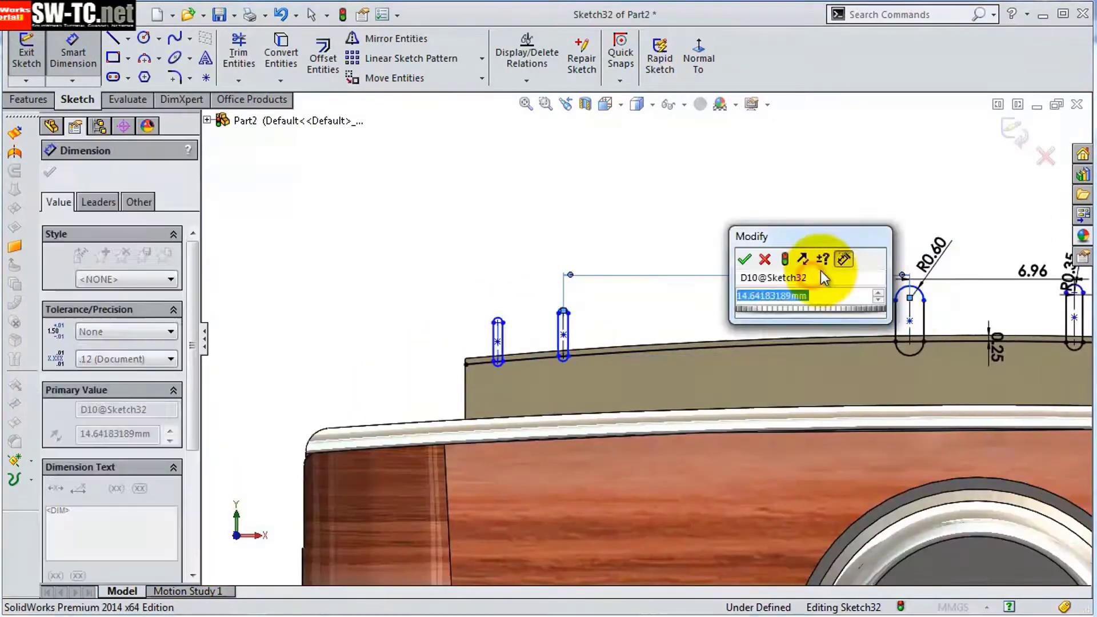
{"action": "type", "text": "7.25"}
{"action": "key", "text": "Return"}
{"action": "scroll", "coordinate": [693, 312], "scroll_direction": "up", "scroll_amount": 2}
{"action": "left_click", "coordinate": [639, 289]}
{"action": "type", "text": "0.20843988mm"}
{"action": "key", "text": "Return"}
{"action": "scroll", "coordinate": [423, 412], "scroll_direction": "up", "scroll_amount": 3}
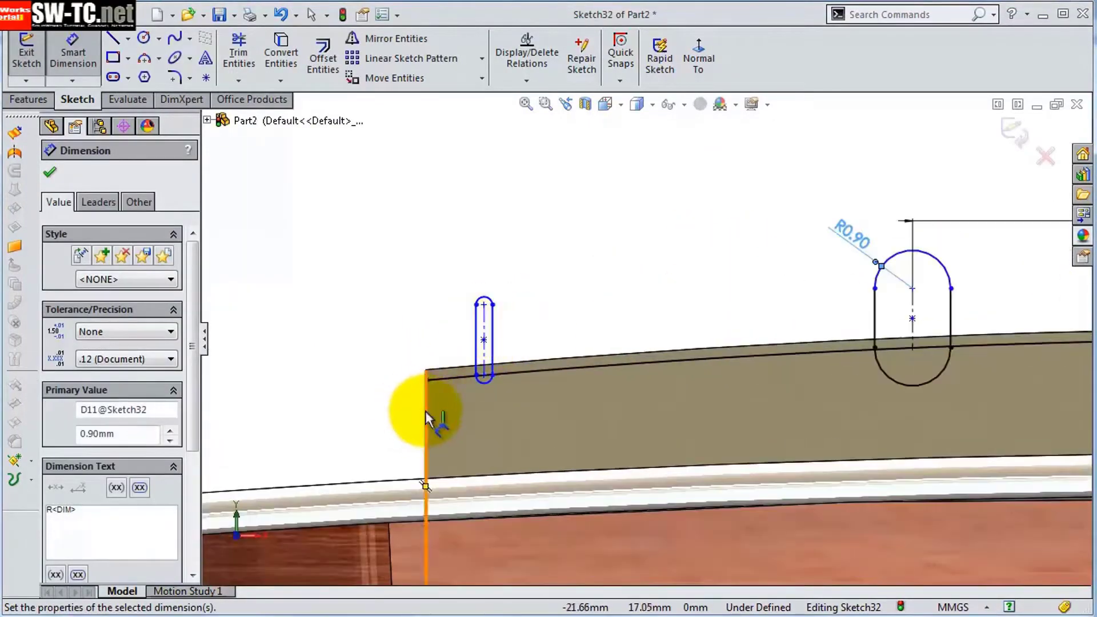
{"action": "left_click", "coordinate": [568, 258]}
{"action": "type", "text": "4"}
{"action": "key", "text": "Return"}
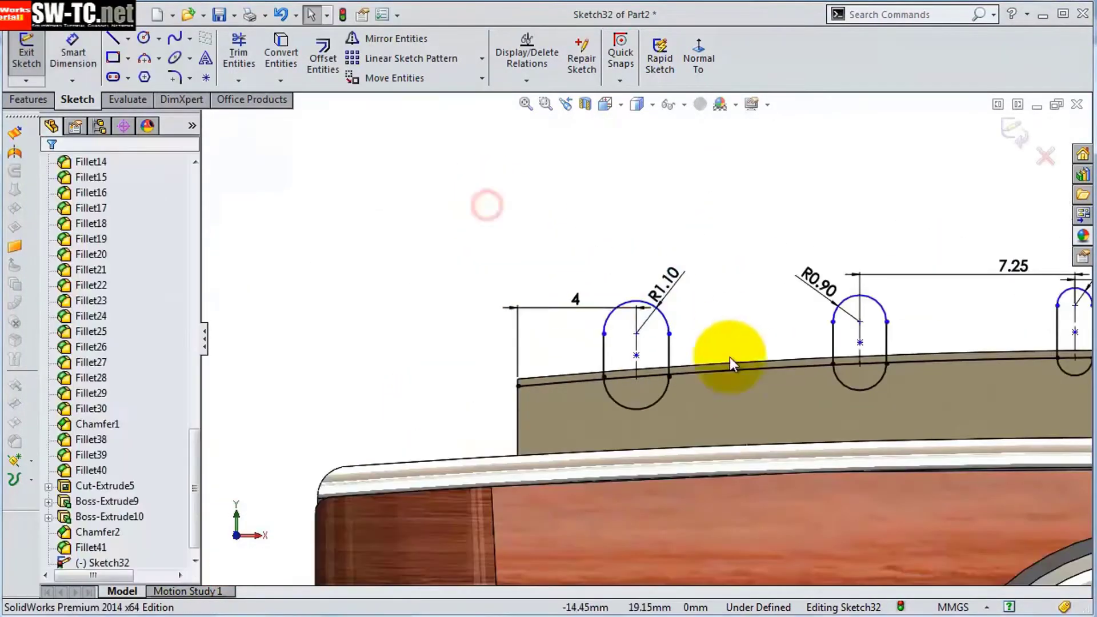
Cut the sketched string slots into the nut as Cut-Extrude6
{"action": "left_click", "coordinate": [260, 57]}
{"action": "key", "text": "Return"}
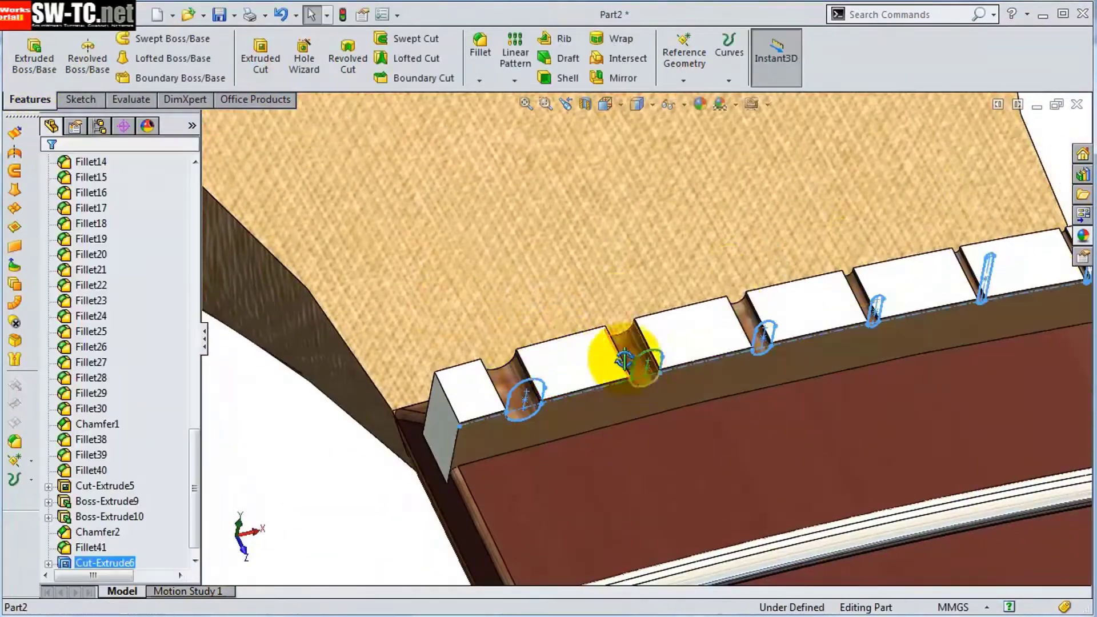
{"action": "mouse_move", "coordinate": [625, 355]}
{"action": "middle_mouse_down"}
{"action": "mouse_move", "coordinate": [828, 446]}
{"action": "mouse_move", "coordinate": [686, 343]}
{"action": "middle_mouse_up"}
Fillet the string-slot edges on the nut
{"action": "left_click", "coordinate": [657, 340]}
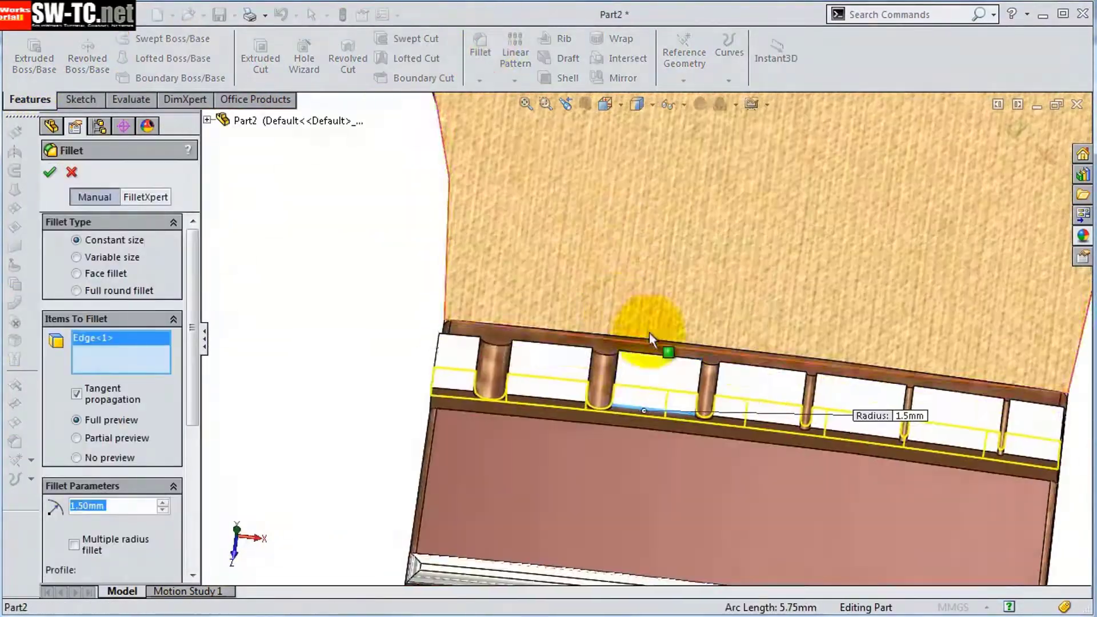
{"action": "type", "text": "0."}
{"action": "left_click", "coordinate": [491, 360]}
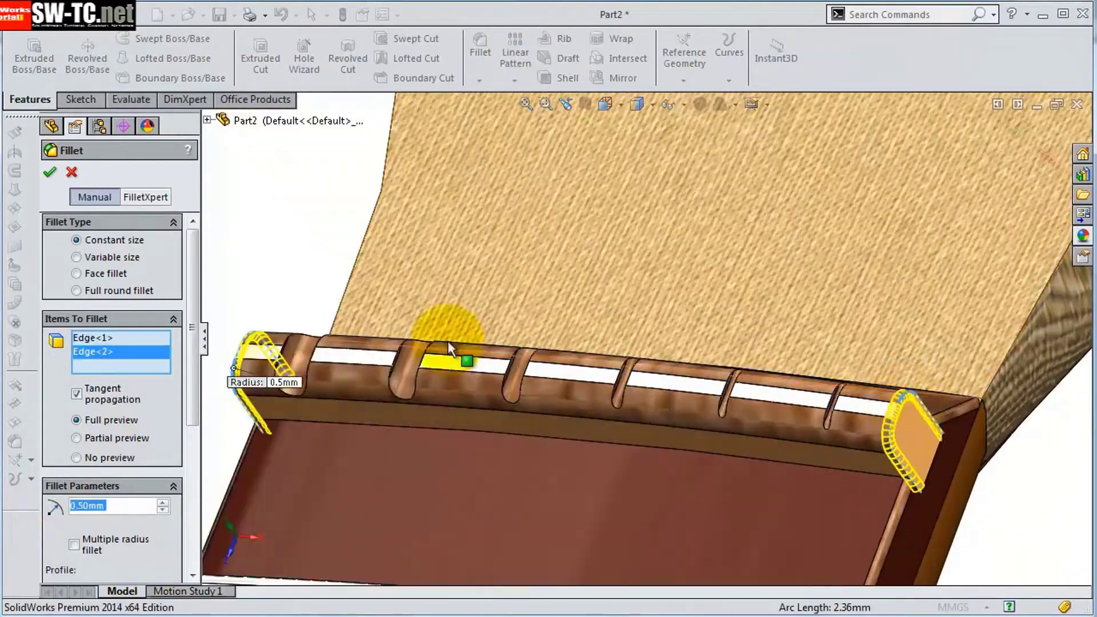
{"action": "key", "text": "Return"}
{"action": "mouse_move", "coordinate": [460, 244]}
{"action": "middle_mouse_down"}
{"action": "mouse_move", "coordinate": [608, 376]}
{"action": "mouse_move", "coordinate": [568, 513]}
{"action": "mouse_move", "coordinate": [691, 330]}
{"action": "mouse_move", "coordinate": [612, 412]}
{"action": "mouse_move", "coordinate": [582, 534]}
{"action": "mouse_move", "coordinate": [554, 417]}
{"action": "middle_mouse_up"}
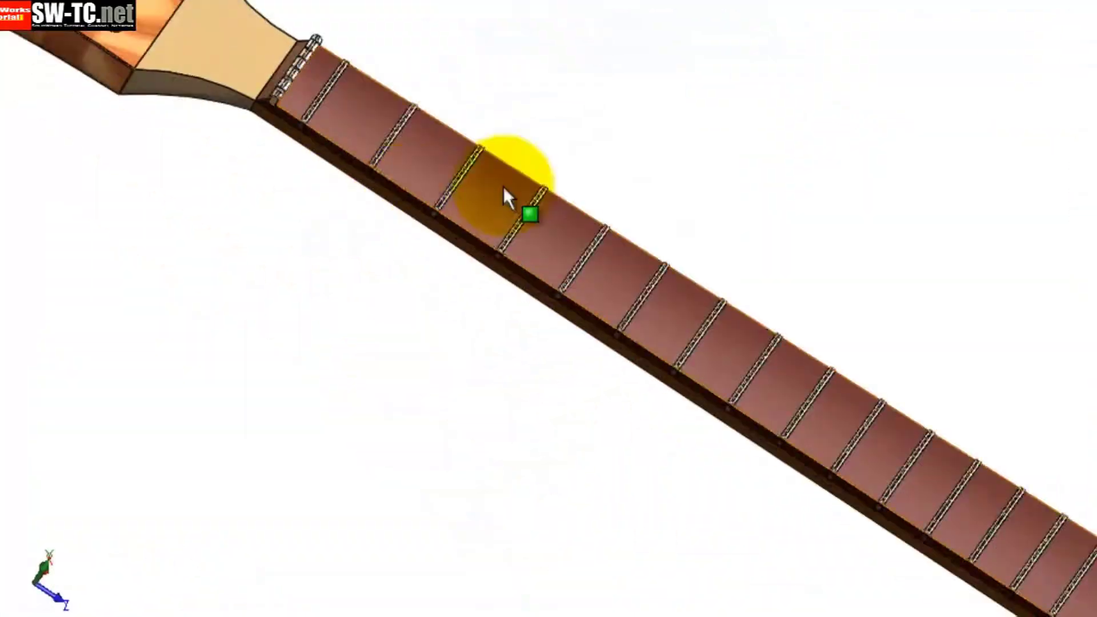
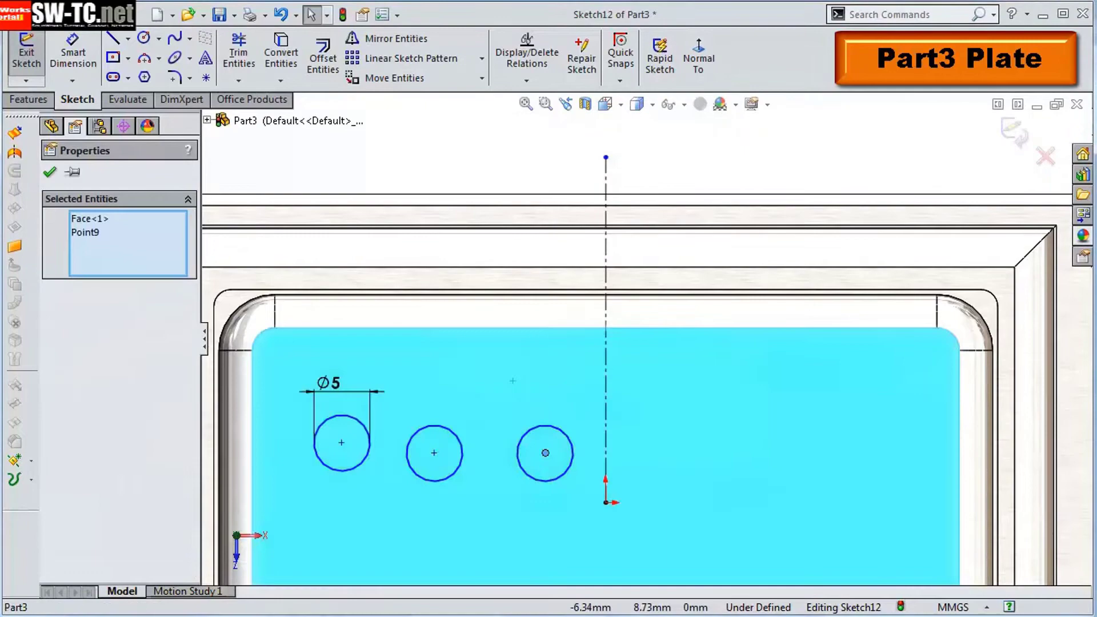
Set the spacing between the pickup pole-piece circles to 9.6 mm
{"action": "left_click", "coordinate": [513, 381], "text": "ctrl"}
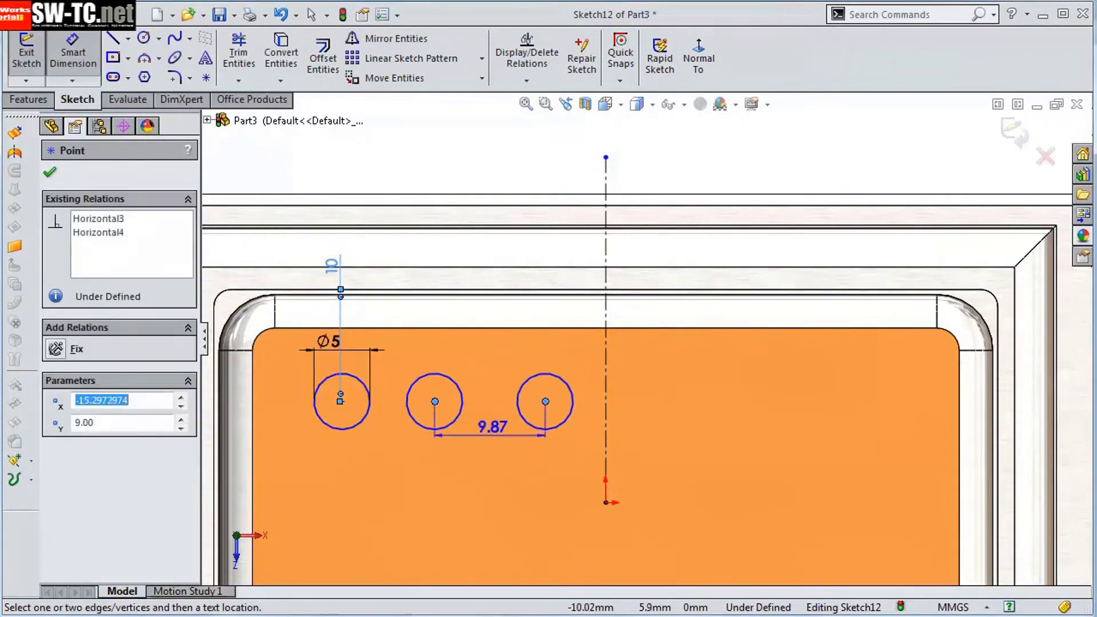
{"action": "double_click", "coordinate": [492, 427]}
{"action": "type", "text": "9.6"}
{"action": "key", "text": "Return"}
{"action": "key", "text": "Escape"}
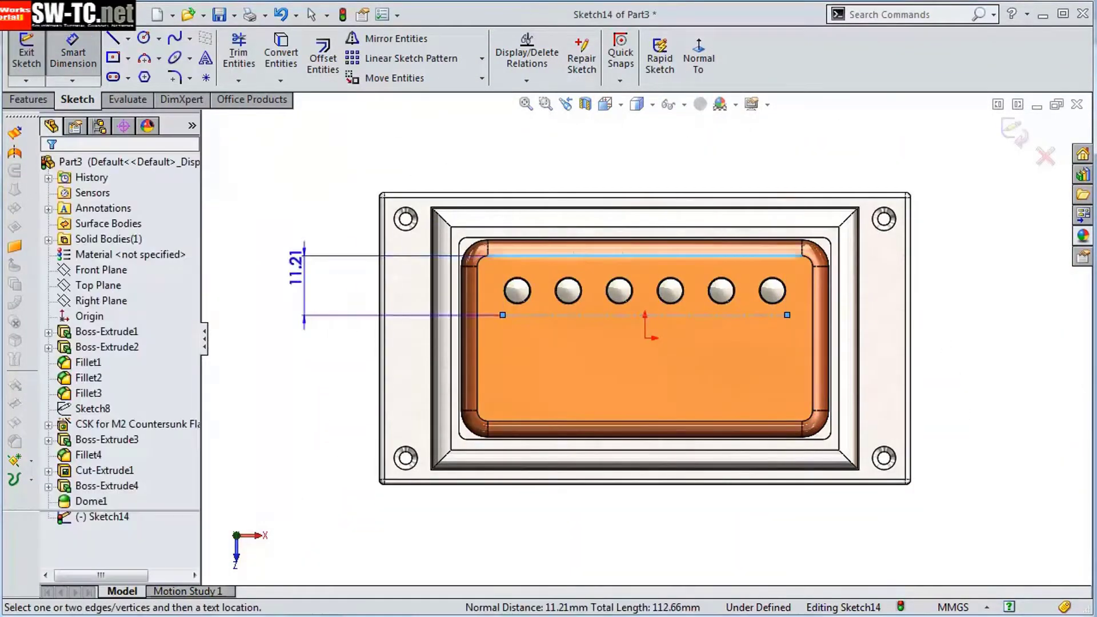
Dimension the sketch line's offset on the pickup cover to 11 mm
{"action": "left_click", "coordinate": [296, 280]}
{"action": "type", "text": "11.00mm"}
{"action": "key", "text": "Return"}
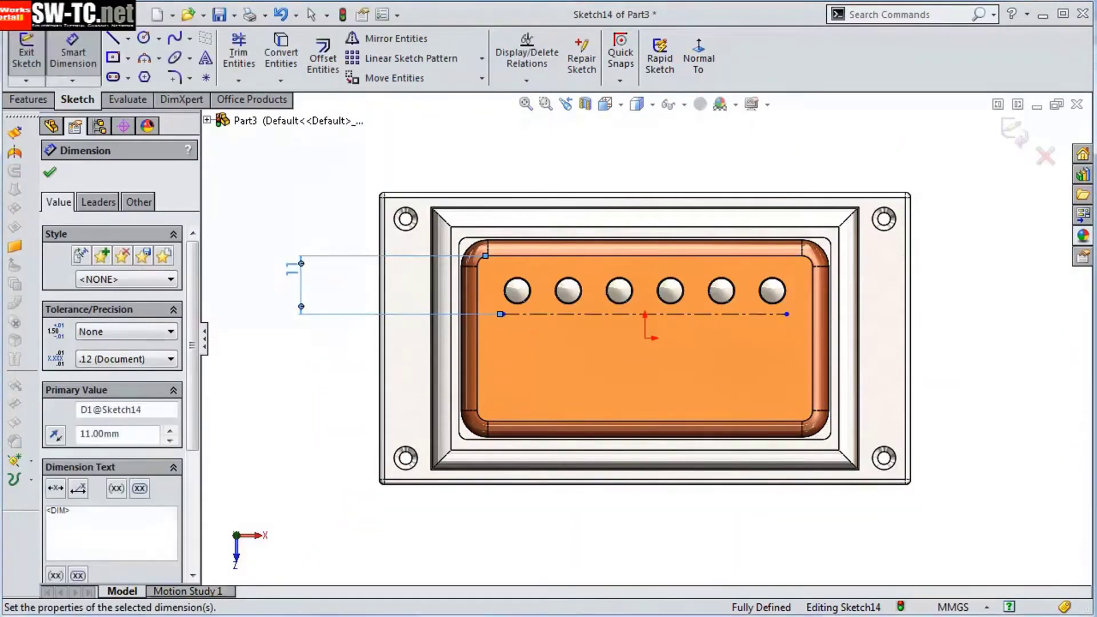
{"action": "key", "text": "Escape"}
Add Sketch Text along the line with Use document font turned off
{"action": "left_click", "coordinate": [206, 58]}
{"action": "type", "text": "SW-TC"}
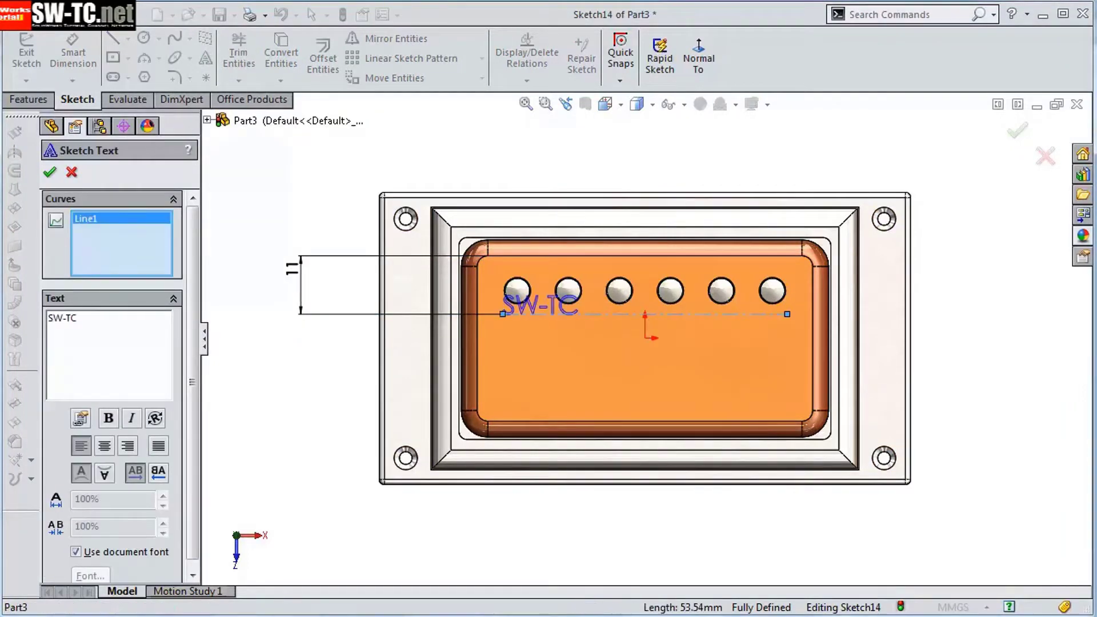
{"action": "left_click", "coordinate": [76, 552]}
{"action": "left_click", "coordinate": [91, 567]}
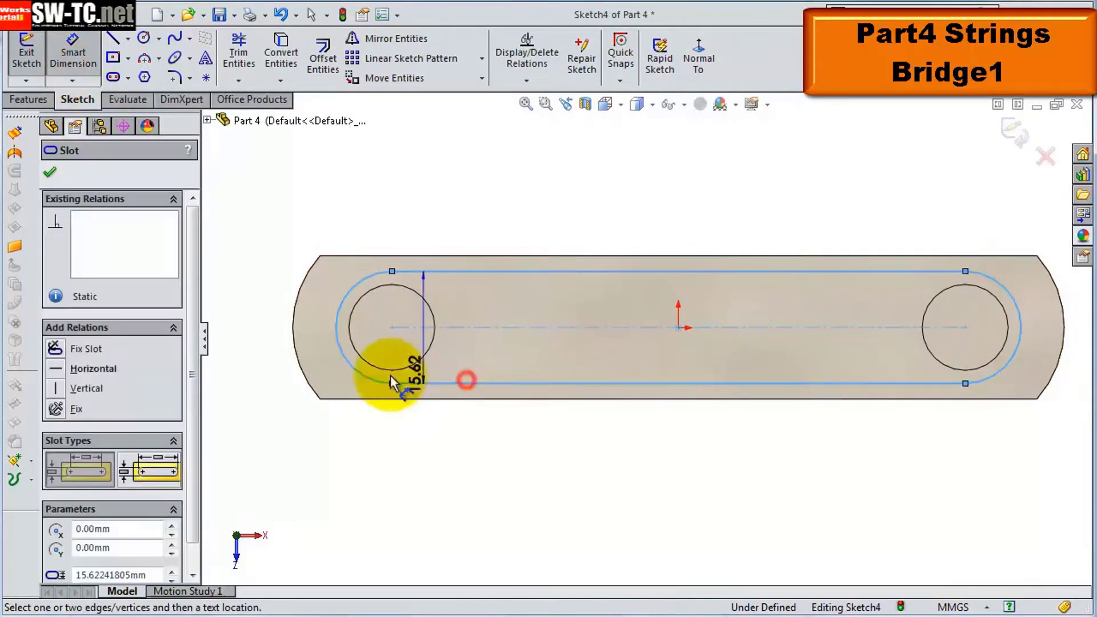
Dimension the bridge slot width to 14 mm and the holes to Ø8
{"action": "left_click", "coordinate": [246, 348]}
{"action": "type", "text": "14"}
{"action": "key", "text": "Return"}
{"action": "left_click", "coordinate": [53, 72]}
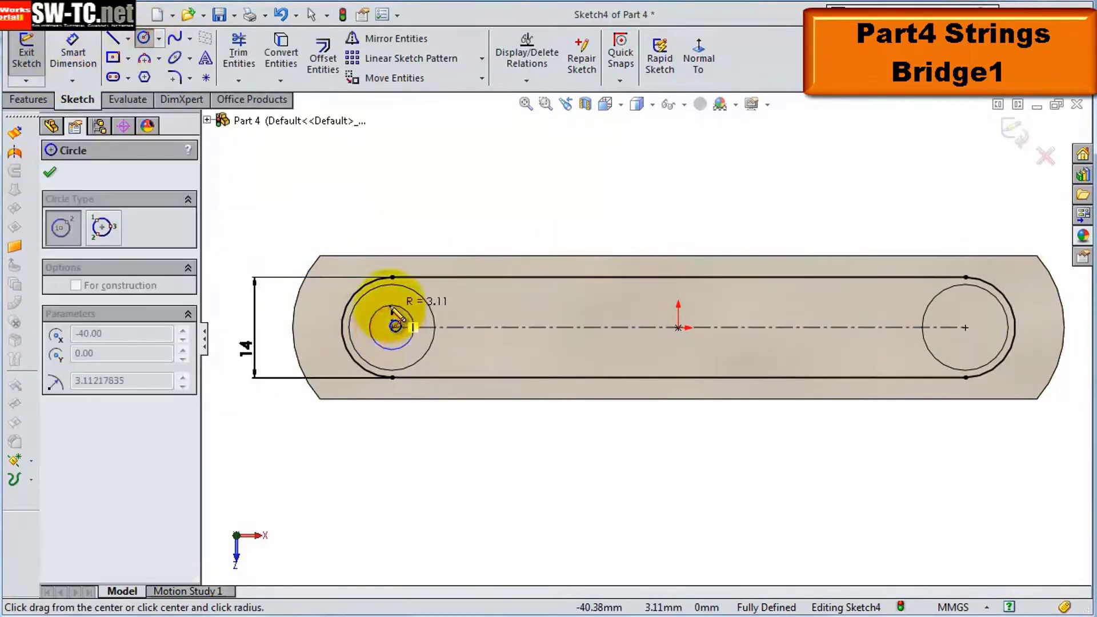
{"action": "left_click", "coordinate": [73, 57]}
{"action": "left_click", "coordinate": [391, 306]}
{"action": "type", "text": "8"}
Extrude the slot sketch into a 13 mm raised block
{"action": "left_click", "coordinate": [35, 57]}
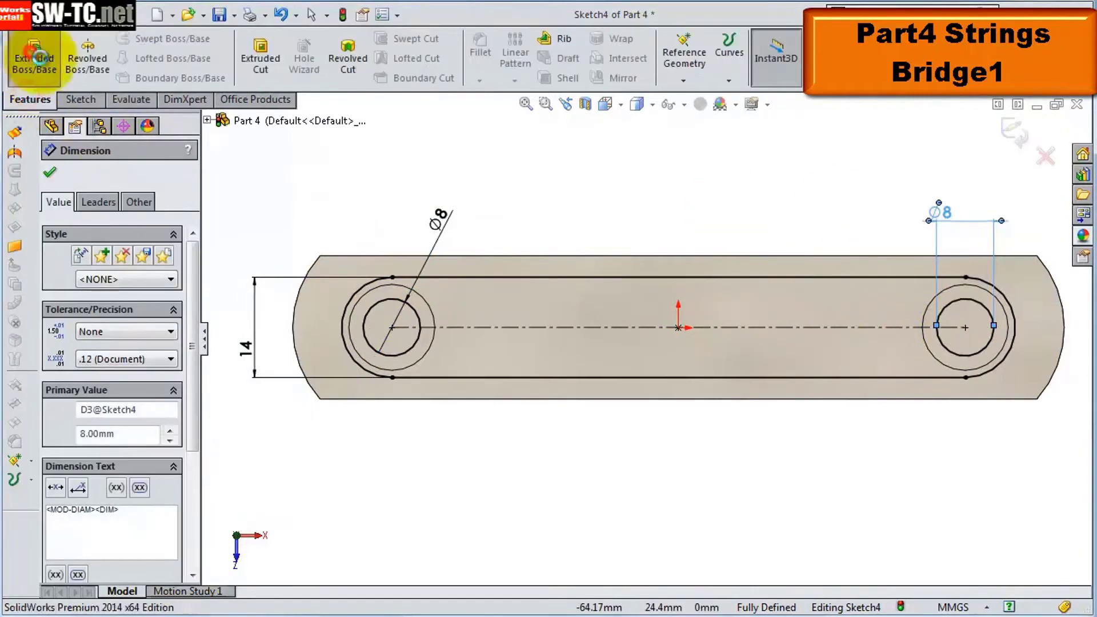
{"action": "type", "text": "13"}
{"action": "key", "text": "Return"}
{"action": "middle_click_drag", "start_coordinate": [297, 265], "coordinate": [476, 259]}
{"action": "key", "text": "Return"}
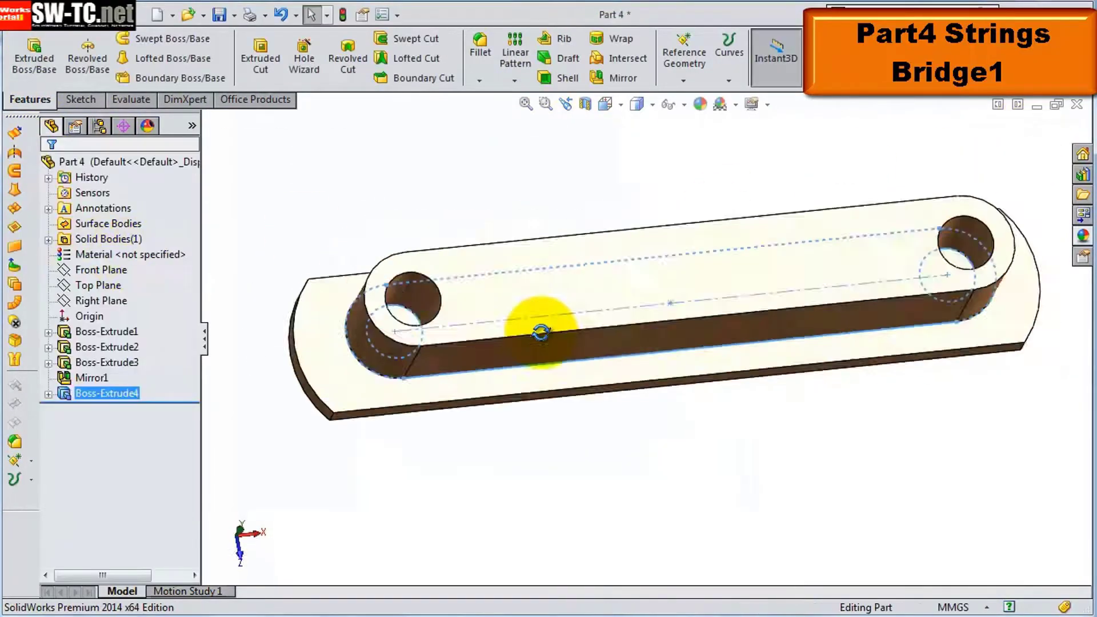
Start a sketch on the Right Plane and draw the profile lines and a centerline
{"action": "scroll", "coordinate": [543, 331], "scroll_direction": "down", "scroll_amount": 5}
{"action": "left_click", "coordinate": [119, 300]}
{"action": "left_click", "coordinate": [651, 361]}
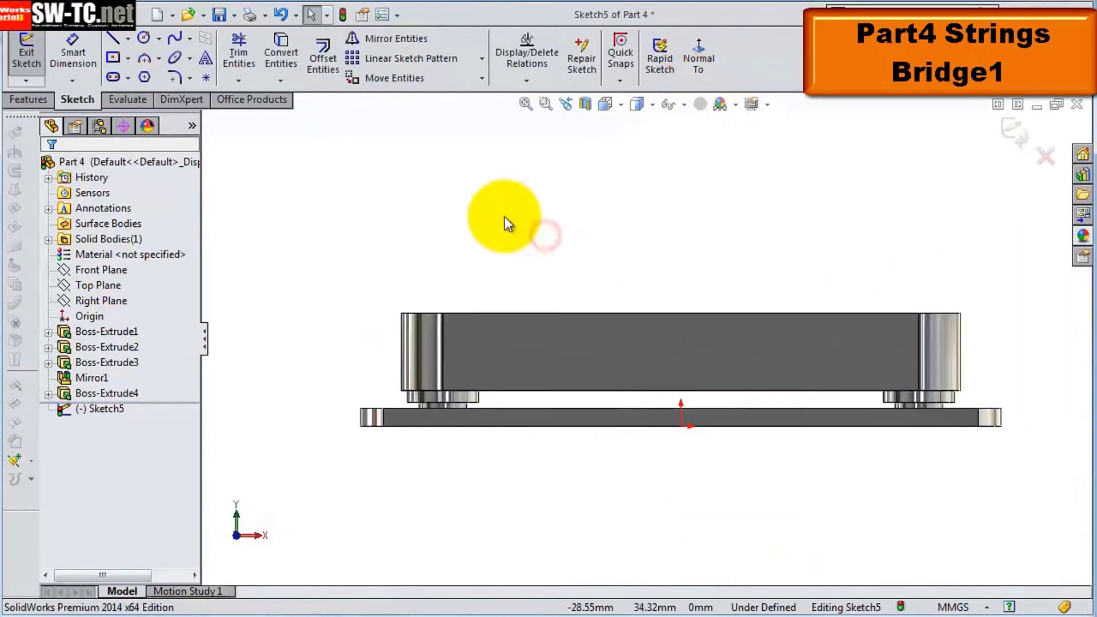
{"action": "key", "text": "l"}
{"action": "left_click", "coordinate": [971, 361]}
{"action": "scroll", "coordinate": [649, 336], "scroll_direction": "up", "scroll_amount": 1}
{"action": "left_click", "coordinate": [128, 38]}
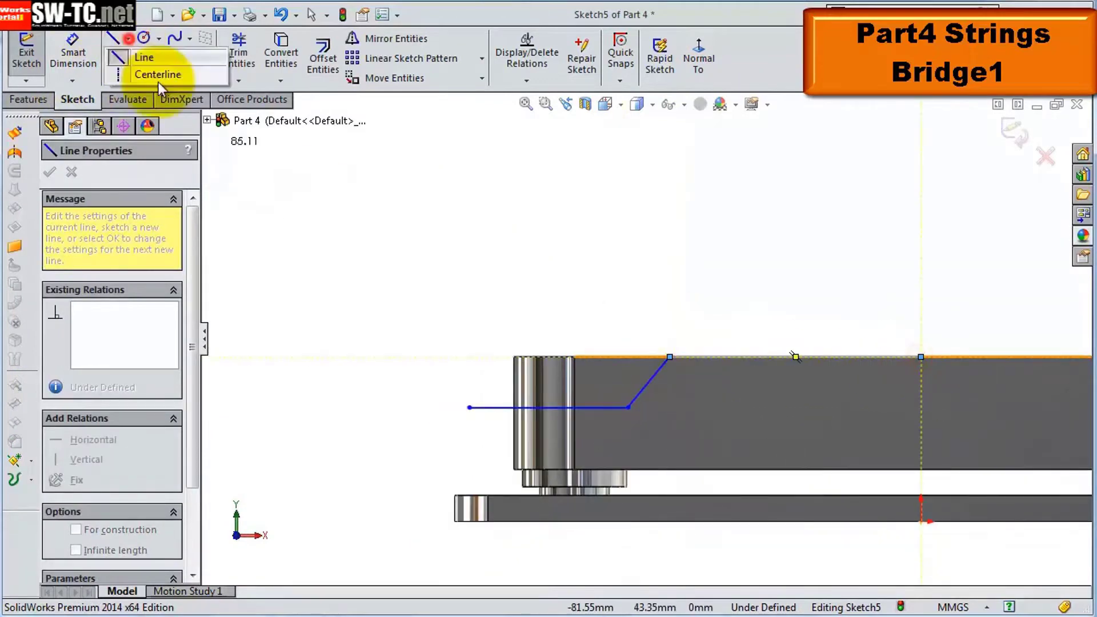
{"action": "left_click", "coordinate": [474, 408]}
{"action": "left_click", "coordinate": [426, 451]}
Dimension the angled line at 50° and the two horizontal distances at 33 mm
{"action": "key", "text": "Return"}
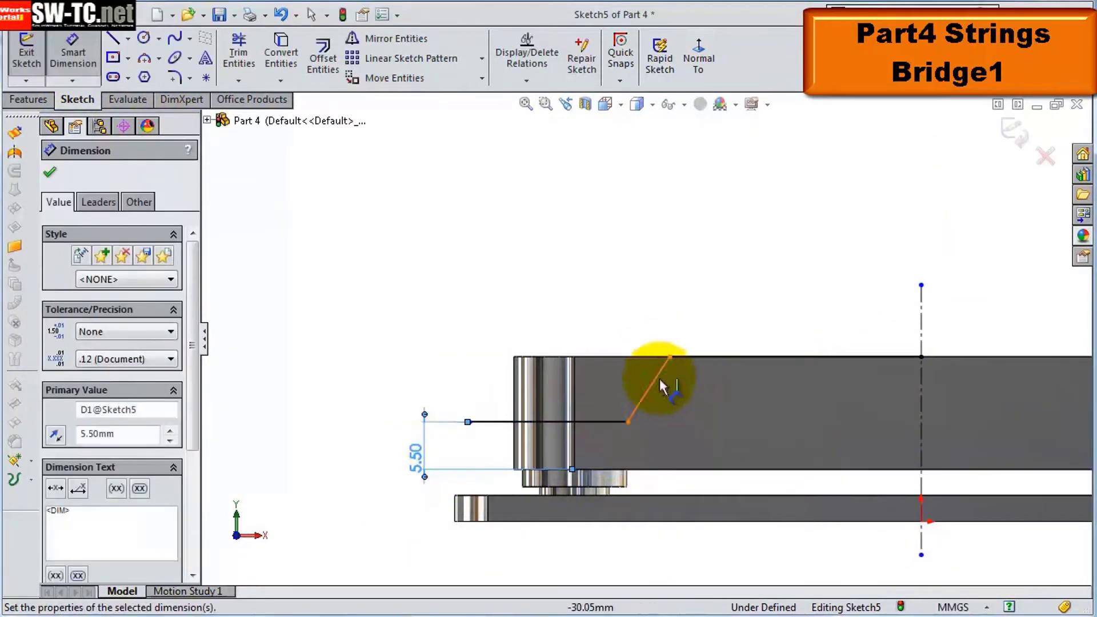
{"action": "left_click", "coordinate": [659, 378]}
{"action": "left_click", "coordinate": [684, 406]}
{"action": "type", "text": "50"}
{"action": "left_click", "coordinate": [895, 284]}
{"action": "type", "text": "33"}
{"action": "key", "text": "Return"}
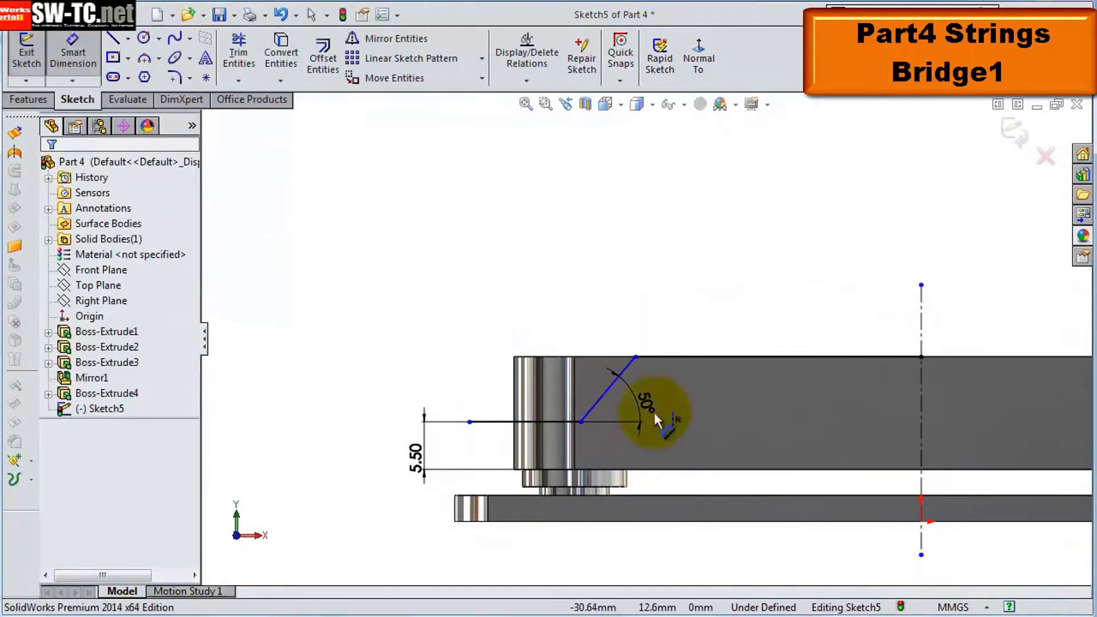
{"action": "left_click", "coordinate": [902, 315]}
{"action": "type", "text": "33"}
{"action": "key", "text": "Return"}
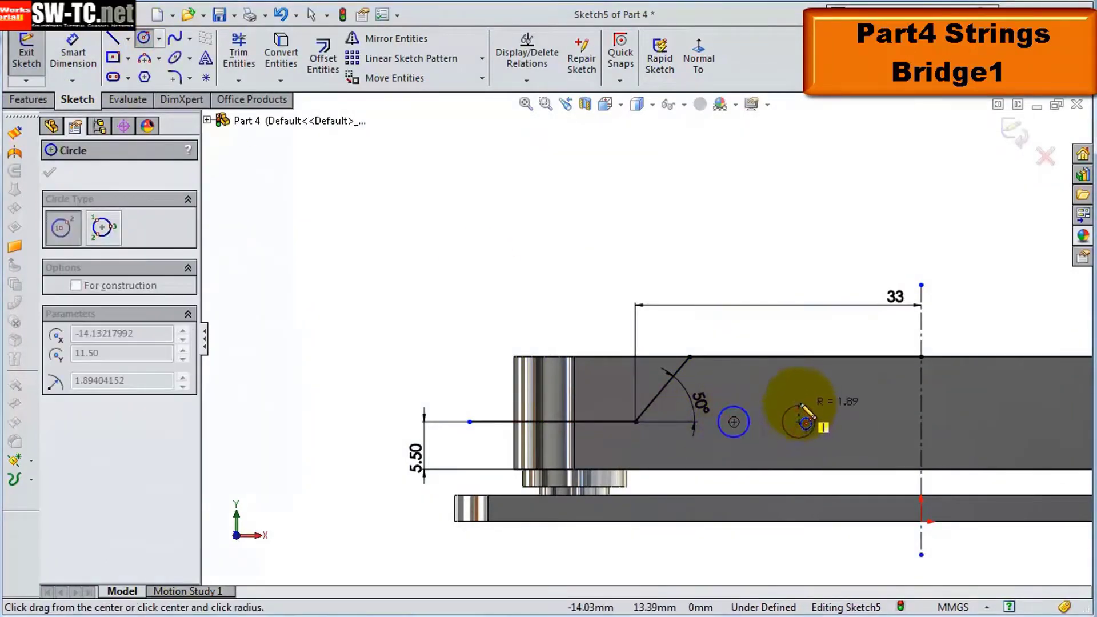
Make the string holes equal Ø3 at 10 mm spacing, 5 mm offset, and mirror them
{"action": "left_click", "coordinate": [972, 341]}
{"action": "left_click", "coordinate": [759, 269]}
{"action": "type", "text": "3"}
{"action": "left_click", "coordinate": [799, 421]}
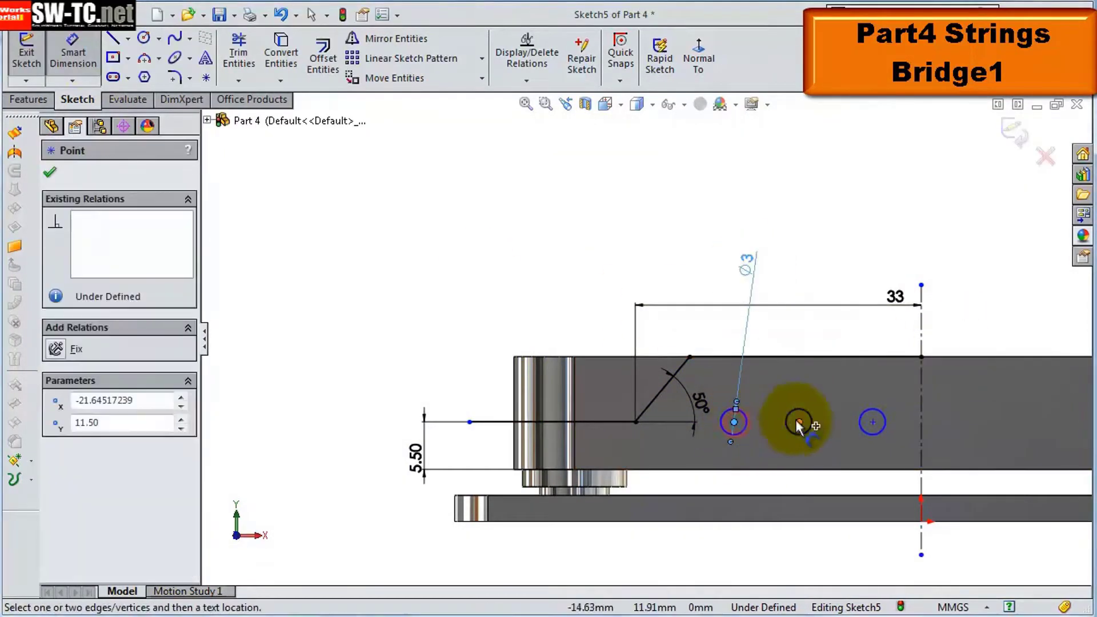
{"action": "type", "text": "10"}
{"action": "key", "text": "Return"}
{"action": "left_click", "coordinate": [888, 268]}
{"action": "type", "text": "5"}
{"action": "key", "text": "Return"}
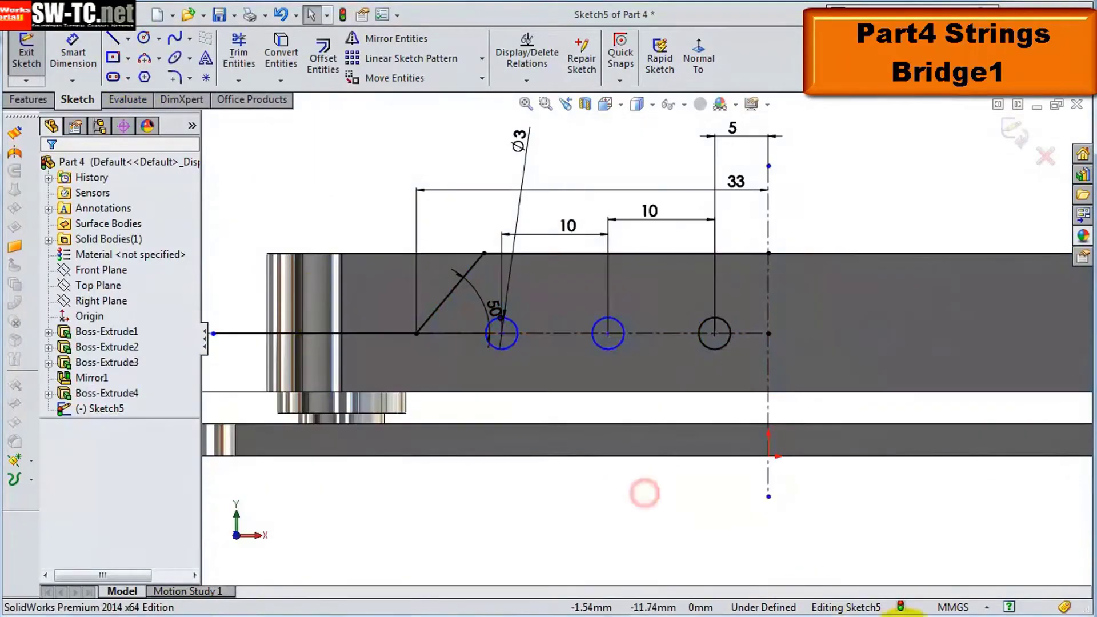
{"action": "left_click", "coordinate": [715, 333], "text": "ctrl"}
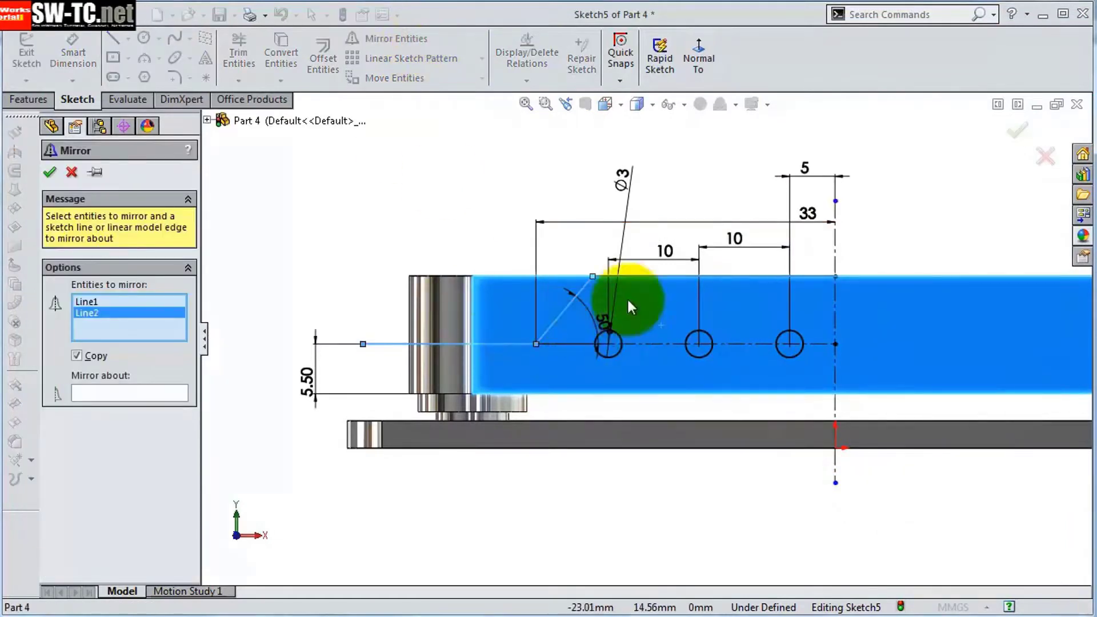
{"action": "left_click", "coordinate": [1018, 132]}
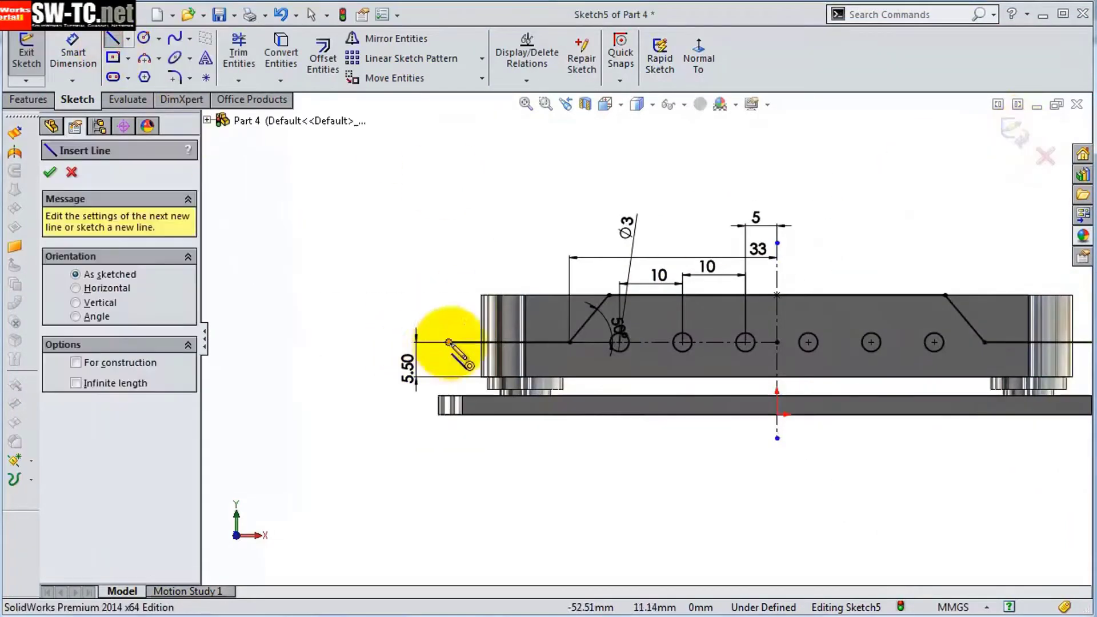
Cut the block to the sloped profile and sketch a Ø5 string-hole circle
{"action": "left_click", "coordinate": [262, 50]}
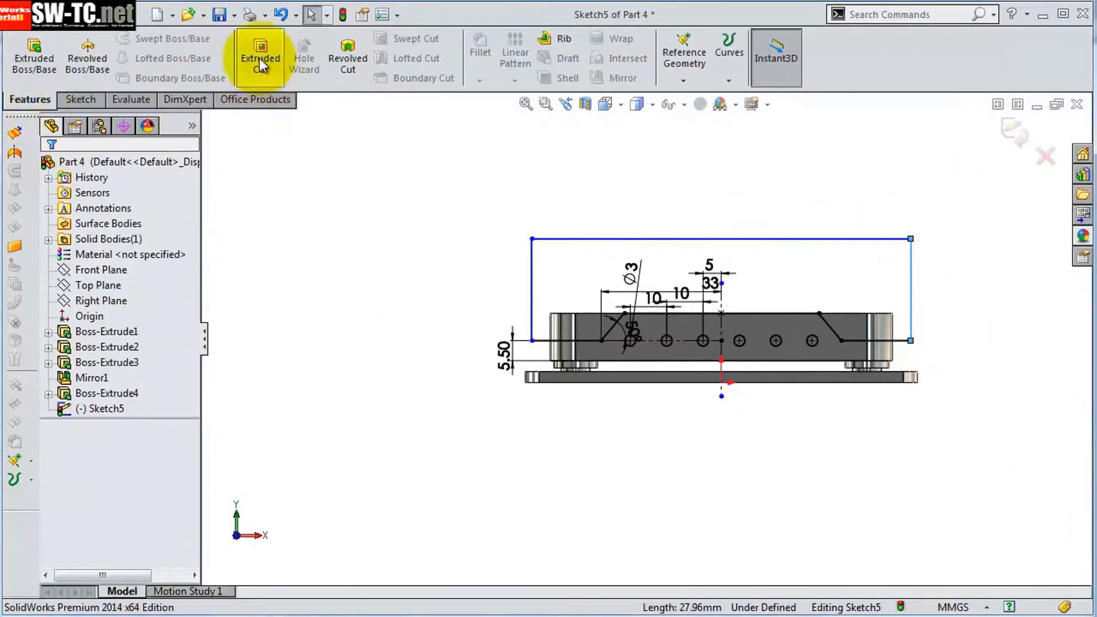
{"action": "right_click", "coordinate": [764, 412]}
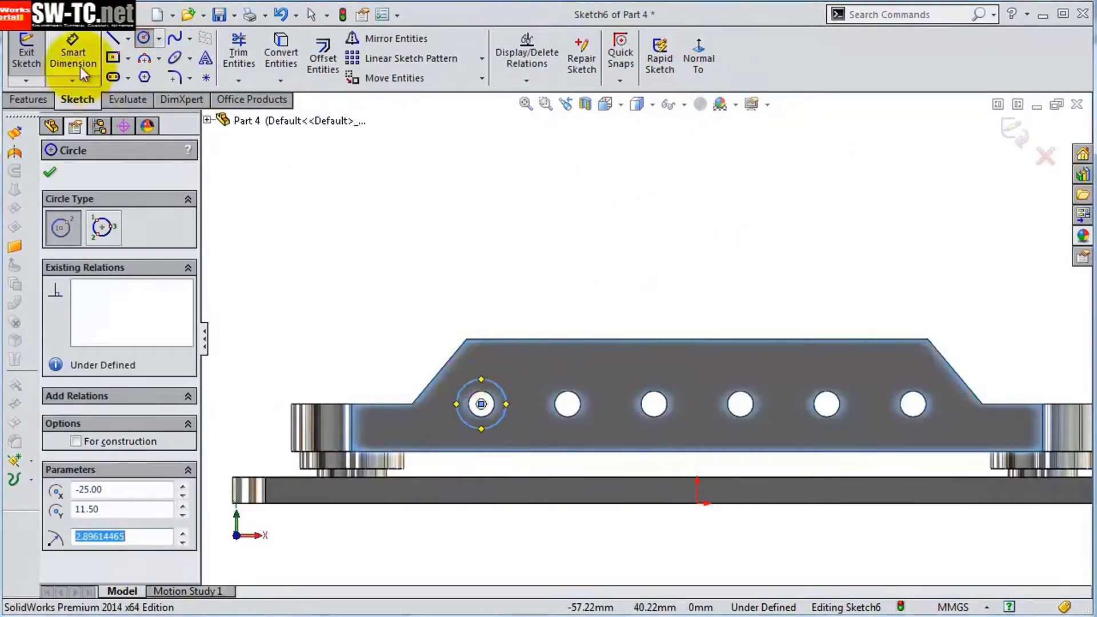
{"action": "left_click", "coordinate": [73, 57]}
{"action": "left_click", "coordinate": [481, 381]}
{"action": "left_click", "coordinate": [490, 280]}
{"action": "type", "text": "5.00mm"}
{"action": "key", "text": "Return"}
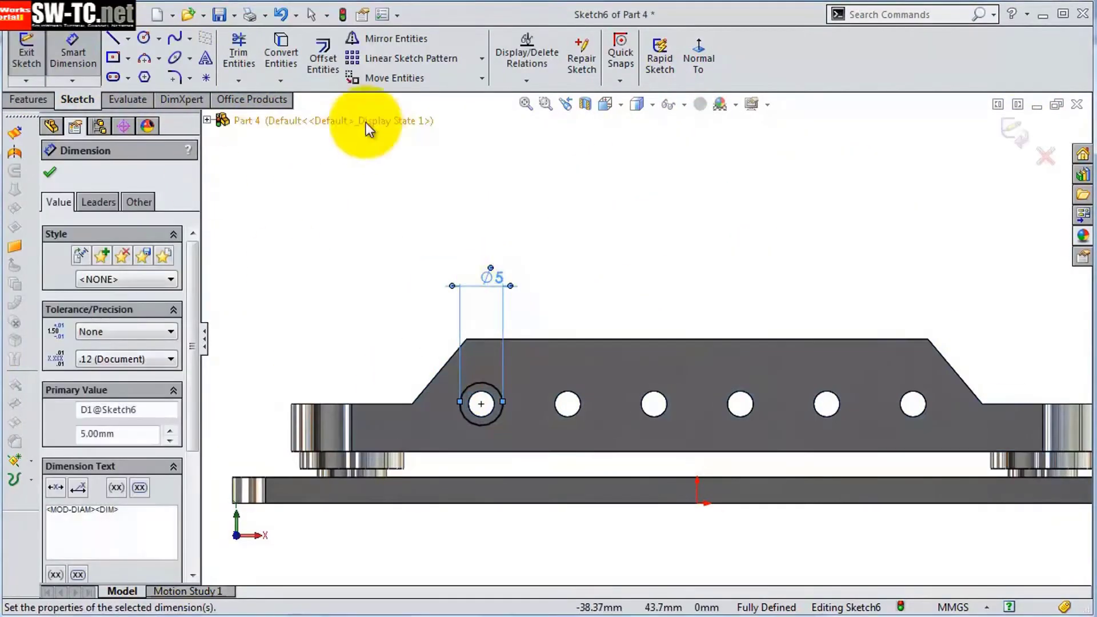
Pattern the circle into a row of six and fully define the sketch
{"action": "left_click", "coordinate": [411, 58]}
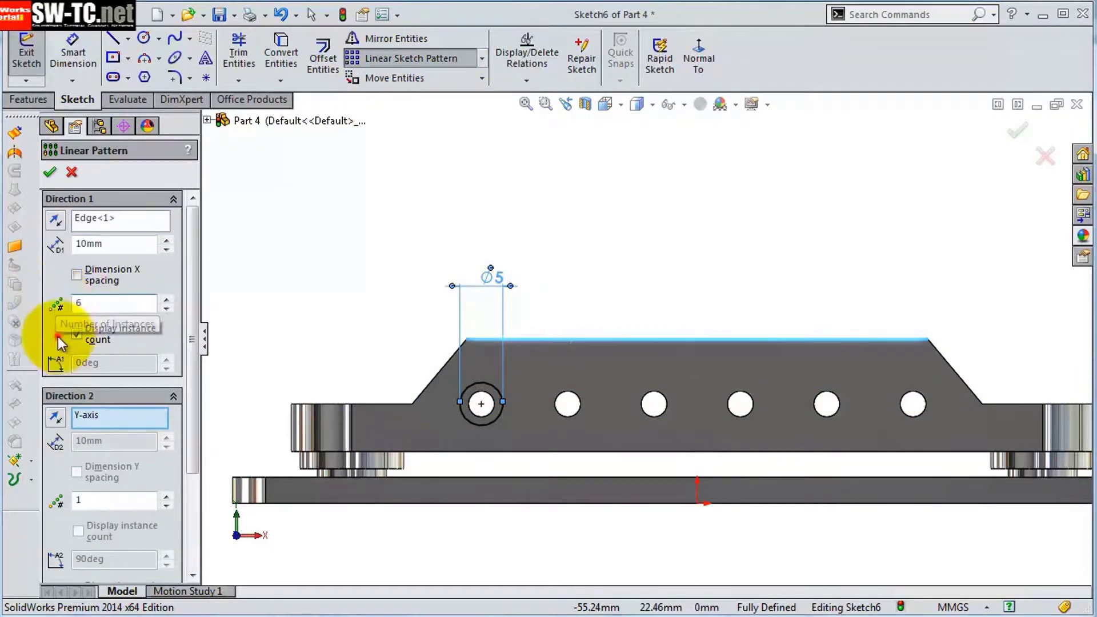
{"action": "middle_click_drag", "start_coordinate": [400, 372], "coordinate": [539, 435]}
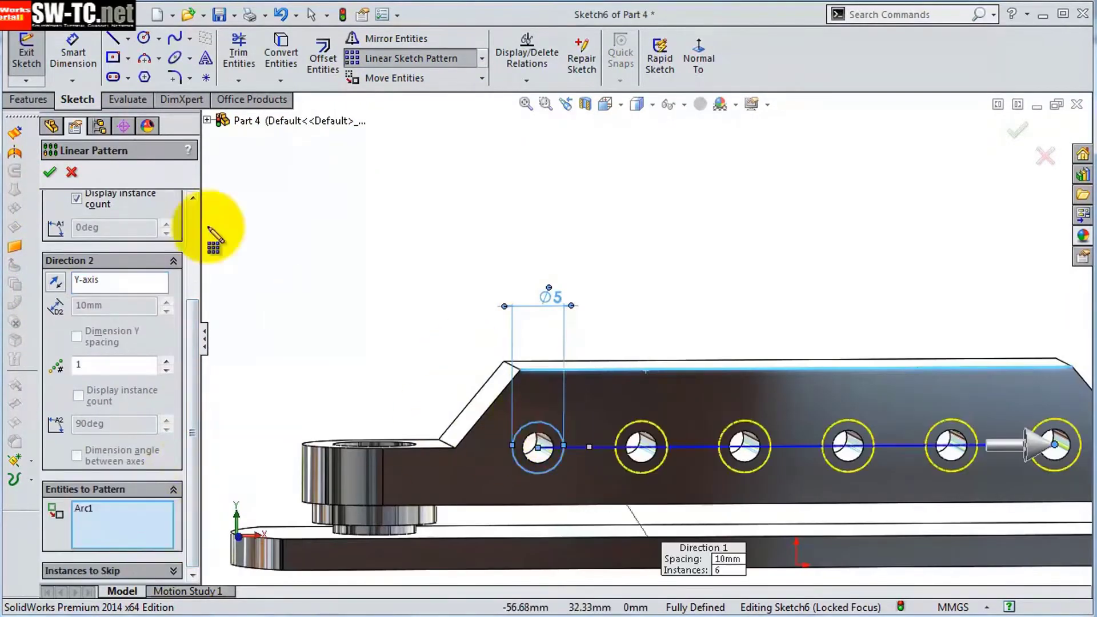
{"action": "right_click", "coordinate": [629, 261]}
{"action": "left_click", "coordinate": [527, 80]}
{"action": "left_click", "coordinate": [548, 111]}
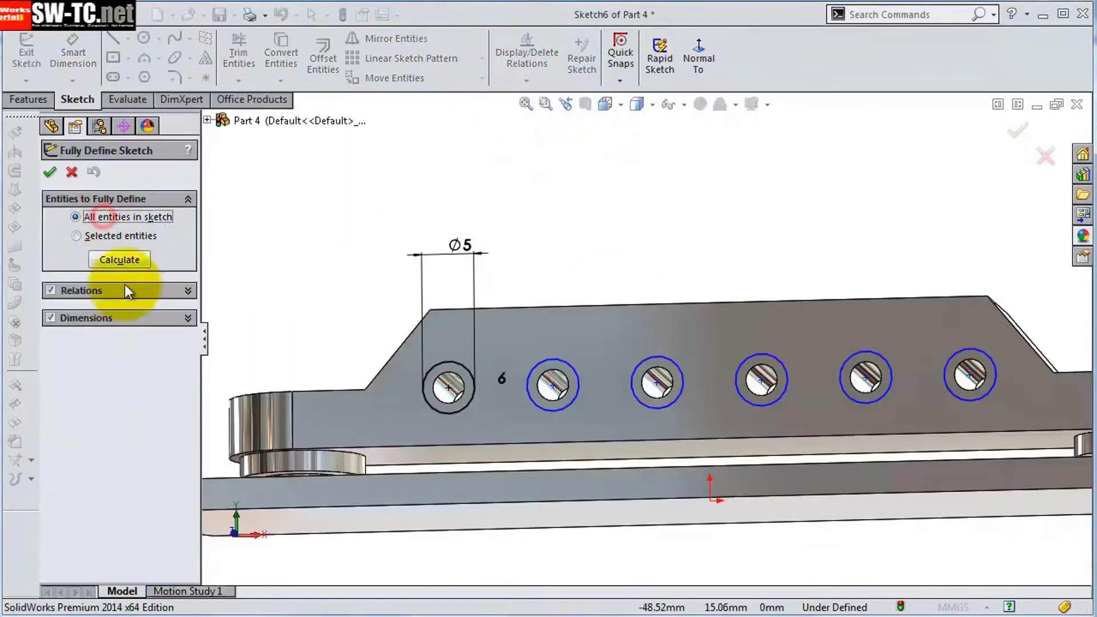
Cut the six string holes 5 mm deep with Extruded Cut
{"action": "left_click", "coordinate": [28, 100]}
{"action": "left_click", "coordinate": [260, 57]}
{"action": "type", "text": "5.00mm"}
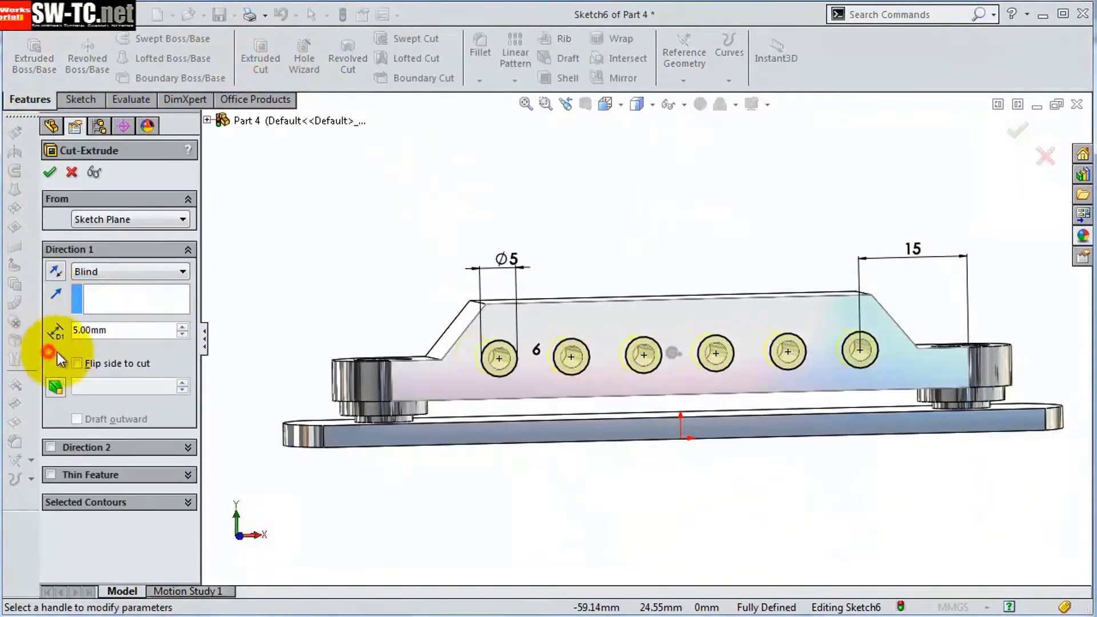
{"action": "key", "text": "Return"}
Fillet the sloped end edge of the bridge block at 4 mm
{"action": "middle_click_drag", "start_coordinate": [642, 237], "coordinate": [612, 122]}
{"action": "left_click", "coordinate": [480, 46]}
{"action": "left_click", "coordinate": [844, 305]}
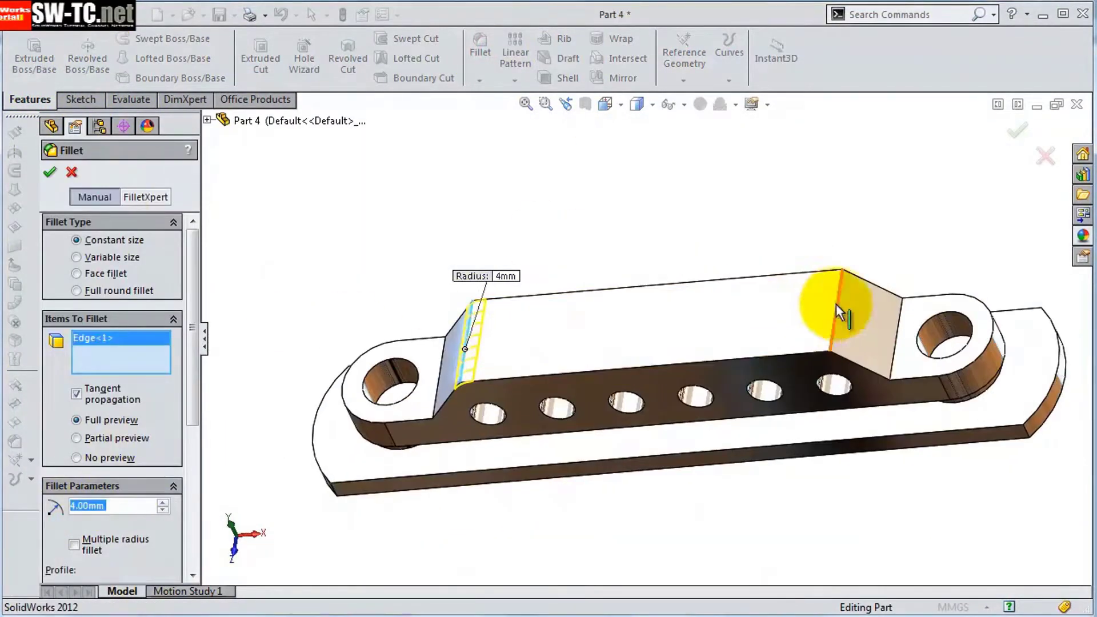
{"action": "key", "text": "Return"}
Chamfer the two base plate end edges
{"action": "left_click", "coordinate": [479, 49]}
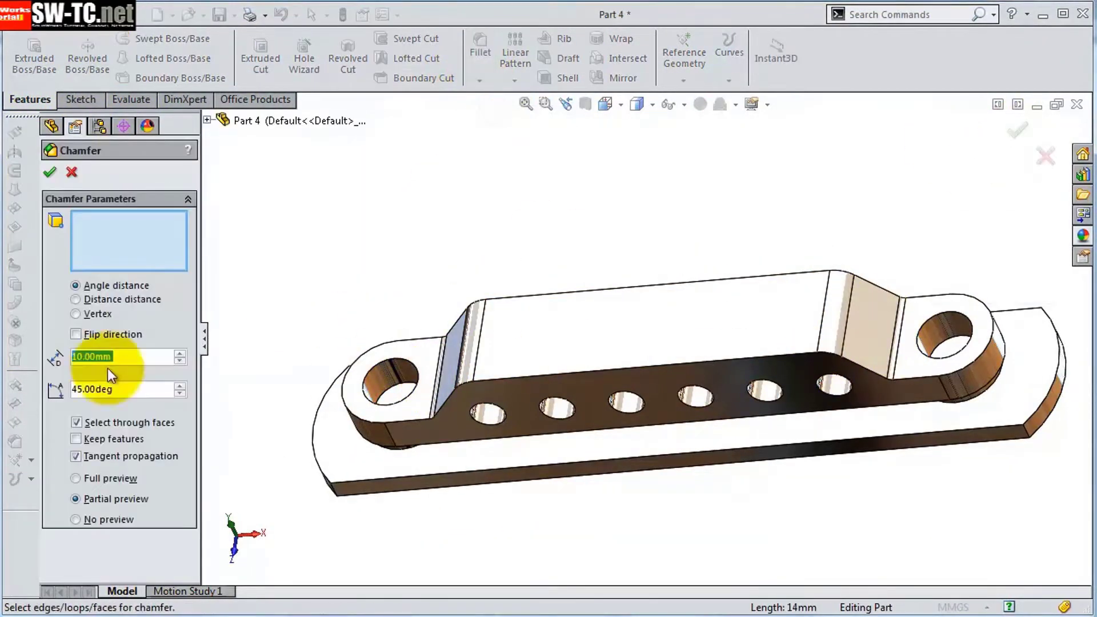
{"action": "left_click", "coordinate": [171, 251]}
{"action": "key", "text": "Delete"}
{"action": "scroll", "coordinate": [501, 404], "scroll_direction": "down", "scroll_amount": 5}
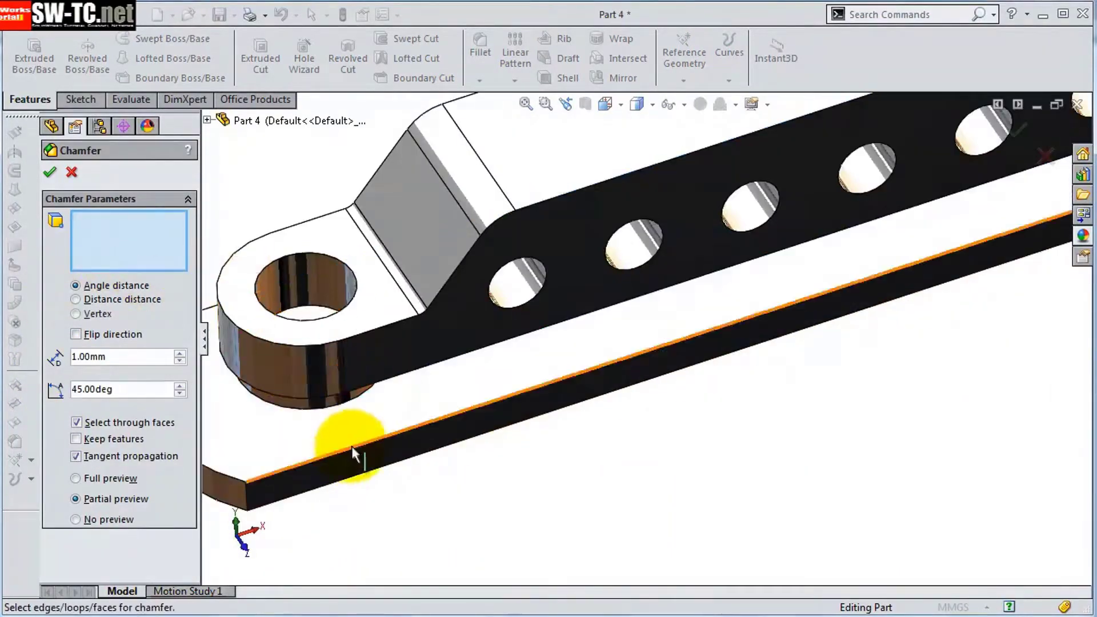
{"action": "left_click", "coordinate": [355, 453]}
{"action": "left_click", "coordinate": [393, 394]}
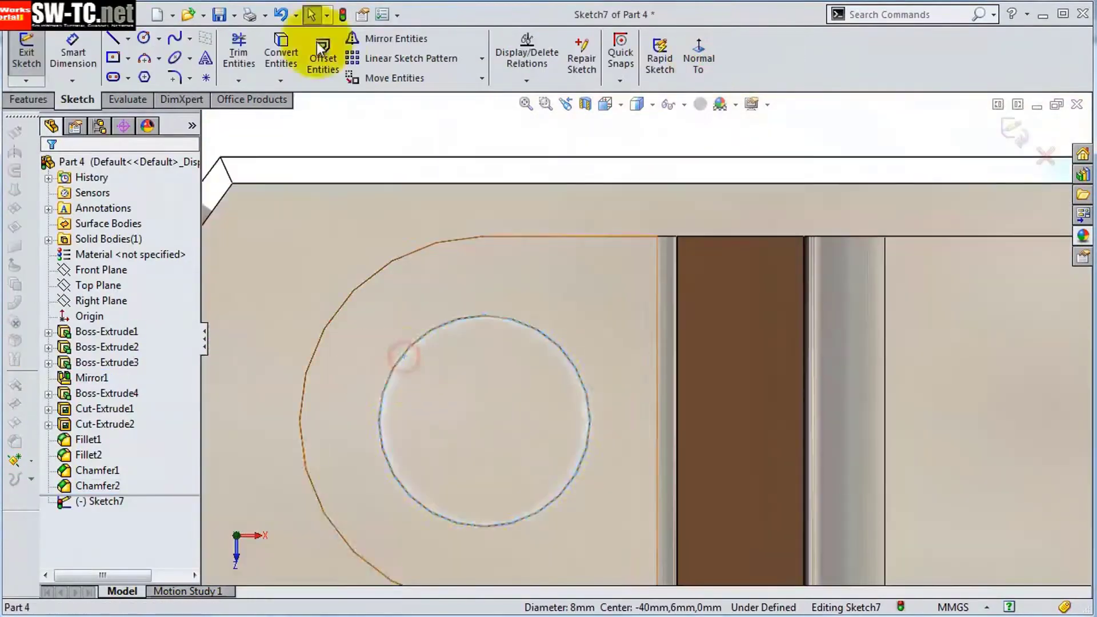
Accept the pin extrusion and add a Dome feature to the pin ends
{"action": "left_click", "coordinate": [320, 51]}
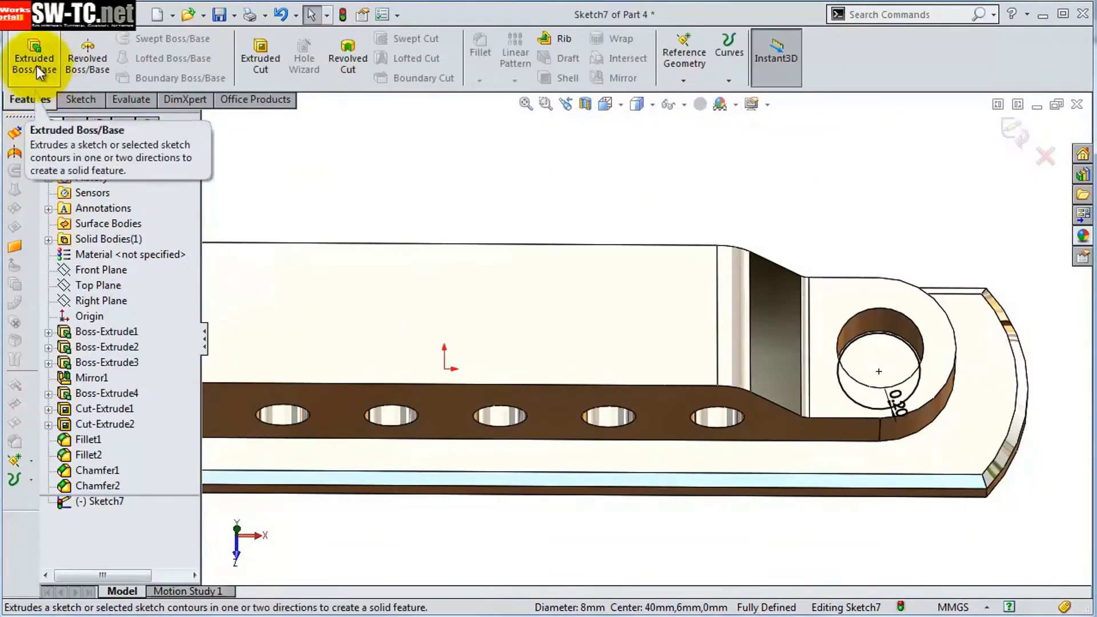
{"action": "left_click", "coordinate": [37, 67]}
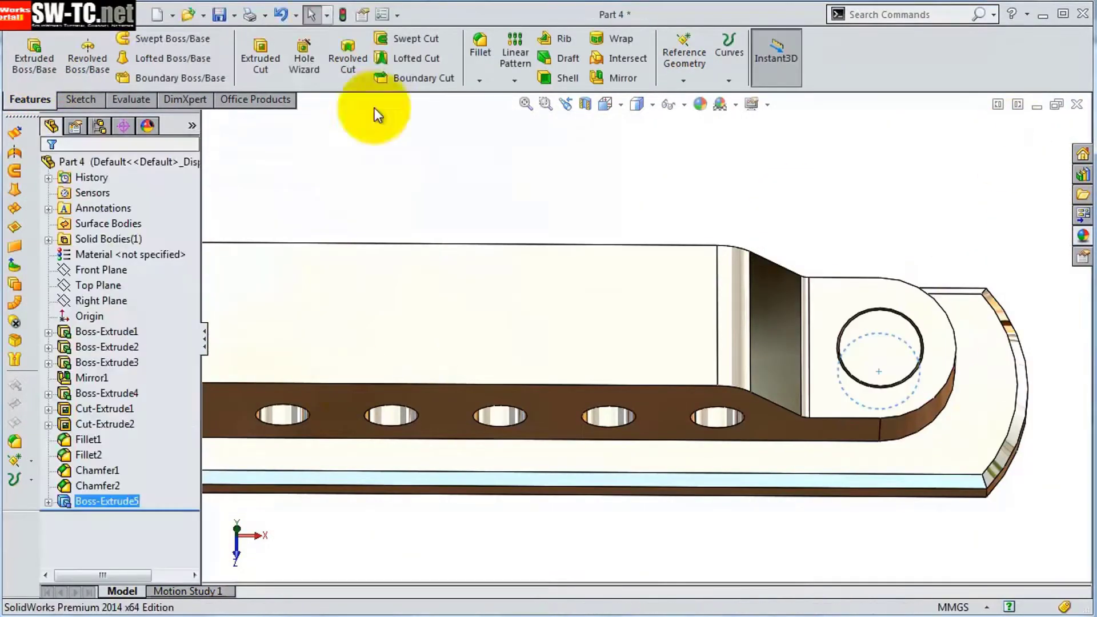
{"action": "left_click", "coordinate": [275, 14]}
{"action": "left_click", "coordinate": [451, 240]}
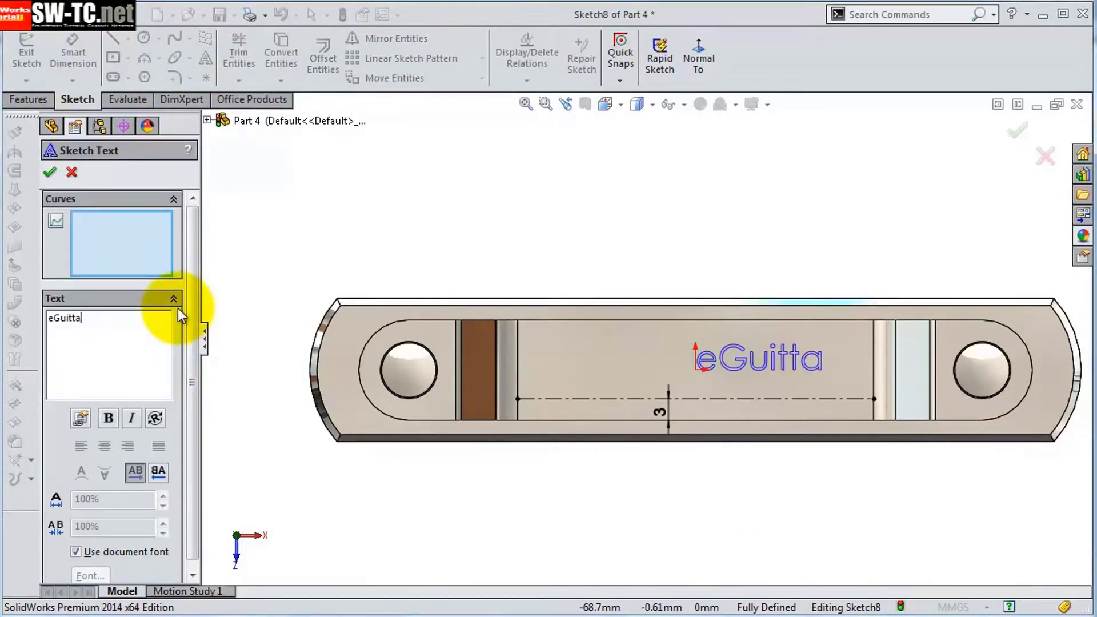
{"action": "type", "text": "r"}
Set the eGuitar text to Century Gothic with a 2 mm offset and cut it in
{"action": "left_click", "coordinate": [76, 542]}
{"action": "left_click", "coordinate": [90, 567]}
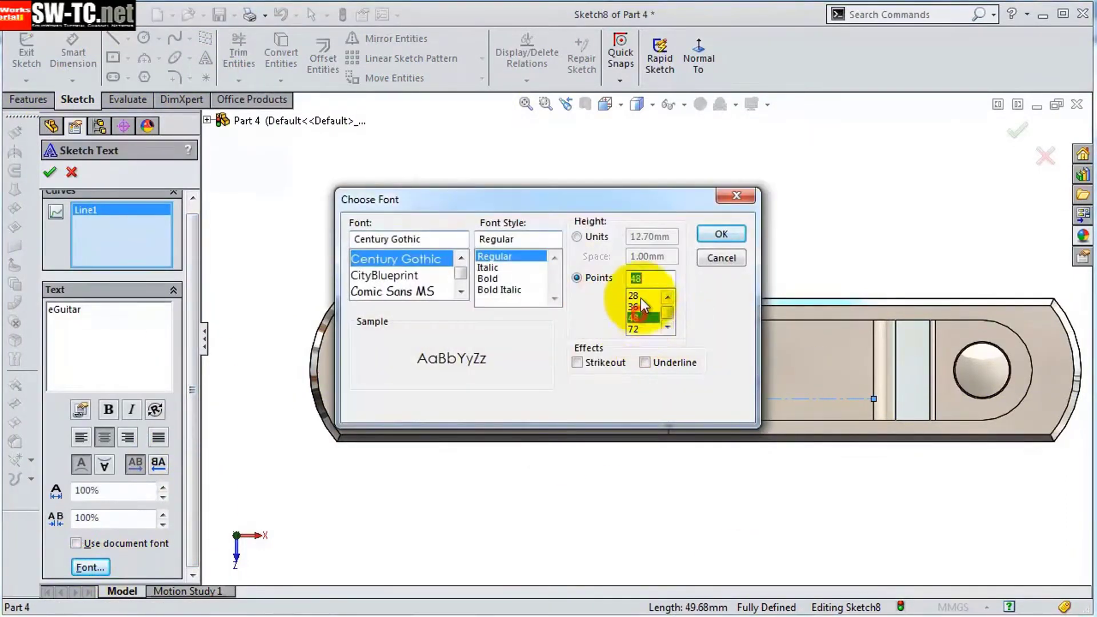
{"action": "left_click", "coordinate": [721, 234]}
{"action": "double_click", "coordinate": [663, 343]}
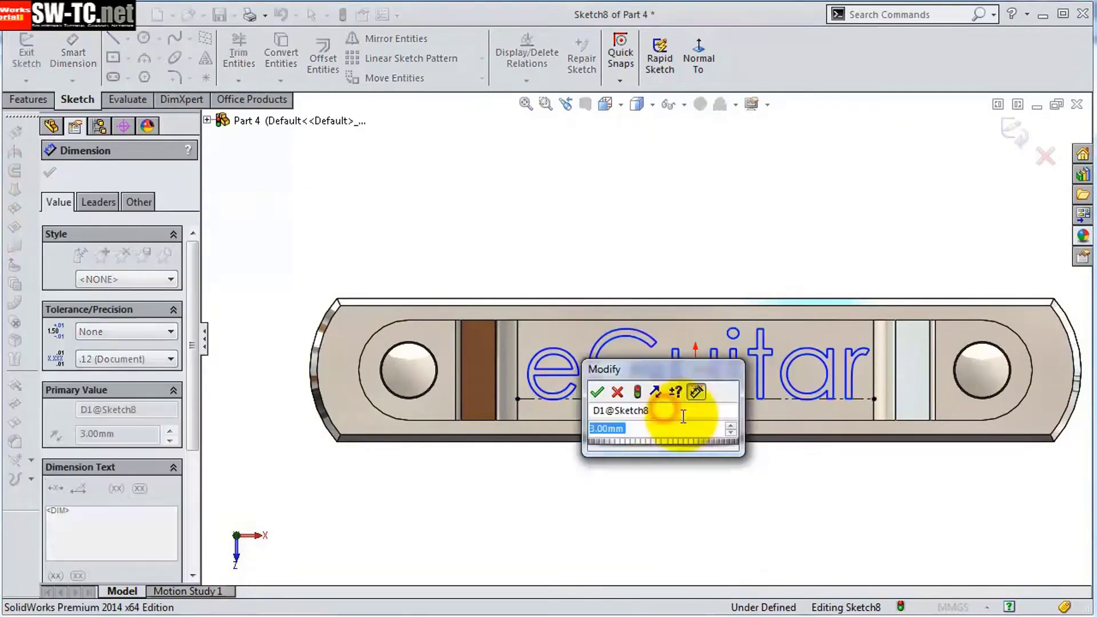
{"action": "type", "text": "2"}
{"action": "key", "text": "Return"}
{"action": "scroll", "coordinate": [674, 420], "scroll_direction": "down", "scroll_amount": 1}
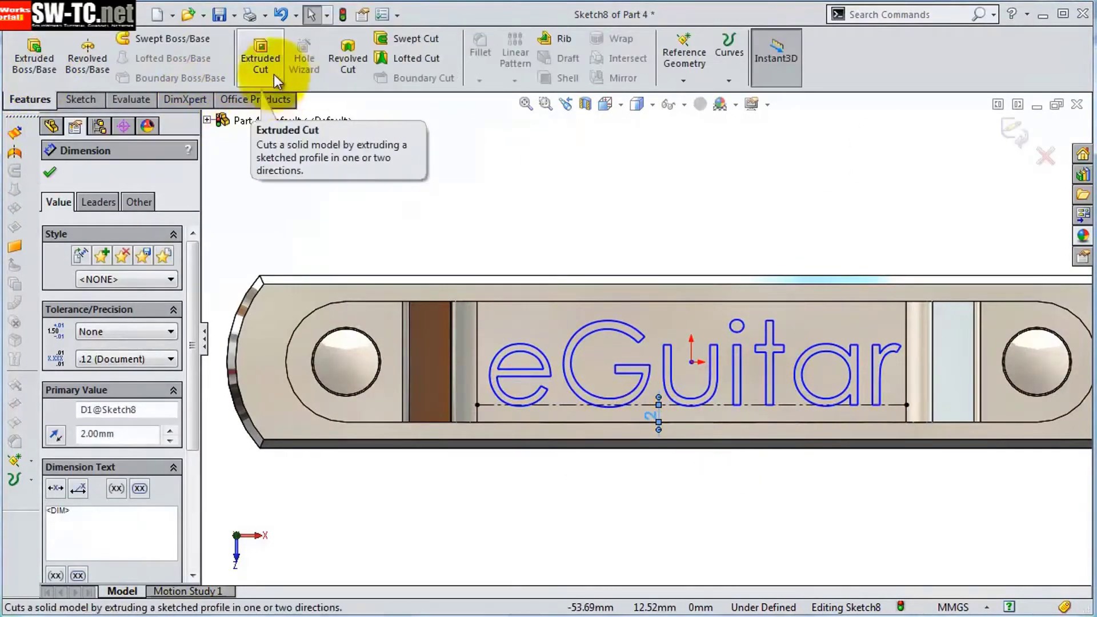
{"action": "left_click", "coordinate": [277, 81]}
{"action": "key", "text": "Return"}
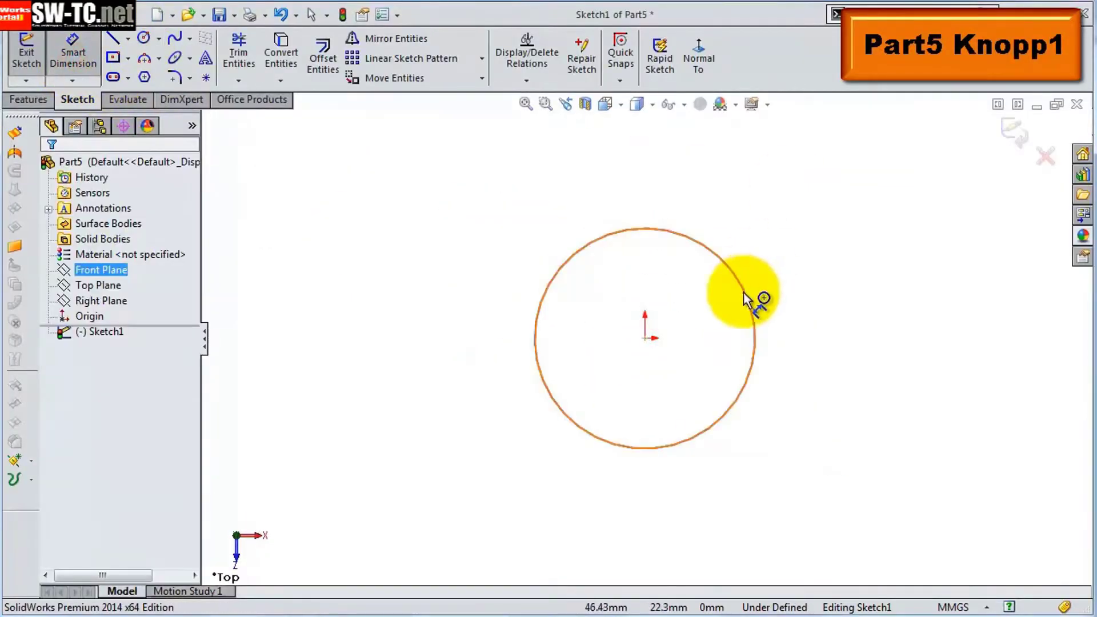
Extrude the sketched circle into a thin disk
{"action": "key", "text": "Return"}
{"action": "left_click", "coordinate": [34, 58]}
{"action": "key", "text": "Return"}
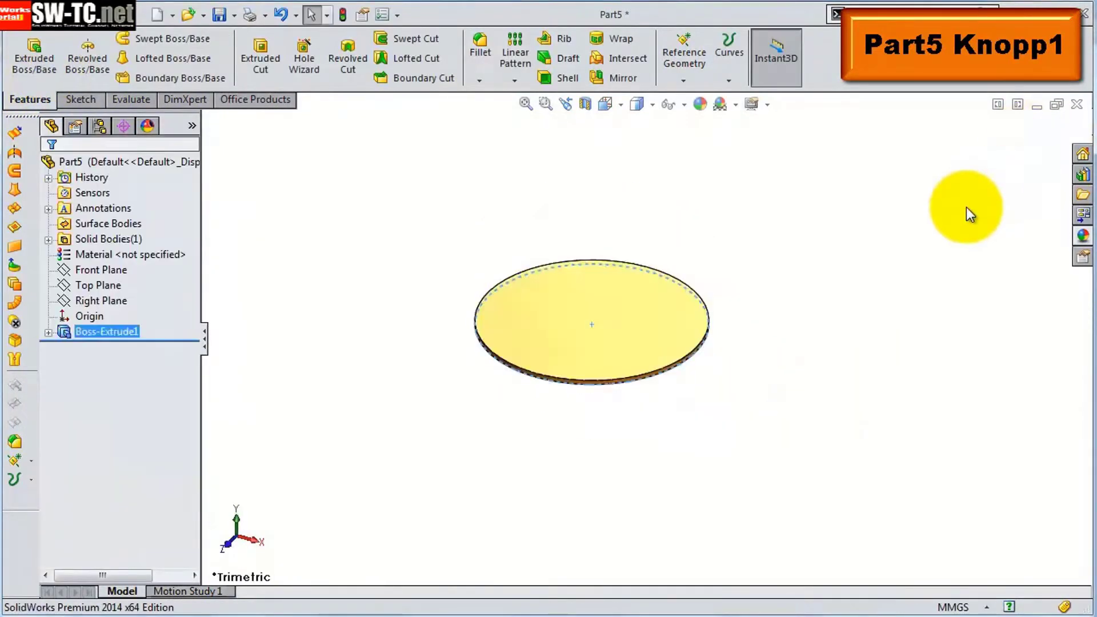
{"action": "middle_click_drag", "start_coordinate": [967, 213], "coordinate": [603, 449]}
Sketch a dimensioned centre circle, offset it, and extrude a raised ring on the disk
{"action": "left_click", "coordinate": [594, 343]}
{"action": "left_click", "coordinate": [592, 320]}
{"action": "left_click", "coordinate": [794, 257]}
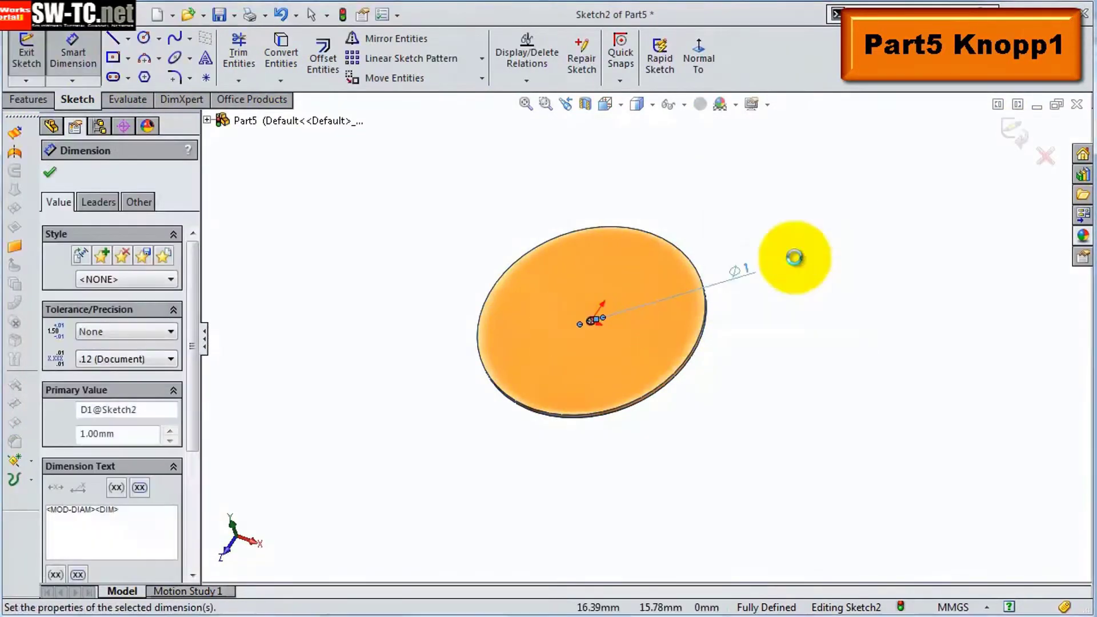
{"action": "left_click", "coordinate": [323, 57]}
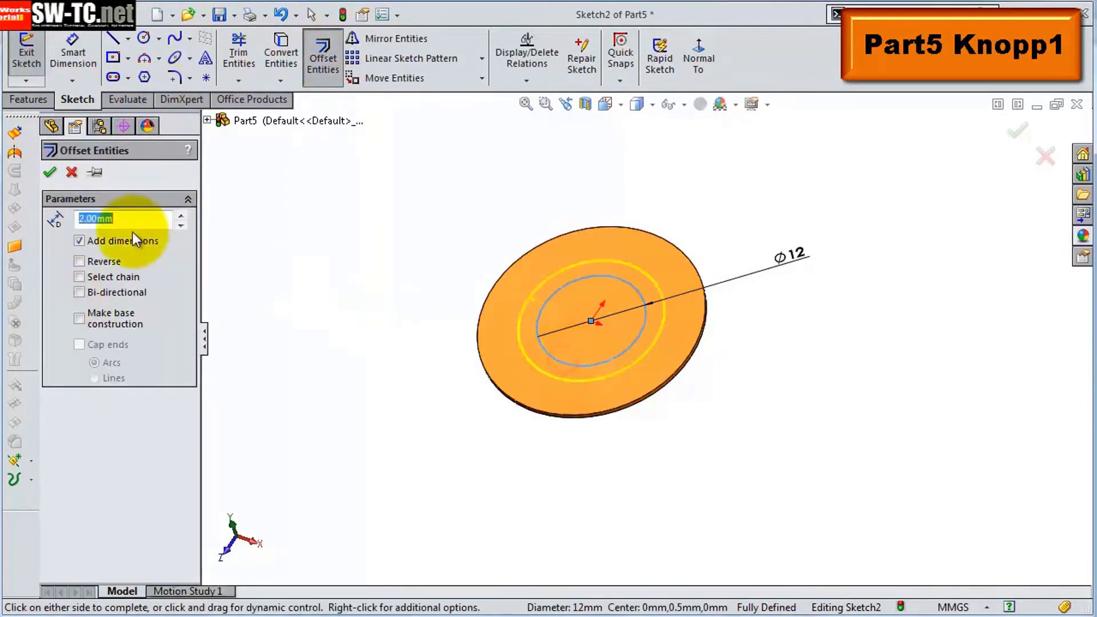
{"action": "left_click", "coordinate": [16, 131]}
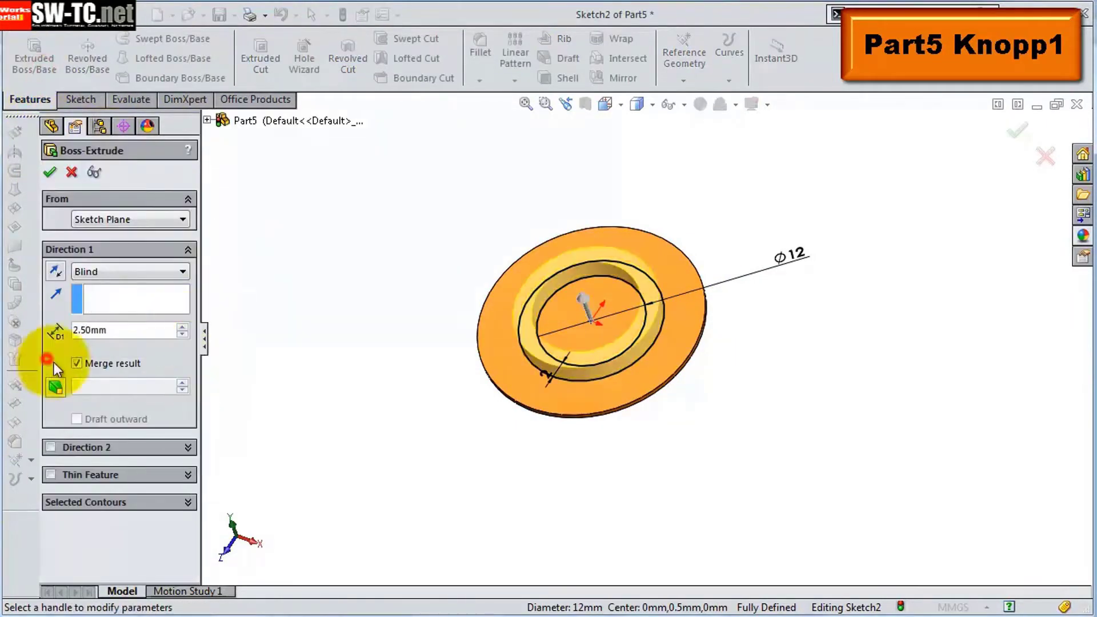
{"action": "left_click", "coordinate": [50, 172]}
{"action": "middle_click_drag", "start_coordinate": [731, 371], "coordinate": [743, 381]}
{"action": "key", "text": "ctrl+7"}
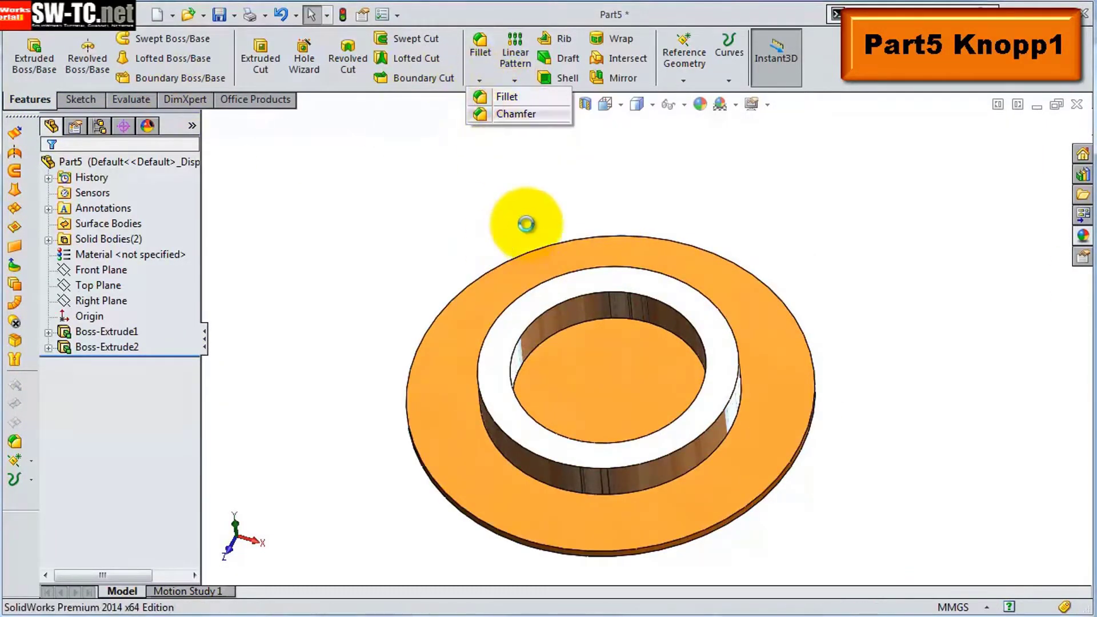
Chamfer the raised ring's top edge
{"action": "left_click", "coordinate": [516, 113]}
{"action": "left_click", "coordinate": [609, 267]}
{"action": "left_click", "coordinate": [49, 166]}
{"action": "scroll", "coordinate": [534, 404], "scroll_direction": "down", "scroll_amount": 5}
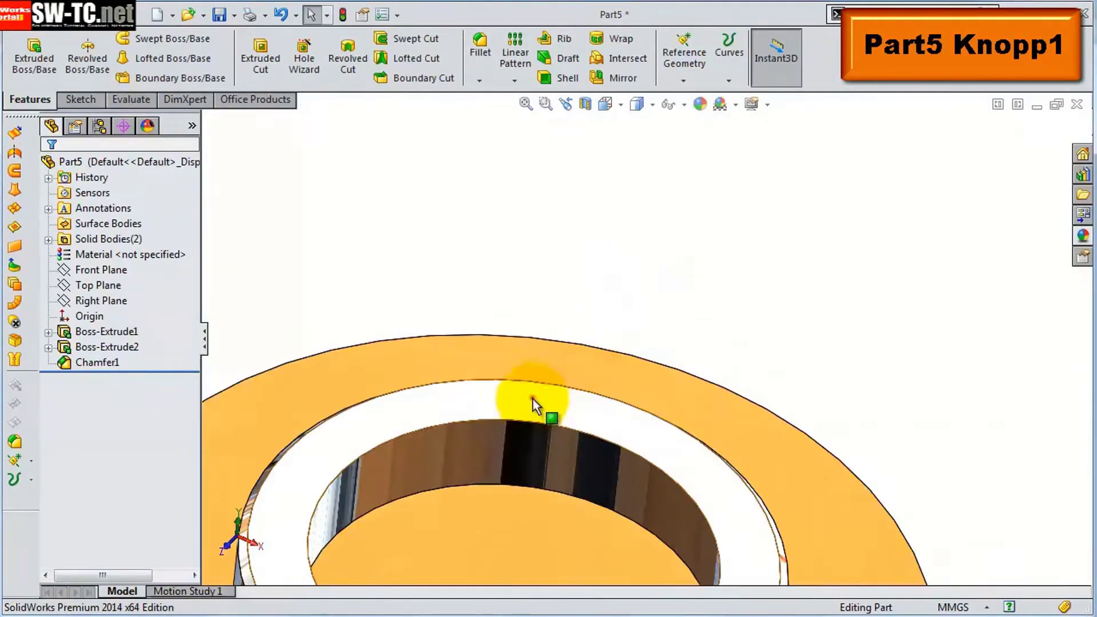
Cut a small circular notch into the ring edge and circular-pattern it for knurling
{"action": "left_click", "coordinate": [534, 405]}
{"action": "left_click", "coordinate": [144, 37]}
{"action": "scroll", "coordinate": [649, 313], "scroll_direction": "down", "scroll_amount": 5}
{"action": "left_click_drag", "start_coordinate": [631, 316], "coordinate": [657, 316]}
{"action": "left_click", "coordinate": [72, 54]}
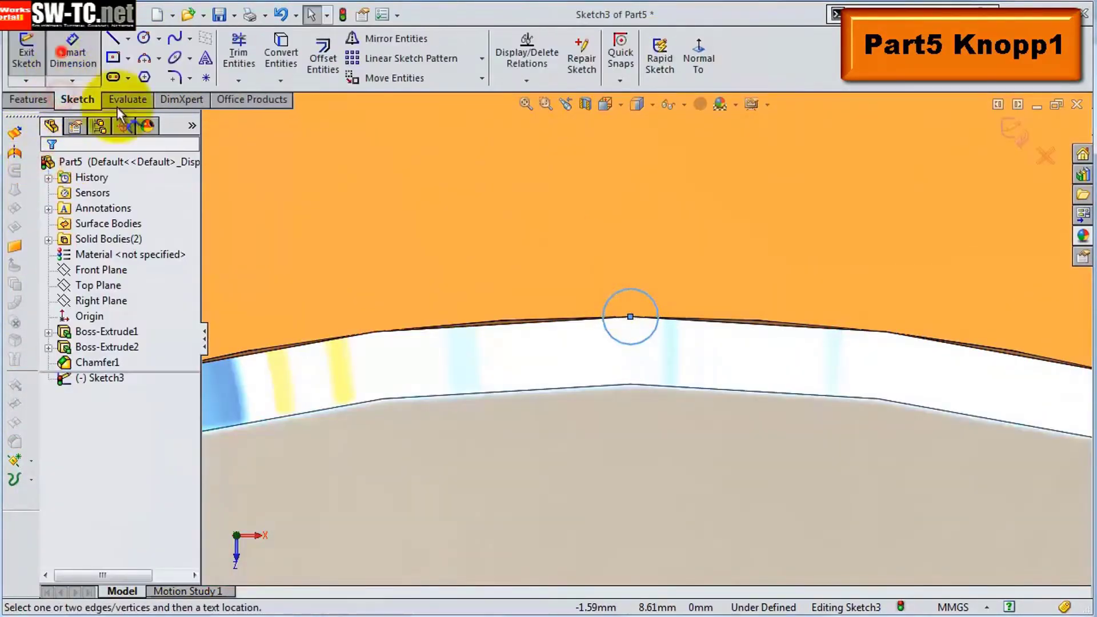
{"action": "left_click", "coordinate": [657, 316]}
{"action": "left_click", "coordinate": [657, 237]}
{"action": "key", "text": "Return"}
{"action": "left_click", "coordinate": [28, 99]}
{"action": "left_click", "coordinate": [260, 52]}
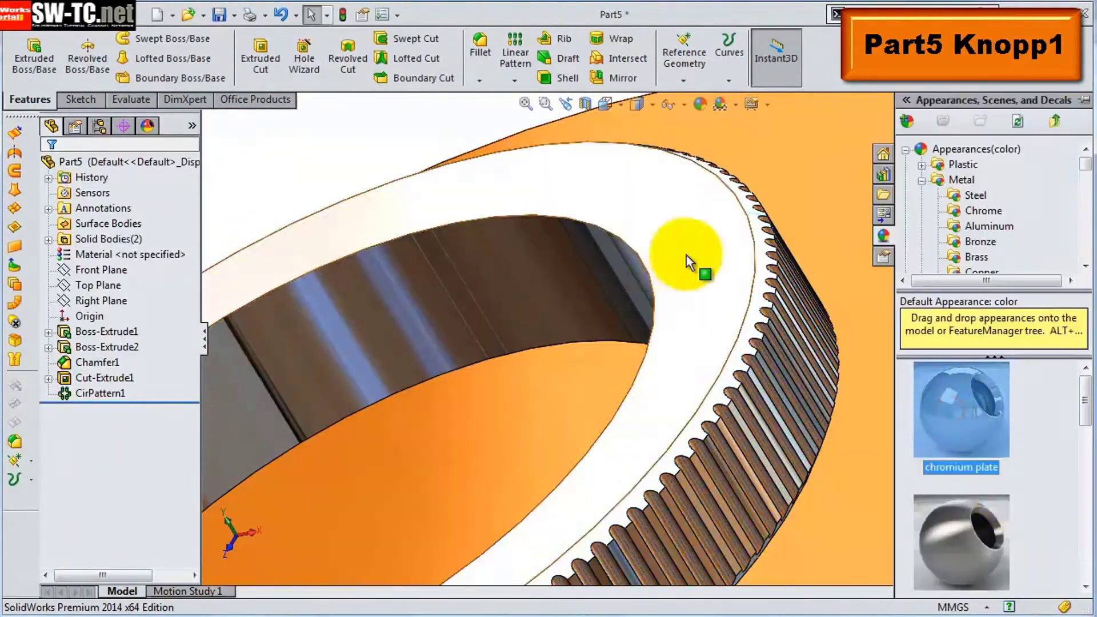
{"action": "middle_click_drag", "start_coordinate": [686, 261], "coordinate": [796, 429]}
Convert the ring's inner edge and thin-extrude it into an inner sleeve
{"action": "left_click", "coordinate": [661, 374]}
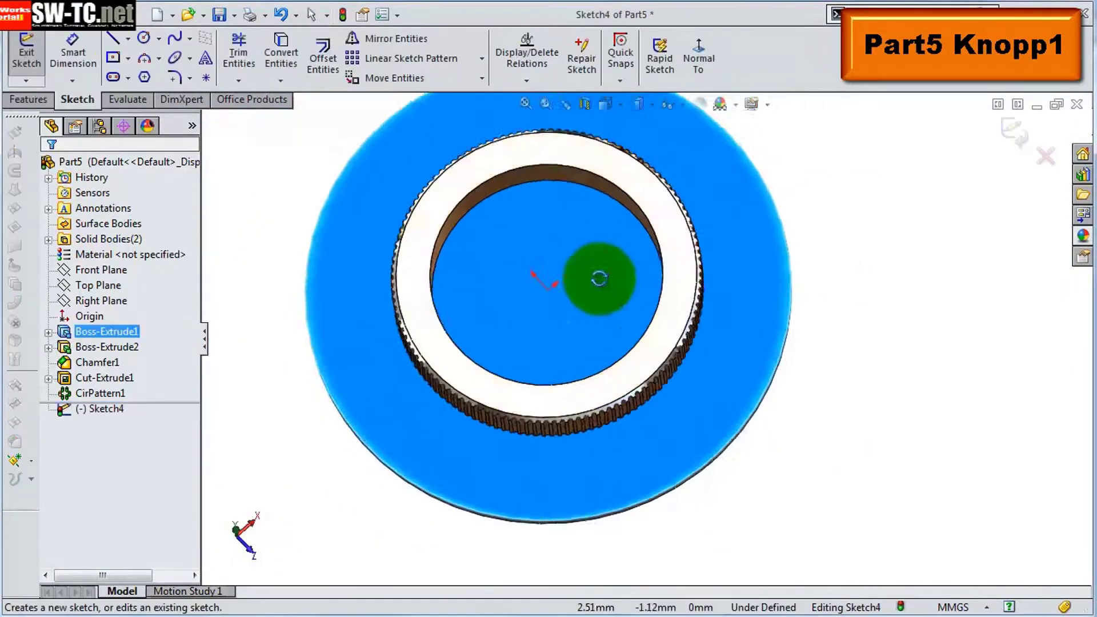
{"action": "scroll", "coordinate": [599, 279], "scroll_direction": "down", "scroll_amount": 2}
{"action": "left_click", "coordinate": [479, 153]}
{"action": "left_click", "coordinate": [281, 58]}
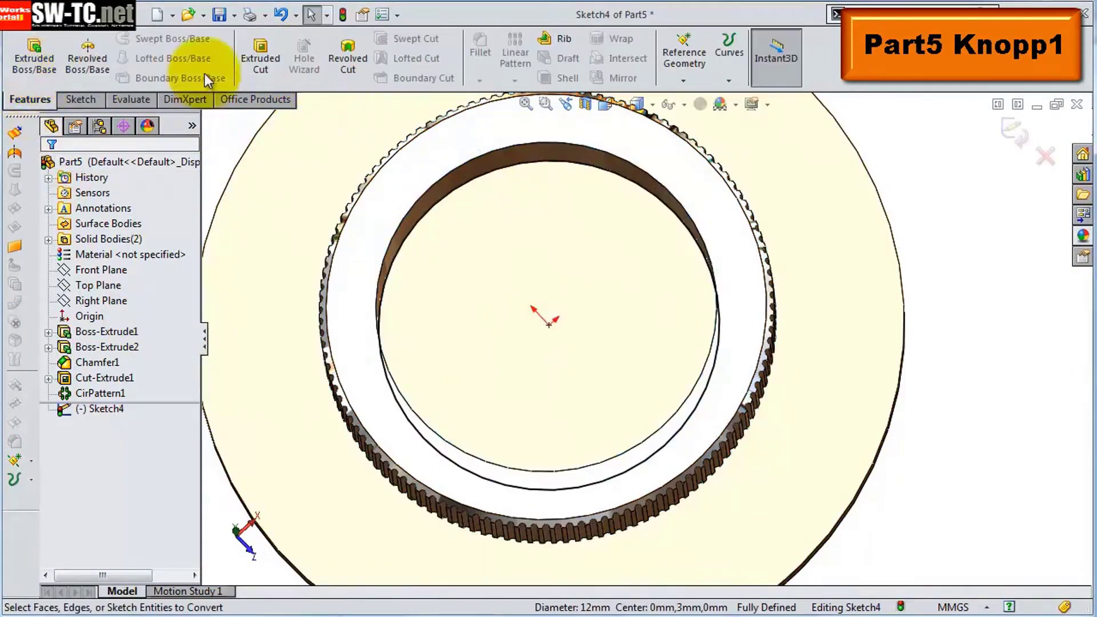
{"action": "left_click", "coordinate": [34, 57]}
{"action": "scroll", "coordinate": [183, 331], "scroll_direction": "down", "scroll_amount": 1}
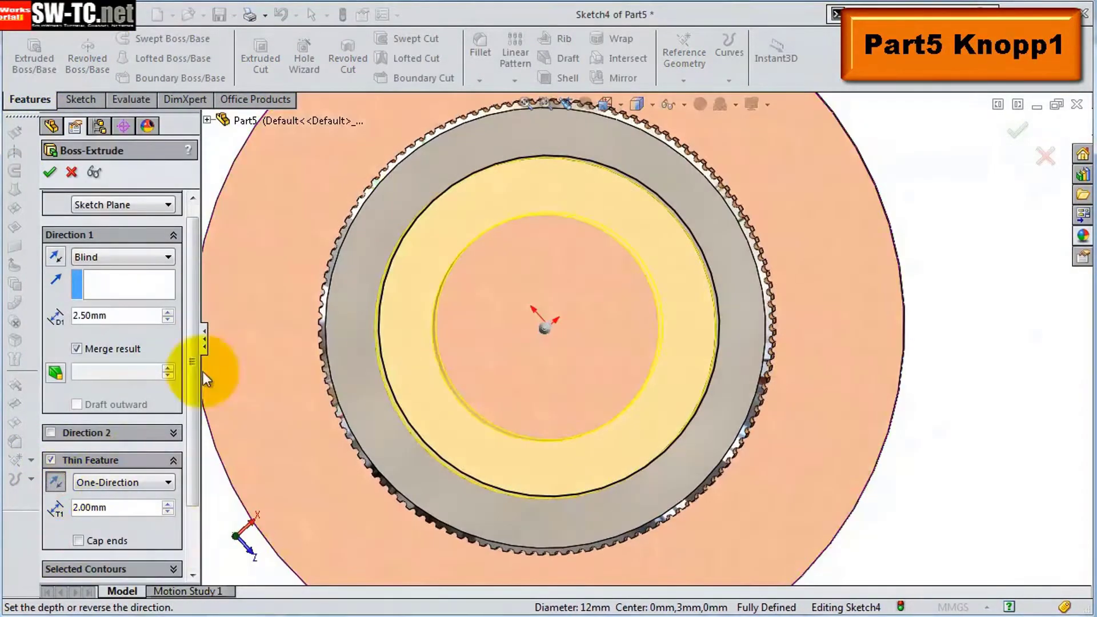
{"action": "left_click", "coordinate": [50, 172]}
Chamfer two edges of the inner sleeve
{"action": "scroll", "coordinate": [531, 234], "scroll_direction": "down", "scroll_amount": 3}
{"action": "left_click", "coordinate": [479, 80]}
{"action": "left_click", "coordinate": [496, 123]}
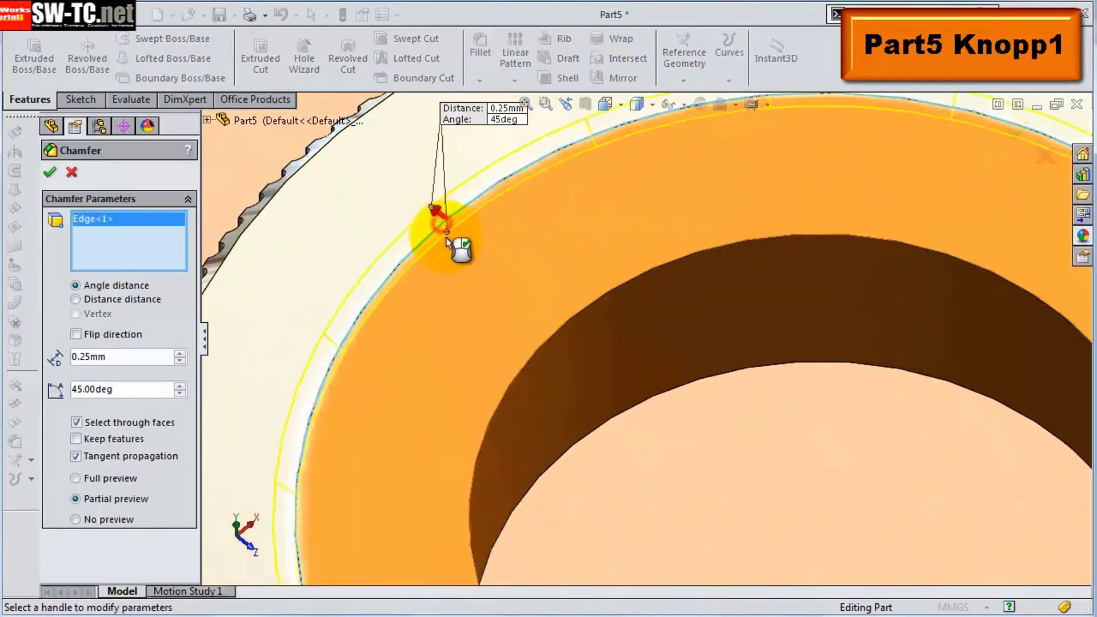
{"action": "key", "text": "Return"}
{"action": "key", "text": "Return"}
{"action": "left_click", "coordinate": [471, 122]}
{"action": "key", "text": "Return"}
Sketch a circle on the inner hole and cut-extrude it
{"action": "scroll", "coordinate": [789, 505], "scroll_direction": "up", "scroll_amount": 3}
{"action": "scroll", "coordinate": [789, 504], "scroll_direction": "up", "scroll_amount": 3}
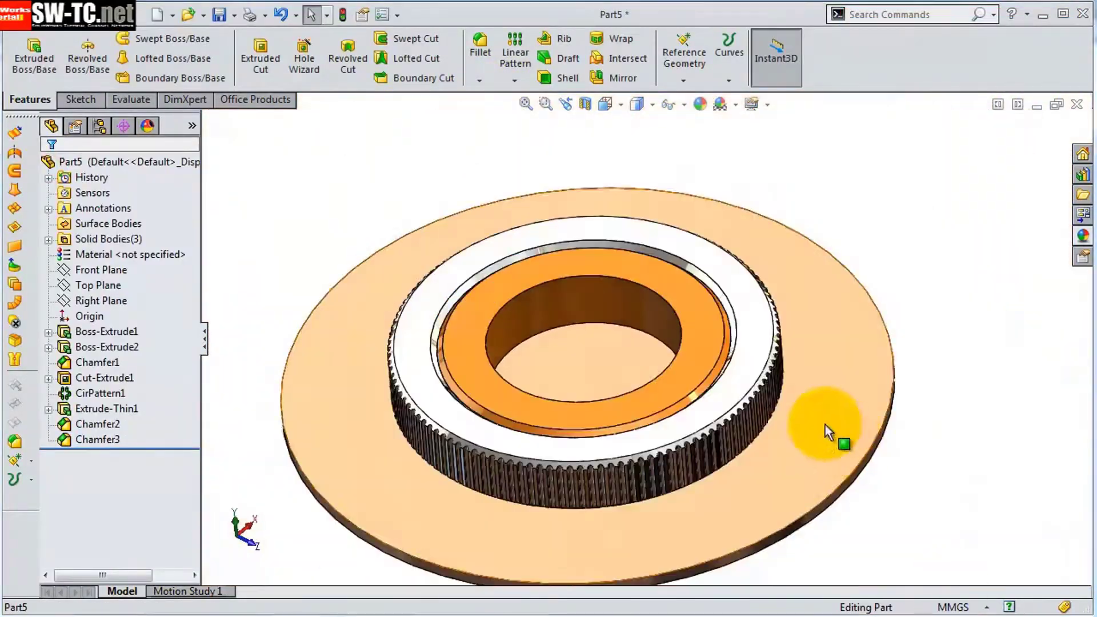
{"action": "left_click", "coordinate": [825, 423]}
{"action": "left_click", "coordinate": [260, 57]}
{"action": "key", "text": "Return"}
Start a new sketch on the Front Plane with a section view
{"action": "scroll", "coordinate": [874, 538], "scroll_direction": "up", "scroll_amount": 3}
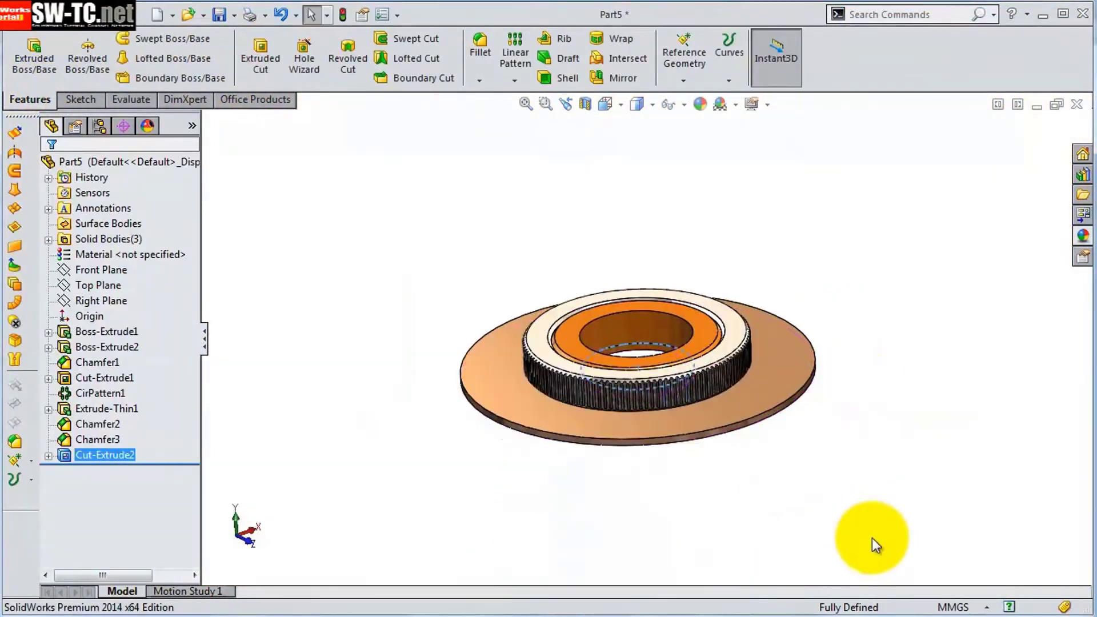
{"action": "left_click", "coordinate": [98, 270]}
{"action": "left_click", "coordinate": [169, 215]}
{"action": "left_click", "coordinate": [698, 58]}
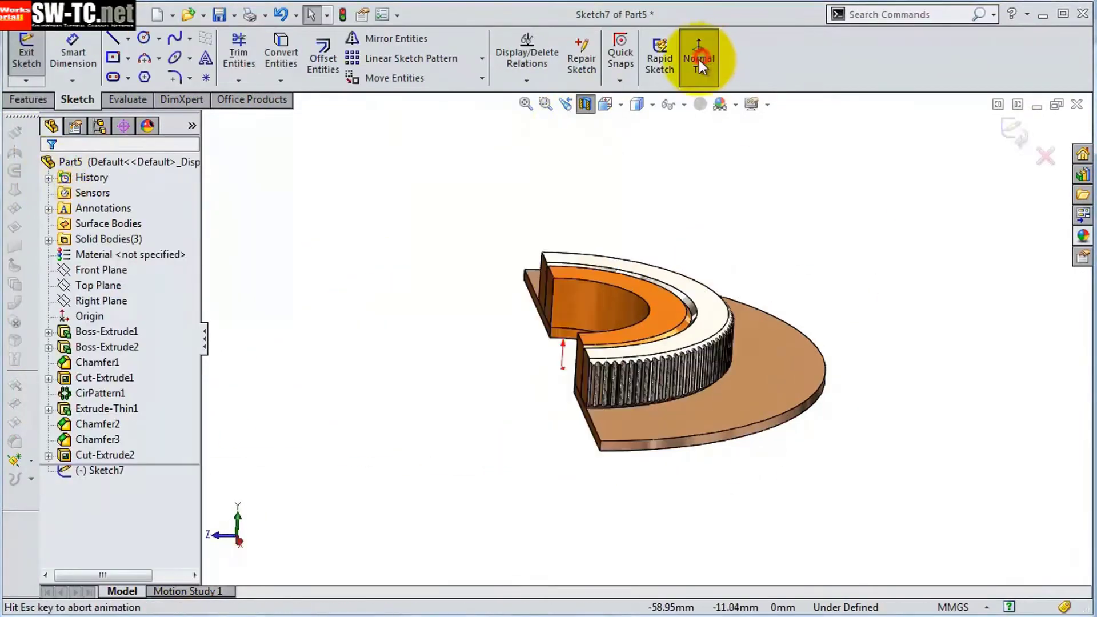
Sketch the half handle profile with lines and tangent arcs on the centre line
{"action": "left_click", "coordinate": [113, 38]}
{"action": "left_click", "coordinate": [614, 202]}
{"action": "left_click", "coordinate": [614, 570]}
{"action": "left_click", "coordinate": [621, 383]}
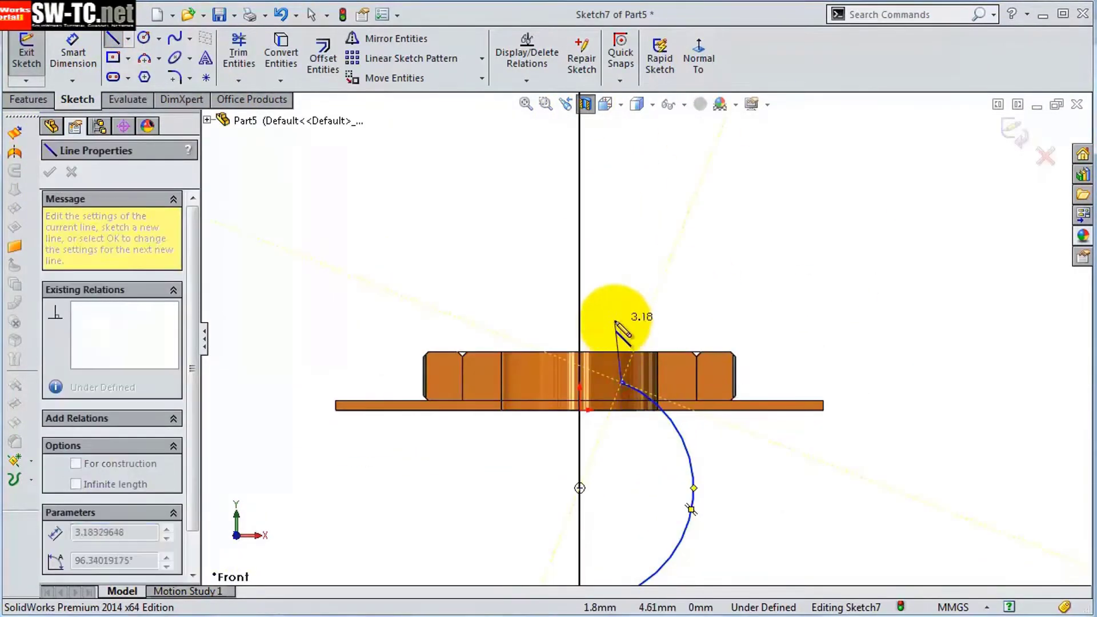
{"action": "left_click", "coordinate": [653, 260]}
{"action": "left_click", "coordinate": [614, 193]}
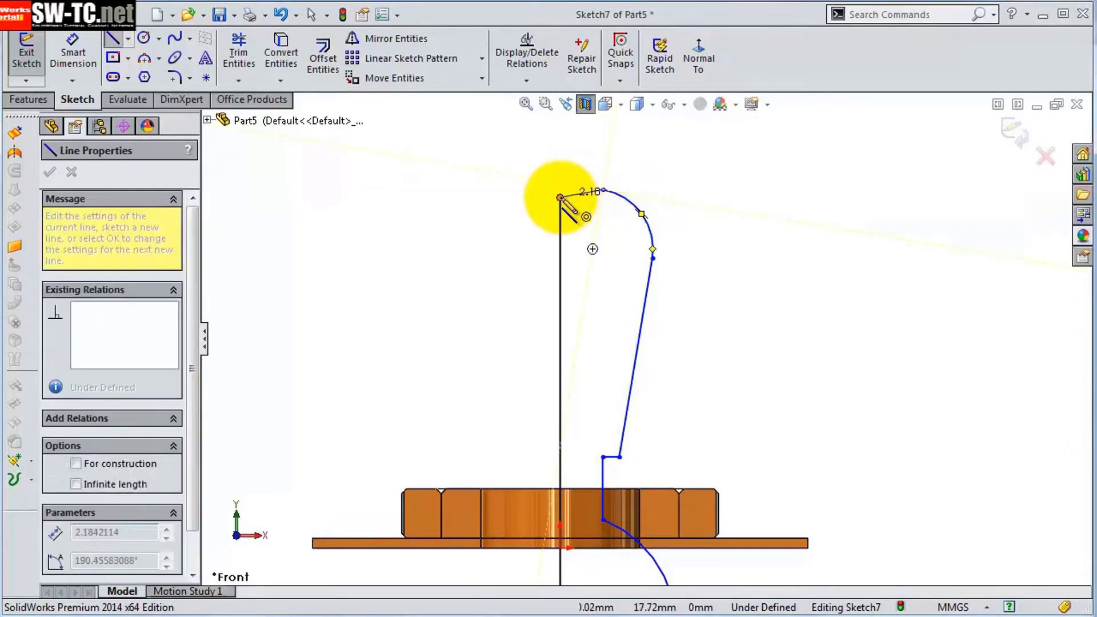
{"action": "left_click", "coordinate": [560, 197]}
{"action": "key", "text": "Escape"}
Dimension the profile's base: 8 mm height, R5 arc and step width
{"action": "scroll", "coordinate": [571, 197], "scroll_direction": "up", "scroll_amount": 2}
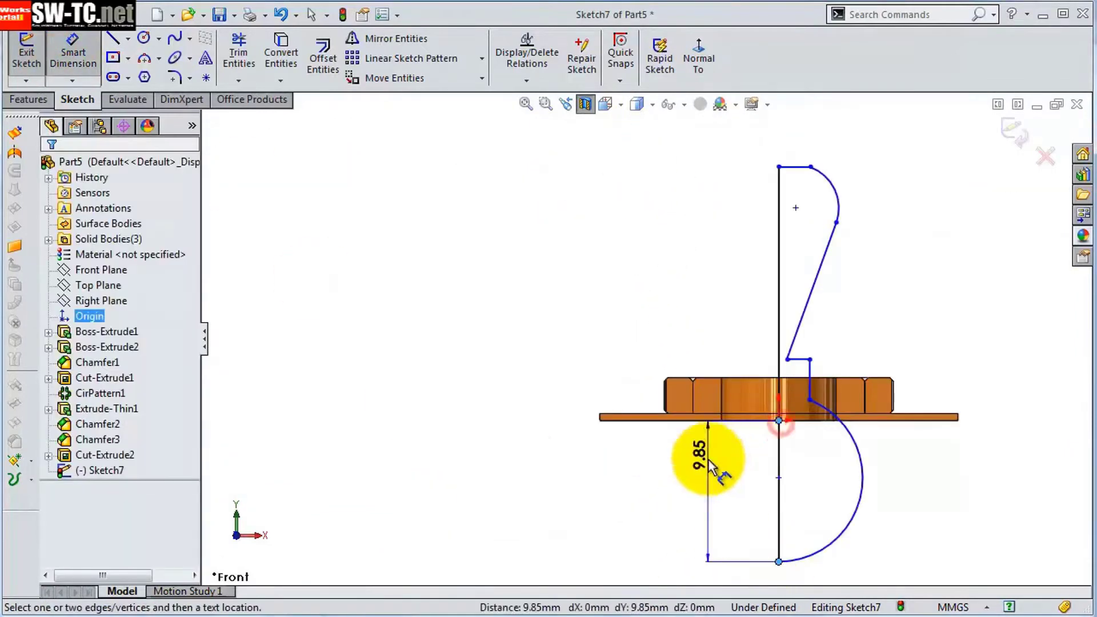
{"action": "left_click", "coordinate": [710, 467]}
{"action": "type", "text": "8"}
{"action": "key", "text": "Return"}
{"action": "left_click", "coordinate": [827, 468]}
{"action": "left_click", "coordinate": [838, 399]}
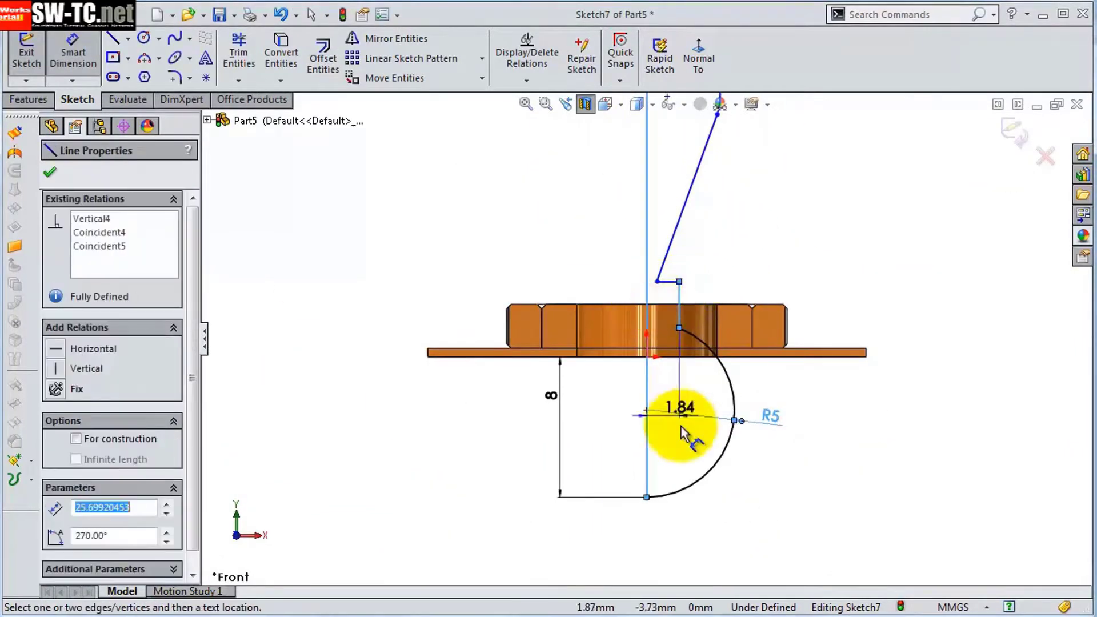
{"action": "left_click", "coordinate": [666, 534]}
{"action": "scroll", "coordinate": [654, 280], "scroll_direction": "up", "scroll_amount": 2}
Dimension the step line and give the handle a 5° taper
{"action": "left_click", "coordinate": [653, 279]}
{"action": "left_click", "coordinate": [681, 220]}
{"action": "scroll", "coordinate": [657, 240], "scroll_direction": "up", "scroll_amount": 2}
{"action": "left_click", "coordinate": [657, 240]}
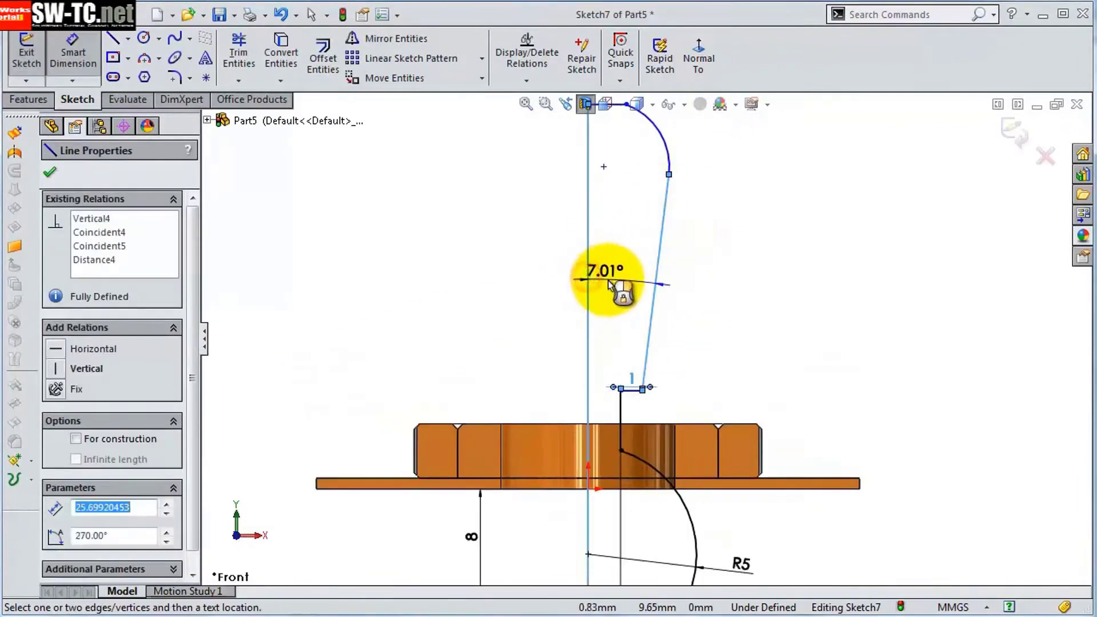
{"action": "left_click", "coordinate": [609, 282]}
{"action": "type", "text": "5"}
{"action": "key", "text": "Return"}
Set the total handle height to 30 mm and the top arc to R3
{"action": "left_click", "coordinate": [428, 343]}
{"action": "type", "text": "30.00mm"}
{"action": "key", "text": "Return"}
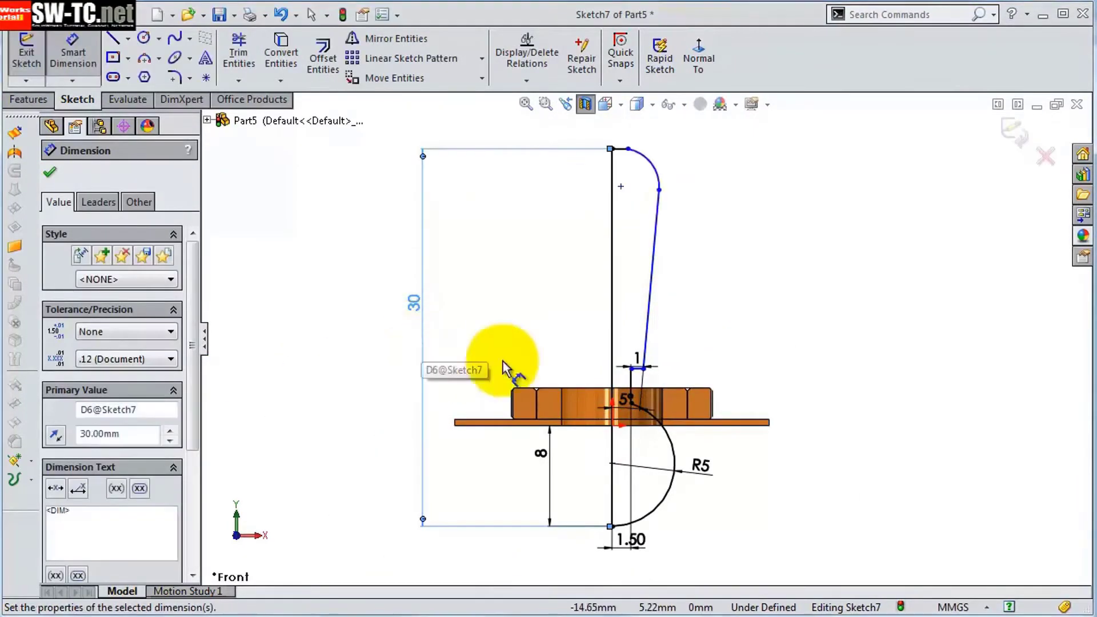
{"action": "left_click", "coordinate": [727, 161]}
{"action": "type", "text": "3.03542578mm"}
{"action": "key", "text": "Return"}
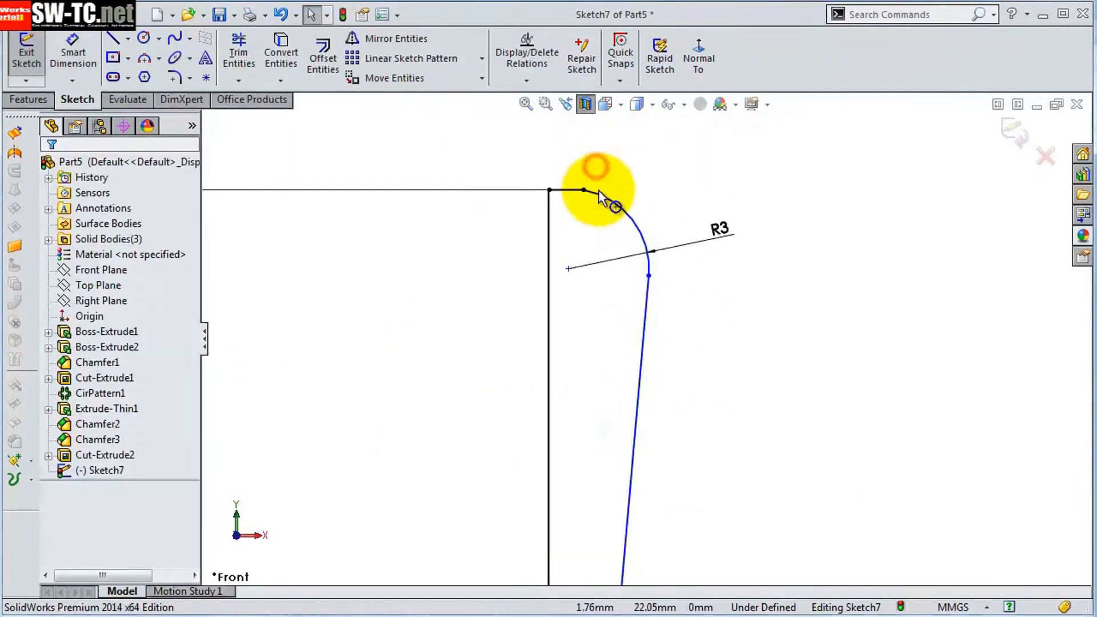
Revolve the profile into the tapered handle, then set the part6 rectangle length to 87
{"action": "scroll", "coordinate": [613, 497], "scroll_direction": "down", "scroll_amount": 2}
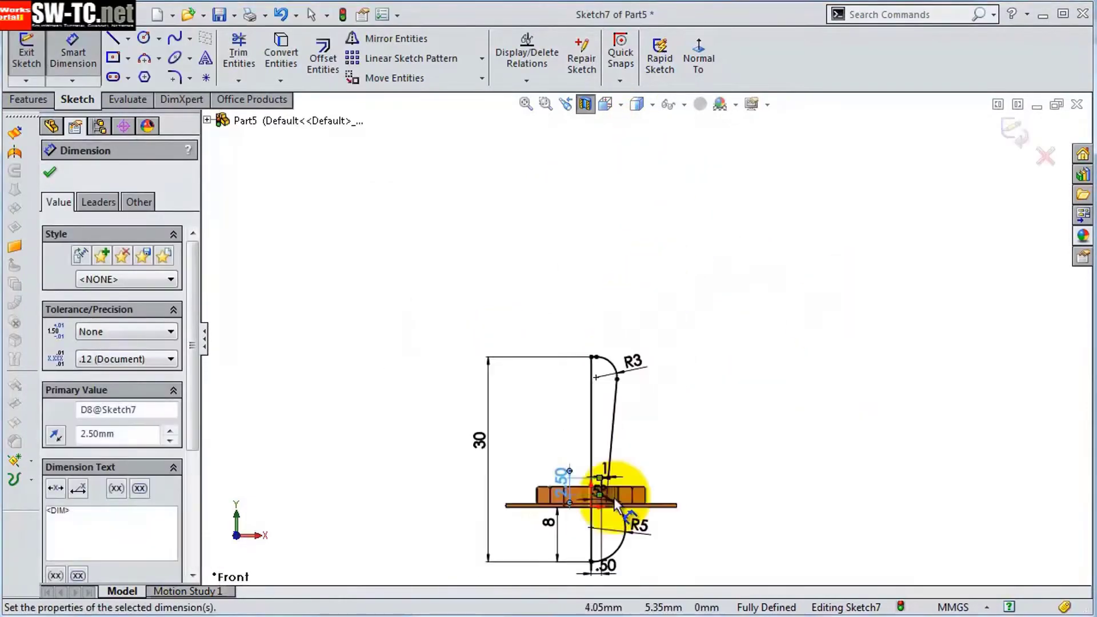
{"action": "left_click", "coordinate": [49, 171]}
{"action": "left_click", "coordinate": [29, 98]}
{"action": "left_click", "coordinate": [88, 57]}
{"action": "left_click", "coordinate": [1014, 132]}
{"action": "middle_click_drag", "start_coordinate": [773, 331], "coordinate": [657, 239]}
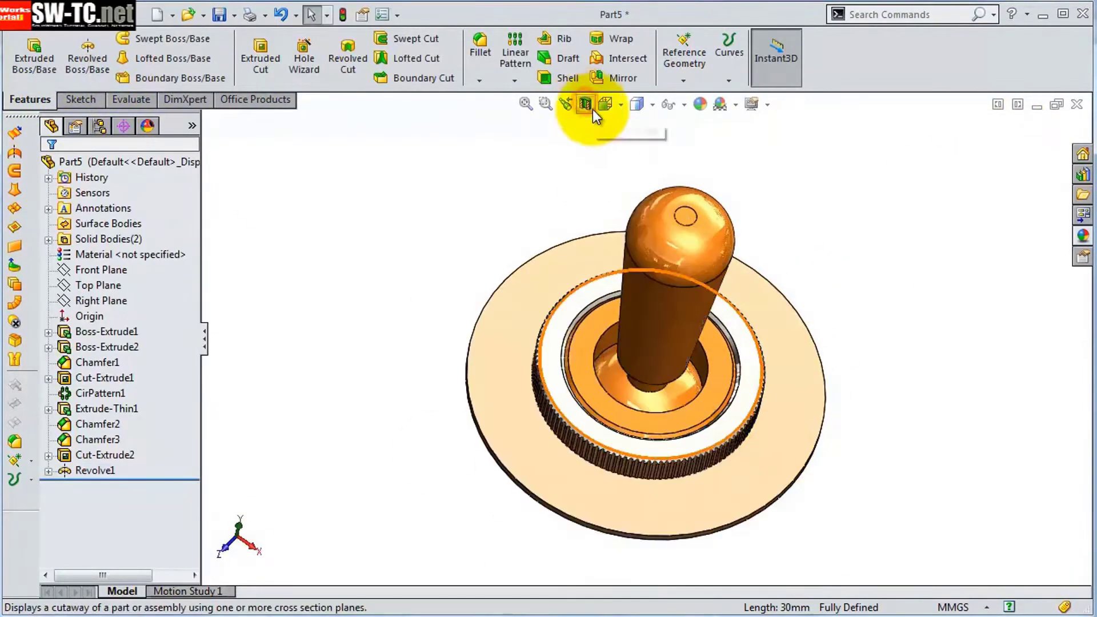
{"action": "mouse_move", "coordinate": [594, 114]}
{"action": "middle_mouse_down"}
{"action": "mouse_move", "coordinate": [783, 326]}
{"action": "mouse_move", "coordinate": [772, 317]}
{"action": "middle_mouse_up"}
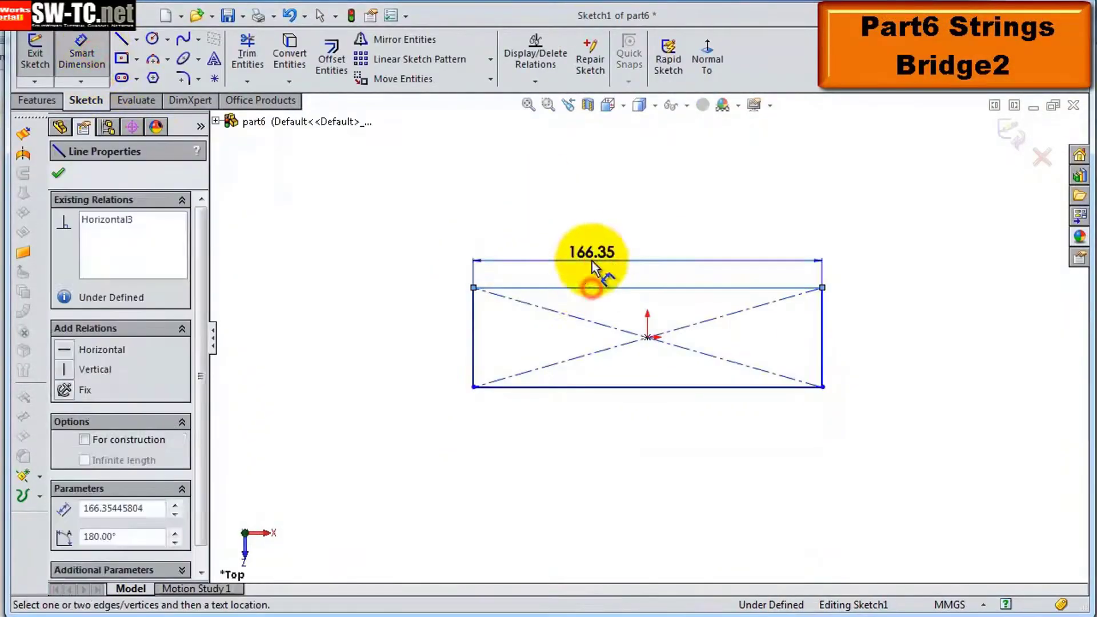
{"action": "left_click", "coordinate": [592, 262]}
{"action": "type", "text": "87"}
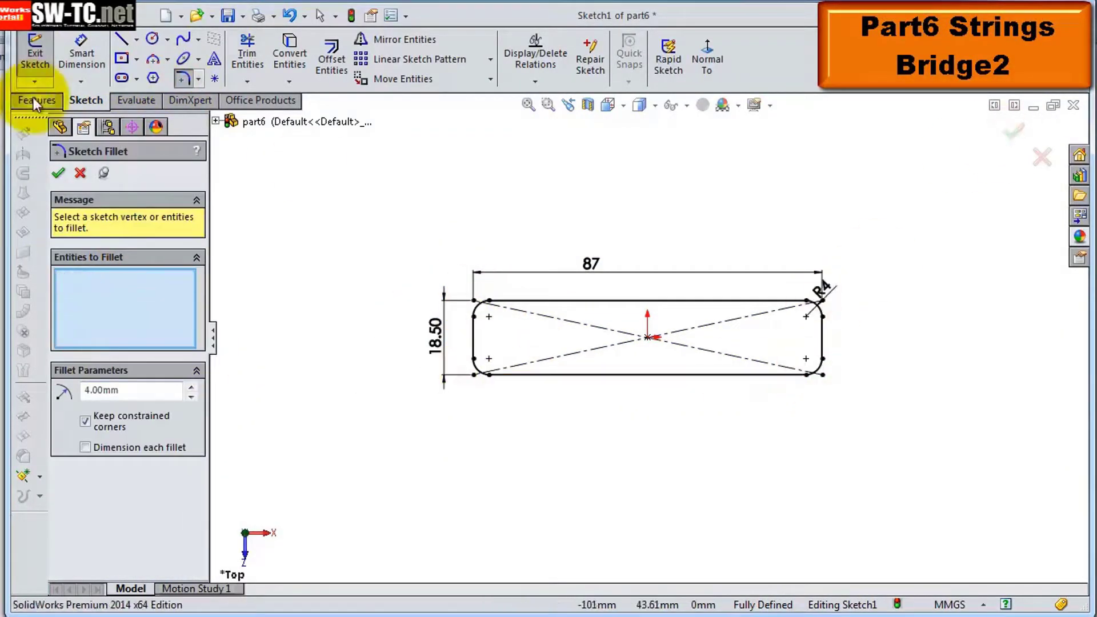
Extrude the rounded rectangle into a block and sketch a dimensioned horizontal centreline on its face
{"action": "left_click", "coordinate": [34, 98]}
{"action": "left_click", "coordinate": [36, 57]}
{"action": "left_click", "coordinate": [649, 318]}
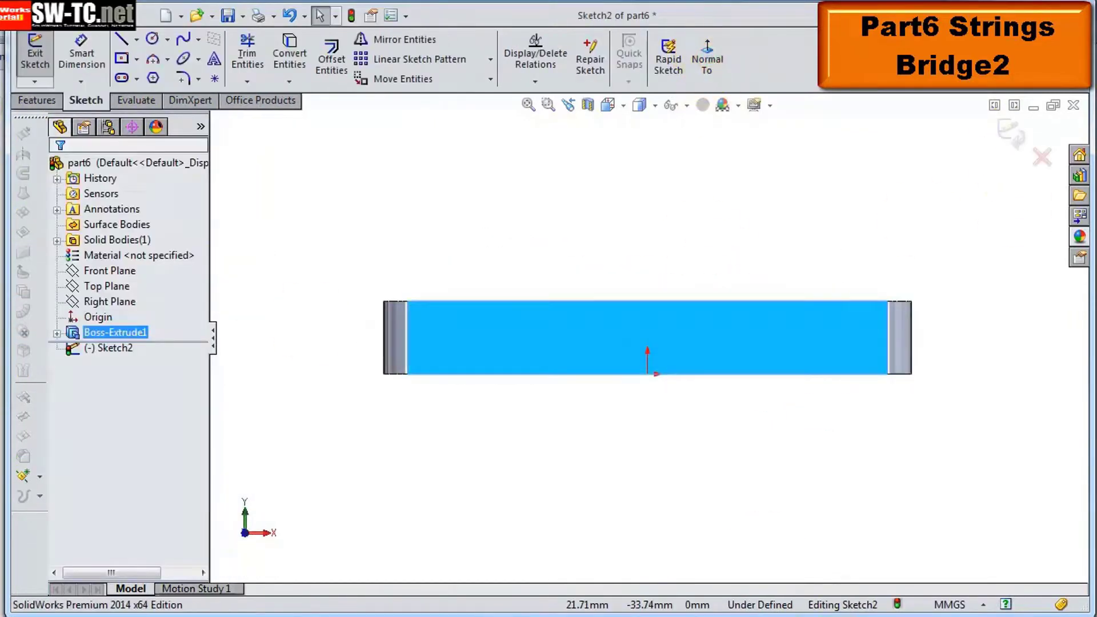
{"action": "left_click", "coordinate": [331, 311]}
{"action": "scroll", "coordinate": [372, 299], "scroll_direction": "up", "scroll_amount": 3}
{"action": "left_click", "coordinate": [372, 298]}
{"action": "left_click", "coordinate": [269, 433]}
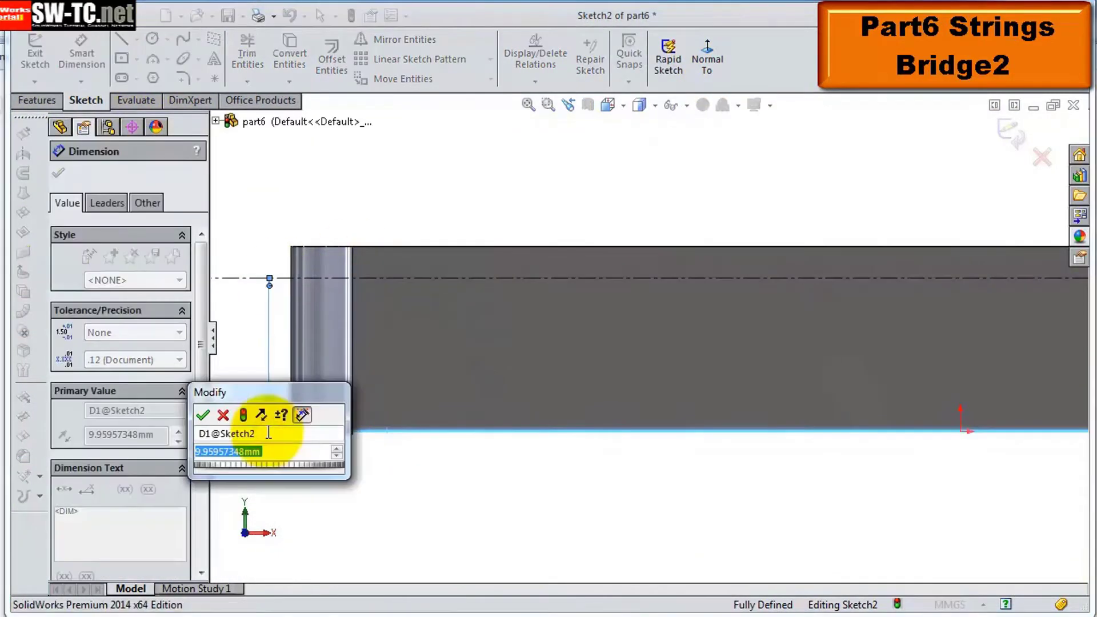
{"action": "key", "text": "Return"}
Draw a 3-point arc spanning the part from left to right end
{"action": "left_click", "coordinate": [152, 59]}
{"action": "left_click", "coordinate": [417, 294]}
{"action": "left_click", "coordinate": [833, 355]}
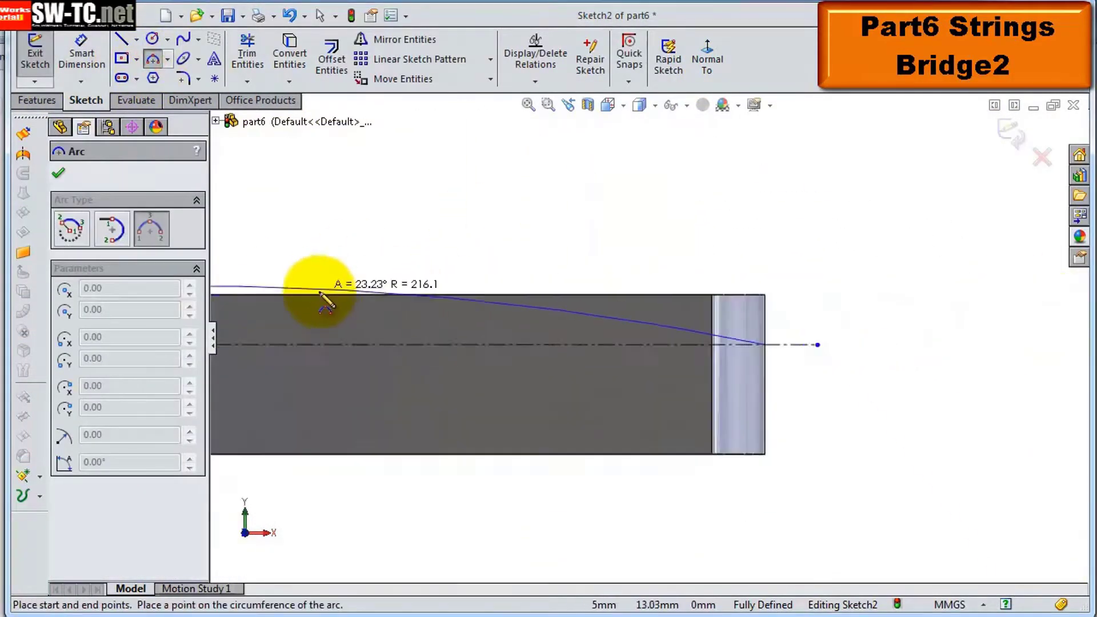
{"action": "left_click", "coordinate": [323, 300]}
{"action": "left_click", "coordinate": [706, 57]}
Offset the arc 10 mm, close the profile with lines above, and preview an extruded cut
{"action": "scroll", "coordinate": [764, 354], "scroll_direction": "up", "scroll_amount": 3}
{"action": "scroll", "coordinate": [337, 348], "scroll_direction": "down", "scroll_amount": 2}
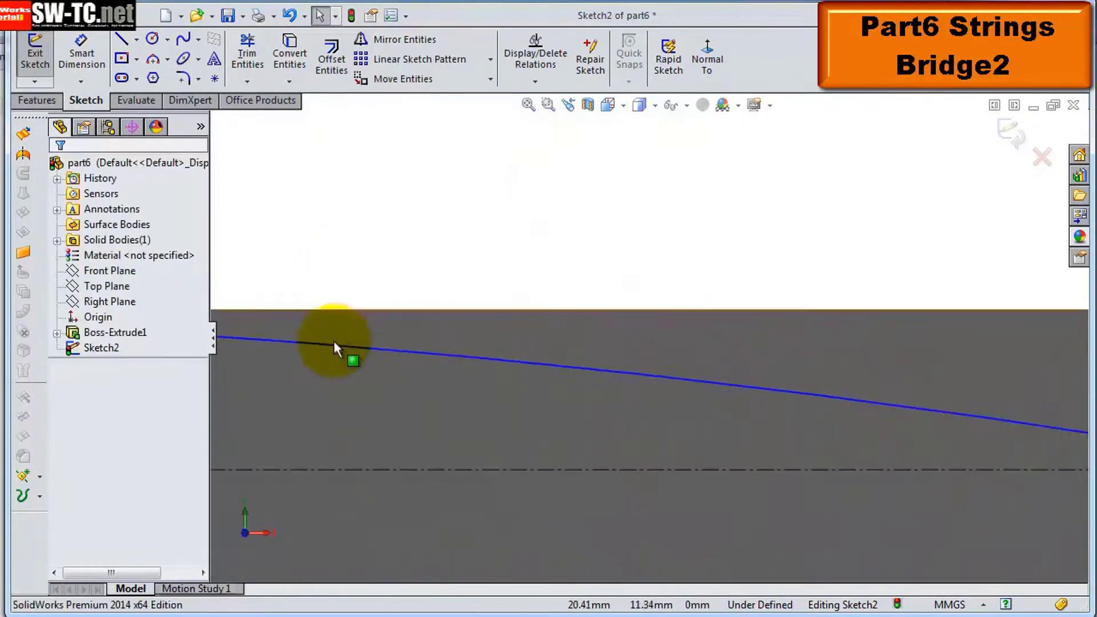
{"action": "scroll", "coordinate": [337, 349], "scroll_direction": "up", "scroll_amount": 3}
{"action": "scroll", "coordinate": [485, 299], "scroll_direction": "up", "scroll_amount": 2}
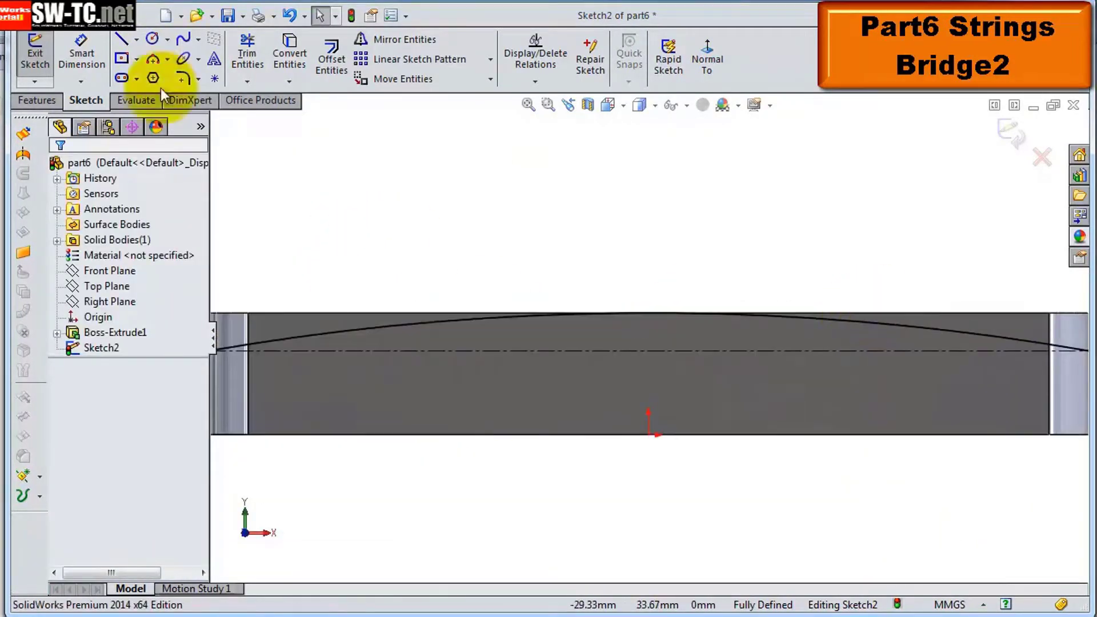
{"action": "left_click", "coordinate": [560, 377]}
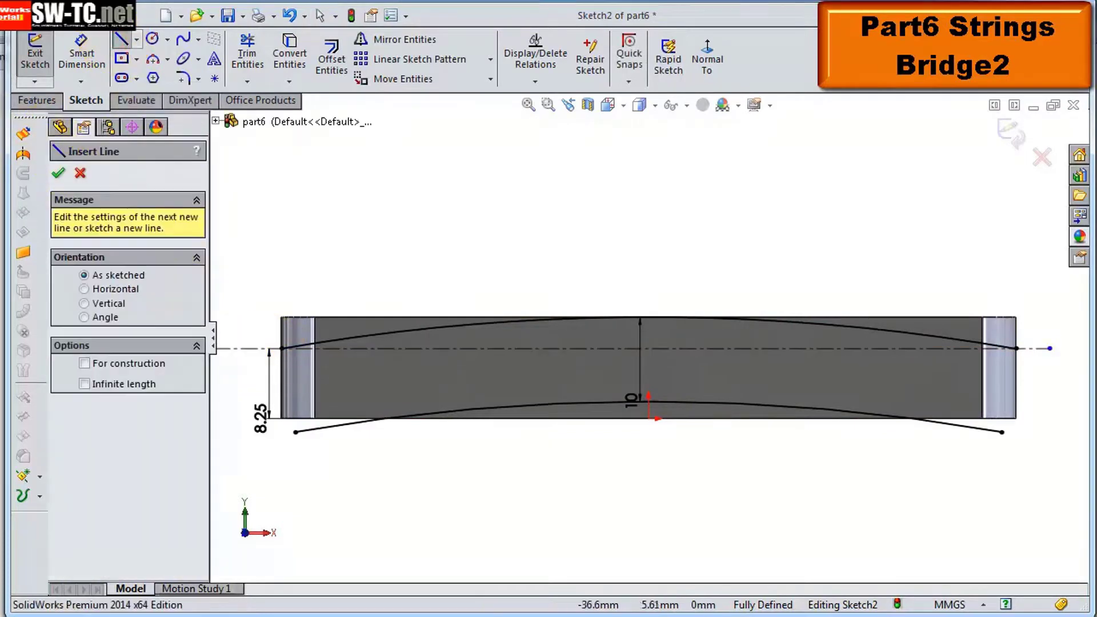
{"action": "left_click", "coordinate": [280, 291]}
{"action": "left_click", "coordinate": [1053, 288]}
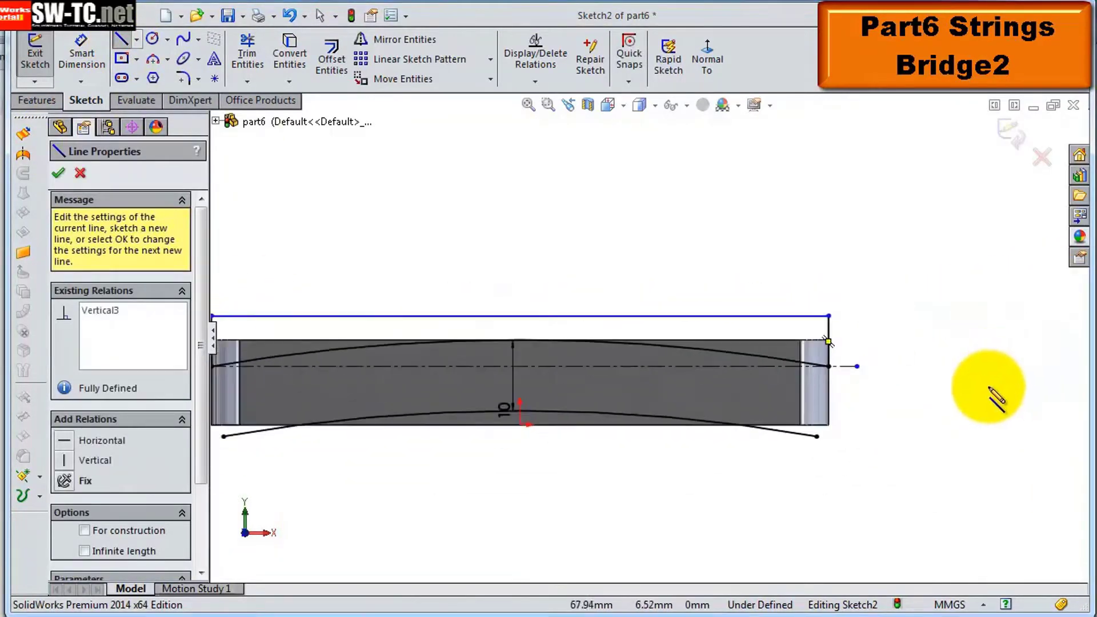
{"action": "scroll", "coordinate": [780, 434], "scroll_direction": "up", "scroll_amount": 2}
{"action": "left_click", "coordinate": [36, 100]}
{"action": "left_click", "coordinate": [269, 57]}
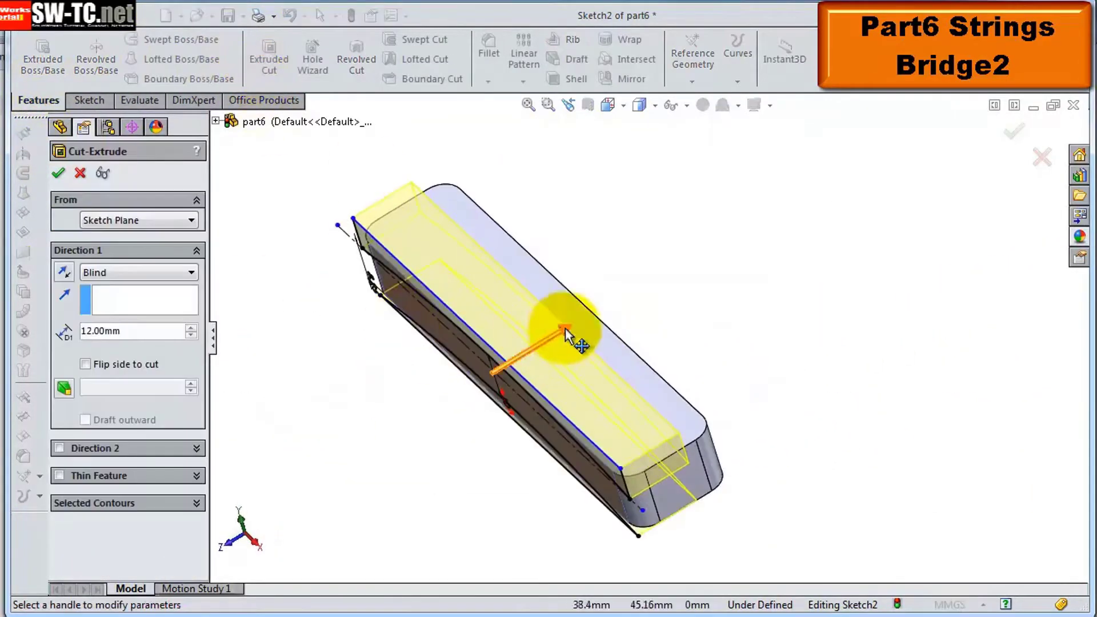
Confirm the arched cut and fillet the top faces with 2 mm rounds
{"action": "key", "text": "Return"}
{"action": "left_click", "coordinate": [530, 324]}
{"action": "scroll", "coordinate": [475, 337], "scroll_direction": "down", "scroll_amount": 3}
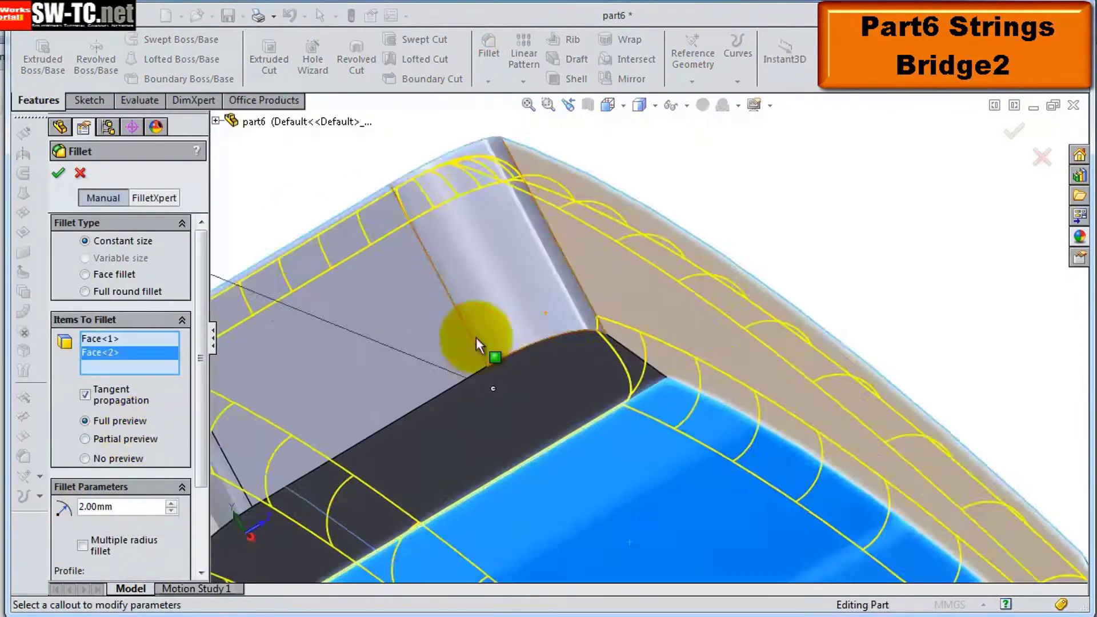
{"action": "mouse_move", "coordinate": [476, 337]}
{"action": "middle_mouse_down"}
{"action": "mouse_move", "coordinate": [649, 314]}
{"action": "mouse_move", "coordinate": [764, 258]}
{"action": "middle_mouse_up"}
{"action": "key", "text": "Return"}
Sketch a 60 × 10 centre rectangle on the top plane
{"action": "left_click", "coordinate": [106, 285]}
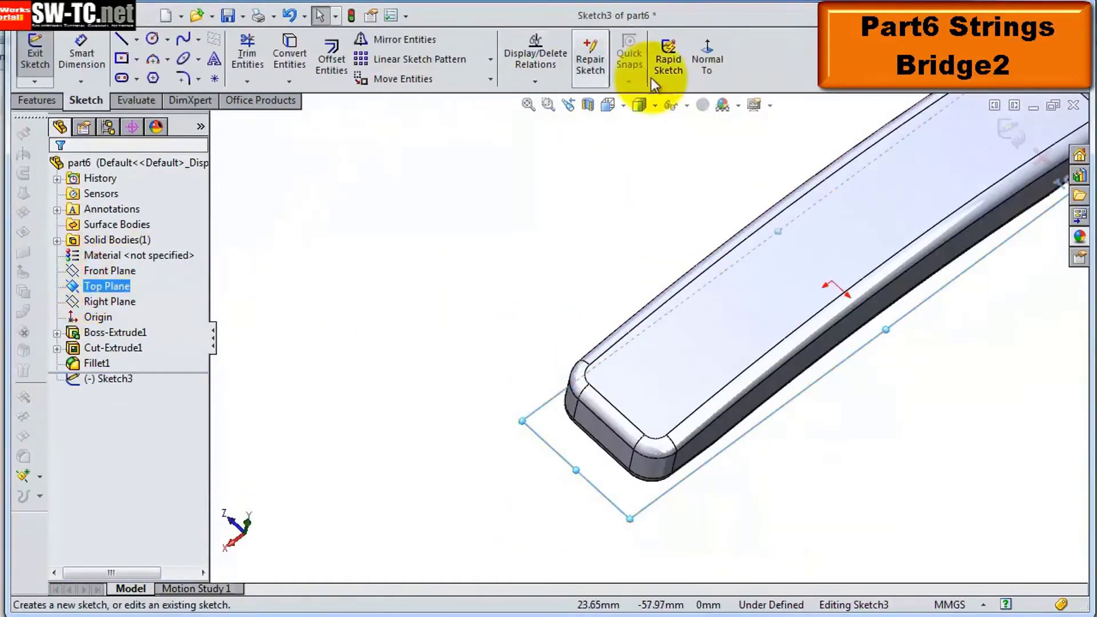
{"action": "left_click", "coordinate": [707, 57]}
{"action": "left_click", "coordinate": [122, 59]}
{"action": "left_click", "coordinate": [647, 337]}
{"action": "left_click", "coordinate": [470, 305]}
{"action": "left_click", "coordinate": [510, 266]}
{"action": "type", "text": "60"}
{"action": "left_click", "coordinate": [319, 350]}
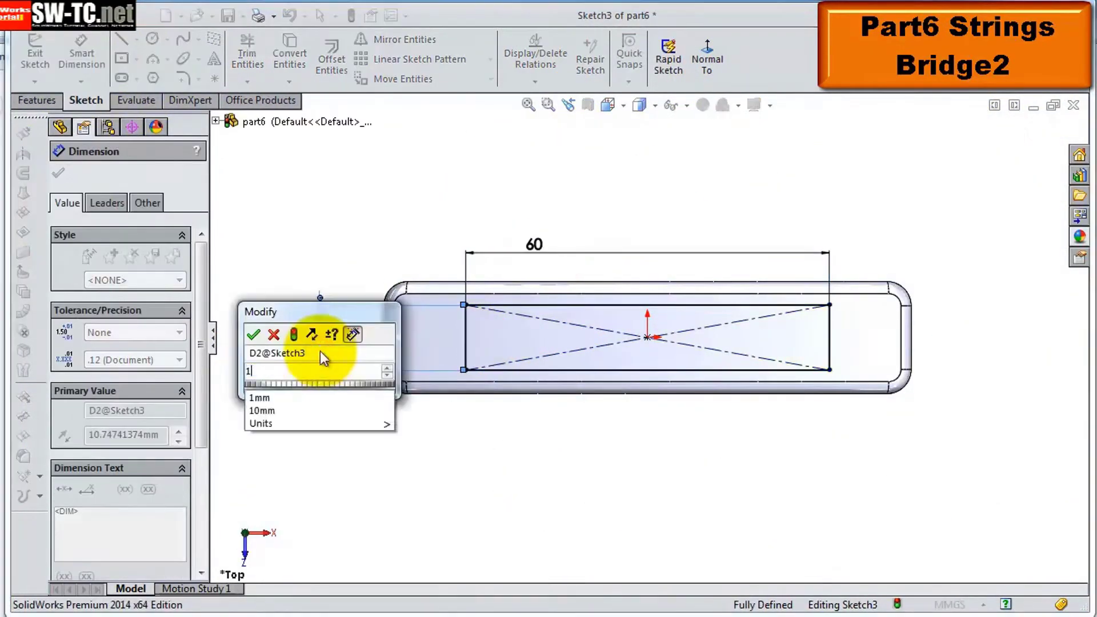
{"action": "type", "text": "10"}
{"action": "left_click", "coordinate": [182, 78]}
Round the rectangle corners, shell the part into a hollow slot, and start a top sketch
{"action": "left_click", "coordinate": [563, 408]}
{"action": "scroll", "coordinate": [810, 395], "scroll_direction": "up", "scroll_amount": 2}
{"action": "left_click", "coordinate": [1020, 129]}
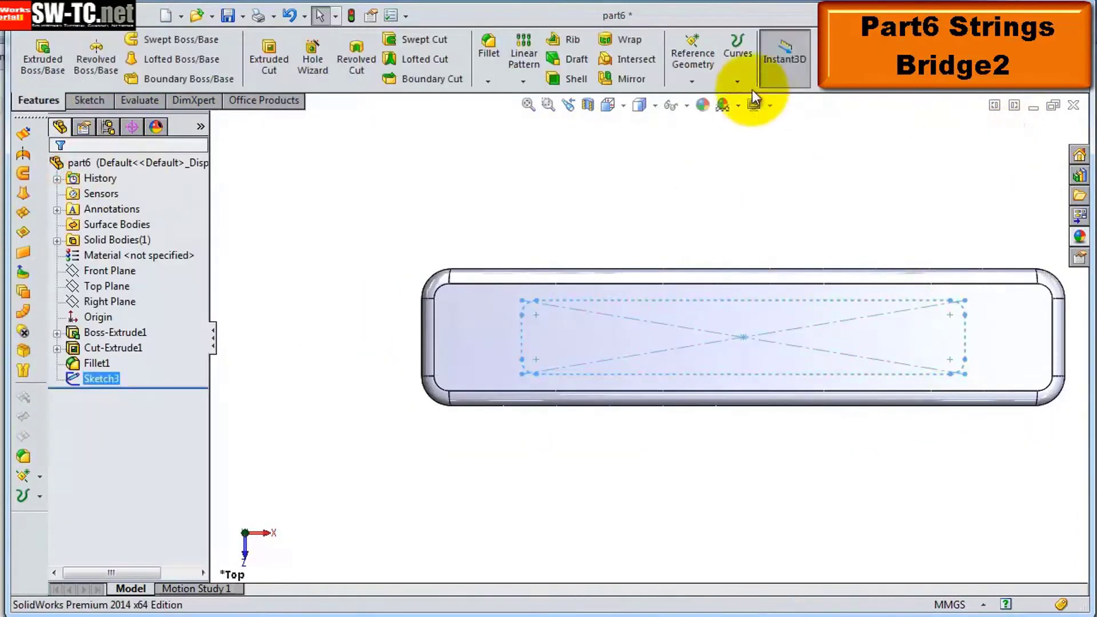
{"action": "left_click", "coordinate": [553, 78]}
{"action": "key", "text": "Return"}
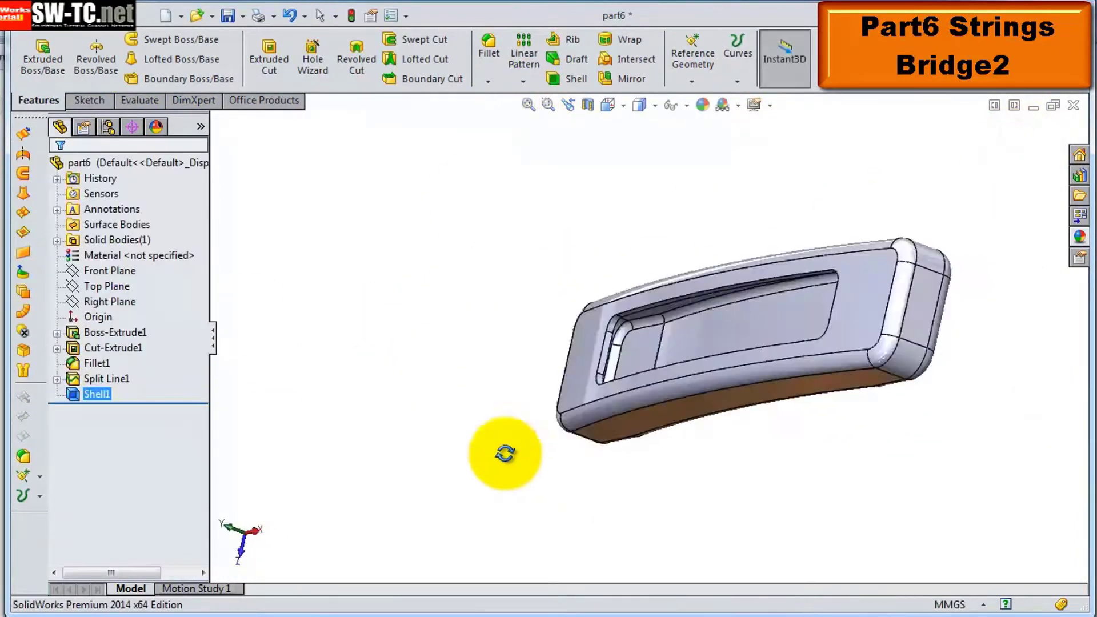
{"action": "middle_click_drag", "start_coordinate": [502, 453], "coordinate": [564, 588]}
{"action": "left_click", "coordinate": [371, 167]}
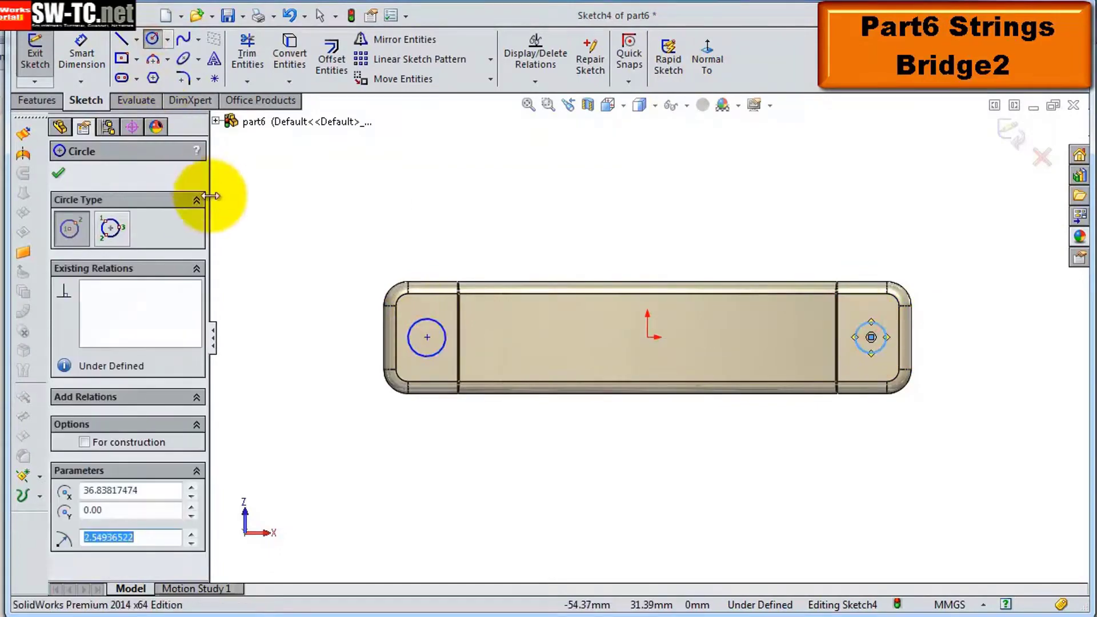
Make the two hole circles equal at Ø5 and space their centres 70 mm apart
{"action": "left_click", "coordinate": [427, 318]}
{"action": "left_click", "coordinate": [871, 321], "text": "ctrl"}
{"action": "left_click", "coordinate": [891, 235]}
{"action": "left_click", "coordinate": [82, 52]}
{"action": "left_click", "coordinate": [426, 320]}
{"action": "left_click", "coordinate": [457, 228]}
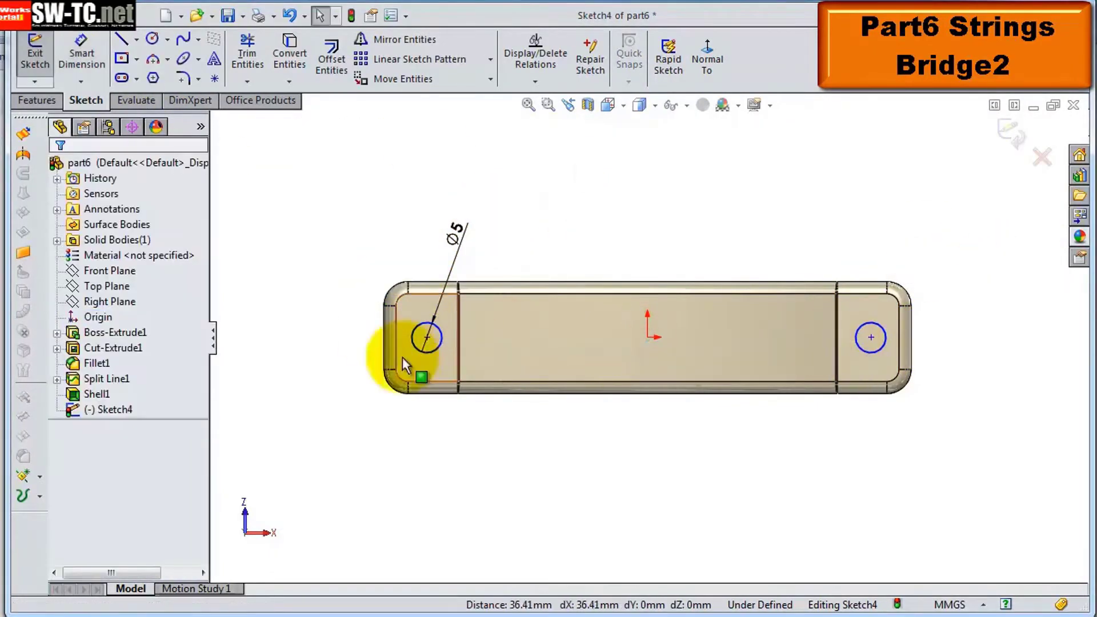
{"action": "left_click", "coordinate": [670, 194]}
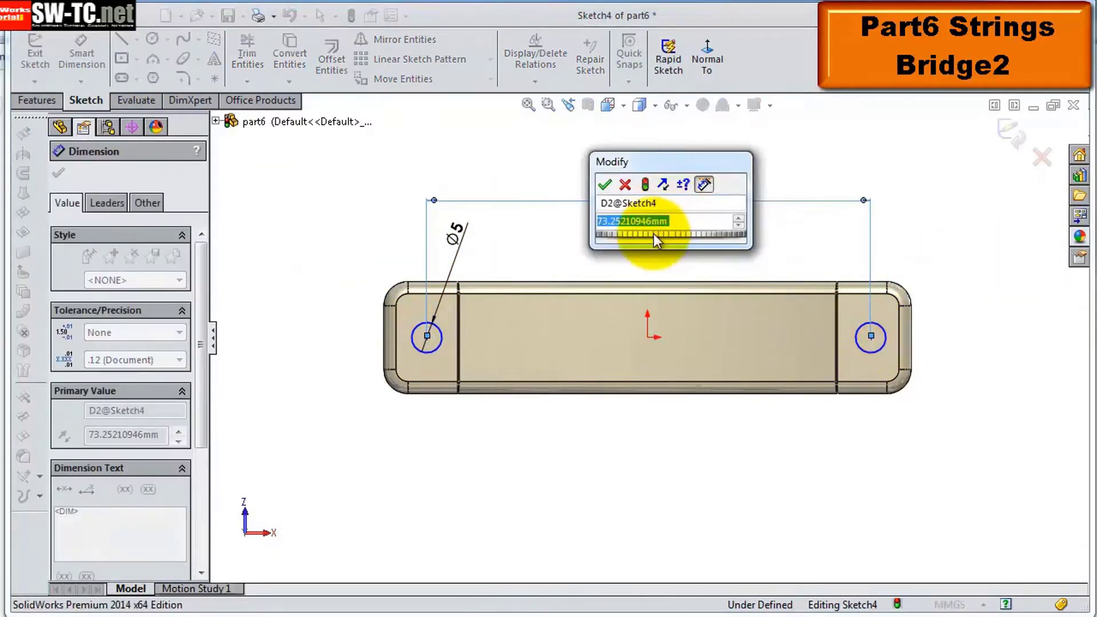
{"action": "key", "text": "Return"}
Place the left hole 35 mm from the origin and cut both holes through
{"action": "left_click", "coordinate": [648, 336]}
{"action": "left_click", "coordinate": [435, 336]}
{"action": "left_click", "coordinate": [514, 257]}
{"action": "type", "text": "35"}
{"action": "key", "text": "Return"}
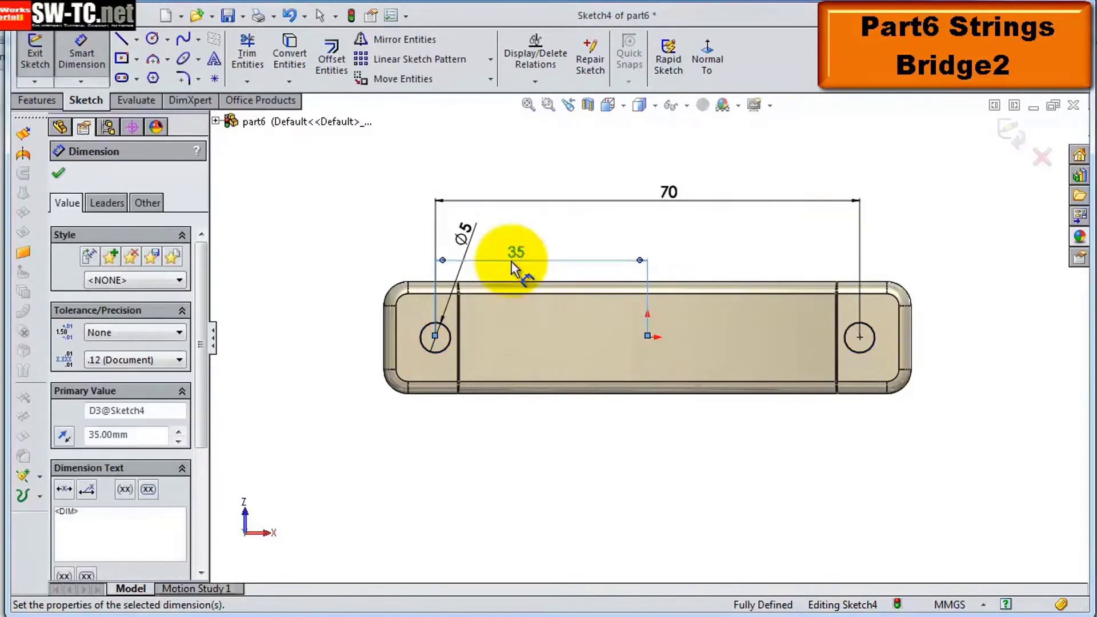
{"action": "left_click", "coordinate": [59, 172]}
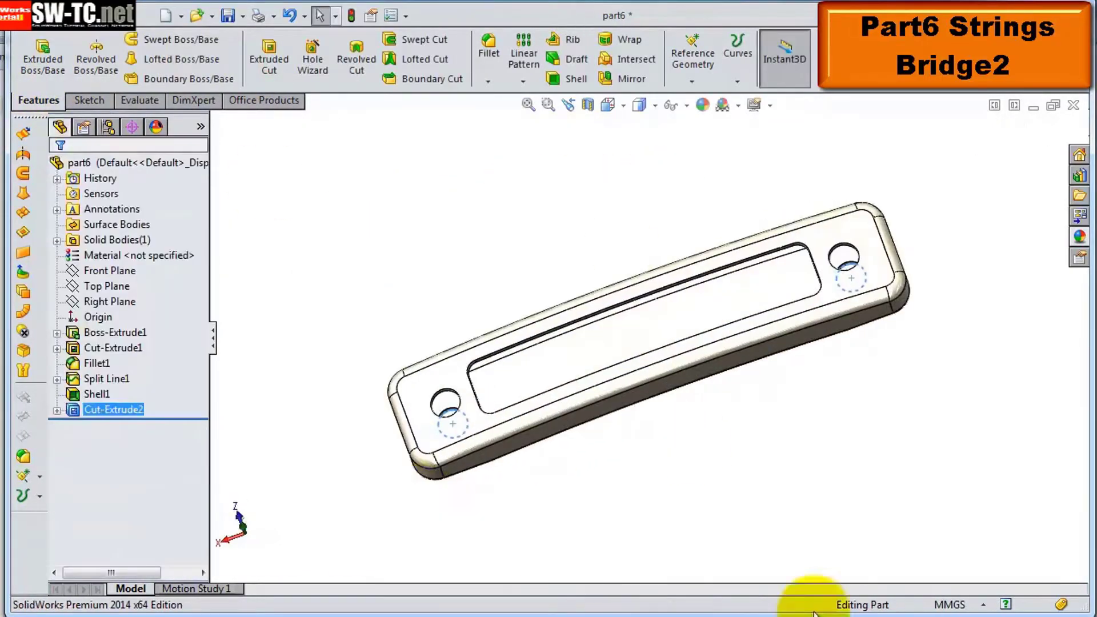
Sketch Ø20 circles on the bridge underside and boss-extrude them into round feet
{"action": "left_click", "coordinate": [392, 221]}
{"action": "left_click", "coordinate": [449, 178]}
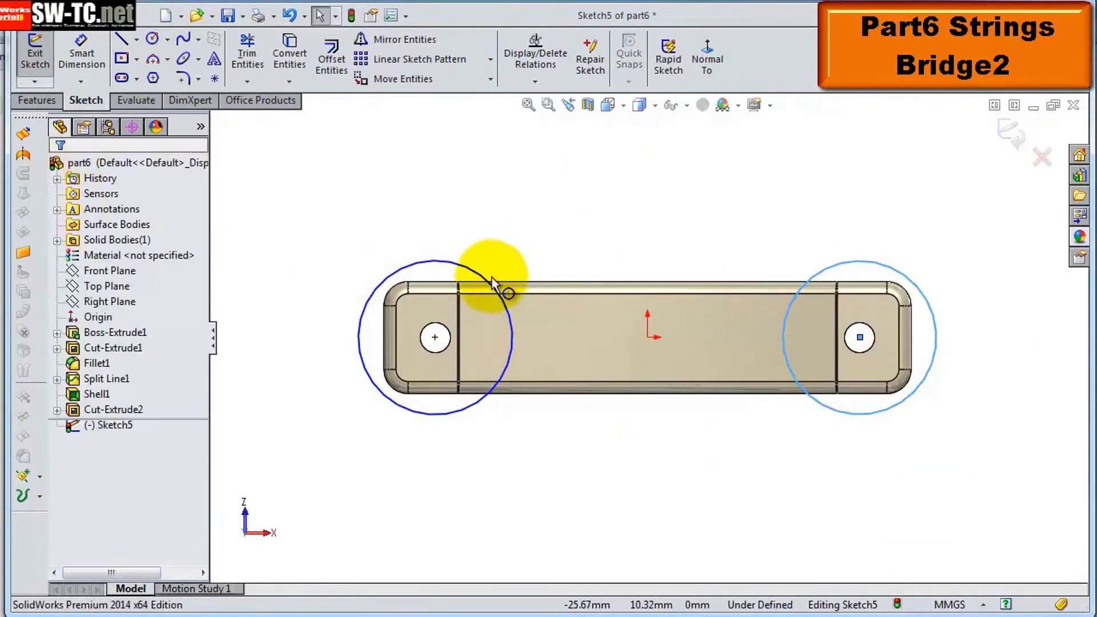
{"action": "left_click", "coordinate": [73, 57]}
{"action": "left_click", "coordinate": [502, 228]}
{"action": "type", "text": "20"}
{"action": "key", "text": "Return"}
{"action": "left_click", "coordinate": [37, 100]}
{"action": "left_click", "coordinate": [43, 57]}
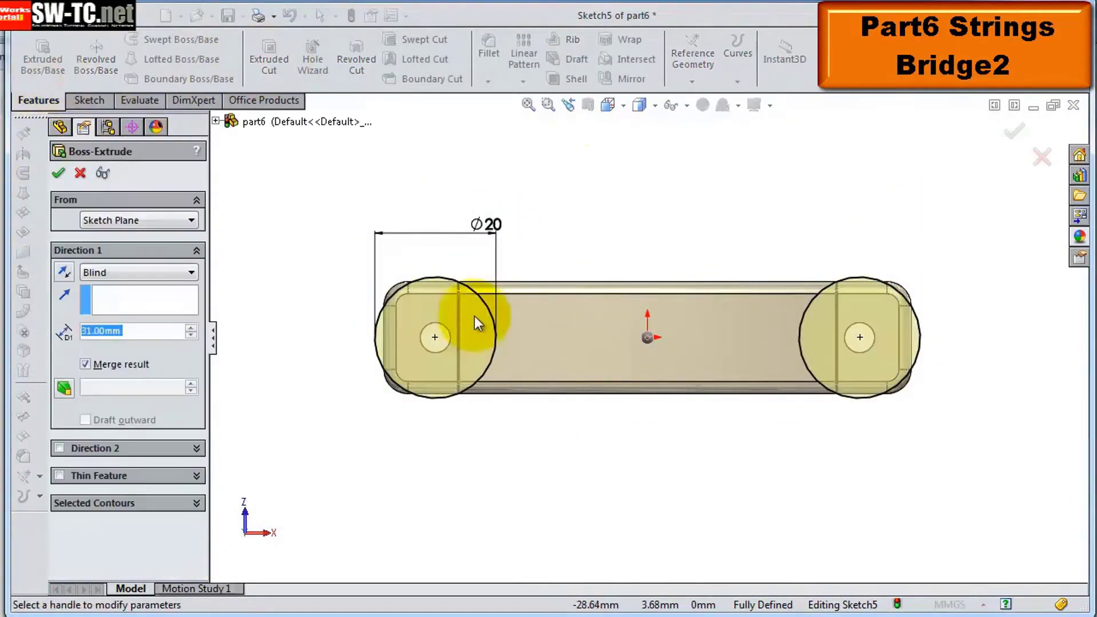
{"action": "left_click", "coordinate": [57, 172]}
{"action": "left_click", "coordinate": [488, 81]}
Chamfer the edges of the bridge's top slot
{"action": "left_click", "coordinate": [490, 115]}
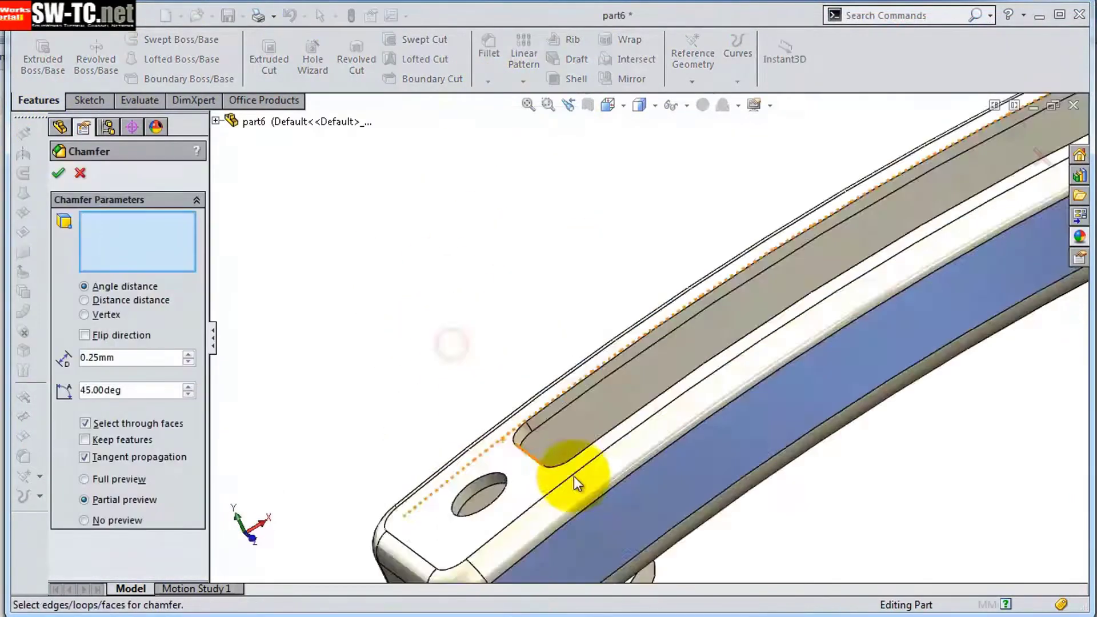
{"action": "left_click", "coordinate": [573, 475]}
{"action": "middle_click_drag", "start_coordinate": [574, 475], "coordinate": [579, 296]}
{"action": "left_click", "coordinate": [58, 173]}
Extrude Ø3 pegs from circles sketched under both feet, then begin a Front Plane sketch
{"action": "mouse_move", "coordinate": [480, 221]}
{"action": "middle_mouse_down"}
{"action": "mouse_move", "coordinate": [754, 216]}
{"action": "mouse_move", "coordinate": [857, 298]}
{"action": "middle_mouse_up"}
{"action": "left_click", "coordinate": [789, 251]}
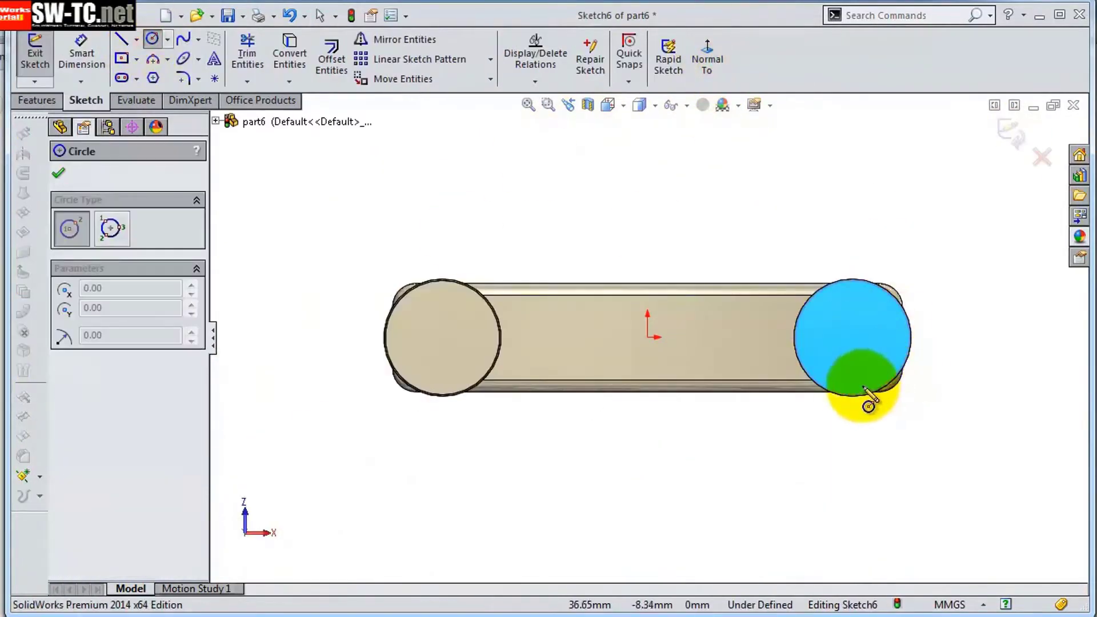
{"action": "left_click", "coordinate": [297, 306]}
{"action": "left_click", "coordinate": [733, 306]}
{"action": "left_click", "coordinate": [928, 300]}
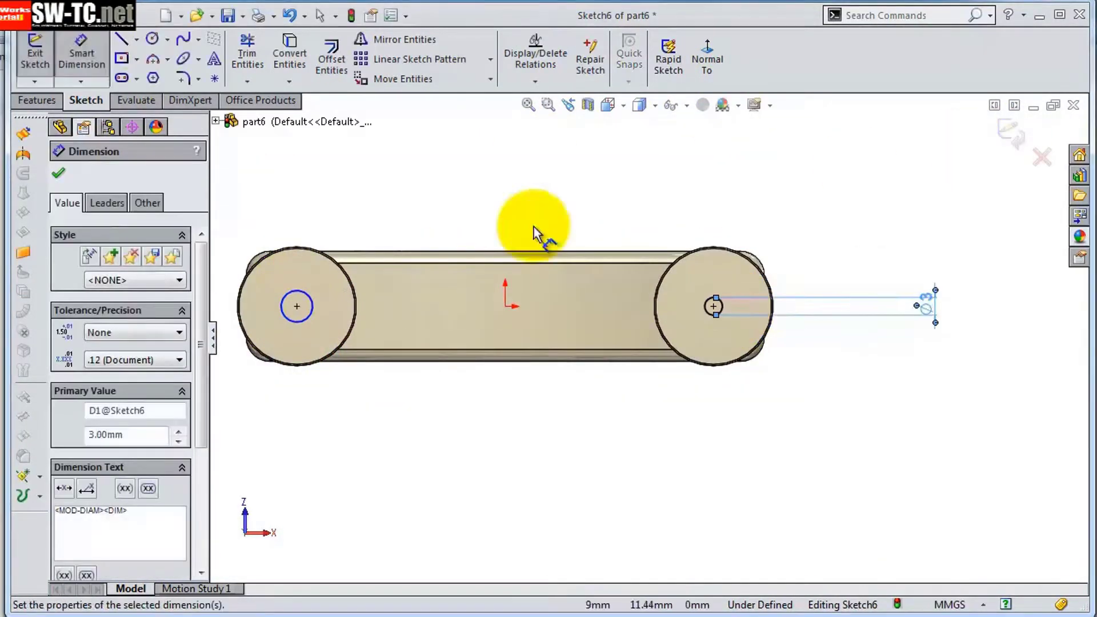
{"action": "left_click", "coordinate": [316, 306]}
{"action": "left_click", "coordinate": [445, 160]}
{"action": "left_click", "coordinate": [36, 100]}
{"action": "left_click", "coordinate": [43, 57]}
{"action": "left_click", "coordinate": [58, 172]}
{"action": "left_click", "coordinate": [705, 384]}
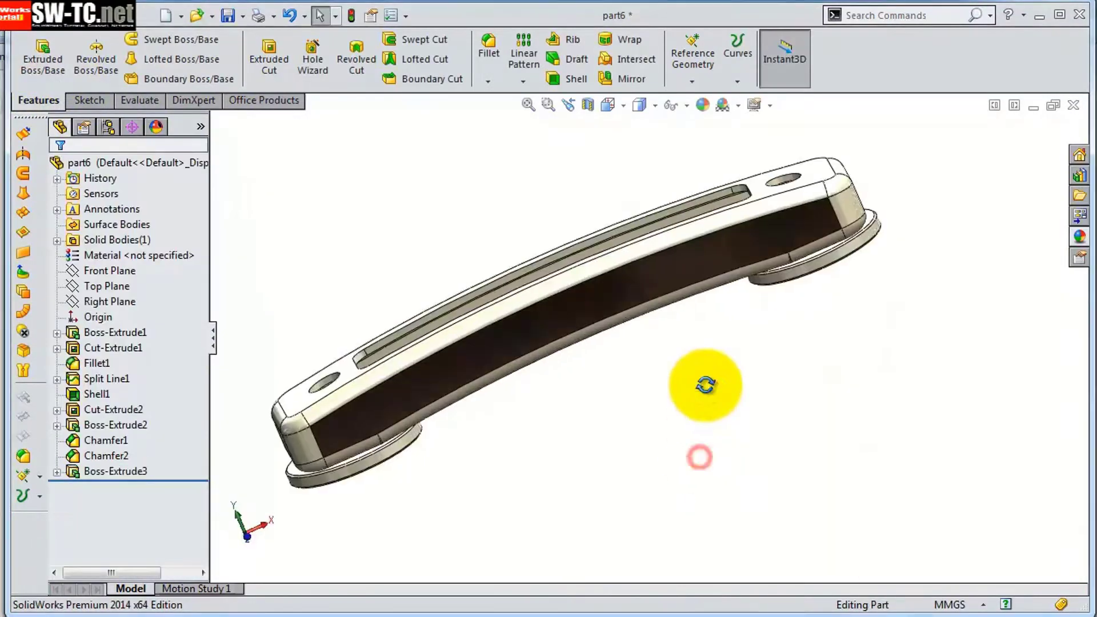
{"action": "left_click", "coordinate": [680, 225]}
Offset the bridge's curved top edge and make the offset arc construction geometry
{"action": "left_click", "coordinate": [477, 350]}
{"action": "left_click", "coordinate": [331, 57]}
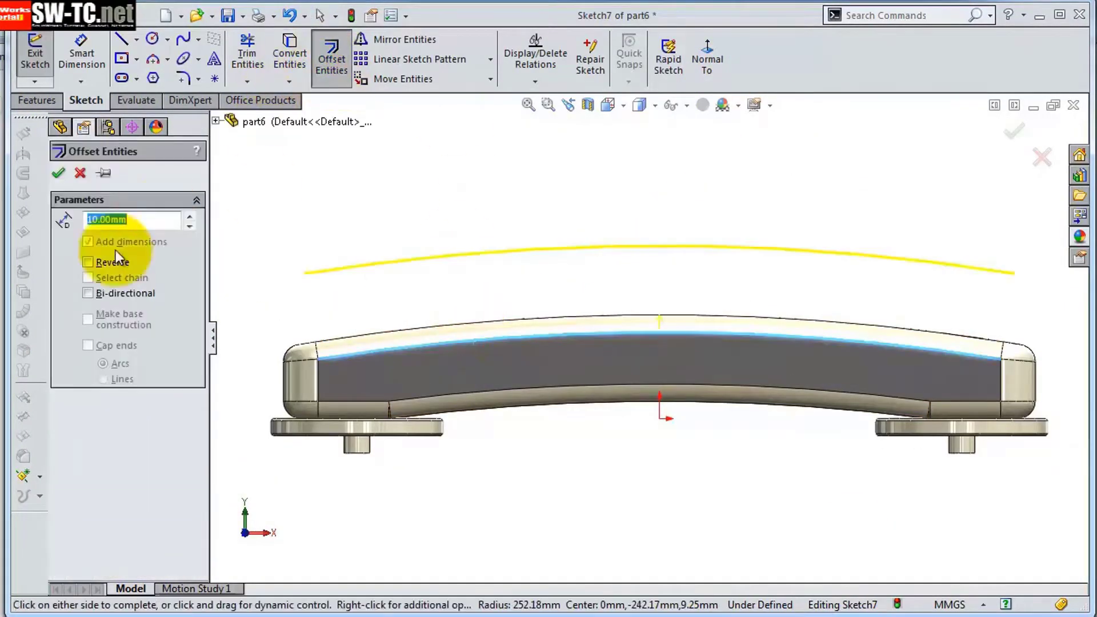
{"action": "left_click", "coordinate": [558, 233]}
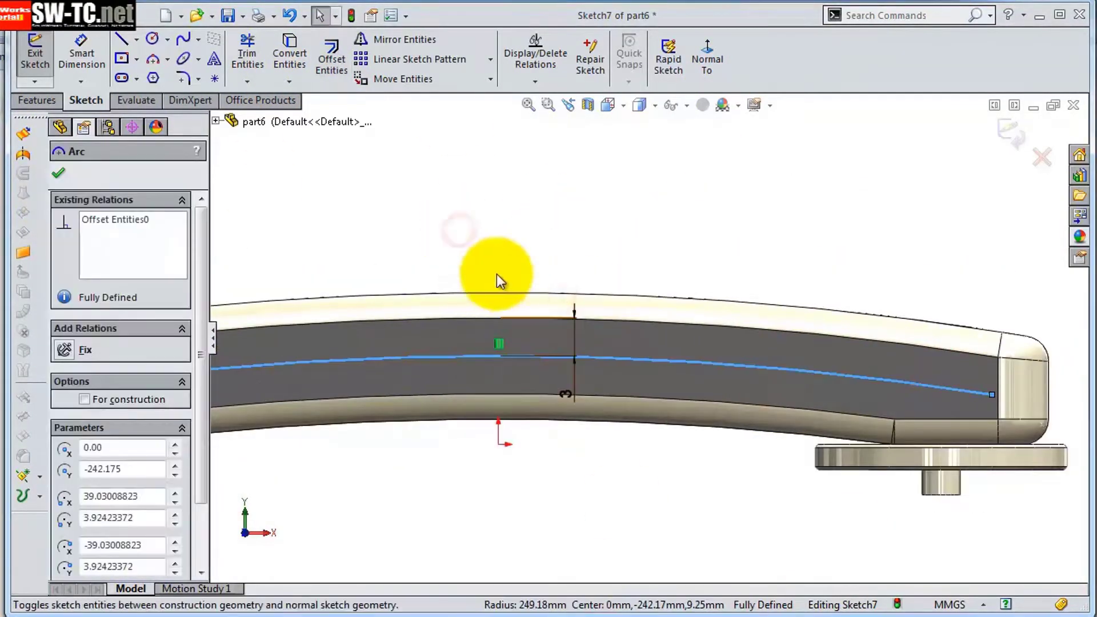
{"action": "left_click", "coordinate": [351, 254]}
{"action": "scroll", "coordinate": [489, 380], "scroll_direction": "up", "scroll_amount": 2}
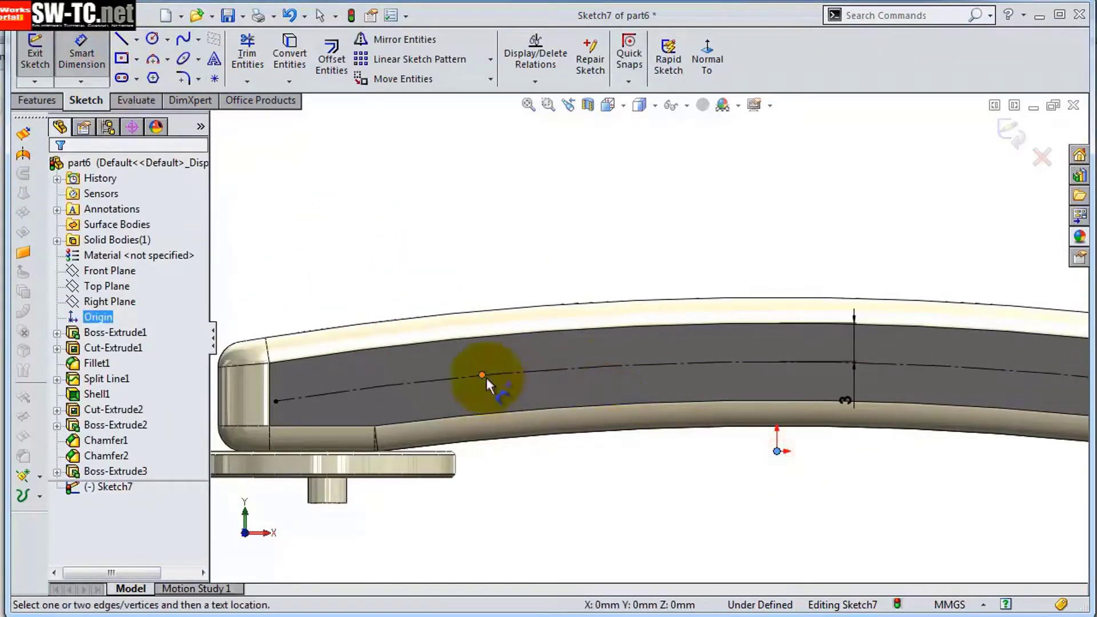
Place a point on the arc 26.5 mm from the origin and dimension a circle there
{"action": "left_click", "coordinate": [483, 375]}
{"action": "left_click", "coordinate": [570, 239]}
{"action": "type", "text": "26.5"}
{"action": "key", "text": "Return"}
{"action": "left_click", "coordinate": [153, 38]}
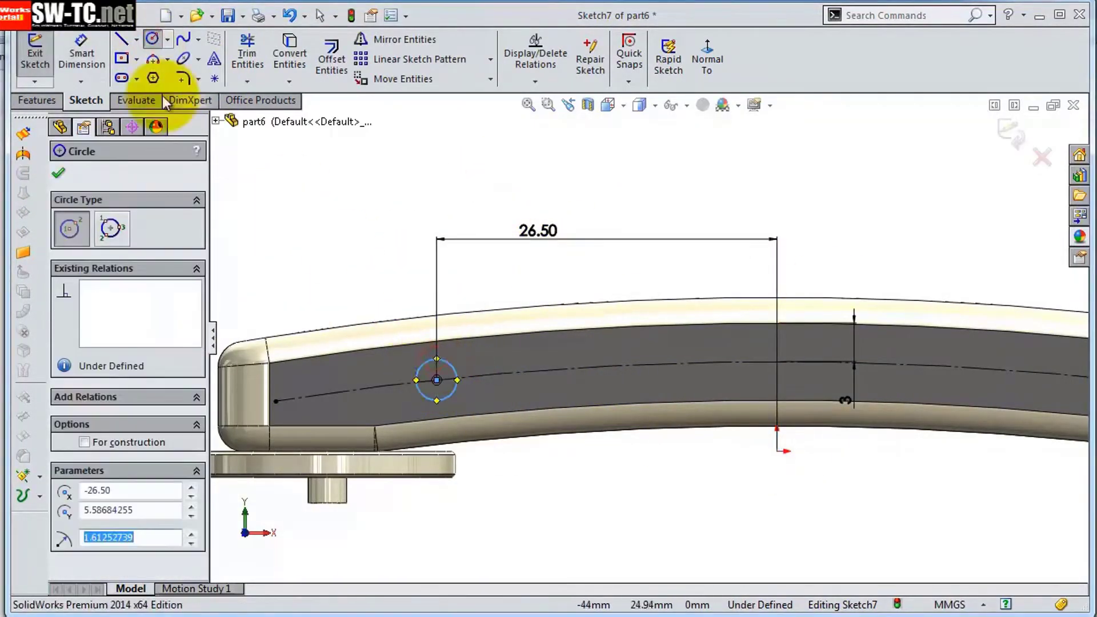
{"action": "left_click", "coordinate": [82, 54]}
{"action": "left_click", "coordinate": [422, 363]}
{"action": "left_click", "coordinate": [400, 267]}
Cut the string hole with an Up To Next extruded cut
{"action": "left_click", "coordinate": [269, 57]}
{"action": "left_click", "coordinate": [110, 272]}
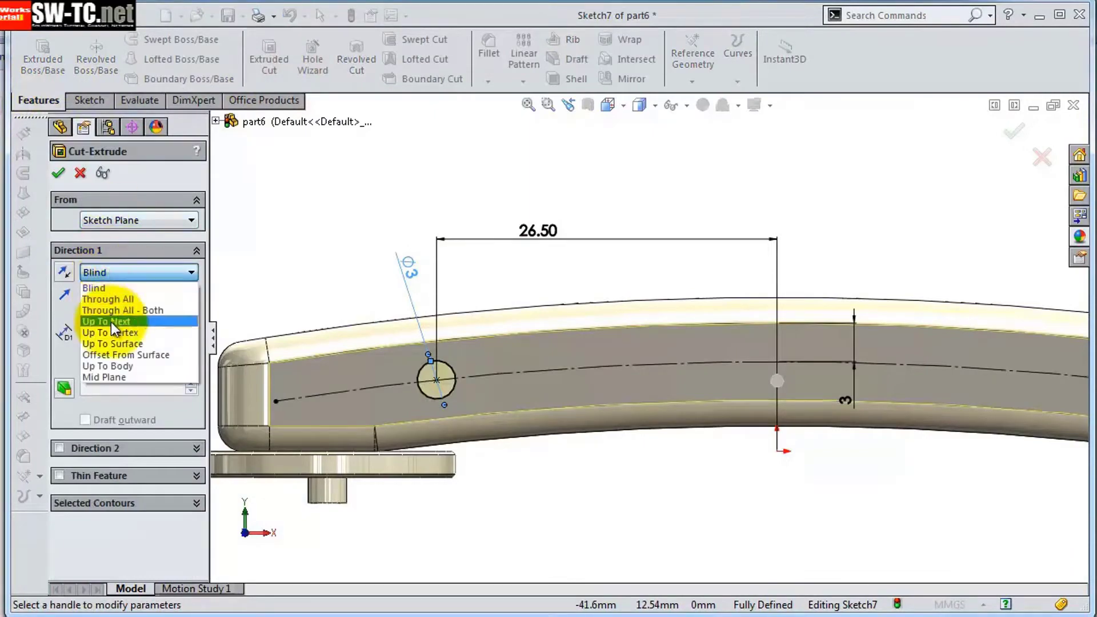
{"action": "left_click", "coordinate": [111, 316]}
{"action": "left_click", "coordinate": [61, 171]}
Sketch an offset of the side face's curved edge as the pattern path
{"action": "left_click", "coordinate": [34, 57]}
{"action": "left_click", "coordinate": [803, 355]}
{"action": "left_click", "coordinate": [331, 57]}
{"action": "left_click", "coordinate": [54, 145]}
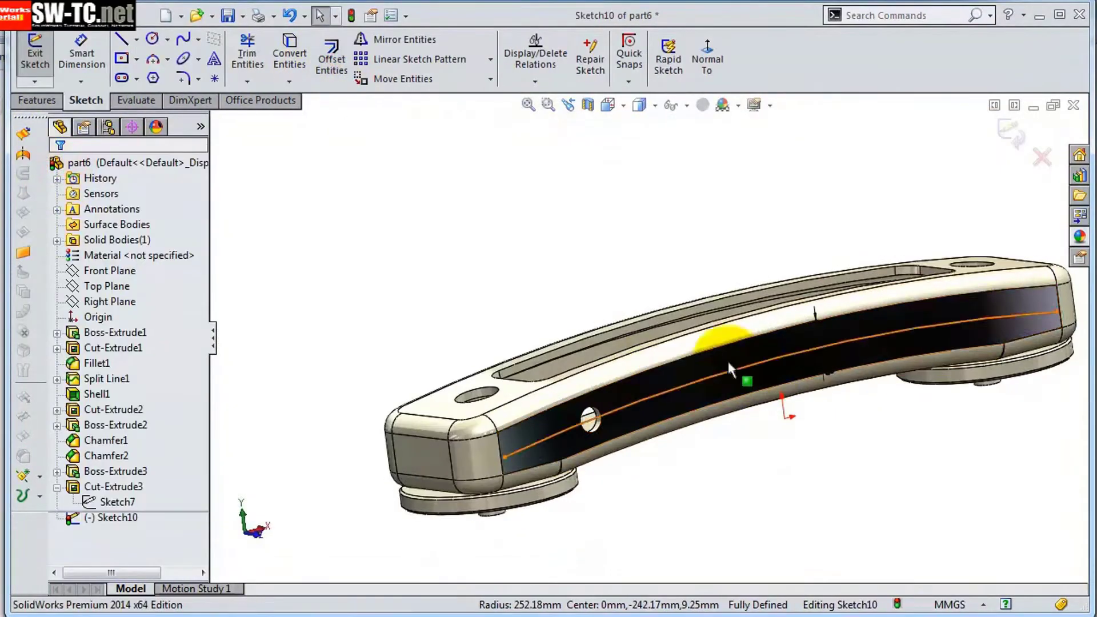
{"action": "left_click", "coordinate": [35, 58]}
Pattern the hole along Sketch10 with six instances spaced 10.6 mm
{"action": "left_click", "coordinate": [524, 57]}
{"action": "left_click", "coordinate": [522, 81]}
{"action": "left_click", "coordinate": [549, 137]}
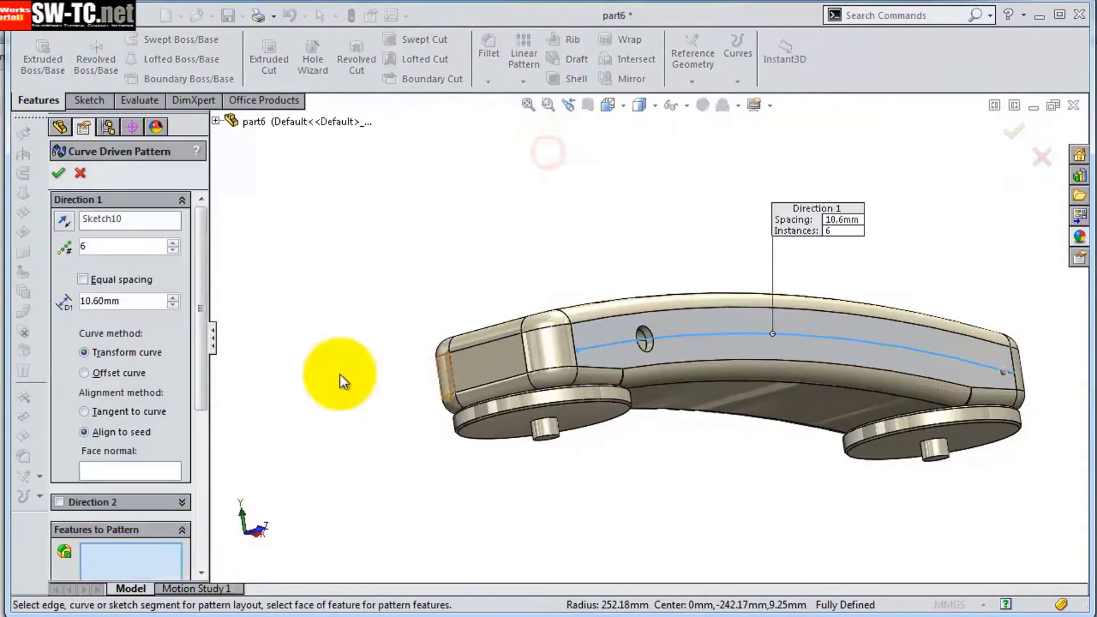
{"action": "scroll", "coordinate": [649, 294], "scroll_direction": "down", "scroll_amount": 3}
{"action": "left_click", "coordinate": [649, 294]}
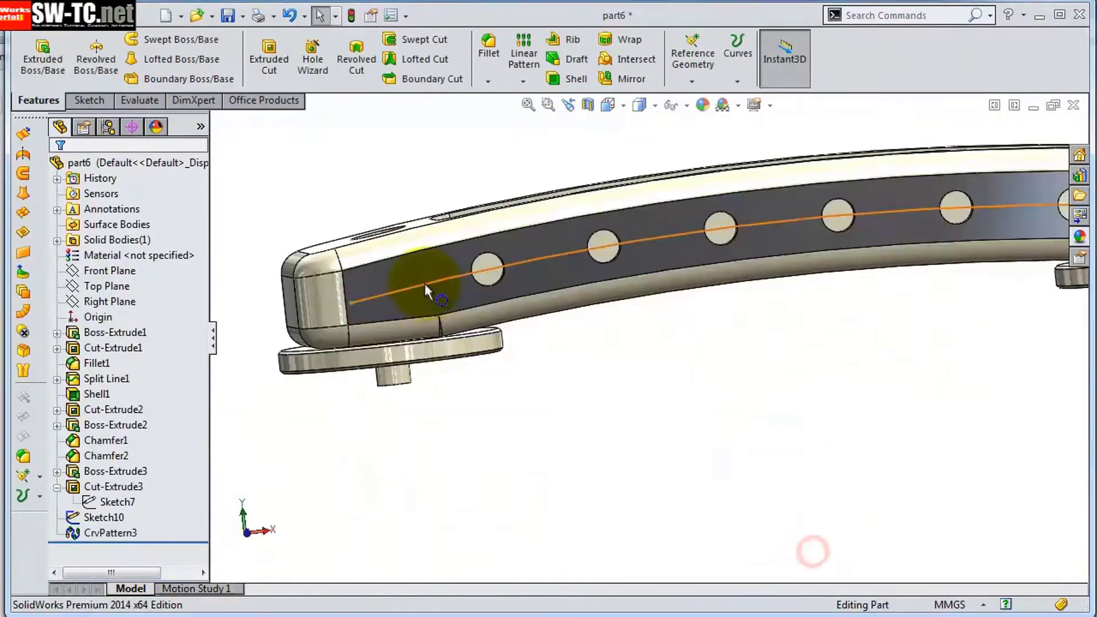
Draw a Ø5 circle centred on the first hole
{"action": "left_click", "coordinate": [428, 294]}
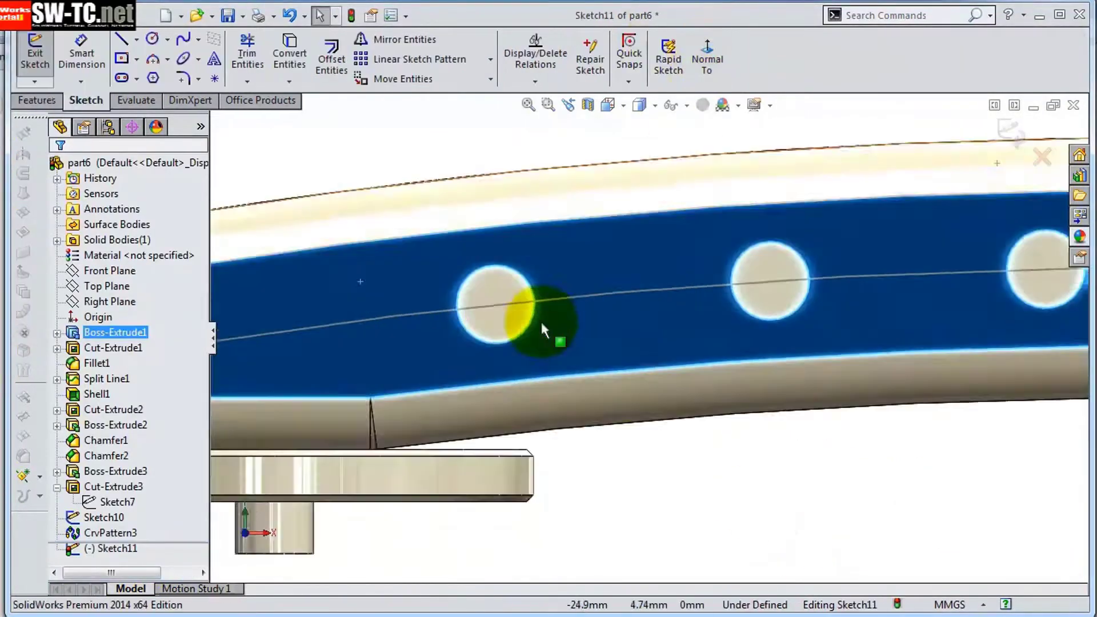
{"action": "left_click", "coordinate": [152, 38]}
{"action": "left_click", "coordinate": [469, 299]}
{"action": "left_click", "coordinate": [371, 260]}
{"action": "left_click", "coordinate": [612, 231]}
{"action": "type", "text": "5"}
{"action": "key", "text": "Return"}
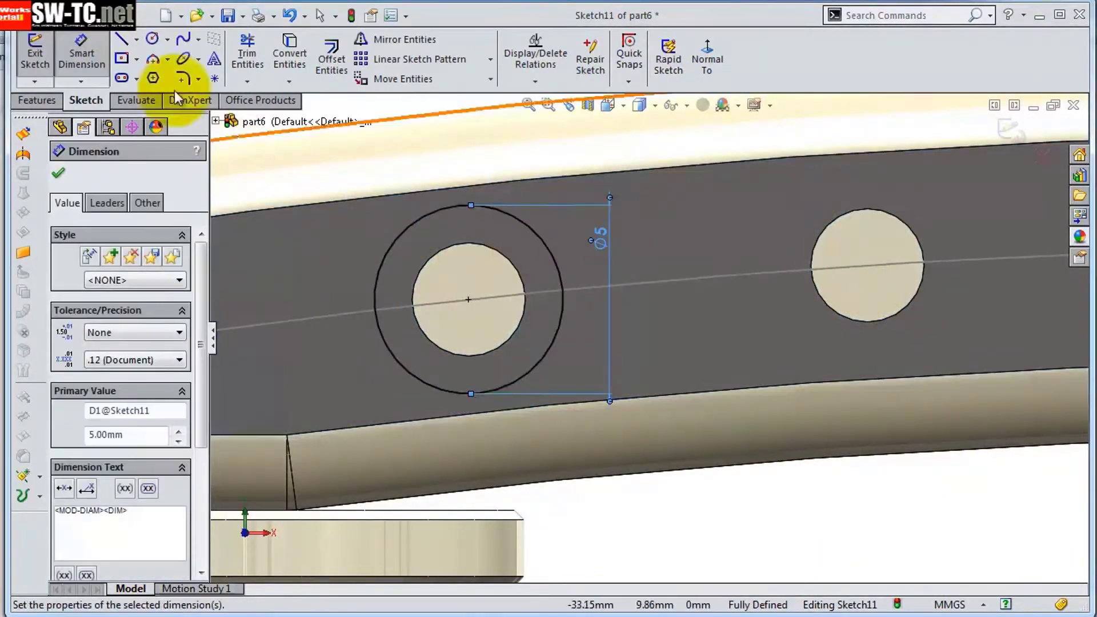
Add a tangent rectangle below the circle, make its top line construction, and trim the leftovers
{"action": "left_click", "coordinate": [137, 59]}
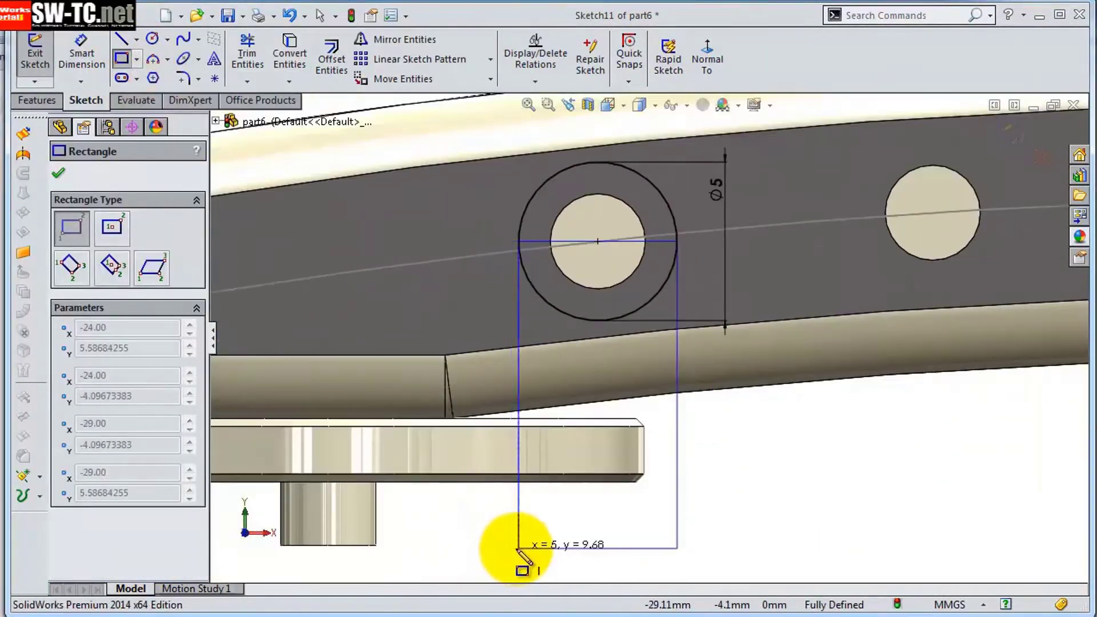
{"action": "left_click", "coordinate": [502, 550]}
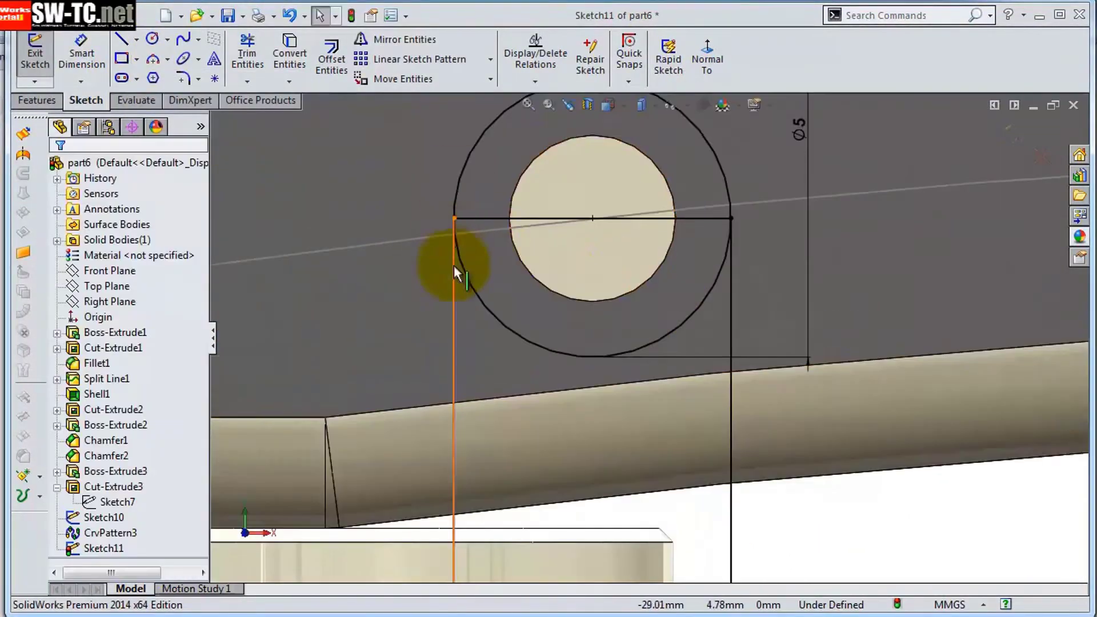
{"action": "left_click", "coordinate": [455, 270]}
{"action": "left_click", "coordinate": [277, 103]}
{"action": "left_click", "coordinate": [634, 254]}
{"action": "left_click", "coordinate": [635, 204]}
{"action": "left_click", "coordinate": [248, 58]}
{"action": "left_click", "coordinate": [609, 349]}
{"action": "left_click", "coordinate": [37, 100]}
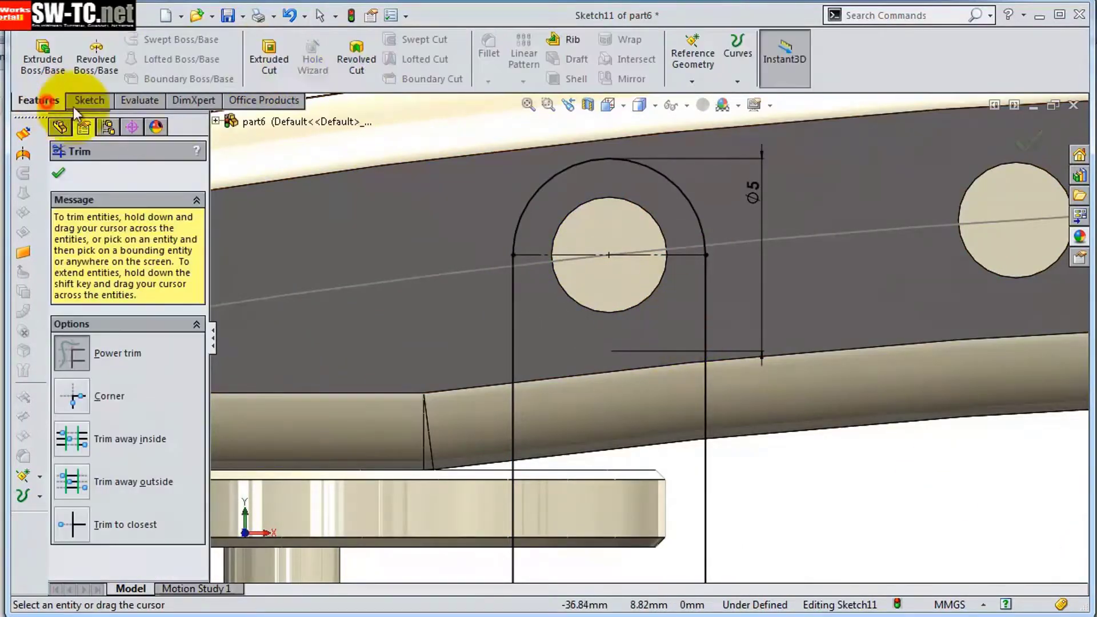
Cut the rounded recess and pattern it along the curve at all six holes
{"action": "left_click", "coordinate": [269, 57]}
{"action": "key", "text": "Return"}
{"action": "middle_click_drag", "start_coordinate": [754, 294], "coordinate": [778, 269]}
{"action": "left_click", "coordinate": [523, 81]}
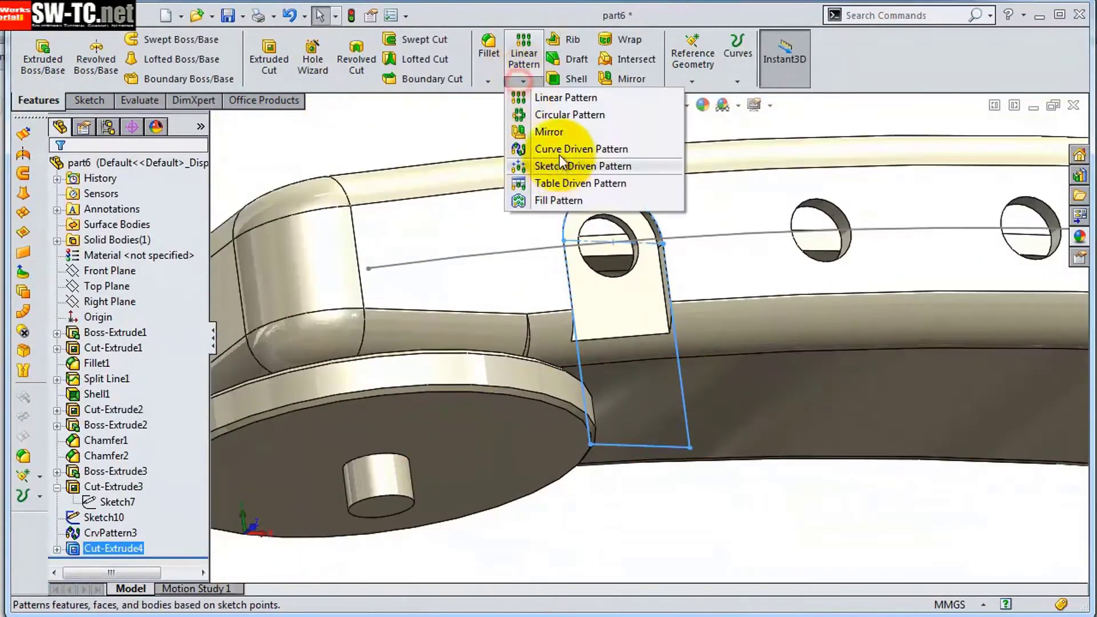
{"action": "left_click", "coordinate": [587, 147]}
{"action": "left_click", "coordinate": [725, 238]}
{"action": "middle_click_drag", "start_coordinate": [685, 320], "coordinate": [808, 264]}
{"action": "left_click", "coordinate": [58, 173]}
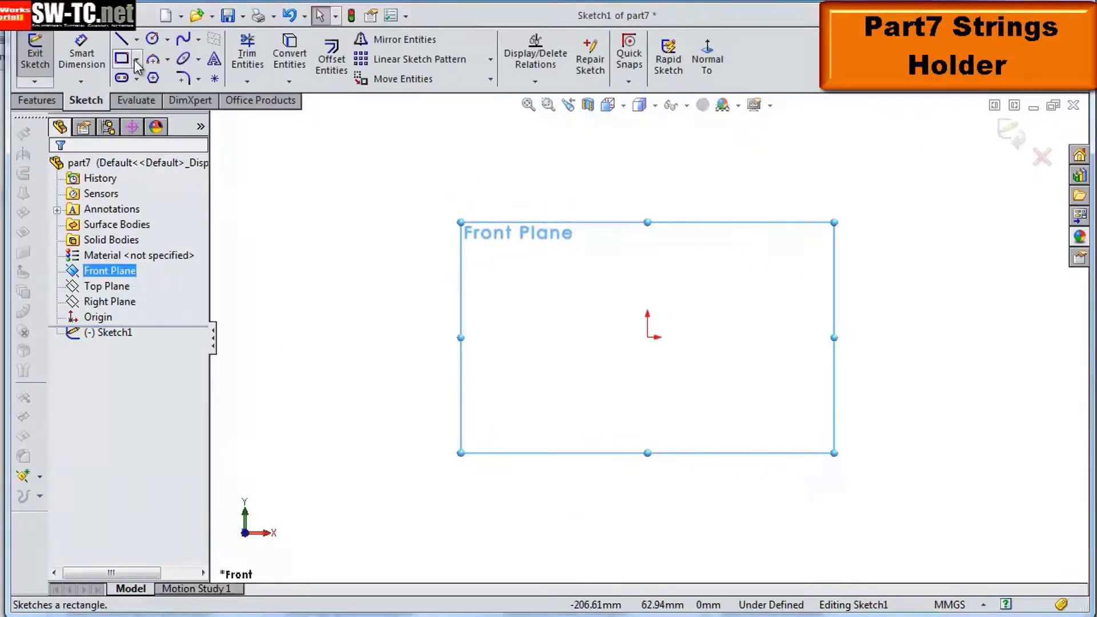
Draw the spool's notched half-profile with lines from the origin and relate its notch points
{"action": "left_click", "coordinate": [135, 60]}
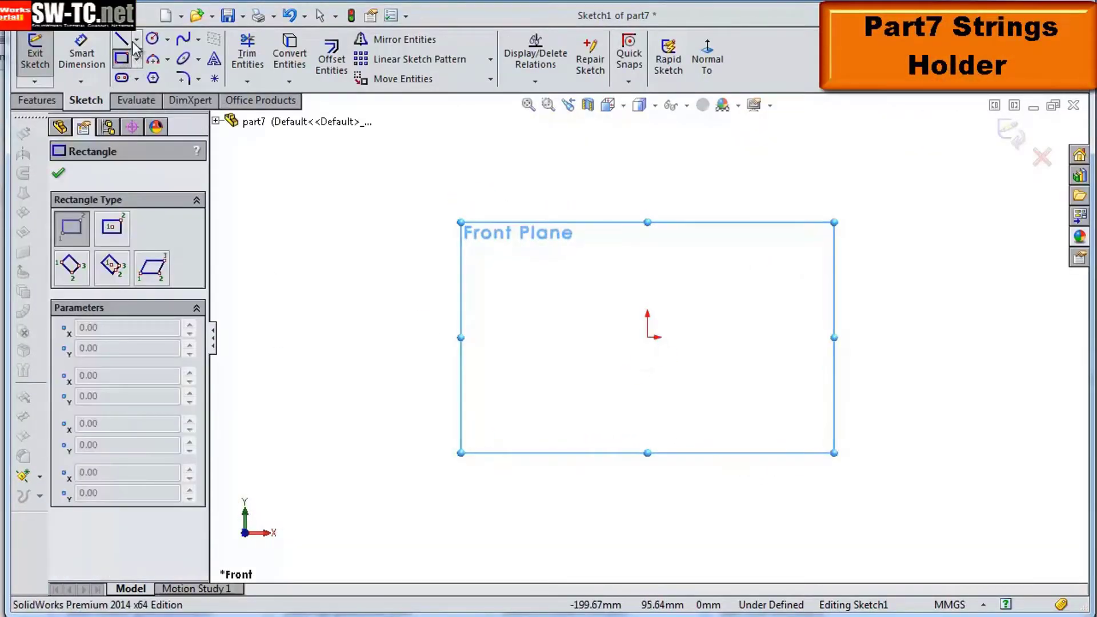
{"action": "left_click", "coordinate": [122, 38]}
{"action": "left_click", "coordinate": [647, 337]}
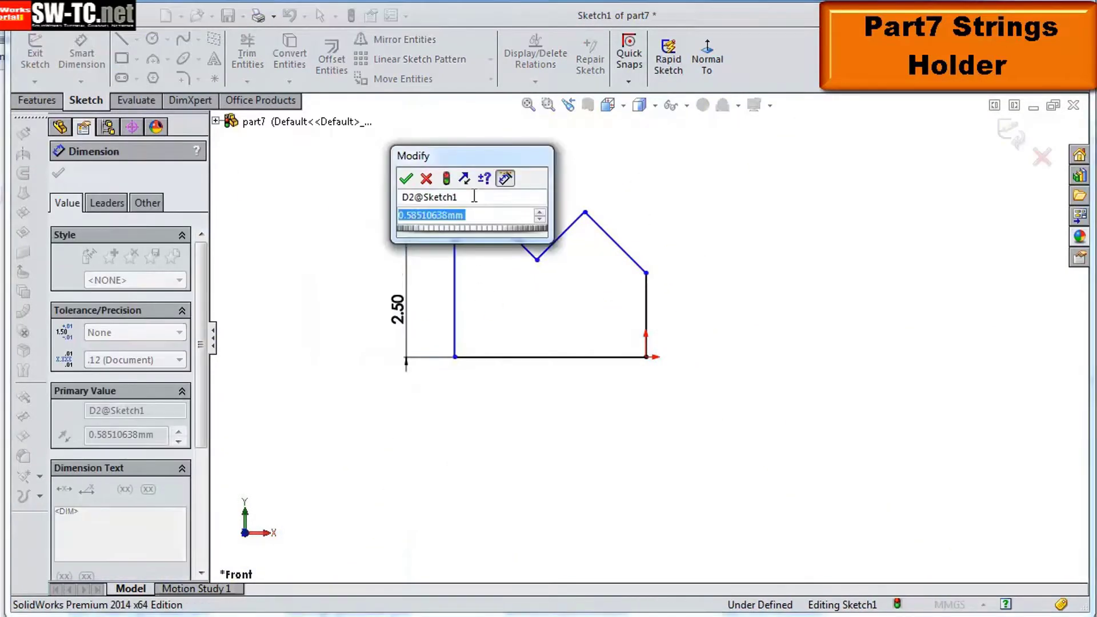
{"action": "left_click", "coordinate": [478, 226]}
{"action": "left_click", "coordinate": [669, 238], "text": "ctrl"}
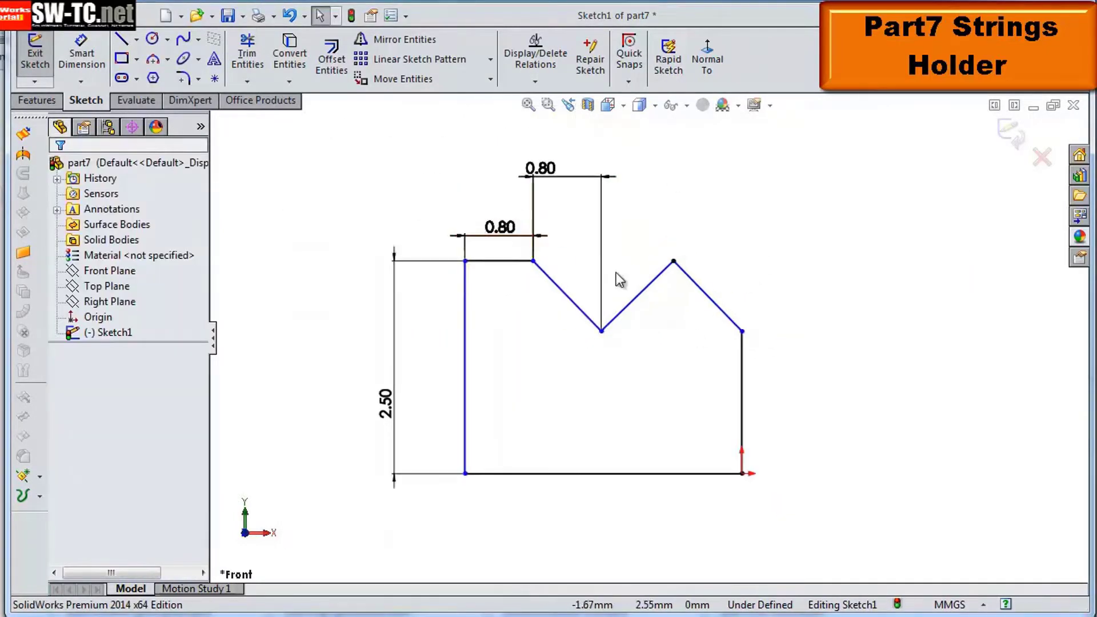
{"action": "left_click", "coordinate": [707, 296]}
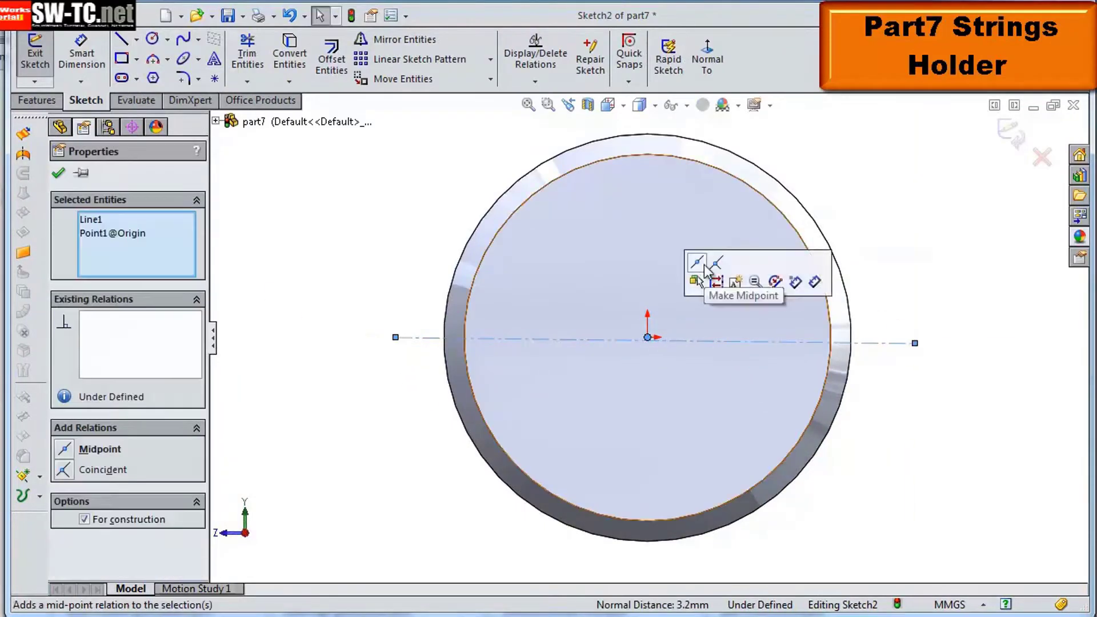
Centre the centreline on the origin, trim the bracket sketch, and extrude the plate 1.25 mm
{"action": "left_click", "coordinate": [909, 264]}
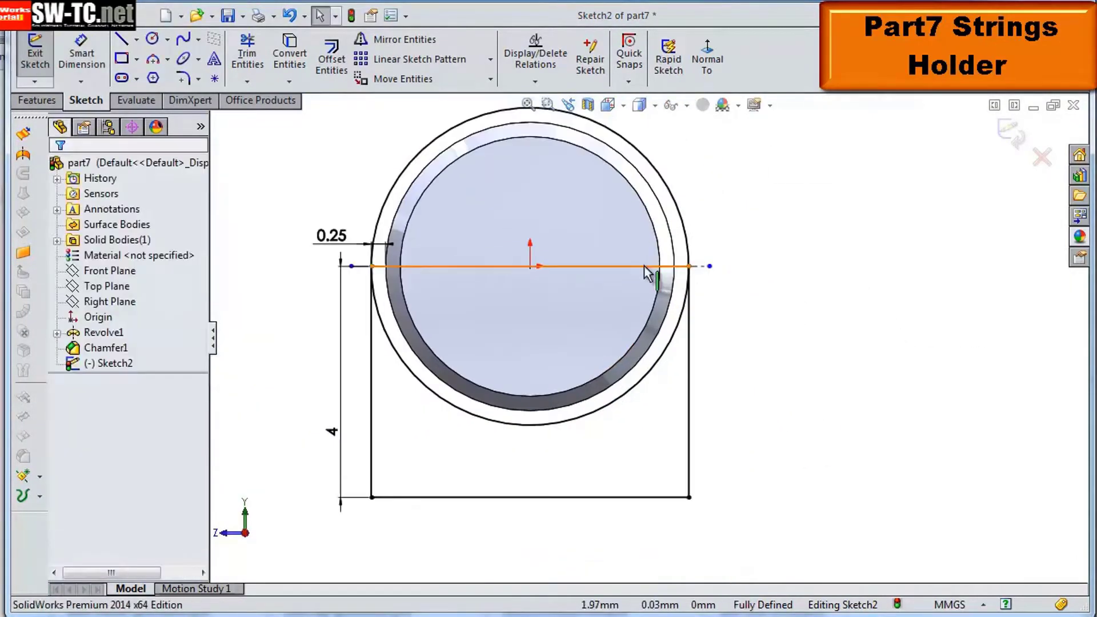
{"action": "left_click", "coordinate": [248, 54]}
{"action": "scroll", "coordinate": [546, 294], "scroll_direction": "down", "scroll_amount": 3}
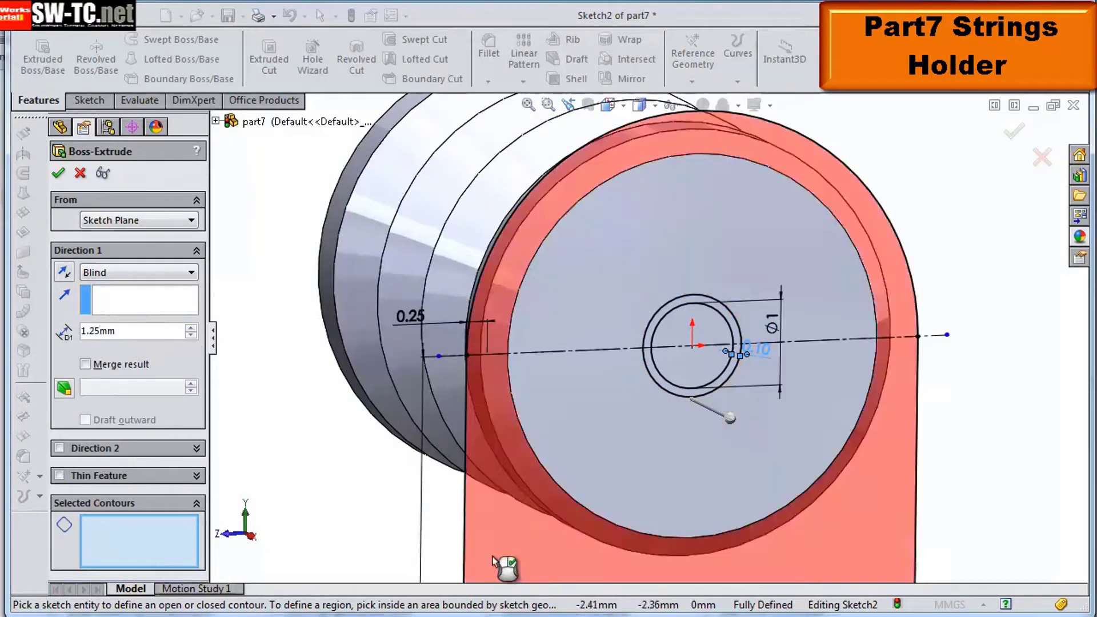
{"action": "left_click", "coordinate": [1014, 132]}
{"action": "left_click", "coordinate": [98, 301]}
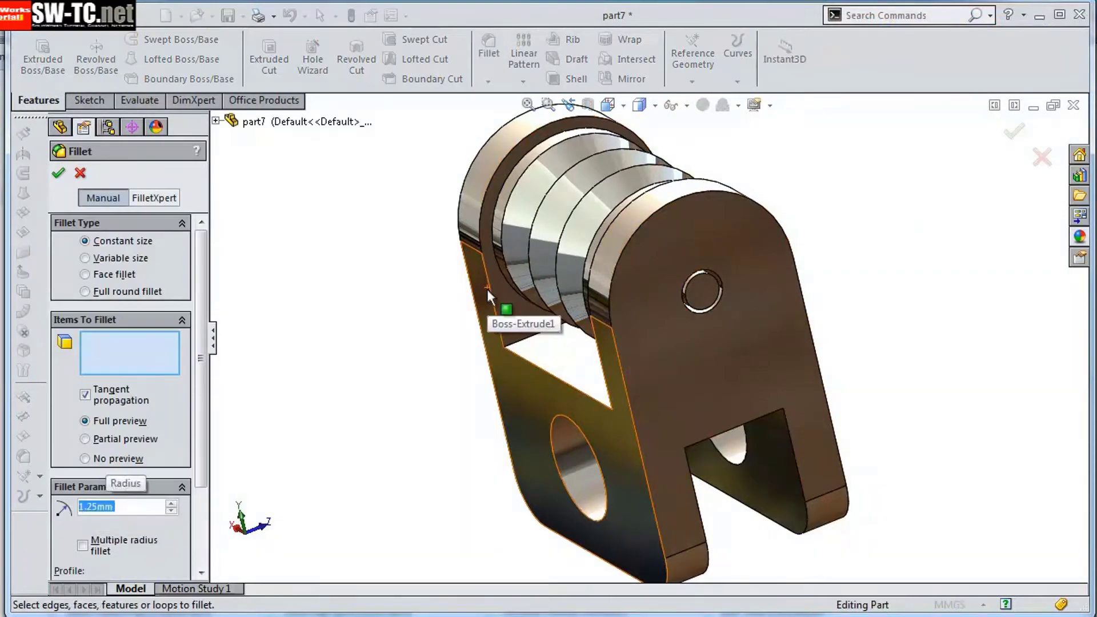
Round the remaining slot edge, then sketch a Ø1 circle on the Front Plane above the groove
{"action": "left_click", "coordinate": [705, 339]}
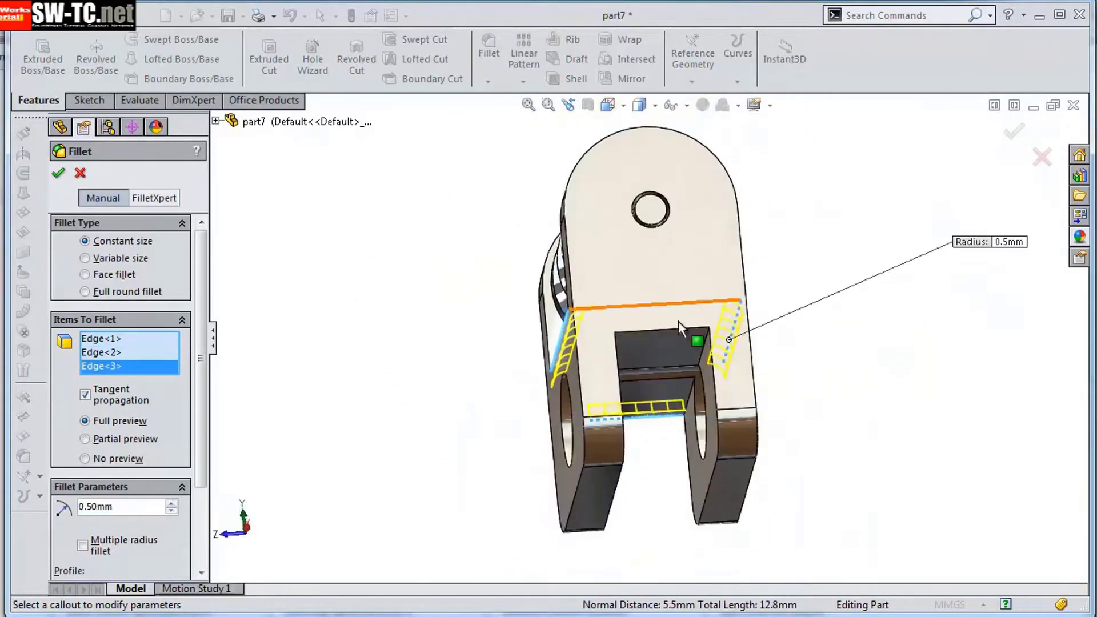
{"action": "left_click", "coordinate": [708, 63]}
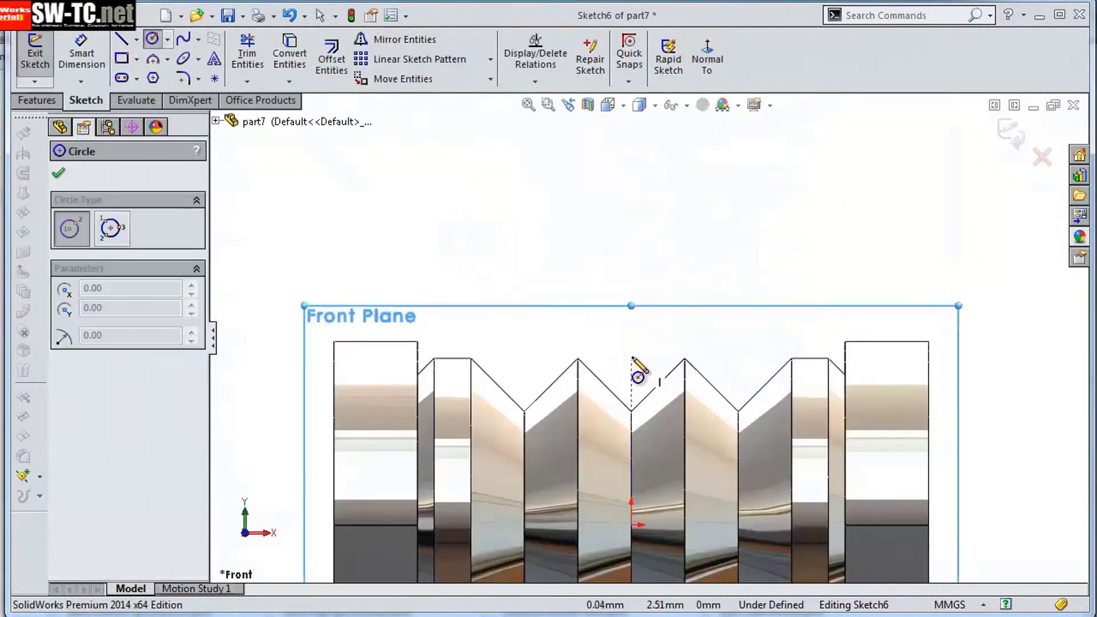
{"action": "left_click", "coordinate": [79, 53]}
{"action": "left_click", "coordinate": [594, 326]}
{"action": "left_click", "coordinate": [611, 293]}
{"action": "type", "text": "1"}
{"action": "key", "text": "Return"}
{"action": "key", "text": "Escape"}
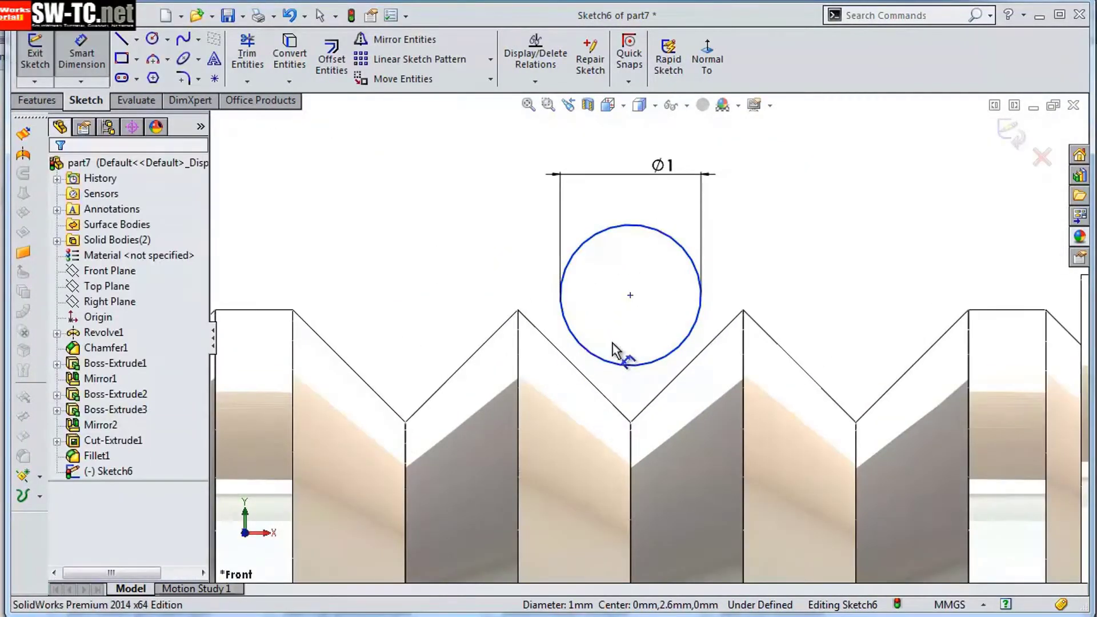
Align the Ø1 circle's centre vertically with the origin
{"action": "left_click", "coordinate": [634, 302]}
{"action": "scroll", "coordinate": [657, 320], "scroll_direction": "up", "scroll_amount": 3}
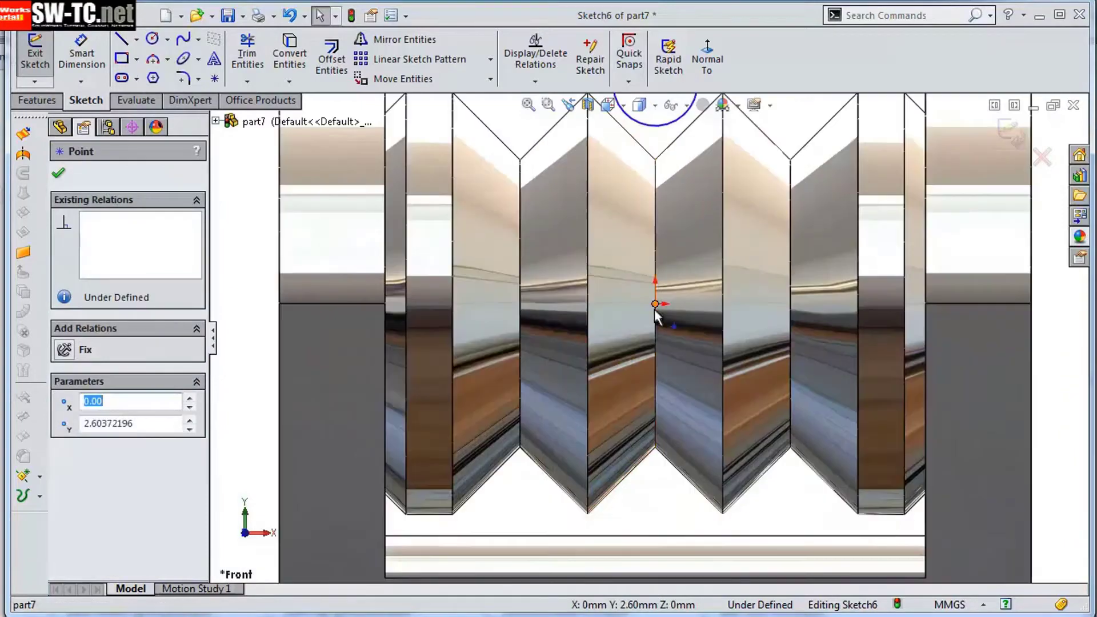
{"action": "left_click", "coordinate": [601, 472], "text": "ctrl"}
{"action": "left_click", "coordinate": [64, 469]}
{"action": "key", "text": "d"}
{"action": "key", "text": "Escape"}
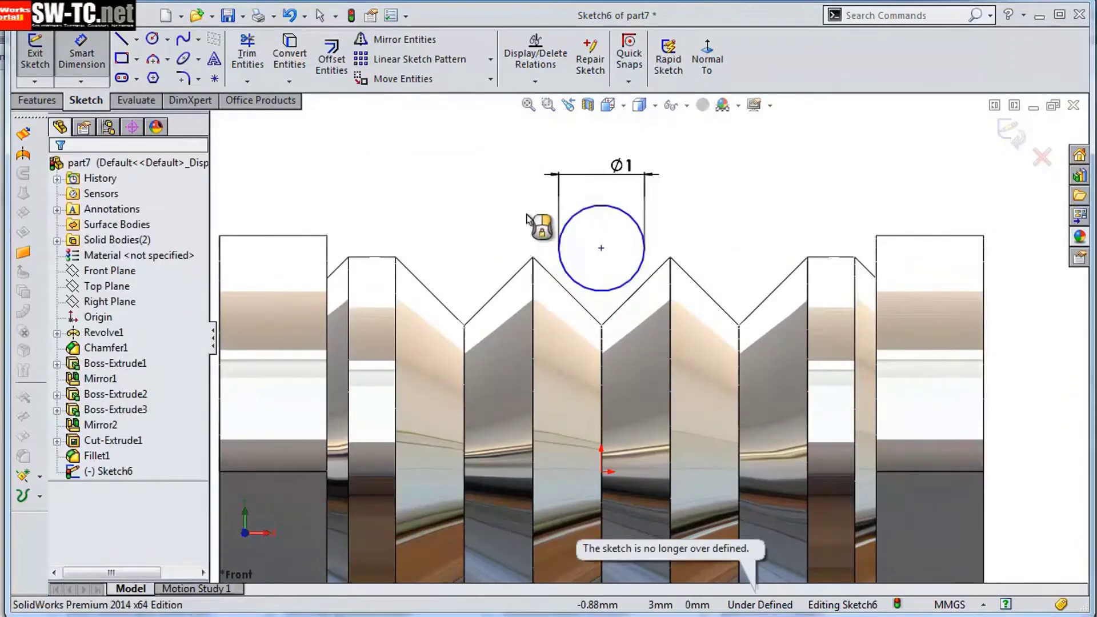
{"action": "scroll", "coordinate": [662, 303], "scroll_direction": "down", "scroll_amount": 2}
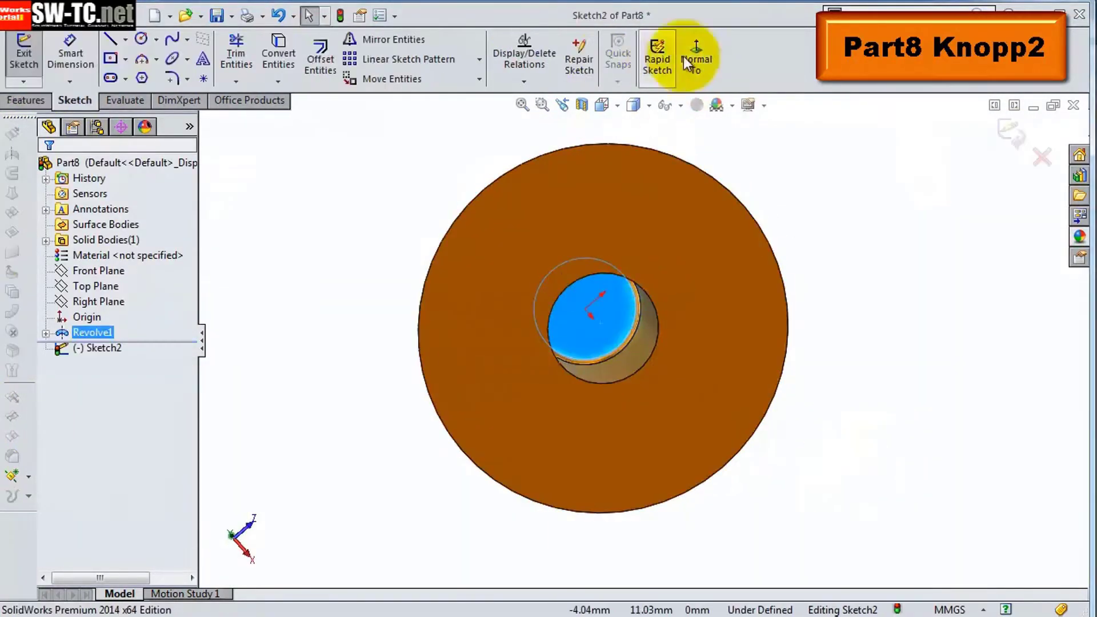
Extrude the sketched circle into a 20 mm knob shaft
{"action": "left_click", "coordinate": [687, 64]}
{"action": "left_click", "coordinate": [26, 100]}
{"action": "left_click", "coordinate": [31, 60]}
{"action": "left_click", "coordinate": [180, 330]}
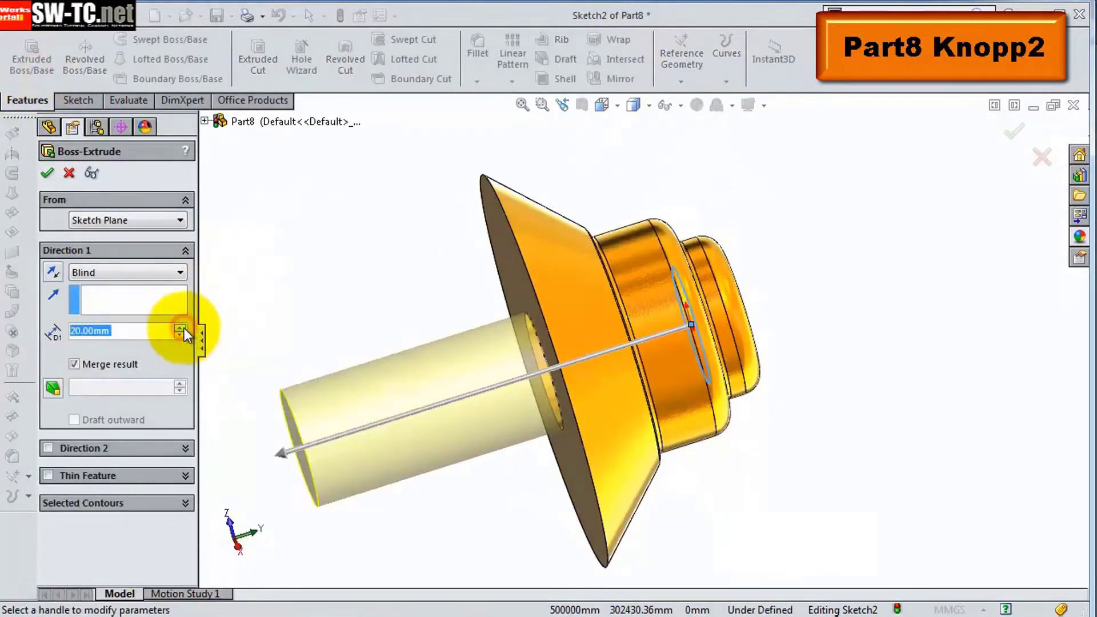
{"action": "left_click", "coordinate": [47, 173]}
Chamfer the shaft's end edge by 1 mm
{"action": "left_click", "coordinate": [477, 82]}
{"action": "left_click", "coordinate": [512, 113]}
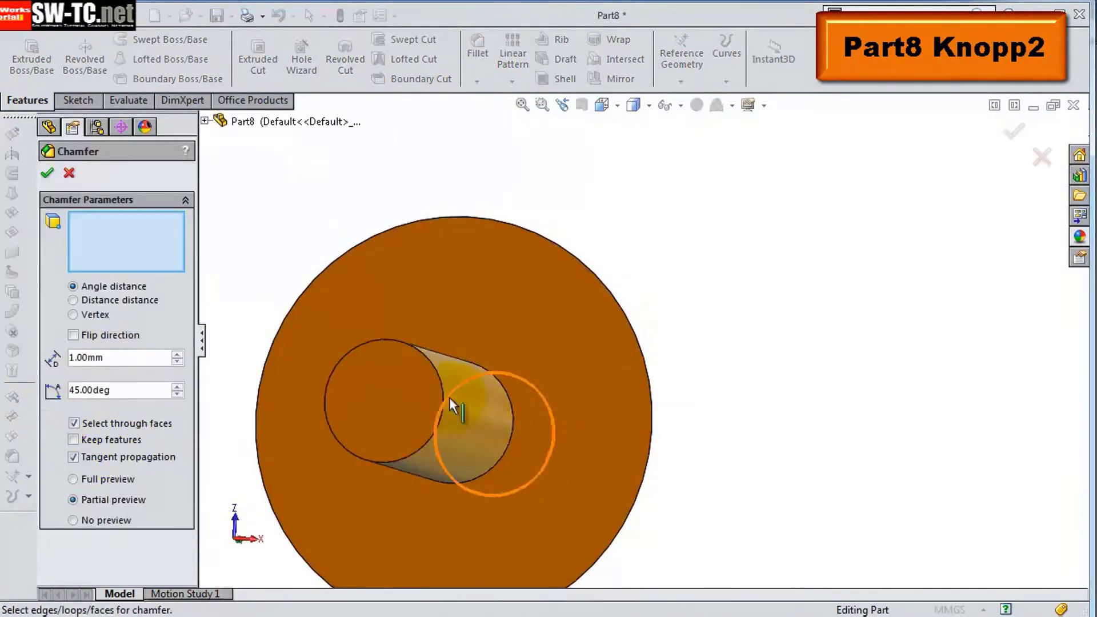
{"action": "left_click", "coordinate": [453, 404]}
{"action": "key", "text": "Return"}
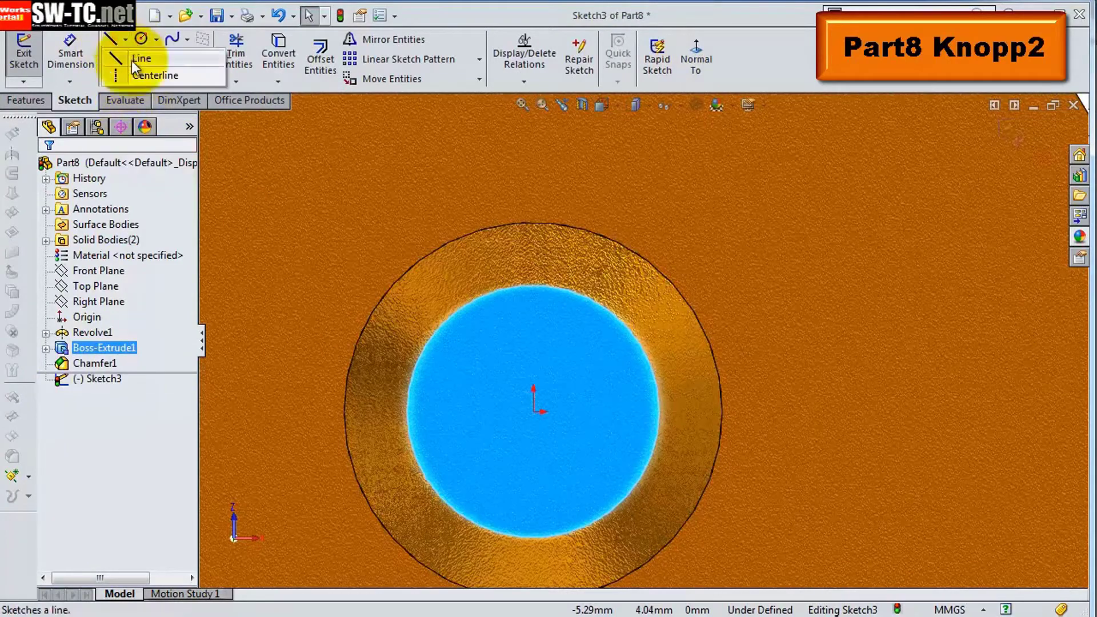
Sketch a vertical centreline and a triangle whose tip sits on it, with a level top edge
{"action": "left_click", "coordinate": [131, 75]}
{"action": "left_click_drag", "start_coordinate": [533, 411], "coordinate": [533, 164]}
{"action": "left_click", "coordinate": [142, 78]}
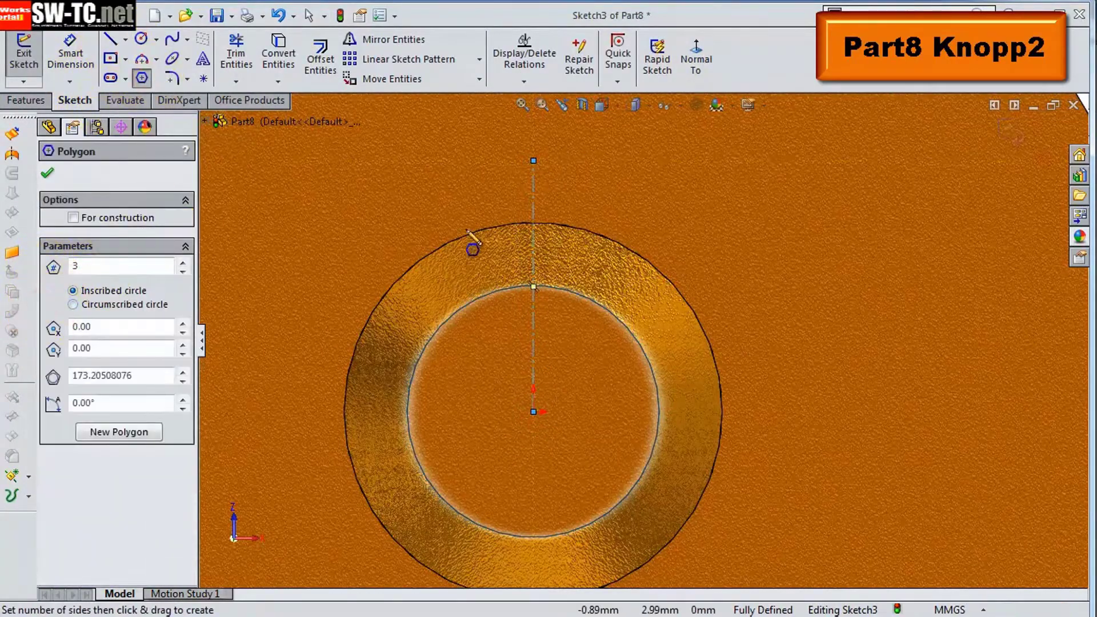
{"action": "left_click", "coordinate": [535, 274]}
{"action": "key", "text": "Escape"}
{"action": "left_click_drag", "start_coordinate": [412, 139], "coordinate": [414, 129]}
{"action": "left_click", "coordinate": [588, 251]}
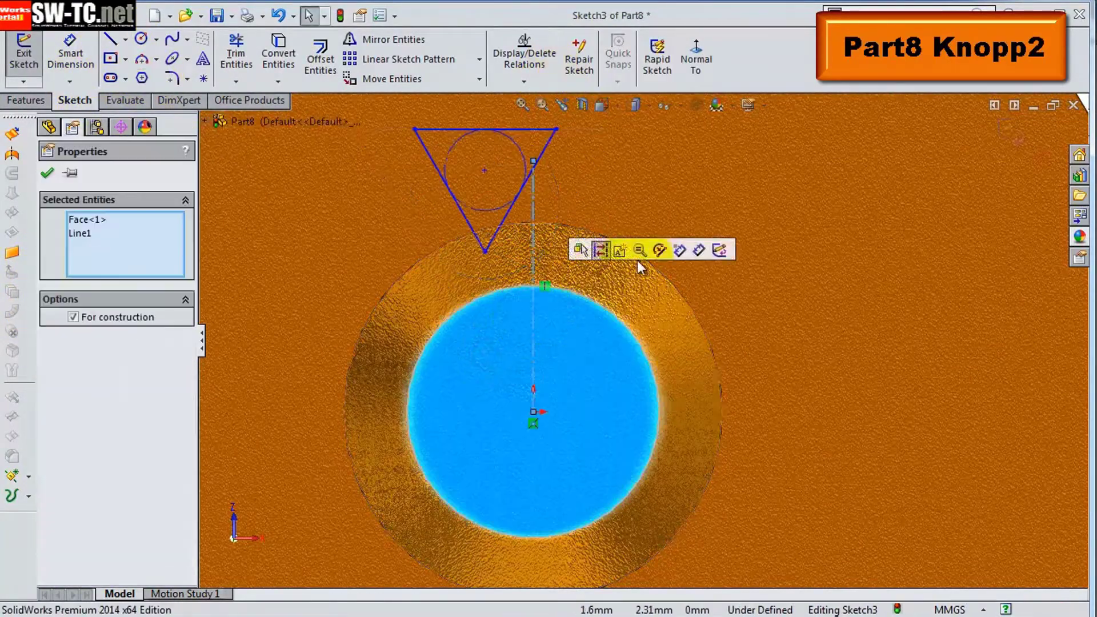
{"action": "left_click", "coordinate": [485, 252]}
Dimension the triangle to a 2.5 mm tip height and a 2.5 mm top edge
{"action": "left_click", "coordinate": [533, 228], "text": "ctrl"}
{"action": "left_click", "coordinate": [604, 140]}
{"action": "left_click", "coordinate": [535, 251]}
{"action": "left_click", "coordinate": [811, 343]}
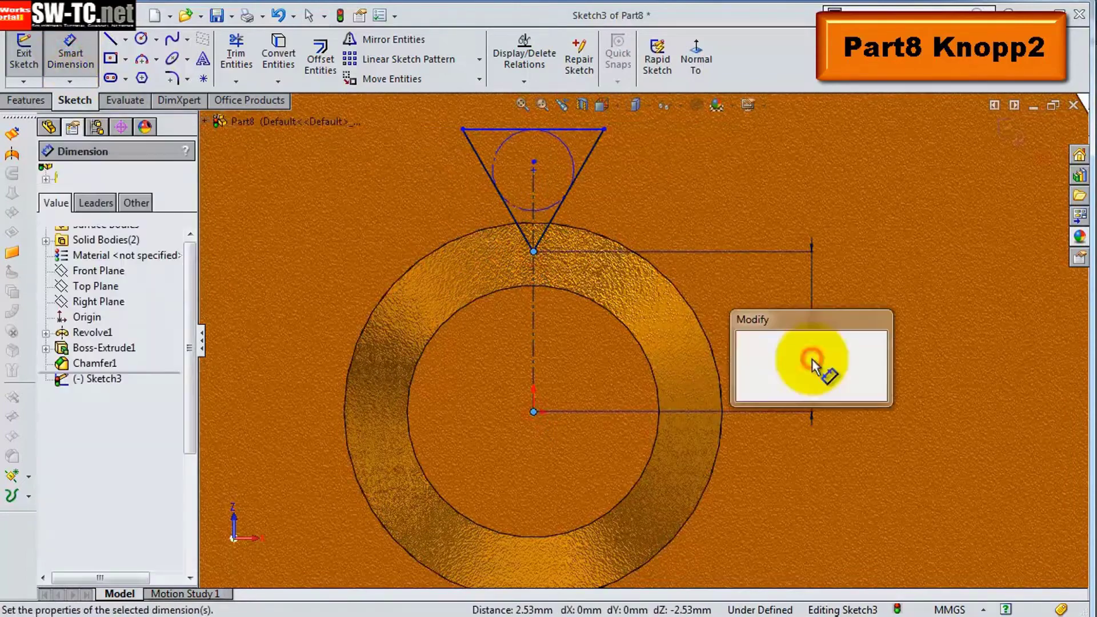
{"action": "type", "text": "2.5"}
{"action": "key", "text": "Return"}
{"action": "left_click", "coordinate": [571, 129]}
{"action": "left_click", "coordinate": [533, 115]}
{"action": "key", "text": "Return"}
{"action": "key", "text": "Escape"}
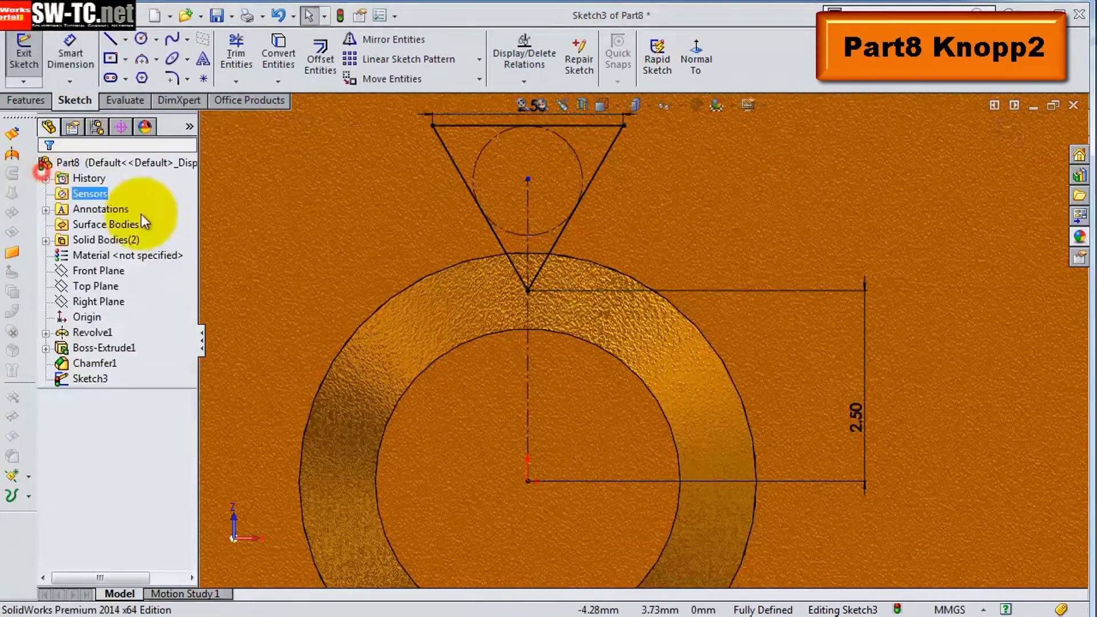
Extrude-cut the triangular groove along the shaft, excluding the Revolve1 body
{"action": "key", "text": "ctrl+7"}
{"action": "left_click", "coordinate": [25, 100]}
{"action": "left_click", "coordinate": [257, 57]}
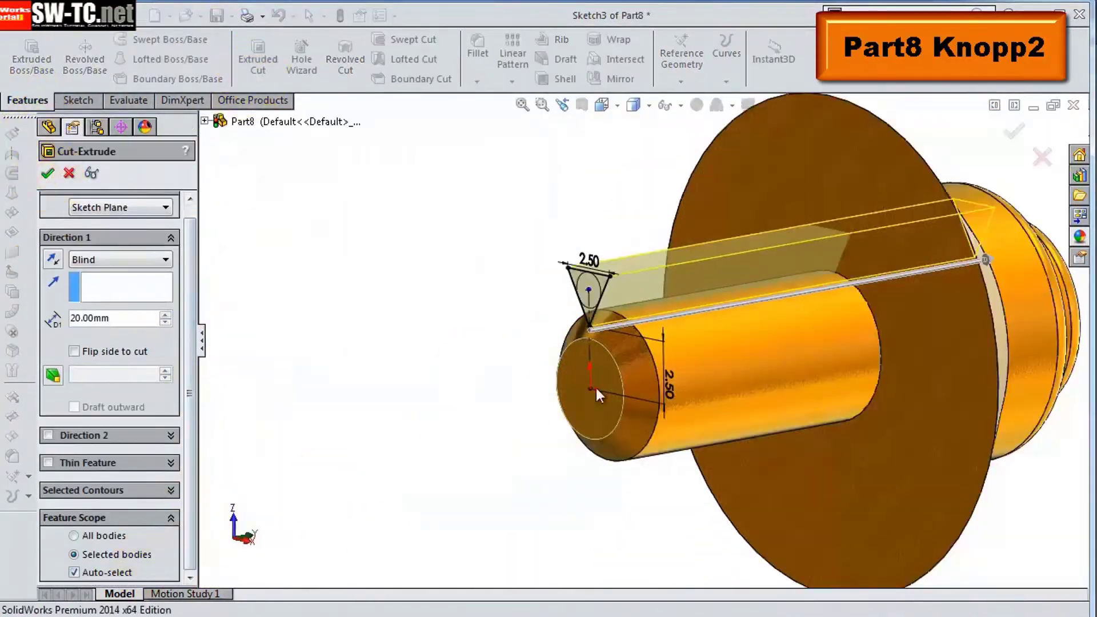
{"action": "key", "text": "Return"}
{"action": "left_click", "coordinate": [64, 380]}
{"action": "left_click", "coordinate": [76, 332]}
{"action": "right_click", "coordinate": [122, 539]}
{"action": "left_click", "coordinate": [111, 539]}
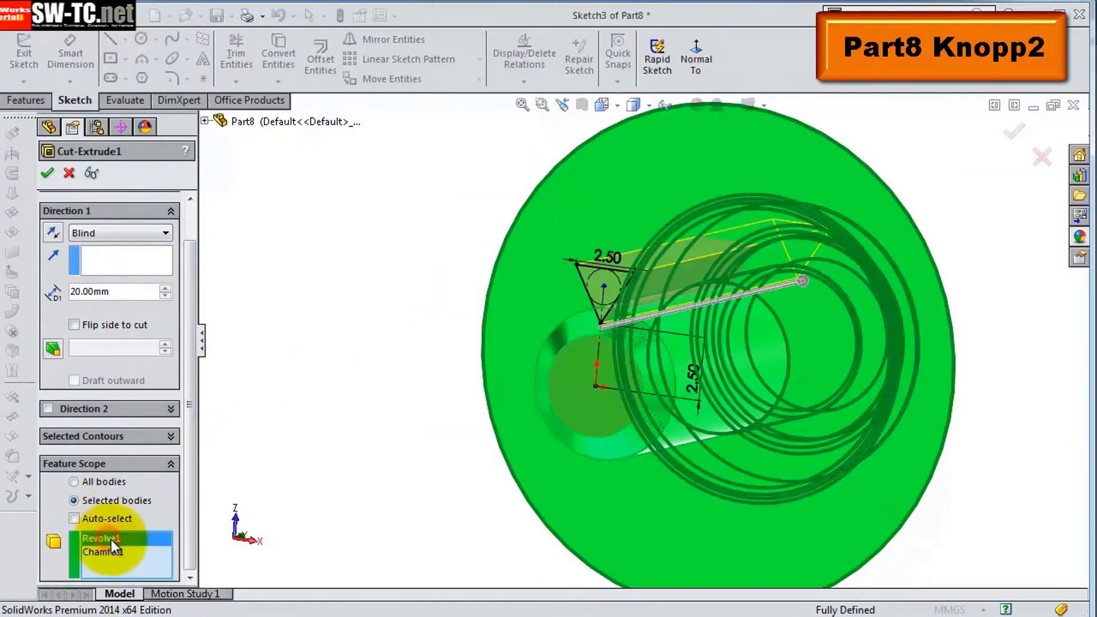
{"action": "key", "text": "Delete"}
{"action": "key", "text": "Return"}
Circular-pattern the groove all around the shaft axis
{"action": "key", "text": "ctrl+7"}
{"action": "left_click", "coordinate": [520, 117]}
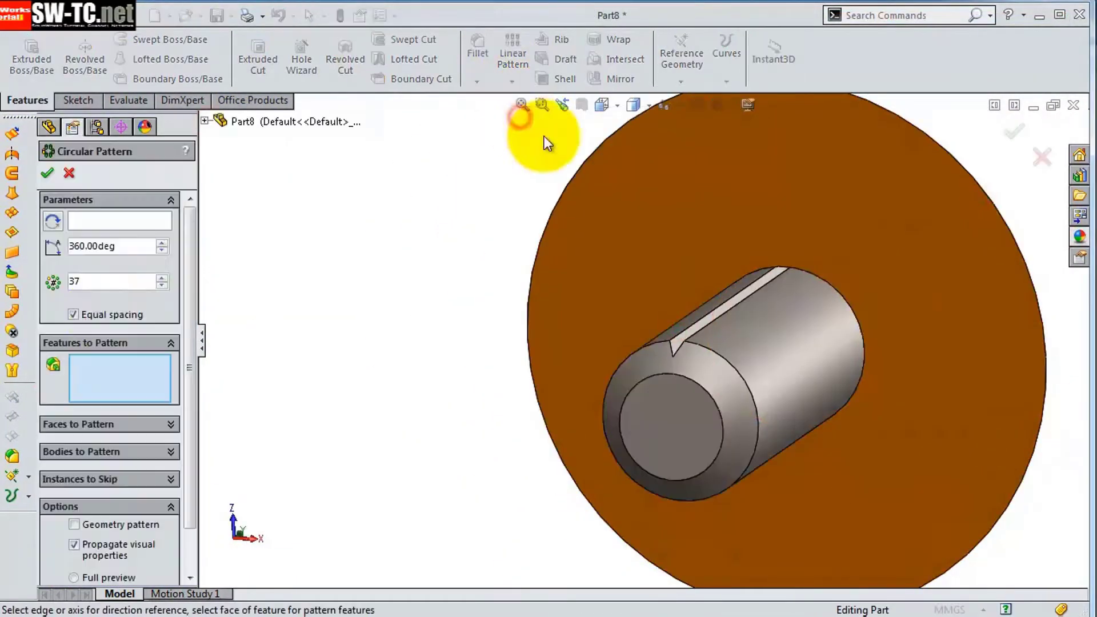
{"action": "left_click", "coordinate": [790, 392]}
{"action": "type", "text": "33"}
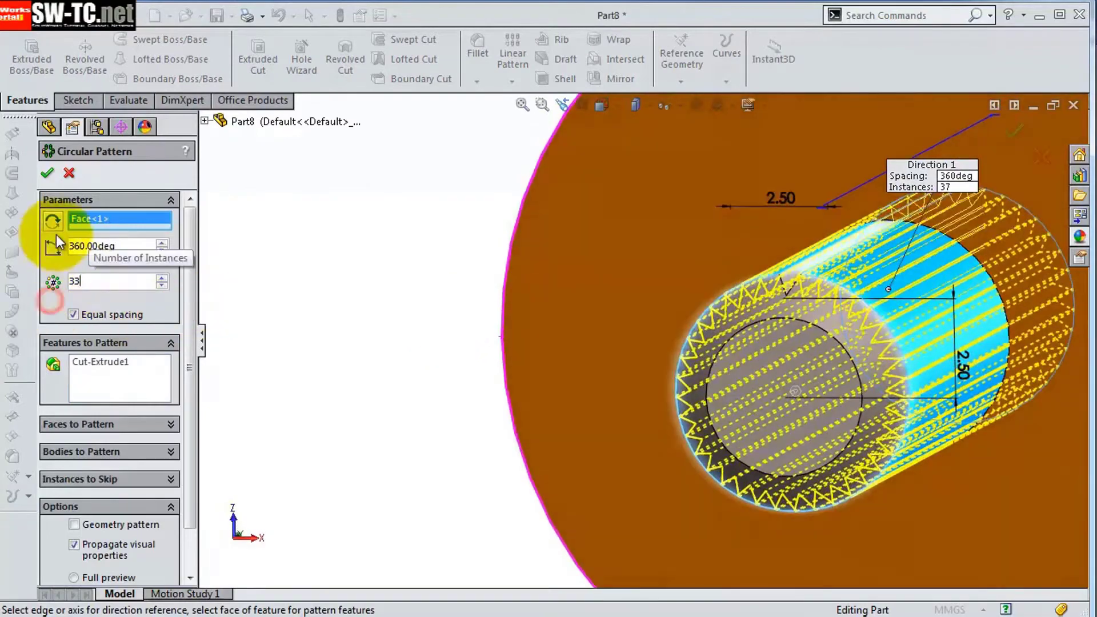
{"action": "key", "text": "Return"}
{"action": "middle_click_drag", "start_coordinate": [566, 388], "coordinate": [841, 367]}
Create offset reference Plane2 from the Front and Top planes
{"action": "left_click", "coordinate": [99, 270]}
{"action": "left_click", "coordinate": [96, 285], "text": "ctrl"}
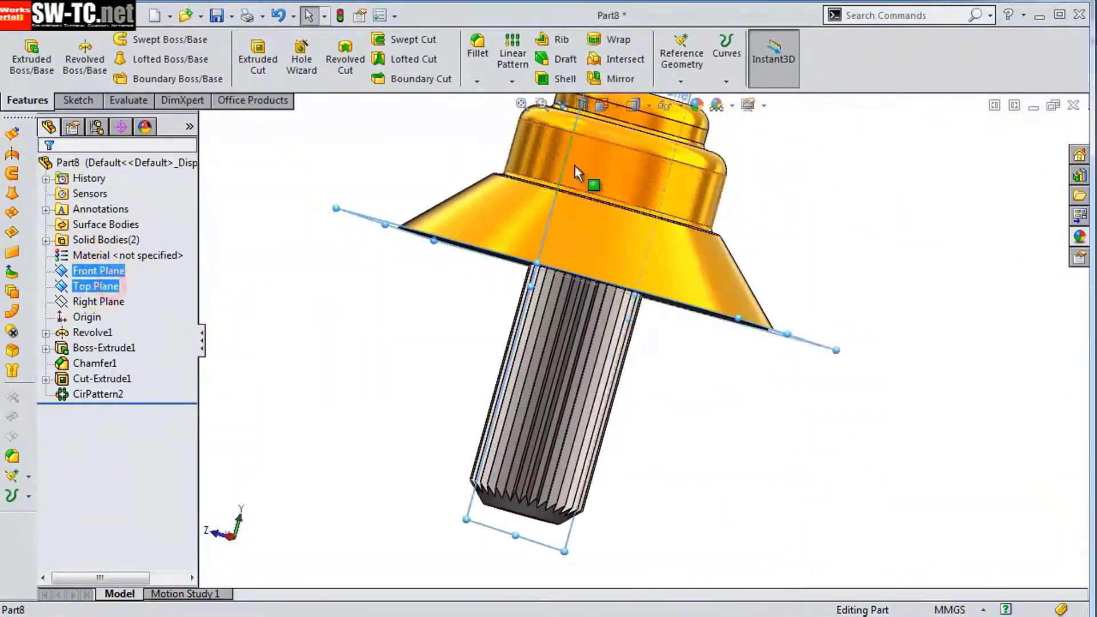
{"action": "left_click", "coordinate": [681, 82]}
{"action": "left_click", "coordinate": [694, 98]}
{"action": "middle_click_drag", "start_coordinate": [651, 214], "coordinate": [856, 189]}
{"action": "left_click", "coordinate": [1010, 133]}
{"action": "left_click", "coordinate": [693, 105]}
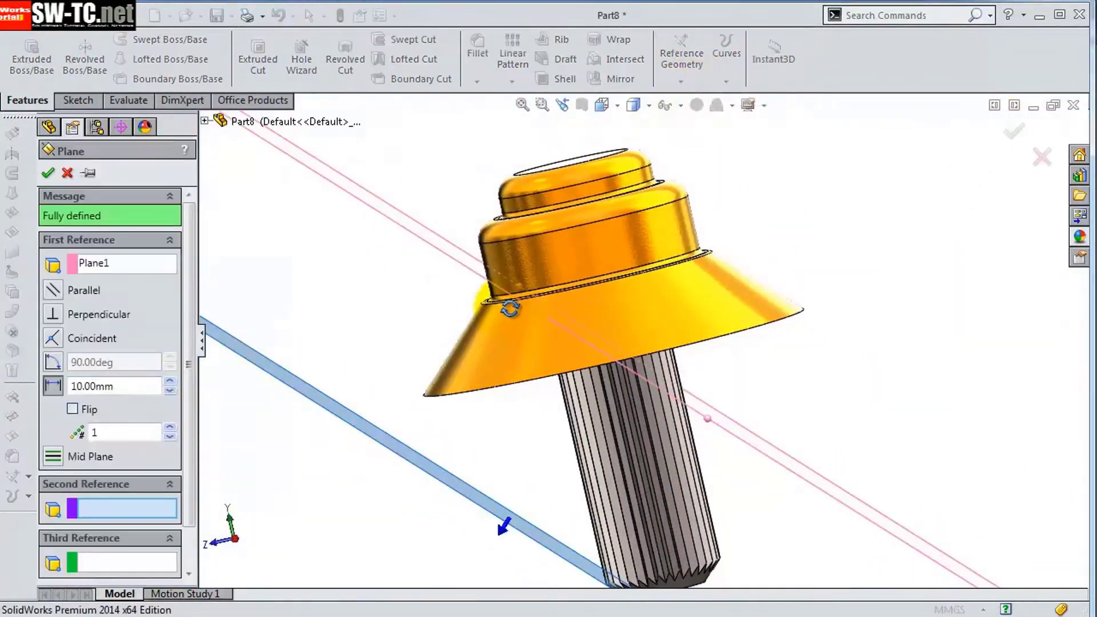
{"action": "left_click", "coordinate": [43, 385]}
Sketch the marker rectangle on Plane2 with a 0.50 width
{"action": "right_click", "coordinate": [807, 253]}
{"action": "middle_click_drag", "start_coordinate": [808, 253], "coordinate": [834, 437]}
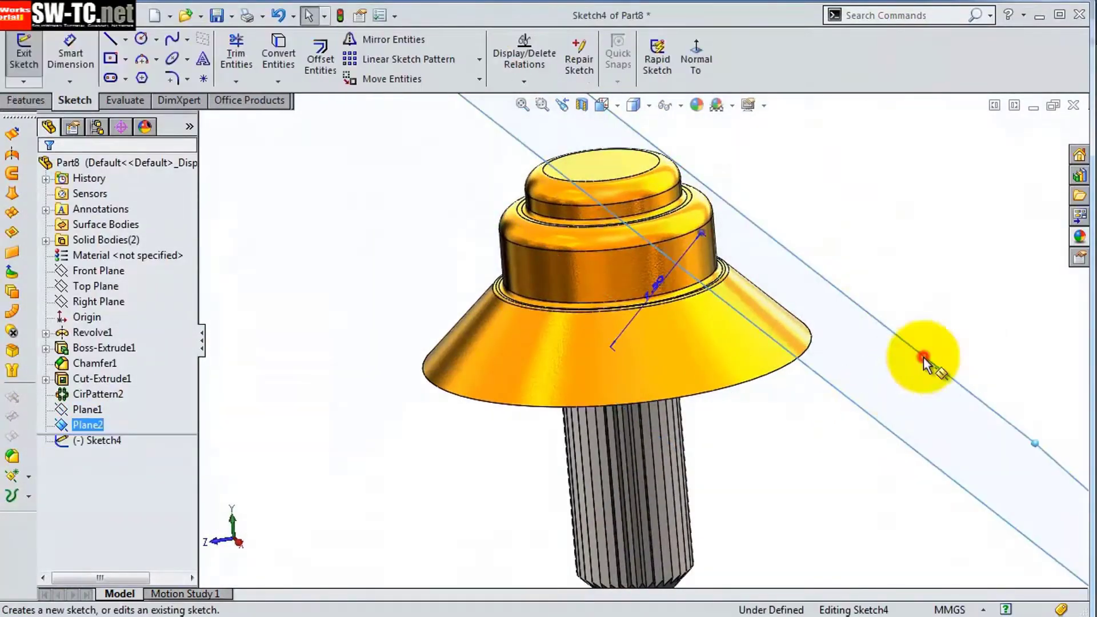
{"action": "left_click", "coordinate": [636, 301]}
{"action": "left_click", "coordinate": [110, 39]}
{"action": "left_click", "coordinate": [621, 258]}
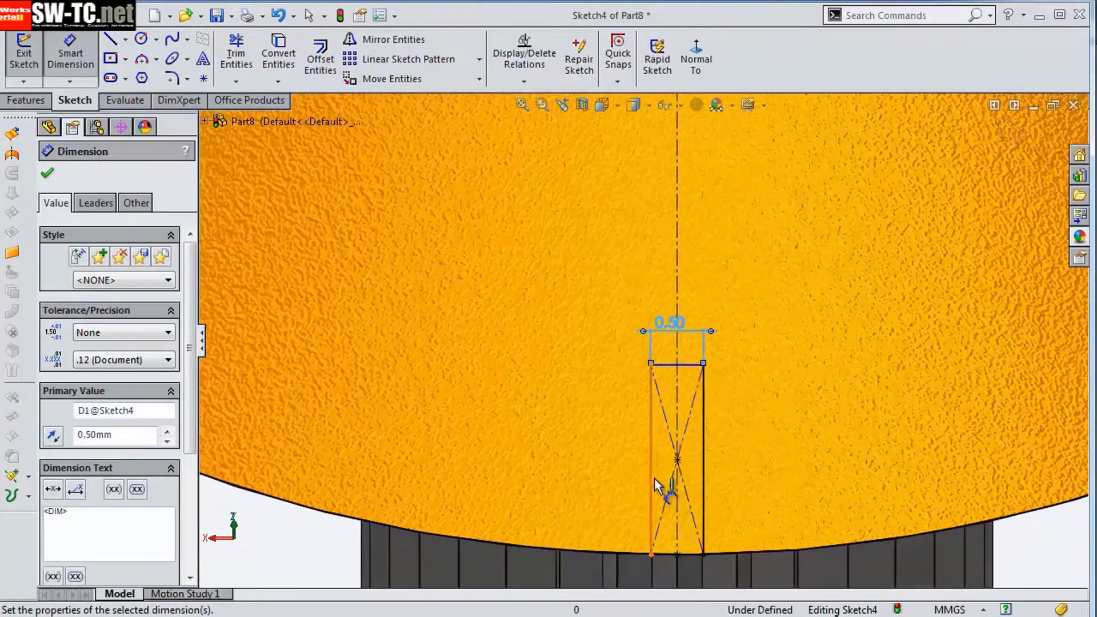
{"action": "left_click", "coordinate": [661, 400]}
{"action": "type", "text": "0.5"}
{"action": "key", "text": "Return"}
Extrude the marker rectangle up to the skirt face
{"action": "scroll", "coordinate": [705, 543], "scroll_direction": "up", "scroll_amount": 5}
{"action": "left_click", "coordinate": [533, 317]}
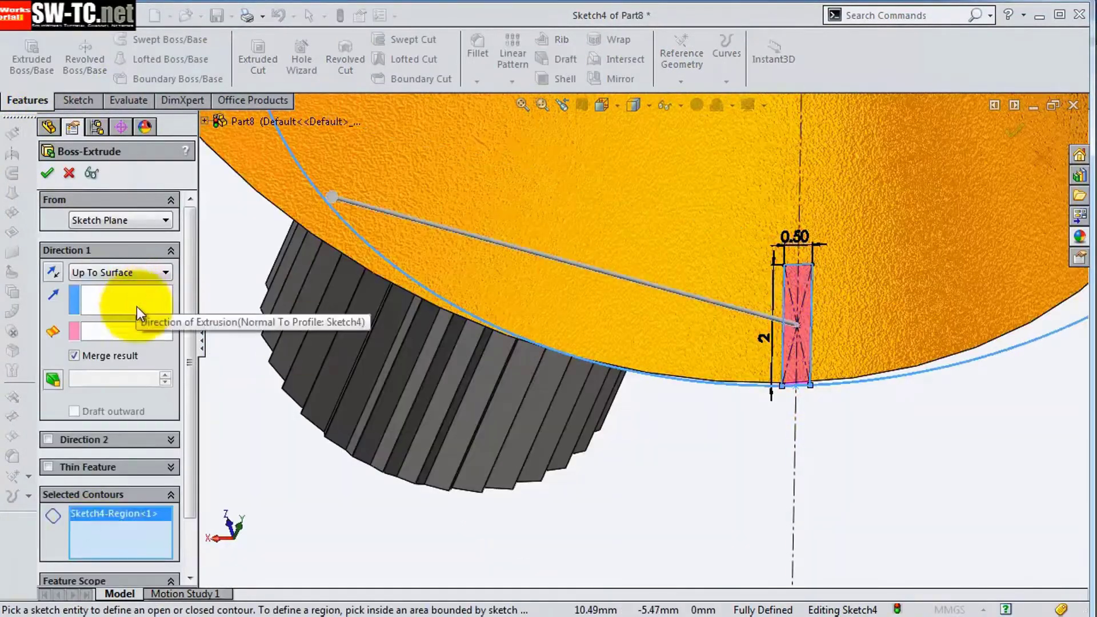
{"action": "left_click", "coordinate": [546, 304]}
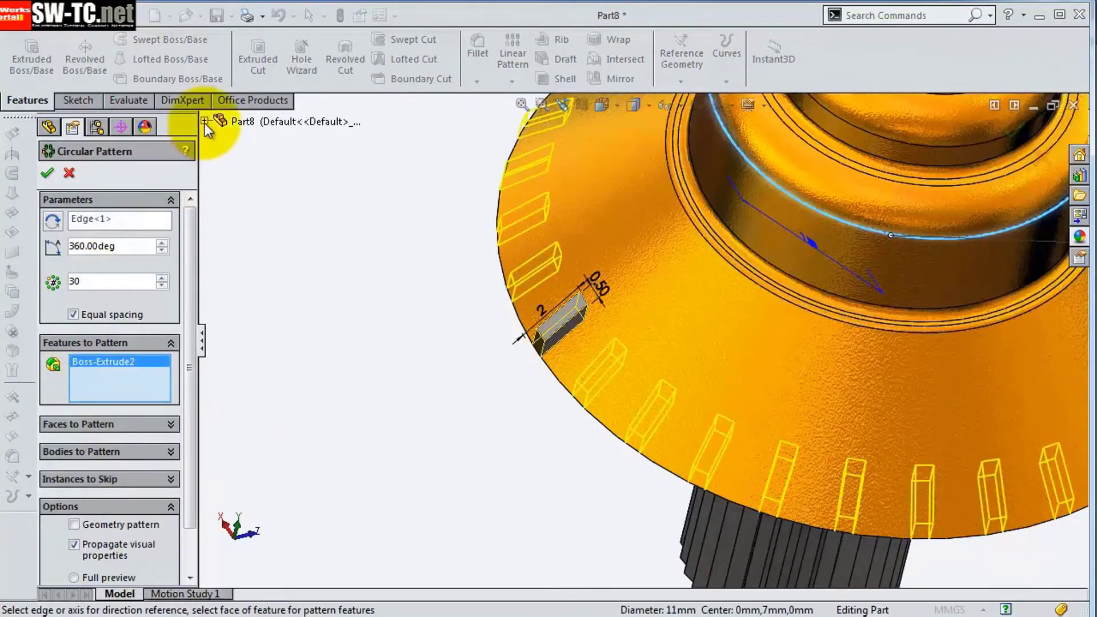
Circular-pattern the marker and thin cut 20 times around the rim
{"action": "left_click", "coordinate": [204, 122]}
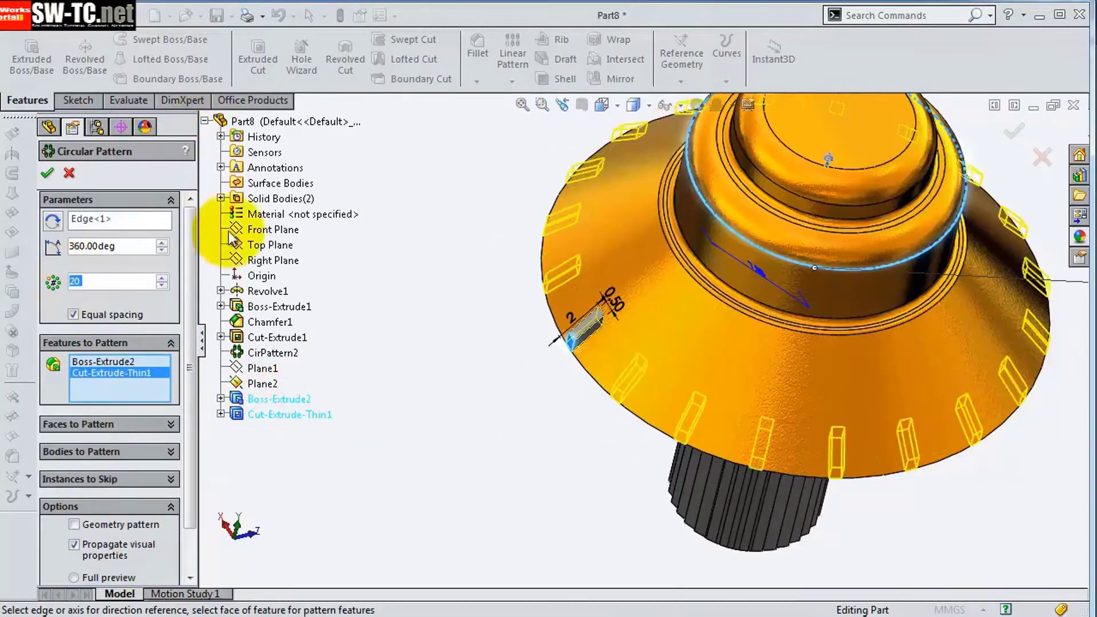
{"action": "key", "text": "Return"}
{"action": "middle_click_drag", "start_coordinate": [906, 245], "coordinate": [722, 526]}
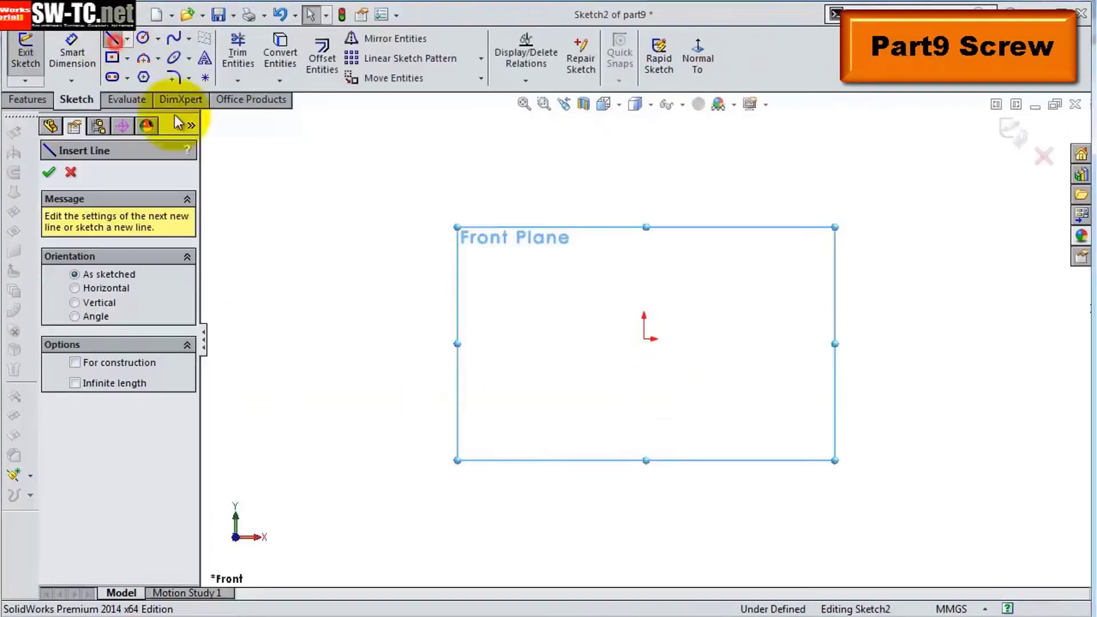
Draw the screw profile's vertical line and dimension its length to 18
{"action": "left_click", "coordinate": [644, 338]}
{"action": "left_click", "coordinate": [649, 159]}
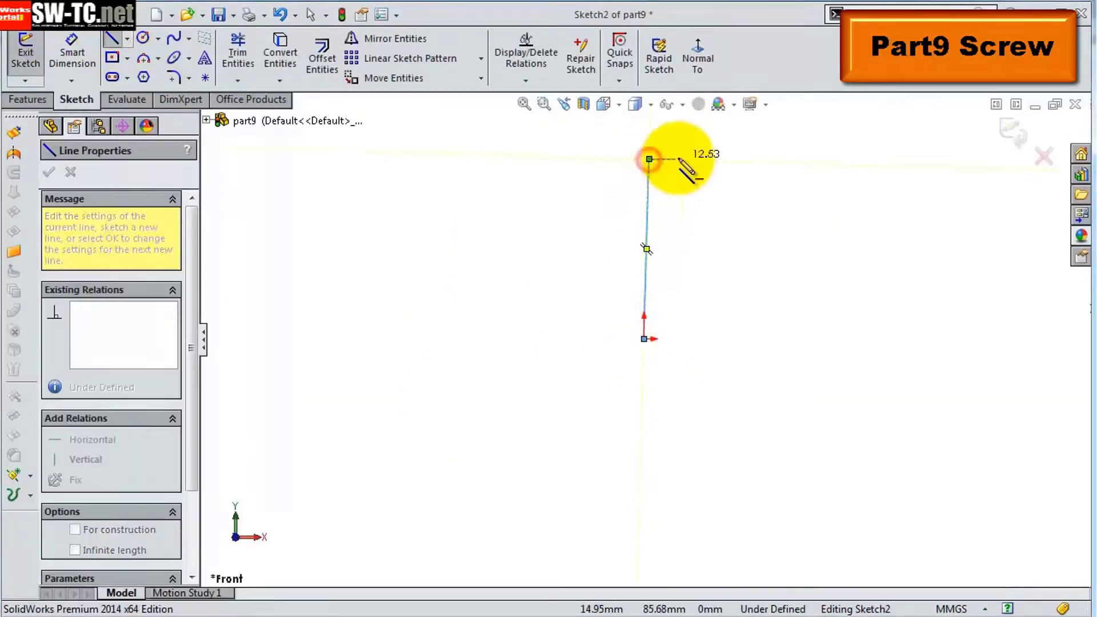
{"action": "left_click", "coordinate": [72, 48]}
{"action": "left_click", "coordinate": [646, 245]}
{"action": "left_click", "coordinate": [594, 245]}
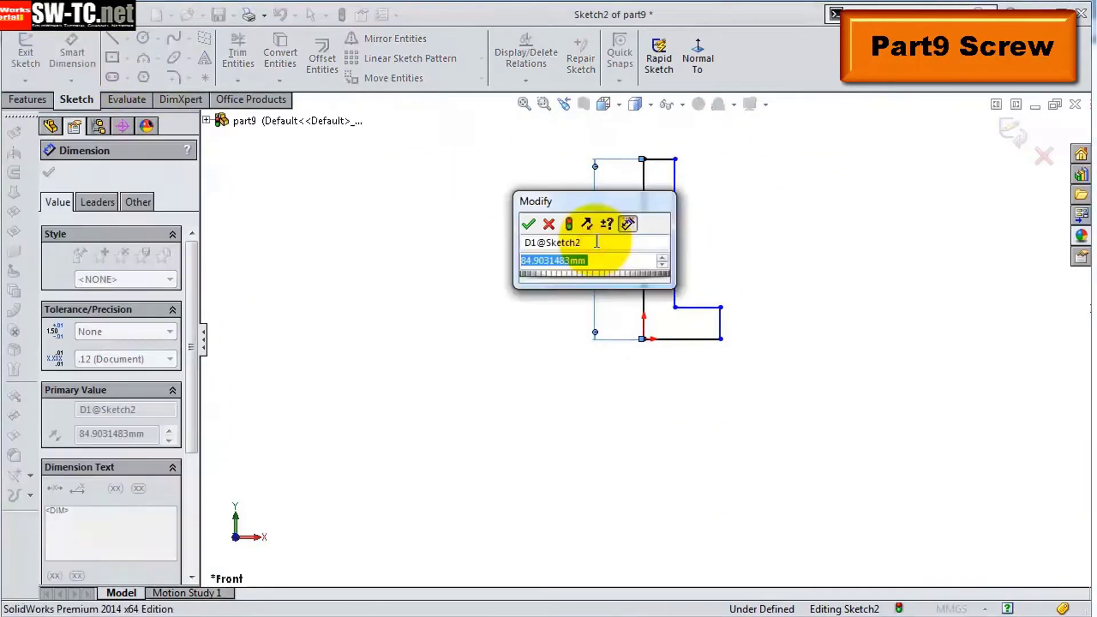
{"action": "type", "text": "18"}
{"action": "key", "text": "Return"}
Dimension the profile's 2 mm bottom segment and 1.5 top width, then chamfer its corners
{"action": "left_click", "coordinate": [742, 323]}
{"action": "key", "text": "Return"}
{"action": "key", "text": "Escape"}
{"action": "left_click", "coordinate": [666, 237]}
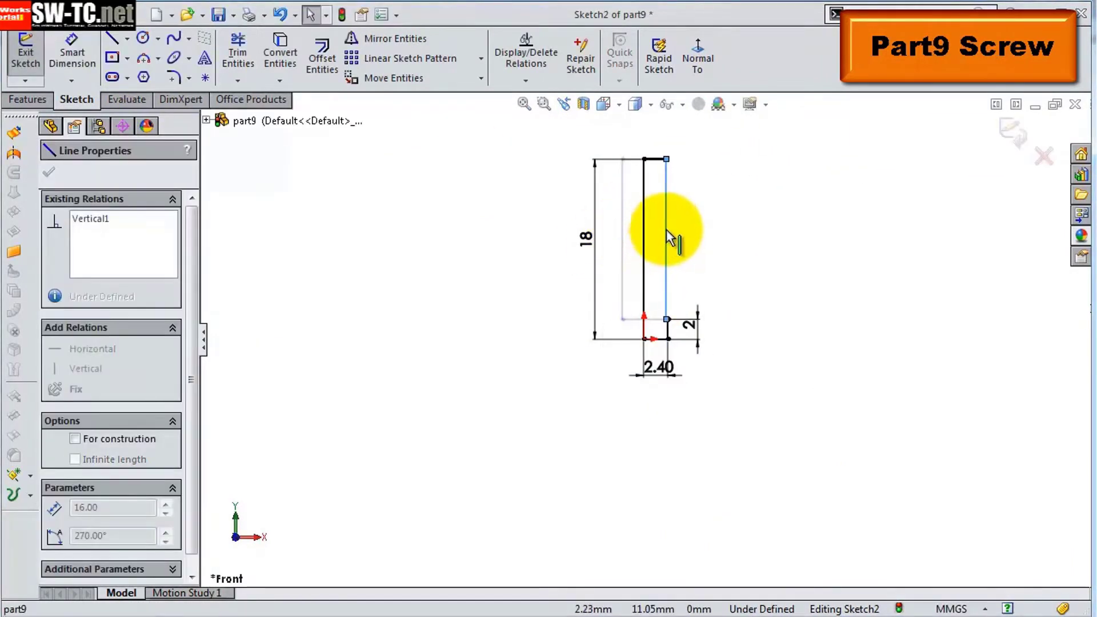
{"action": "left_click", "coordinate": [654, 159]}
{"action": "type", "text": "1.5"}
{"action": "key", "text": "Return"}
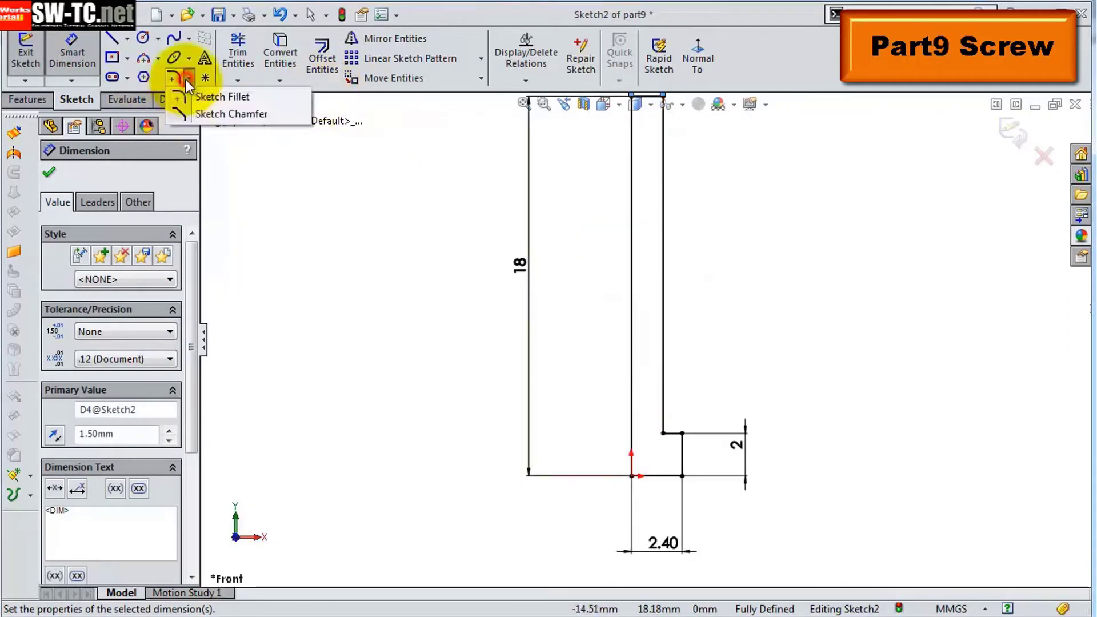
{"action": "left_click", "coordinate": [182, 113]}
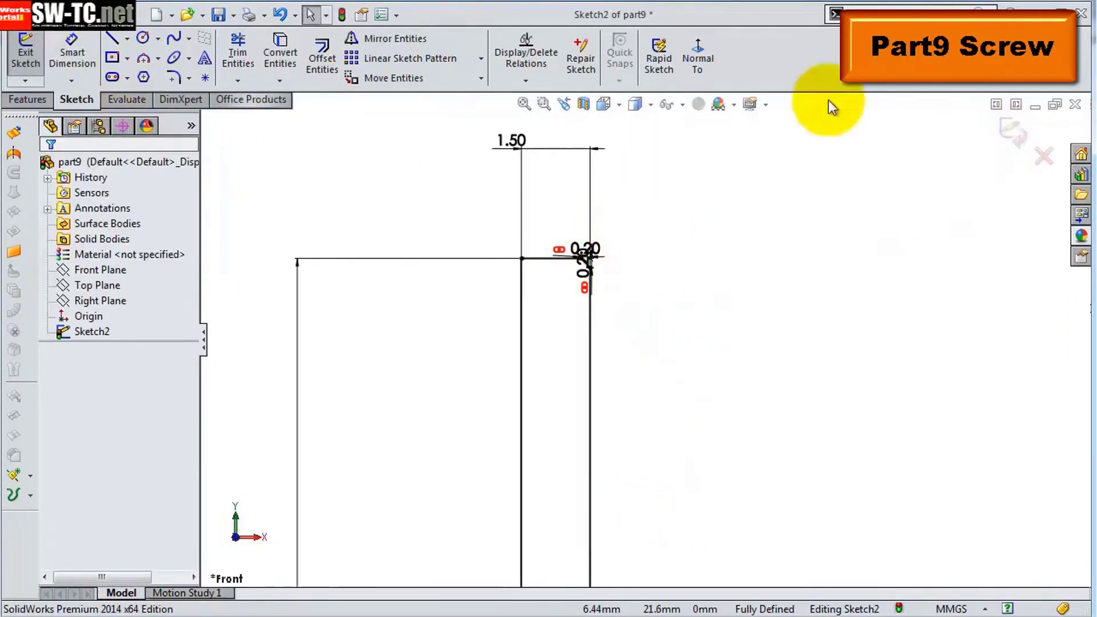
Revolve the profile into the screw body and add a helix around the shank
{"action": "left_click", "coordinate": [697, 57]}
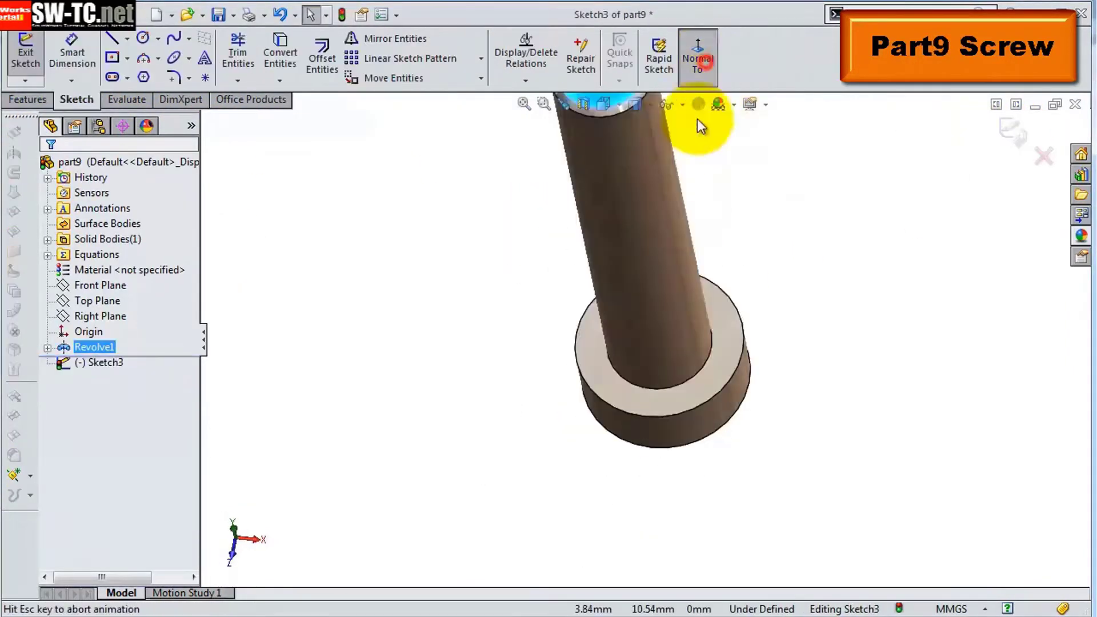
{"action": "left_click", "coordinate": [280, 57]}
{"action": "left_click", "coordinate": [736, 150]}
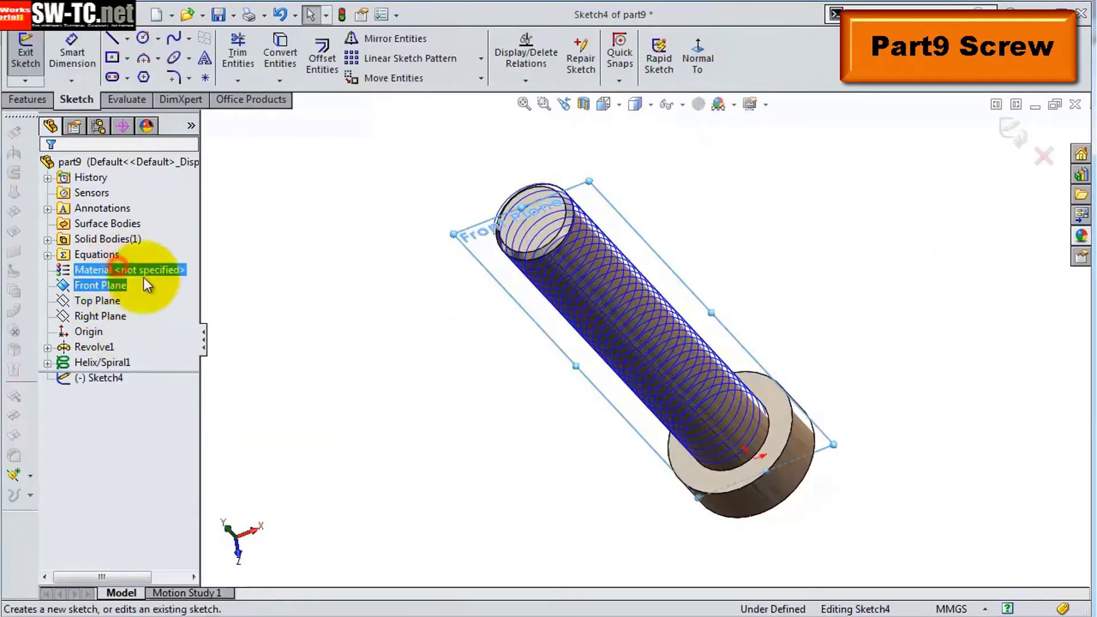
Sketch a triangular thread profile on the front plane with a 0.20 tip offset
{"action": "key", "text": "ctrl+8"}
{"action": "left_click", "coordinate": [143, 76]}
{"action": "left_click_drag", "start_coordinate": [501, 226], "coordinate": [576, 277]}
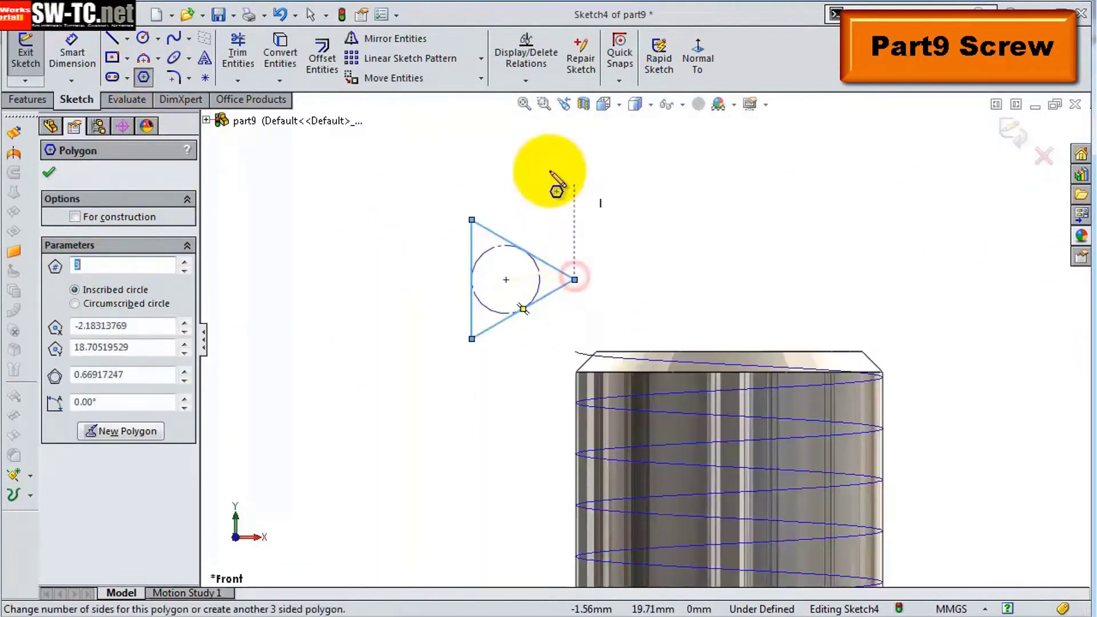
{"action": "left_click", "coordinate": [72, 51]}
{"action": "left_click", "coordinate": [559, 333]}
{"action": "left_click", "coordinate": [660, 341]}
{"action": "key", "text": "Return"}
Give the thread triangle a 0.71 height and a 0.40 offset from the shank corner
{"action": "left_click", "coordinate": [559, 333]}
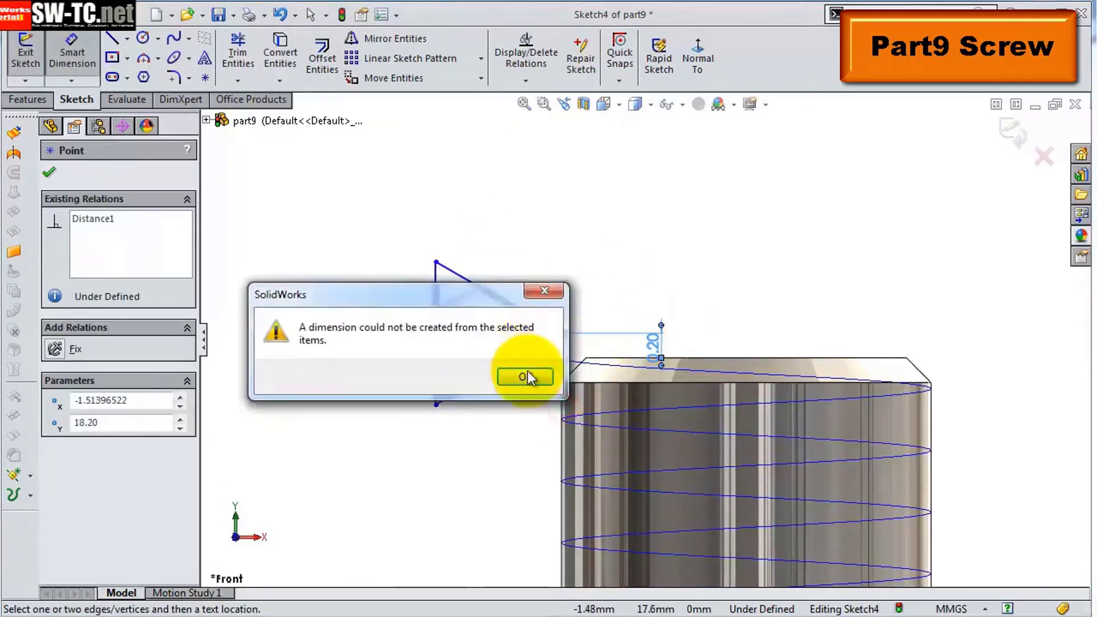
{"action": "left_click", "coordinate": [526, 375]}
{"action": "left_click", "coordinate": [436, 320]}
{"action": "left_click", "coordinate": [409, 294]}
{"action": "key", "text": "Escape"}
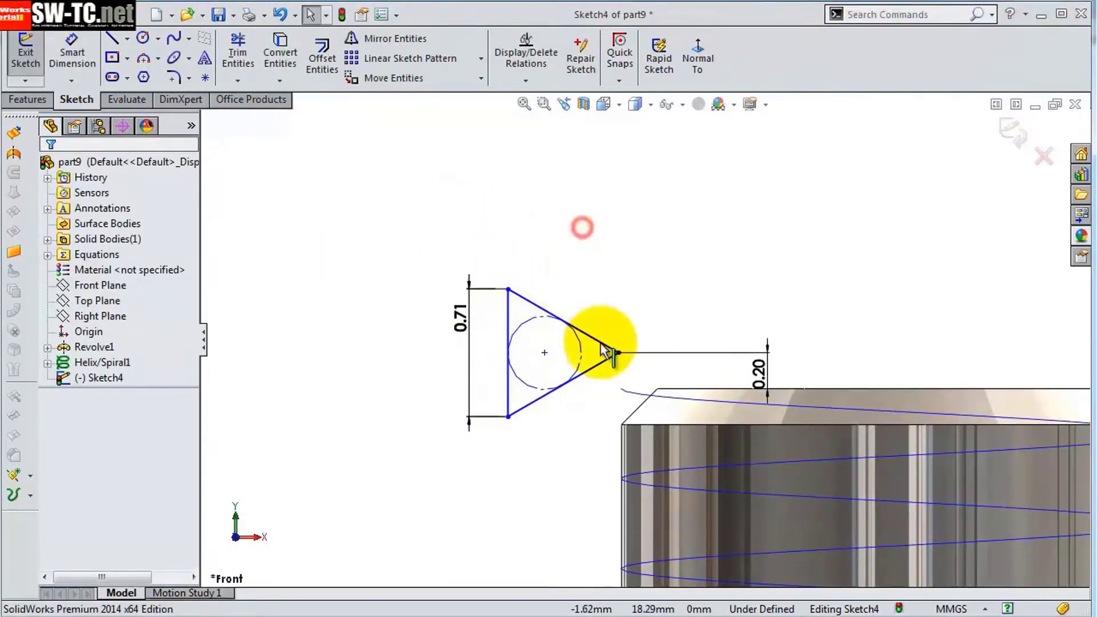
{"action": "left_click_drag", "start_coordinate": [603, 349], "coordinate": [674, 350]}
{"action": "left_click", "coordinate": [622, 423]}
{"action": "left_click", "coordinate": [646, 284]}
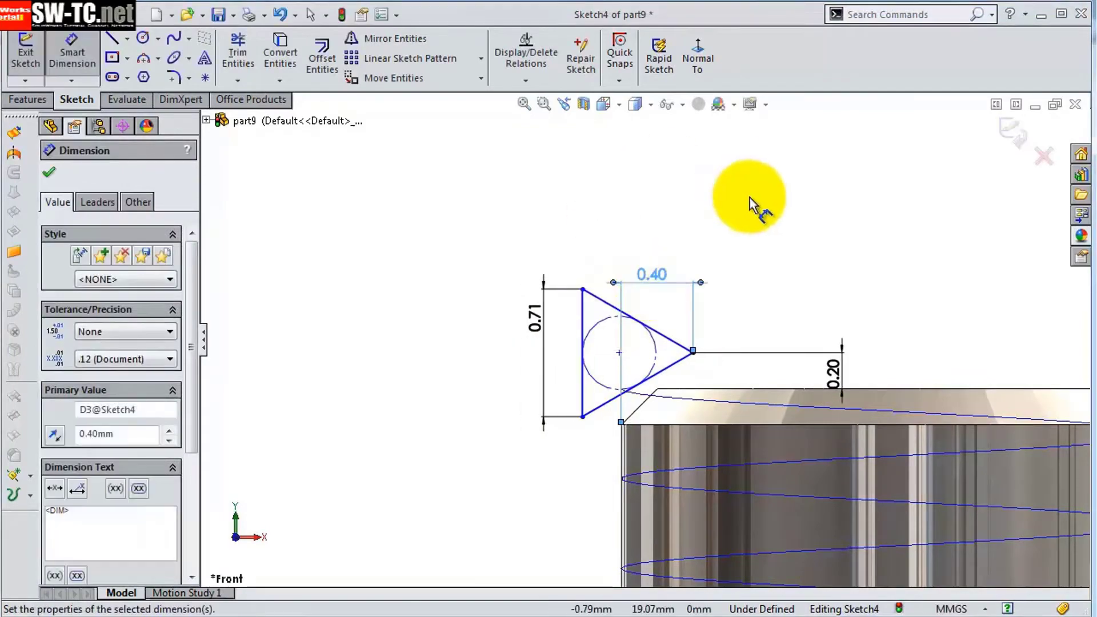
{"action": "left_click", "coordinate": [632, 240]}
Swept-cut the thread along the helix and begin a sketch on the screw head face
{"action": "scroll", "coordinate": [784, 374], "scroll_direction": "up", "scroll_amount": 3}
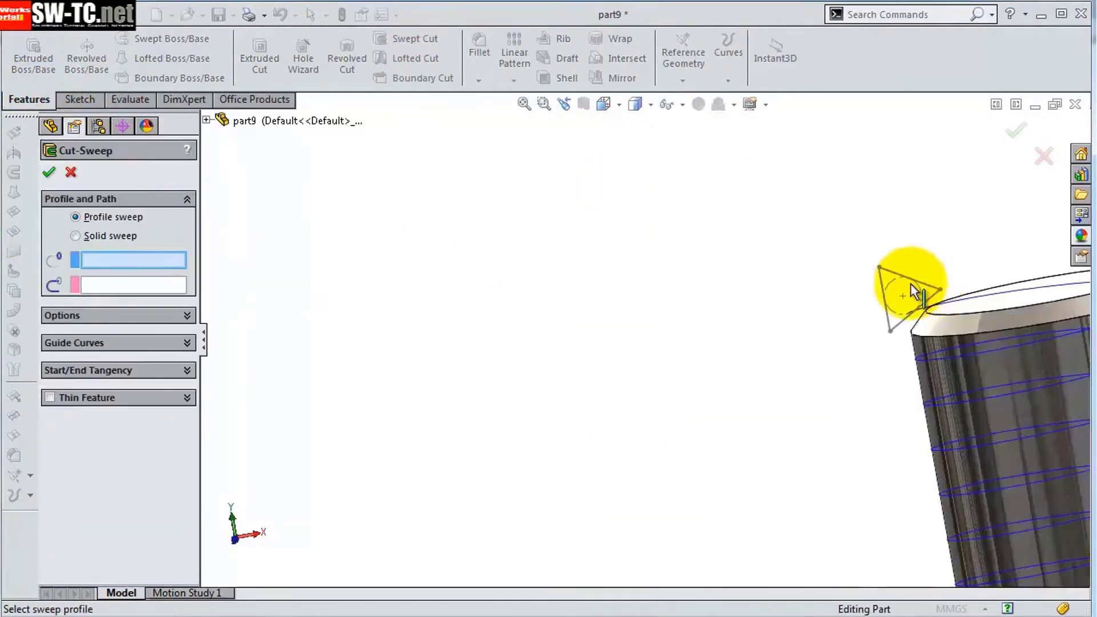
{"action": "left_click", "coordinate": [951, 370]}
{"action": "middle_click_drag", "start_coordinate": [943, 428], "coordinate": [314, 350]}
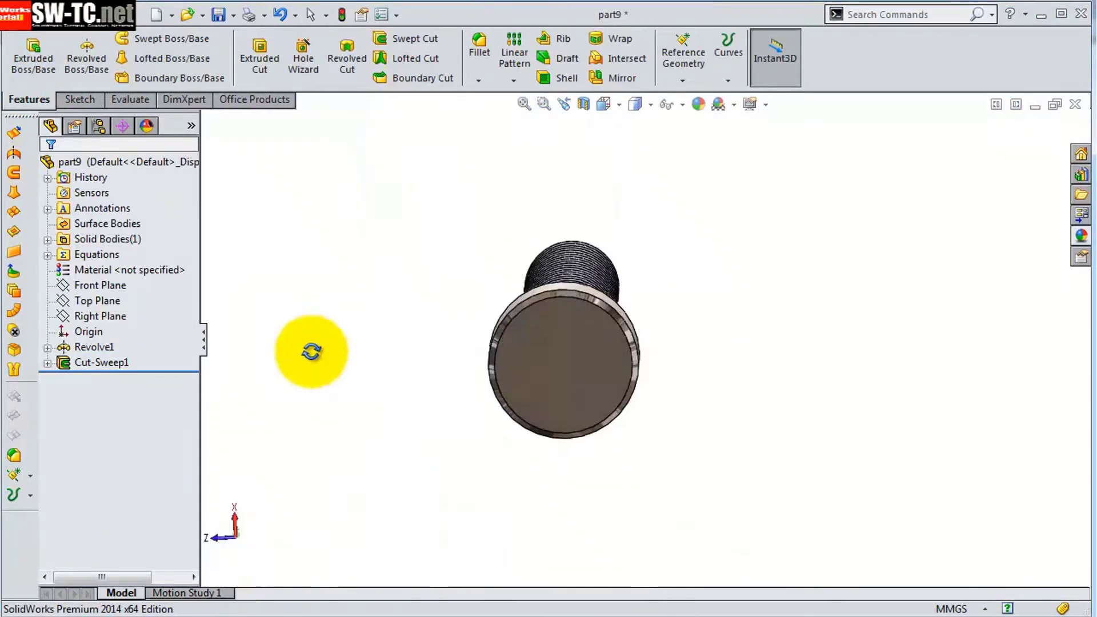
{"action": "left_click", "coordinate": [674, 268]}
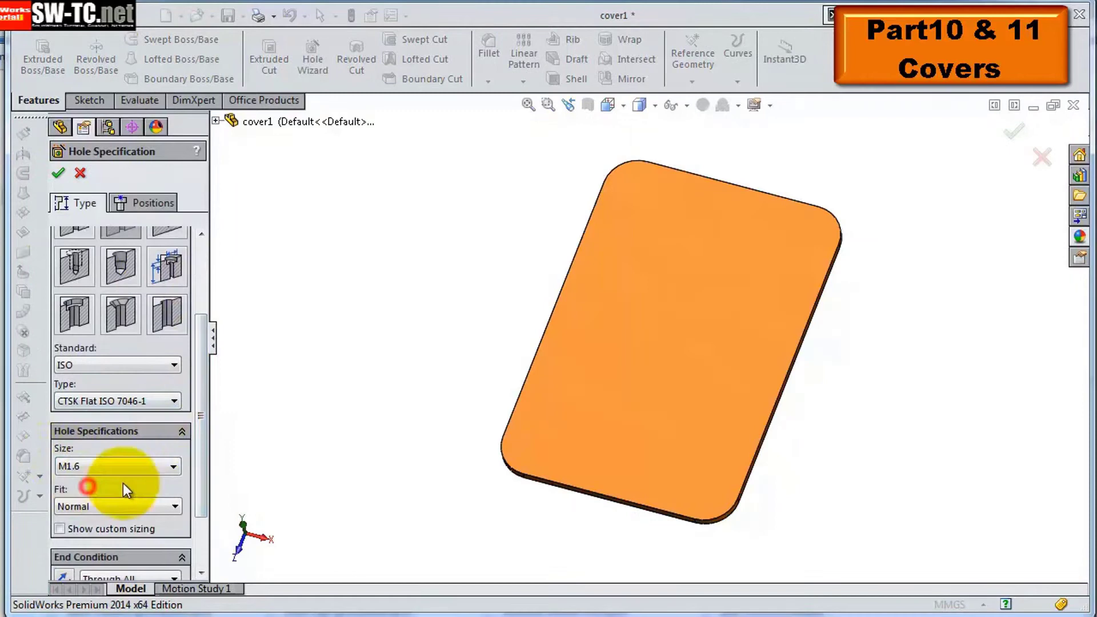
Position cover1's hole points 2 mm from its left and bottom edges
{"action": "left_click", "coordinate": [548, 331]}
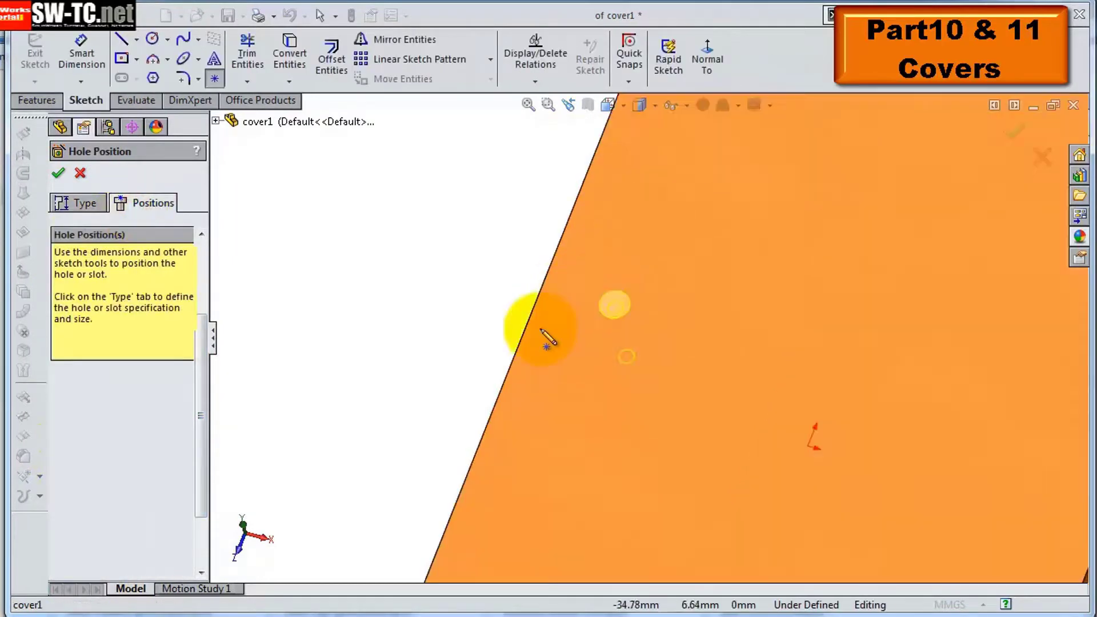
{"action": "scroll", "coordinate": [537, 292], "scroll_direction": "down", "scroll_amount": 3}
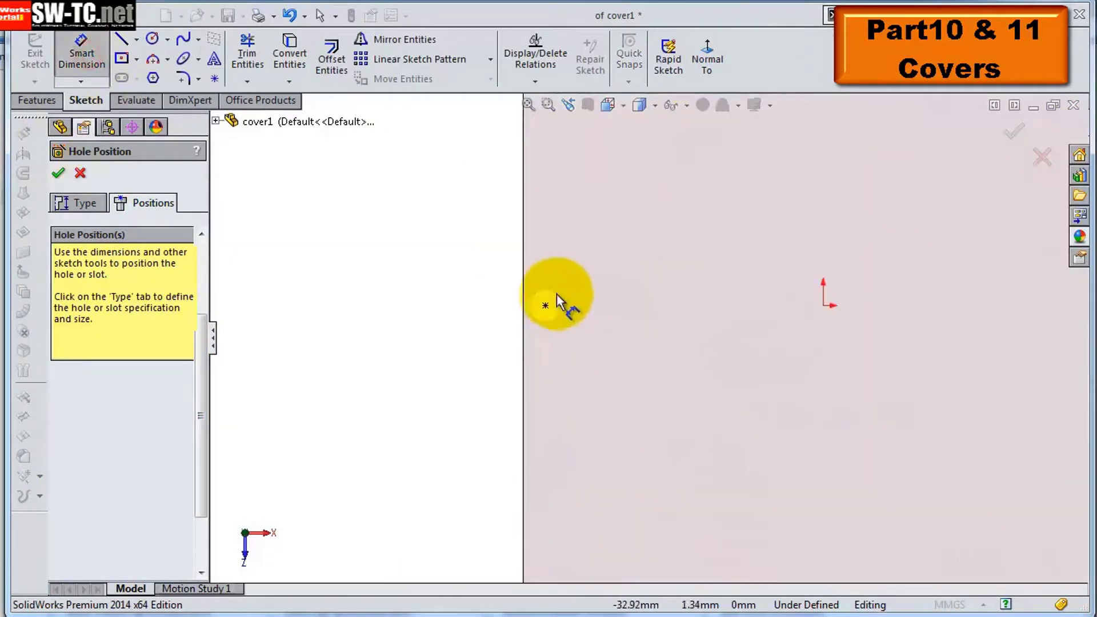
{"action": "left_click", "coordinate": [464, 370]}
{"action": "scroll", "coordinate": [457, 228], "scroll_direction": "up", "scroll_amount": 3}
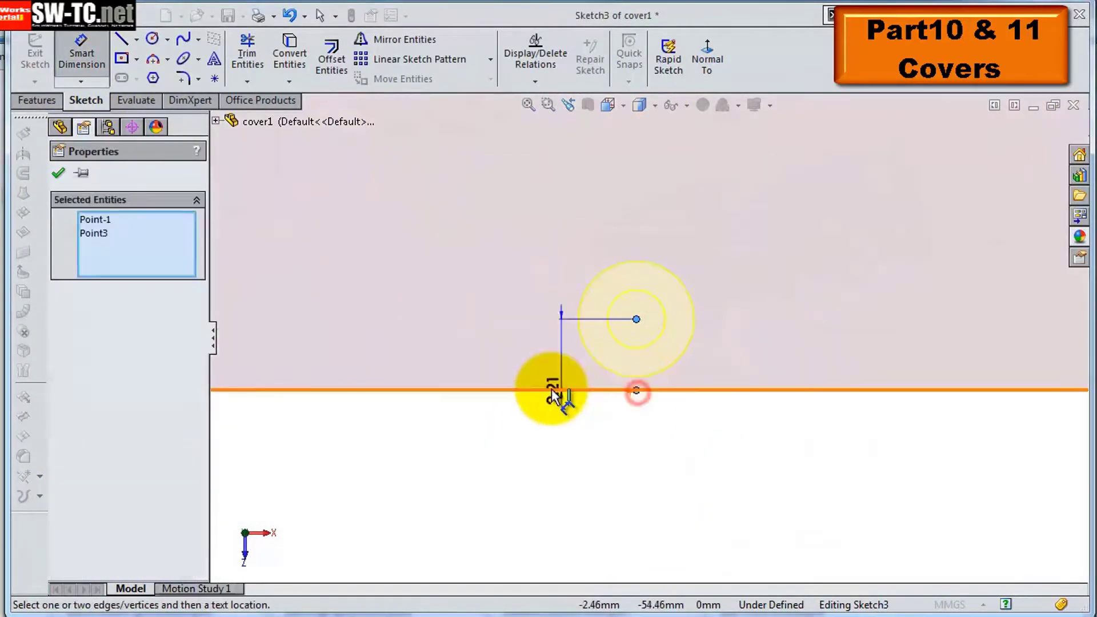
{"action": "left_click", "coordinate": [639, 331]}
{"action": "left_click", "coordinate": [688, 311]}
{"action": "left_click", "coordinate": [640, 340]}
{"action": "key", "text": "Return"}
{"action": "scroll", "coordinate": [649, 492], "scroll_direction": "up", "scroll_amount": 3}
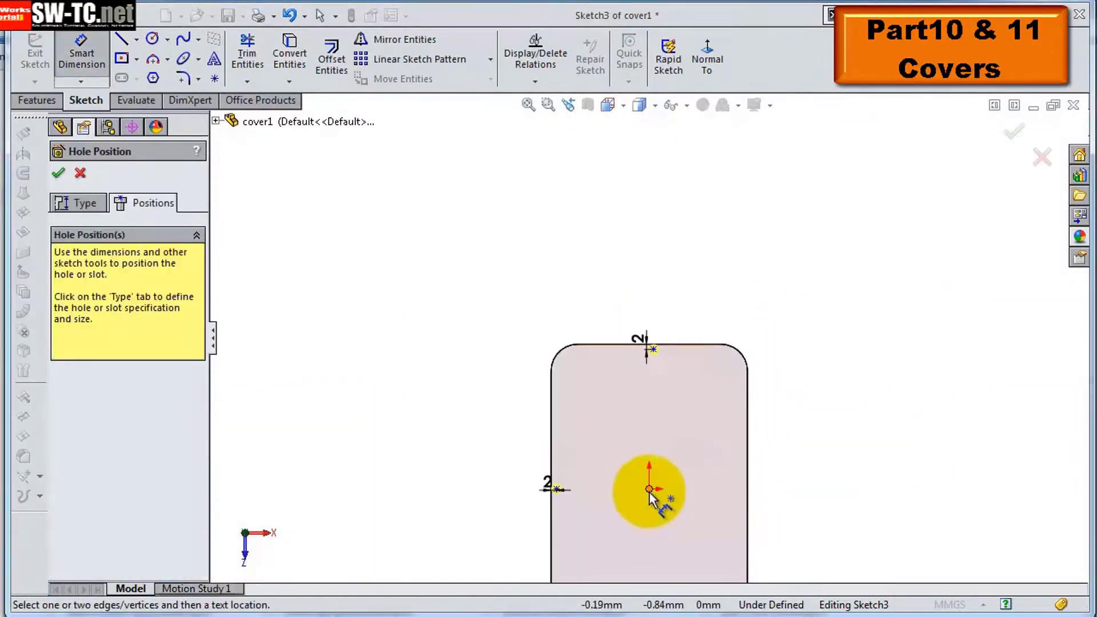
{"action": "left_click", "coordinate": [660, 427]}
{"action": "scroll", "coordinate": [742, 400], "scroll_direction": "down", "scroll_amount": 5}
{"action": "left_click", "coordinate": [416, 338]}
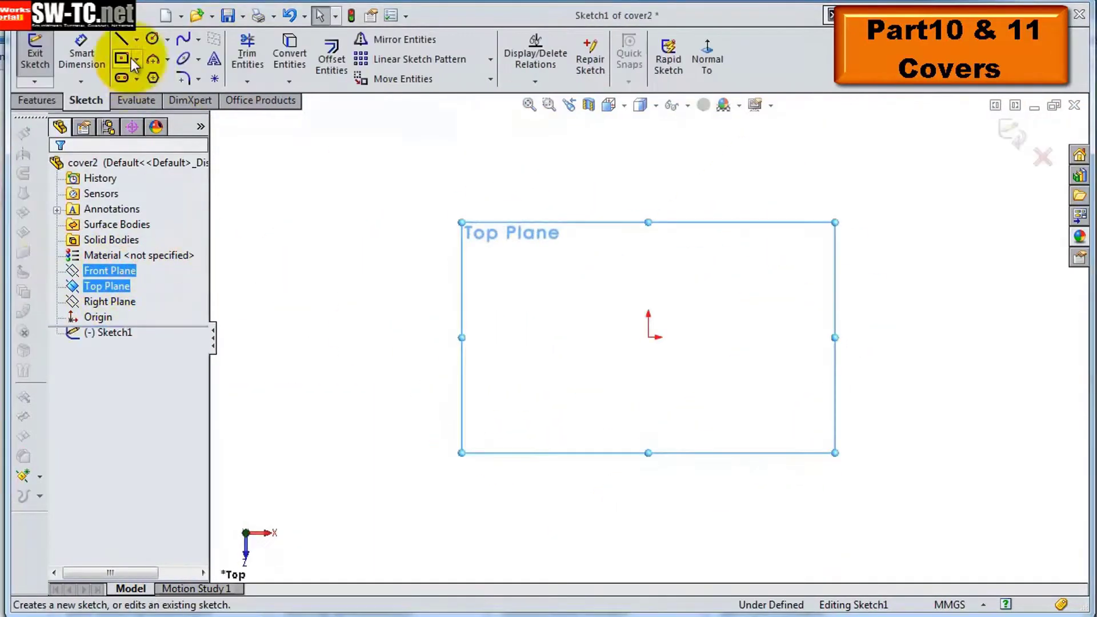
Sketch a centred rectangle for the cover plate, 44 wide by 59 high
{"action": "left_click", "coordinate": [132, 64]}
{"action": "left_click", "coordinate": [648, 337]}
{"action": "left_click", "coordinate": [626, 214]}
{"action": "type", "text": "44"}
{"action": "key", "text": "Return"}
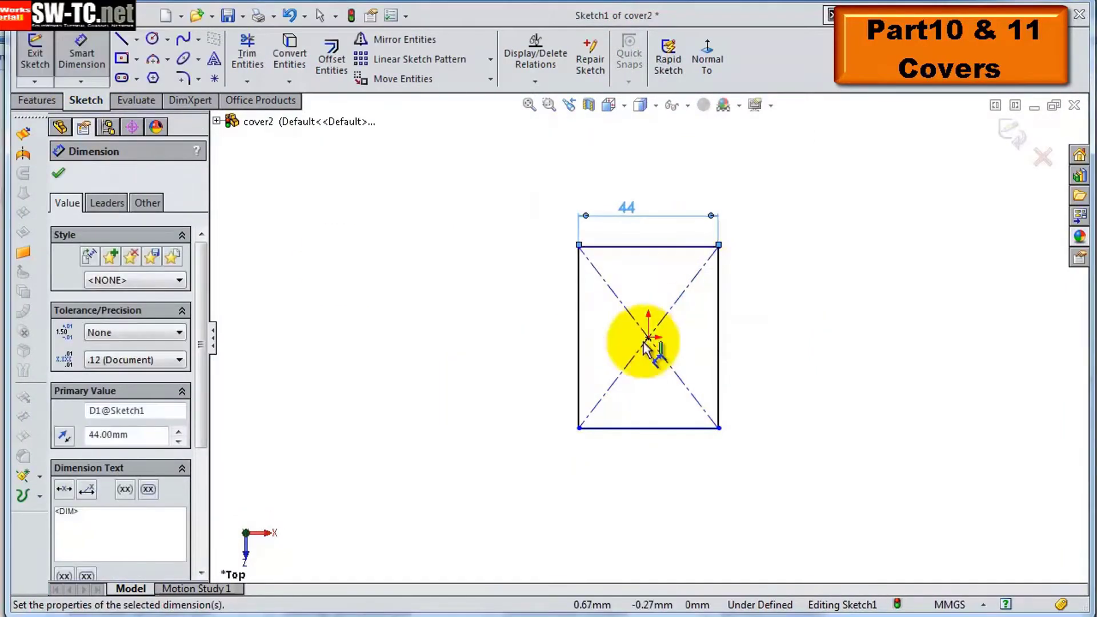
{"action": "left_click", "coordinate": [578, 354]}
{"action": "left_click", "coordinate": [539, 366]}
{"action": "type", "text": "59"}
Round the rectangle's corners and extrude it into the cover plate
{"action": "left_click", "coordinate": [181, 77]}
{"action": "left_click", "coordinate": [578, 244]}
{"action": "left_click", "coordinate": [718, 244]}
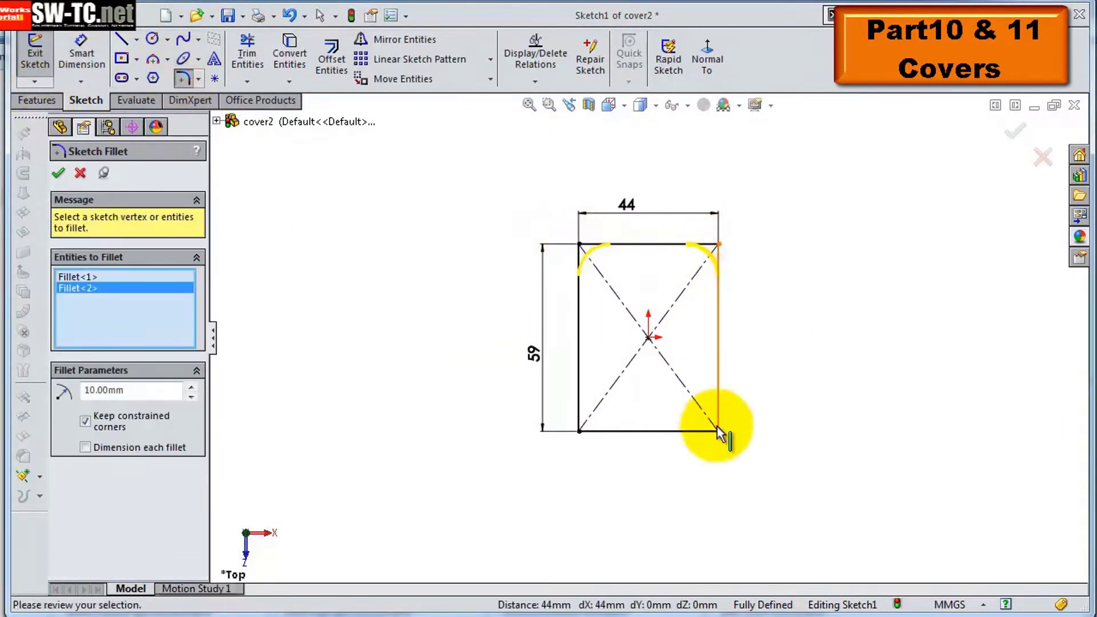
{"action": "left_click", "coordinate": [41, 80]}
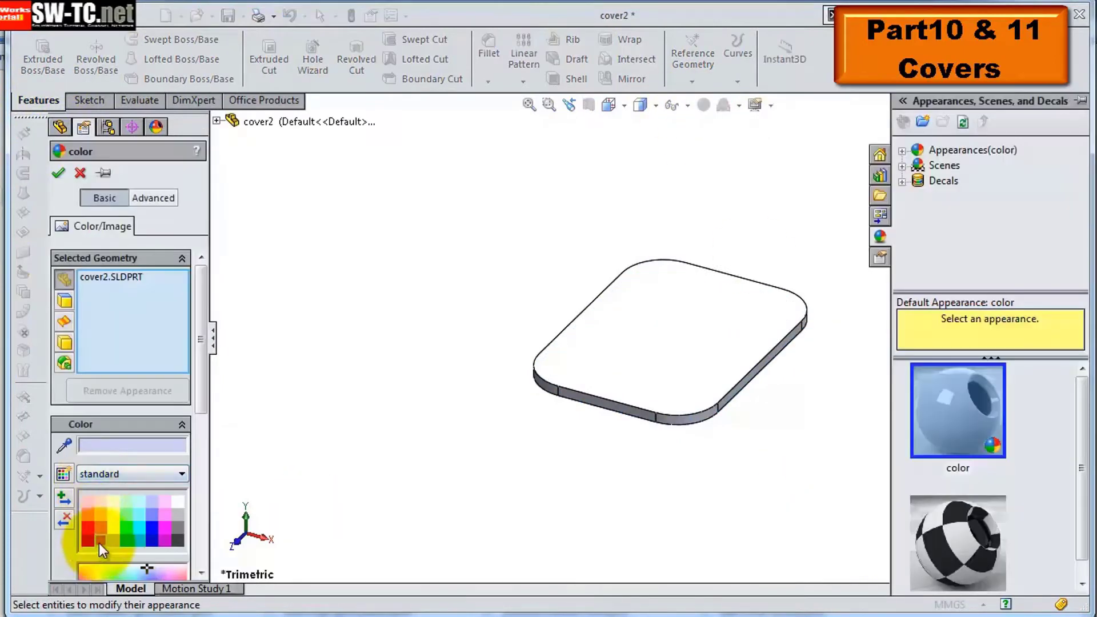
Place a countersunk hole on the plate face, positioned 2 mm from the edges
{"action": "left_click", "coordinate": [613, 351]}
{"action": "left_click", "coordinate": [592, 349]}
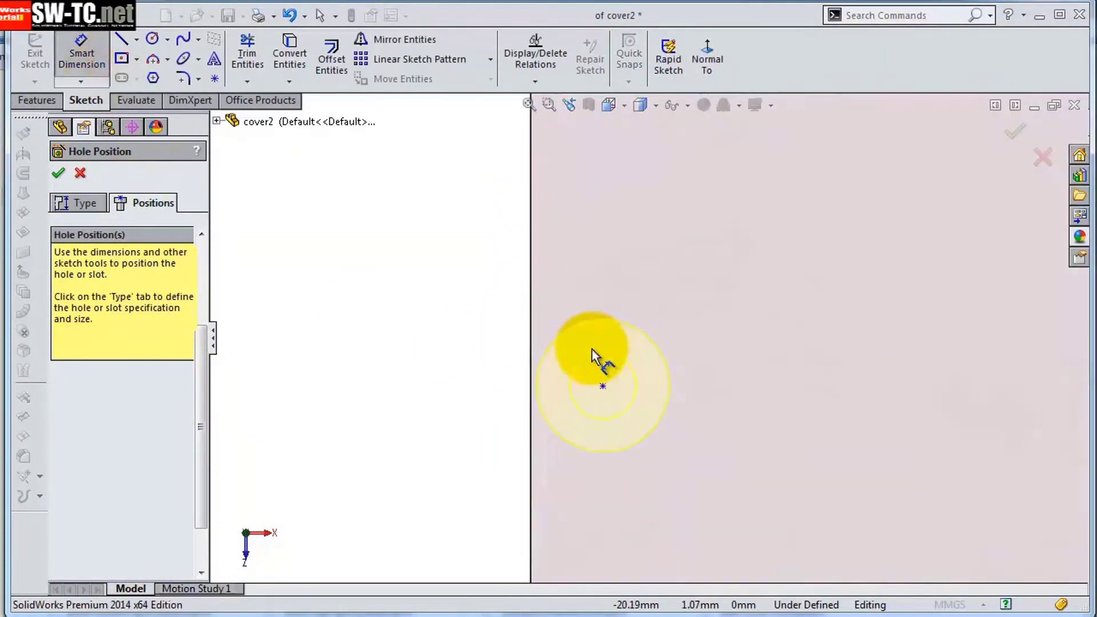
{"action": "left_click", "coordinate": [489, 448]}
{"action": "key", "text": "Return"}
{"action": "left_click", "coordinate": [630, 225]}
{"action": "type", "text": "2"}
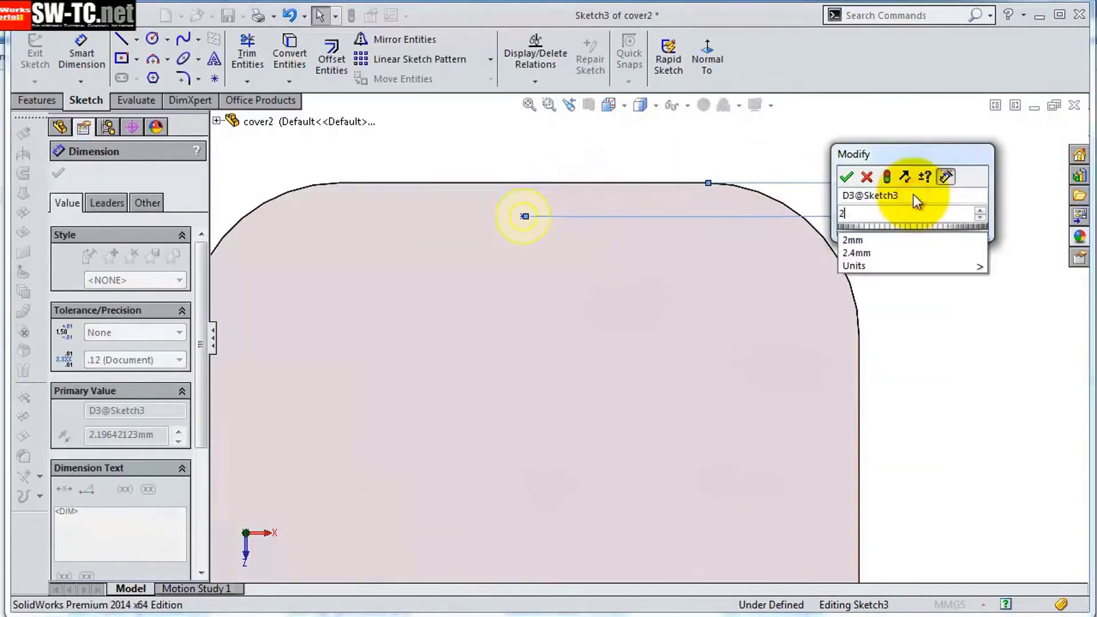
{"action": "key", "text": "Return"}
{"action": "key", "text": "Escape"}
{"action": "left_click", "coordinate": [607, 578]}
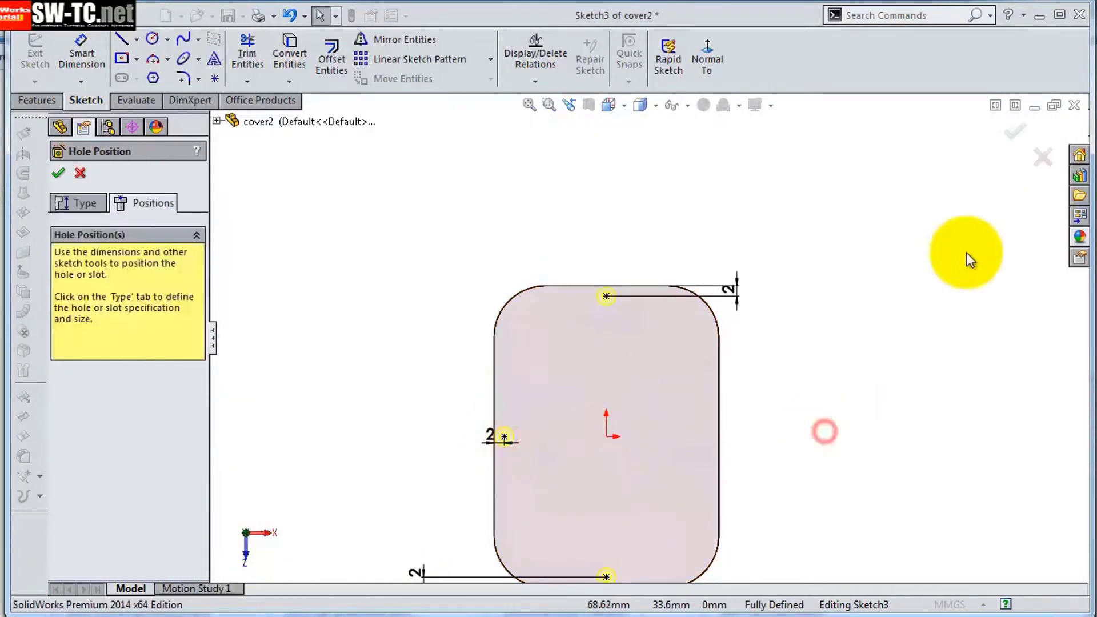
{"action": "key", "text": "Return"}
Add another set of holes, dimensioned 2 mm from the plate's right edge
{"action": "left_click", "coordinate": [312, 57]}
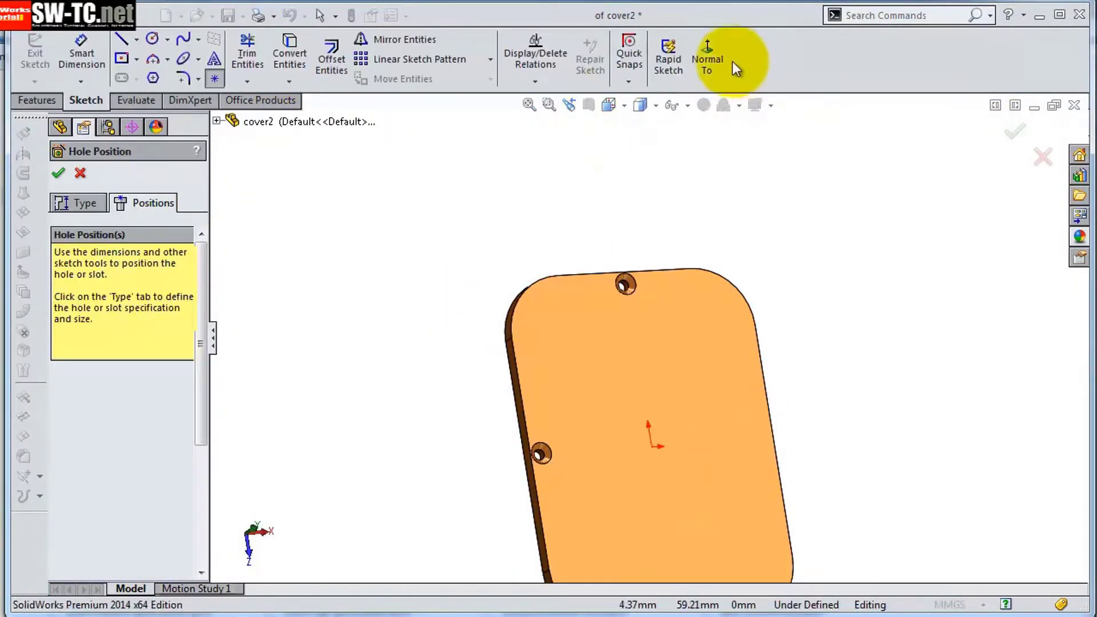
{"action": "left_click", "coordinate": [783, 337]}
{"action": "left_click", "coordinate": [797, 366]}
{"action": "left_click", "coordinate": [789, 354]}
{"action": "type", "text": "2.08079821mm"}
{"action": "key", "text": "Return"}
{"action": "scroll", "coordinate": [766, 323], "scroll_direction": "up", "scroll_amount": 3}
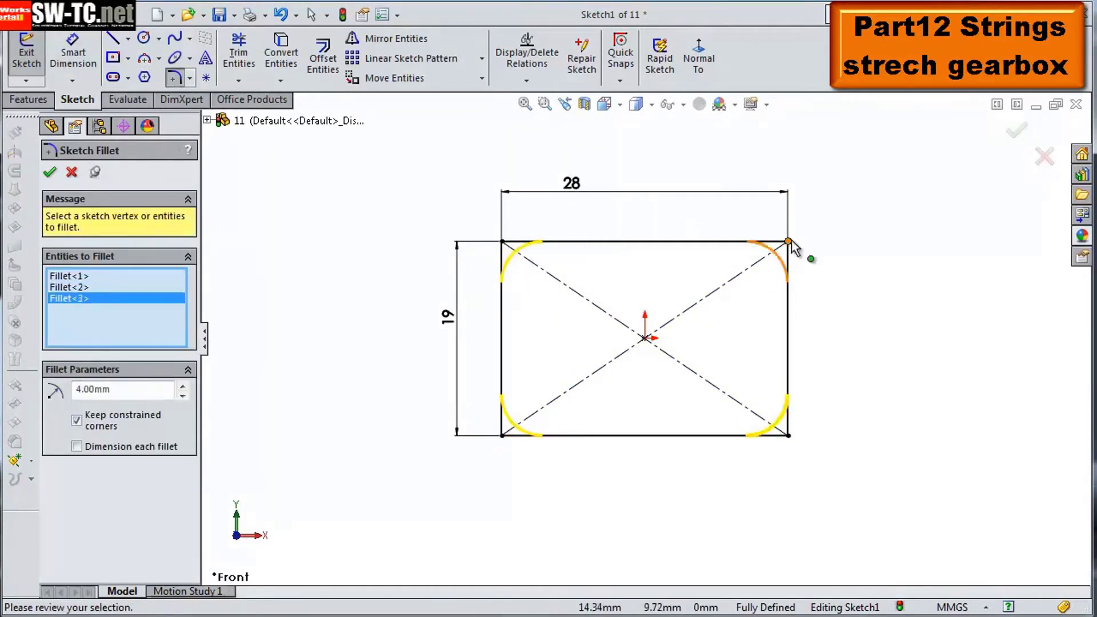
Extrude the box with a 5° draft, fillet its edges and shell it hollow
{"action": "left_click", "coordinate": [56, 366]}
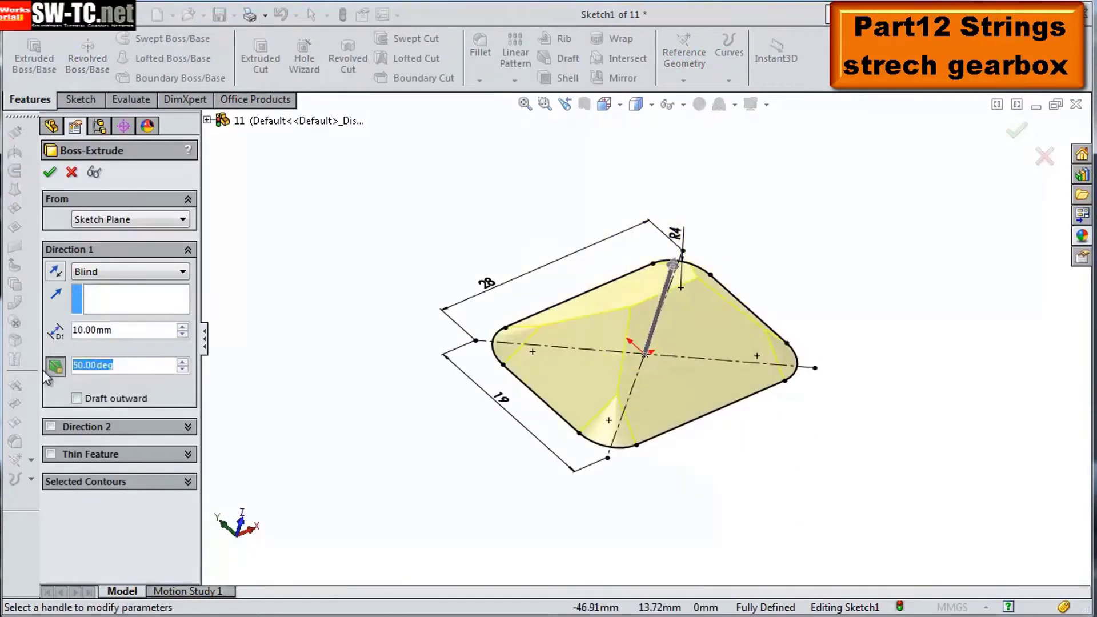
{"action": "type", "text": "5"}
{"action": "left_click", "coordinate": [50, 173]}
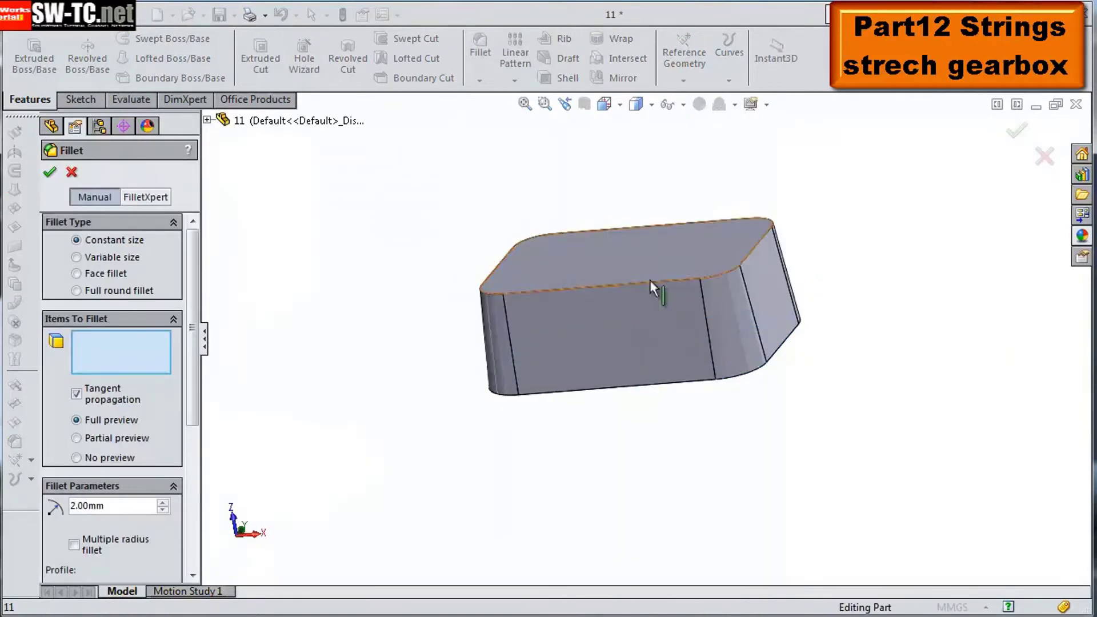
{"action": "left_click", "coordinate": [623, 354]}
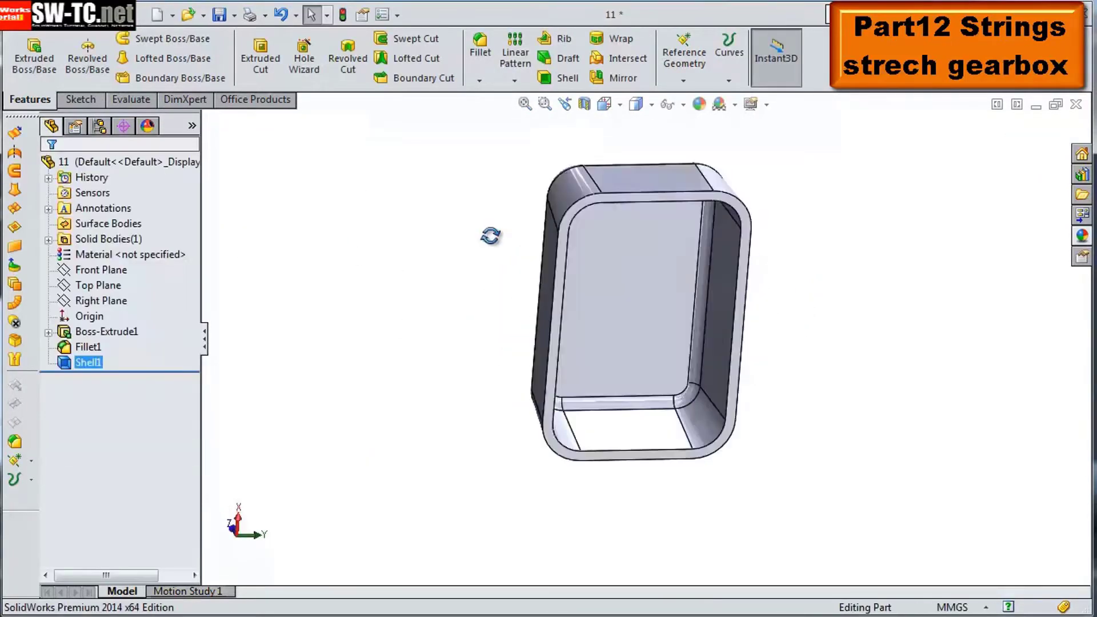
{"action": "middle_click_drag", "start_coordinate": [490, 231], "coordinate": [543, 237]}
Sketch a straight slot on the Top Plane with a 2.5 mm radius
{"action": "left_click", "coordinate": [114, 286]}
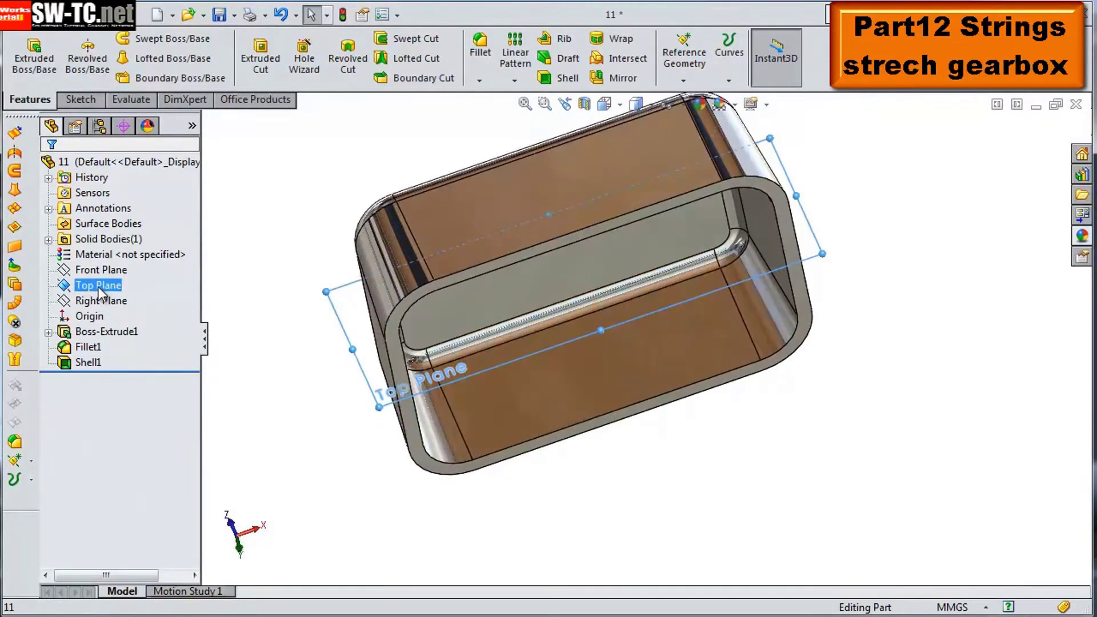
{"action": "left_click", "coordinate": [112, 76]}
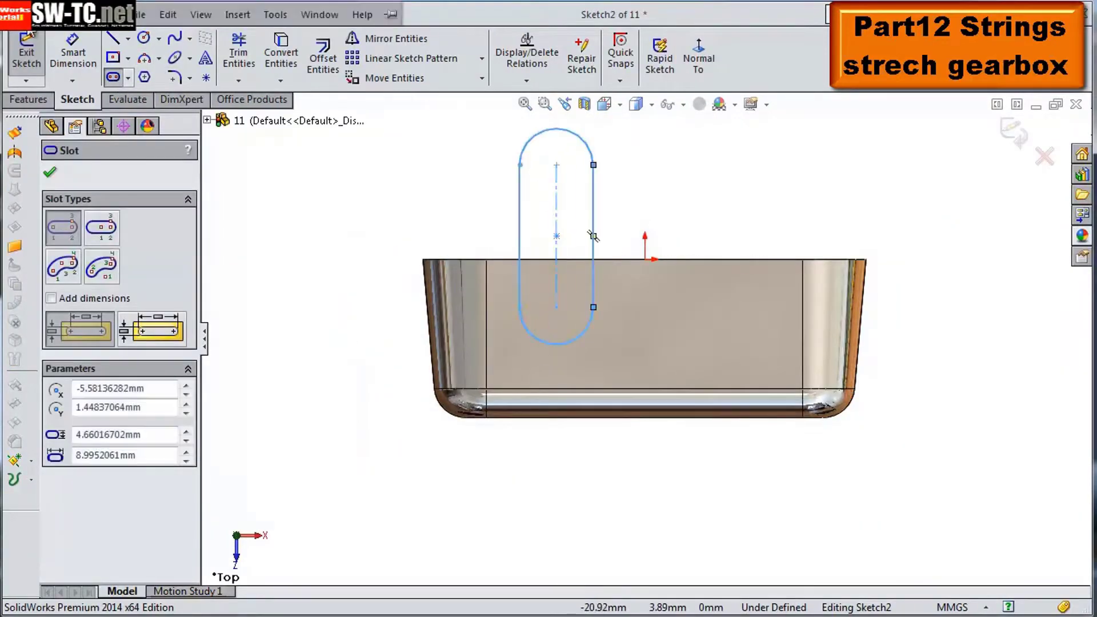
{"action": "left_click", "coordinate": [593, 235]}
{"action": "type", "text": "2.5"}
{"action": "key", "text": "Return"}
Locate the slot 12 mm from the box edge and 2.5 mm from its end
{"action": "left_click", "coordinate": [452, 231]}
{"action": "type", "text": "12"}
{"action": "key", "text": "Return"}
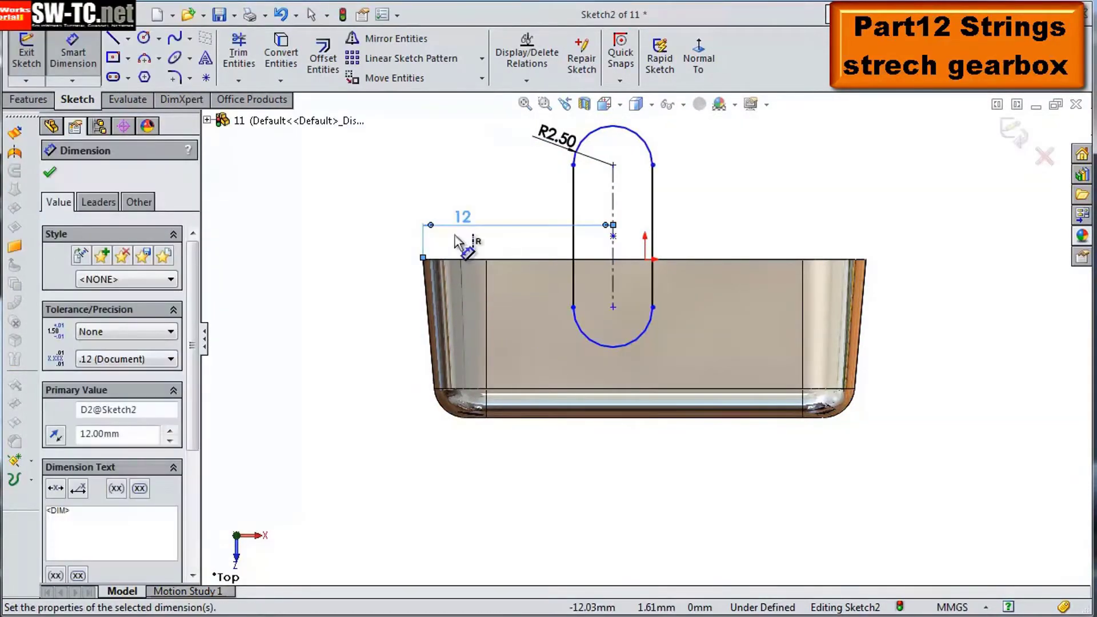
{"action": "left_click", "coordinate": [613, 307]}
{"action": "left_click", "coordinate": [282, 526]}
{"action": "type", "text": "2.5"}
{"action": "key", "text": "Return"}
{"action": "middle_click_drag", "start_coordinate": [281, 526], "coordinate": [545, 547]}
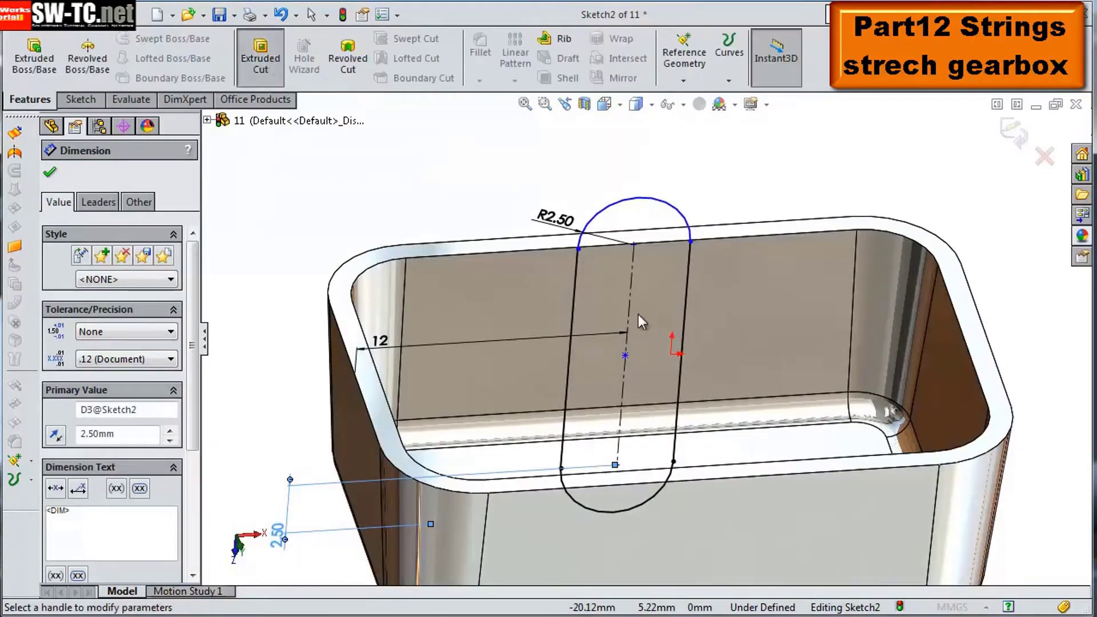
Cut the slot through the box wall
{"action": "left_click", "coordinate": [260, 57]}
{"action": "left_click_drag", "start_coordinate": [656, 355], "coordinate": [718, 474]}
{"action": "key", "text": "Return"}
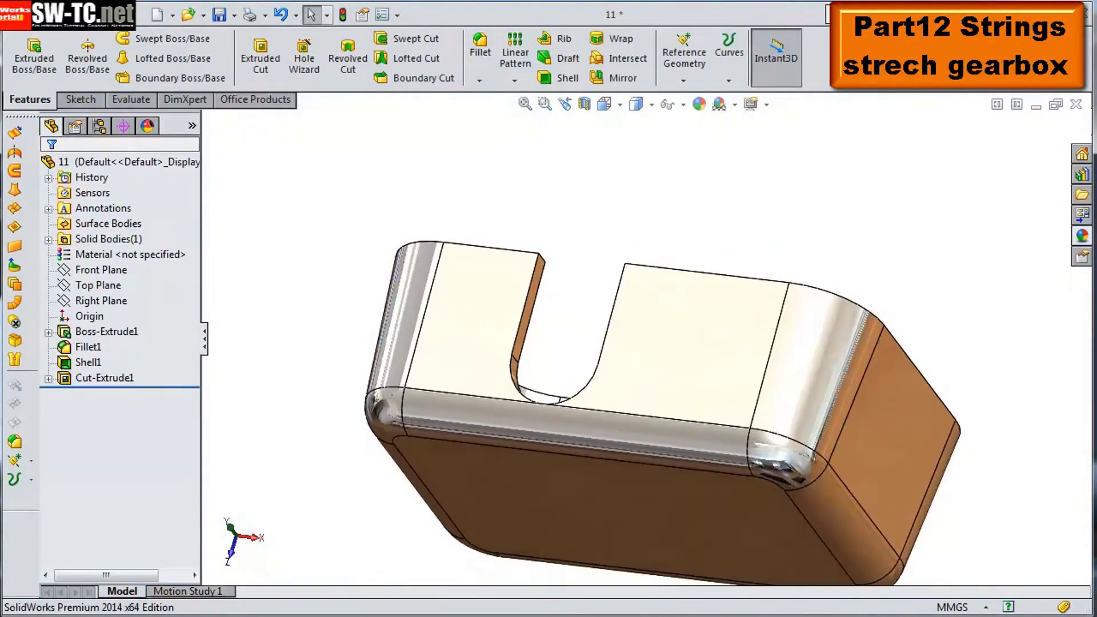
{"action": "middle_click_drag", "start_coordinate": [686, 399], "coordinate": [797, 432]}
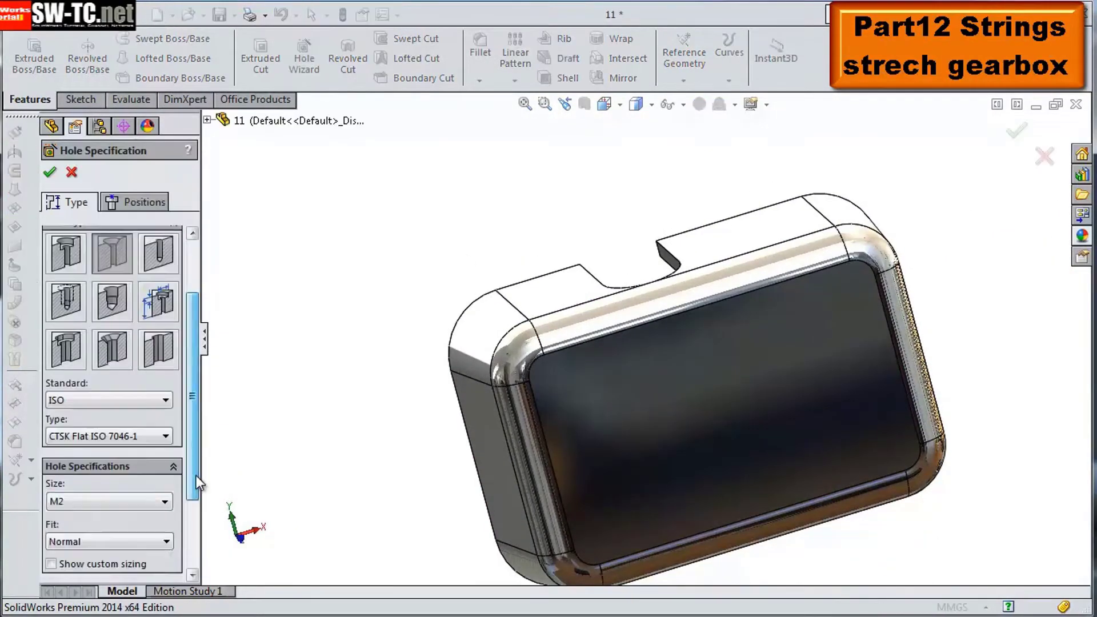
Position the M2 countersunk hole on the bottom face, dimensioned from the centre
{"action": "left_click", "coordinate": [149, 203]}
{"action": "left_click", "coordinate": [631, 436]}
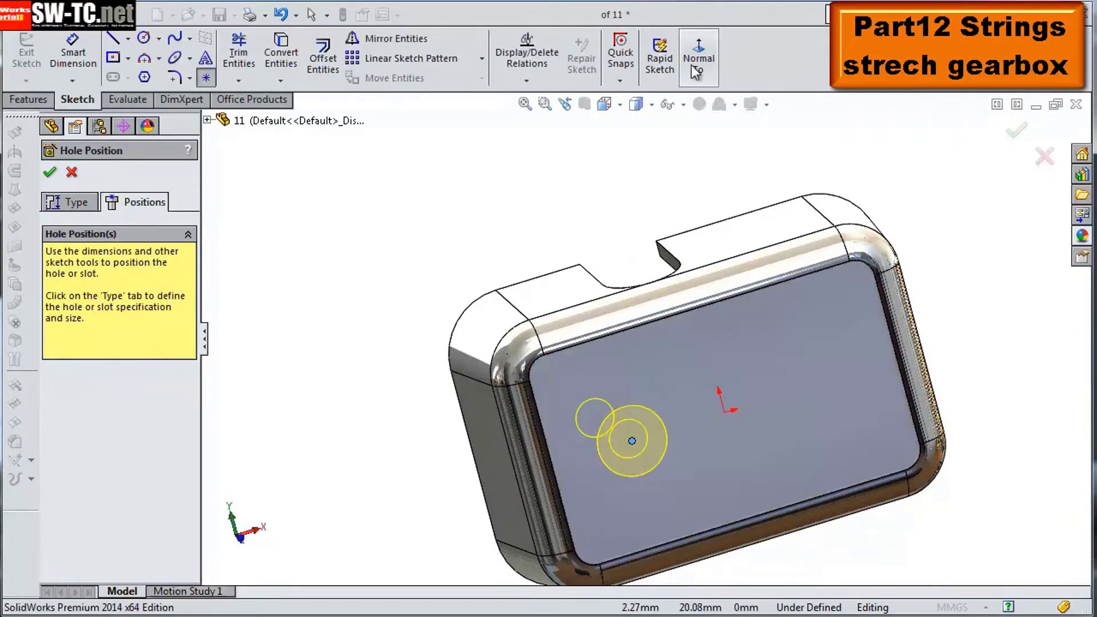
{"action": "key", "text": "ctrl+8"}
{"action": "left_click", "coordinate": [636, 337]}
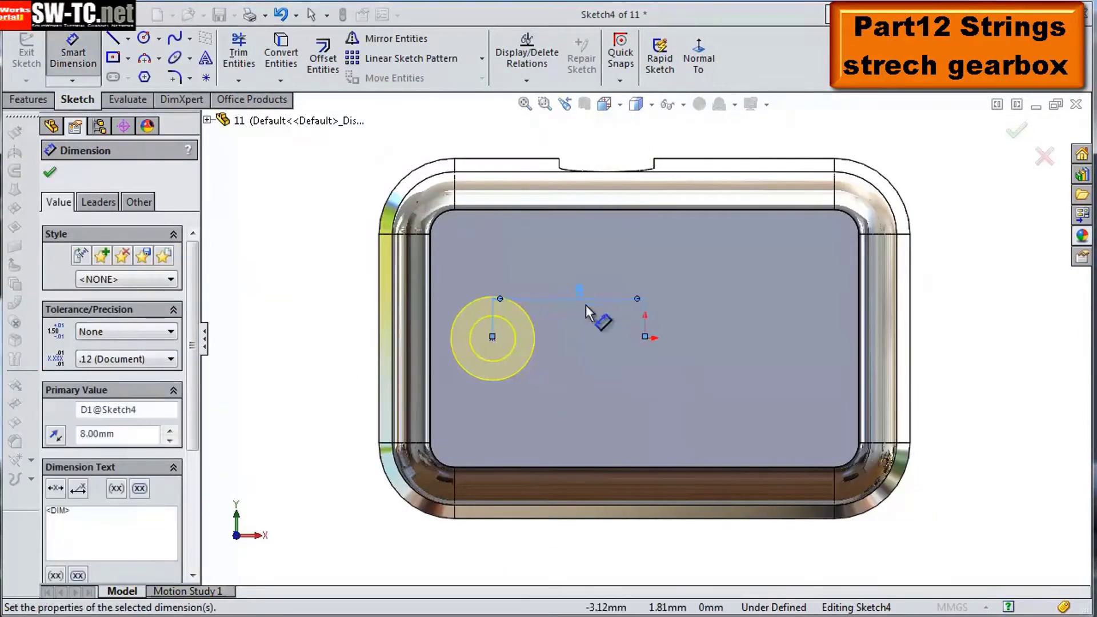
{"action": "key", "text": "Return"}
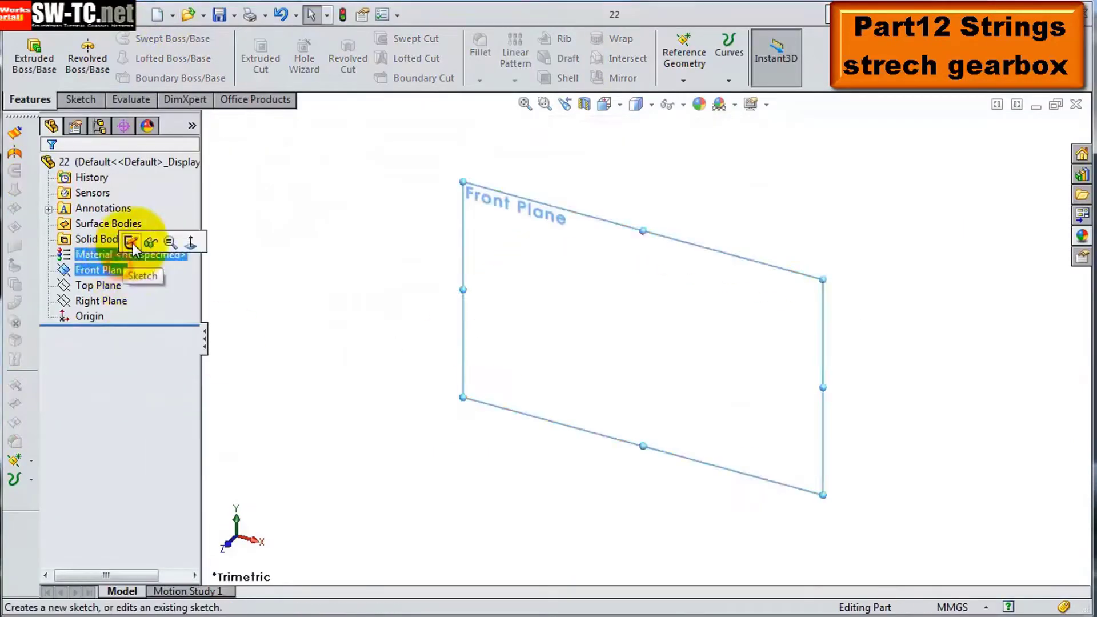
Dimension the shaft circle's diameter and extrude it into a cylinder
{"action": "left_click", "coordinate": [52, 54]}
{"action": "left_click", "coordinate": [674, 283]}
{"action": "left_click", "coordinate": [700, 257]}
{"action": "type", "text": "60"}
{"action": "key", "text": "Return"}
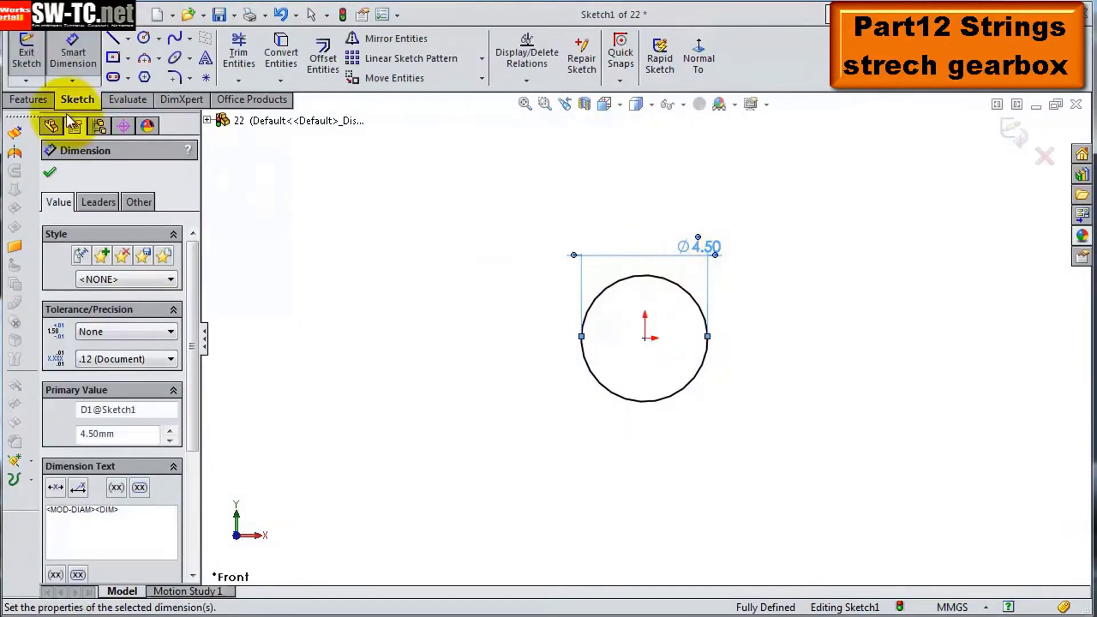
{"action": "left_click", "coordinate": [29, 99]}
{"action": "left_click", "coordinate": [34, 57]}
{"action": "key", "text": "Return"}
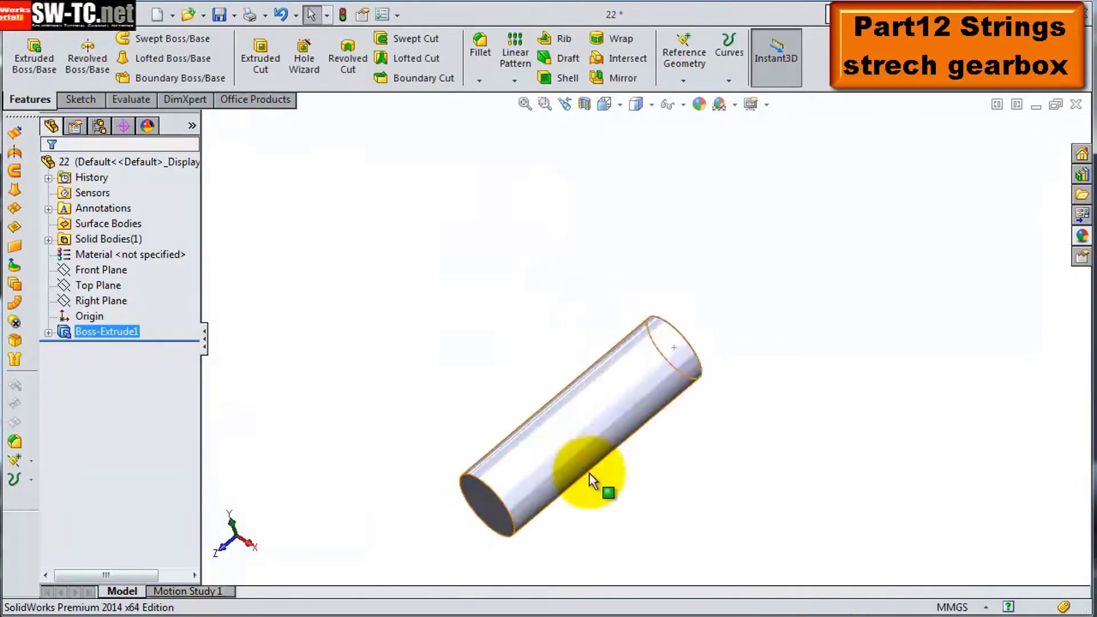
{"action": "middle_click_drag", "start_coordinate": [589, 472], "coordinate": [509, 461]}
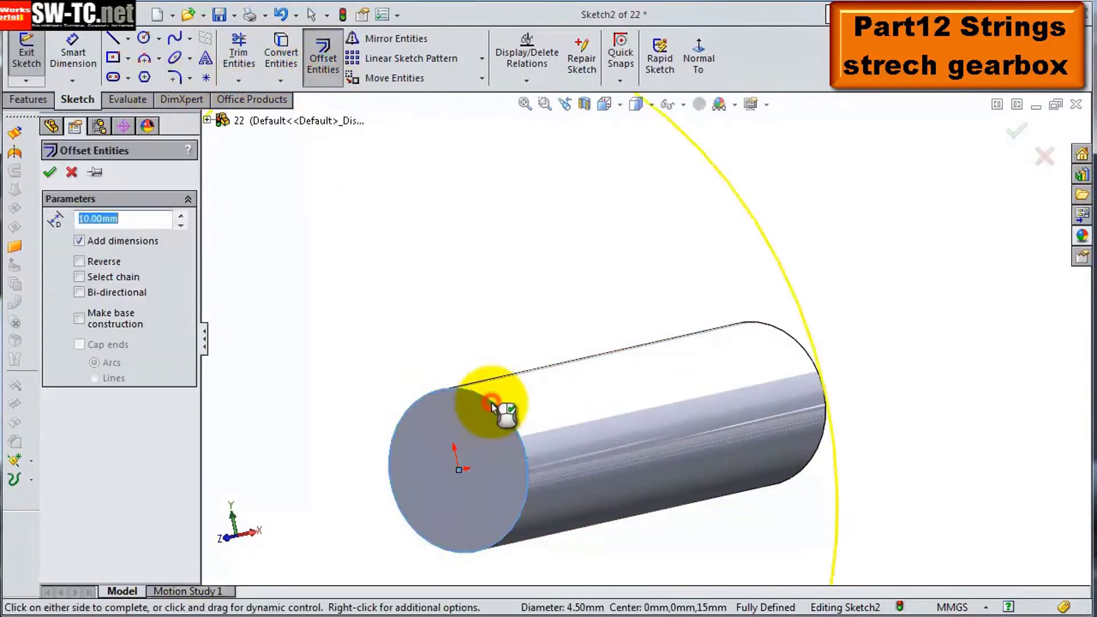
Extrude a collar starting from an offset and linear-pattern it along the shaft
{"action": "left_click", "coordinate": [29, 100]}
{"action": "left_click", "coordinate": [34, 58]}
{"action": "left_click", "coordinate": [131, 221]}
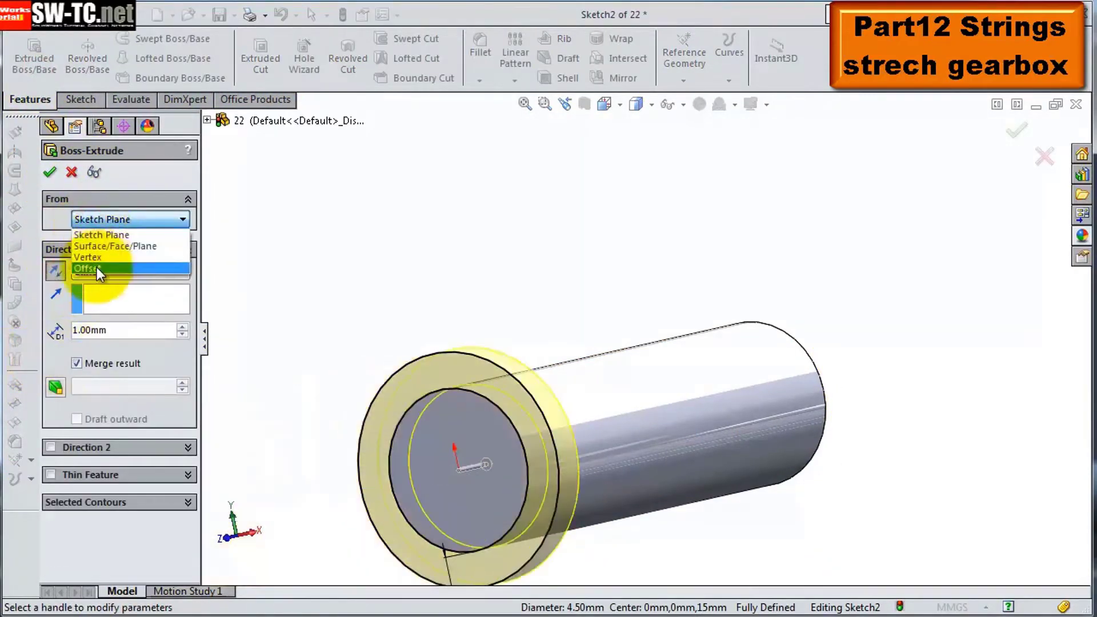
{"action": "left_click", "coordinate": [97, 266]}
{"action": "left_click", "coordinate": [117, 369]}
{"action": "key", "text": "Return"}
{"action": "key", "text": "Return"}
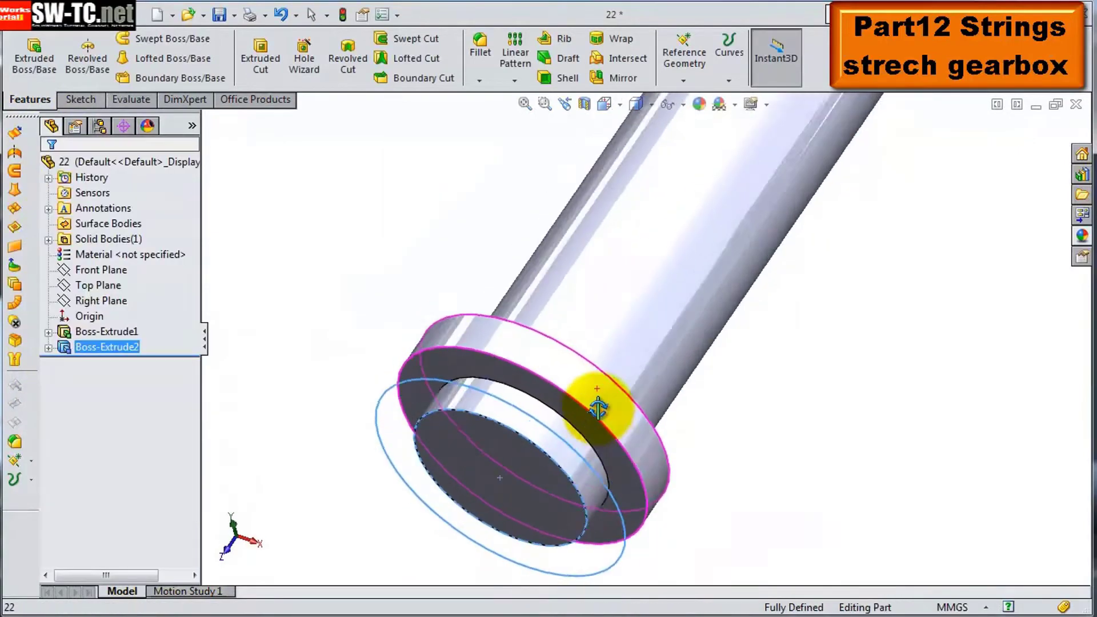
{"action": "left_click", "coordinate": [514, 57]}
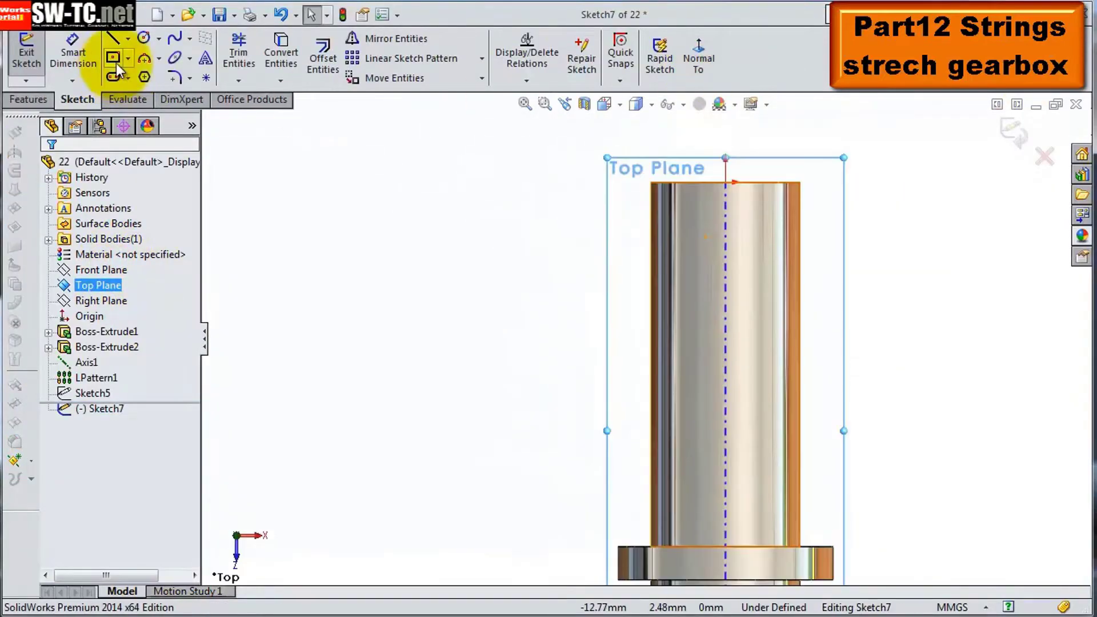
Begin the triangular thread profile beside the shaft
{"action": "left_click", "coordinate": [117, 71]}
{"action": "left_click", "coordinate": [642, 228]}
{"action": "scroll", "coordinate": [514, 257], "scroll_direction": "up", "scroll_amount": 3}
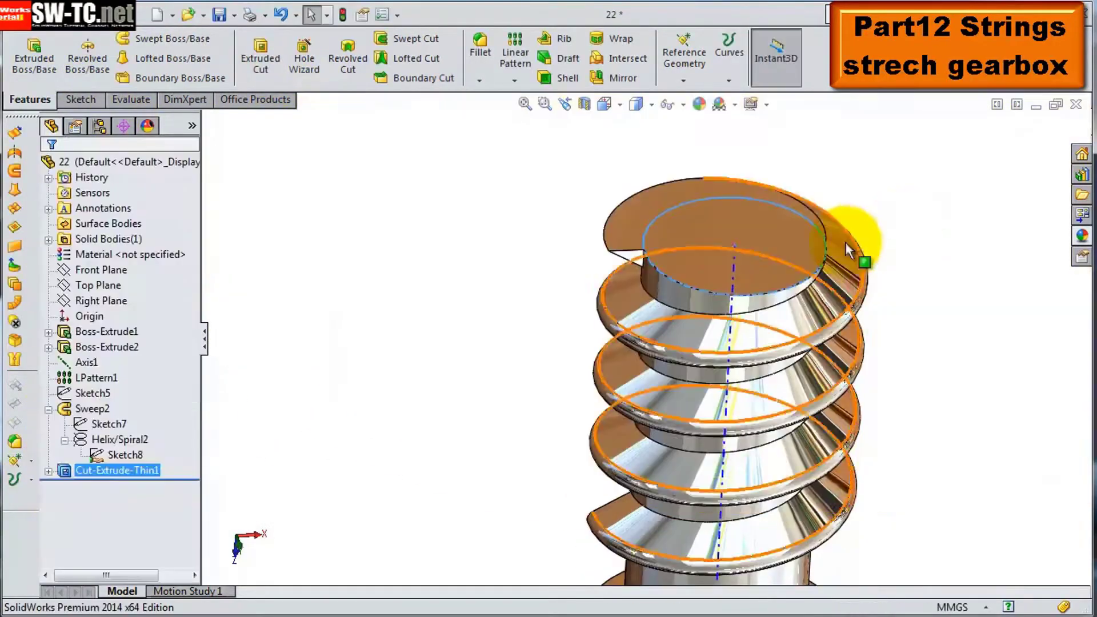
Draw a 21 × 15 rectangle below the shaft, centred on the shaft axis
{"action": "middle_click_drag", "start_coordinate": [844, 233], "coordinate": [856, 103]}
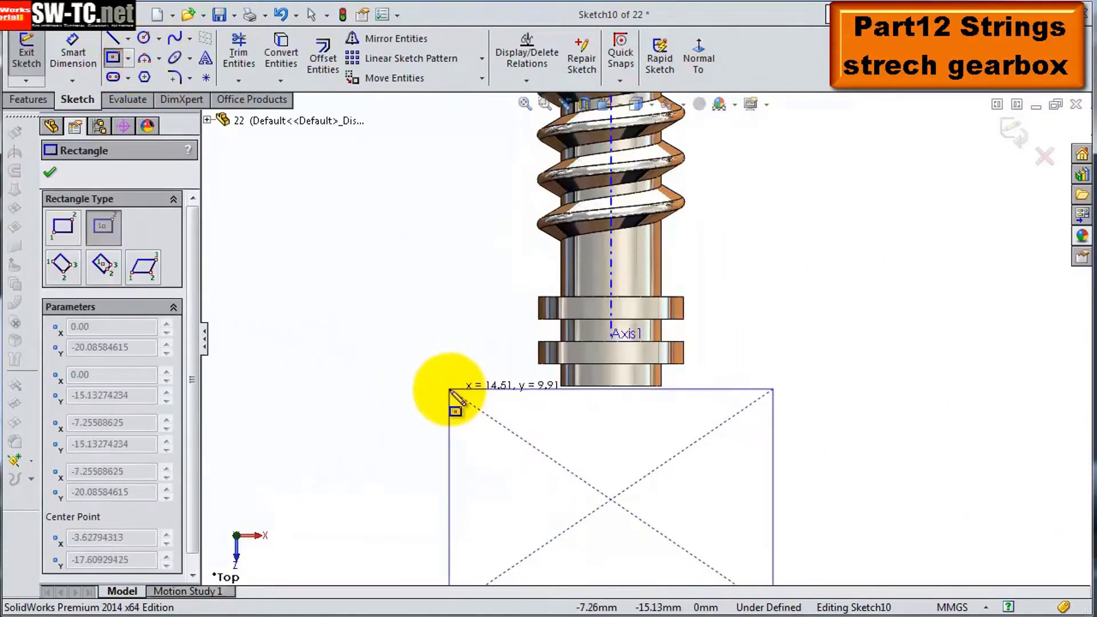
{"action": "left_click", "coordinate": [450, 390]}
{"action": "left_click", "coordinate": [73, 52]}
{"action": "left_click", "coordinate": [449, 474]}
{"action": "left_click", "coordinate": [423, 474]}
{"action": "type", "text": "2"}
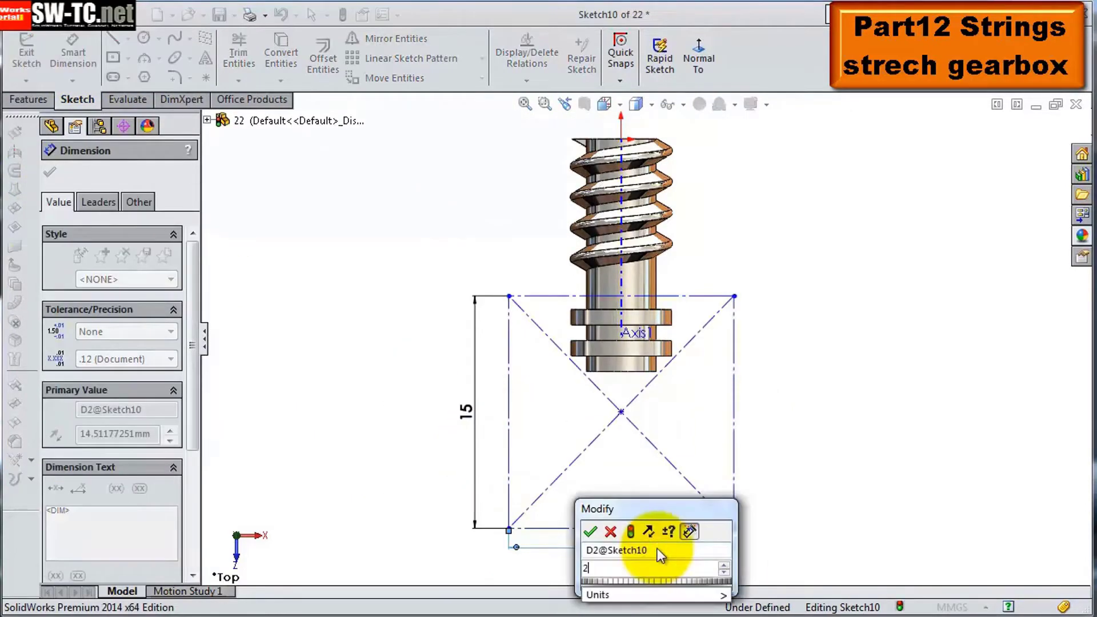
{"action": "type", "text": "1"}
{"action": "key", "text": "Return"}
{"action": "left_click", "coordinate": [671, 411], "text": "ctrl"}
{"action": "left_click", "coordinate": [86, 401]}
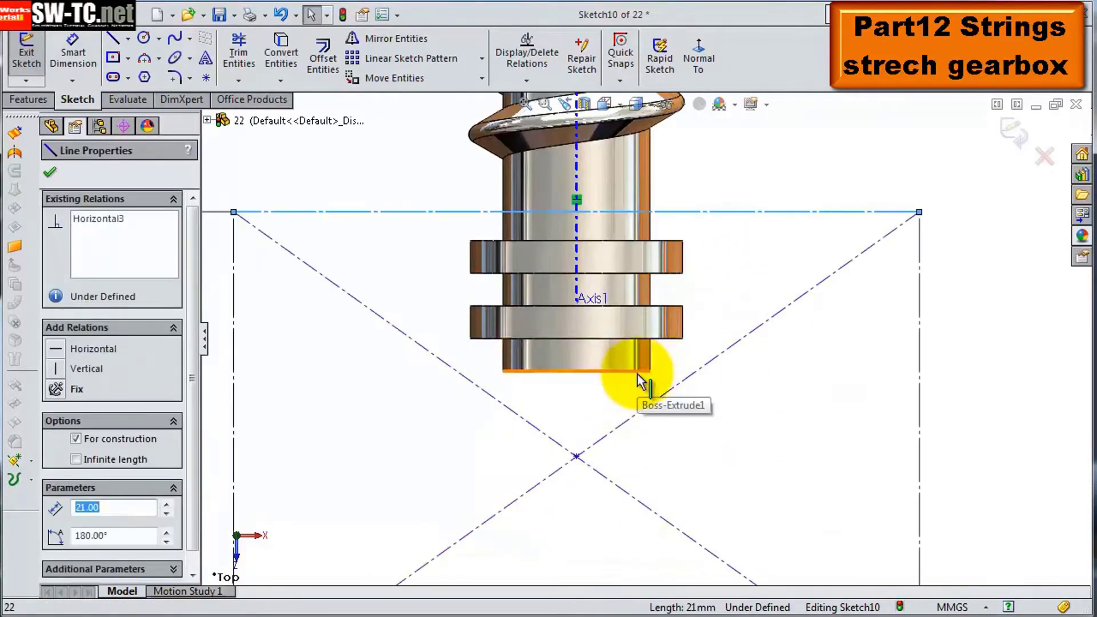
Place reference points on the rectangle's sides, 5 mm above the bottom edge
{"action": "left_click", "coordinate": [205, 77]}
{"action": "left_click", "coordinate": [506, 431]}
{"action": "left_click", "coordinate": [525, 517]}
{"action": "left_click", "coordinate": [403, 486]}
{"action": "type", "text": "5"}
{"action": "key", "text": "Return"}
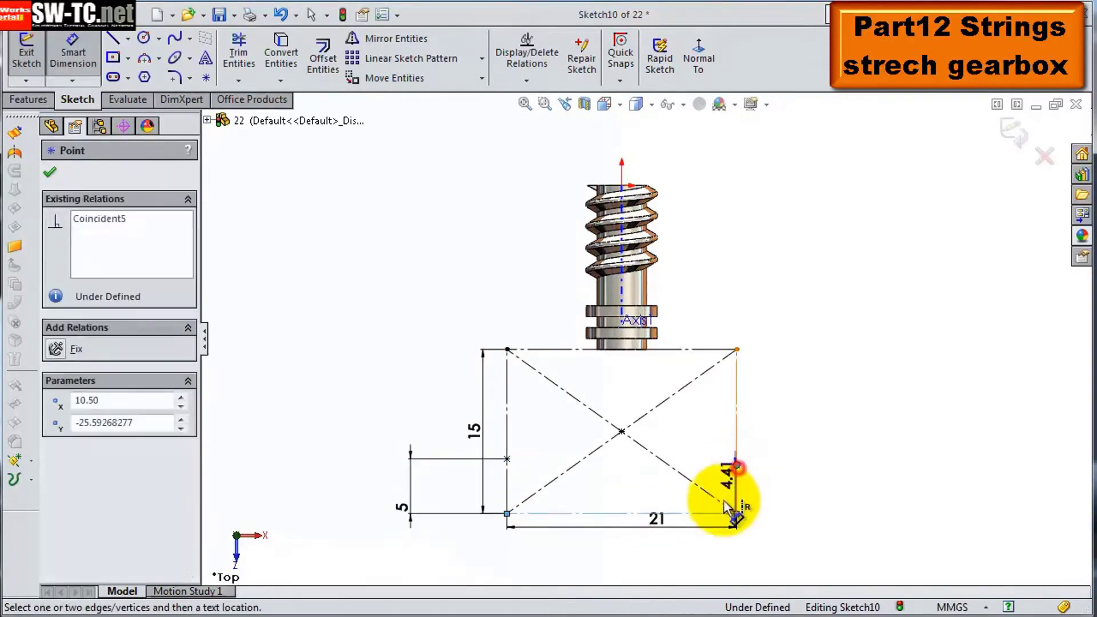
{"action": "left_click", "coordinate": [736, 466]}
{"action": "left_click", "coordinate": [823, 485]}
{"action": "scroll", "coordinate": [605, 289], "scroll_direction": "down", "scroll_amount": 6}
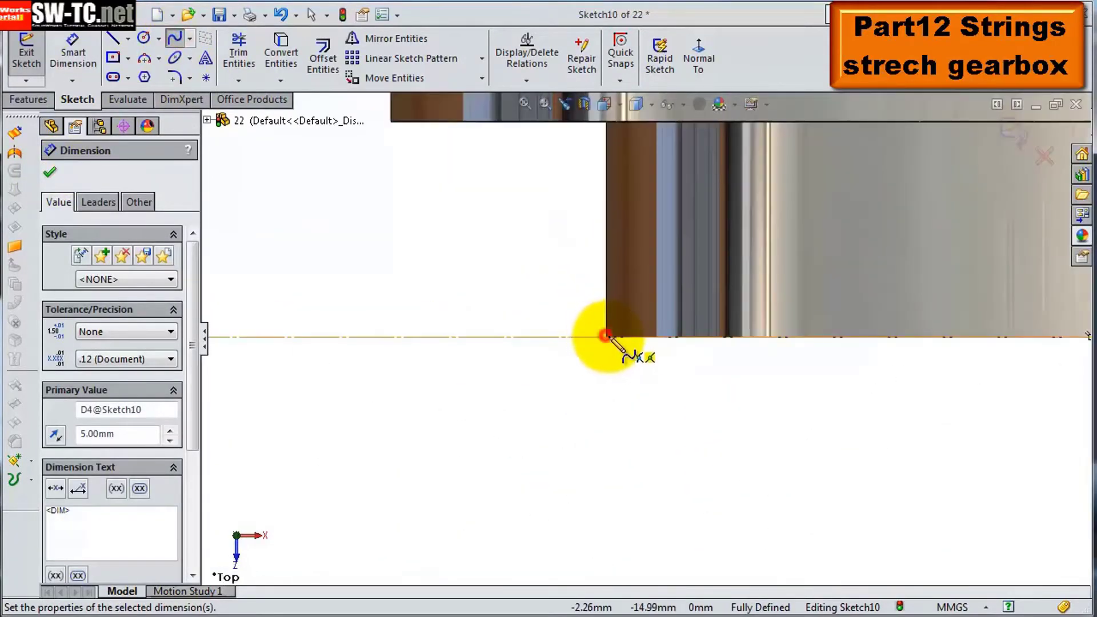
Draw a spline curve forming the grip head's curved outline
{"action": "left_click", "coordinate": [605, 336]}
{"action": "scroll", "coordinate": [606, 335], "scroll_direction": "up", "scroll_amount": 6}
{"action": "left_click", "coordinate": [503, 505]}
{"action": "double_click", "coordinate": [708, 344]}
{"action": "scroll", "coordinate": [649, 343], "scroll_direction": "down", "scroll_amount": 5}
{"action": "scroll", "coordinate": [771, 391], "scroll_direction": "up", "scroll_amount": 2}
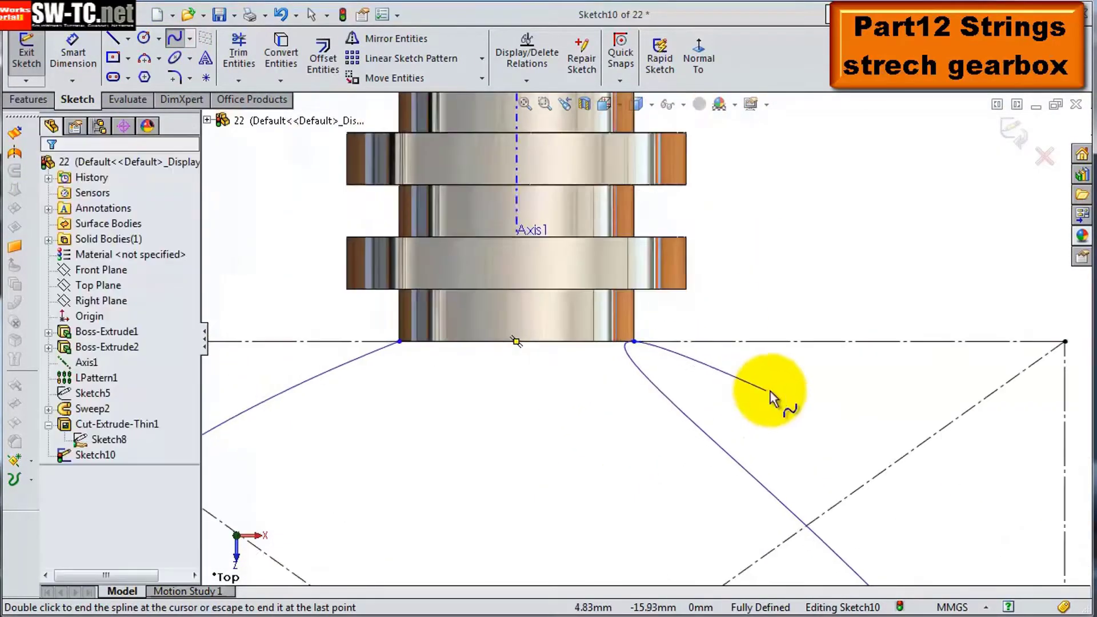
{"action": "scroll", "coordinate": [714, 391], "scroll_direction": "up", "scroll_amount": 3}
Extrude the curved grip outline into the key head
{"action": "left_click", "coordinate": [28, 99]}
{"action": "left_click", "coordinate": [35, 57]}
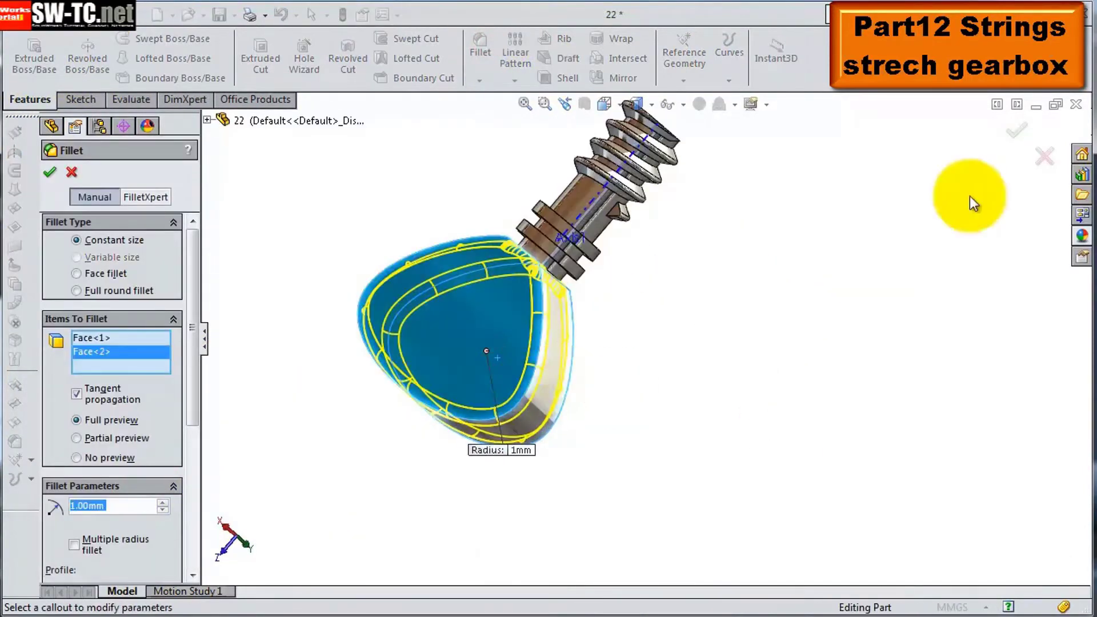
{"action": "middle_click_drag", "start_coordinate": [479, 373], "coordinate": [660, 372]}
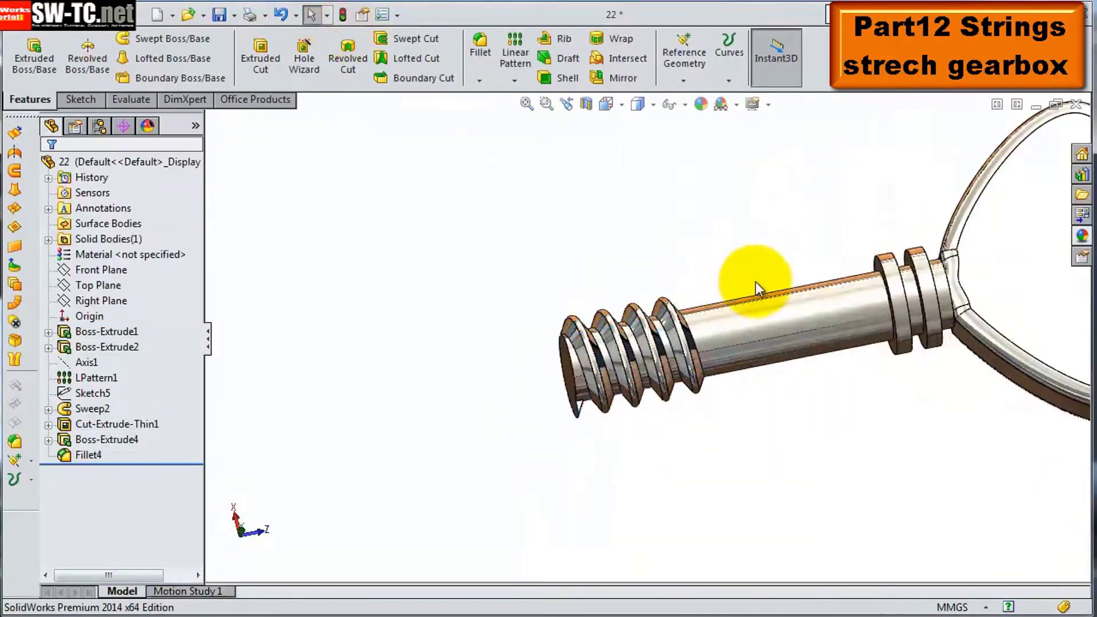
{"action": "middle_click_drag", "start_coordinate": [759, 289], "coordinate": [766, 351]}
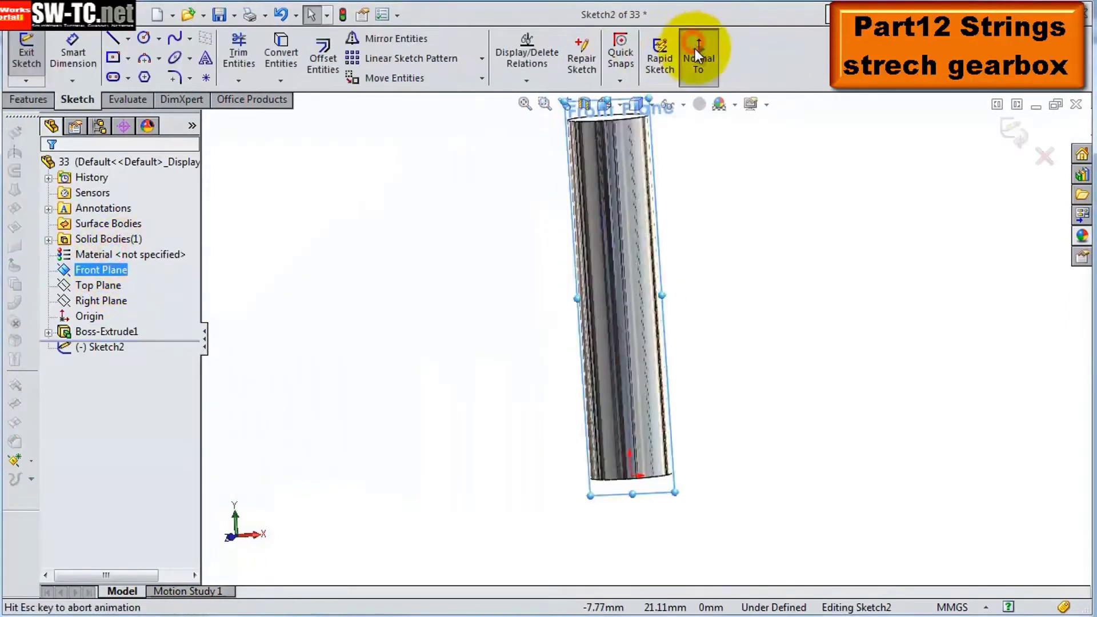
Draw the tapered tooth profile lines from the origin
{"action": "scroll", "coordinate": [721, 455], "scroll_direction": "down", "scroll_amount": 5}
{"action": "left_click", "coordinate": [531, 443]}
{"action": "left_click", "coordinate": [685, 444]}
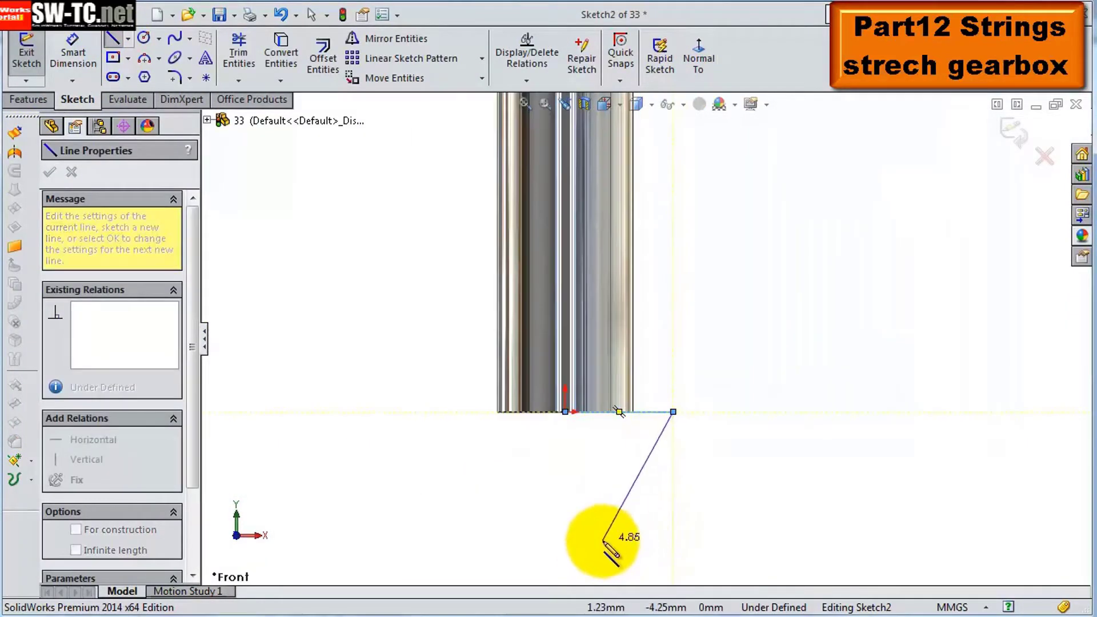
{"action": "left_click", "coordinate": [565, 411]}
{"action": "scroll", "coordinate": [625, 355], "scroll_direction": "down", "scroll_amount": 3}
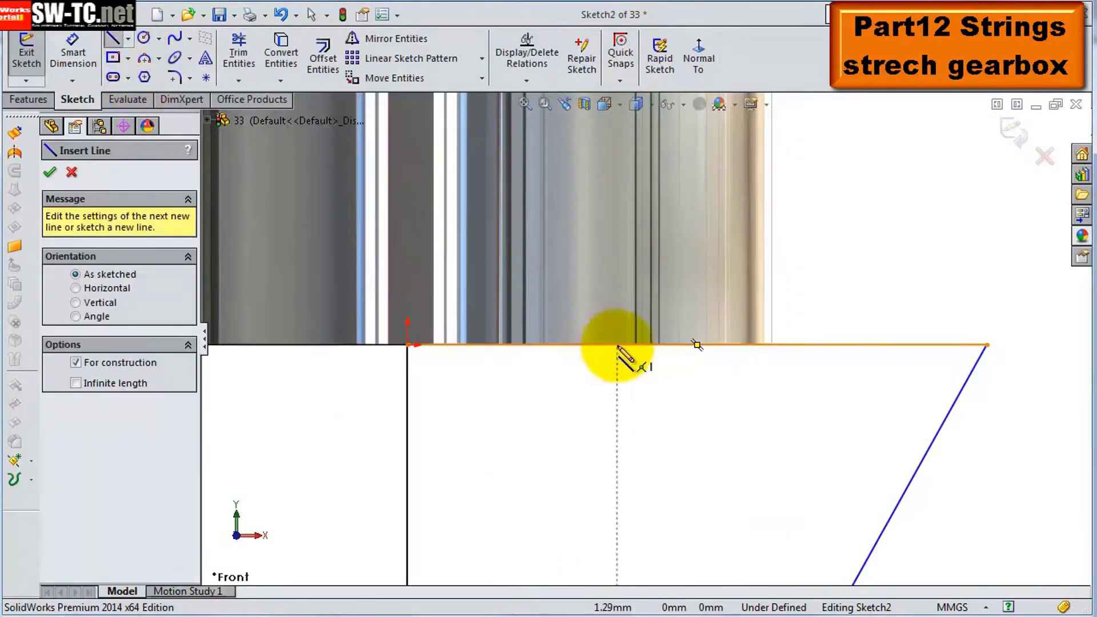
{"action": "key", "text": "Escape"}
Dimension the tooth: 2.50 top width, 1.50 bottom width, 5 length
{"action": "left_click", "coordinate": [742, 336]}
{"action": "type", "text": "2.5"}
{"action": "key", "text": "Return"}
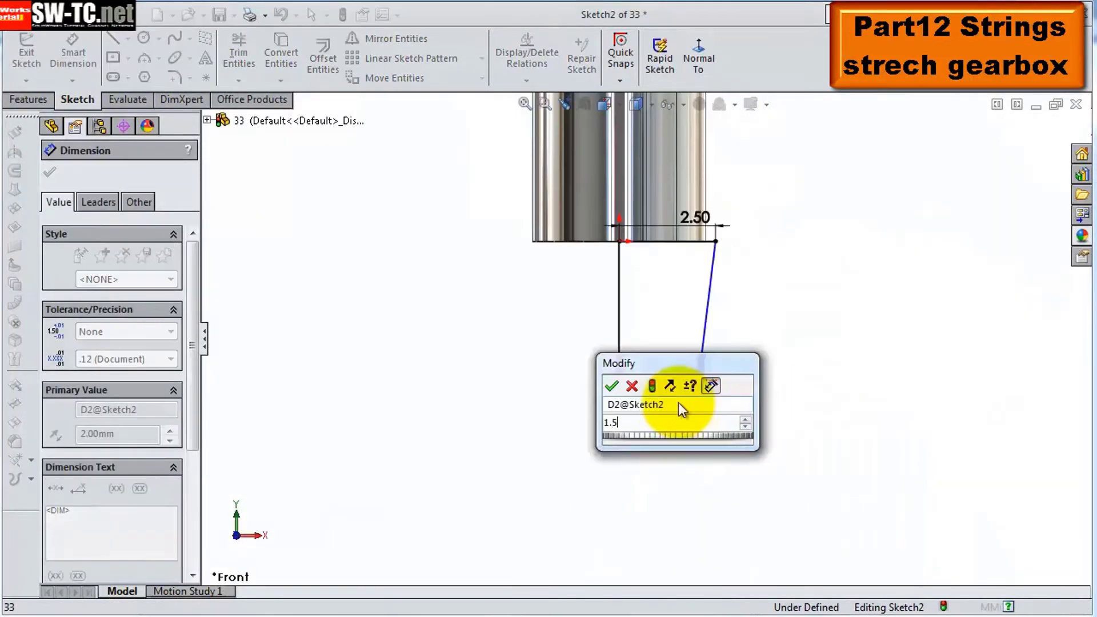
{"action": "type", "text": "1.5"}
{"action": "key", "text": "Return"}
{"action": "left_click", "coordinate": [462, 315]}
{"action": "type", "text": "5"}
{"action": "key", "text": "Return"}
Extrude the tooth, fillet its edge, and add both features to a circular pattern
{"action": "left_click", "coordinate": [30, 99]}
{"action": "left_click", "coordinate": [35, 57]}
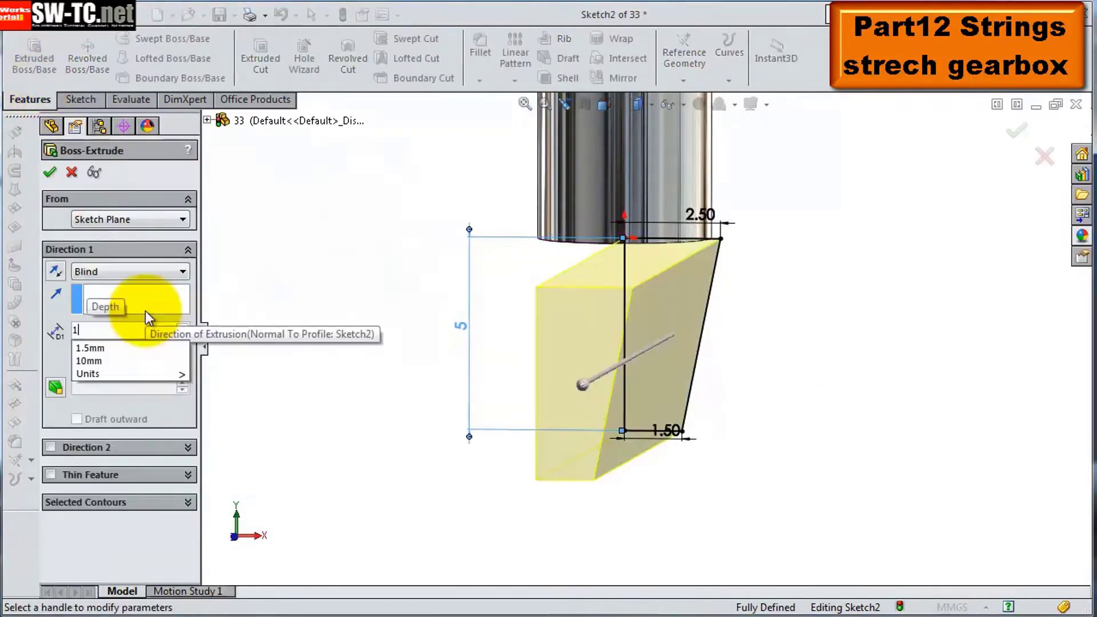
{"action": "middle_click_drag", "start_coordinate": [400, 309], "coordinate": [341, 300]}
{"action": "key", "text": "Return"}
{"action": "left_click", "coordinate": [480, 46]}
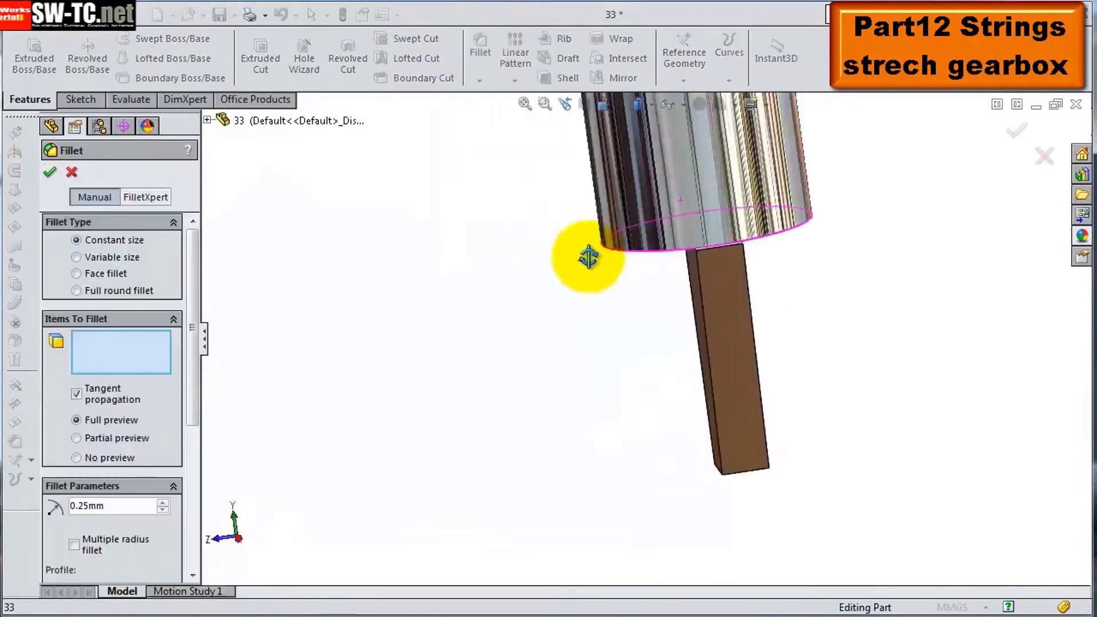
{"action": "left_click", "coordinate": [661, 367]}
{"action": "left_click", "coordinate": [1016, 130]}
{"action": "left_click", "coordinate": [515, 80]}
{"action": "left_click", "coordinate": [542, 114]}
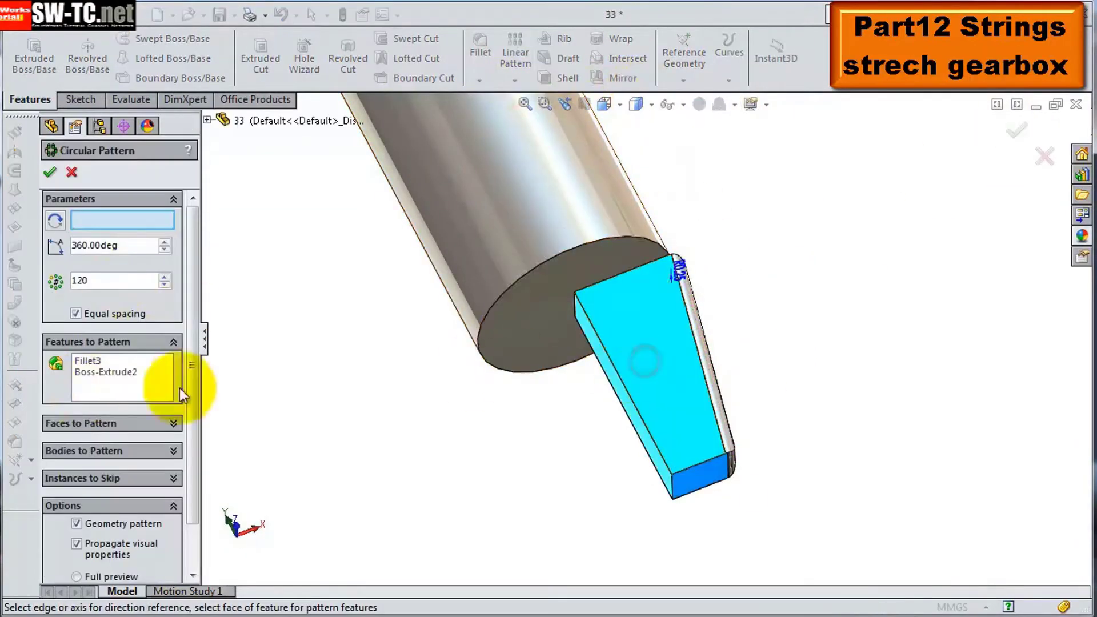
Accept the tooth pattern, then sketch a circle on the end face and extrude a short shaft
{"action": "key", "text": "Return"}
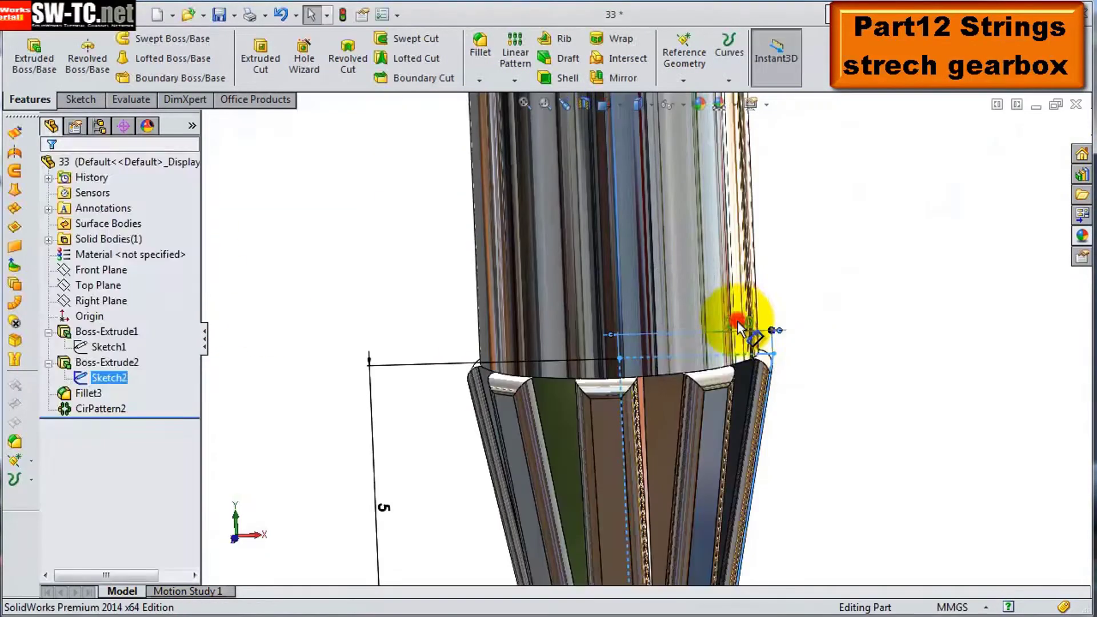
{"action": "left_click", "coordinate": [739, 323]}
{"action": "mouse_move", "coordinate": [815, 342]}
{"action": "middle_mouse_down"}
{"action": "mouse_move", "coordinate": [773, 268]}
{"action": "mouse_move", "coordinate": [649, 264]}
{"action": "middle_mouse_up"}
{"action": "left_click", "coordinate": [434, 389]}
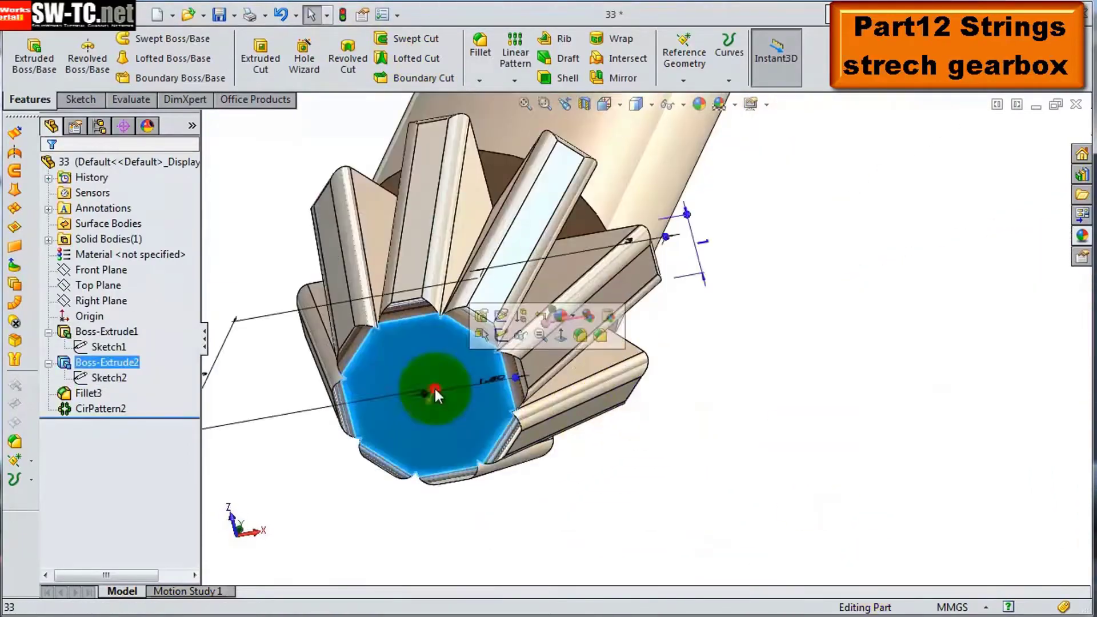
{"action": "left_click", "coordinate": [548, 318]}
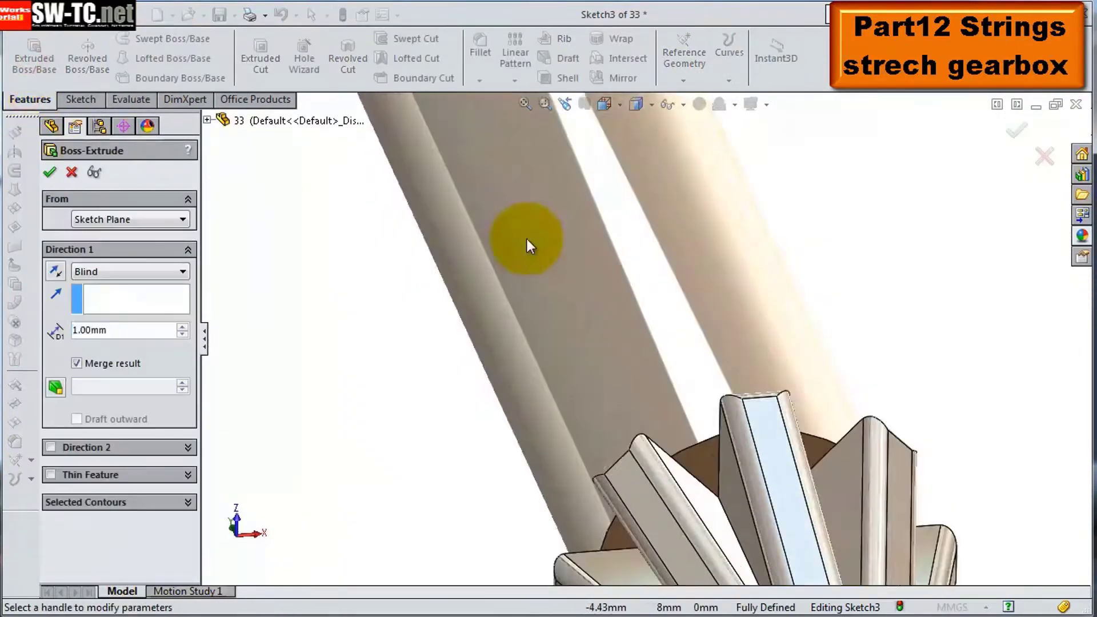
{"action": "left_click", "coordinate": [693, 465]}
{"action": "key", "text": "Return"}
Offset the shaft's top edge by 1.5 and extrude it into a wider disc
{"action": "mouse_move", "coordinate": [815, 390]}
{"action": "middle_mouse_down"}
{"action": "mouse_move", "coordinate": [707, 437]}
{"action": "mouse_move", "coordinate": [802, 235]}
{"action": "middle_mouse_up"}
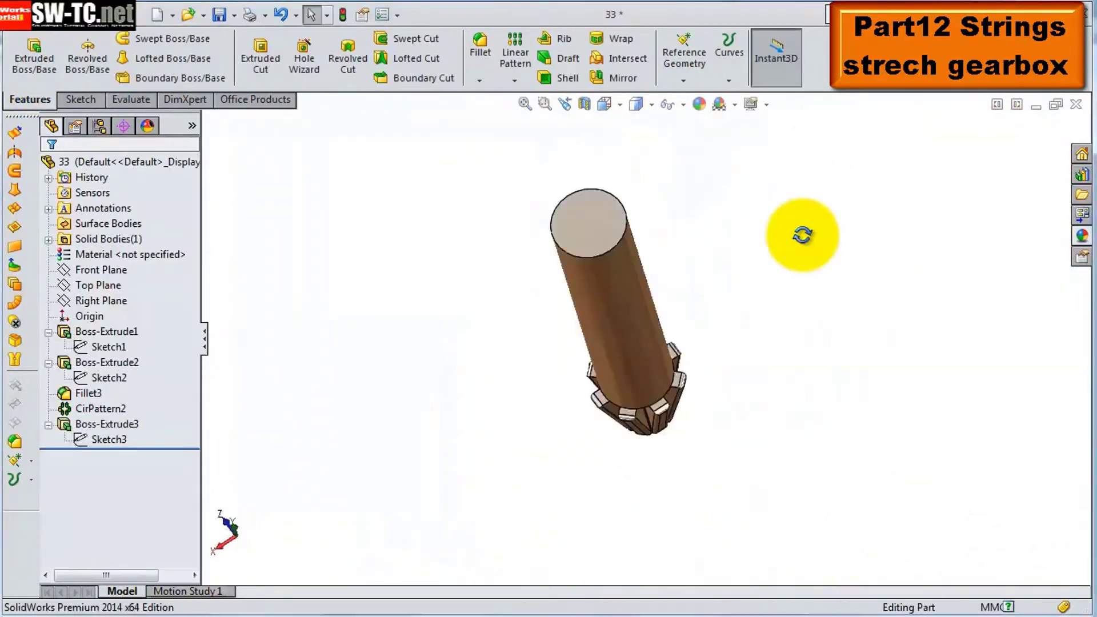
{"action": "left_click", "coordinate": [323, 57]}
{"action": "left_click", "coordinate": [49, 172]}
{"action": "left_click", "coordinate": [29, 99]}
{"action": "left_click", "coordinate": [34, 57]}
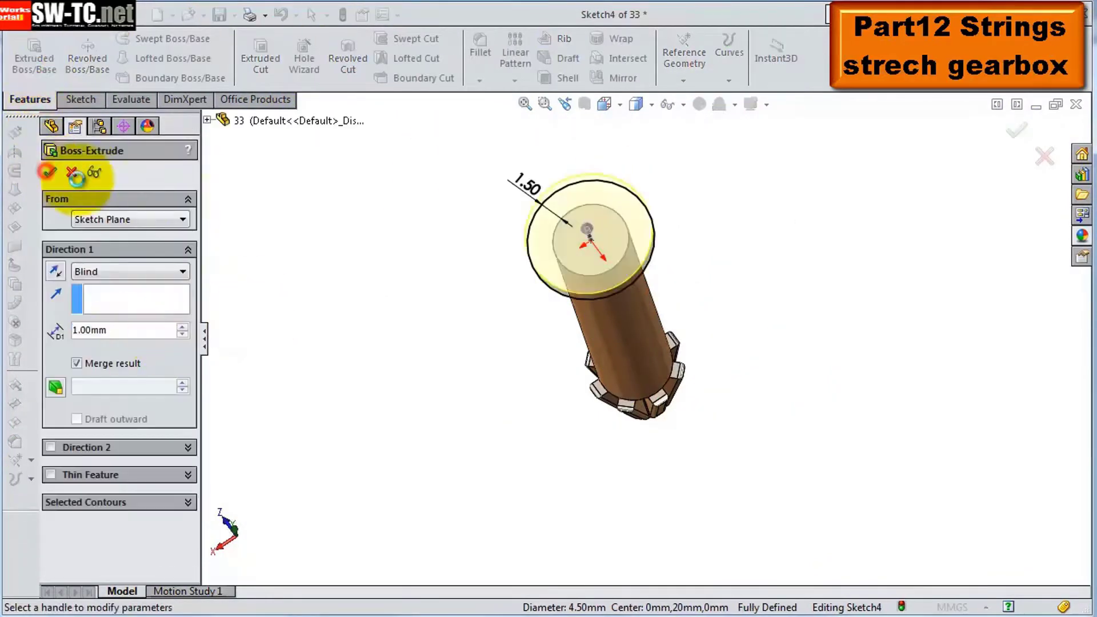
{"action": "left_click", "coordinate": [49, 172]}
Chamfer the disc's top edge by 0.75 mm
{"action": "scroll", "coordinate": [639, 189], "scroll_direction": "up", "scroll_amount": 5}
{"action": "left_click", "coordinate": [479, 80]}
{"action": "left_click", "coordinate": [497, 108]}
{"action": "type", "text": "0.75"}
{"action": "left_click", "coordinate": [495, 270]}
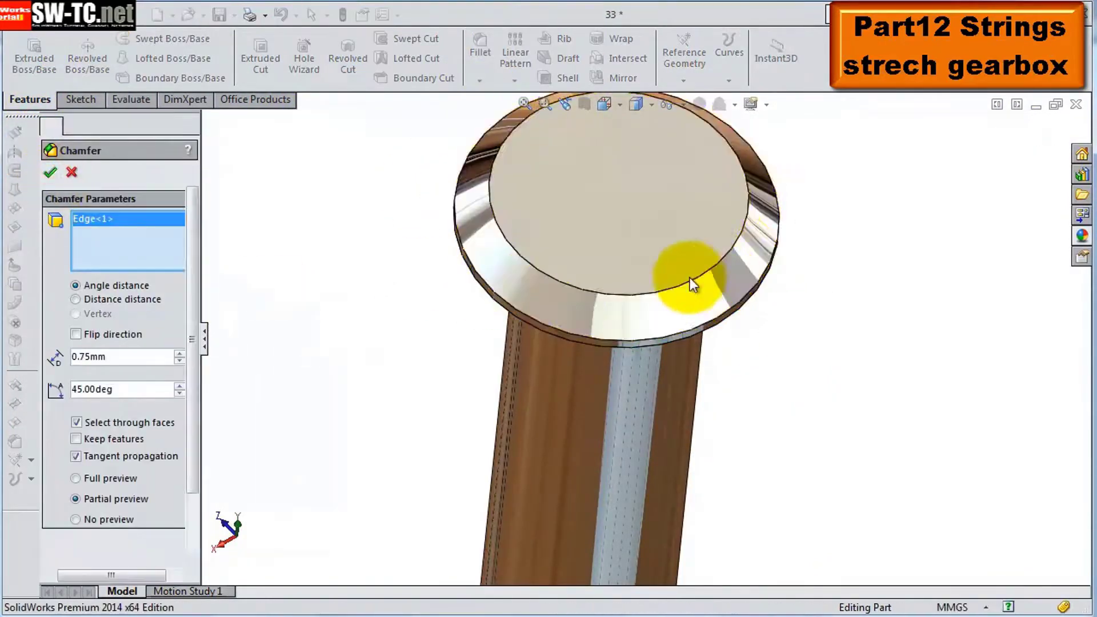
{"action": "middle_click_drag", "start_coordinate": [692, 281], "coordinate": [571, 257]}
{"action": "left_click", "coordinate": [49, 172]}
Draw the profile lines on the Right Plane and dimension them 1 and 6
{"action": "key", "text": "l"}
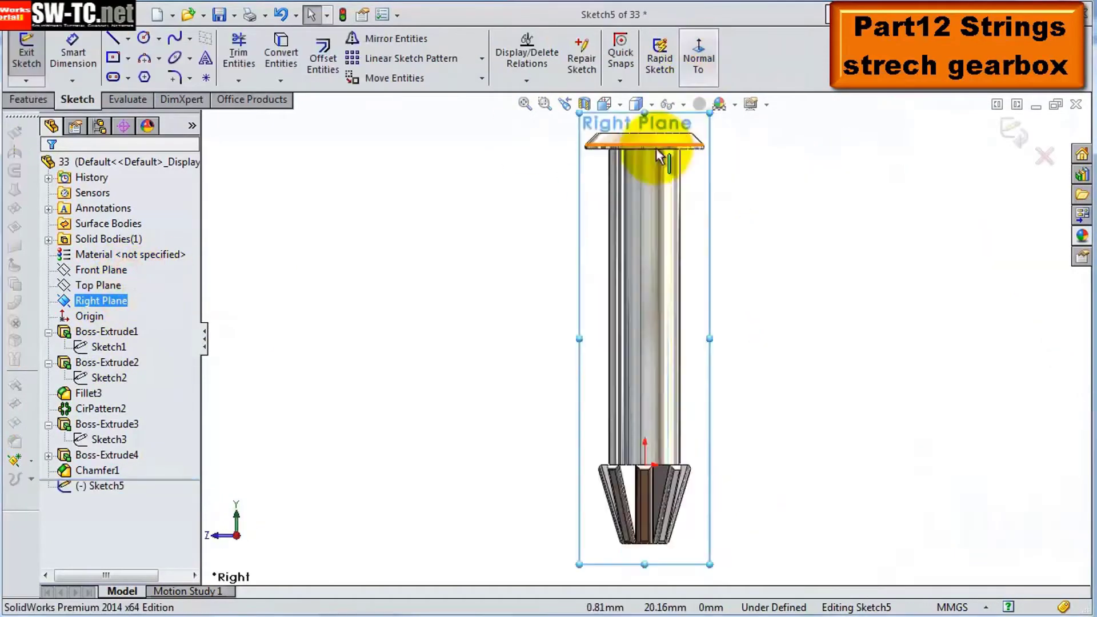
{"action": "scroll", "coordinate": [628, 451], "scroll_direction": "up", "scroll_amount": 5}
{"action": "left_click", "coordinate": [575, 452]}
{"action": "left_click", "coordinate": [575, 400]}
{"action": "left_click", "coordinate": [73, 52]}
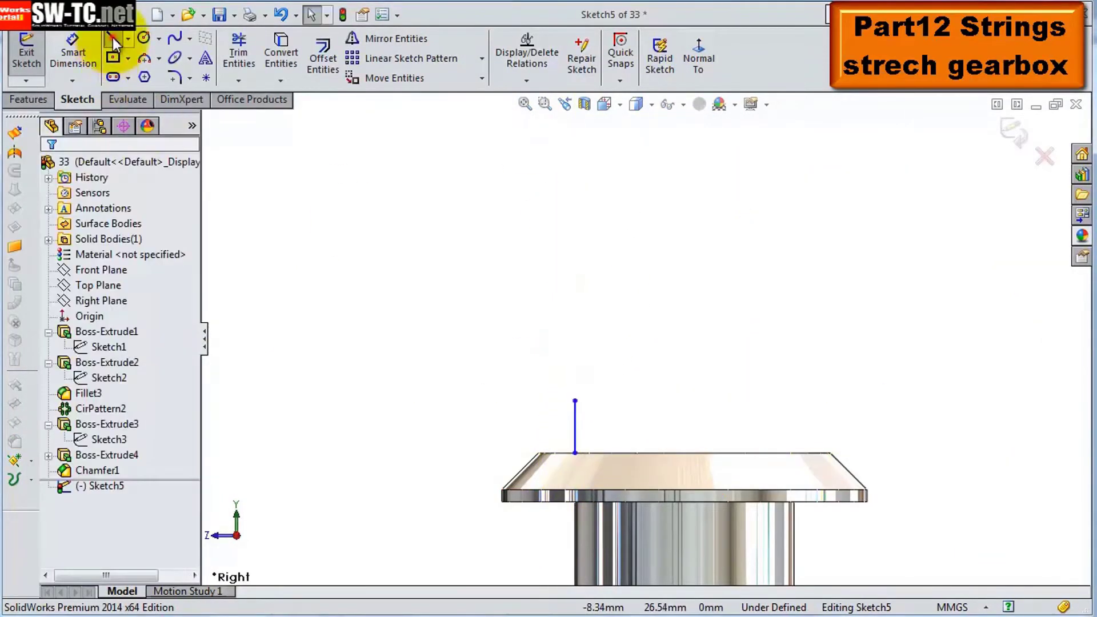
{"action": "left_click", "coordinate": [575, 188]}
{"action": "left_click", "coordinate": [549, 432]}
{"action": "type", "text": "1"}
{"action": "key", "text": "Return"}
{"action": "left_click", "coordinate": [551, 215]}
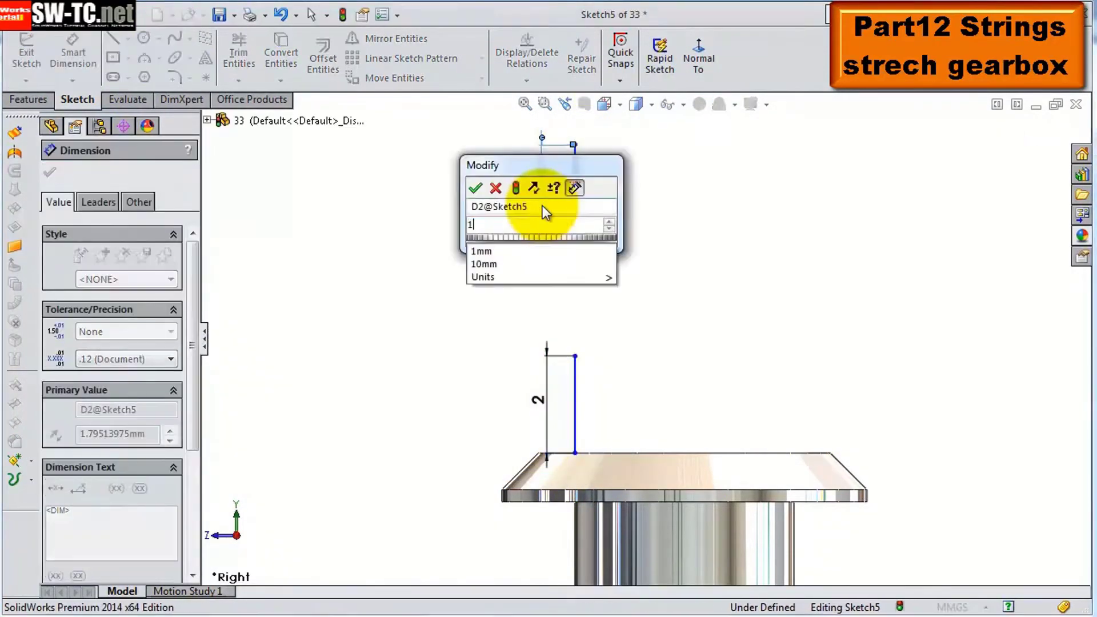
{"action": "type", "text": "6"}
{"action": "key", "text": "Return"}
Add a 3-point arc to the profile and dimension it R10
{"action": "key", "text": "Escape"}
{"action": "scroll", "coordinate": [566, 279], "scroll_direction": "down", "scroll_amount": 3}
{"action": "left_click", "coordinate": [144, 57]}
{"action": "left_click", "coordinate": [605, 179]}
{"action": "left_click", "coordinate": [606, 348]}
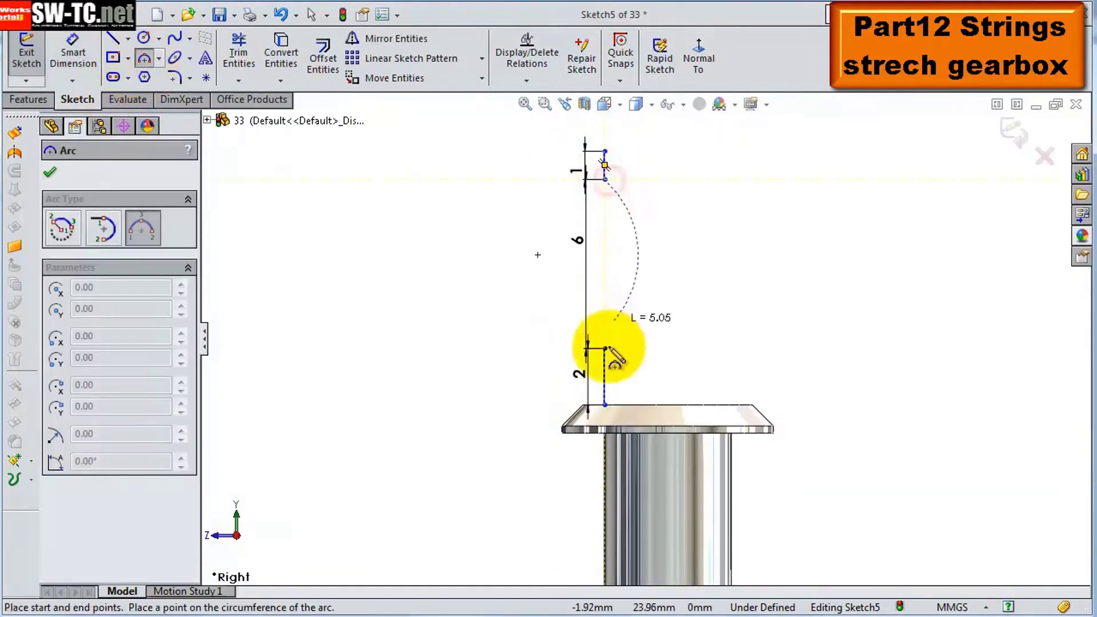
{"action": "left_click", "coordinate": [73, 52]}
{"action": "left_click", "coordinate": [619, 306]}
{"action": "left_click", "coordinate": [490, 282]}
{"action": "type", "text": "10.00mm"}
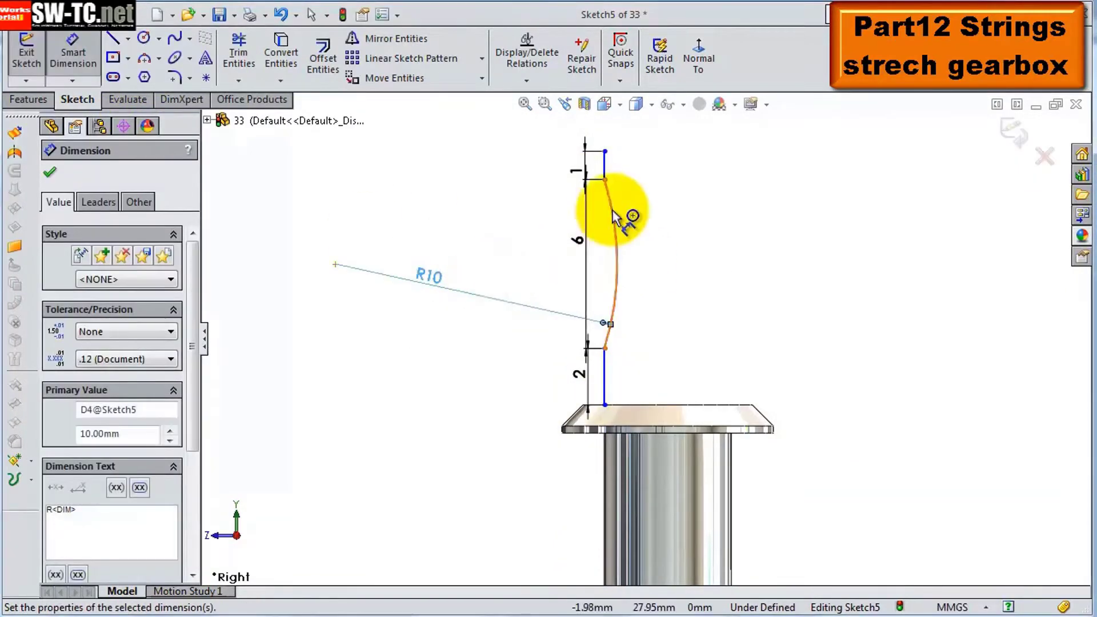
{"action": "key", "text": "Escape"}
Make the vertical profile line collinear with the cylinder's silhouette edge
{"action": "scroll", "coordinate": [580, 448], "scroll_direction": "up", "scroll_amount": 2}
{"action": "scroll", "coordinate": [568, 294], "scroll_direction": "down", "scroll_amount": 3}
{"action": "left_click", "coordinate": [615, 311]}
{"action": "left_click", "coordinate": [615, 457], "text": "ctrl"}
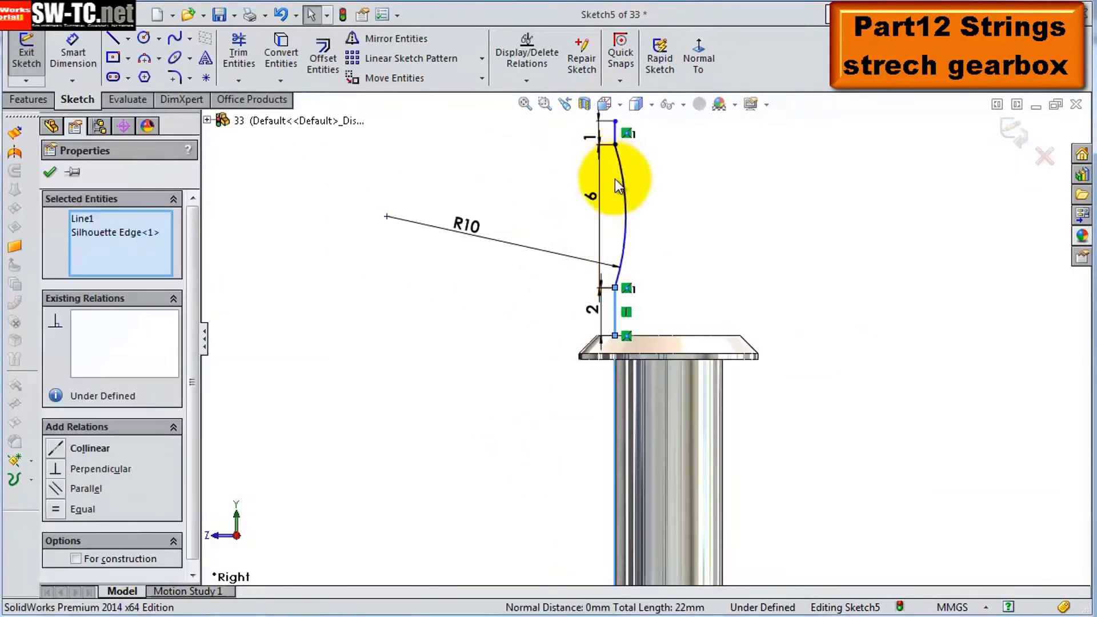
{"action": "left_click", "coordinate": [89, 448]}
{"action": "scroll", "coordinate": [622, 222], "scroll_direction": "down", "scroll_amount": 2}
Close the profile with a line and revolve it into a solid post
{"action": "key", "text": "l"}
{"action": "left_click", "coordinate": [611, 225]}
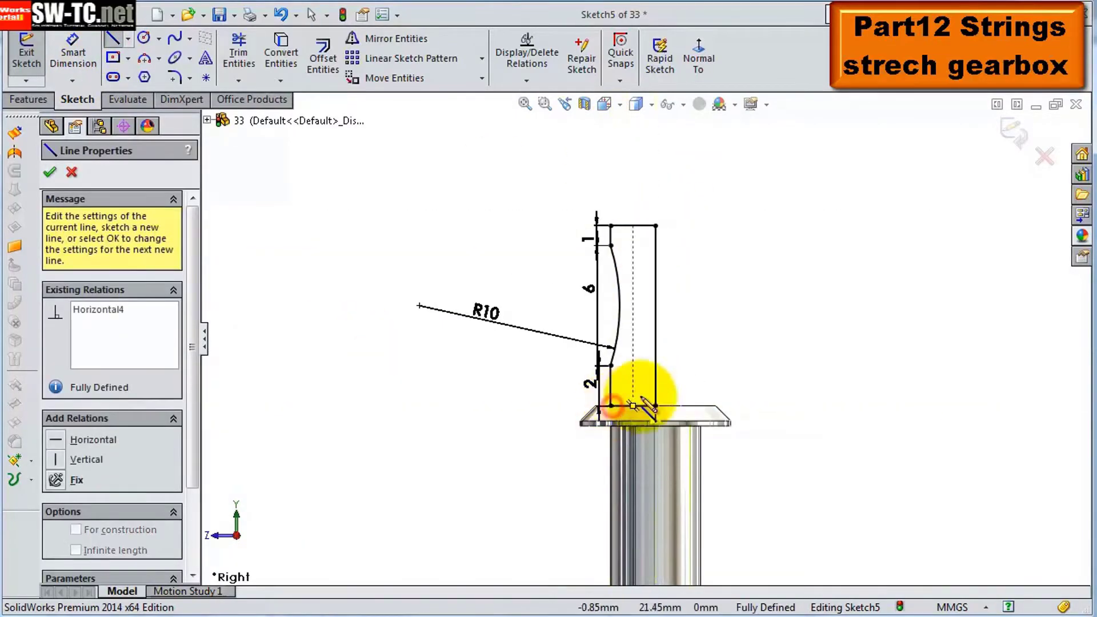
{"action": "left_click", "coordinate": [28, 99]}
{"action": "left_click", "coordinate": [86, 57]}
{"action": "key", "text": "Return"}
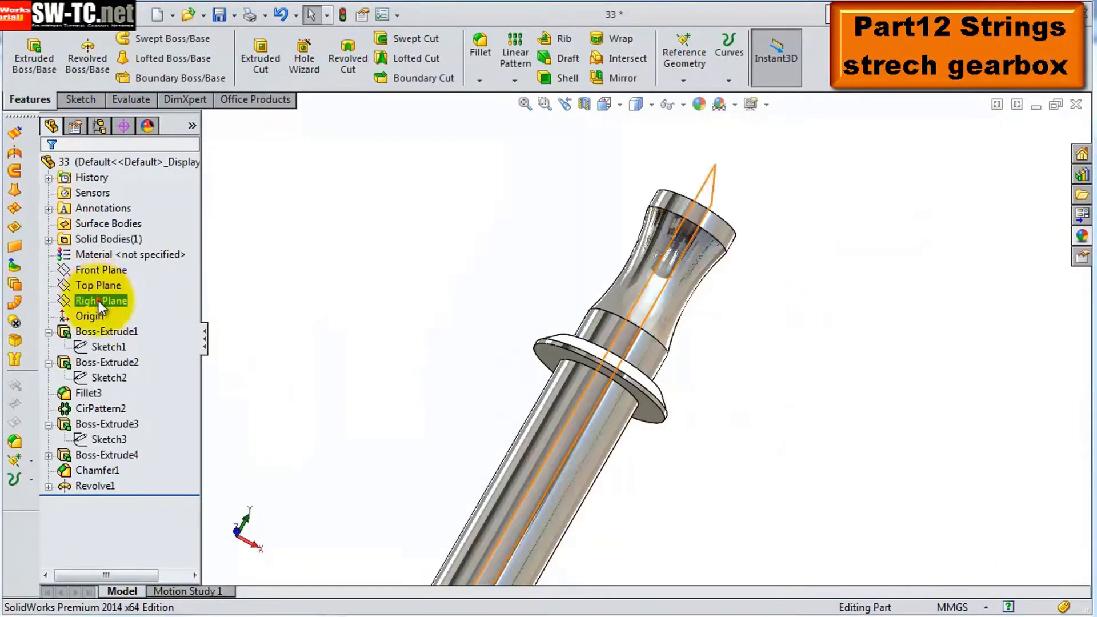
Cut a Ø2 hole through the post, 3 mm below the top and aligned with the origin
{"action": "left_click", "coordinate": [100, 301]}
{"action": "left_click", "coordinate": [657, 400]}
{"action": "left_click", "coordinate": [885, 392]}
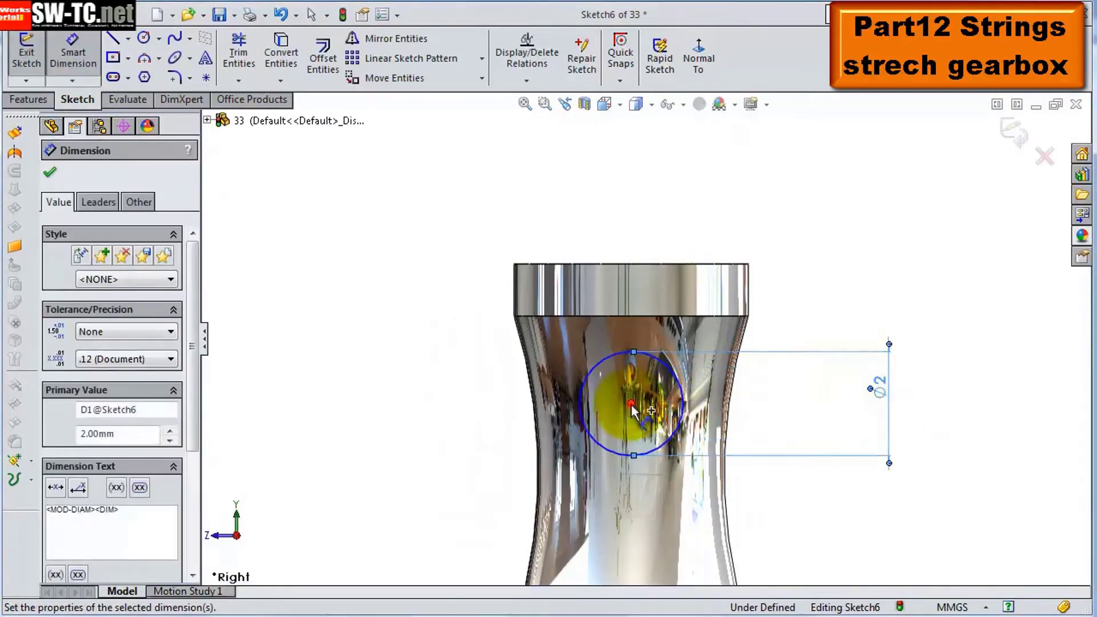
{"action": "left_click", "coordinate": [845, 265]}
{"action": "scroll", "coordinate": [645, 543], "scroll_direction": "down", "scroll_amount": 5}
{"action": "left_click", "coordinate": [641, 537], "text": "ctrl"}
{"action": "left_click", "coordinate": [714, 440]}
{"action": "left_click", "coordinate": [28, 99]}
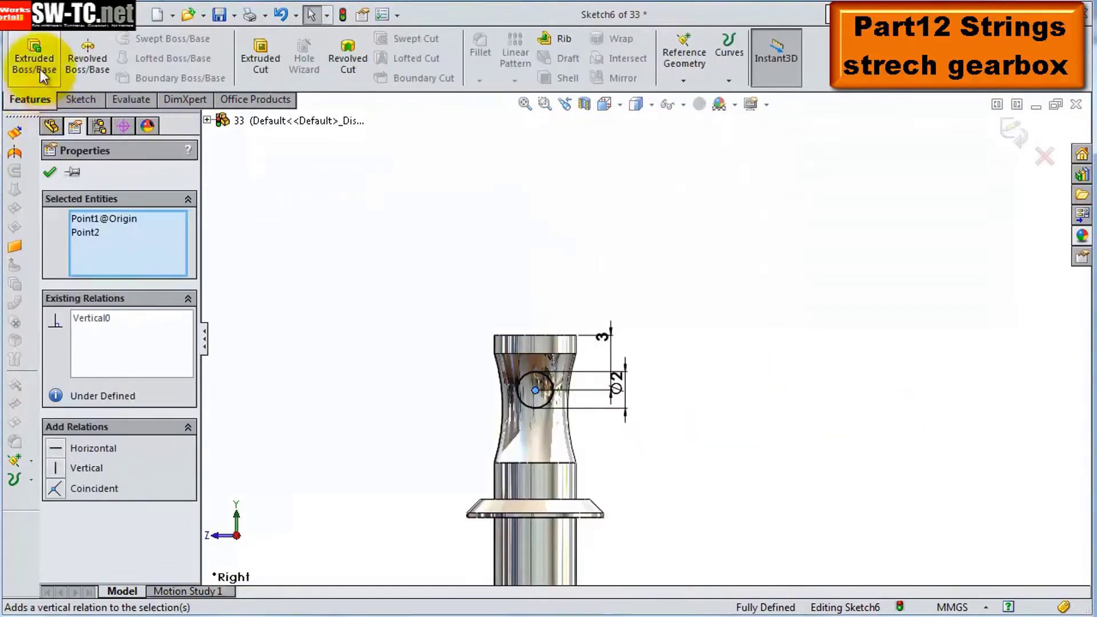
{"action": "left_click", "coordinate": [260, 57]}
{"action": "left_click", "coordinate": [1015, 131]}
Fillet the string hole's edges
{"action": "left_click", "coordinate": [481, 48]}
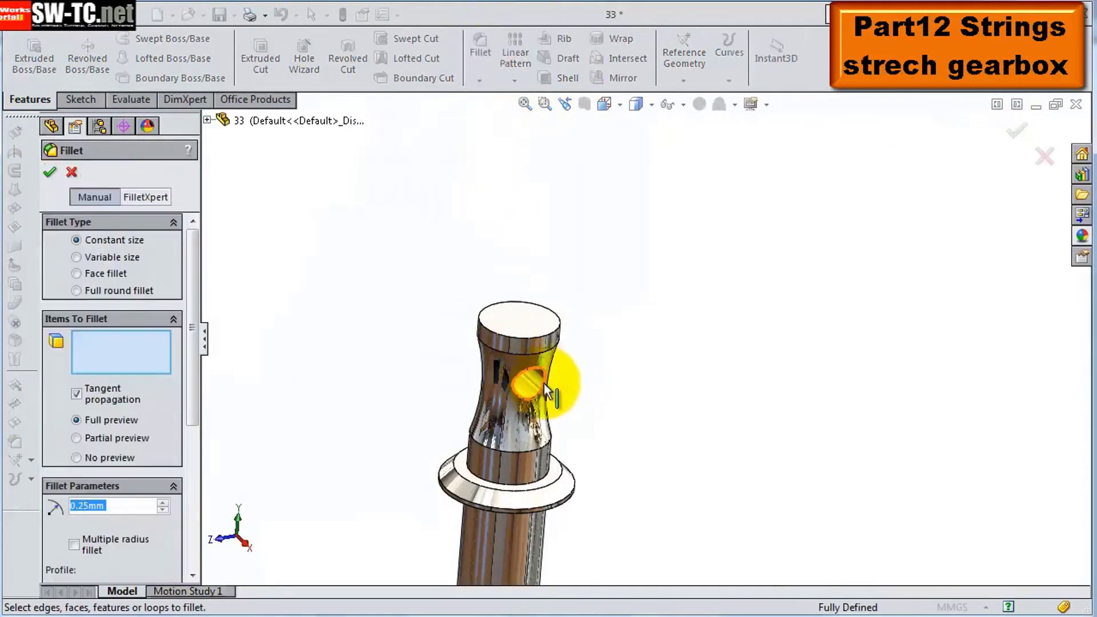
{"action": "scroll", "coordinate": [558, 372], "scroll_direction": "up", "scroll_amount": 3}
{"action": "left_click", "coordinate": [550, 357]}
{"action": "scroll", "coordinate": [685, 308], "scroll_direction": "up", "scroll_amount": 3}
{"action": "key", "text": "Return"}
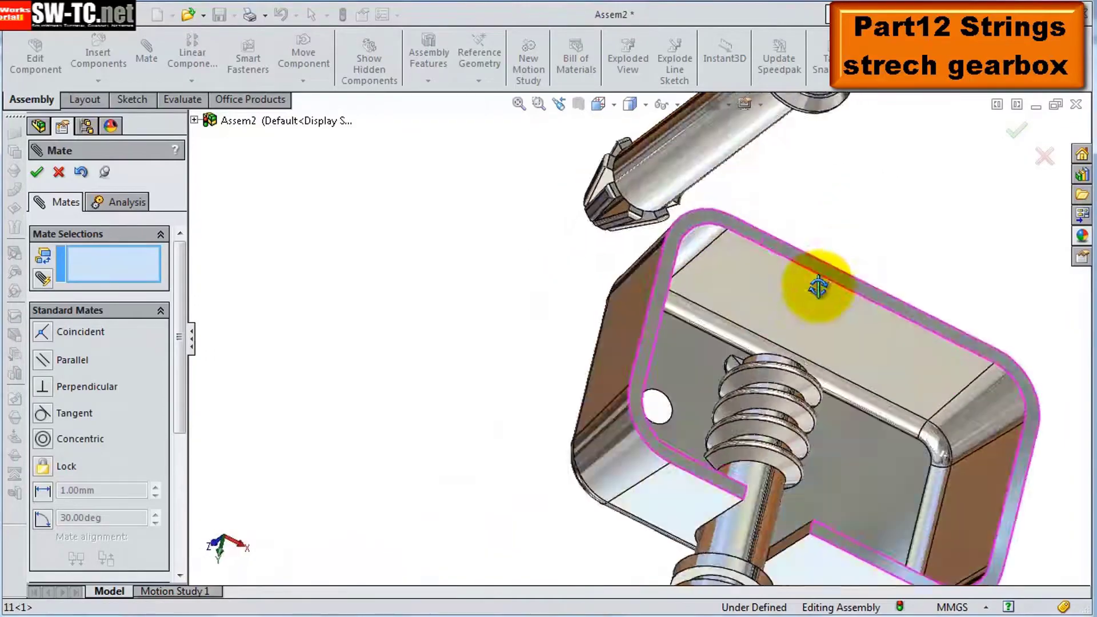
Mate the peg's faces to seat it in the gearbox housing
{"action": "left_click", "coordinate": [701, 563]}
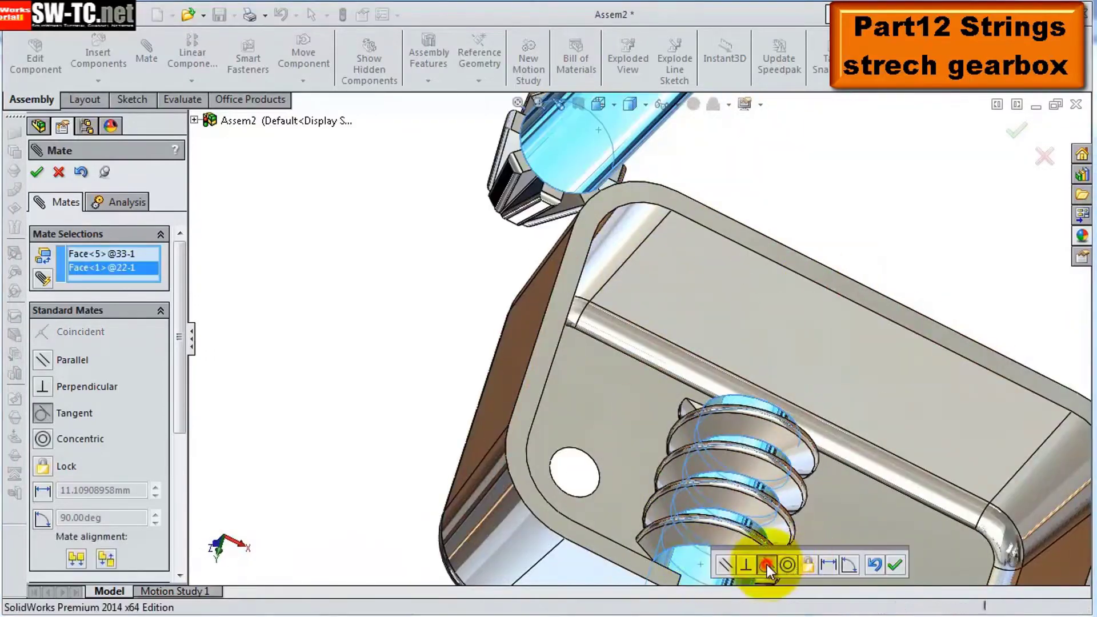
{"action": "left_click", "coordinate": [766, 565]}
{"action": "middle_click_drag", "start_coordinate": [833, 384], "coordinate": [664, 278]}
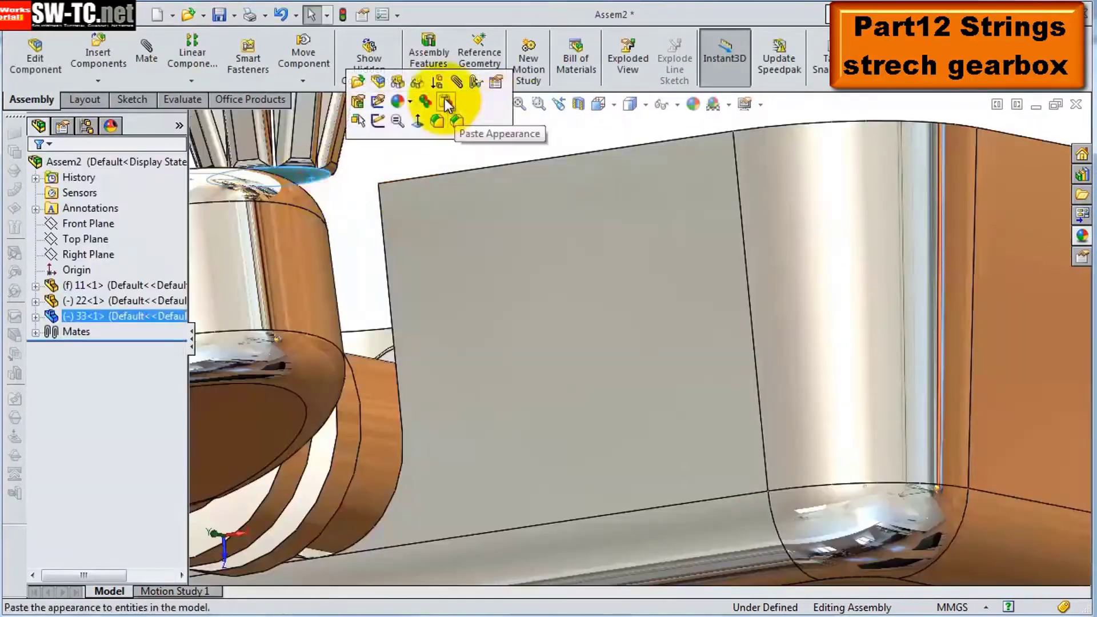
{"action": "left_click", "coordinate": [741, 211]}
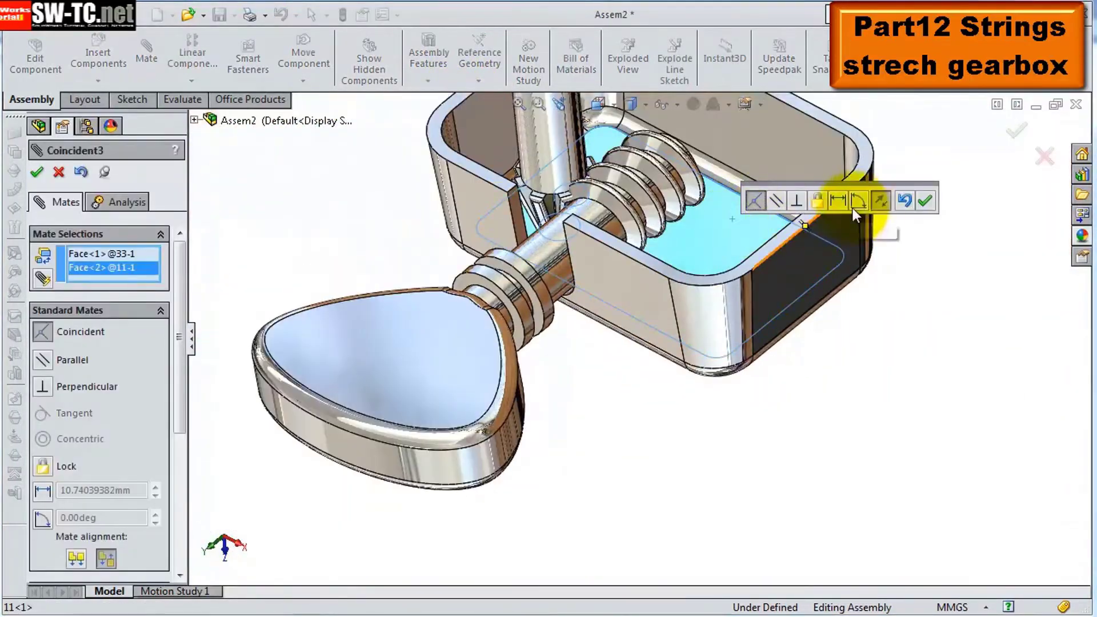
{"action": "left_click", "coordinate": [837, 200]}
{"action": "left_click", "coordinate": [924, 197]}
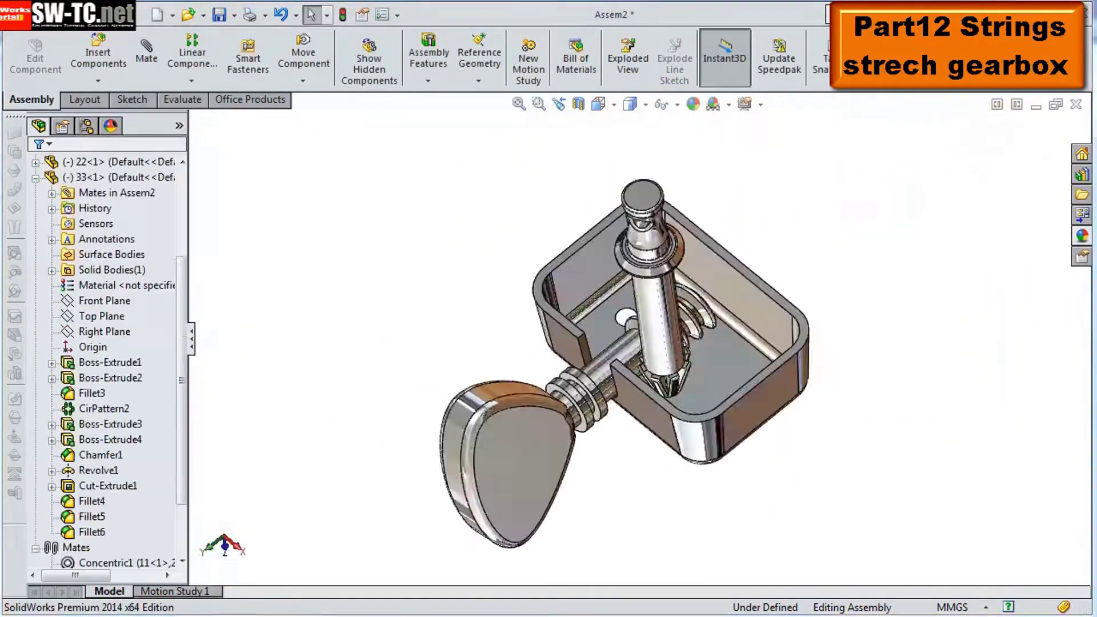
Add a 1 mm distance mate between the housing face and the worm edge
{"action": "left_click", "coordinate": [593, 228]}
{"action": "left_click", "coordinate": [705, 206]}
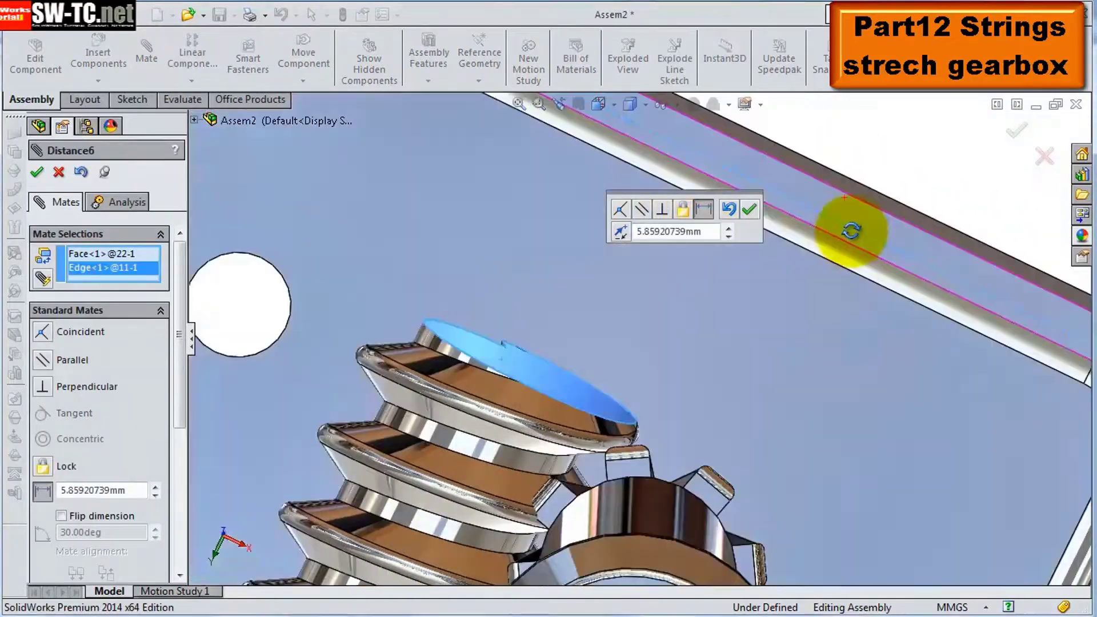
{"action": "left_click_drag", "start_coordinate": [700, 232], "coordinate": [646, 234]}
{"action": "type", "text": "1"}
{"action": "key", "text": "Return"}
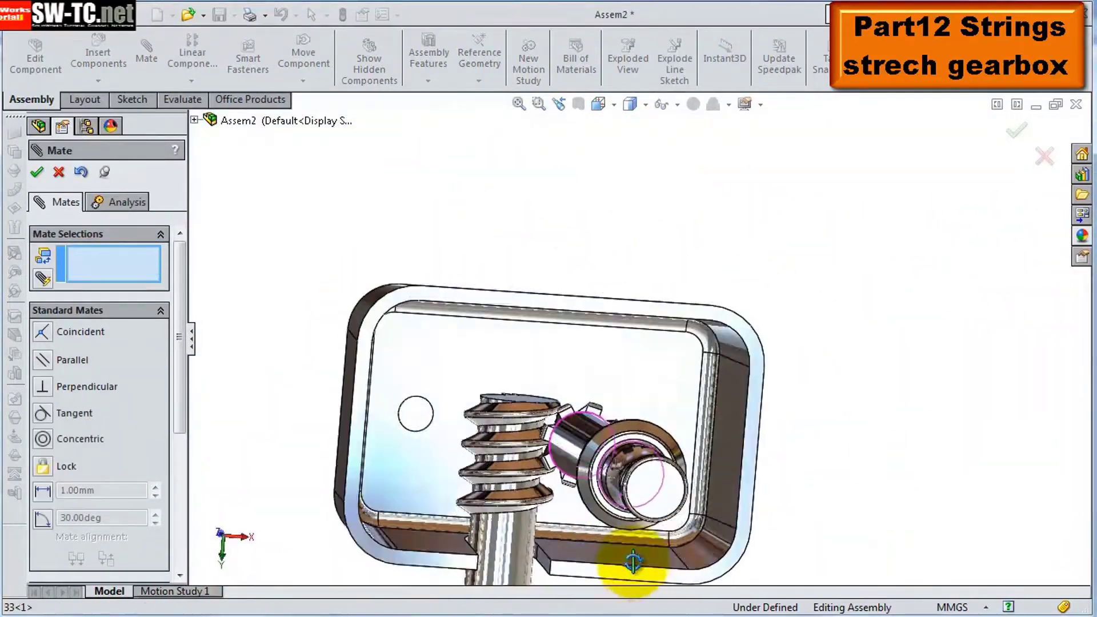
Close the Mate command, review the whole shaft, and open the Motion Study
{"action": "left_click", "coordinate": [59, 173]}
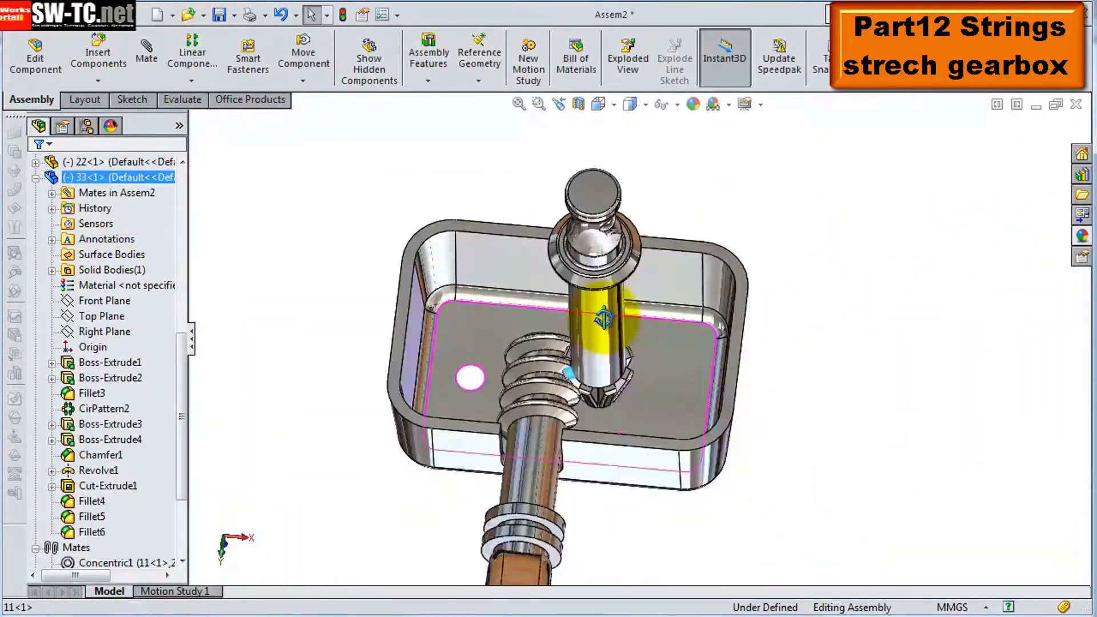
{"action": "left_click_drag", "start_coordinate": [180, 327], "coordinate": [163, 277]}
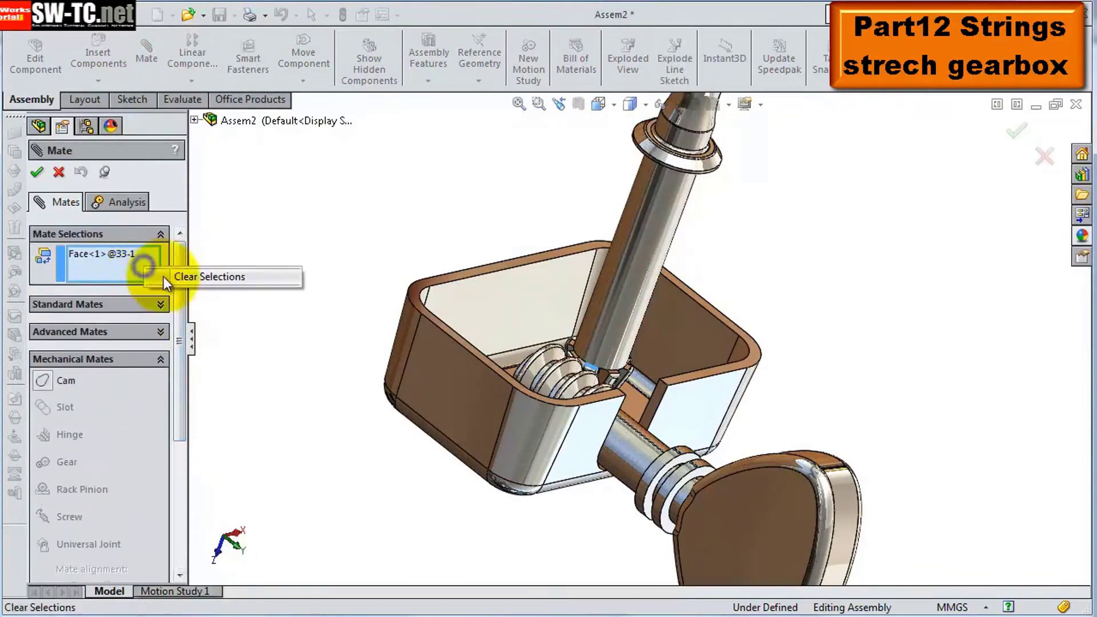
{"action": "middle_click_drag", "start_coordinate": [767, 508], "coordinate": [813, 509]}
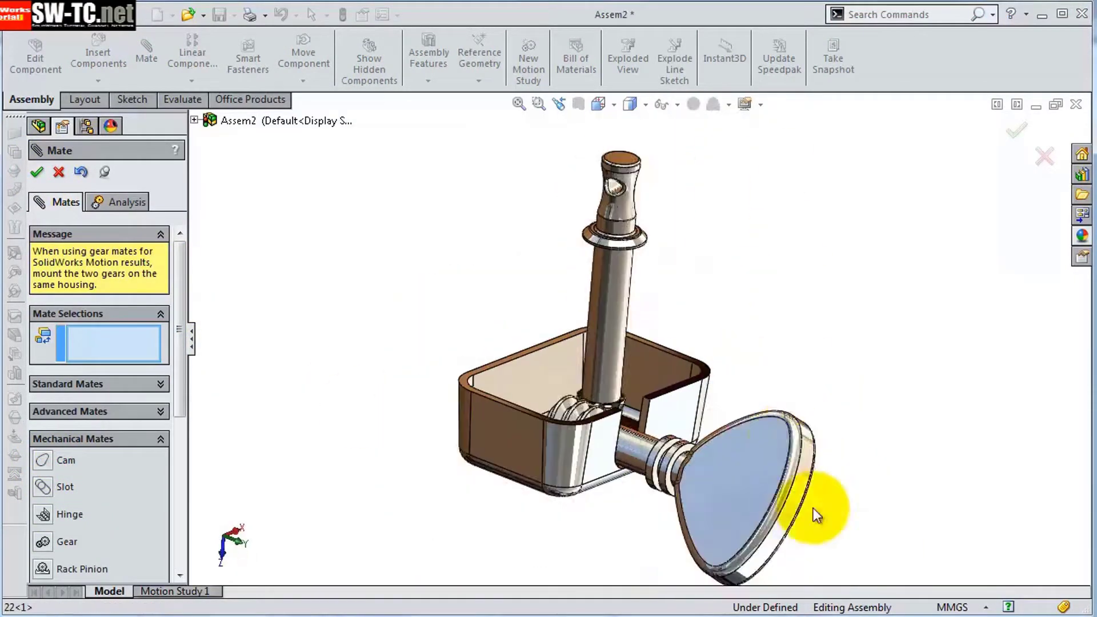
{"action": "scroll", "coordinate": [776, 523], "scroll_direction": "down", "scroll_amount": 3}
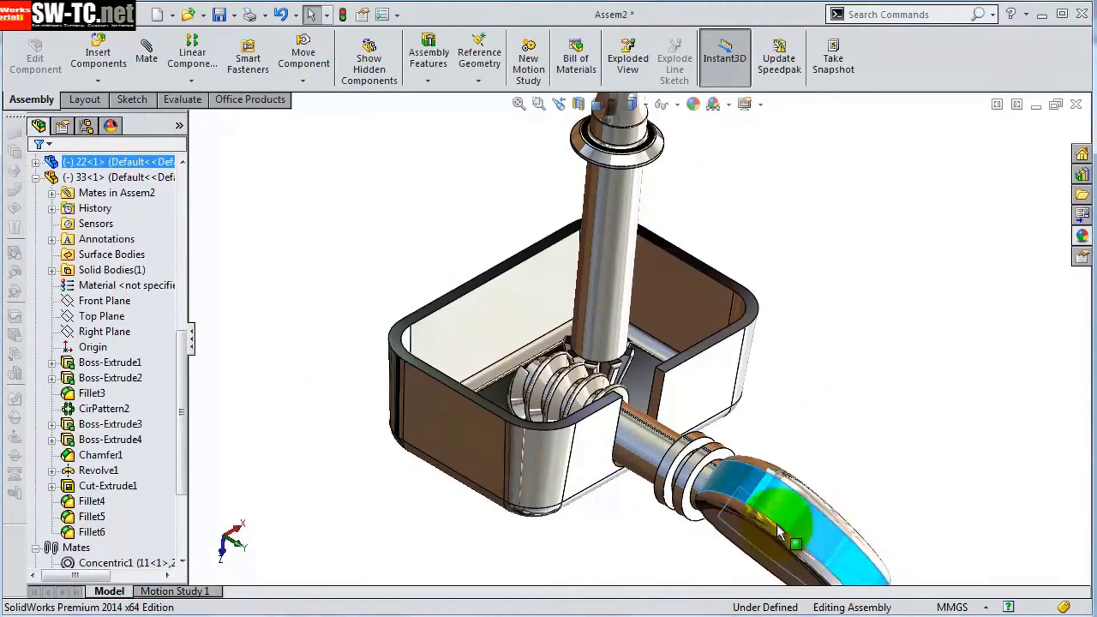
{"action": "left_click", "coordinate": [174, 590]}
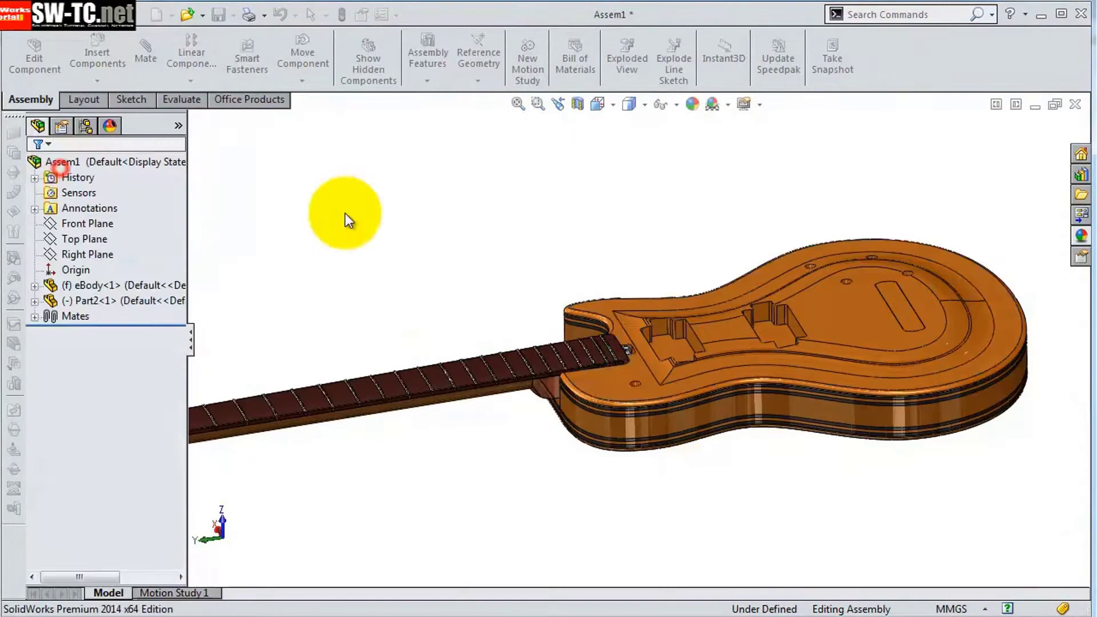
Insert the tuner assembly from the open documents and place it near the headstock
{"action": "mouse_move", "coordinate": [345, 215]}
{"action": "middle_mouse_down"}
{"action": "mouse_move", "coordinate": [392, 421]}
{"action": "mouse_move", "coordinate": [337, 377]}
{"action": "middle_mouse_up"}
{"action": "left_click", "coordinate": [97, 45]}
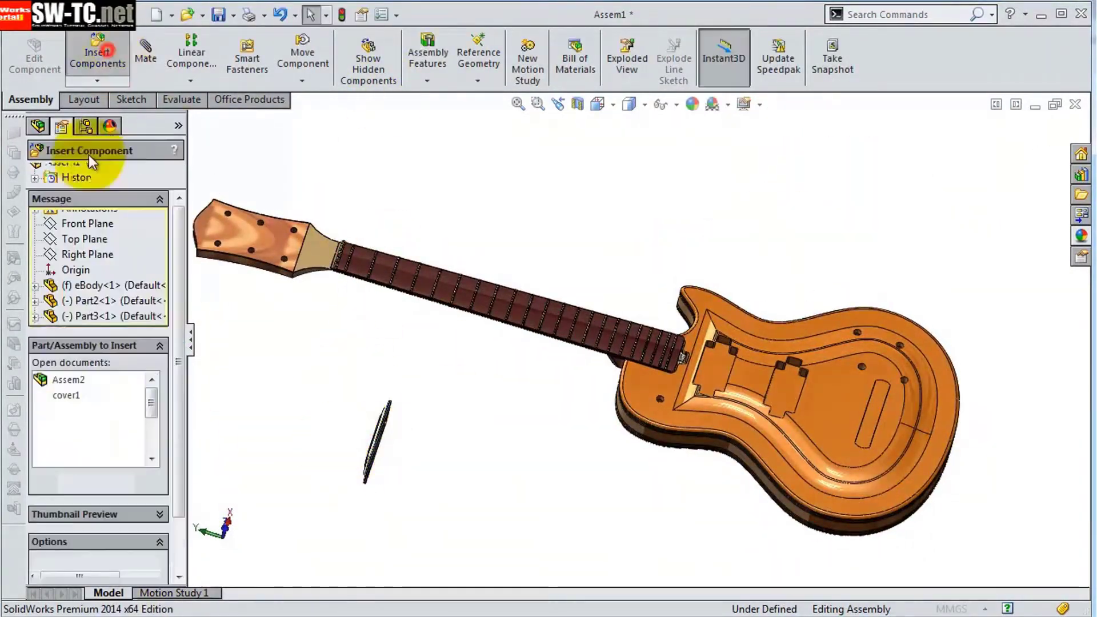
{"action": "left_click_drag", "start_coordinate": [151, 412], "coordinate": [151, 420]}
{"action": "left_click", "coordinate": [64, 457]}
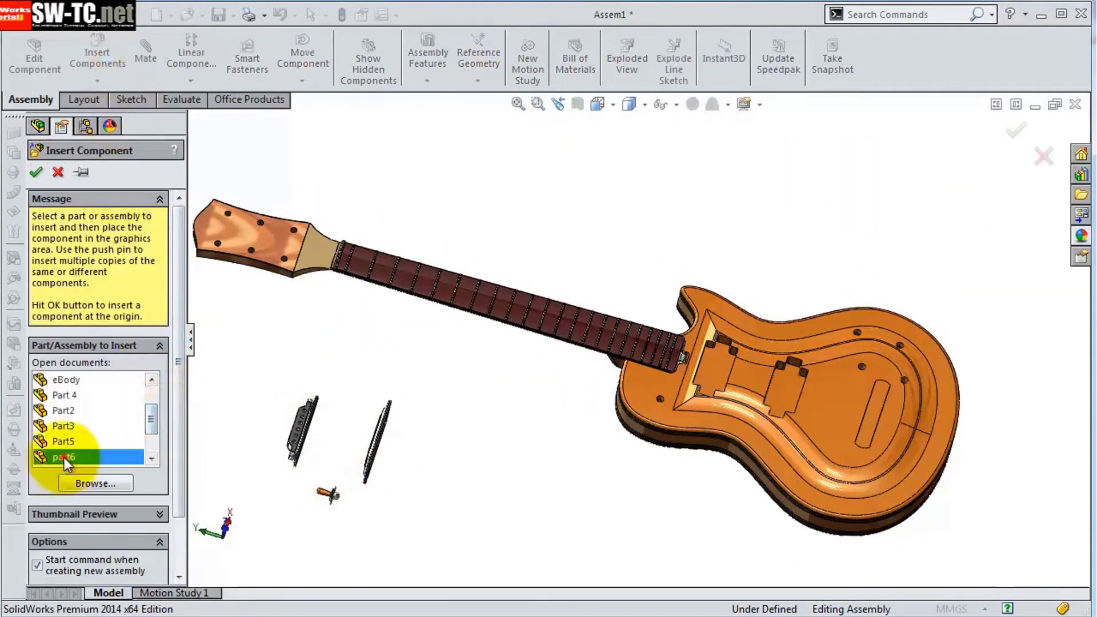
{"action": "left_click", "coordinate": [246, 351]}
Select a tuner face and the matching headstock hole face for a mate
{"action": "scroll", "coordinate": [447, 393], "scroll_direction": "down", "scroll_amount": 5}
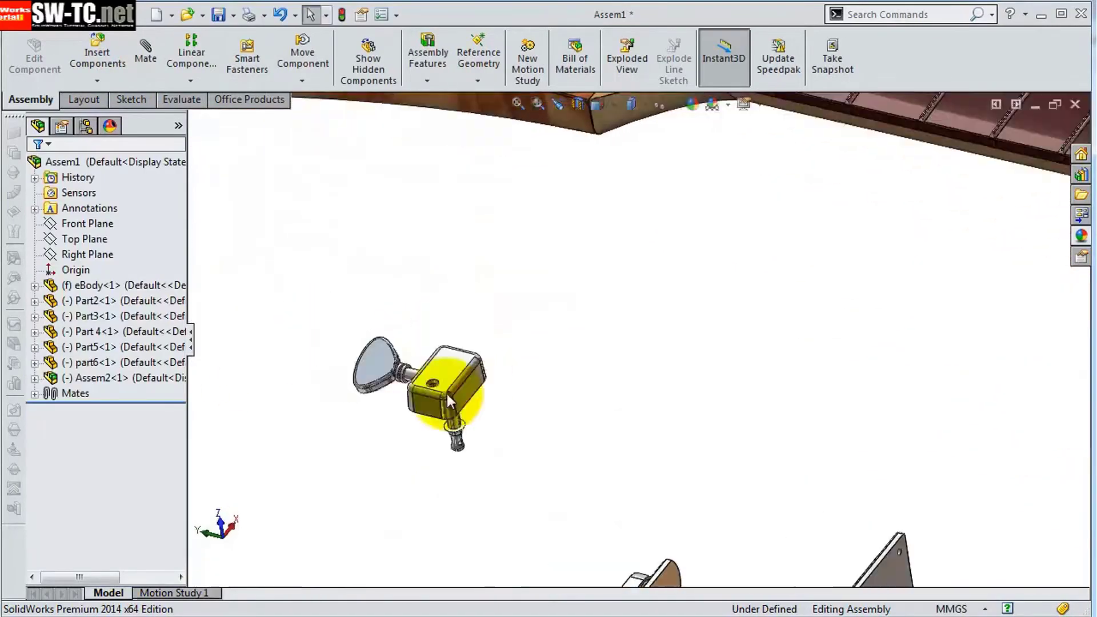
{"action": "left_click", "coordinate": [624, 245]}
{"action": "left_click", "coordinate": [717, 280]}
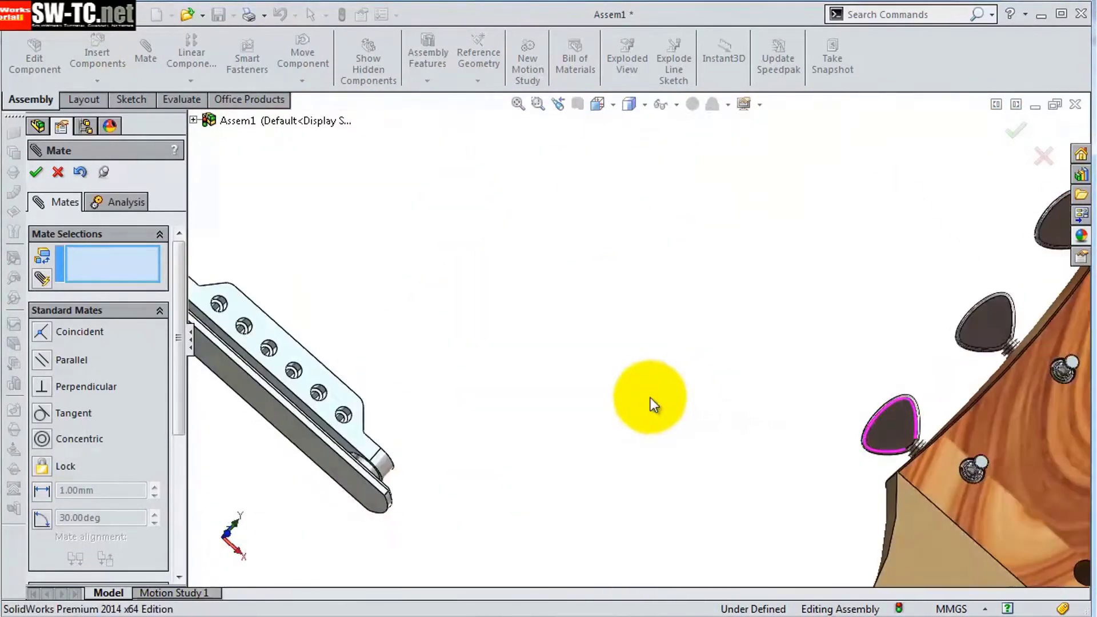
Mate the third tuner's Top Plane parallel to align it along the headstock
{"action": "left_click", "coordinate": [193, 120]}
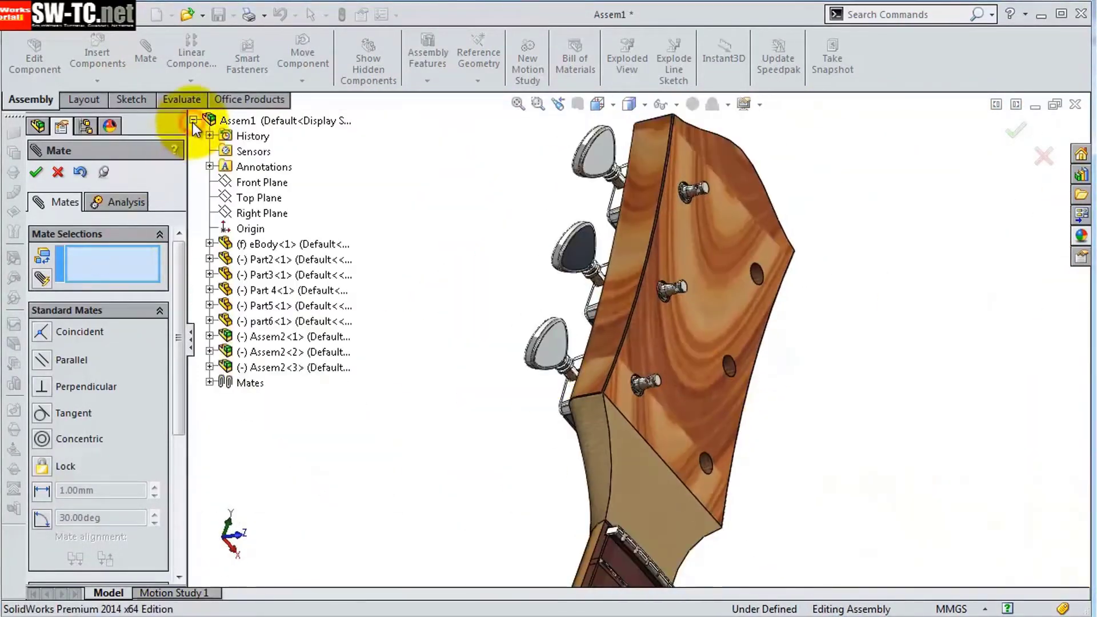
{"action": "left_click", "coordinate": [224, 367]}
{"action": "left_click", "coordinate": [290, 459]}
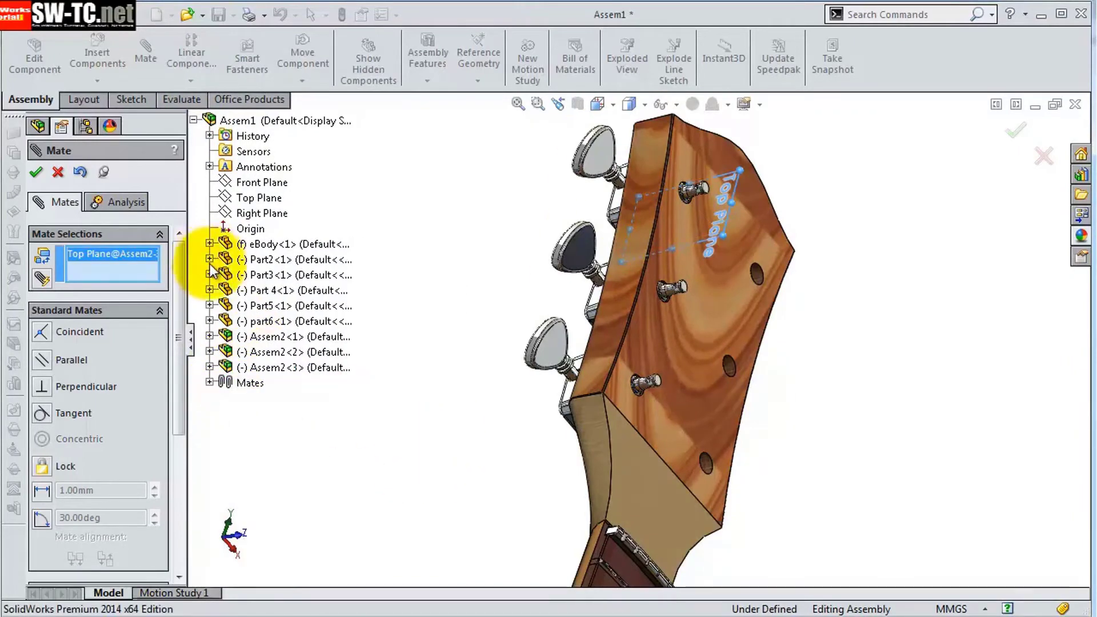
{"action": "left_click", "coordinate": [242, 253]}
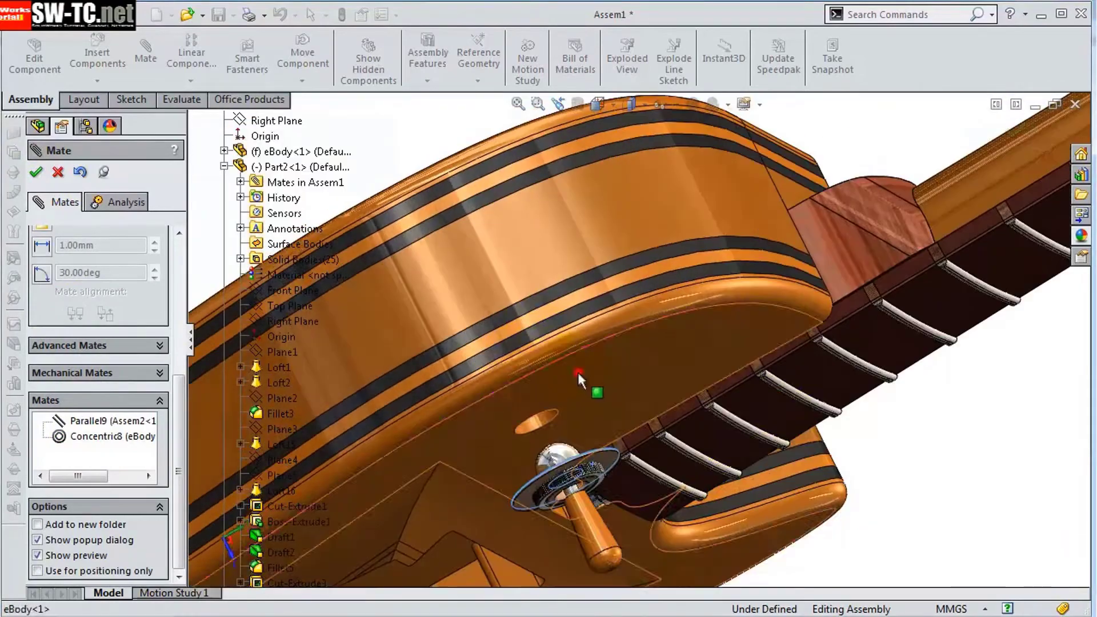
Mate the bridge face onto the body cavity face
{"action": "scroll", "coordinate": [714, 266], "scroll_direction": "up", "scroll_amount": 5}
{"action": "scroll", "coordinate": [693, 274], "scroll_direction": "down", "scroll_amount": 3}
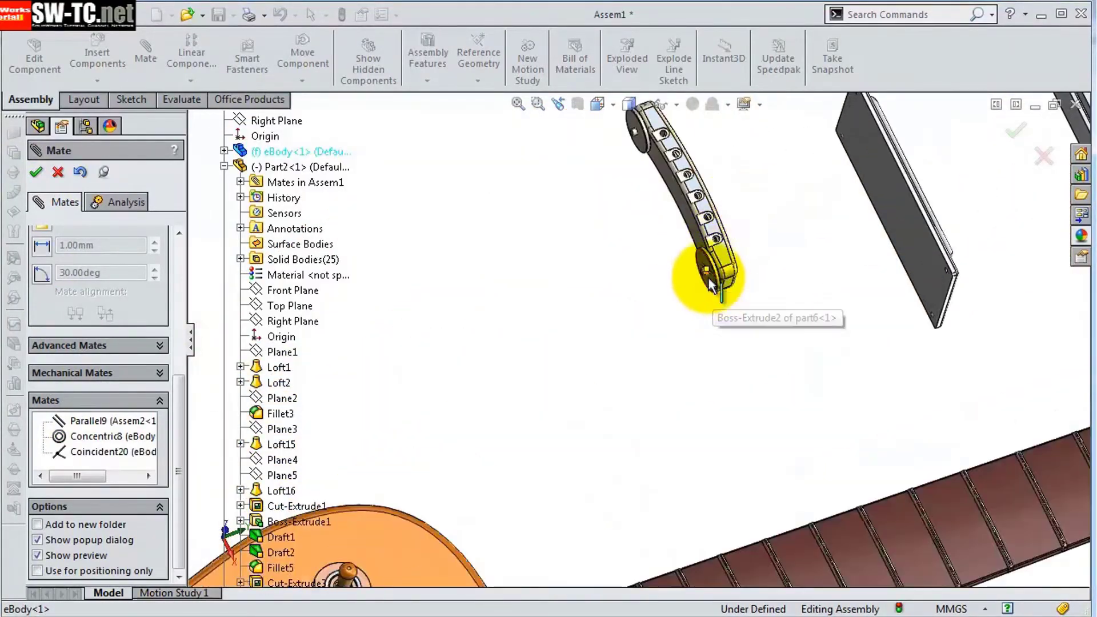
{"action": "scroll", "coordinate": [693, 274], "scroll_direction": "up", "scroll_amount": 3}
{"action": "left_click", "coordinate": [489, 439]}
{"action": "left_click", "coordinate": [952, 268]}
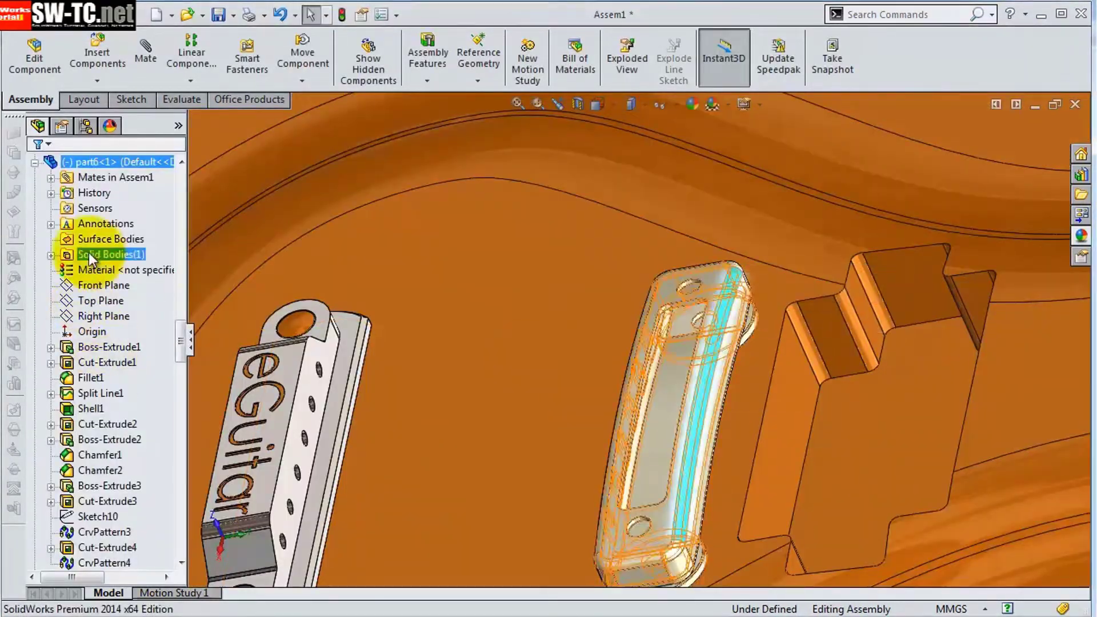
Mate part6's Right Plane coincident and seat the pickup cover on the body face
{"action": "left_click", "coordinate": [146, 57]}
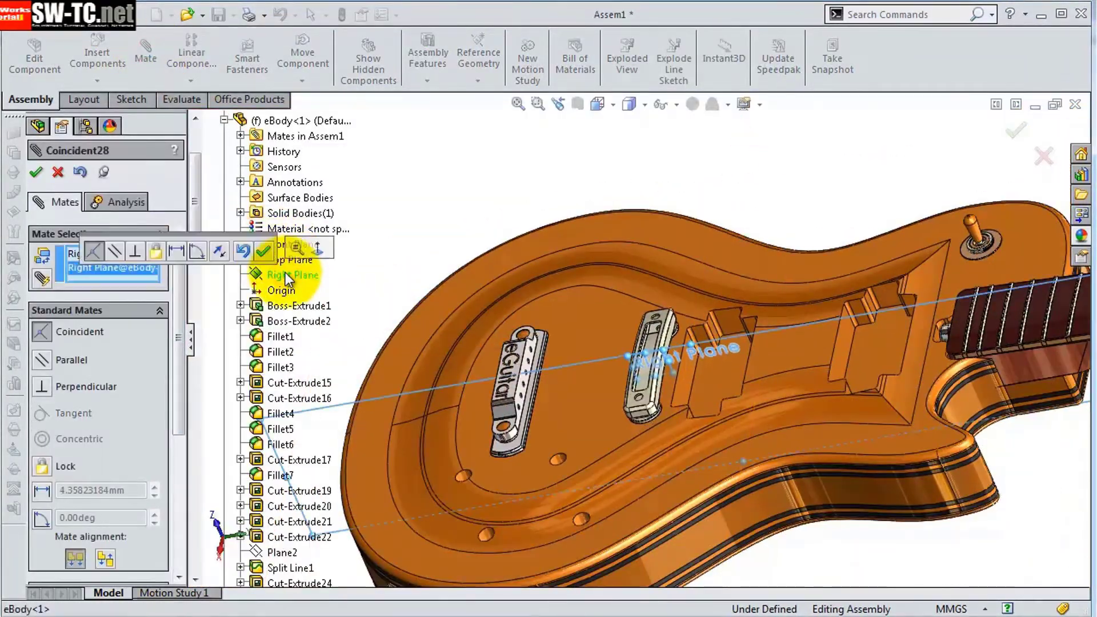
{"action": "left_click", "coordinate": [1015, 130]}
{"action": "left_click", "coordinate": [660, 334]}
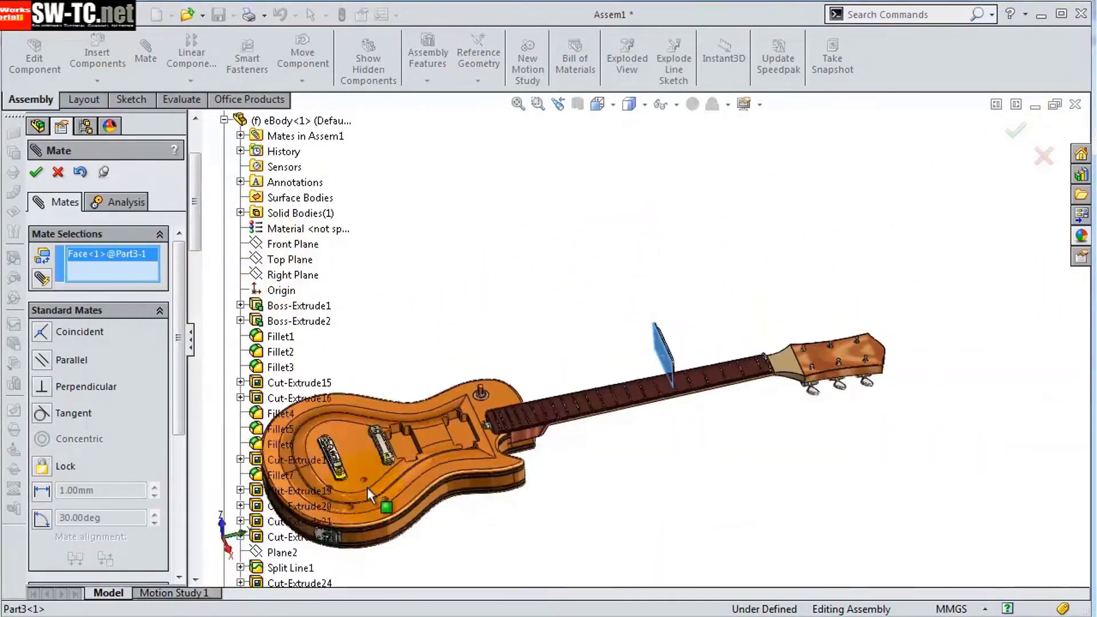
{"action": "left_click", "coordinate": [370, 494]}
{"action": "key", "text": "Return"}
Rotate a component into position, then insert the cover parts and a screw
{"action": "scroll", "coordinate": [465, 386], "scroll_direction": "up", "scroll_amount": 3}
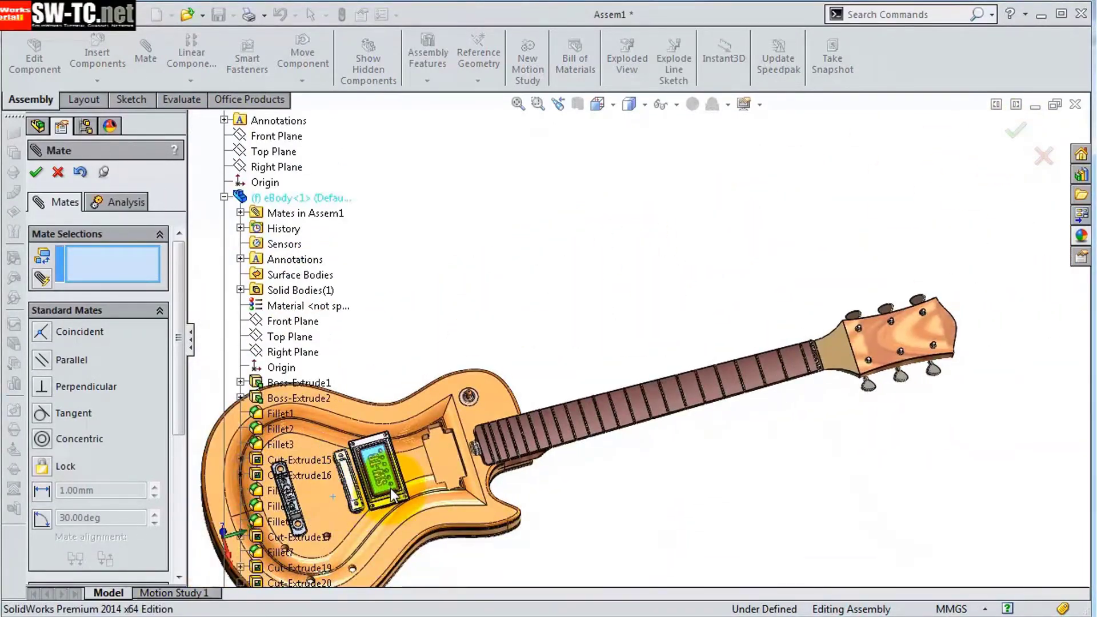
{"action": "scroll", "coordinate": [345, 310], "scroll_direction": "up", "scroll_amount": 5}
{"action": "left_click", "coordinate": [302, 80]}
{"action": "left_click", "coordinate": [320, 104]}
{"action": "scroll", "coordinate": [402, 297], "scroll_direction": "up", "scroll_amount": 5}
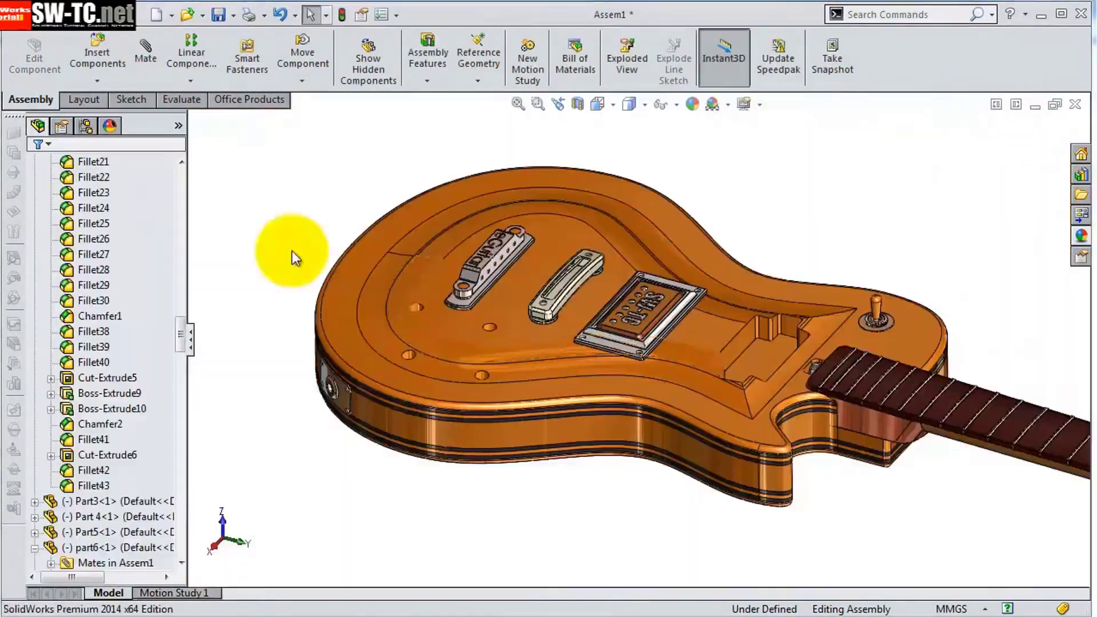
{"action": "left_click", "coordinate": [400, 535]}
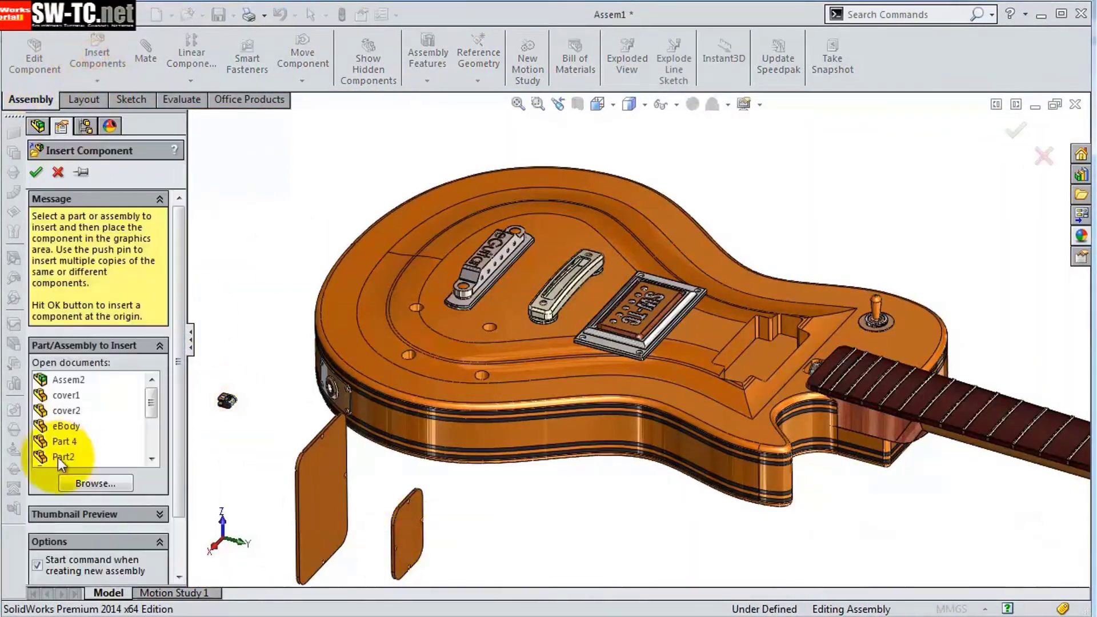
{"action": "left_click", "coordinate": [269, 403]}
{"action": "scroll", "coordinate": [269, 403], "scroll_direction": "up", "scroll_amount": 3}
{"action": "scroll", "coordinate": [282, 362], "scroll_direction": "up", "scroll_amount": 2}
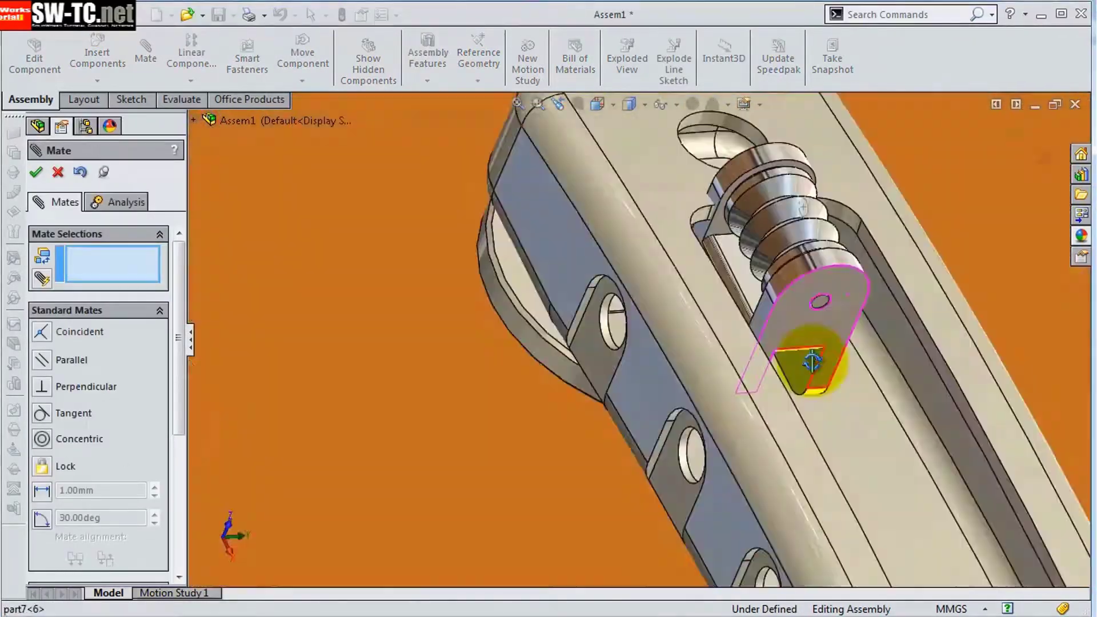
Mate the screw concentric with the hole and seat its head on the body edge
{"action": "left_click", "coordinate": [811, 361]}
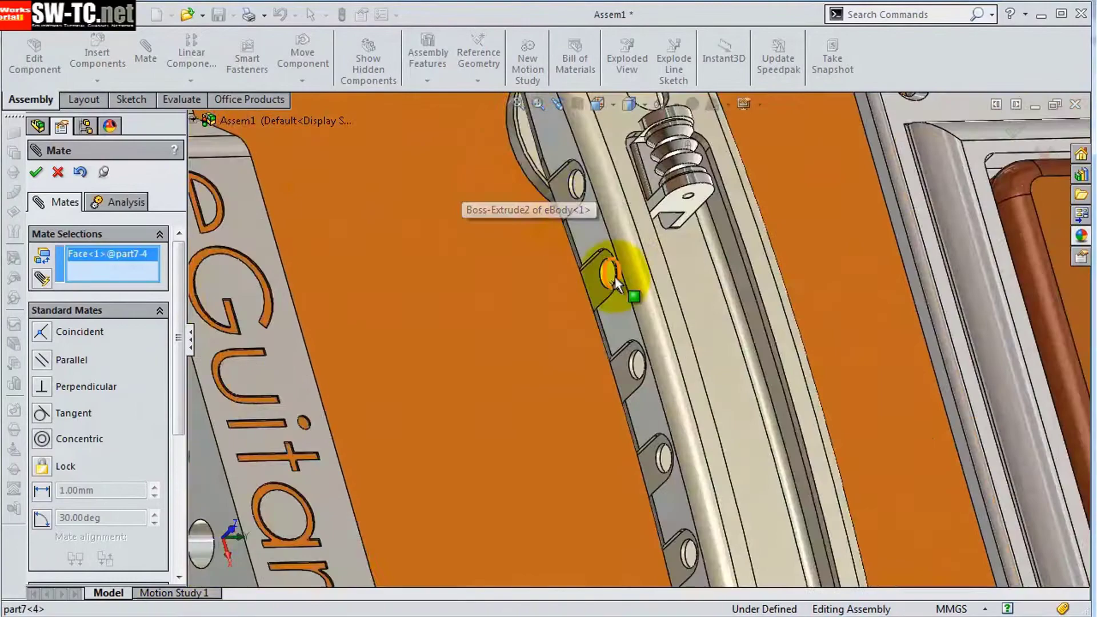
{"action": "left_click", "coordinate": [614, 280]}
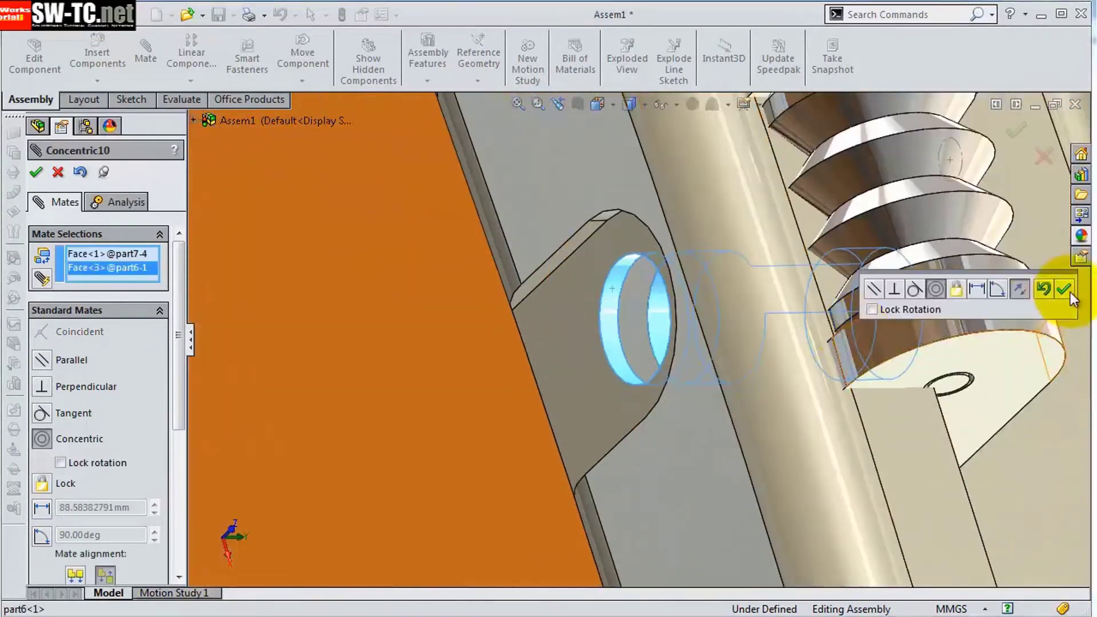
{"action": "left_click", "coordinate": [1056, 290]}
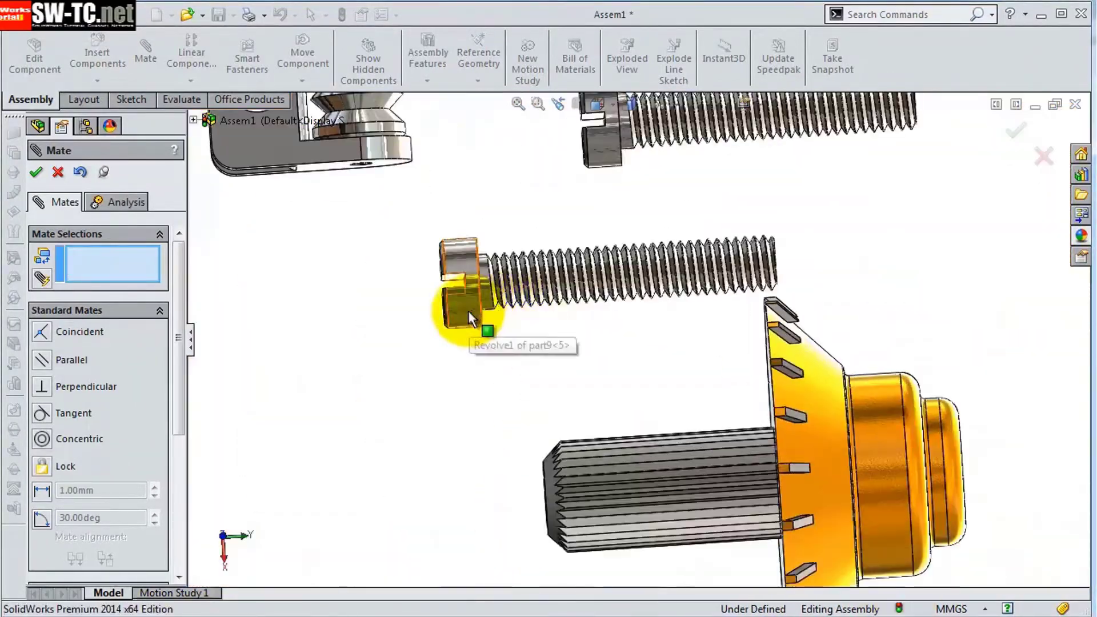
{"action": "left_click", "coordinate": [478, 314]}
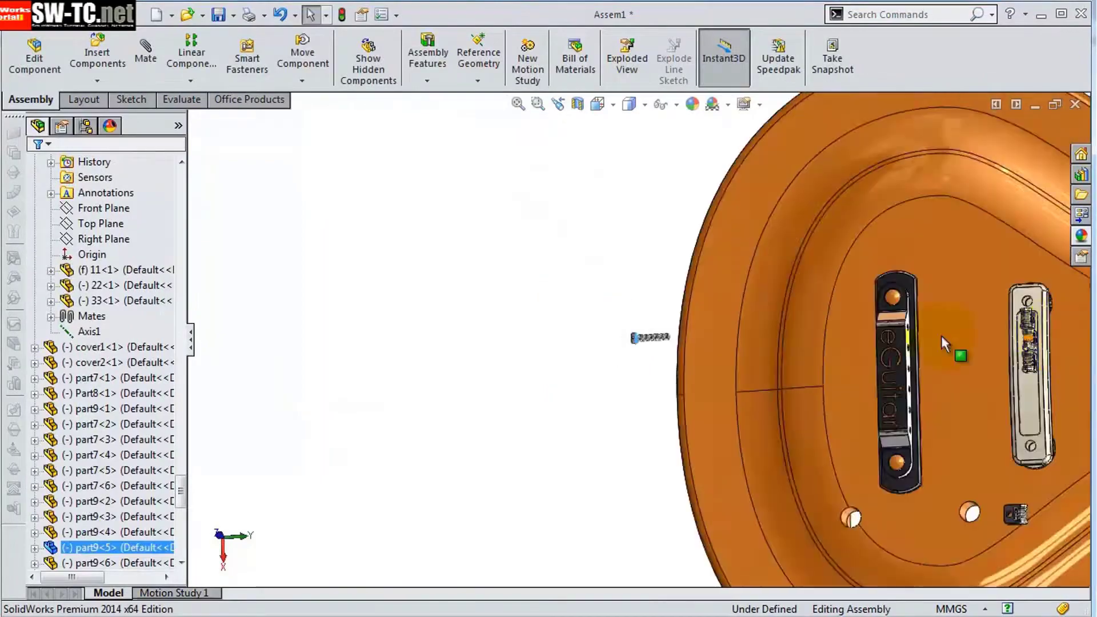
{"action": "left_click", "coordinate": [663, 364]}
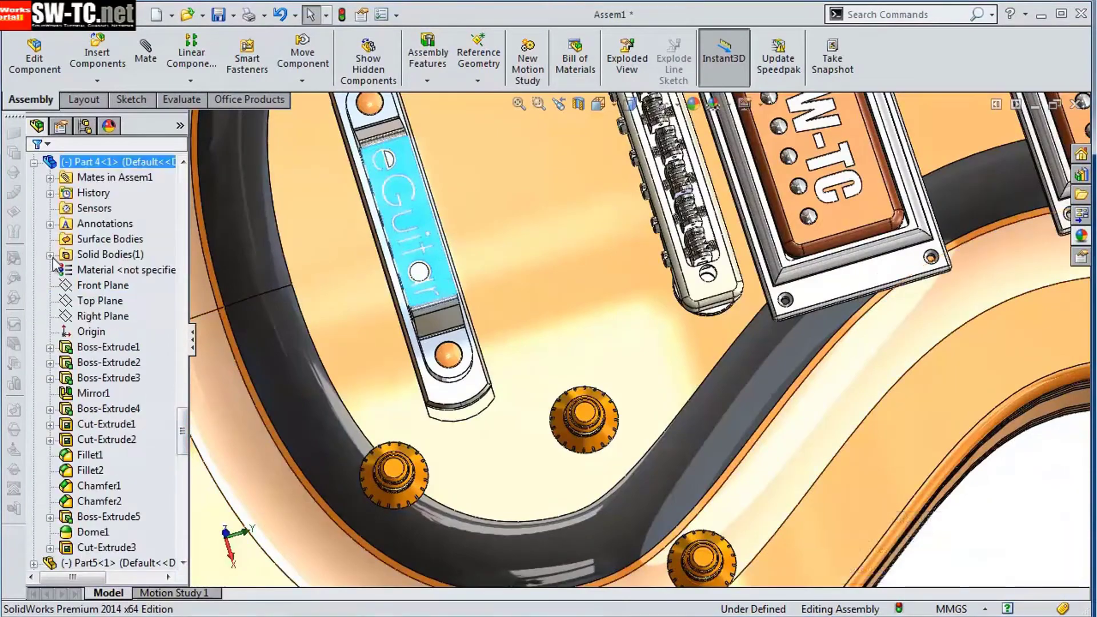
Mate Part 4's Right Plane to the eBody's Right Plane
{"action": "left_click", "coordinate": [102, 263]}
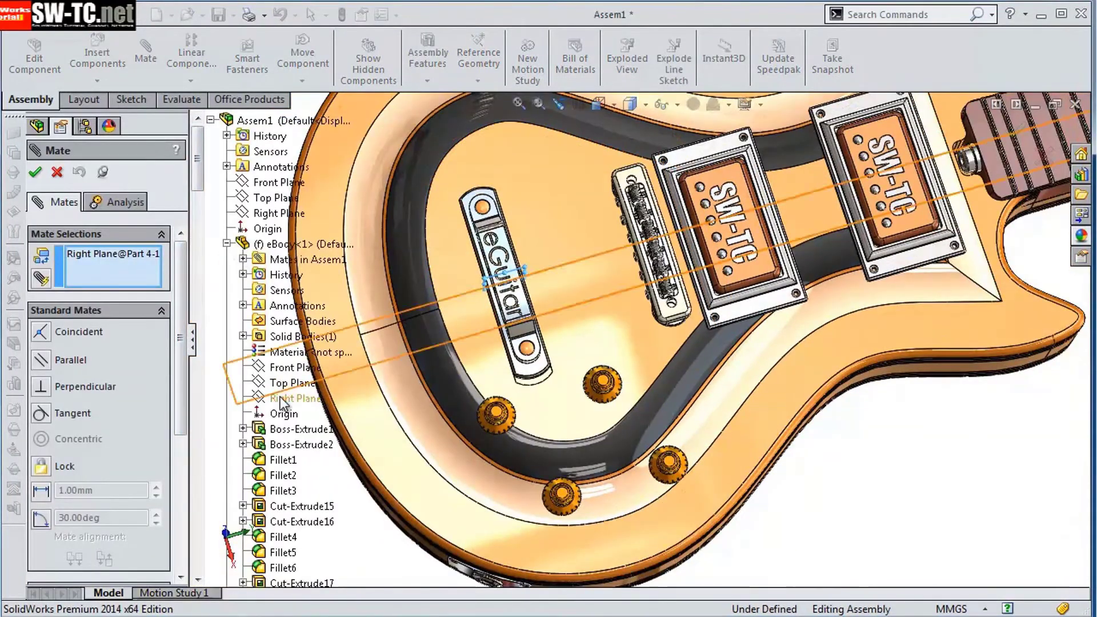
{"action": "left_click", "coordinate": [280, 396]}
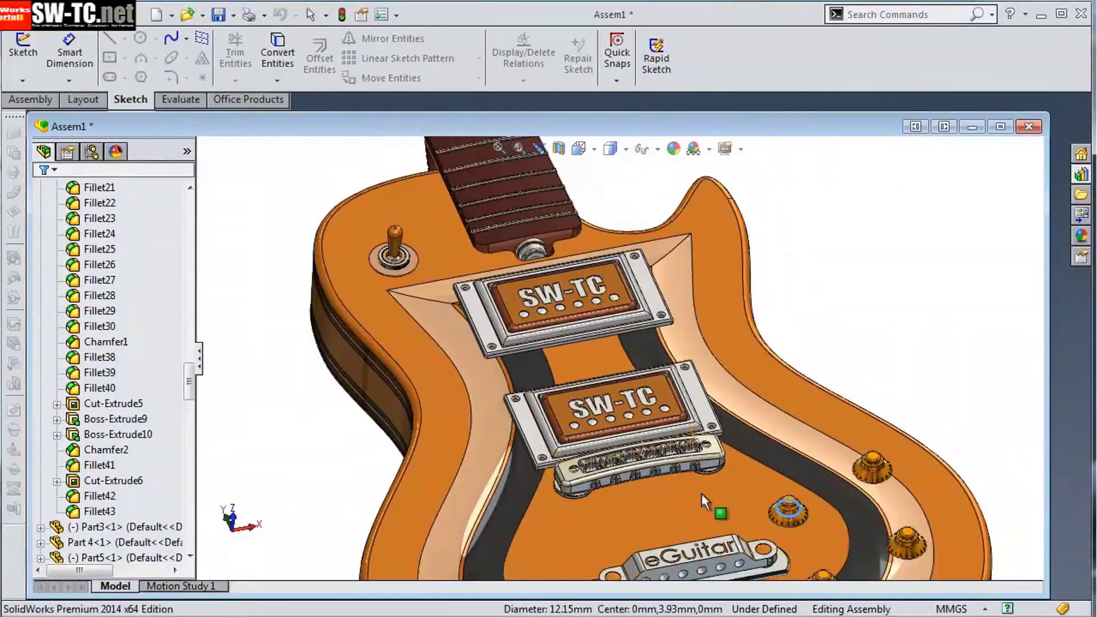
Orbit around to the headstock and start a sketch on the nut's top face
{"action": "scroll", "coordinate": [451, 255], "scroll_direction": "up", "scroll_amount": 10}
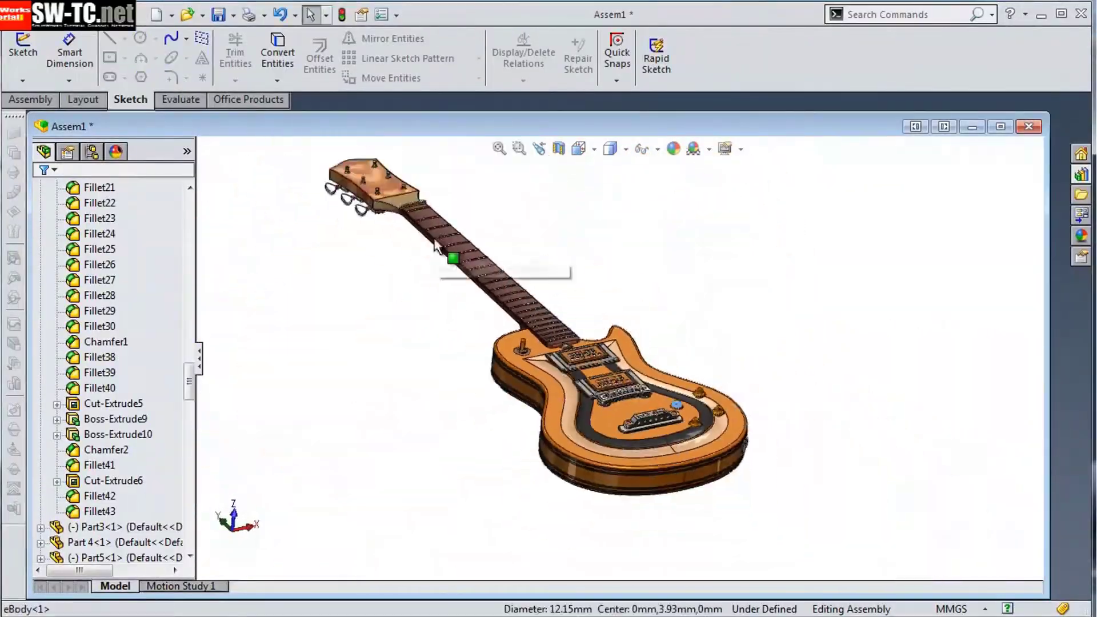
{"action": "scroll", "coordinate": [632, 343], "scroll_direction": "down", "scroll_amount": 10}
{"action": "mouse_move", "coordinate": [632, 343]}
{"action": "middle_mouse_down"}
{"action": "mouse_move", "coordinate": [632, 216]}
{"action": "mouse_move", "coordinate": [505, 279]}
{"action": "mouse_move", "coordinate": [580, 237]}
{"action": "middle_mouse_up"}
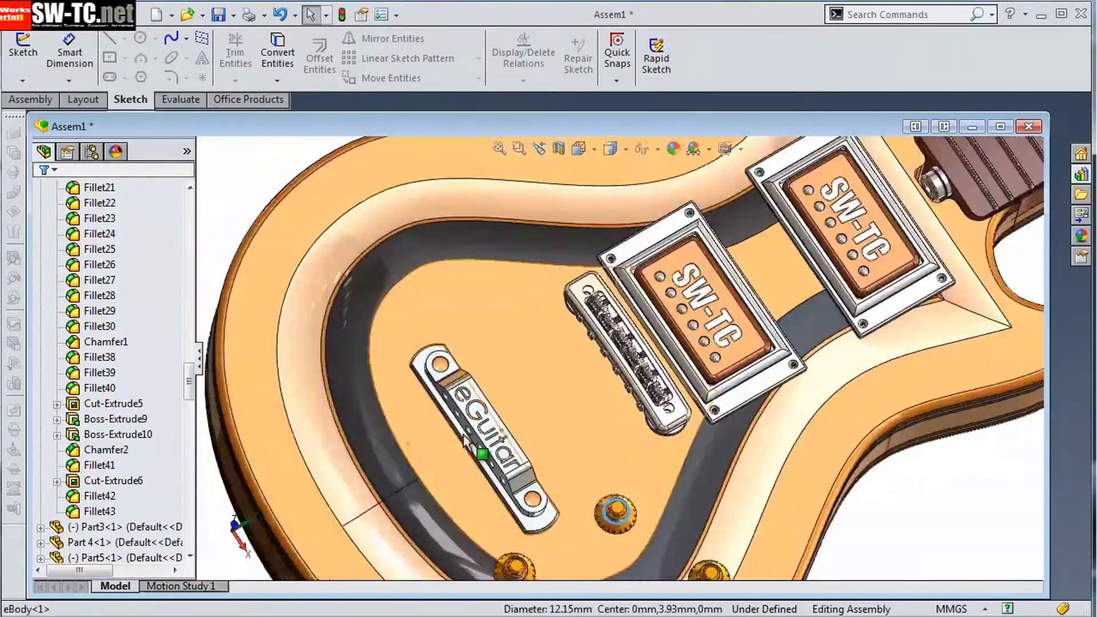
{"action": "scroll", "coordinate": [580, 237], "scroll_direction": "down", "scroll_amount": 10}
{"action": "mouse_move", "coordinate": [594, 411]}
{"action": "middle_mouse_down"}
{"action": "mouse_move", "coordinate": [614, 502]}
{"action": "mouse_move", "coordinate": [516, 284]}
{"action": "mouse_move", "coordinate": [434, 204]}
{"action": "mouse_move", "coordinate": [486, 279]}
{"action": "middle_mouse_up"}
{"action": "scroll", "coordinate": [344, 312], "scroll_direction": "up", "scroll_amount": 5}
{"action": "middle_click_drag", "start_coordinate": [344, 313], "coordinate": [718, 416]}
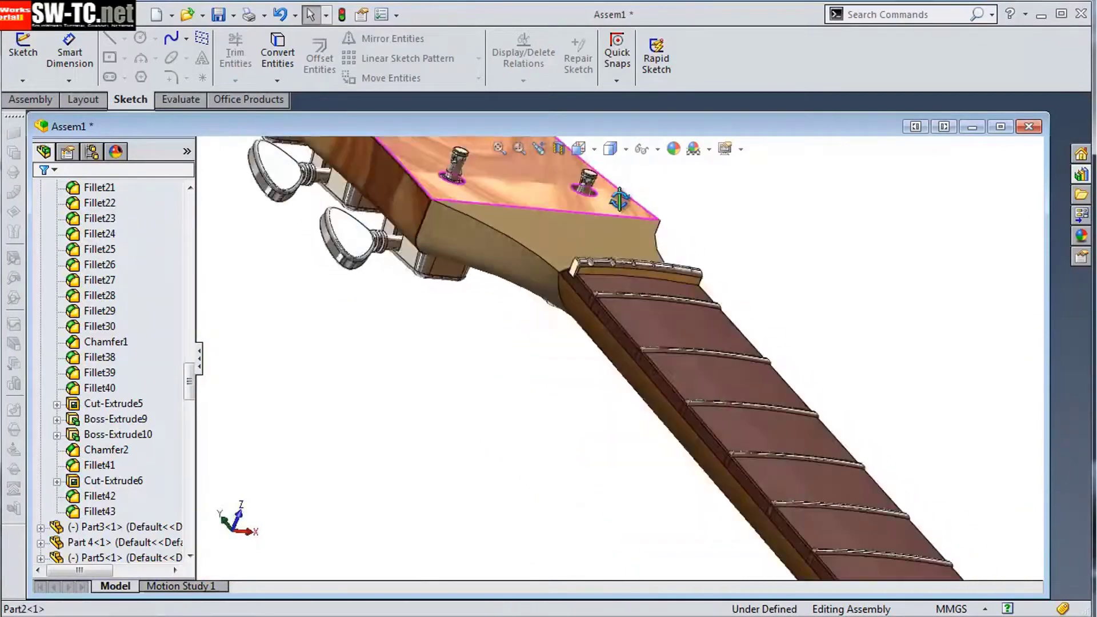
{"action": "scroll", "coordinate": [719, 416], "scroll_direction": "down", "scroll_amount": 5}
{"action": "left_click", "coordinate": [718, 416]}
{"action": "left_click", "coordinate": [718, 346]}
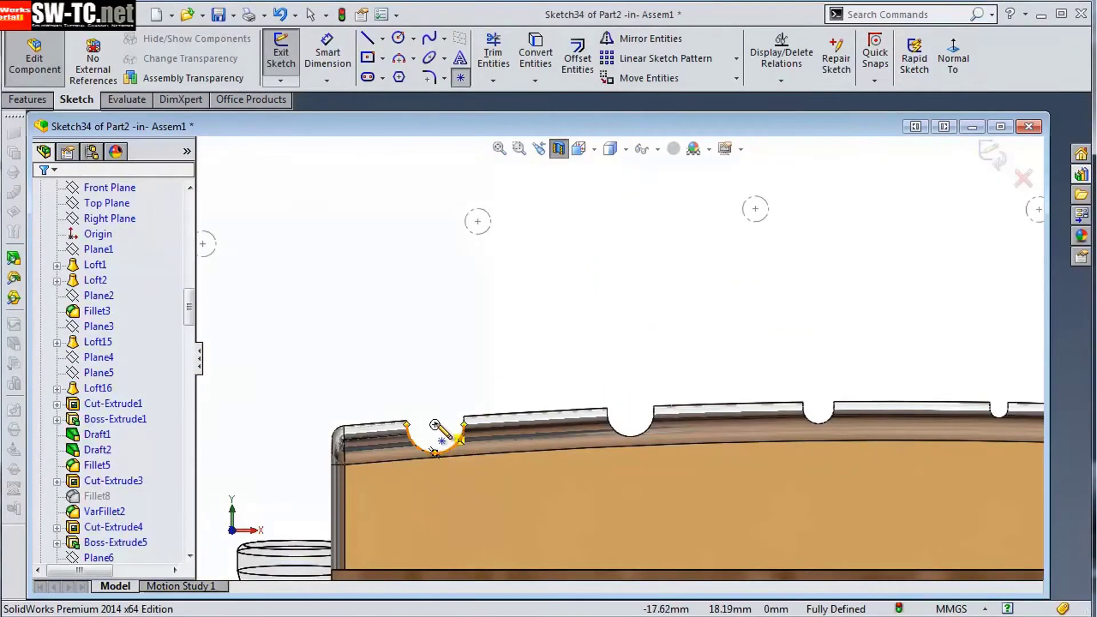
Mark the string slot's centre with a point on the nut and exit the sketch
{"action": "scroll", "coordinate": [894, 421], "scroll_direction": "up", "scroll_amount": 3}
{"action": "scroll", "coordinate": [661, 379], "scroll_direction": "down", "scroll_amount": 5}
{"action": "scroll", "coordinate": [918, 398], "scroll_direction": "down", "scroll_amount": 3}
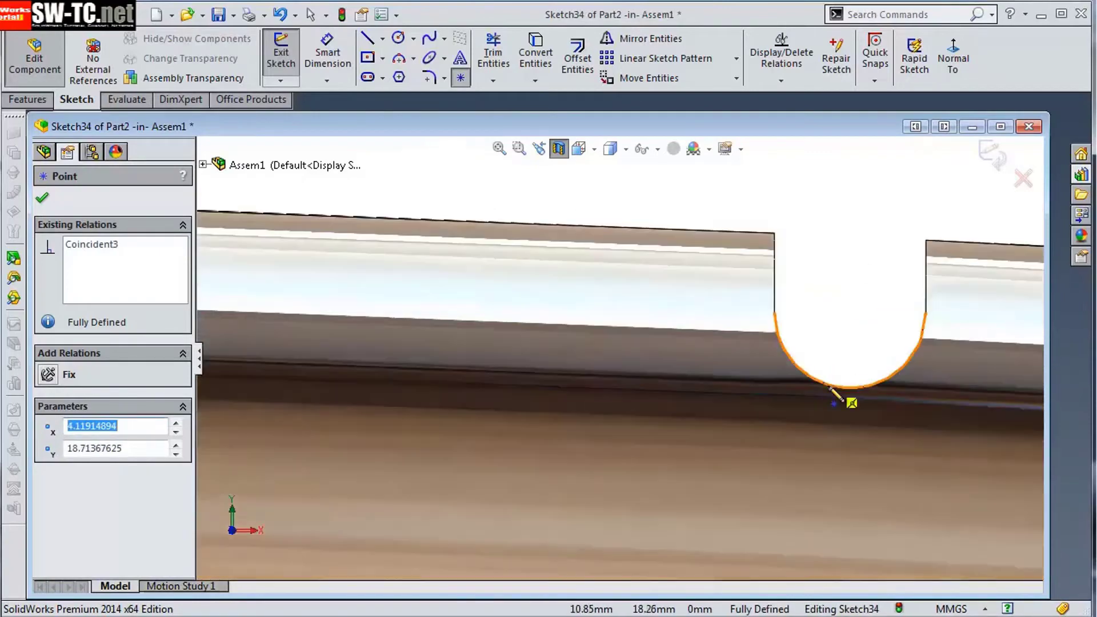
{"action": "left_click", "coordinate": [870, 311]}
{"action": "scroll", "coordinate": [968, 357], "scroll_direction": "up", "scroll_amount": 3}
{"action": "left_click", "coordinate": [992, 155]}
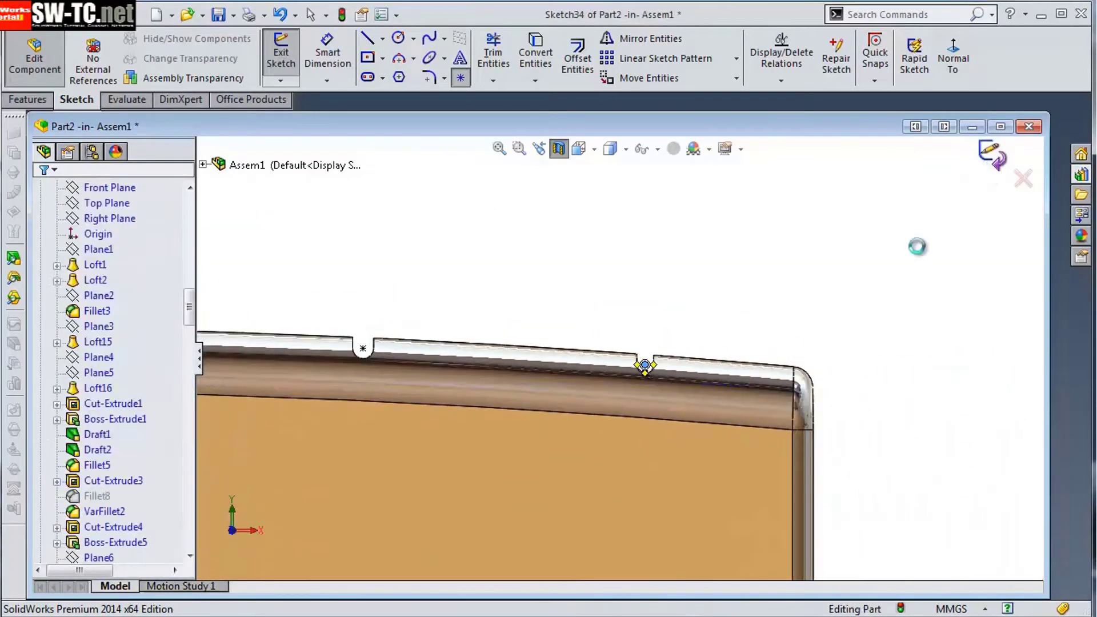
Draw a line along the tuner's axis in 3DSketch2
{"action": "middle_click_drag", "start_coordinate": [918, 245], "coordinate": [559, 172]}
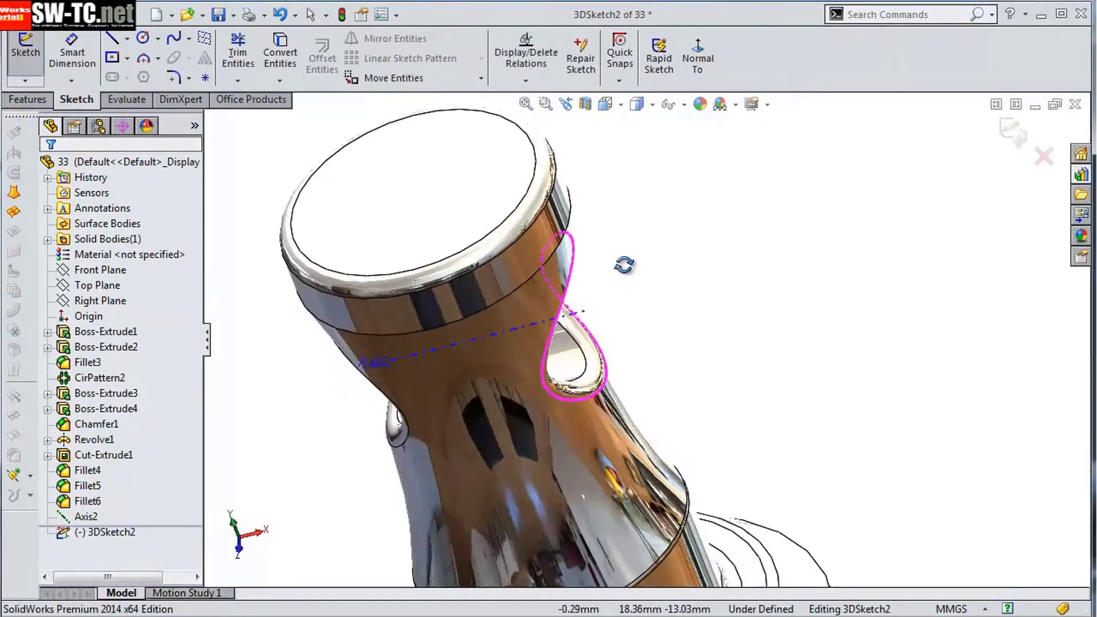
{"action": "scroll", "coordinate": [623, 265], "scroll_direction": "down", "scroll_amount": 5}
{"action": "left_click", "coordinate": [585, 339]}
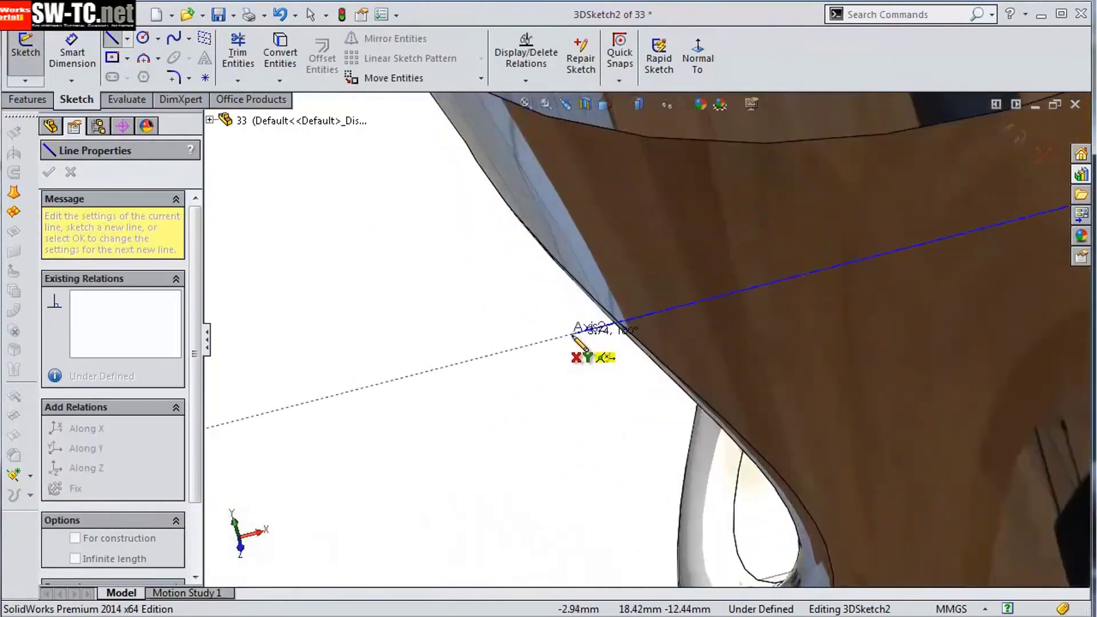
{"action": "key", "text": "Escape"}
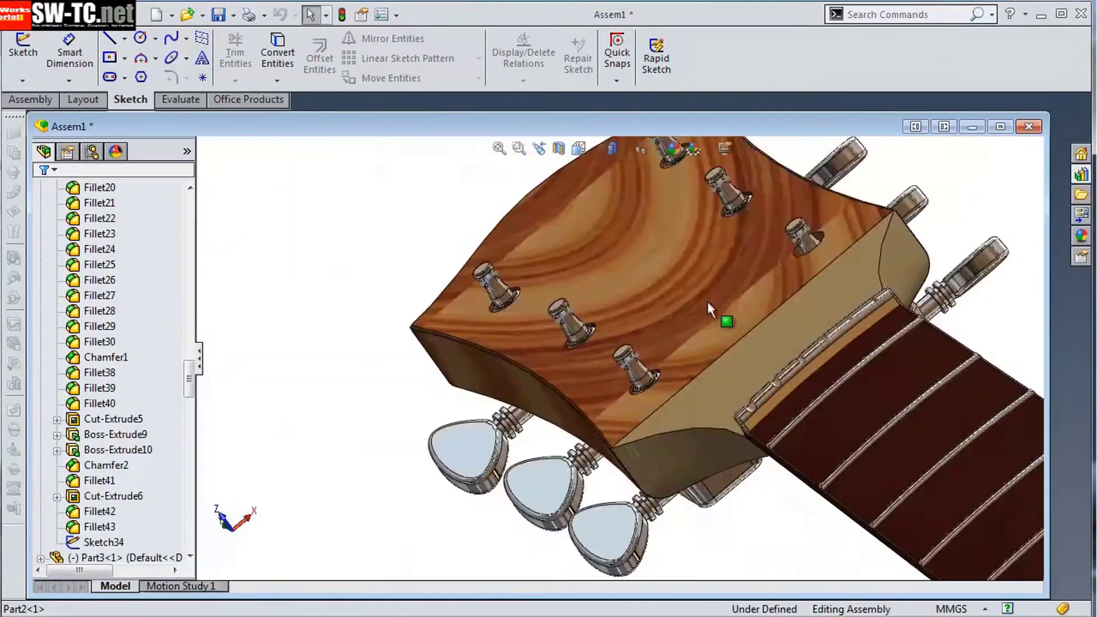
{"action": "left_click", "coordinate": [138, 16]}
Insert a new part on the bridge hole face and sketch a Ø1.30 mm circle there
{"action": "left_click", "coordinate": [451, 54]}
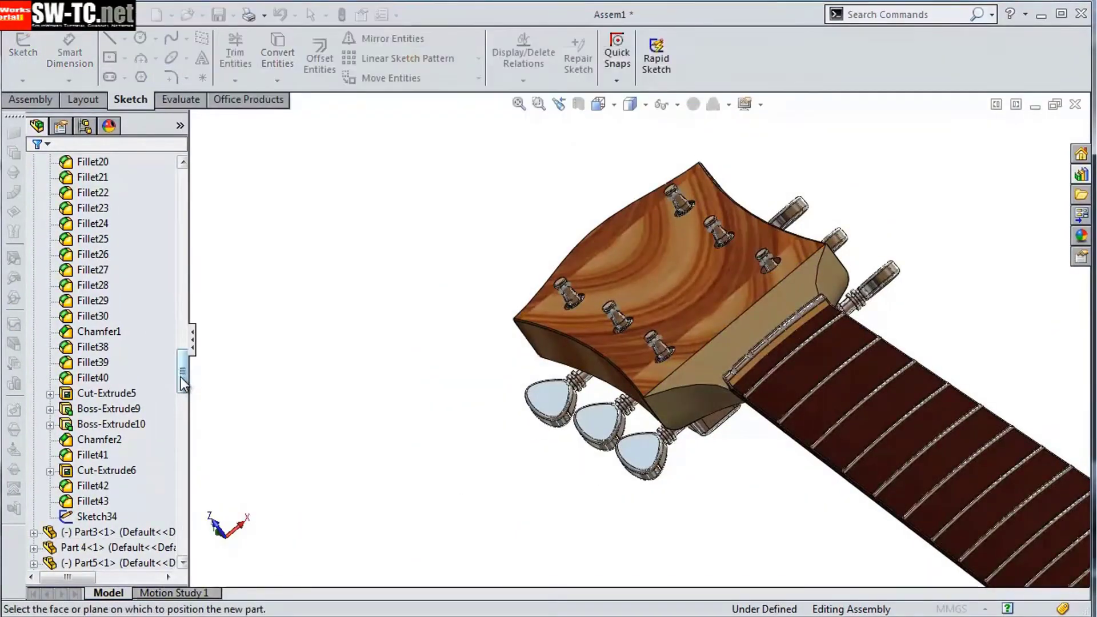
{"action": "left_click", "coordinate": [34, 532]}
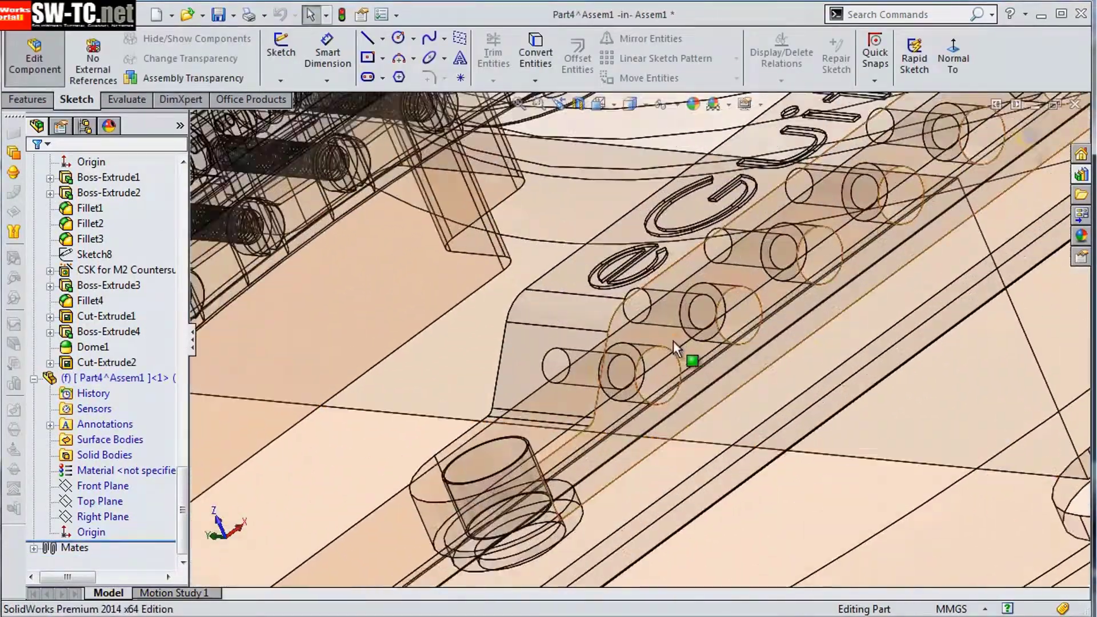
{"action": "left_click", "coordinate": [651, 379]}
{"action": "left_click", "coordinate": [398, 41]}
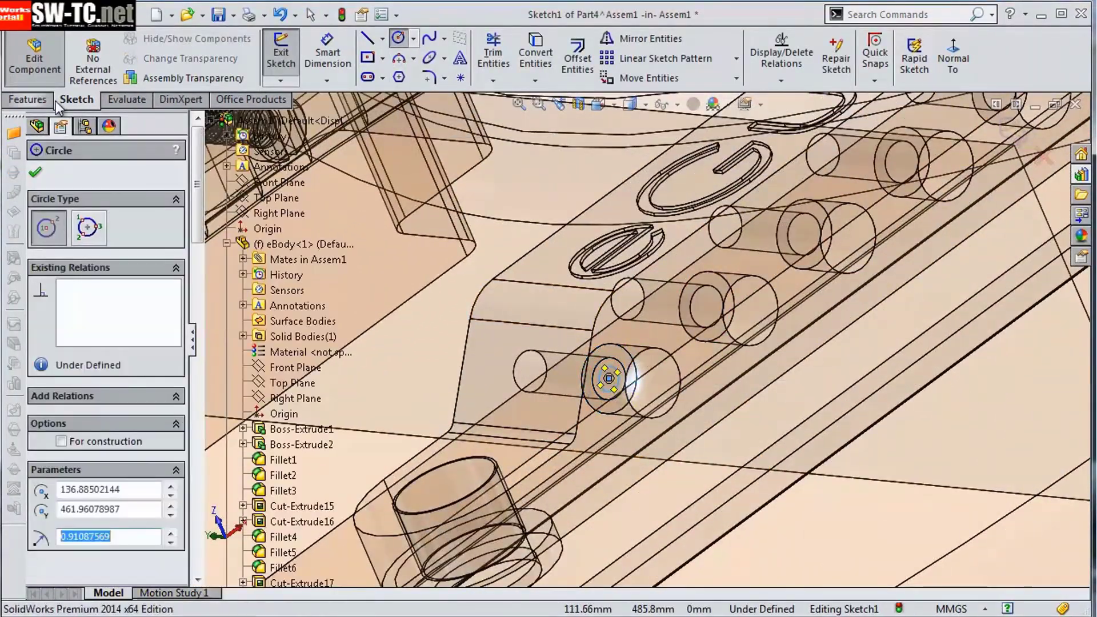
{"action": "left_click", "coordinate": [327, 55]}
{"action": "left_click", "coordinate": [609, 363]}
{"action": "left_click", "coordinate": [406, 345]}
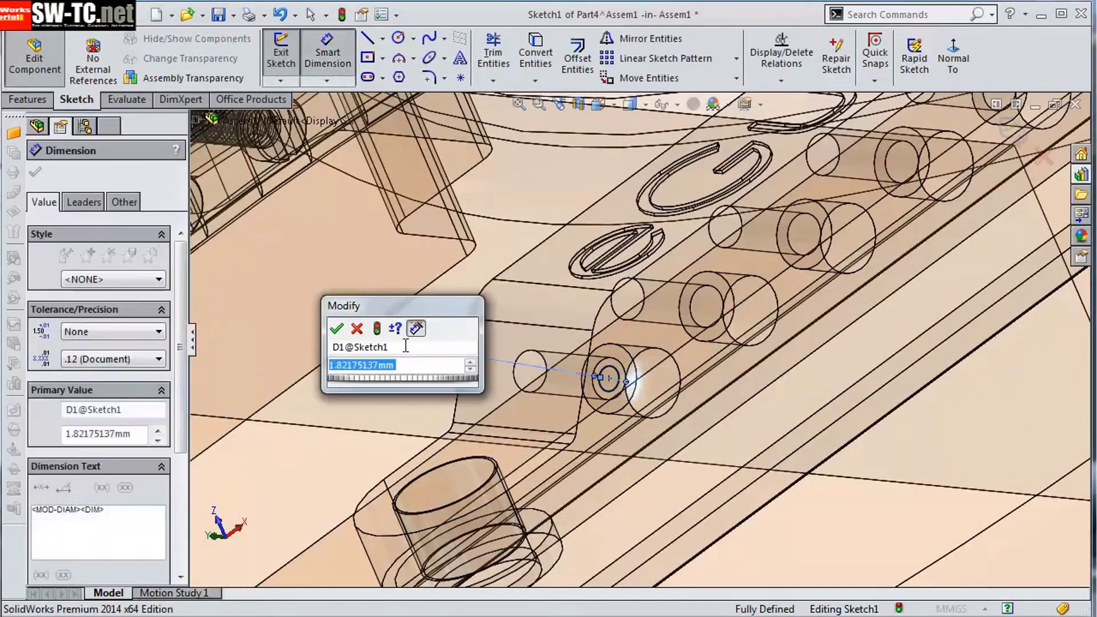
{"action": "left_click", "coordinate": [1014, 131]}
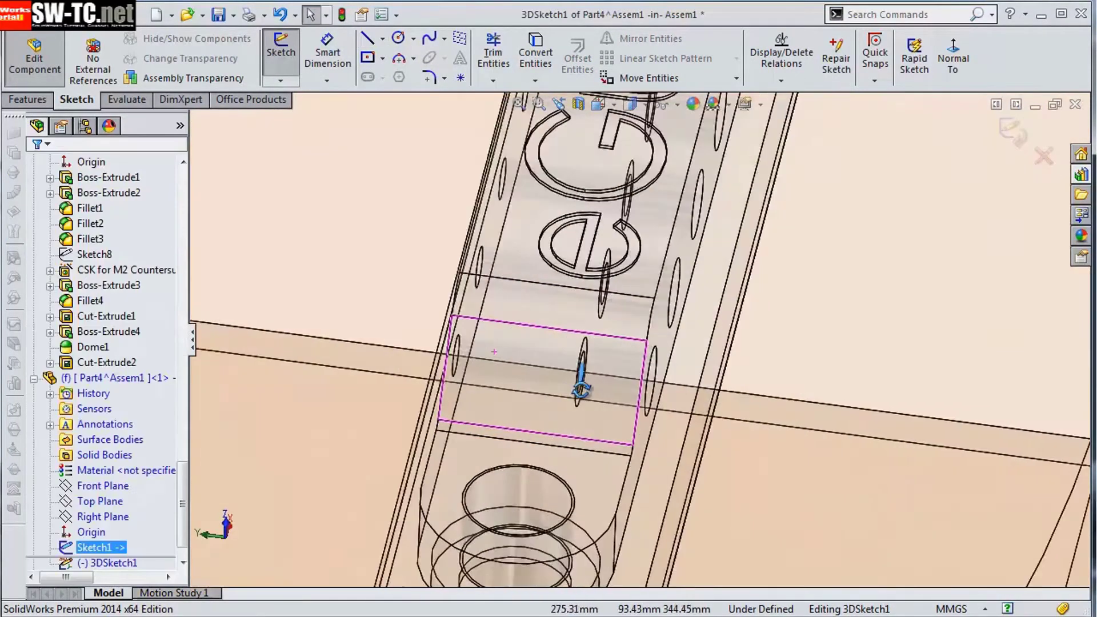
Place a point at the bridge hole's centre in the new string part
{"action": "middle_click_drag", "start_coordinate": [582, 367], "coordinate": [443, 377]}
{"action": "left_click", "coordinate": [443, 377]}
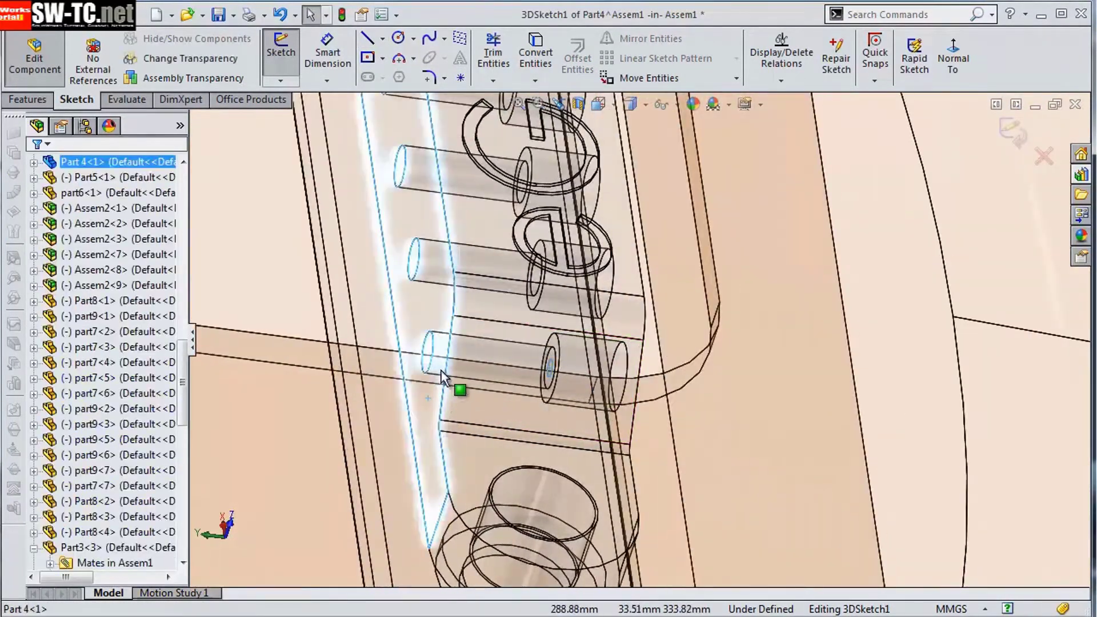
{"action": "left_click", "coordinate": [428, 351]}
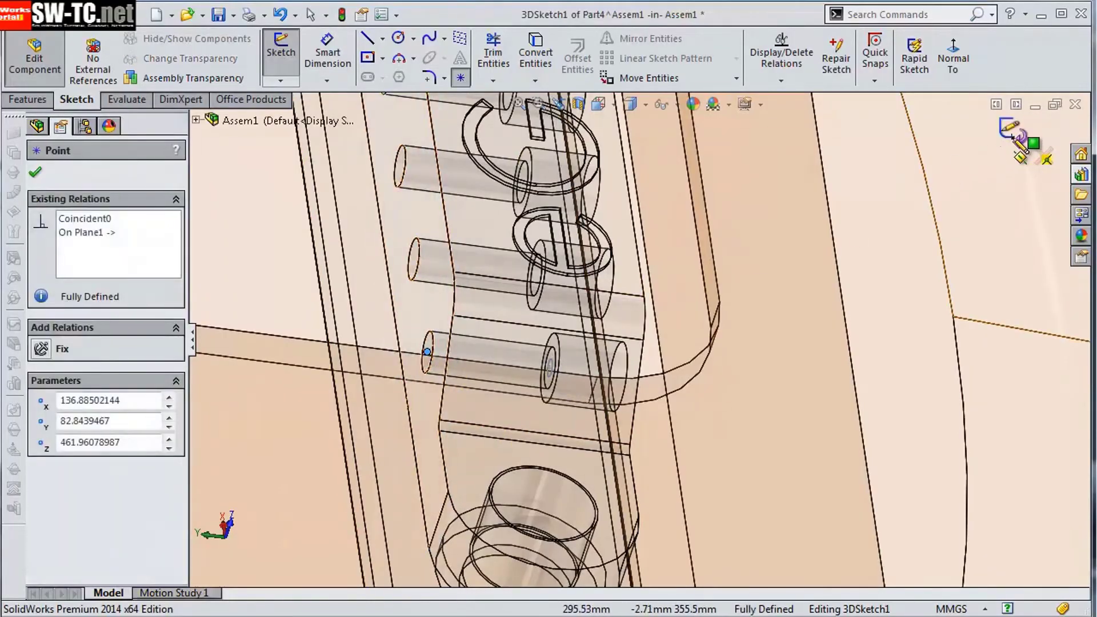
{"action": "left_click", "coordinate": [1013, 131]}
Draw the 3D string line from the hole centre toward the tuner peg, then exit
{"action": "middle_click_drag", "start_coordinate": [495, 302], "coordinate": [600, 404]}
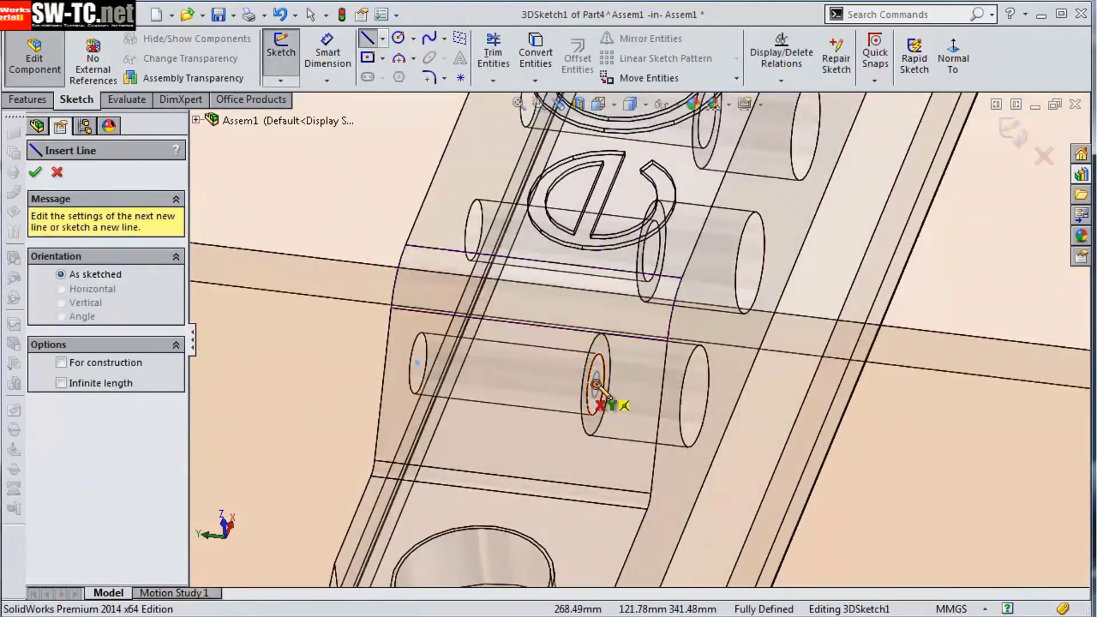
{"action": "left_click", "coordinate": [600, 400]}
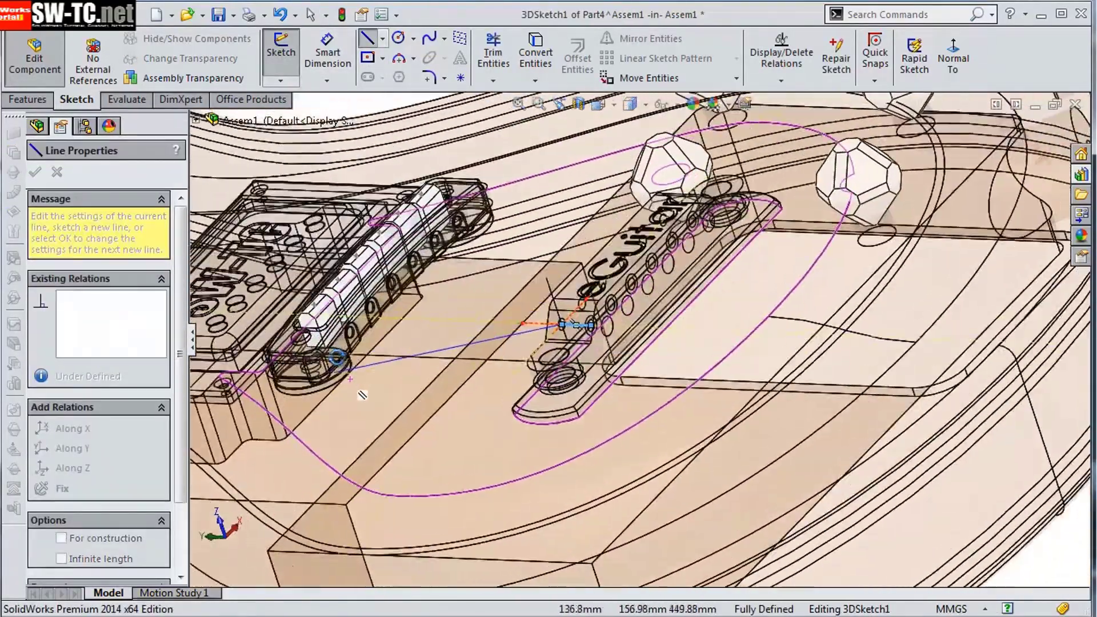
{"action": "middle_click_drag", "start_coordinate": [349, 378], "coordinate": [389, 343]}
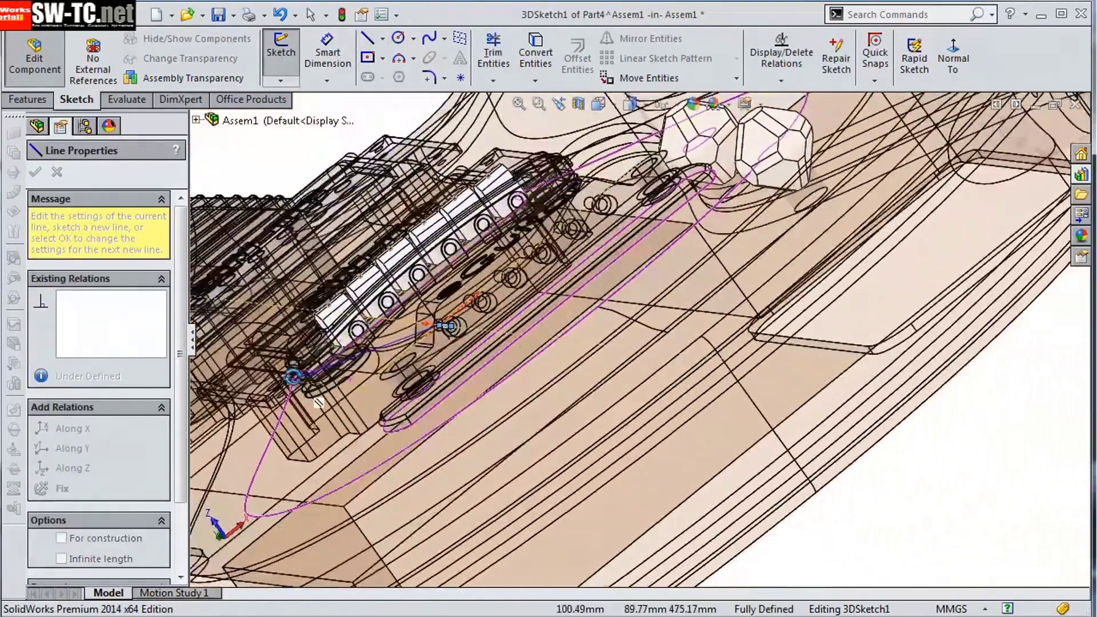
{"action": "scroll", "coordinate": [394, 337], "scroll_direction": "up", "scroll_amount": 3}
{"action": "scroll", "coordinate": [399, 330], "scroll_direction": "up", "scroll_amount": 3}
{"action": "scroll", "coordinate": [400, 329], "scroll_direction": "up", "scroll_amount": 4}
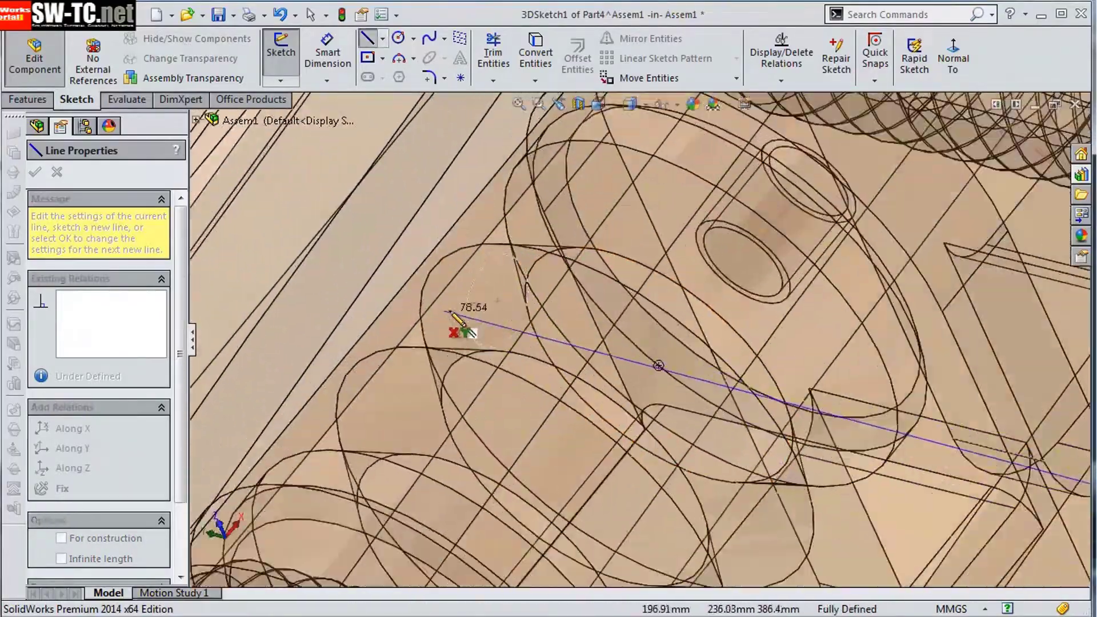
{"action": "scroll", "coordinate": [497, 301], "scroll_direction": "down", "scroll_amount": 3}
{"action": "scroll", "coordinate": [354, 318], "scroll_direction": "down", "scroll_amount": 3}
{"action": "scroll", "coordinate": [313, 277], "scroll_direction": "down", "scroll_amount": 3}
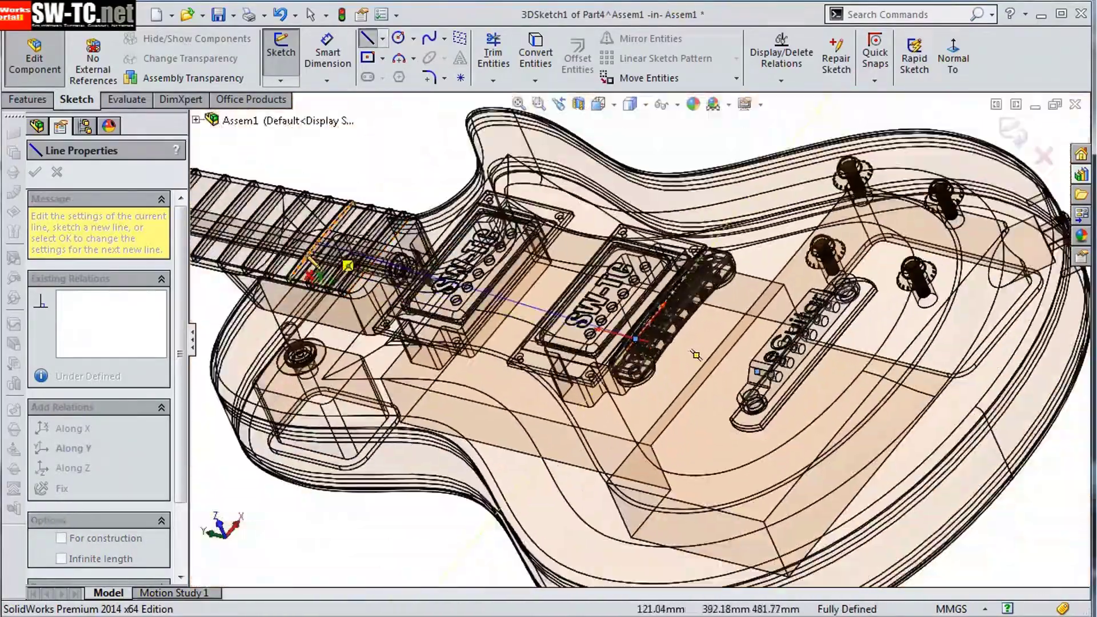
{"action": "scroll", "coordinate": [343, 257], "scroll_direction": "down", "scroll_amount": 3}
{"action": "scroll", "coordinate": [243, 246], "scroll_direction": "up", "scroll_amount": 3}
{"action": "scroll", "coordinate": [515, 322], "scroll_direction": "down", "scroll_amount": 3}
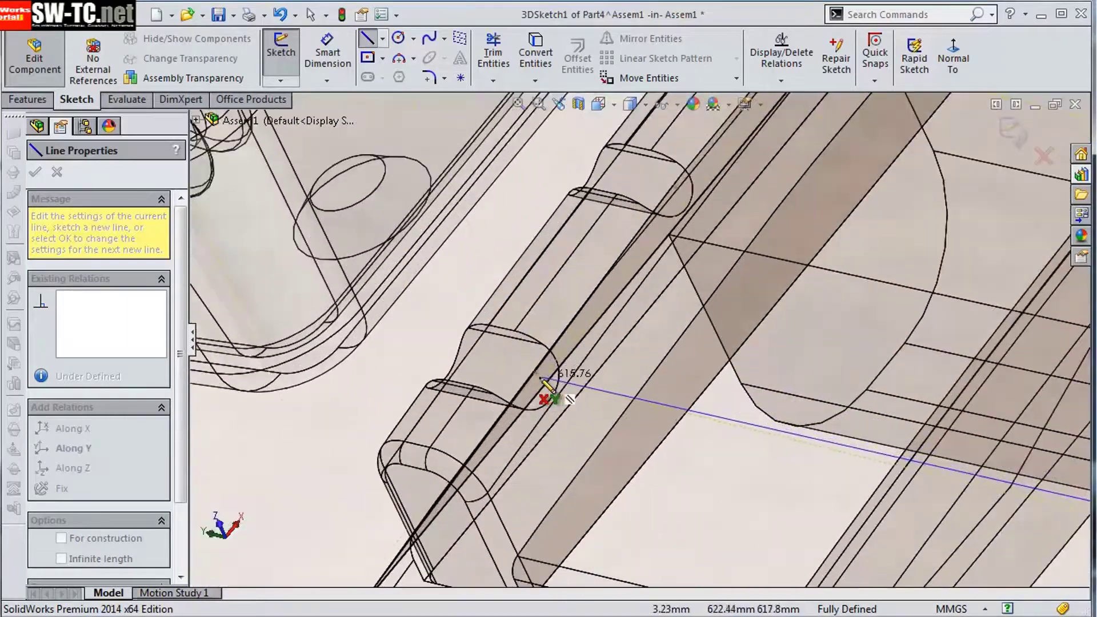
{"action": "scroll", "coordinate": [491, 366], "scroll_direction": "down", "scroll_amount": 2}
{"action": "scroll", "coordinate": [400, 320], "scroll_direction": "up", "scroll_amount": 5}
{"action": "scroll", "coordinate": [350, 331], "scroll_direction": "down", "scroll_amount": 5}
{"action": "right_click", "coordinate": [477, 280]}
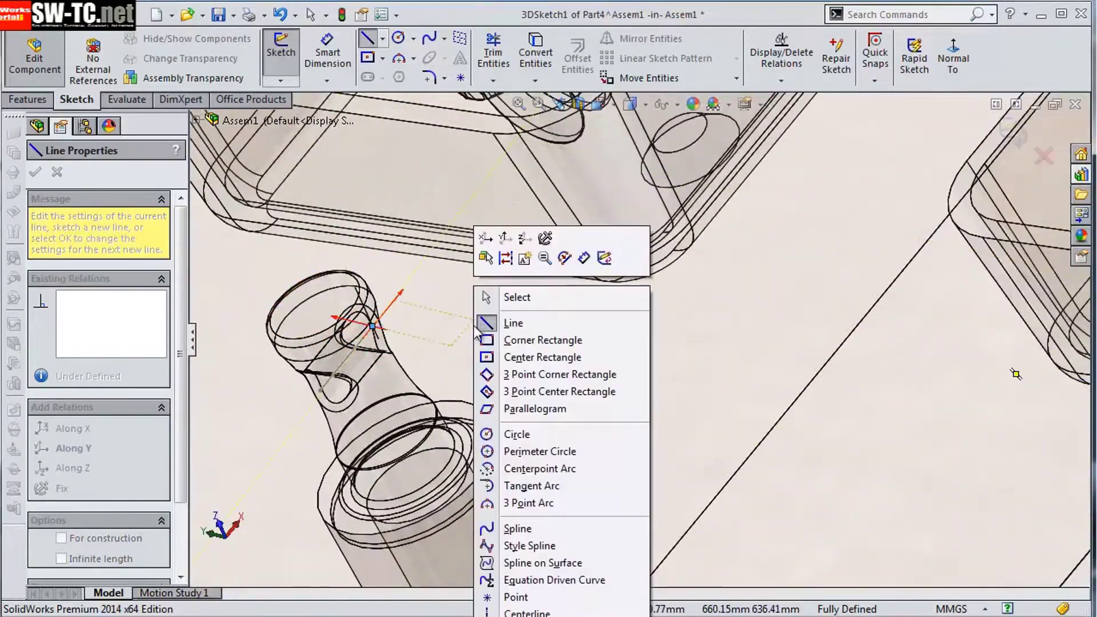
{"action": "left_click", "coordinate": [490, 237]}
Return to the full guitar assembly and reopen the string's 3D path for editing
{"action": "scroll", "coordinate": [698, 355], "scroll_direction": "up", "scroll_amount": 5}
{"action": "left_click", "coordinate": [1028, 147]}
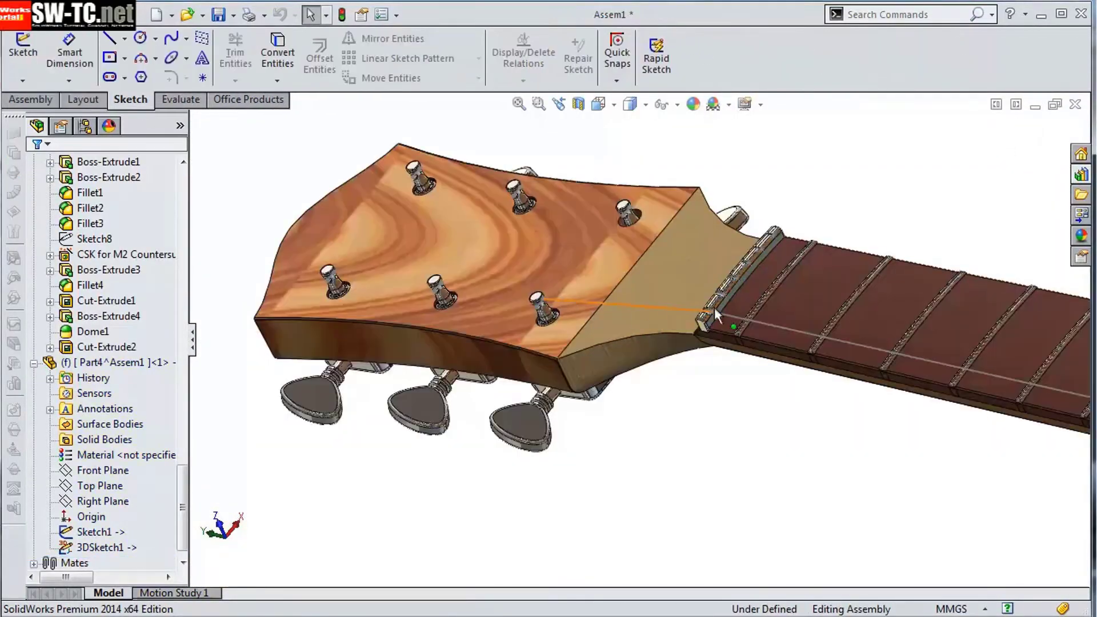
{"action": "scroll", "coordinate": [628, 343], "scroll_direction": "up", "scroll_amount": 3}
{"action": "scroll", "coordinate": [572, 376], "scroll_direction": "down", "scroll_amount": 5}
{"action": "scroll", "coordinate": [598, 323], "scroll_direction": "down", "scroll_amount": 4}
{"action": "double_click", "coordinate": [598, 322]}
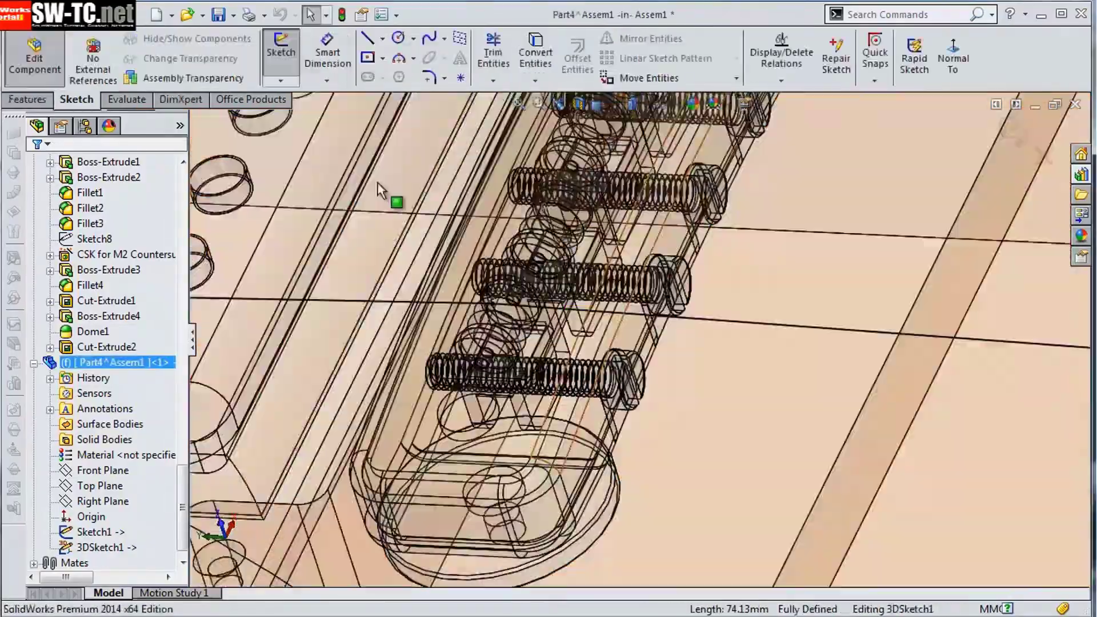
{"action": "scroll", "coordinate": [571, 320], "scroll_direction": "down", "scroll_amount": 3}
{"action": "scroll", "coordinate": [524, 297], "scroll_direction": "down", "scroll_amount": 3}
Round the first two bends of the string path with sketch fillets
{"action": "left_click", "coordinate": [525, 297]}
{"action": "scroll", "coordinate": [524, 296], "scroll_direction": "up", "scroll_amount": 5}
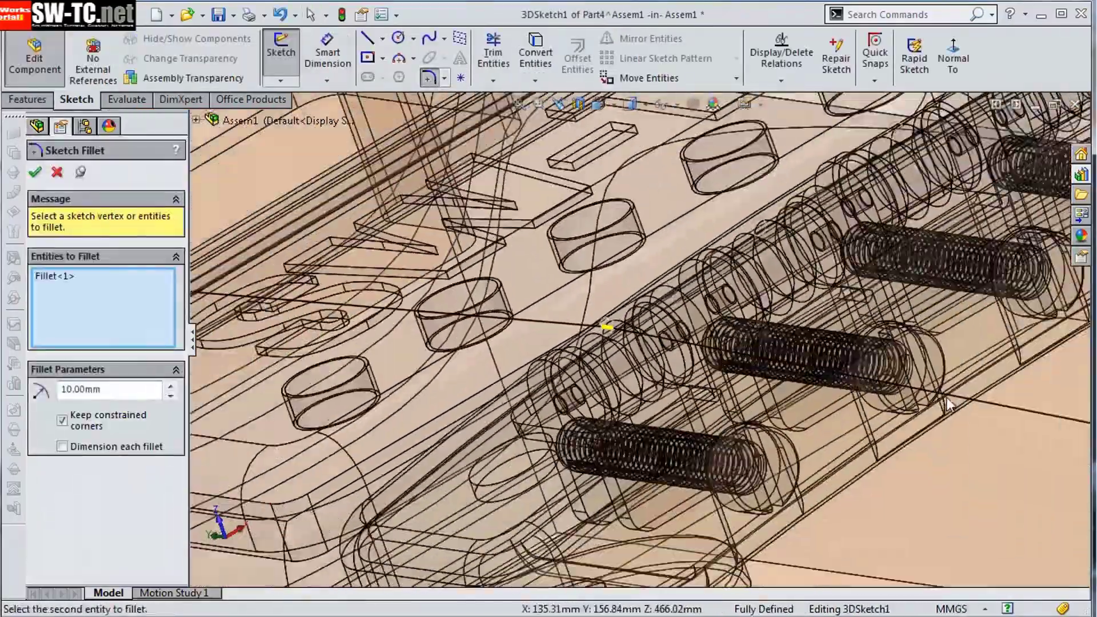
{"action": "scroll", "coordinate": [882, 381], "scroll_direction": "down", "scroll_amount": 3}
{"action": "scroll", "coordinate": [781, 370], "scroll_direction": "down", "scroll_amount": 5}
{"action": "left_click", "coordinate": [783, 368]}
{"action": "scroll", "coordinate": [313, 283], "scroll_direction": "up", "scroll_amount": 4}
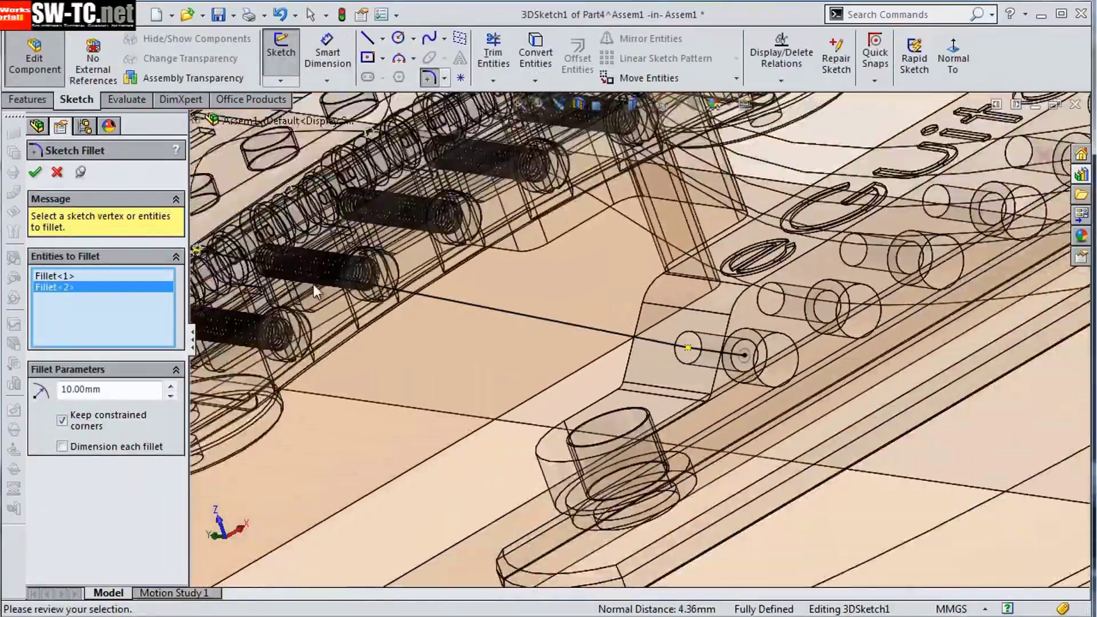
{"action": "scroll", "coordinate": [250, 285], "scroll_direction": "up", "scroll_amount": 3}
{"action": "scroll", "coordinate": [321, 313], "scroll_direction": "up", "scroll_amount": 2}
{"action": "scroll", "coordinate": [467, 337], "scroll_direction": "down", "scroll_amount": 5}
{"action": "scroll", "coordinate": [467, 337], "scroll_direction": "down", "scroll_amount": 5}
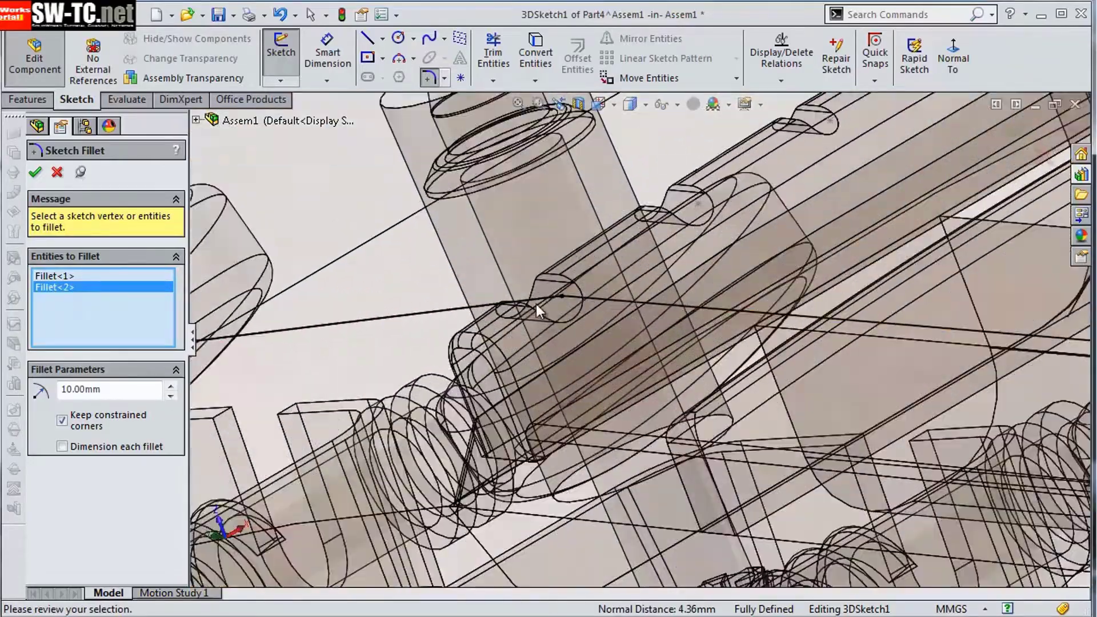
{"action": "left_click", "coordinate": [536, 304]}
{"action": "scroll", "coordinate": [489, 259], "scroll_direction": "up", "scroll_amount": 3}
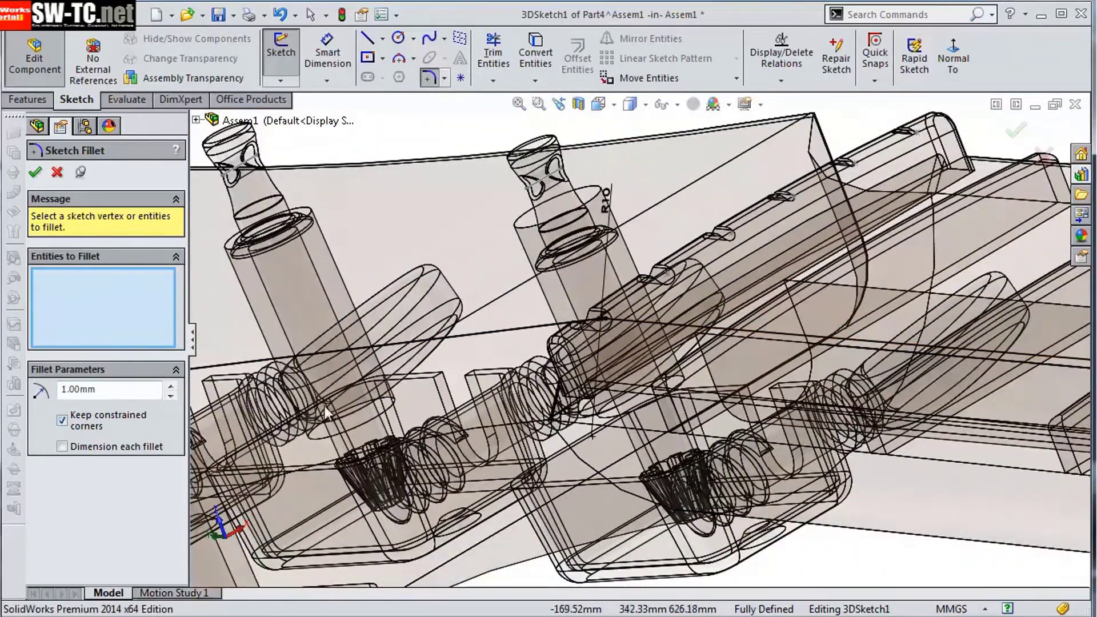
{"action": "scroll", "coordinate": [342, 371], "scroll_direction": "down", "scroll_amount": 3}
Add an extra line segment near the tuner and fillet that bend too
{"action": "left_click", "coordinate": [359, 335]}
{"action": "key", "text": "l"}
{"action": "left_click", "coordinate": [359, 332]}
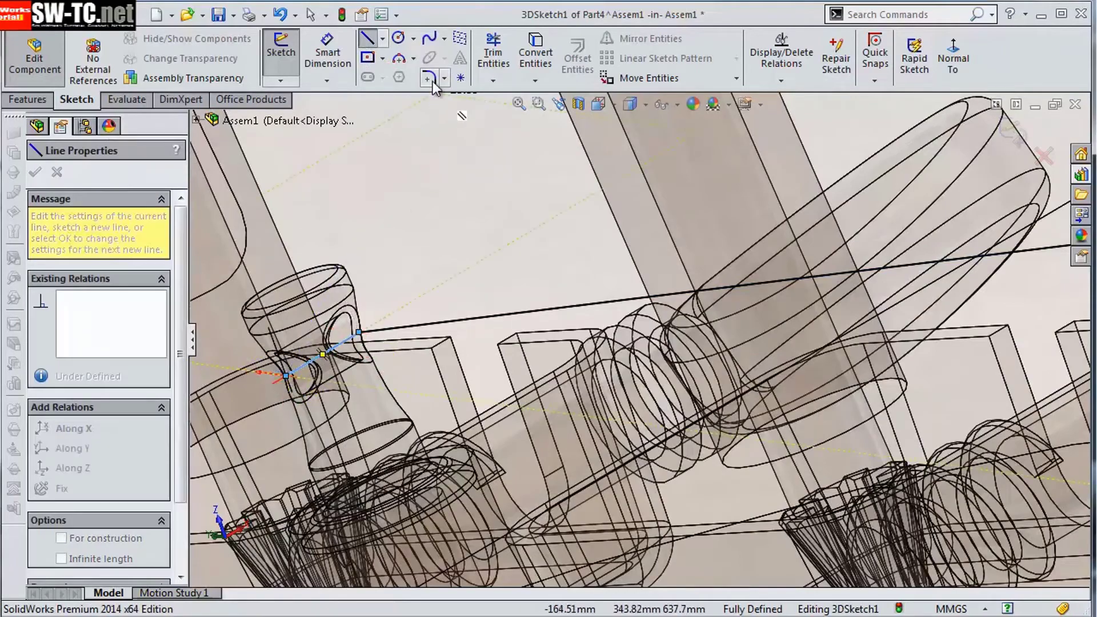
{"action": "left_click", "coordinate": [429, 77]}
{"action": "scroll", "coordinate": [572, 301], "scroll_direction": "up", "scroll_amount": 3}
{"action": "left_click", "coordinate": [1014, 137]}
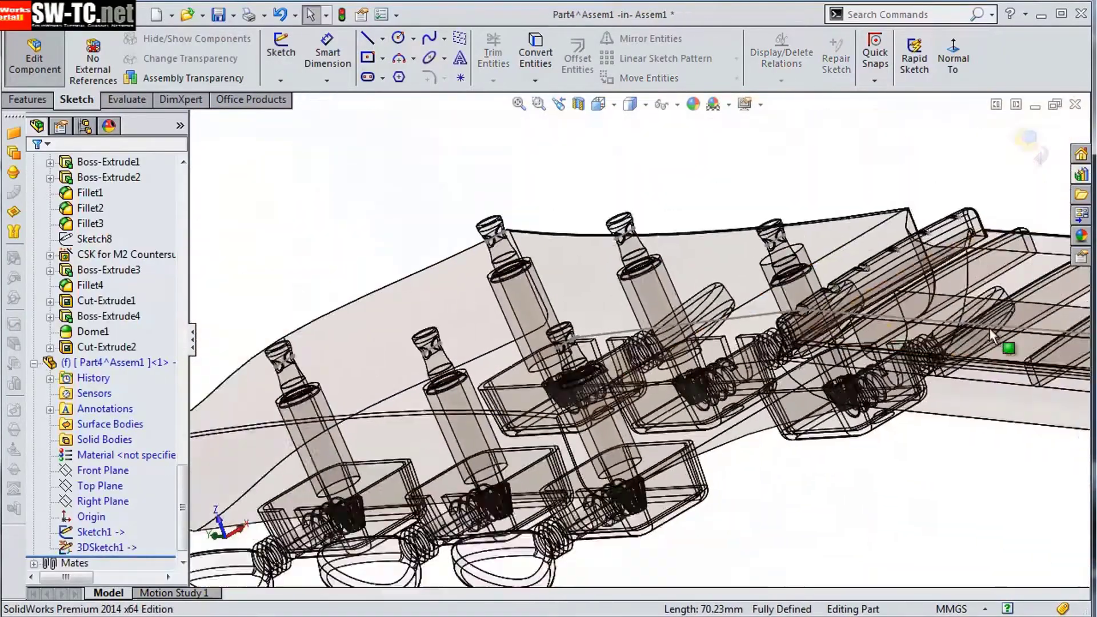
{"action": "scroll", "coordinate": [1016, 171], "scroll_direction": "up", "scroll_amount": 5}
{"action": "scroll", "coordinate": [971, 399], "scroll_direction": "down", "scroll_amount": 6}
Sweep the 1.30 mm circle sketch along the 3D path to create Sweep1, the first string
{"action": "left_click", "coordinate": [27, 99]}
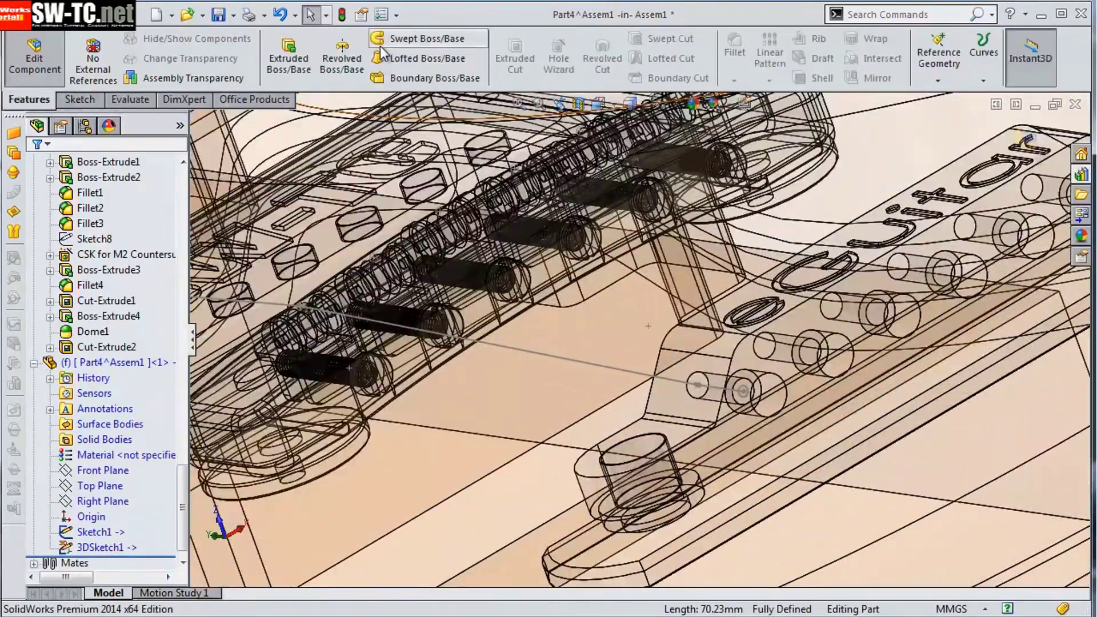
{"action": "left_click", "coordinate": [390, 39]}
{"action": "left_click", "coordinate": [465, 320]}
{"action": "left_click", "coordinate": [328, 247]}
{"action": "scroll", "coordinate": [354, 293], "scroll_direction": "up", "scroll_amount": 3}
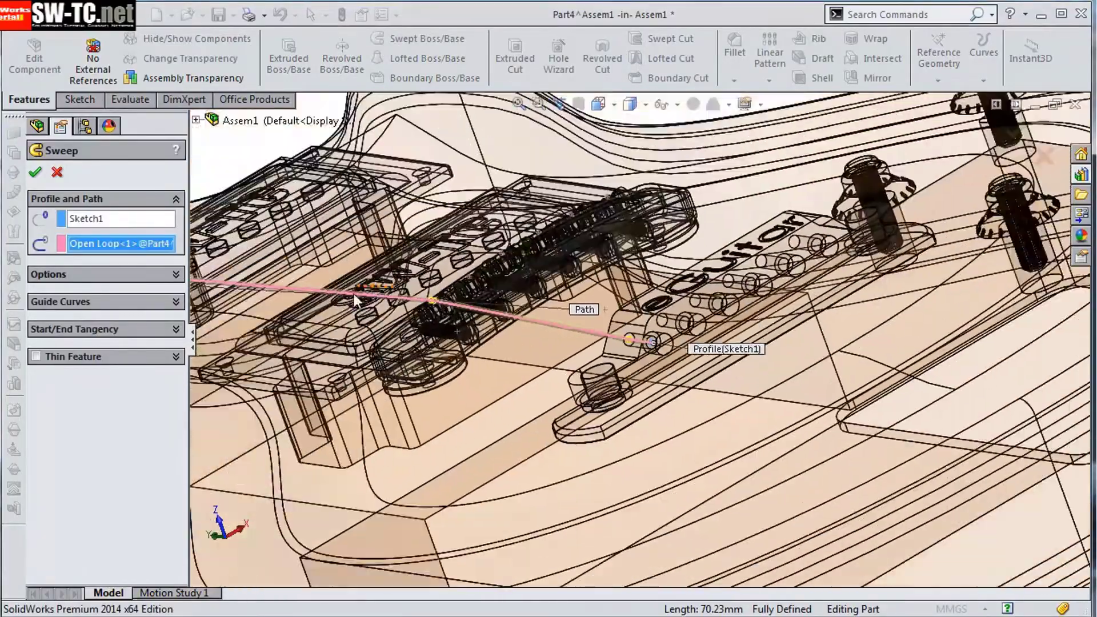
{"action": "scroll", "coordinate": [354, 293], "scroll_direction": "up", "scroll_amount": 3}
{"action": "left_click", "coordinate": [1014, 134]}
{"action": "scroll", "coordinate": [808, 242], "scroll_direction": "up", "scroll_amount": 5}
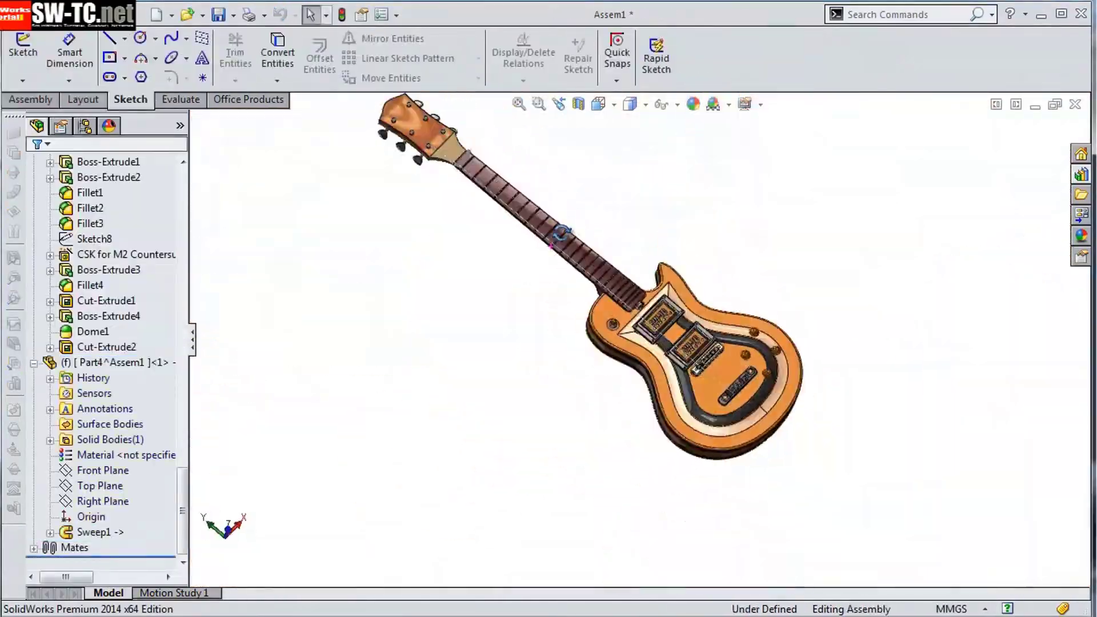
{"action": "scroll", "coordinate": [561, 300], "scroll_direction": "down", "scroll_amount": 8}
{"action": "middle_click_drag", "start_coordinate": [561, 301], "coordinate": [556, 361]}
{"action": "scroll", "coordinate": [557, 361], "scroll_direction": "down", "scroll_amount": 4}
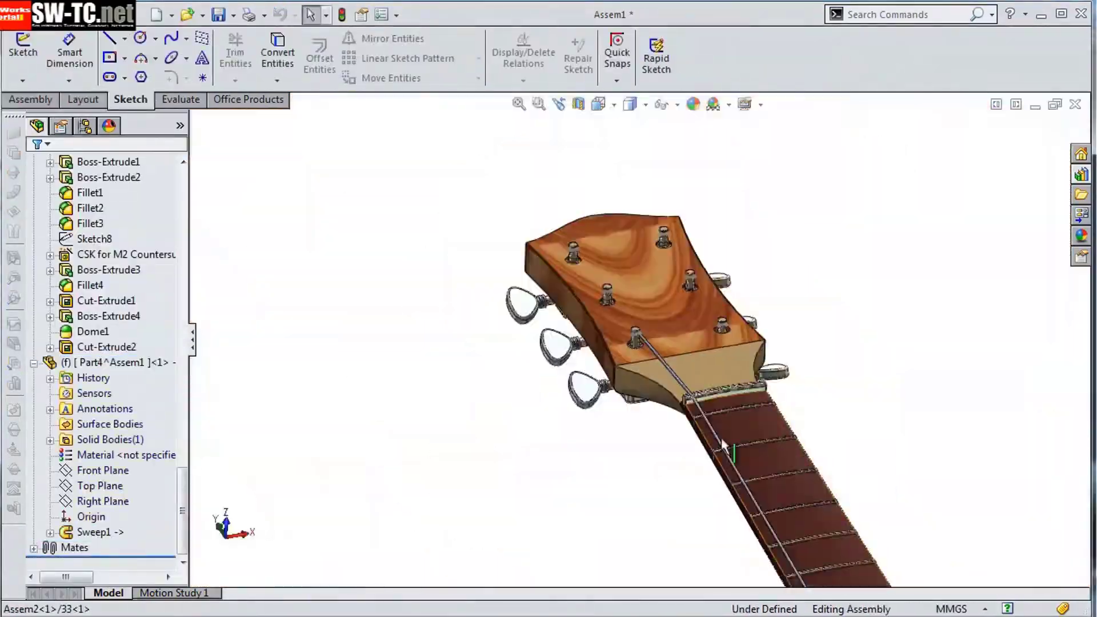